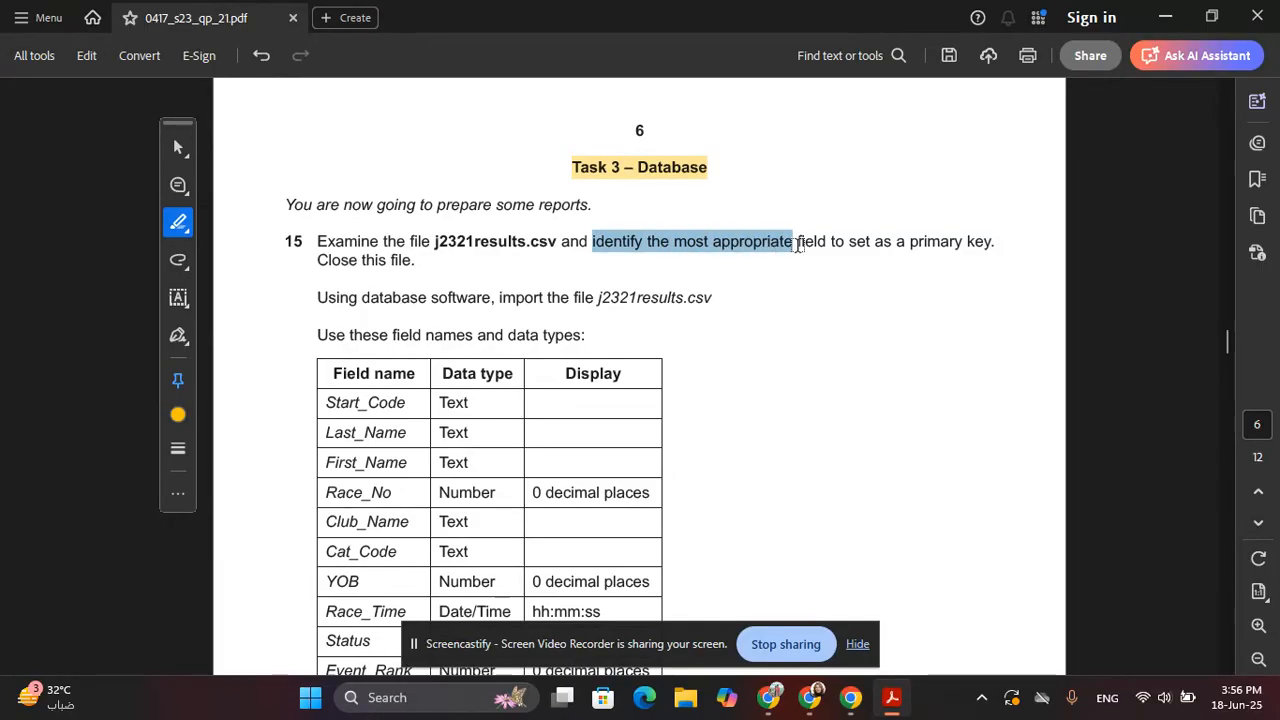
Highlight the primary key instruction in the exam PDF, then minimise Acrobat
mouse_move(604, 245)
left_mouse_down()
mouse_move(642, 245)
mouse_move(356, 262)
mouse_move(430, 264)
left_mouse_up()
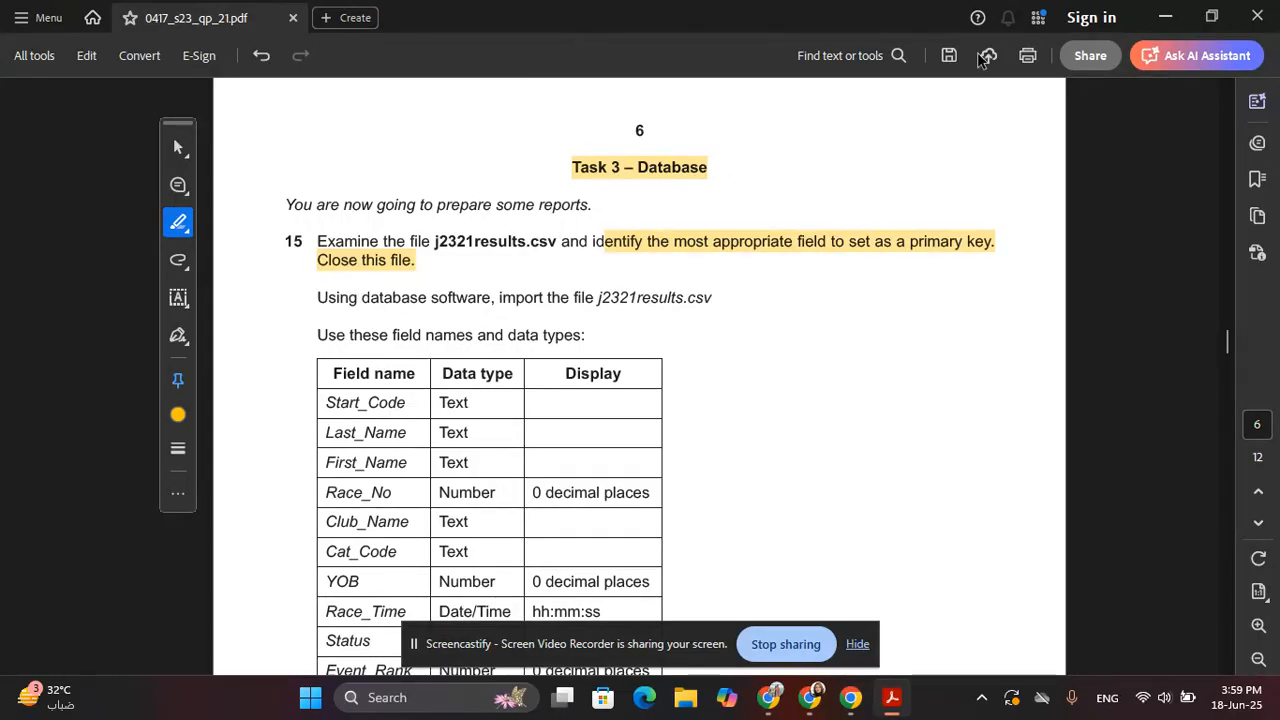
left_click(1167, 17)
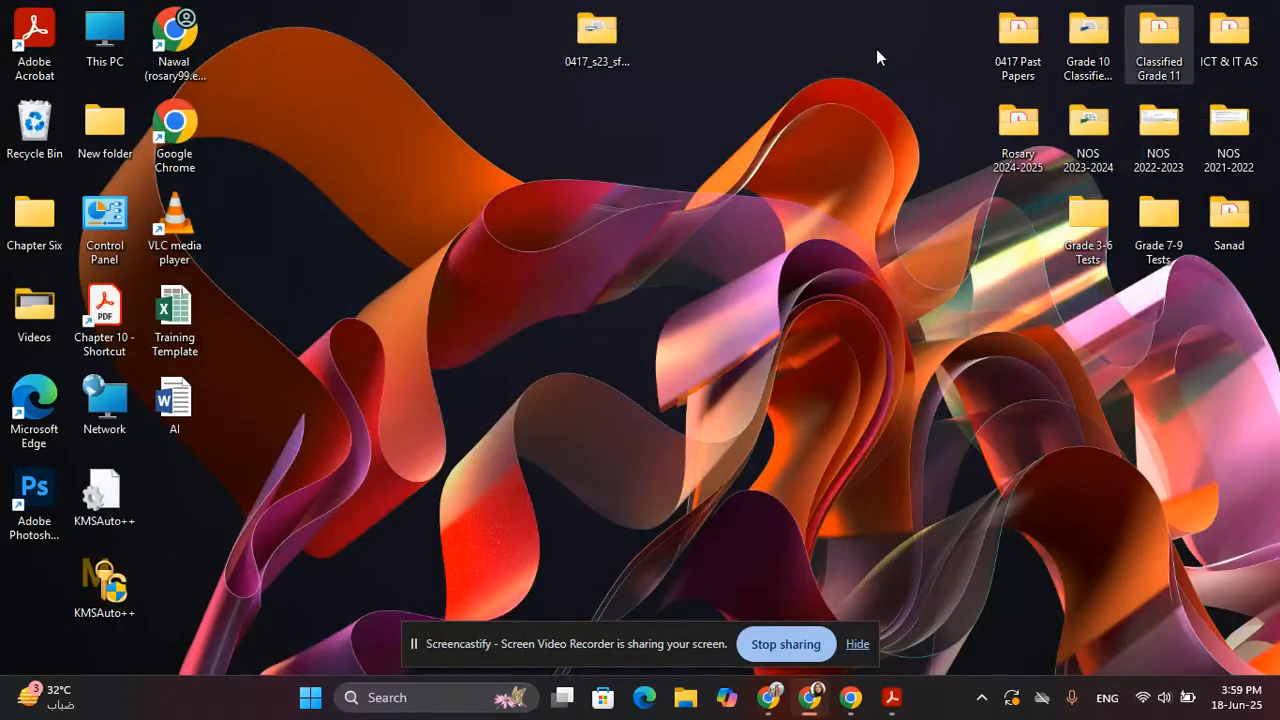
Open j2321results from the 0417_s23_sf_21 desktop folder in Excel
double_click(603, 62)
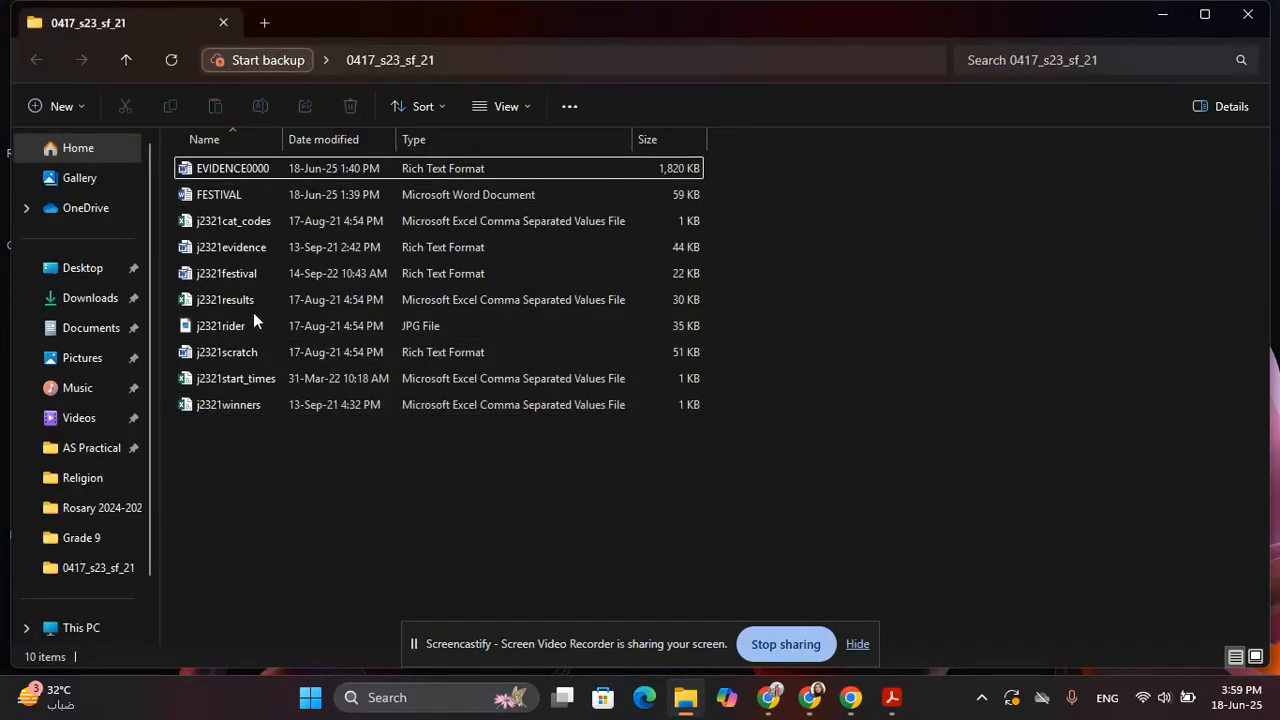
left_click(261, 301)
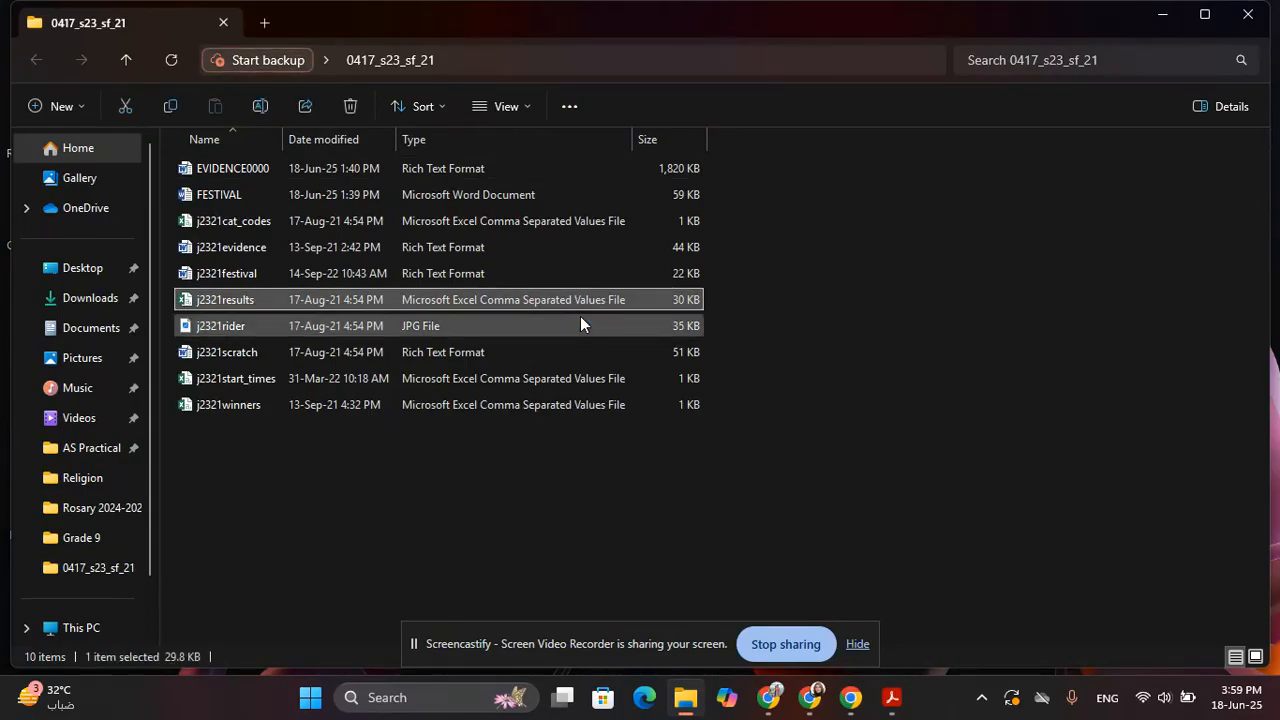
key("Return")
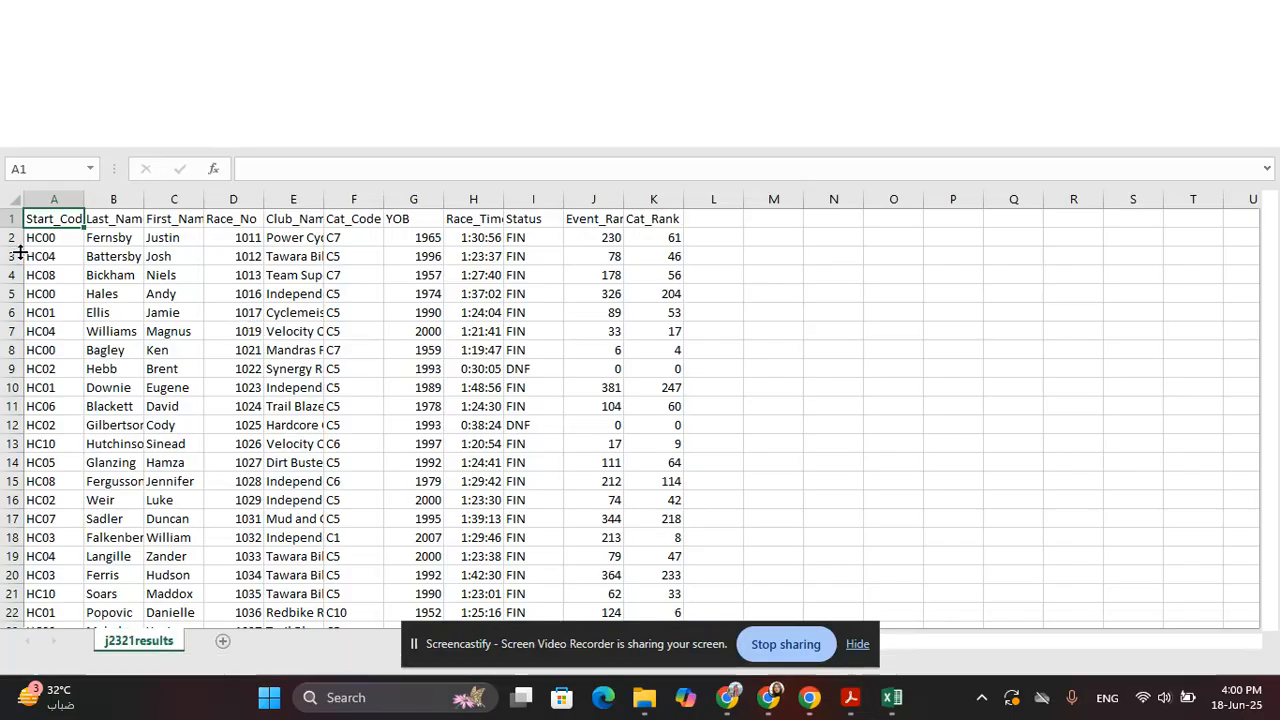
AutoFit all j2321results columns, then select the header row's field names
left_click(13, 198)
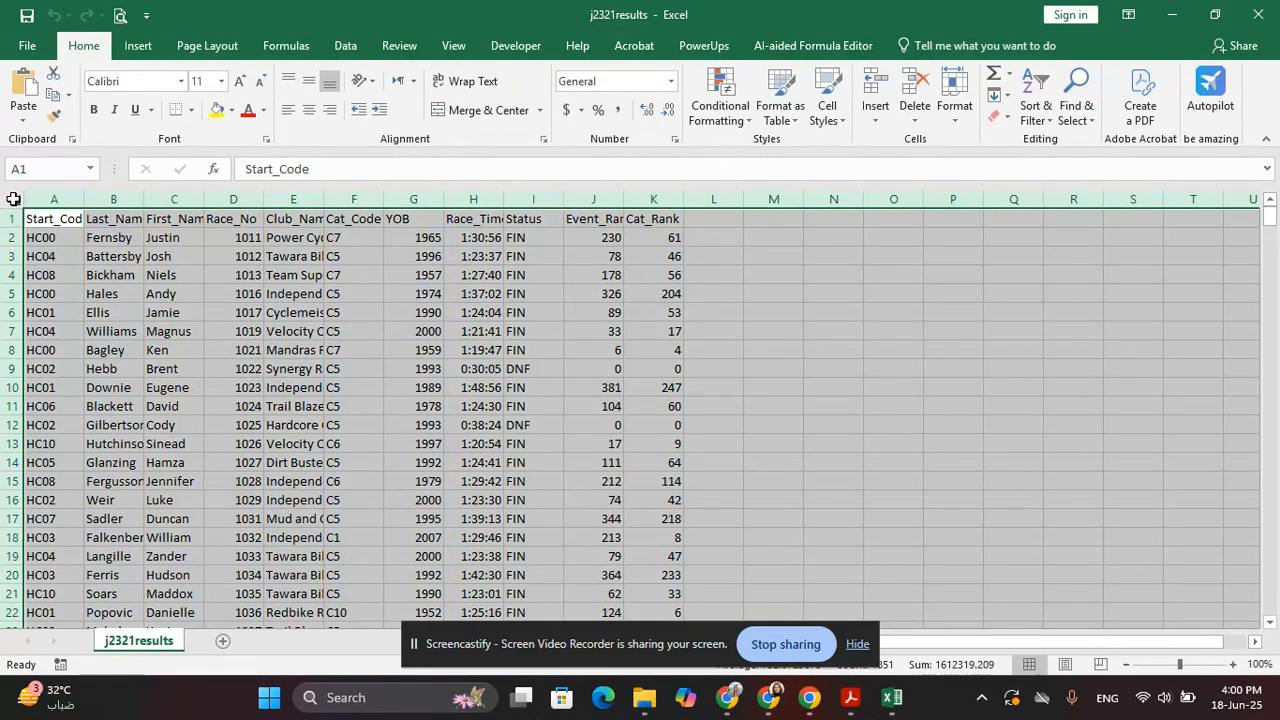
double_click(84, 200)
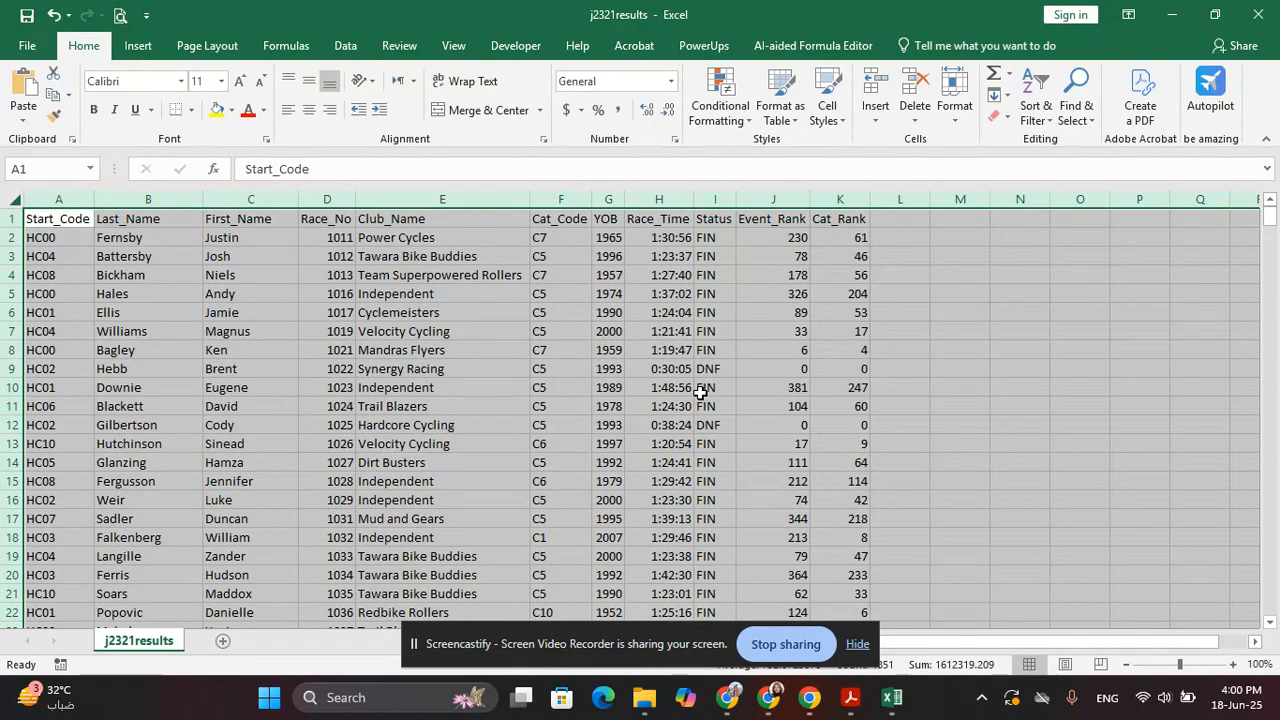
left_click(604, 374)
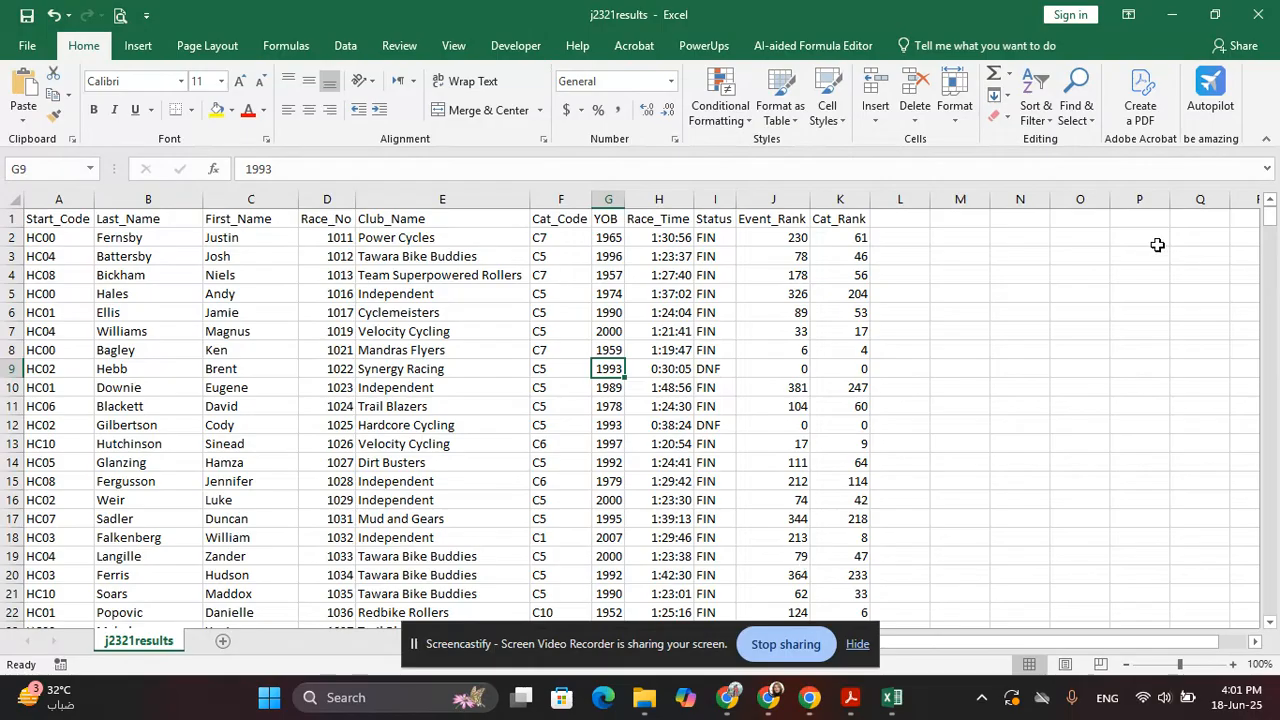
left_click_drag(85, 218, 830, 218)
left_click(700, 311)
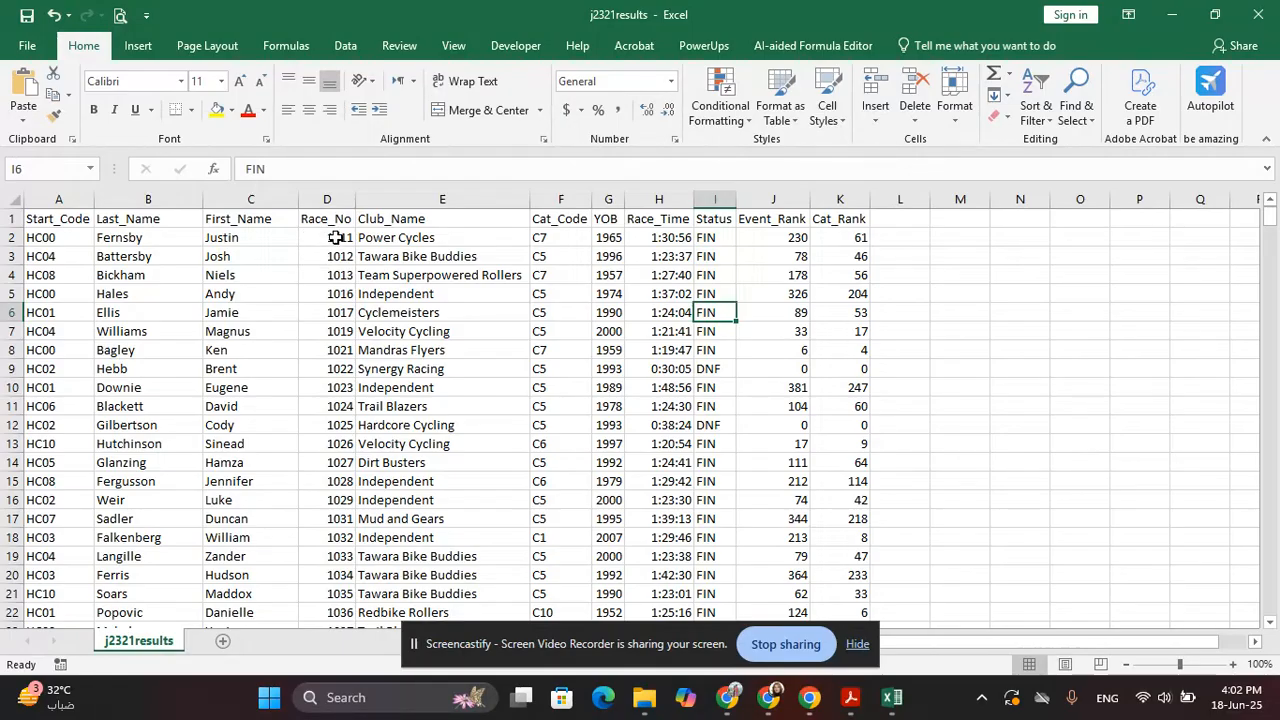
left_click_drag(336, 237, 340, 596)
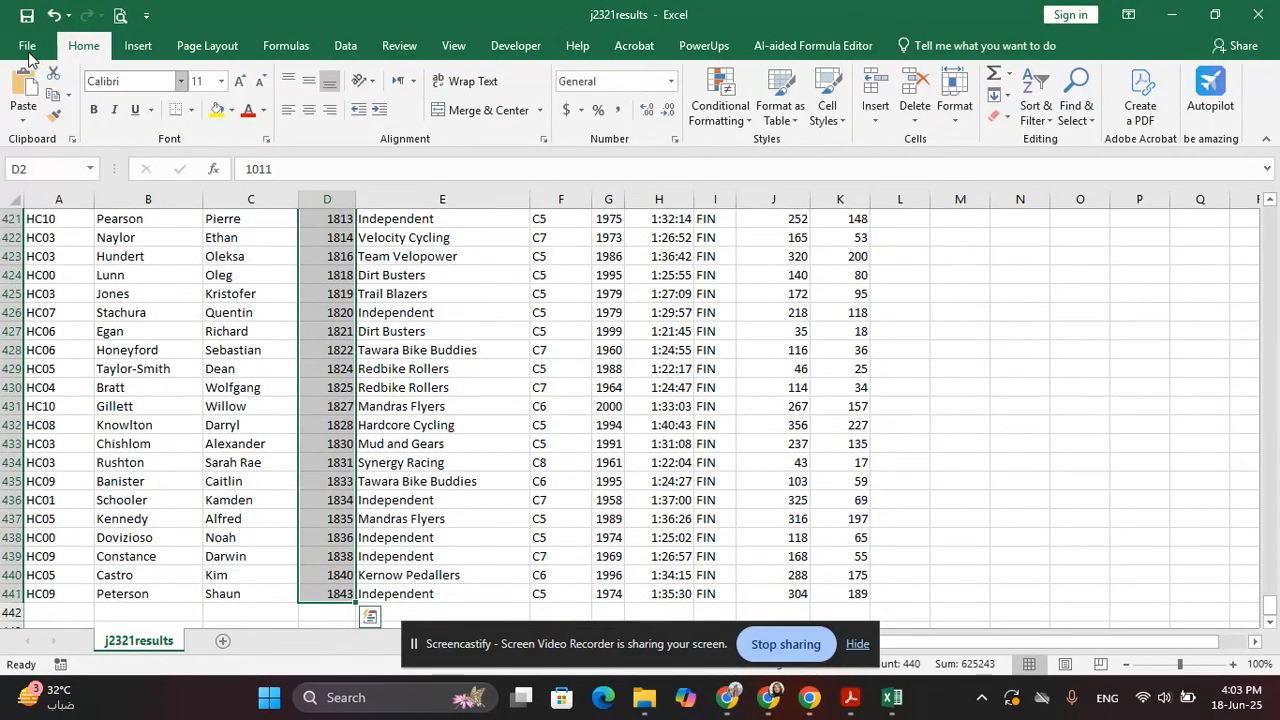
Apply Duplicate Values highlighting to the Race_No column, which shows no repeats
left_click(718, 98)
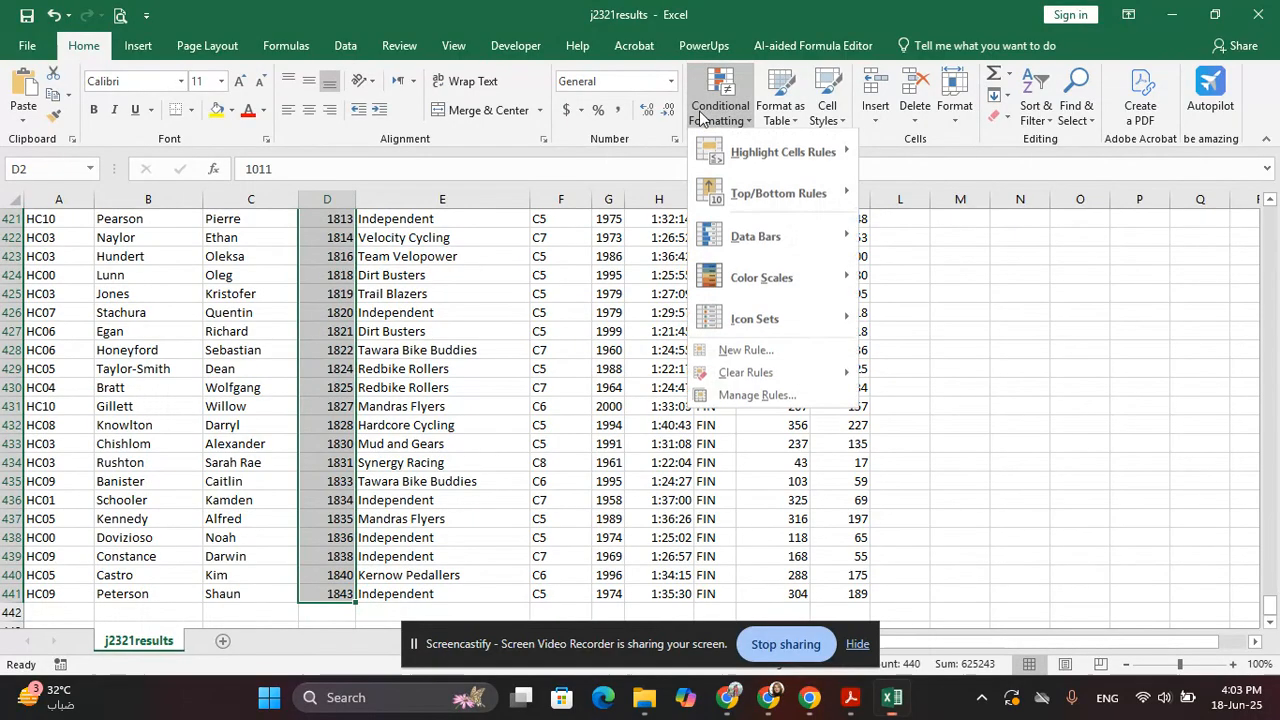
mouse_move(727, 163)
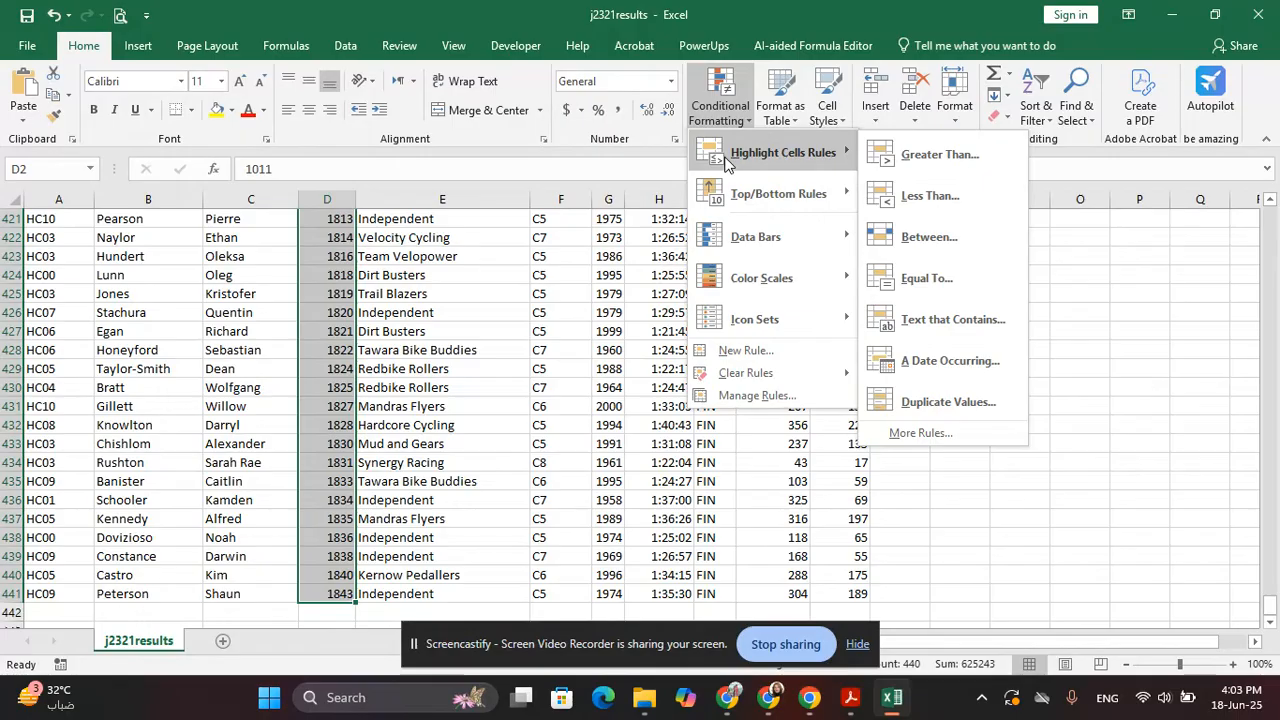
left_click(960, 410)
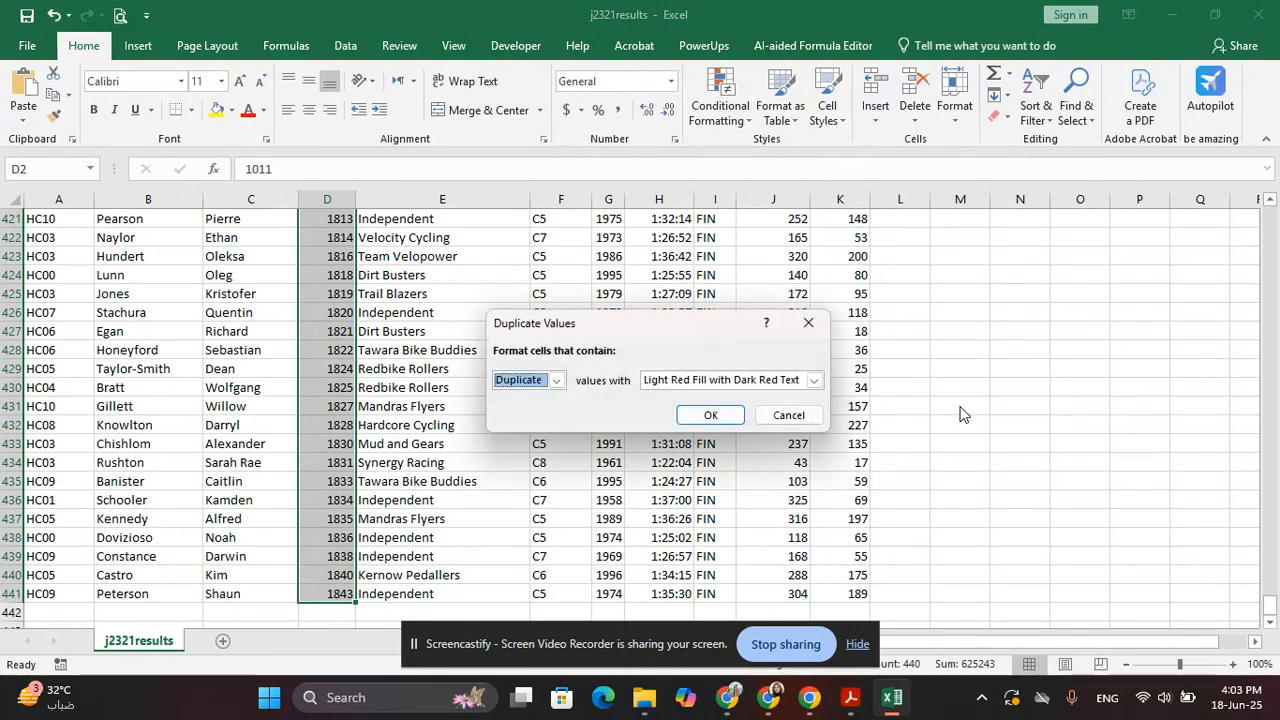
left_click(710, 415)
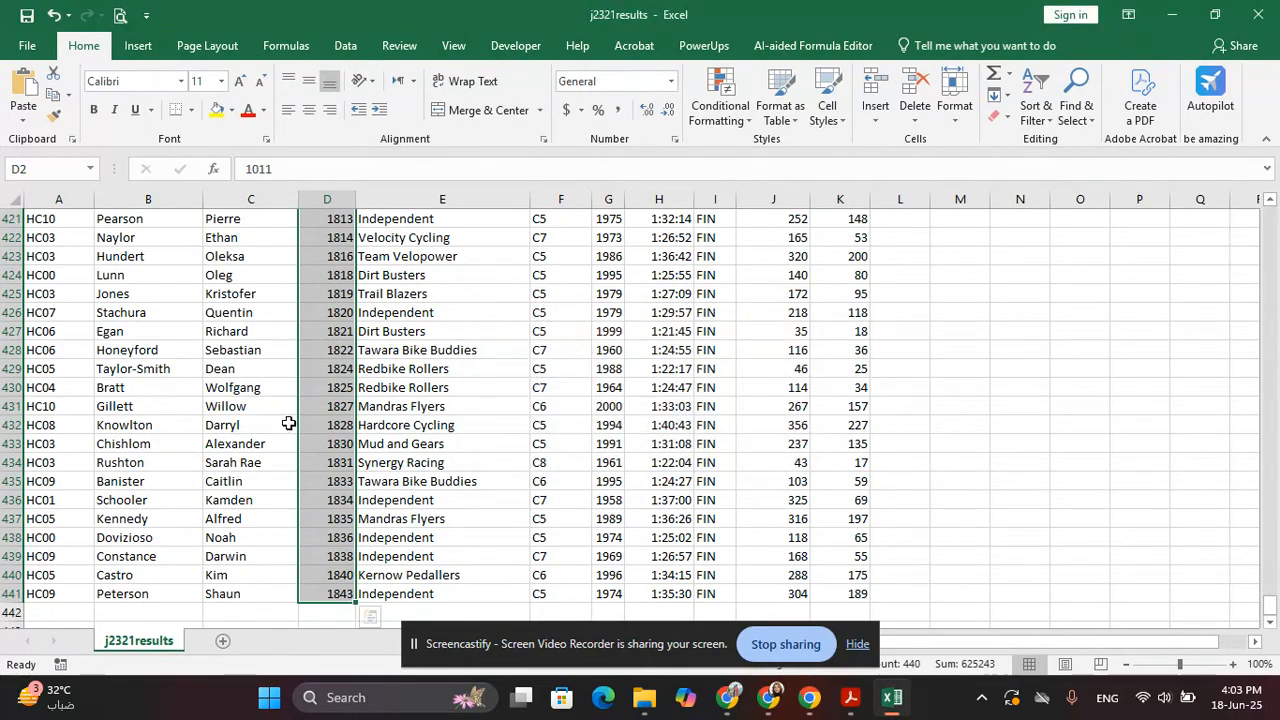
Return to the top of the sheet and select the Cat_Code values from F2 downward
scroll(288, 424, "up", 6)
scroll(288, 424, "up", 20)
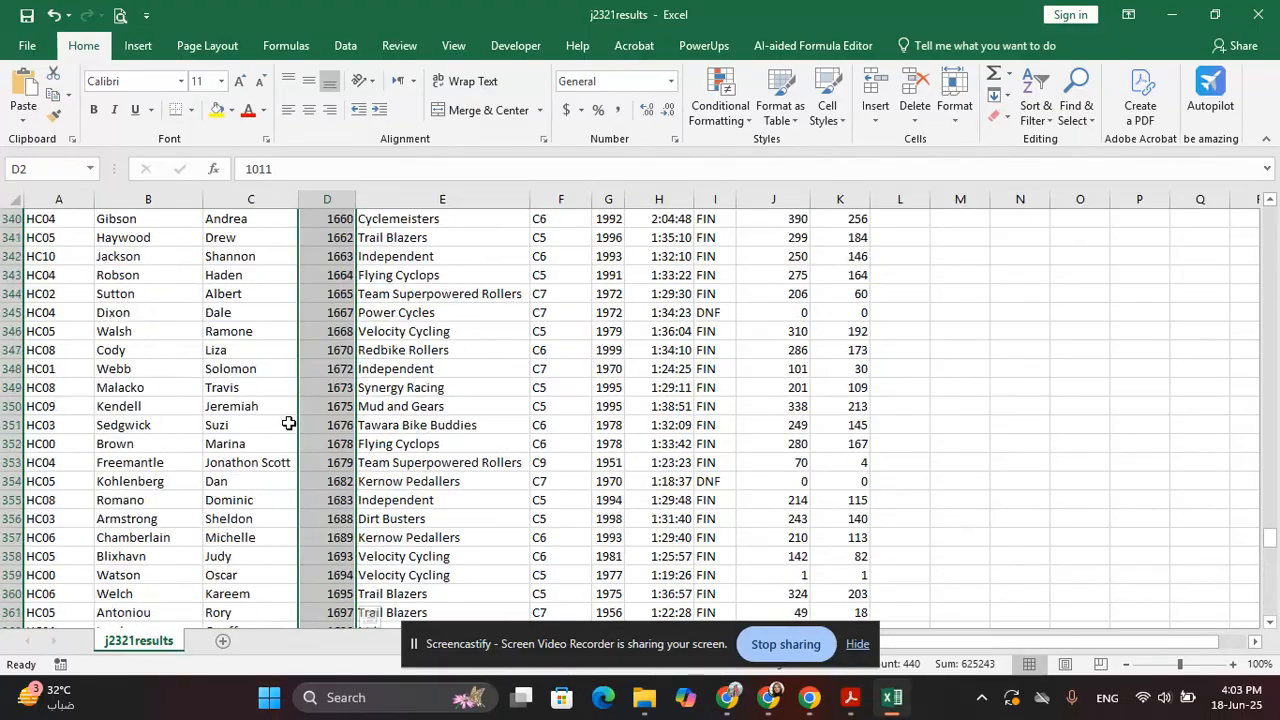
scroll(288, 424, "up", 20)
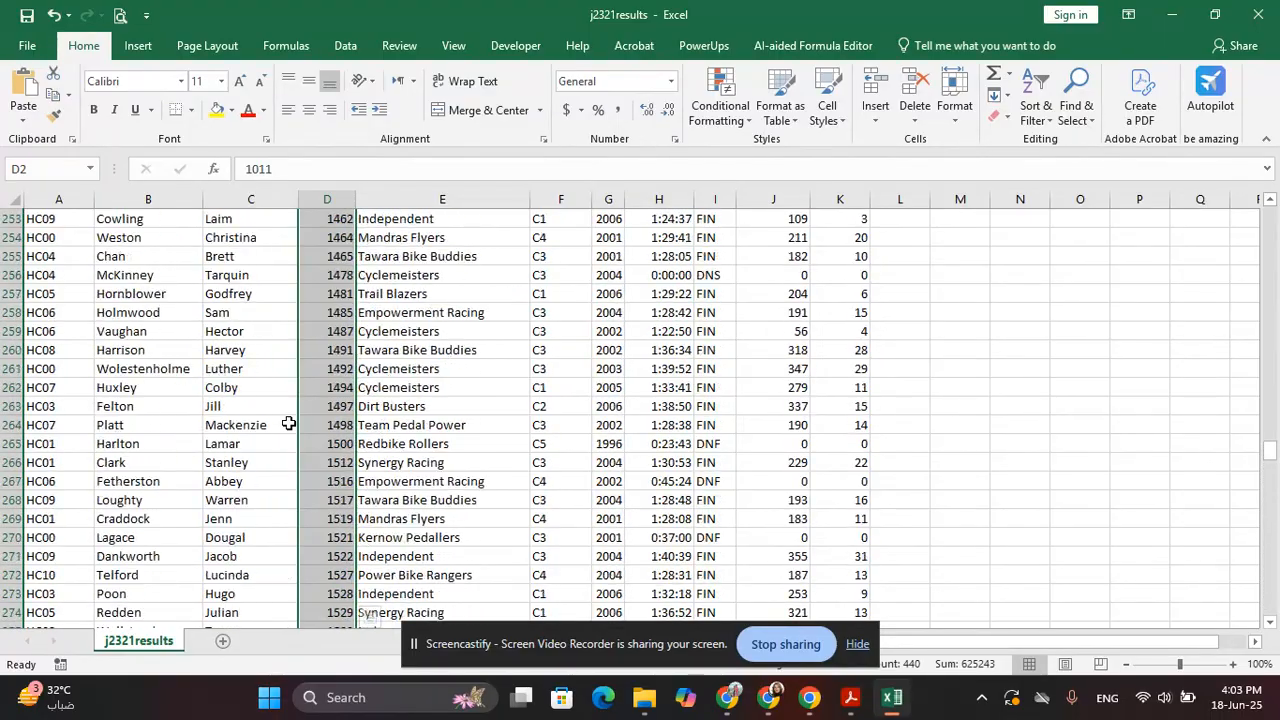
scroll(288, 424, "up", 12)
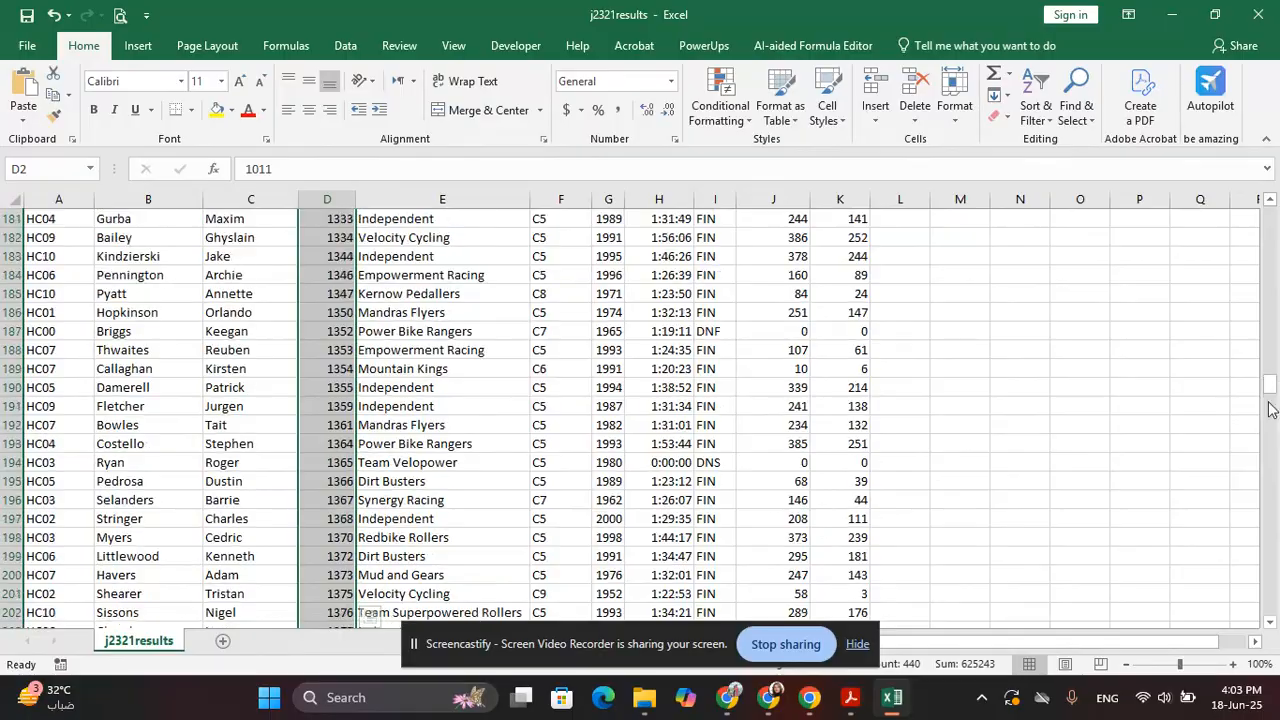
left_click_drag(1270, 400, 1243, 177)
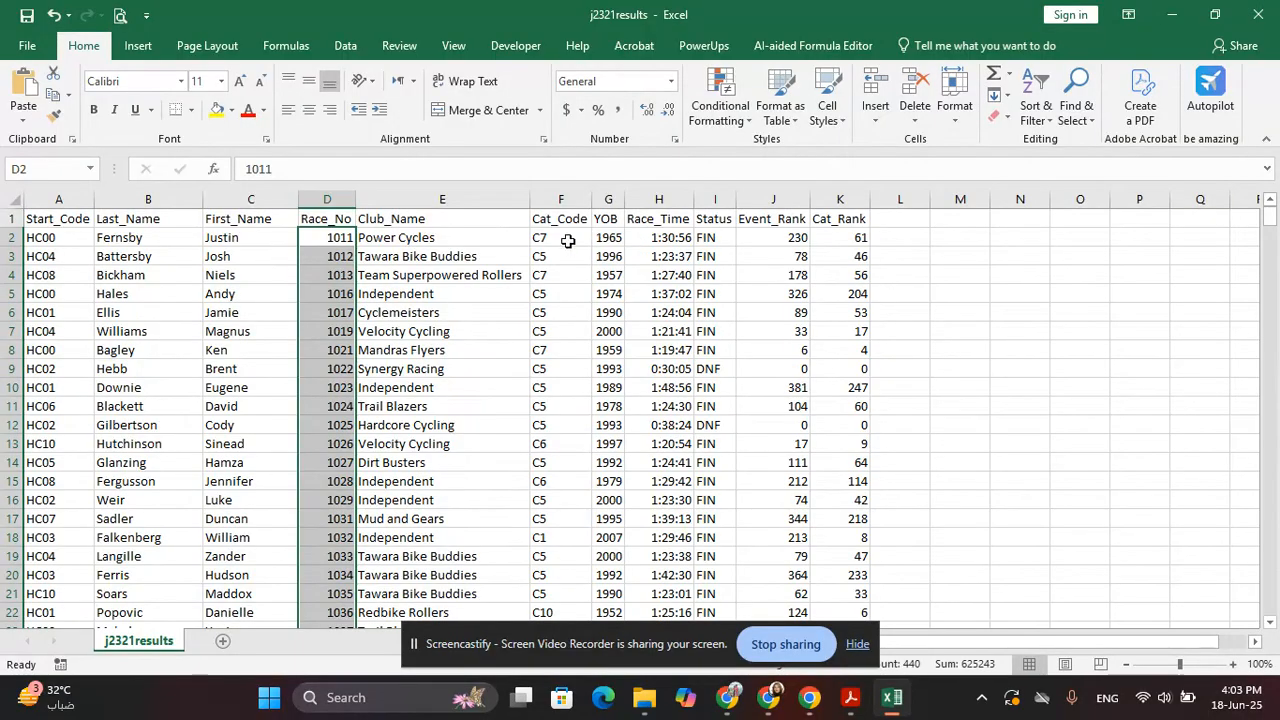
left_click_drag(566, 241, 550, 716)
Extend the selection to column F's last row and highlight duplicate Cat_Code values in light red
left_click_drag(548, 716, 575, 593)
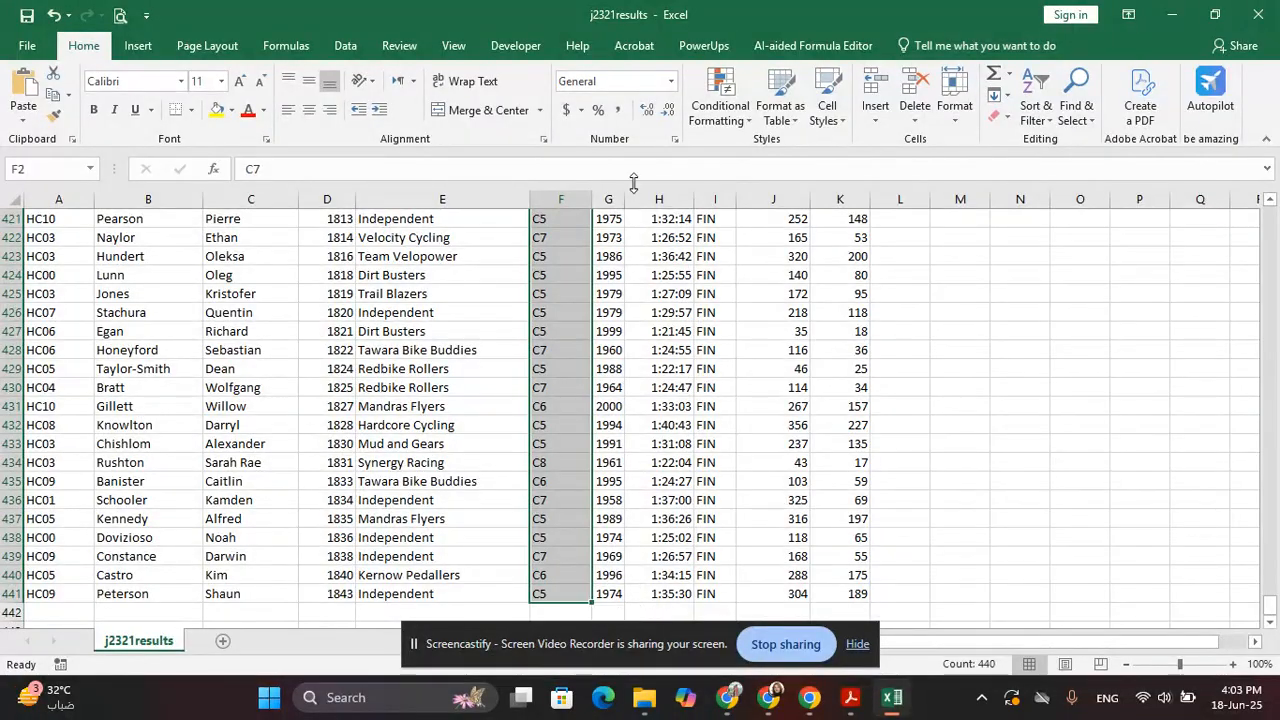
left_click(705, 100)
mouse_move(755, 147)
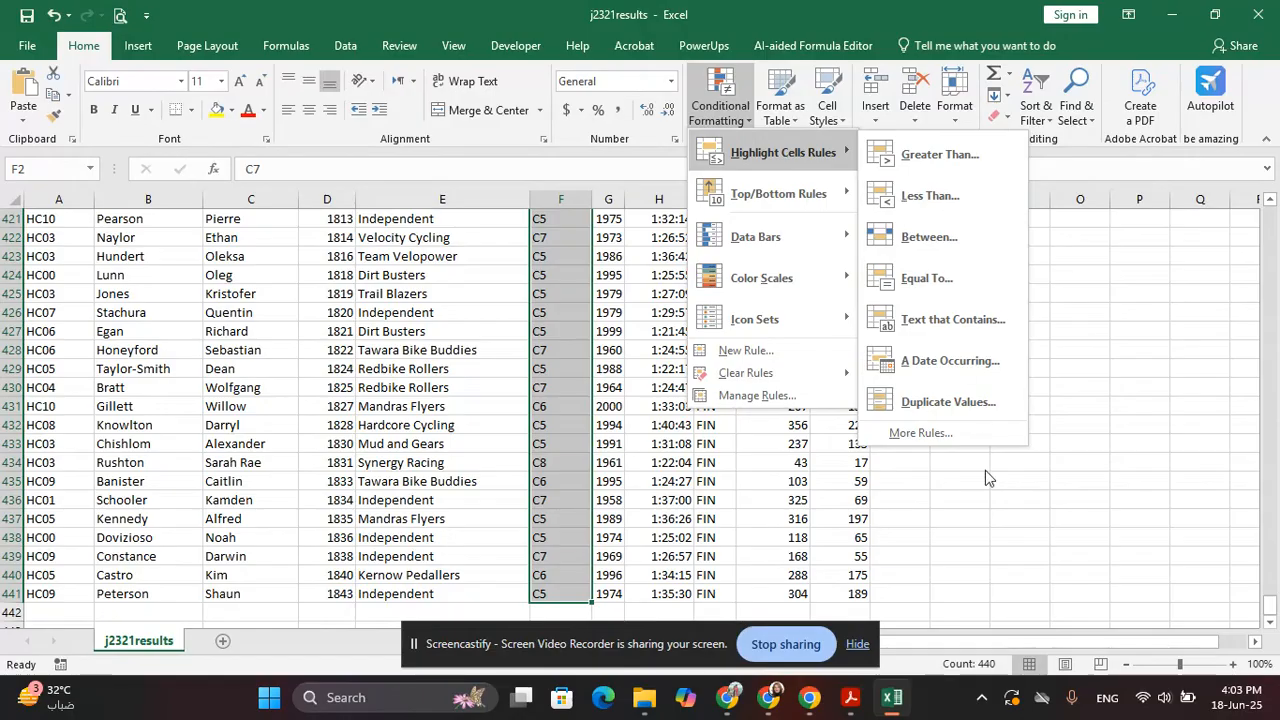
left_click(960, 408)
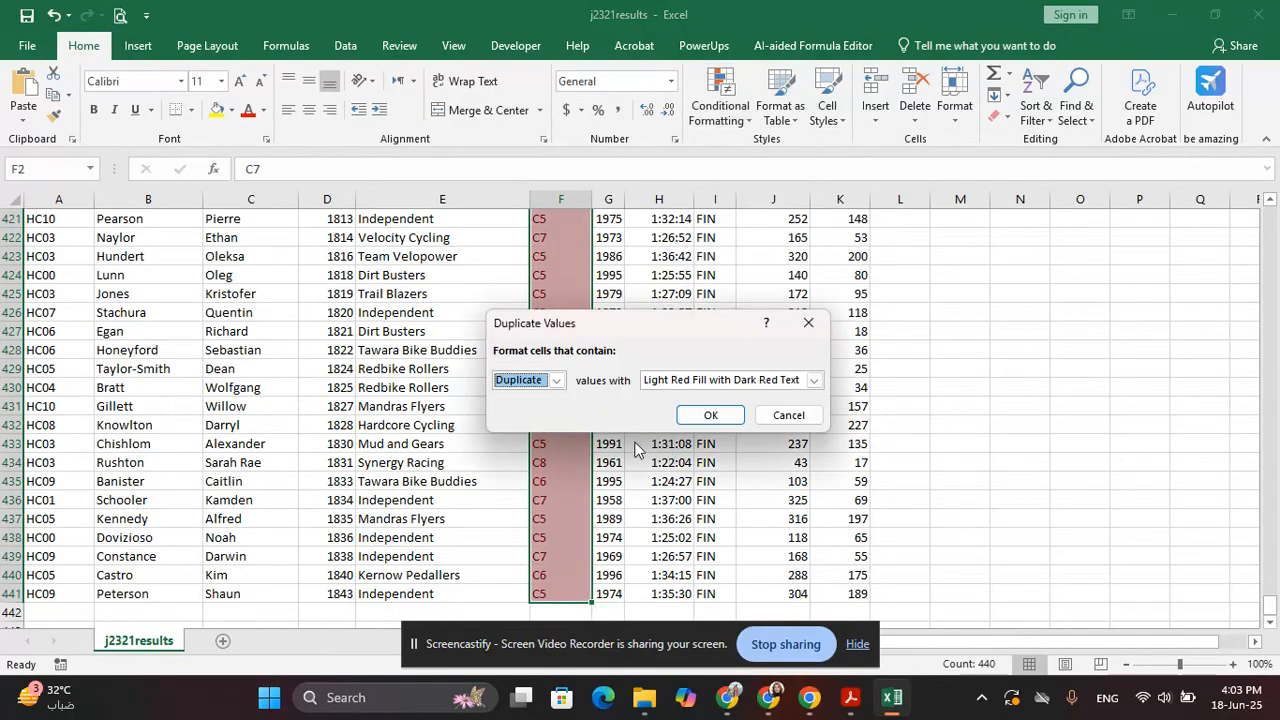
left_click(708, 413)
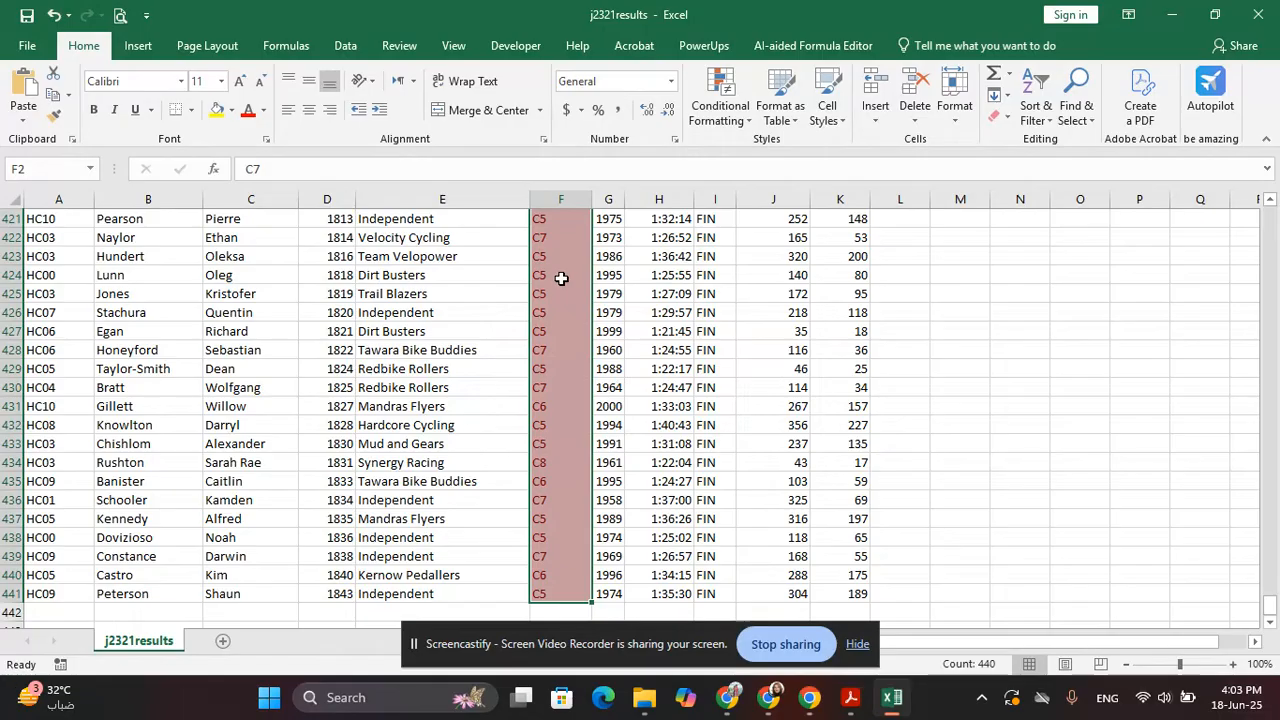
Close j2321results.csv without saving changes
left_click(1258, 15)
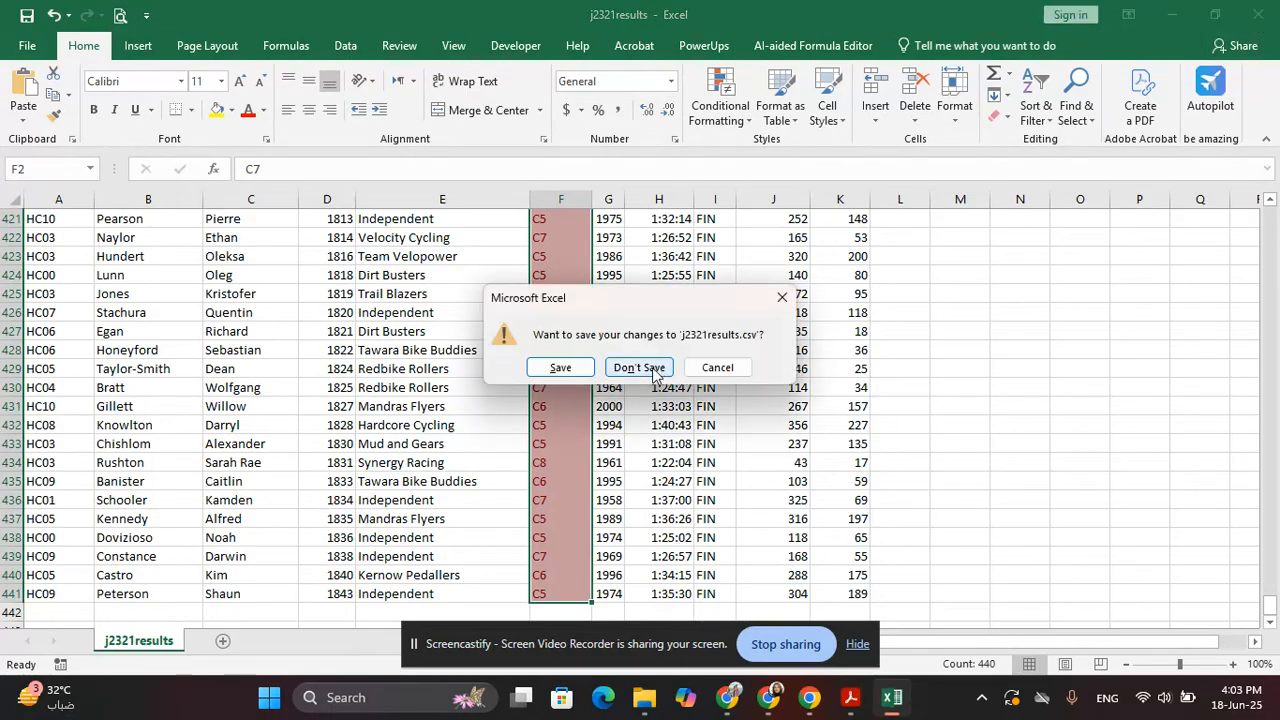
left_click(640, 367)
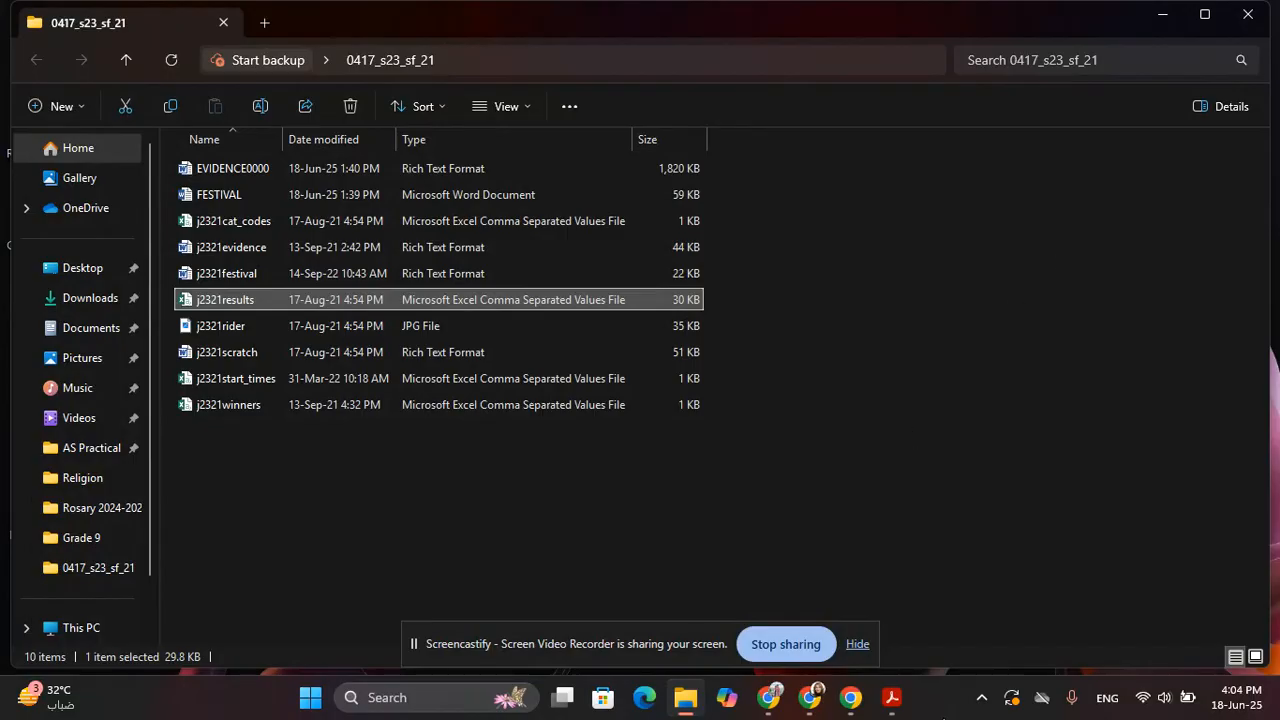
Highlight the exam paper's instruction to import j2321results.csv into database software
left_click(891, 700)
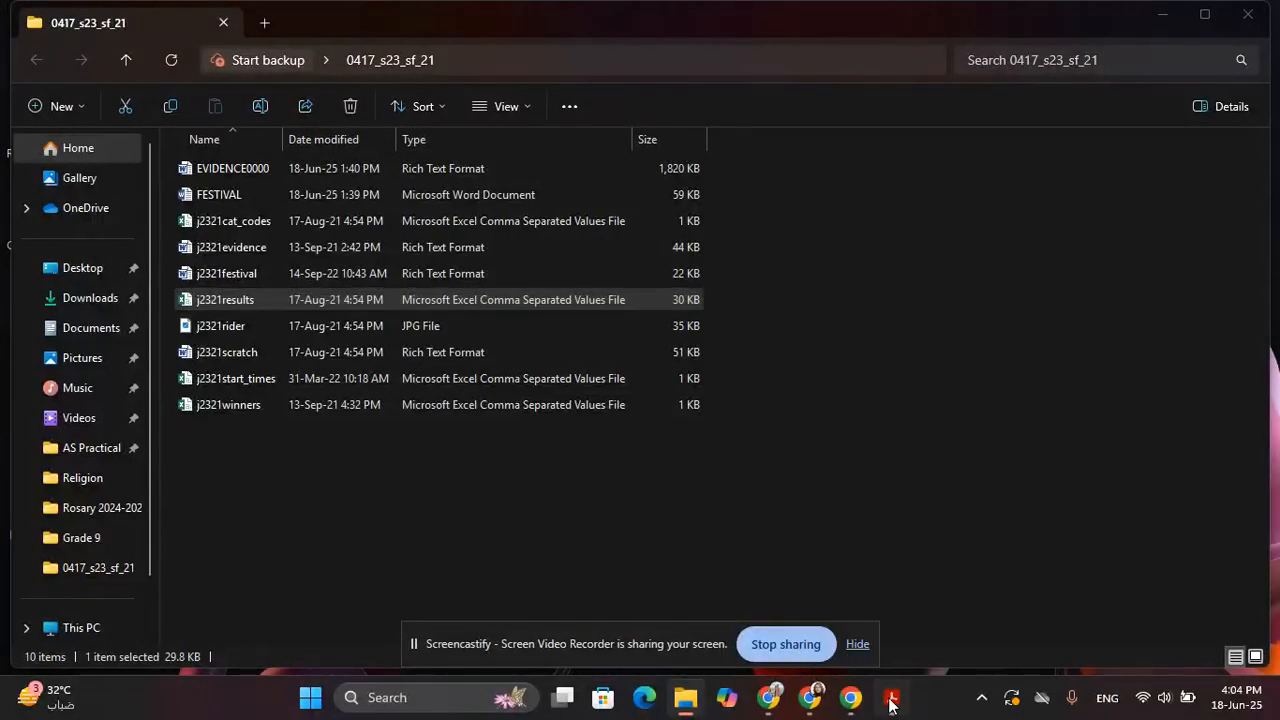
scroll(434, 314, "down", 1)
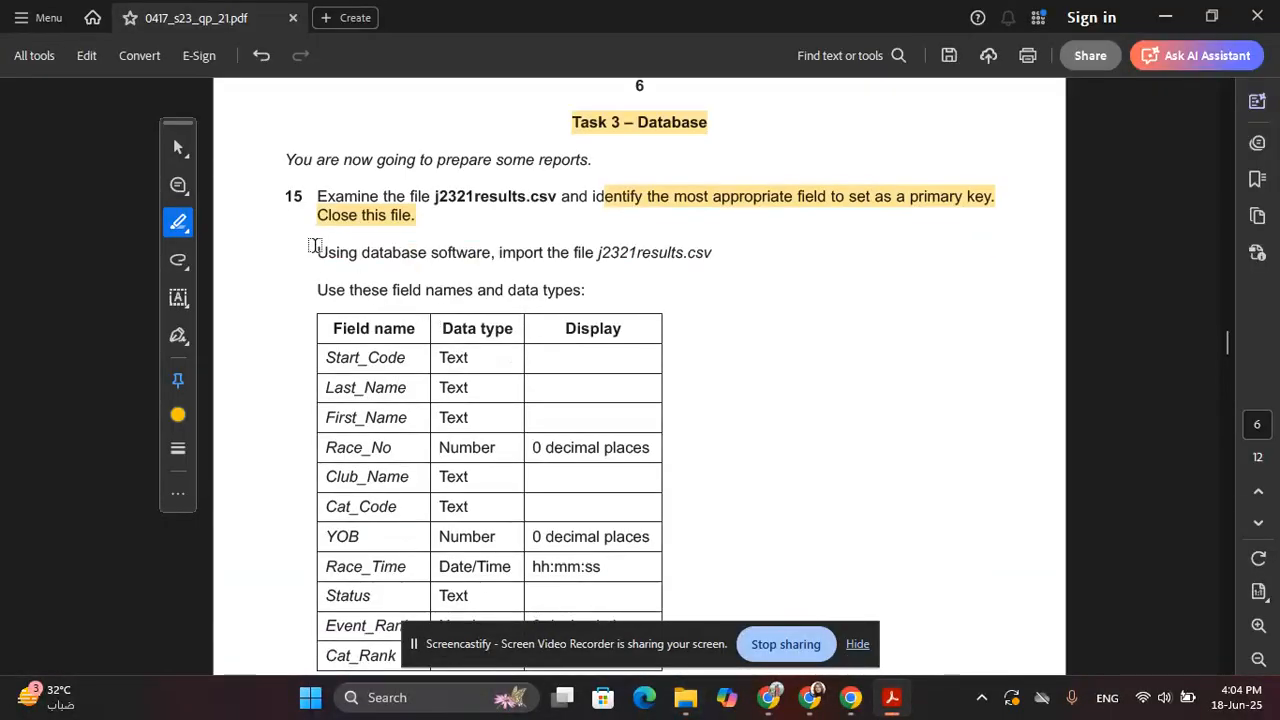
left_click_drag(313, 246, 714, 254)
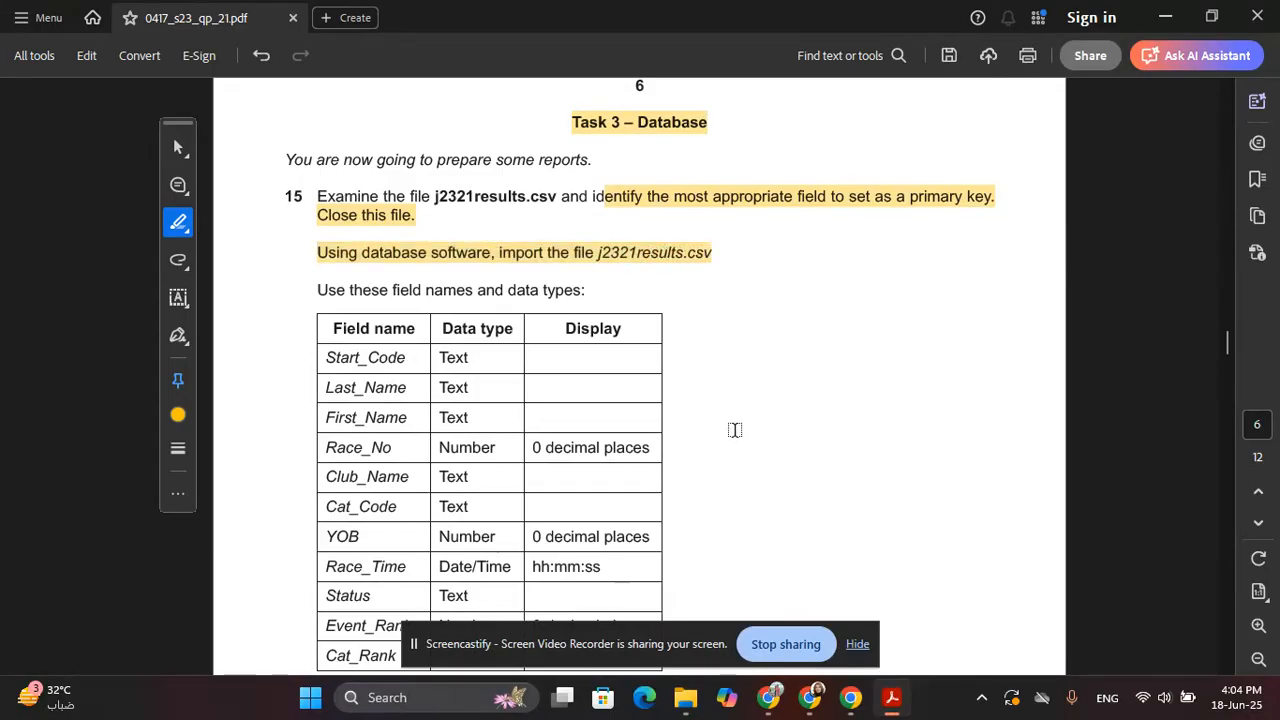
Search Windows for 'access', correcting the typo
key("super")
type("ace")
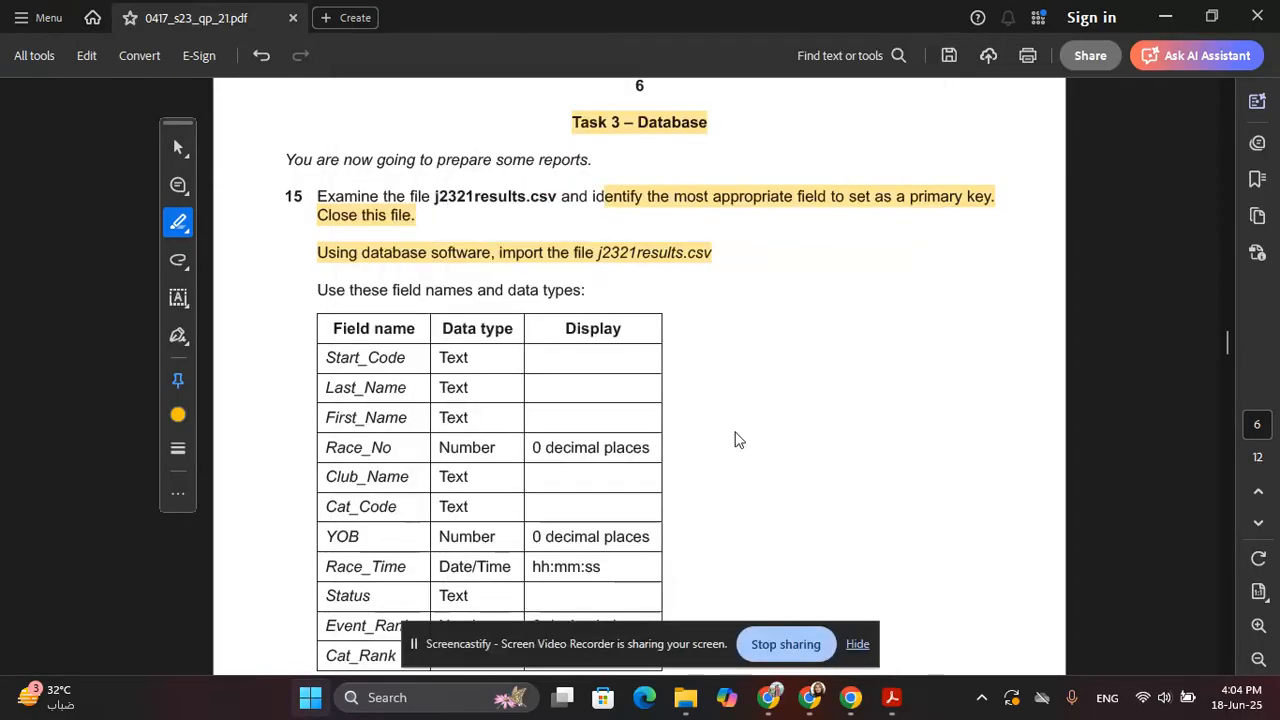
key("BackSpace")
type("cess")
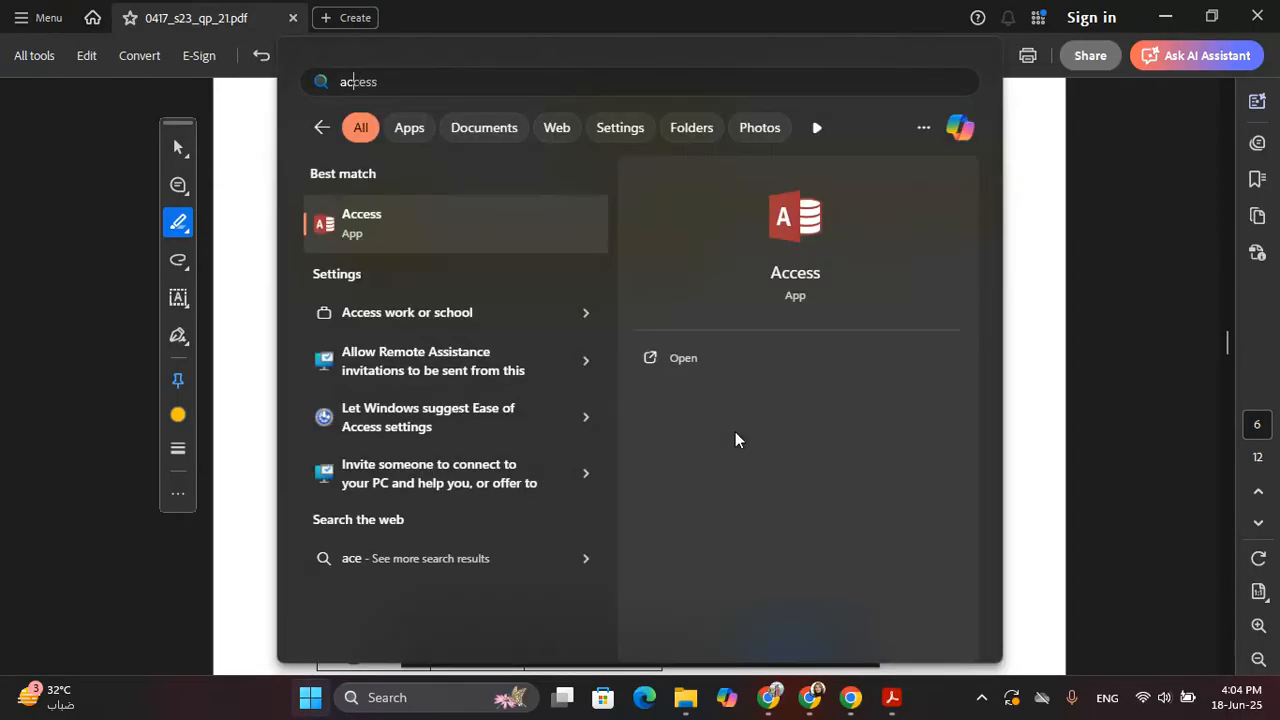
Launch Access and create blank Database14.accdb in Desktop\0417_s23_sf_21, closing Table1
left_click(471, 214)
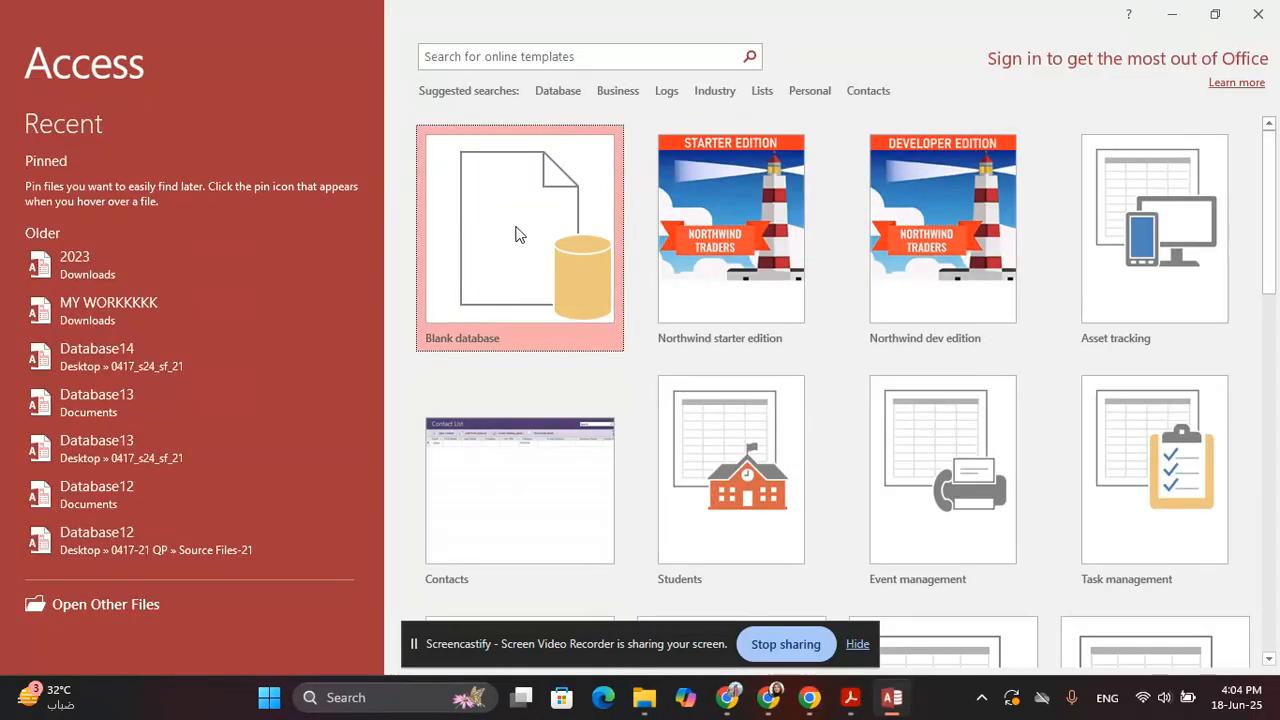
left_click(517, 234)
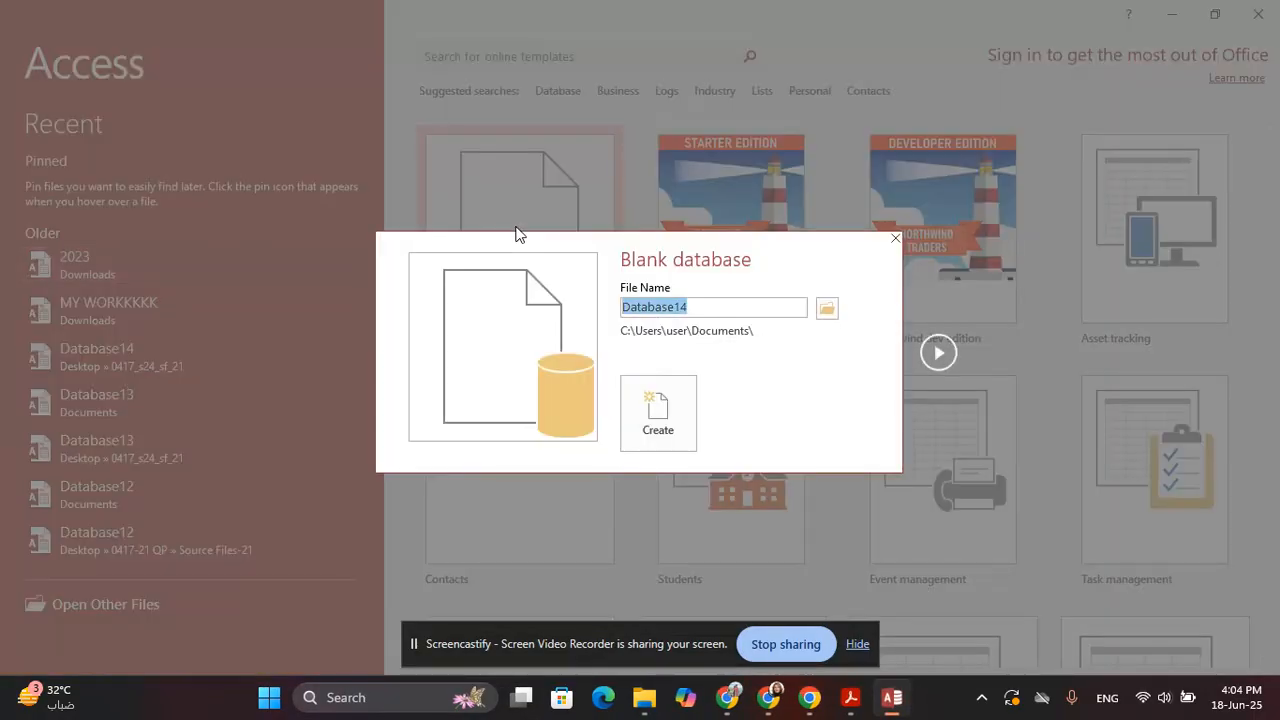
left_click(835, 315)
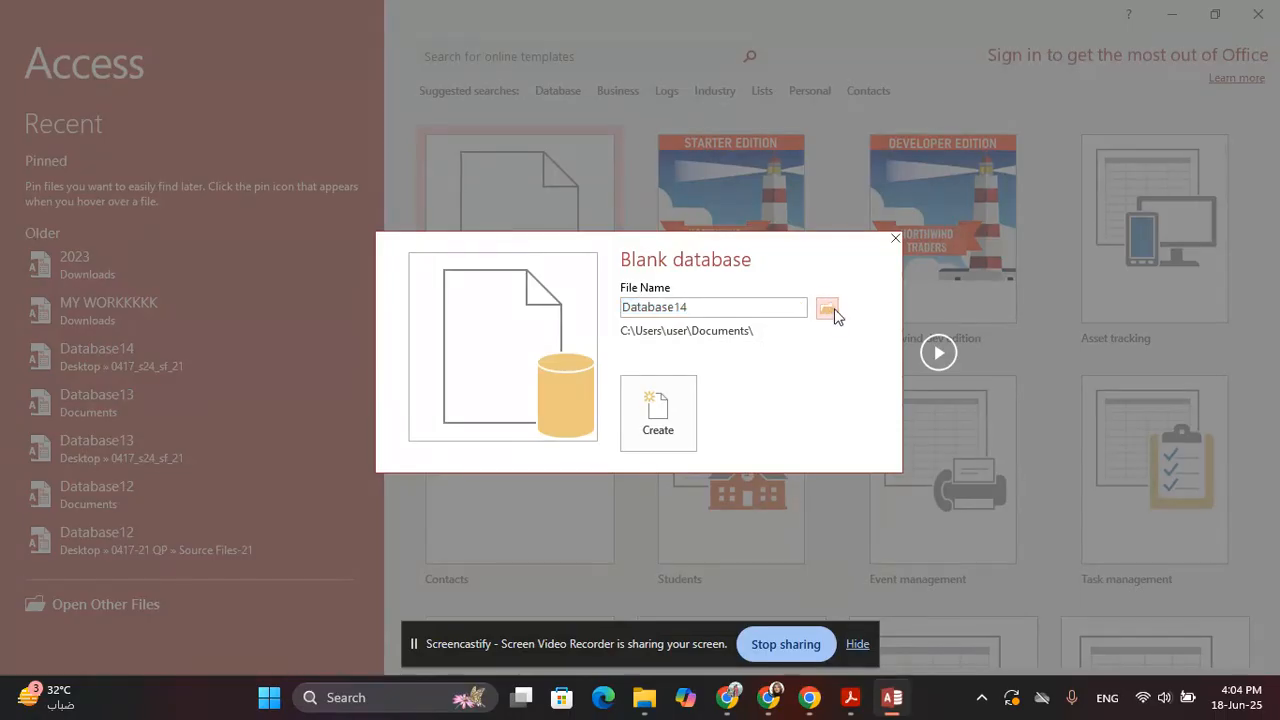
left_click(835, 315)
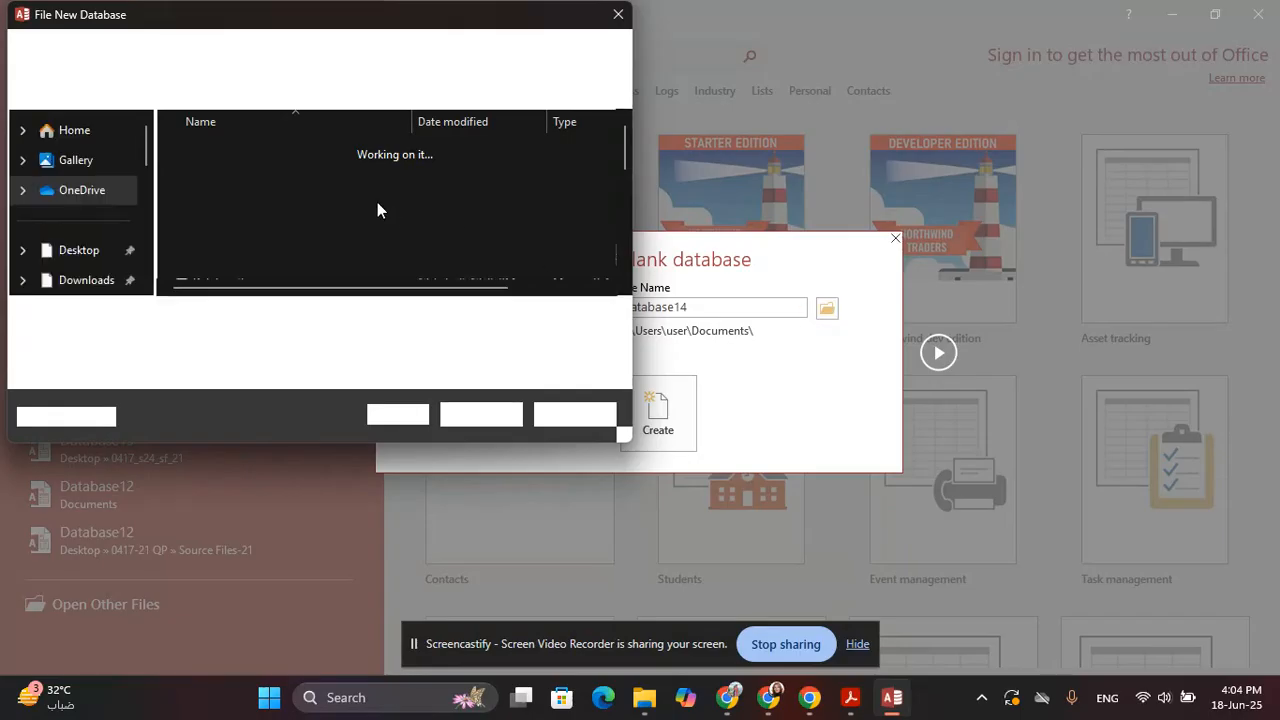
left_click(88, 250)
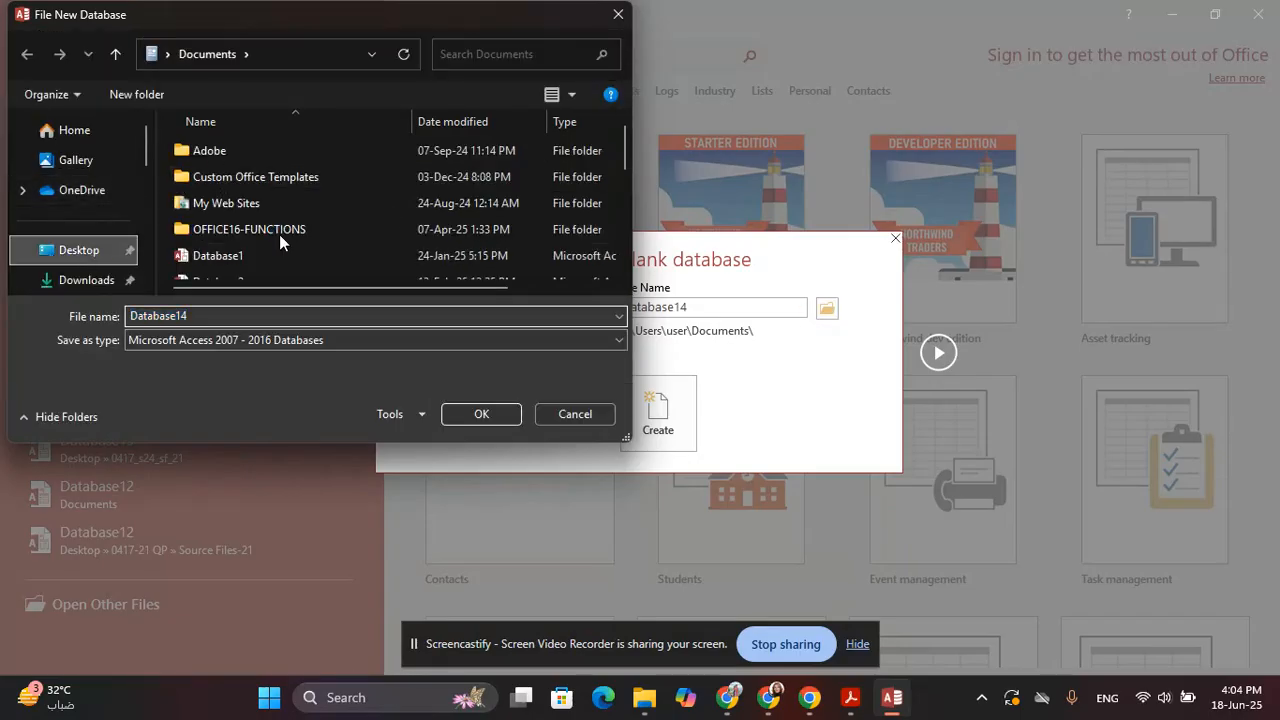
double_click(305, 177)
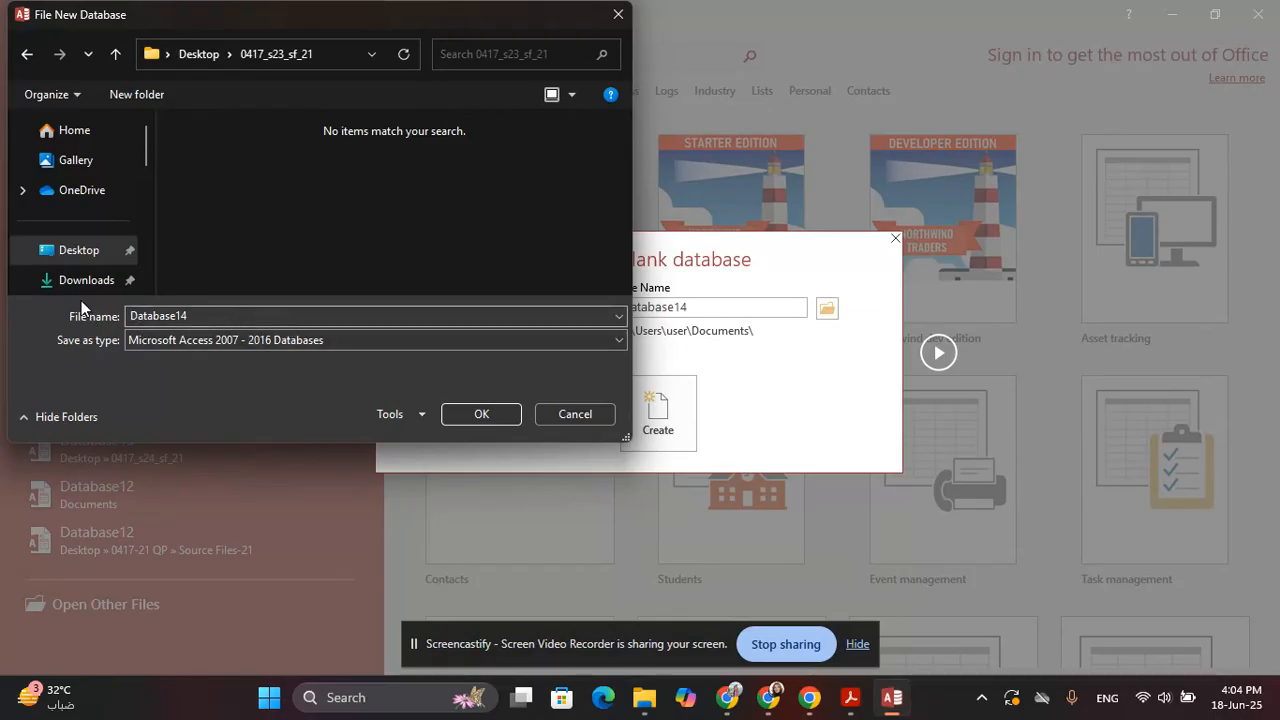
left_click(514, 411)
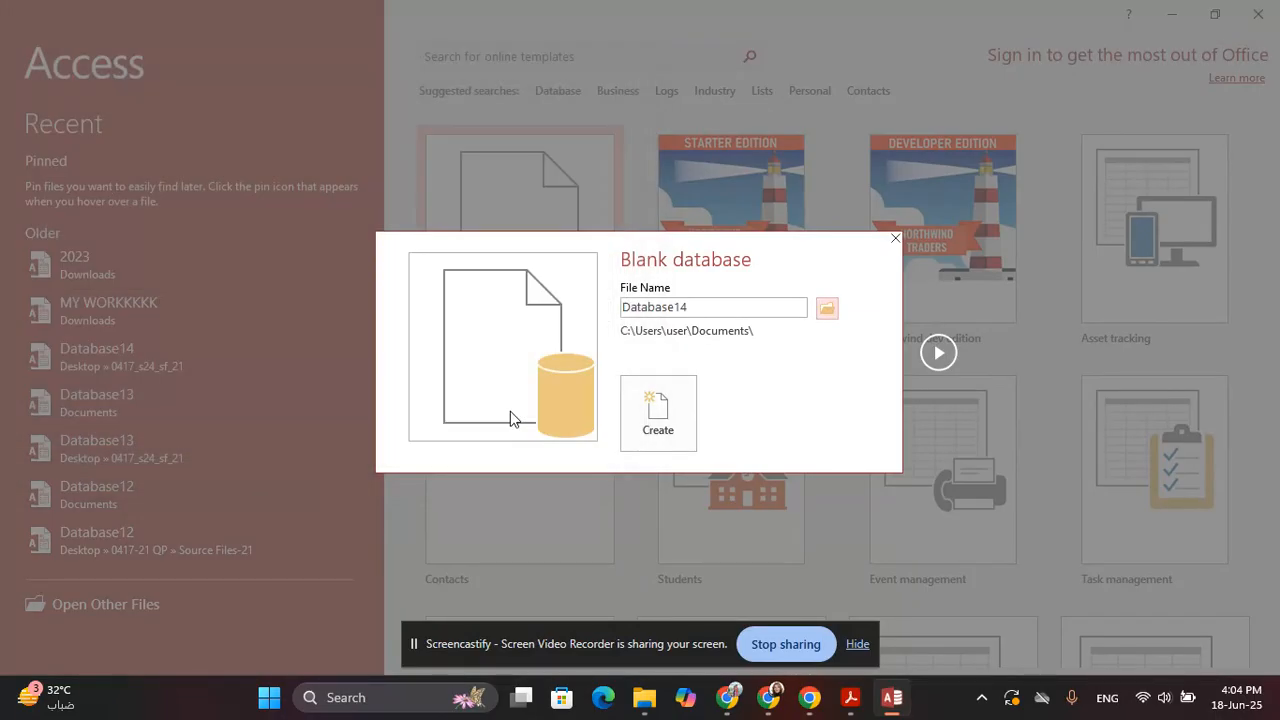
left_click(658, 413)
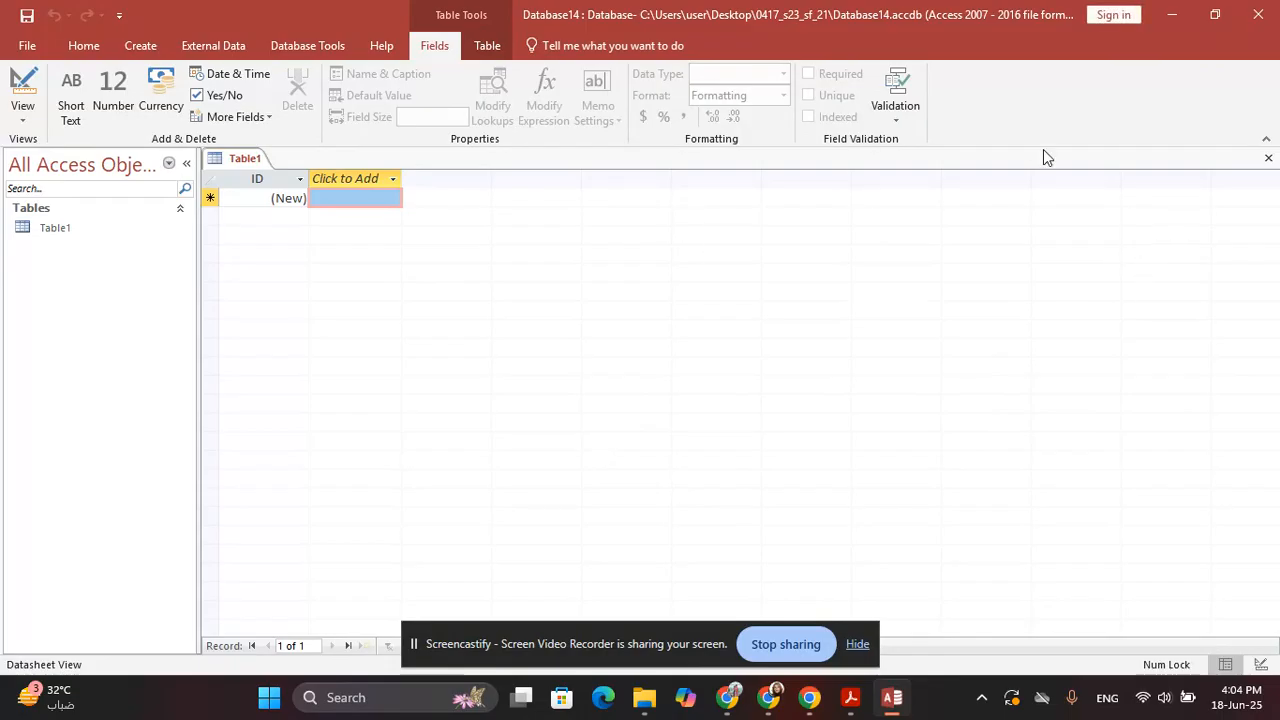
left_click(1268, 162)
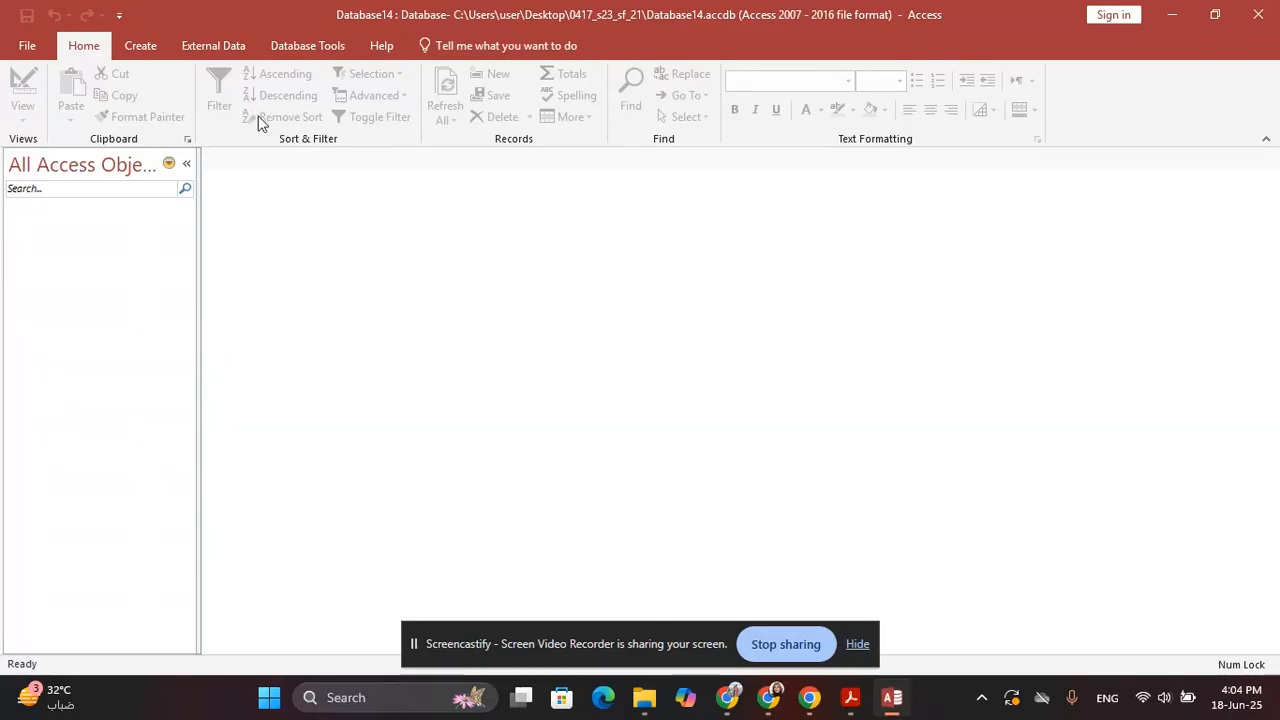
Return to the exam PDF at question 15's import instruction and data types table
left_click(852, 698)
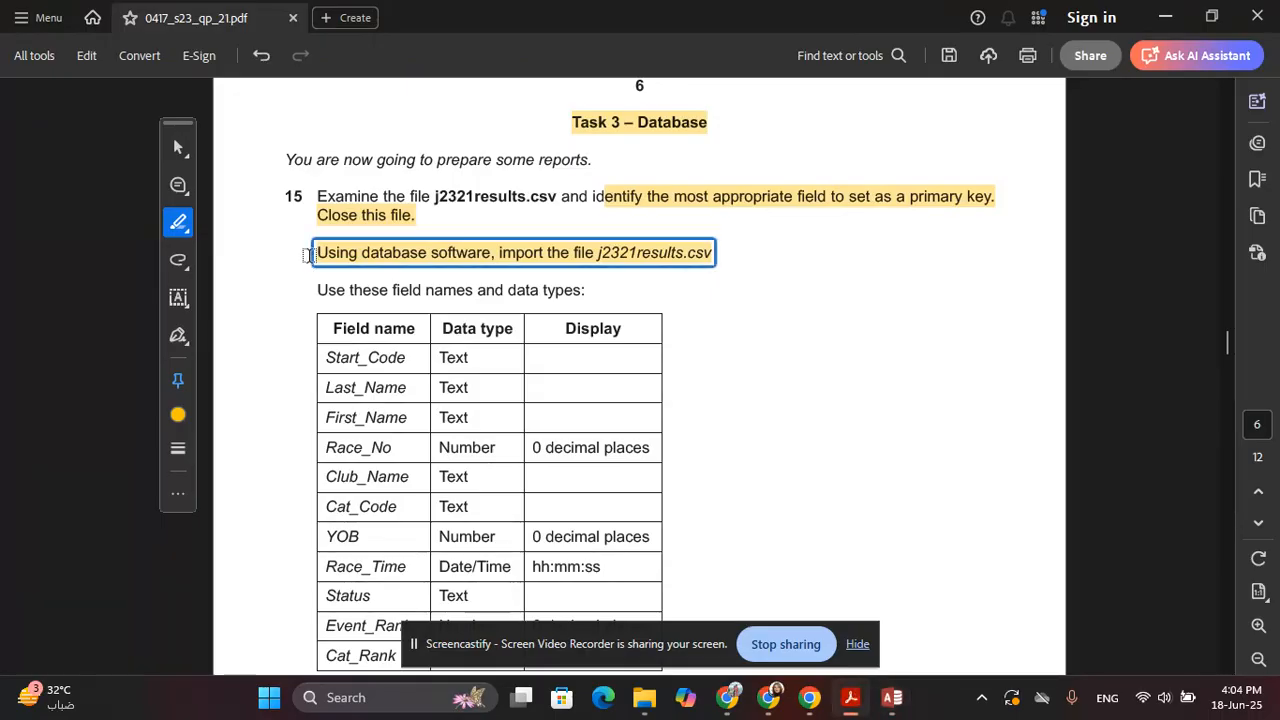
scroll(316, 255, "down", 1)
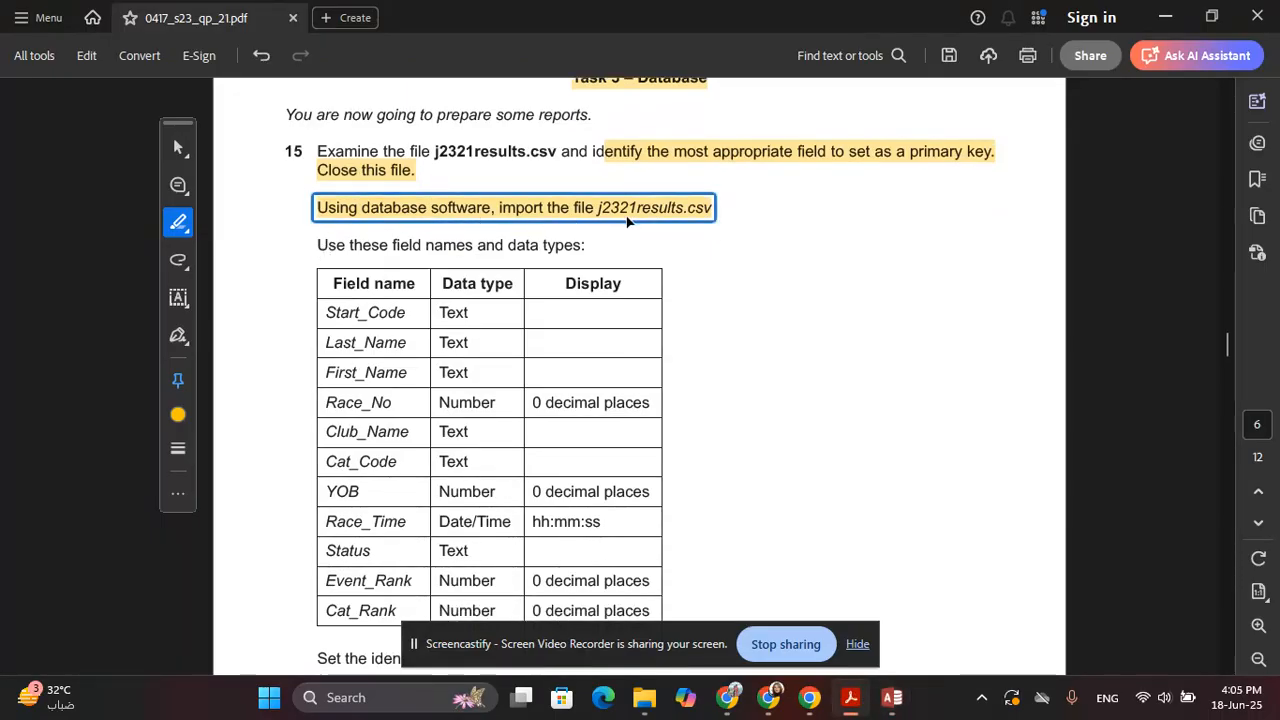
Start a Text File import via External Data > New Data Source > From File
left_click(891, 698)
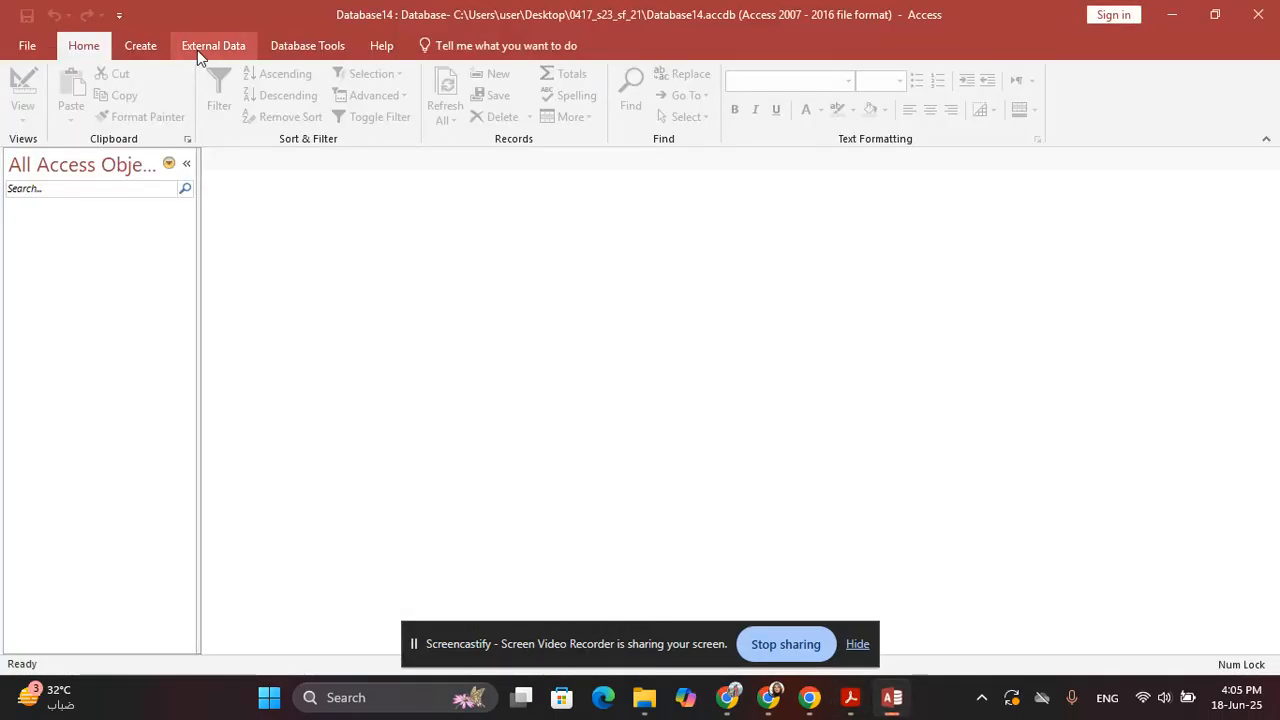
left_click(198, 49)
left_click(29, 100)
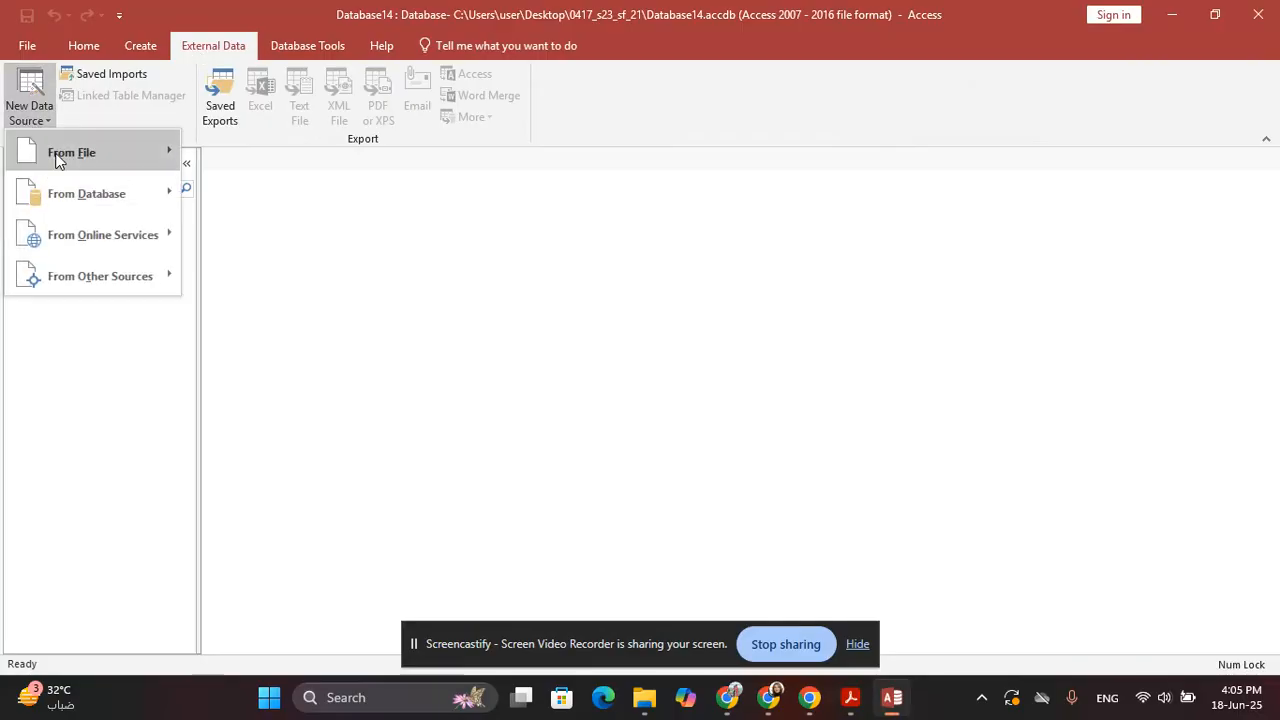
mouse_move(60, 155)
left_click(275, 278)
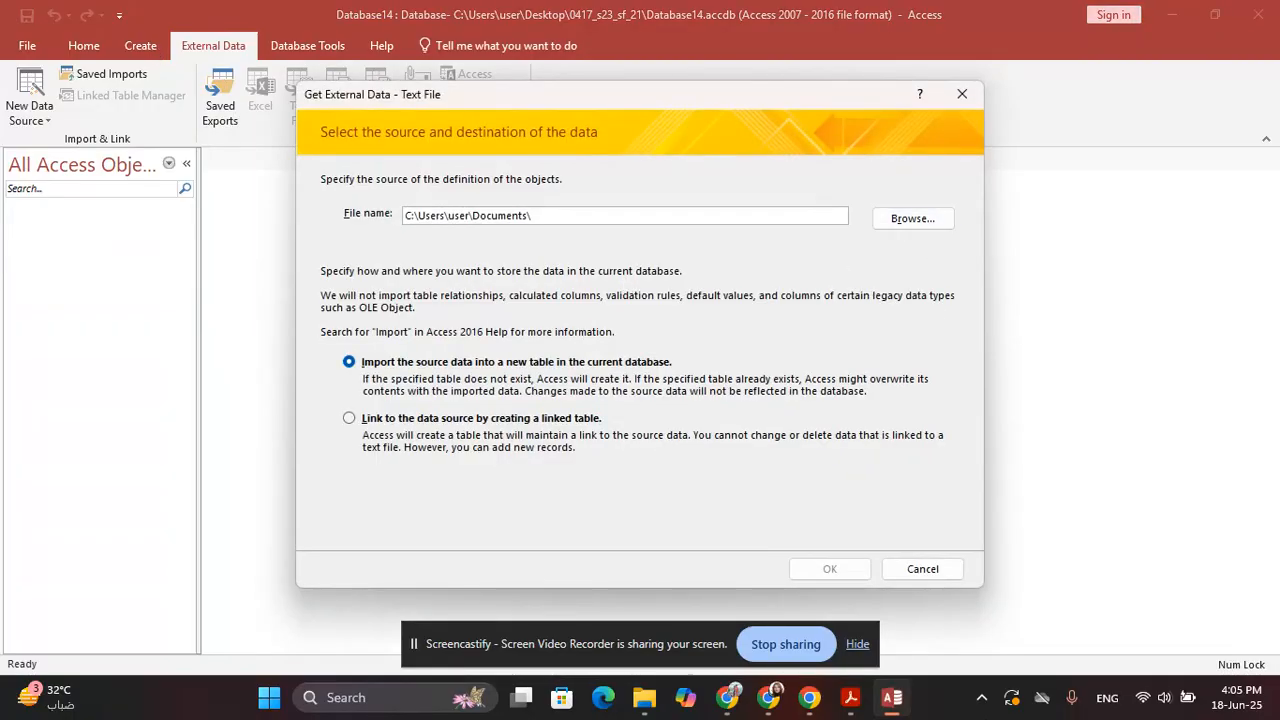
left_click(850, 700)
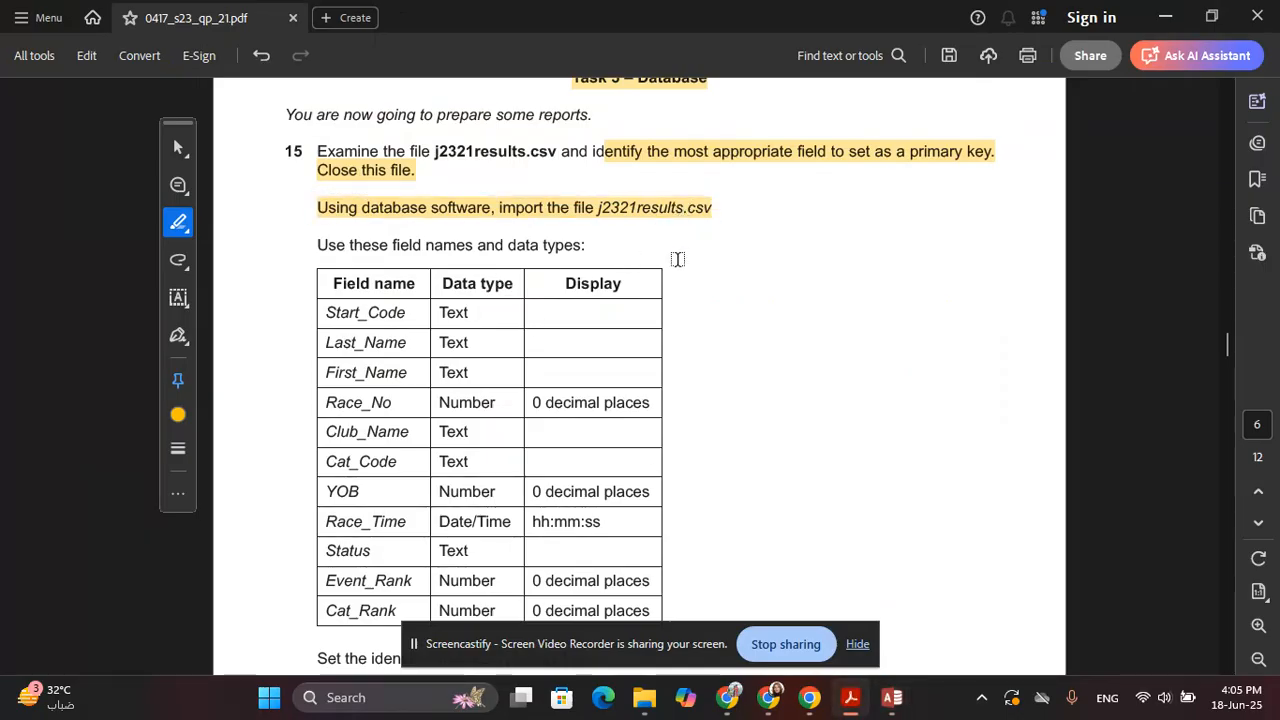
left_click(891, 698)
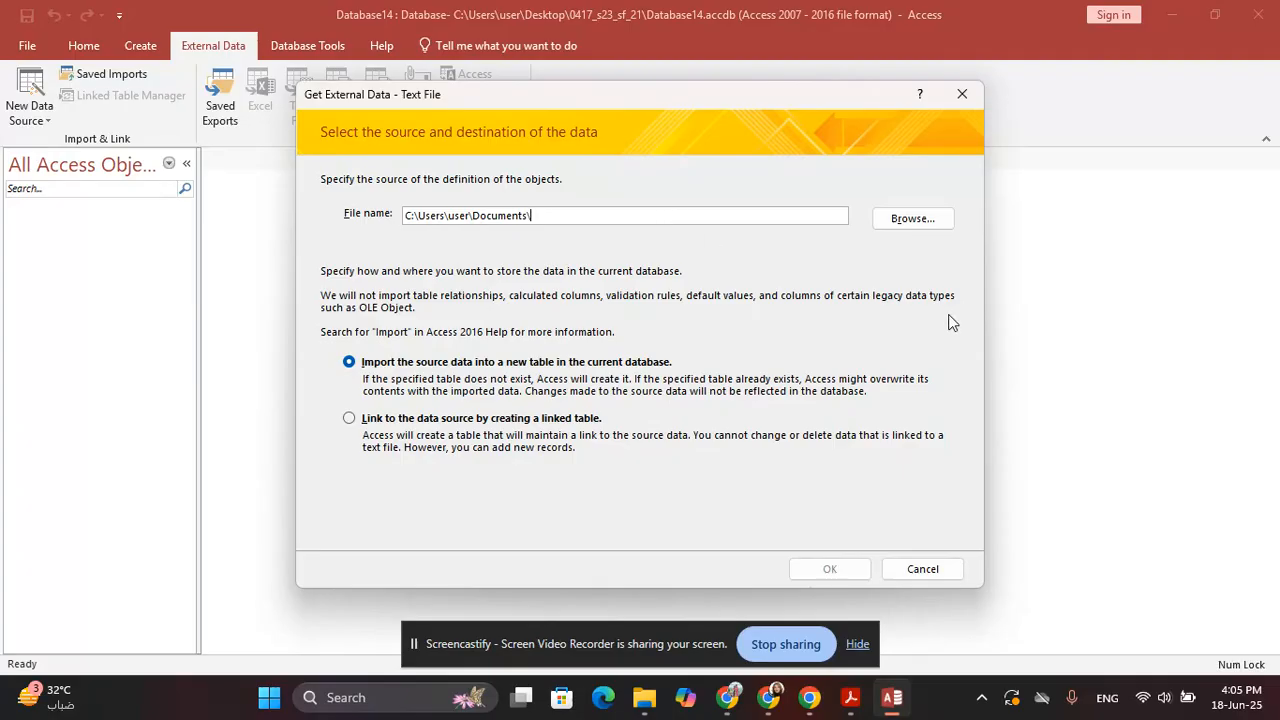
Choose j2321results from Desktop\0417_s23_sf_21 as the import source file
left_click(918, 226)
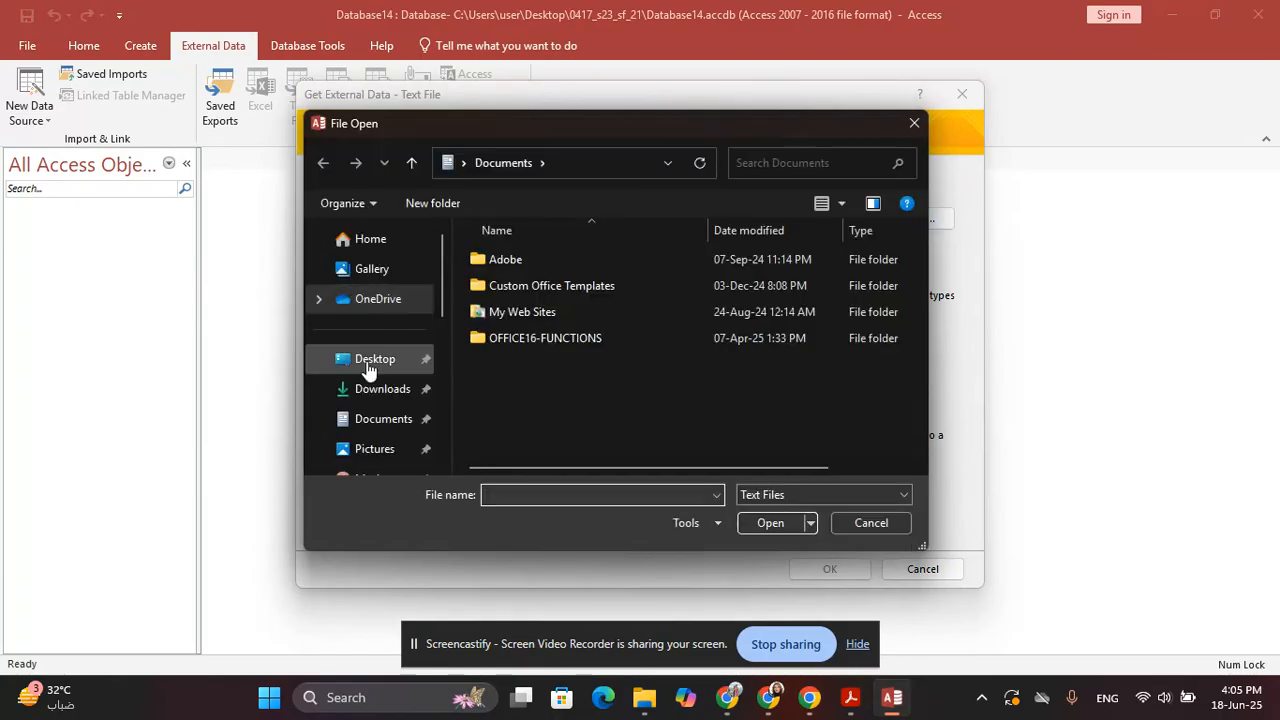
left_click(368, 360)
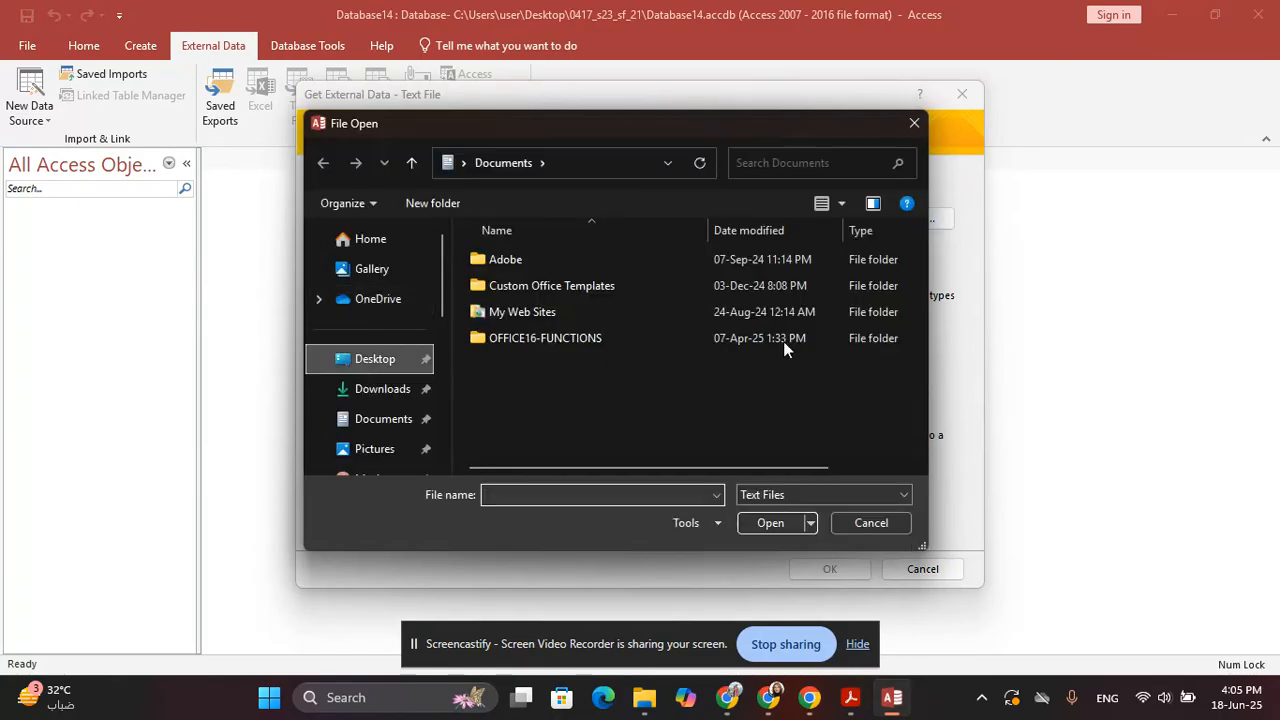
double_click(560, 285)
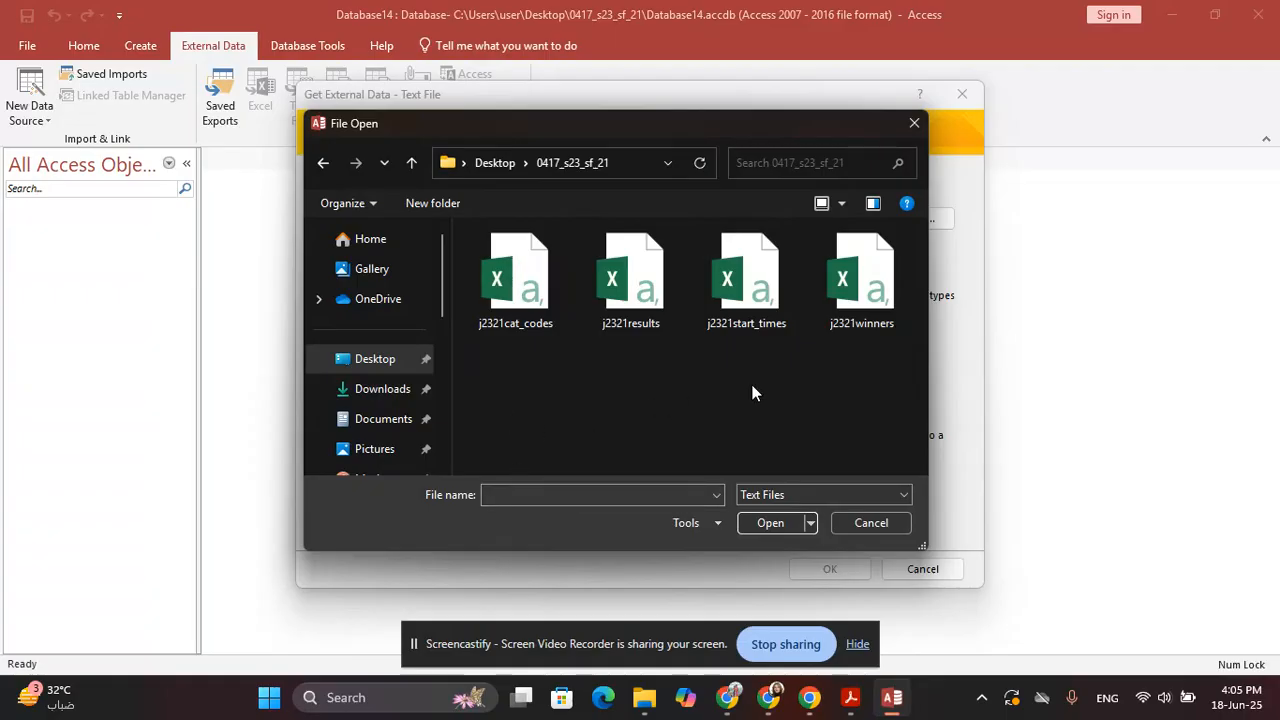
double_click(647, 318)
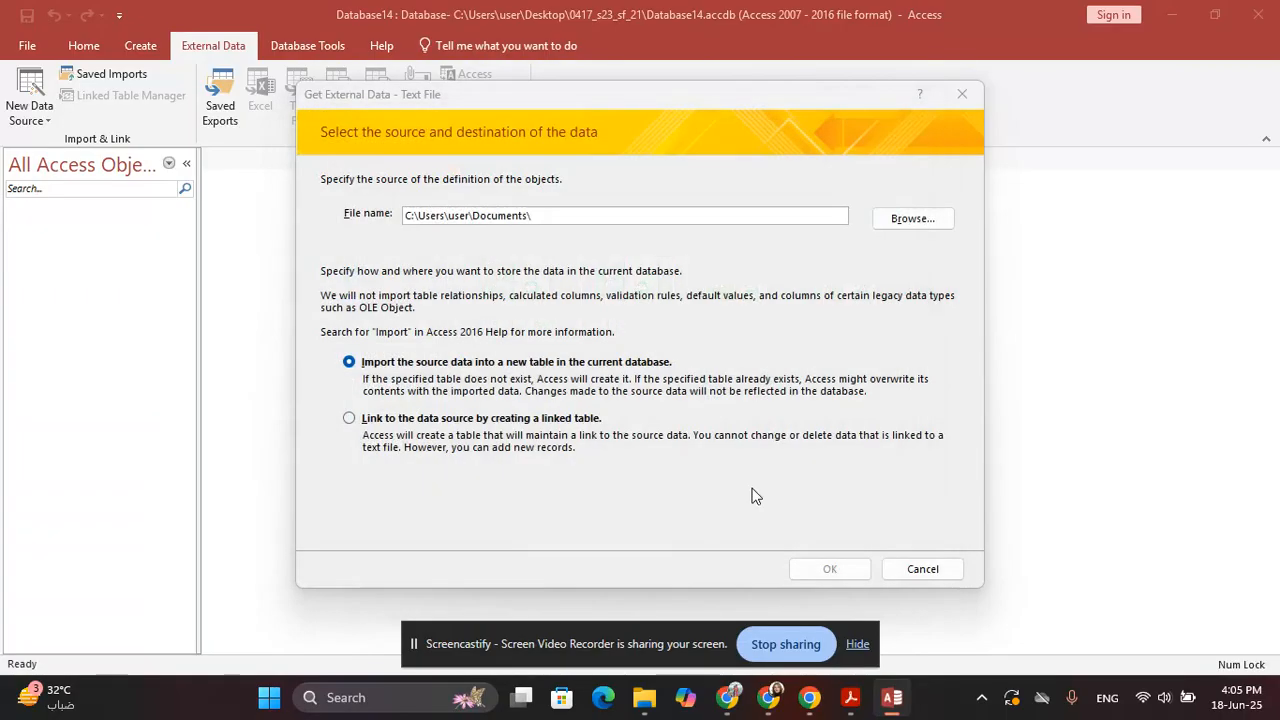
left_click(838, 569)
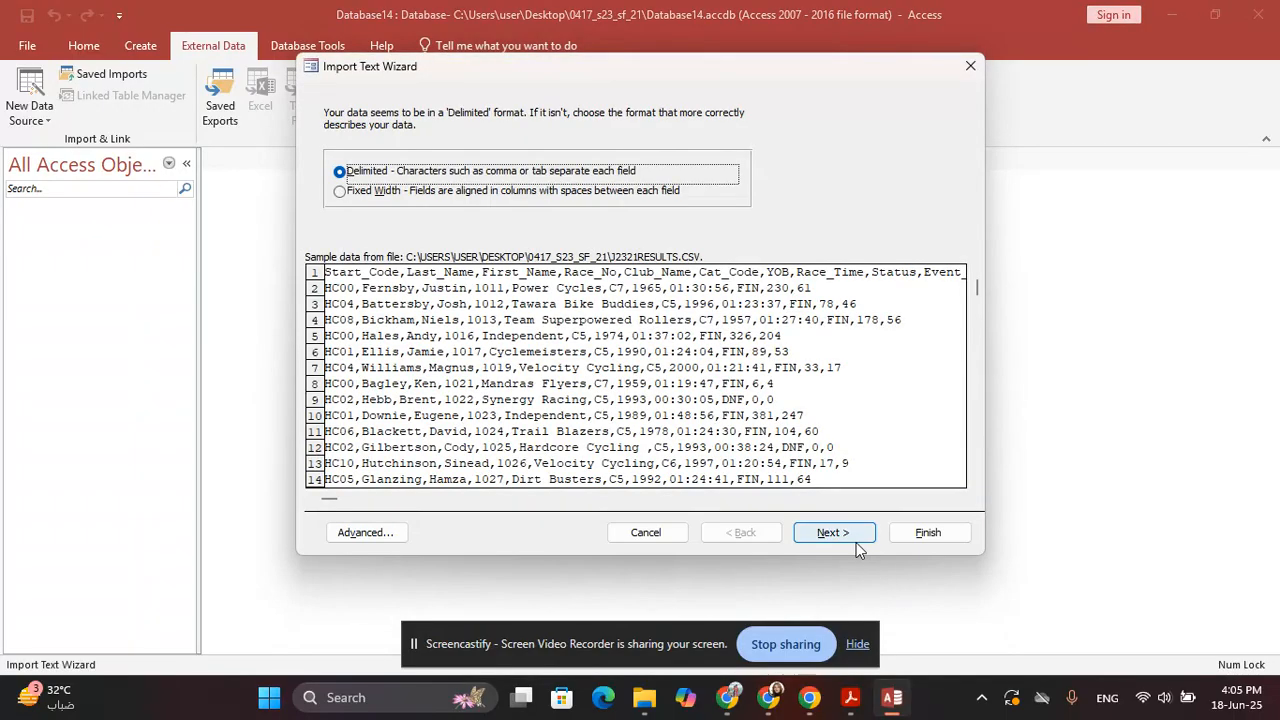
left_click(840, 530)
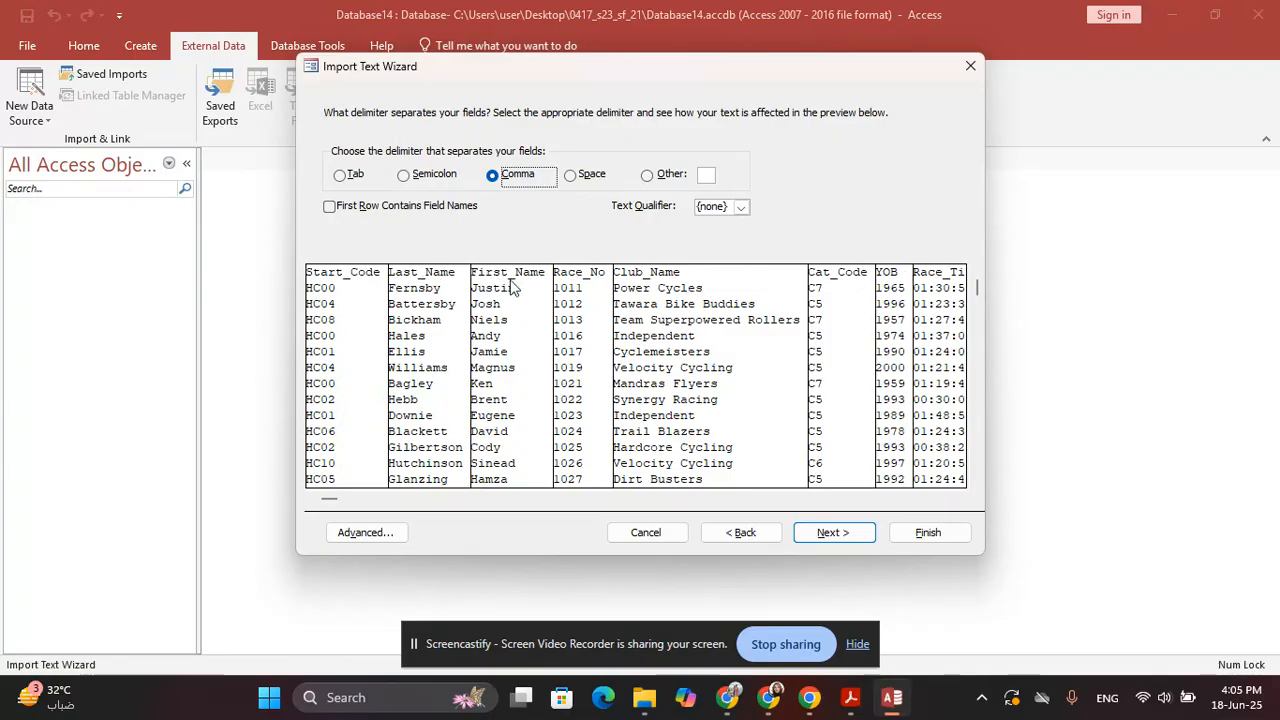
left_click(413, 213)
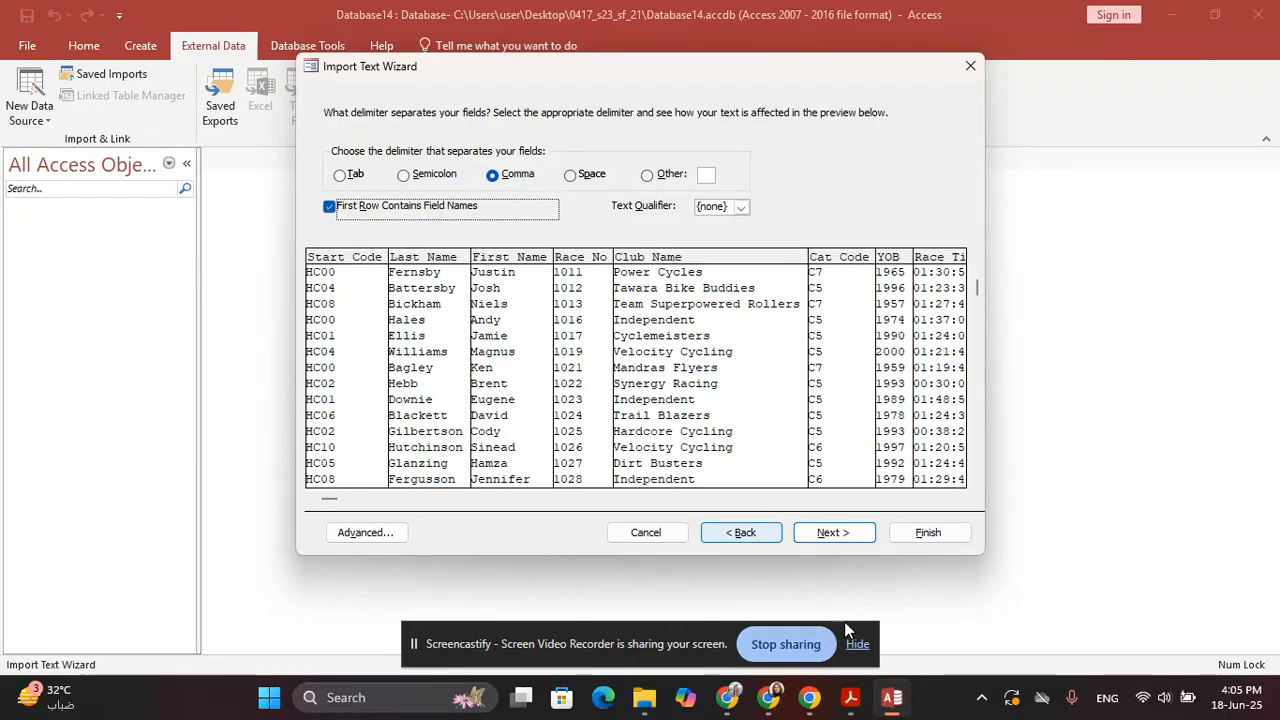
left_click(832, 532)
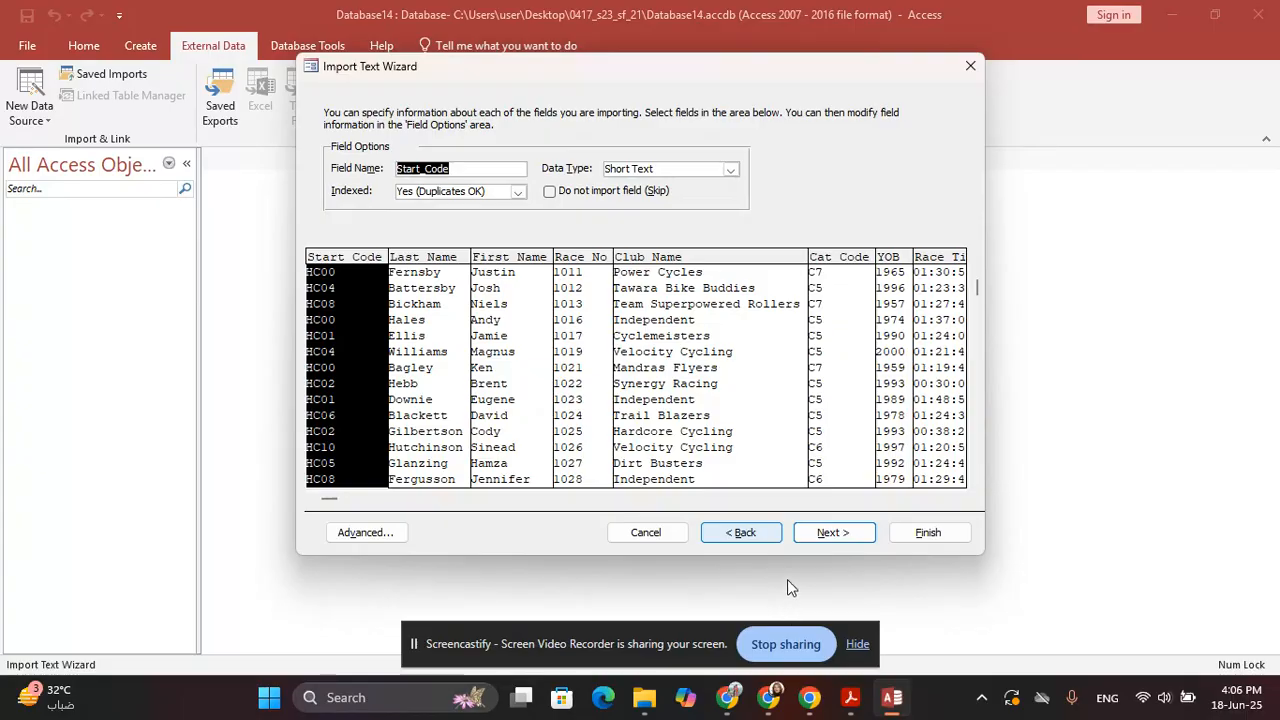
key("alt+Tab")
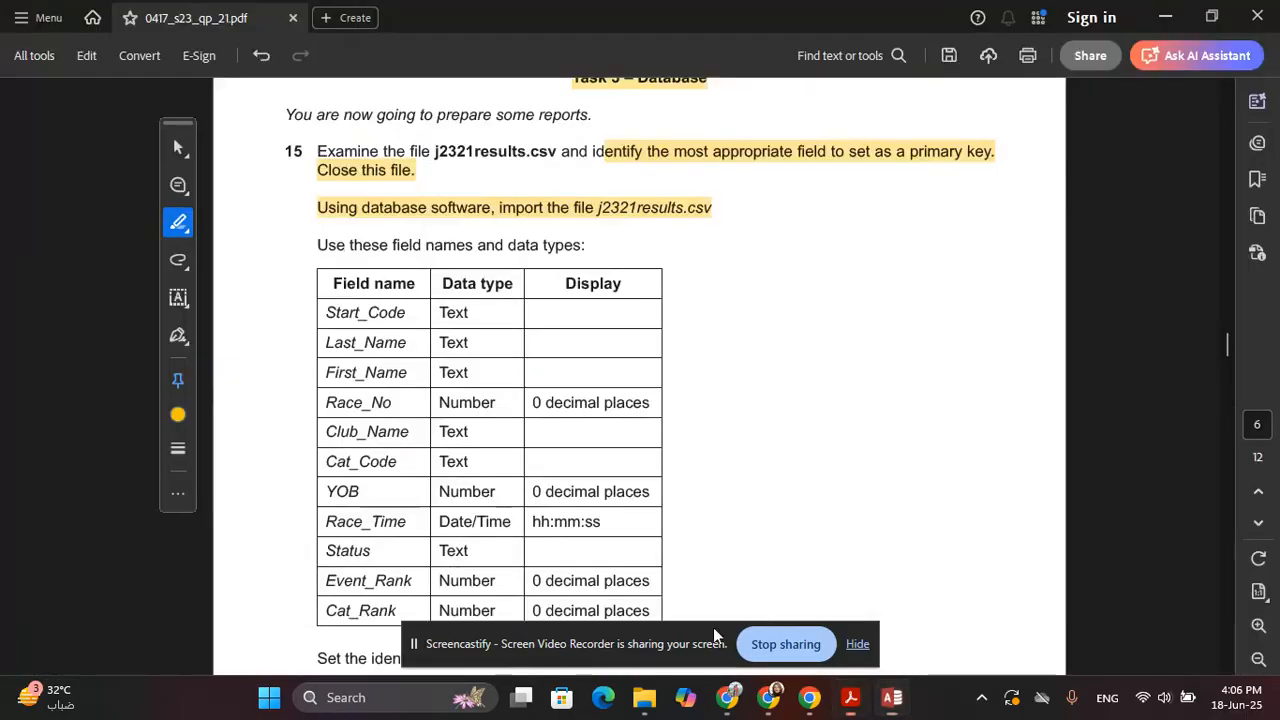
scroll(420, 396, "down", 1)
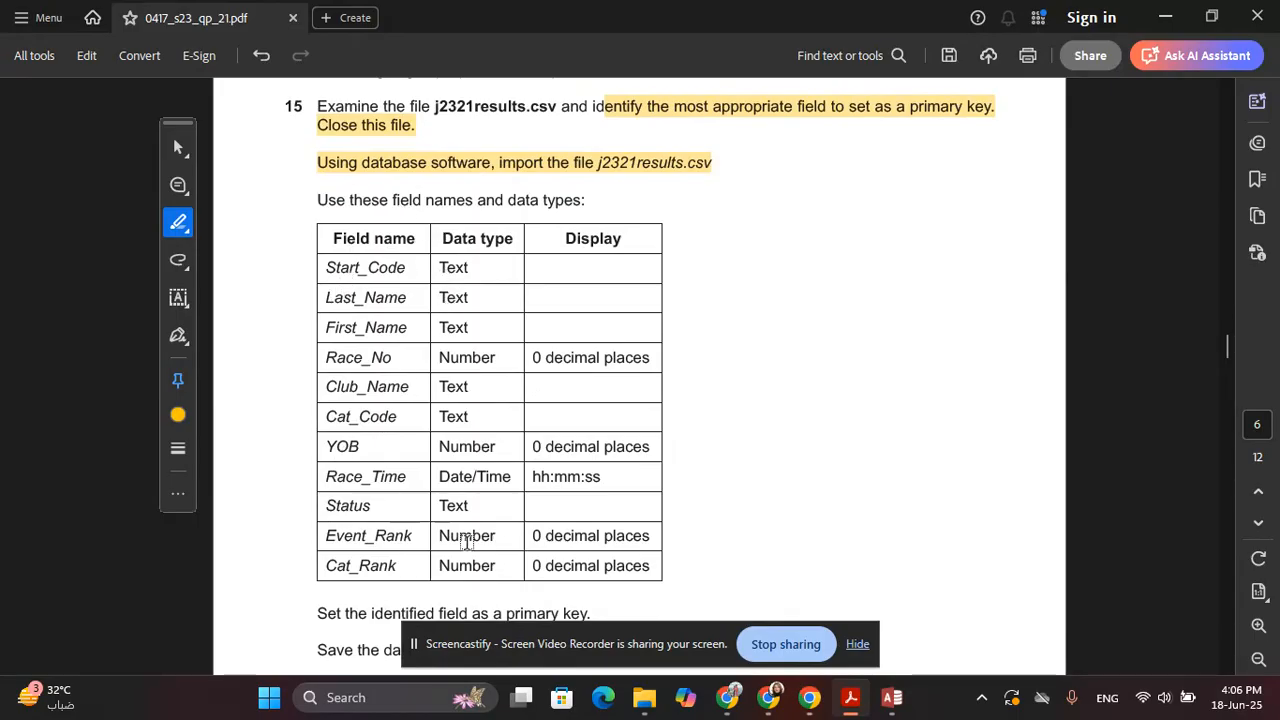
key("alt+Tab")
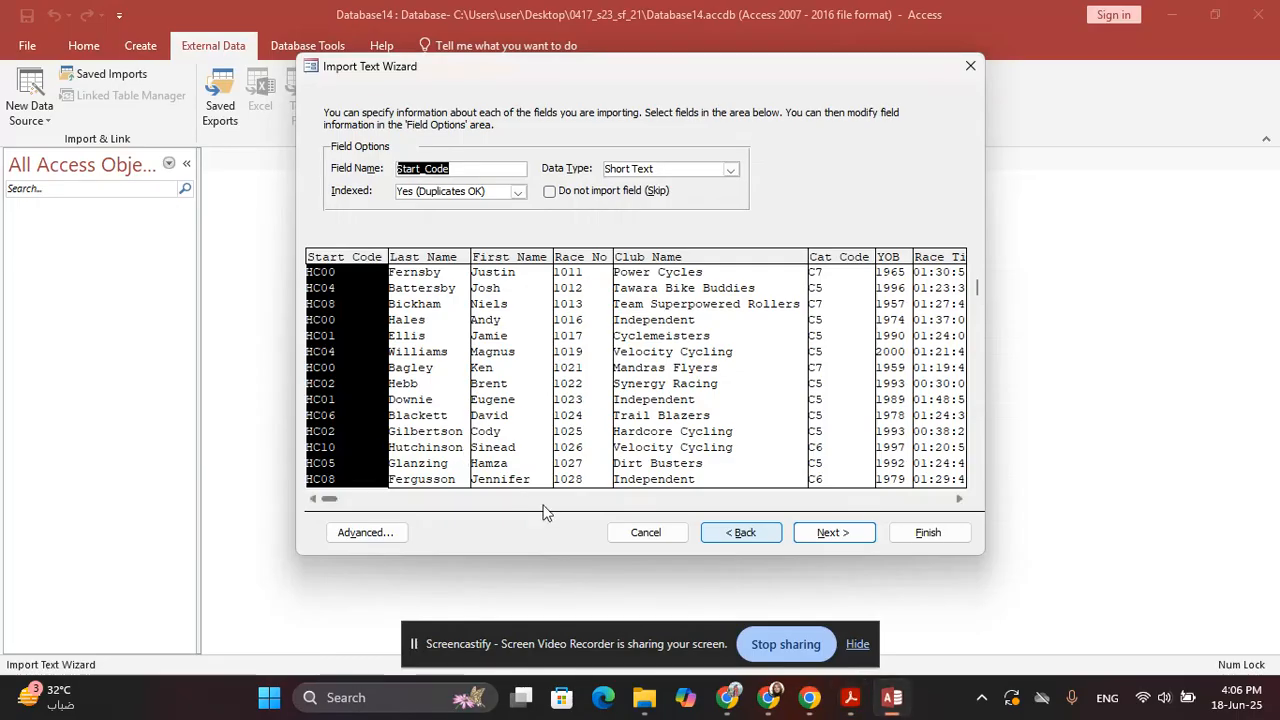
Open the j2321results import specification and highlight Race_No's Number type and 0 decimal places in the paper
left_click(387, 530)
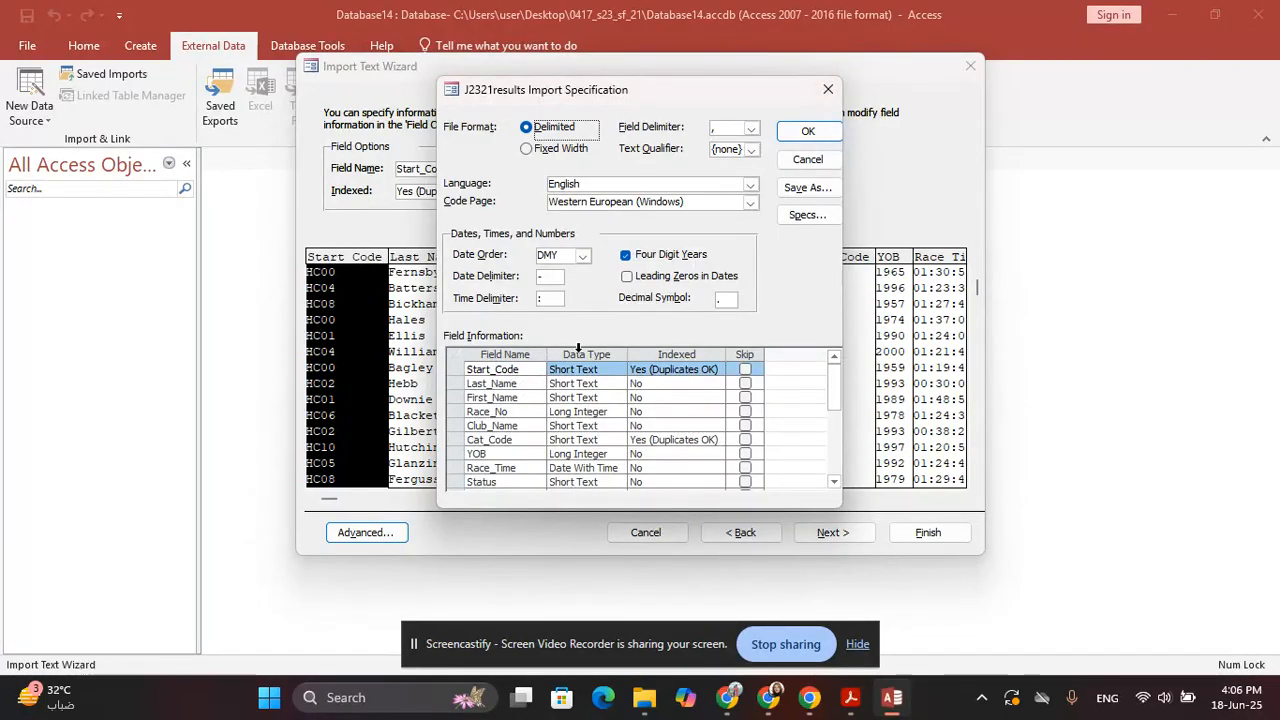
key("alt+Tab")
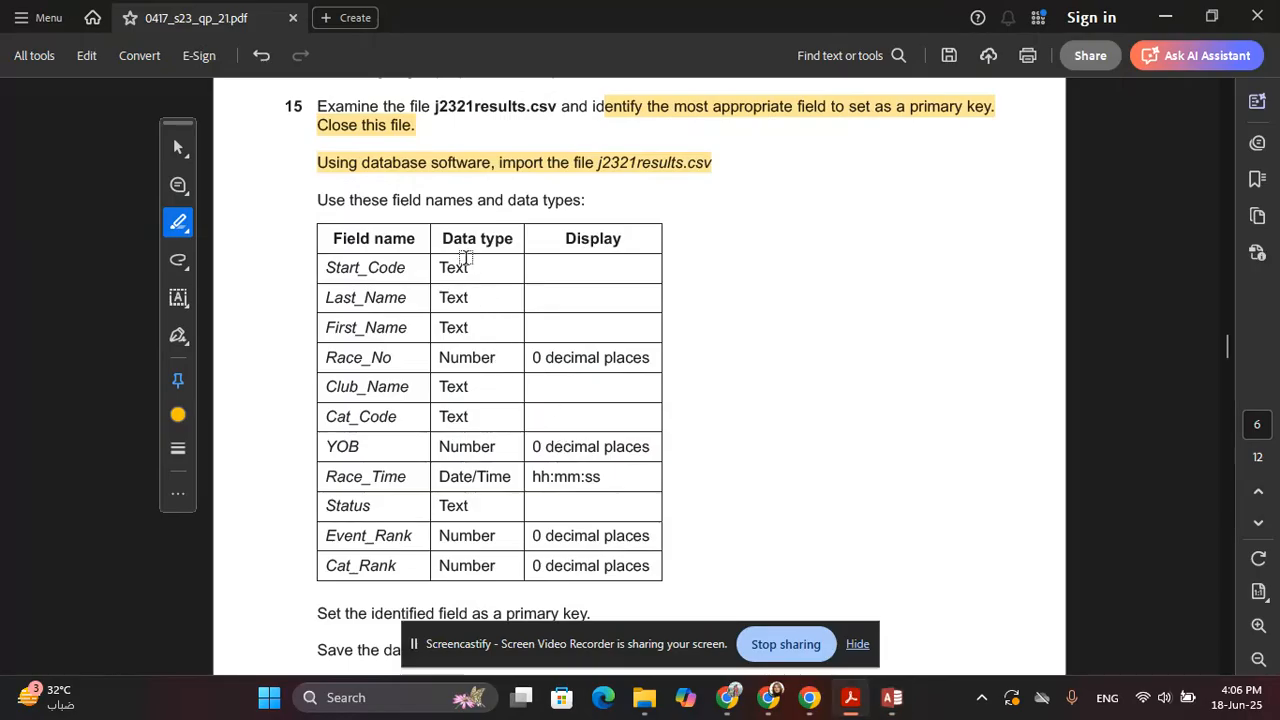
key("alt+Tab")
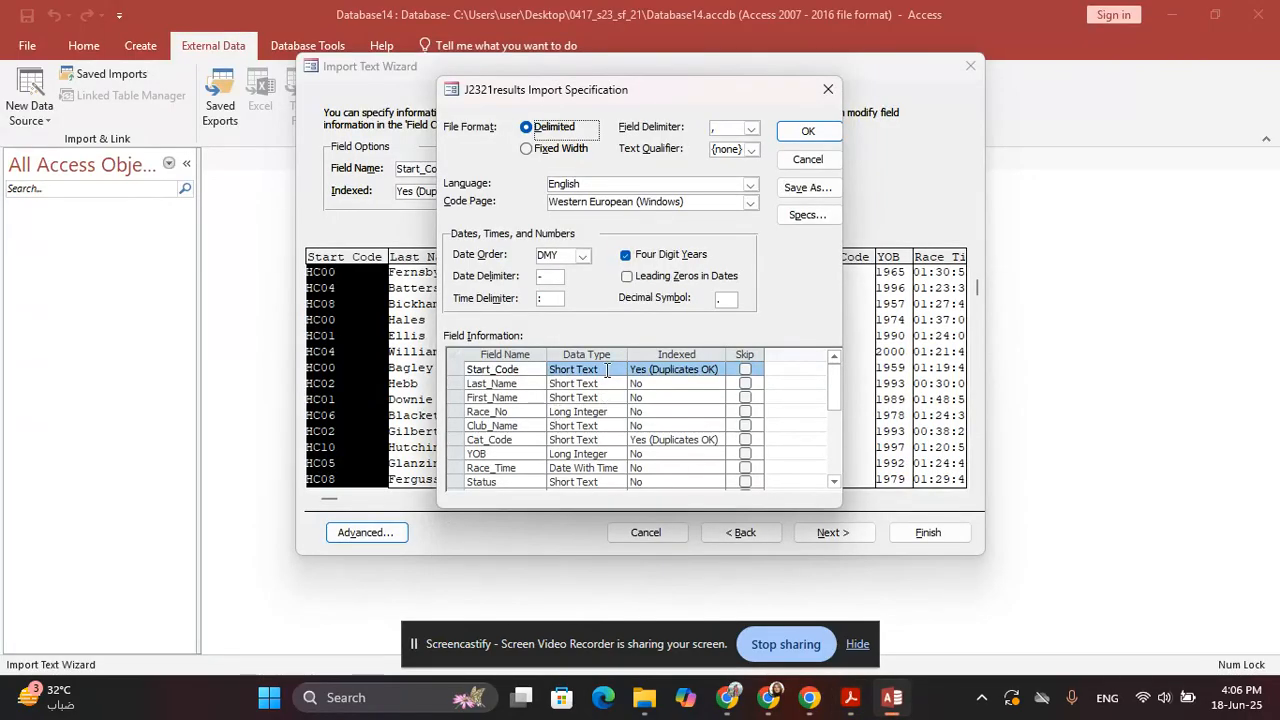
key("alt+Tab")
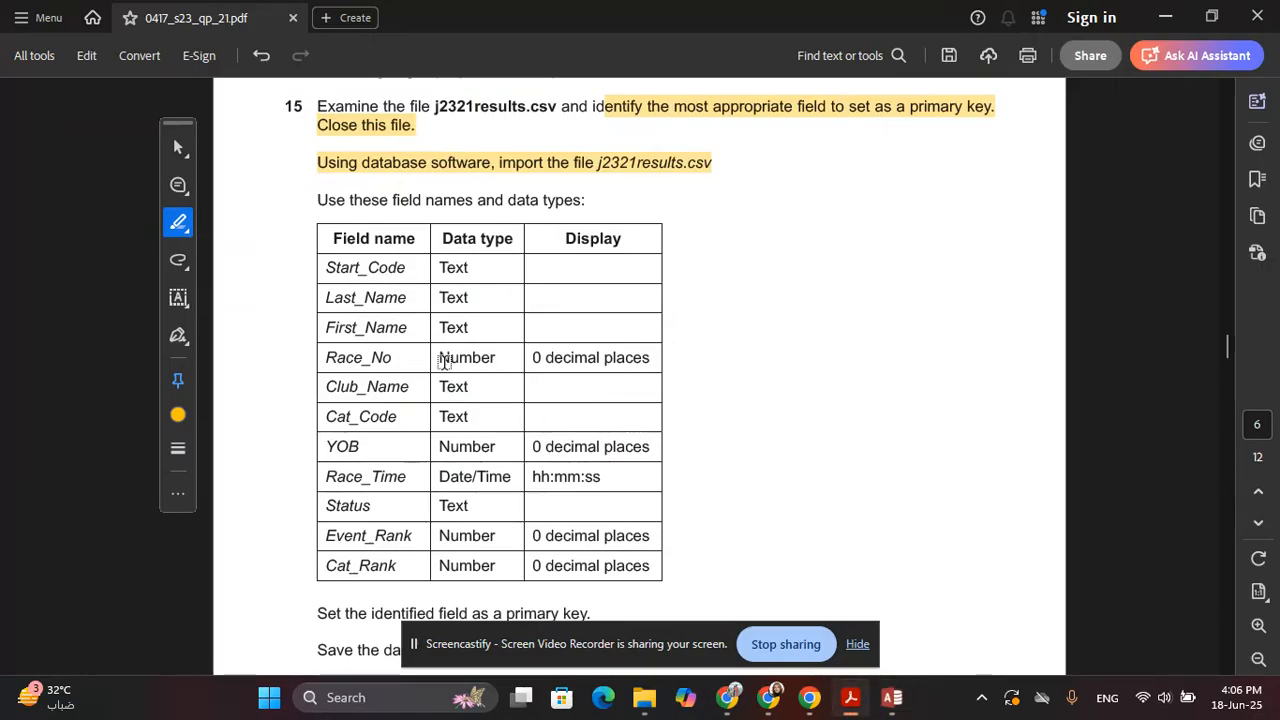
left_click_drag(445, 358, 496, 359)
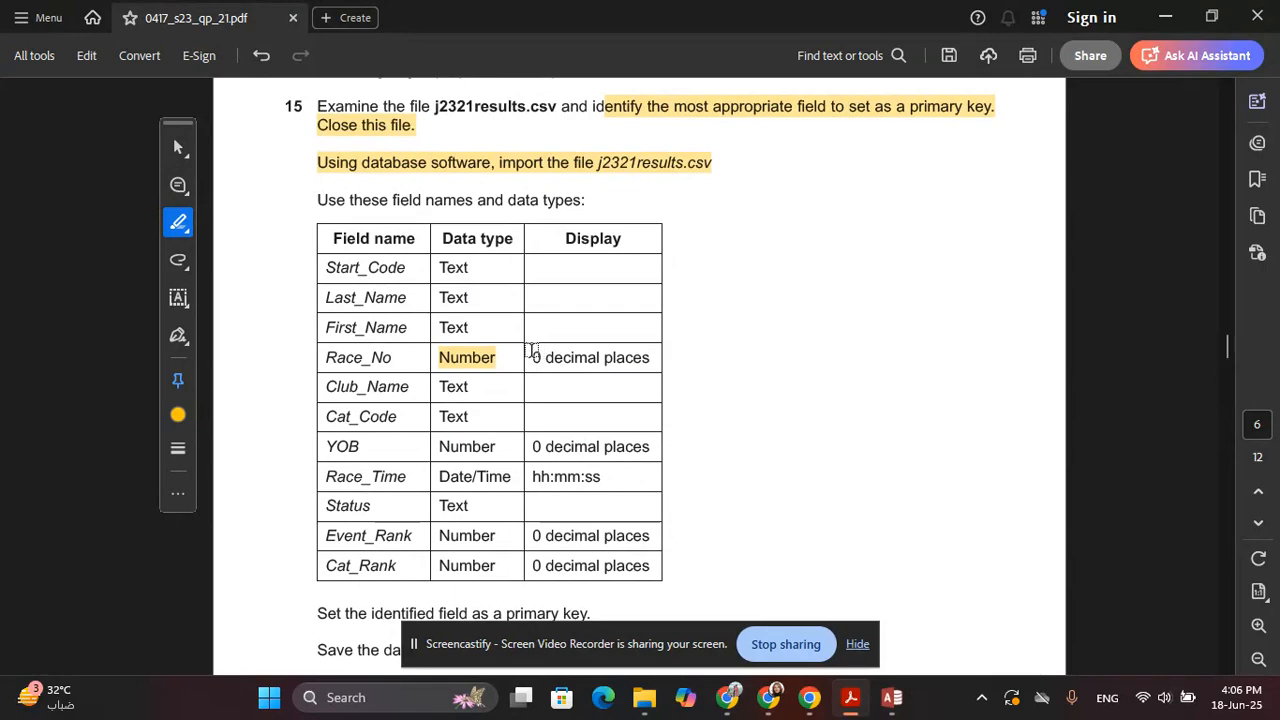
left_click_drag(535, 357, 652, 360)
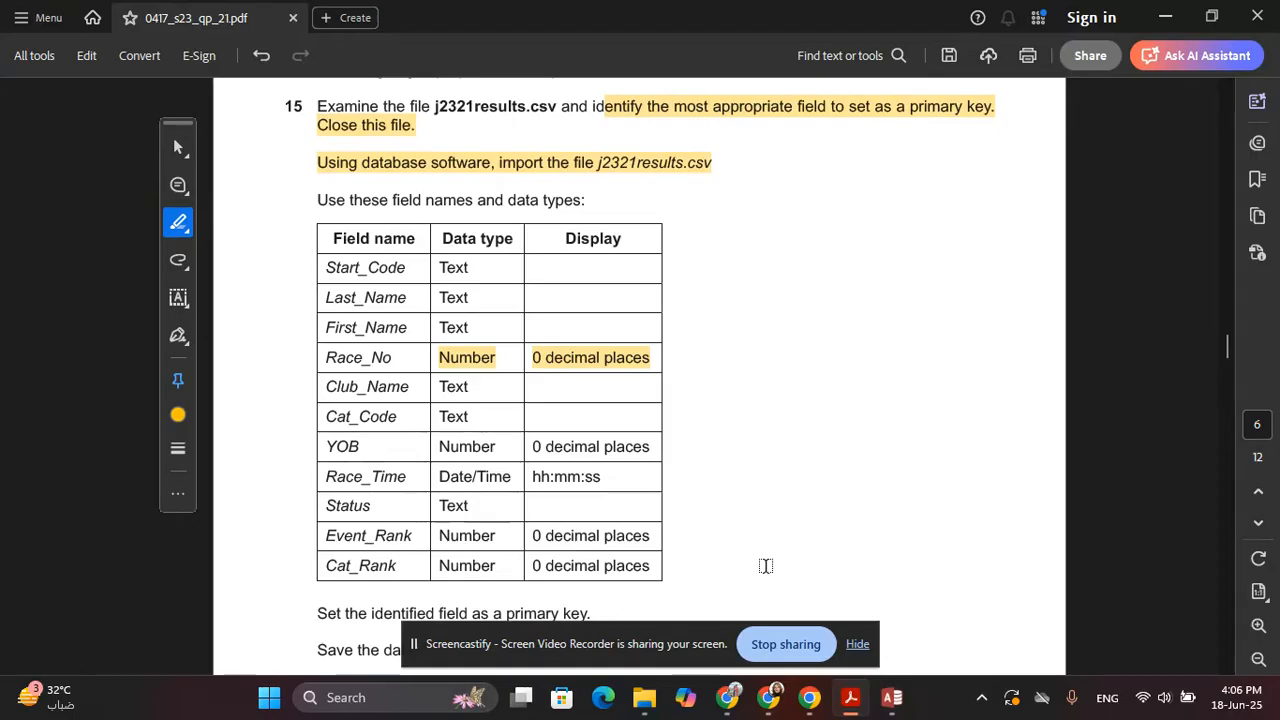
key("alt+Tab")
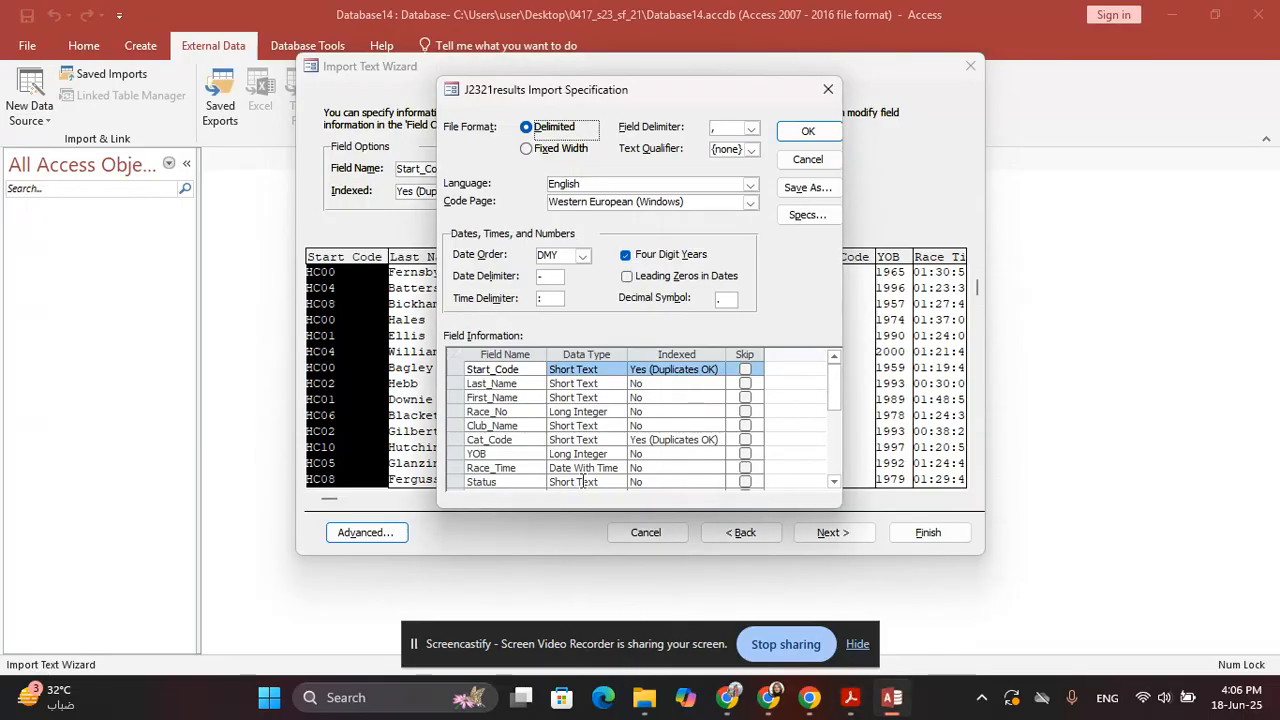
Check Race_No's Long Integer type against the paper's field table
left_click(588, 412)
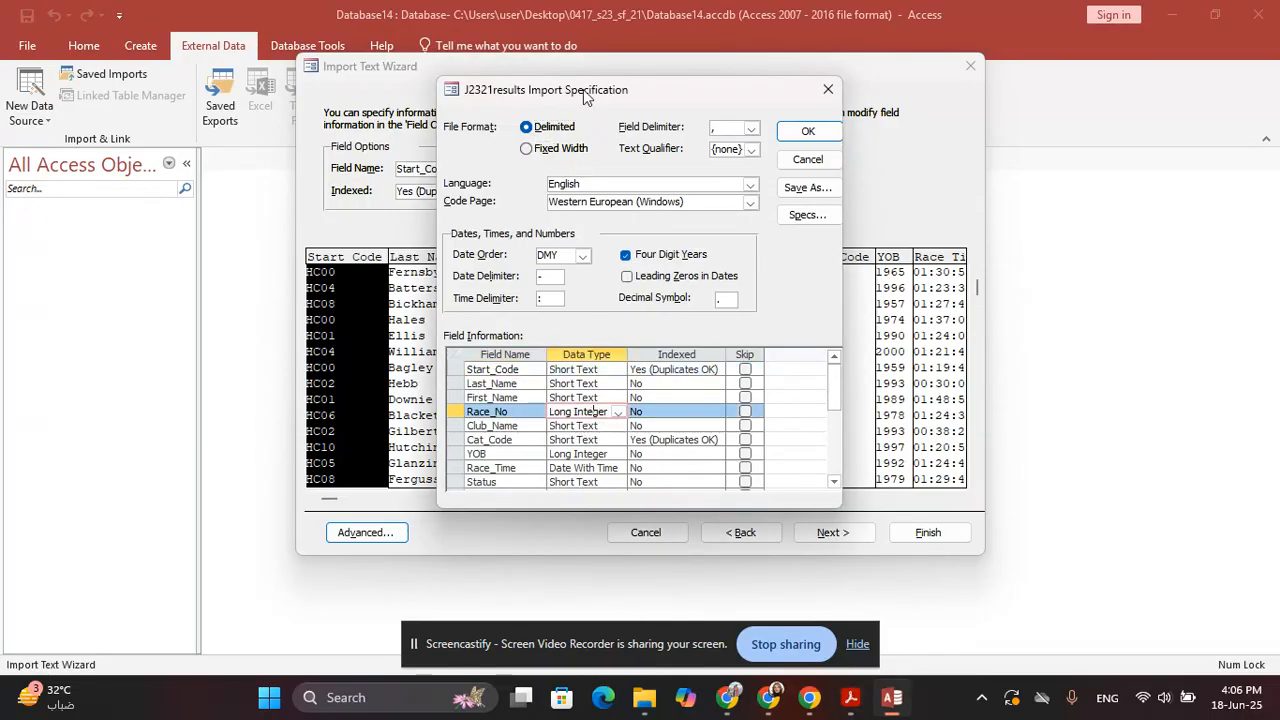
left_click_drag(583, 95, 796, 109)
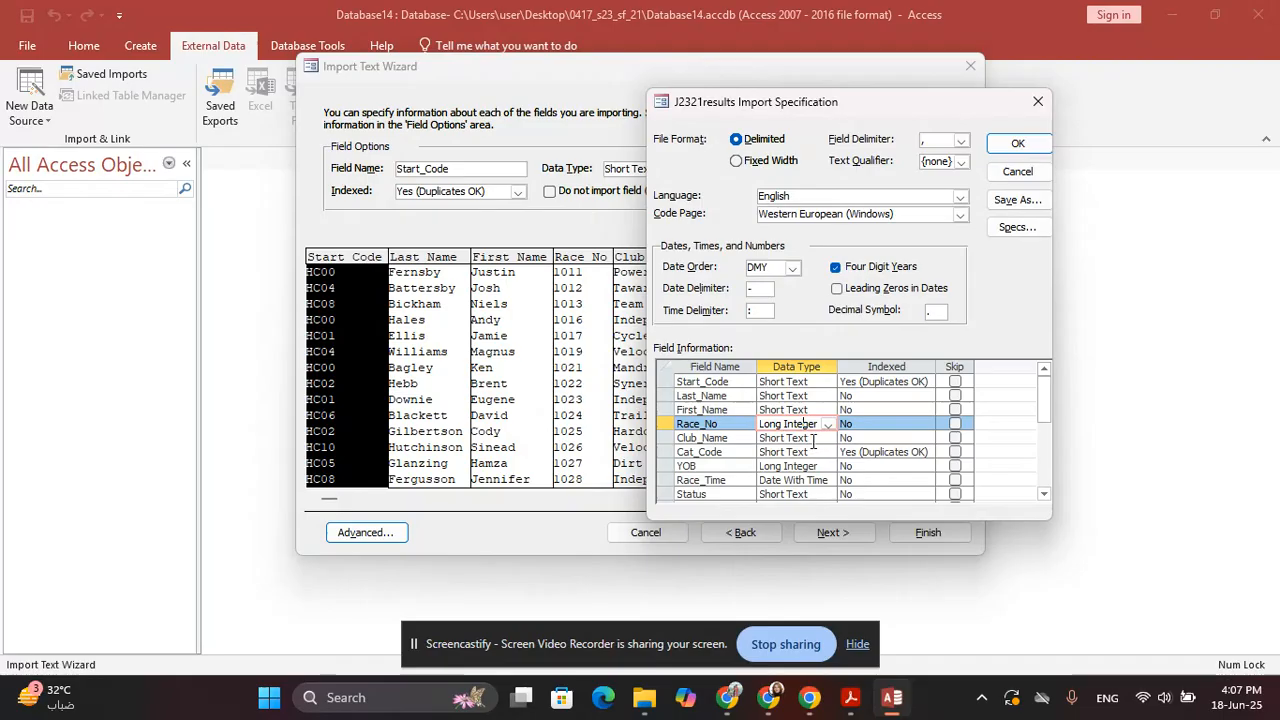
key("alt+Tab")
key("alt+Tab")
key("alt+Tab")
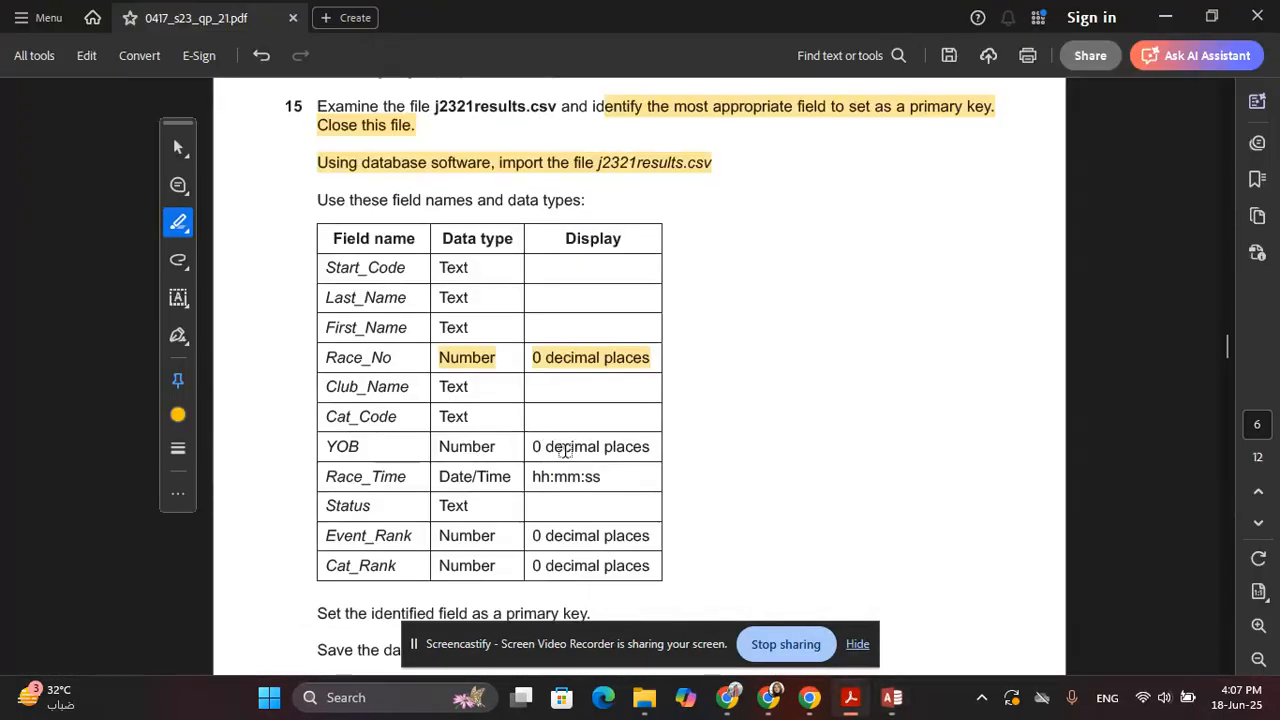
key("alt+Tab")
left_click_drag(806, 101, 364, 197)
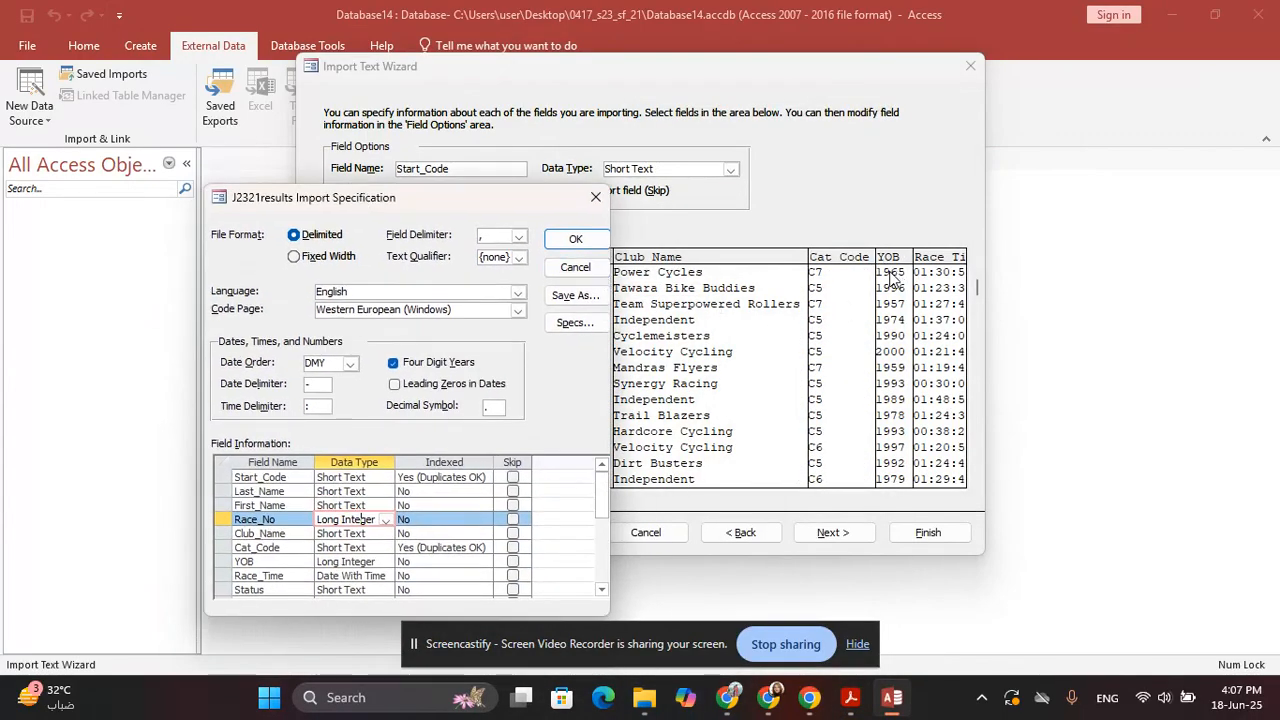
left_click_drag(421, 197, 561, 54)
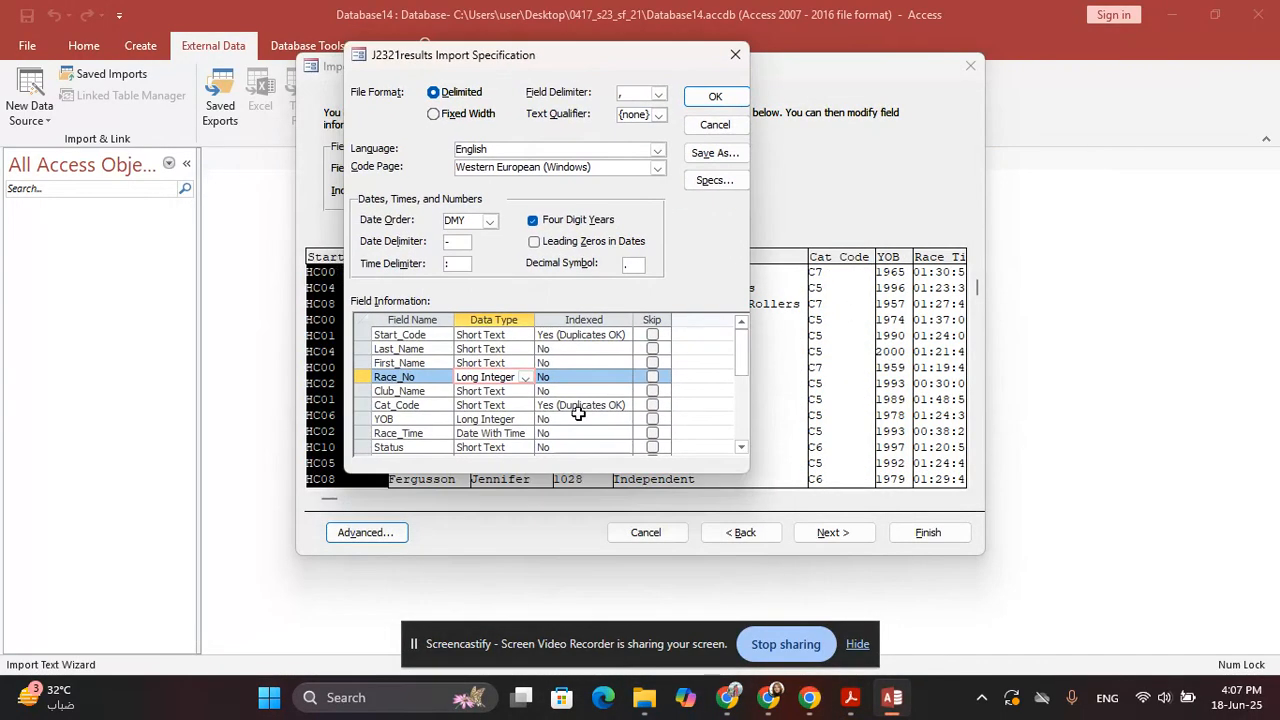
key("alt+Tab")
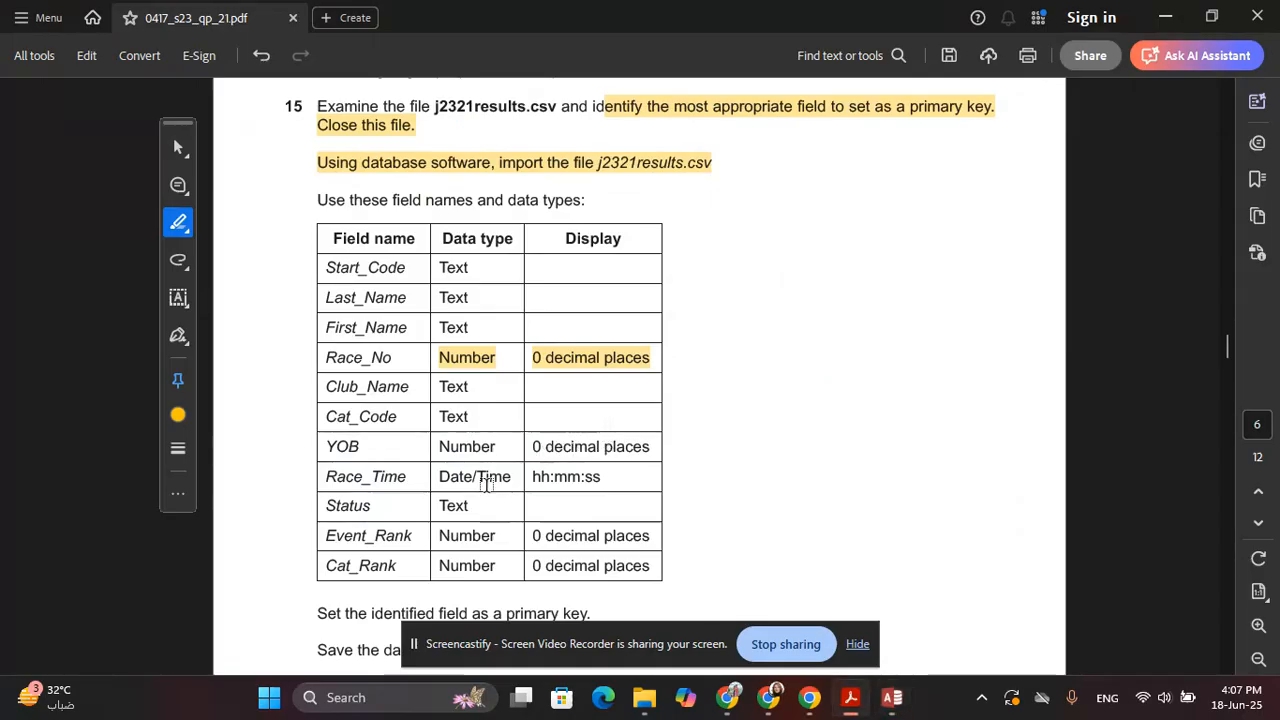
key("alt+Tab")
key("alt+Tab")
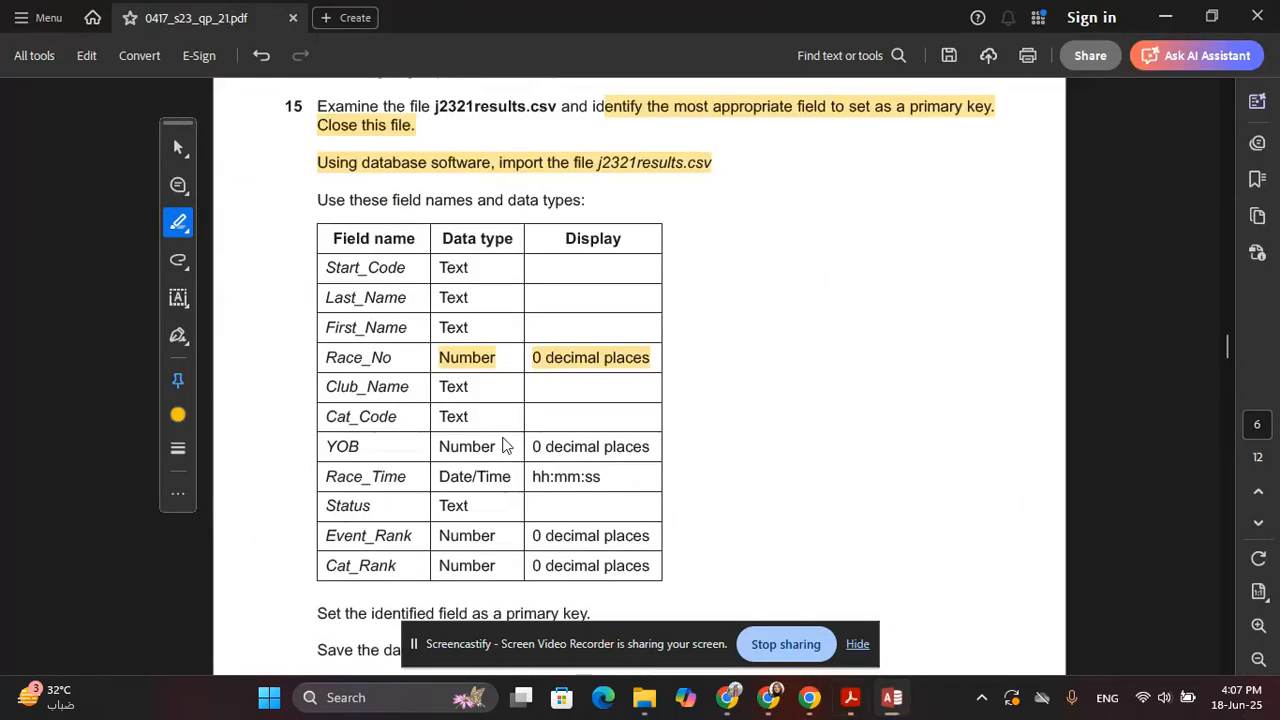
Verify YOB and the remaining field types against the paper, then accept the specification
key("alt+Tab")
scroll(512, 418, "down", 1)
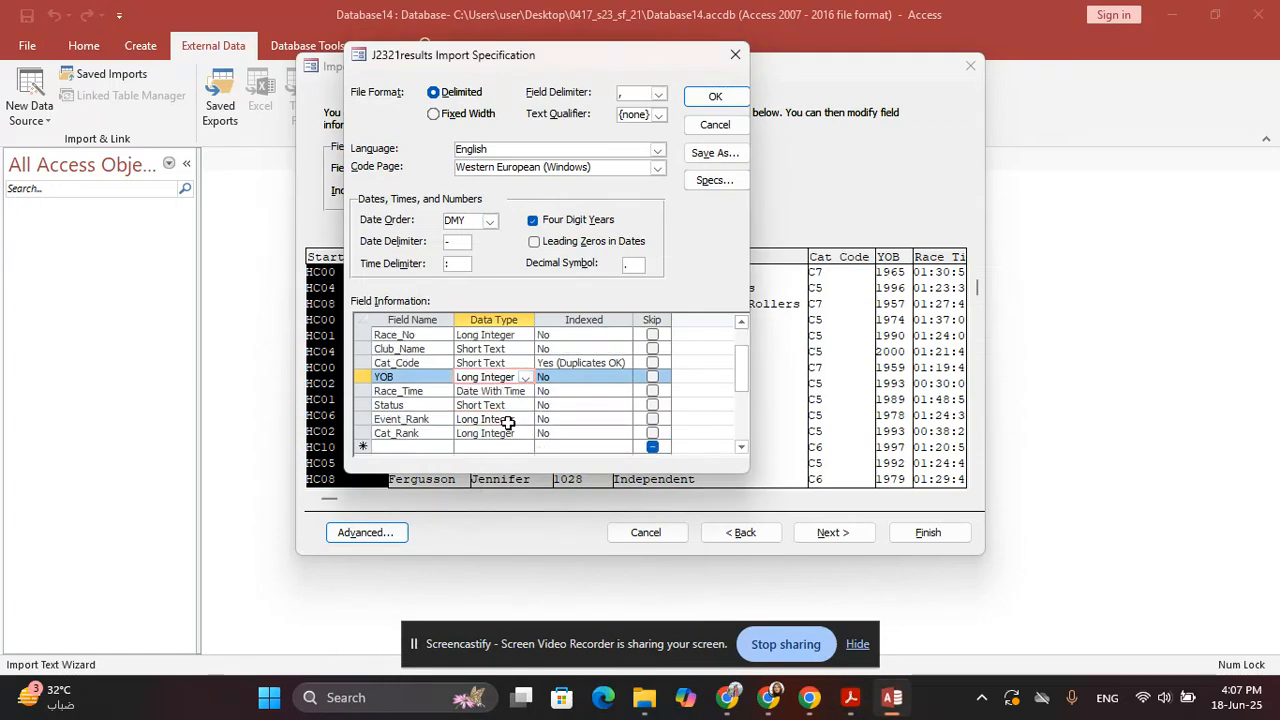
key("alt+Tab")
scroll(514, 484, "down", 1)
key("alt+Tab")
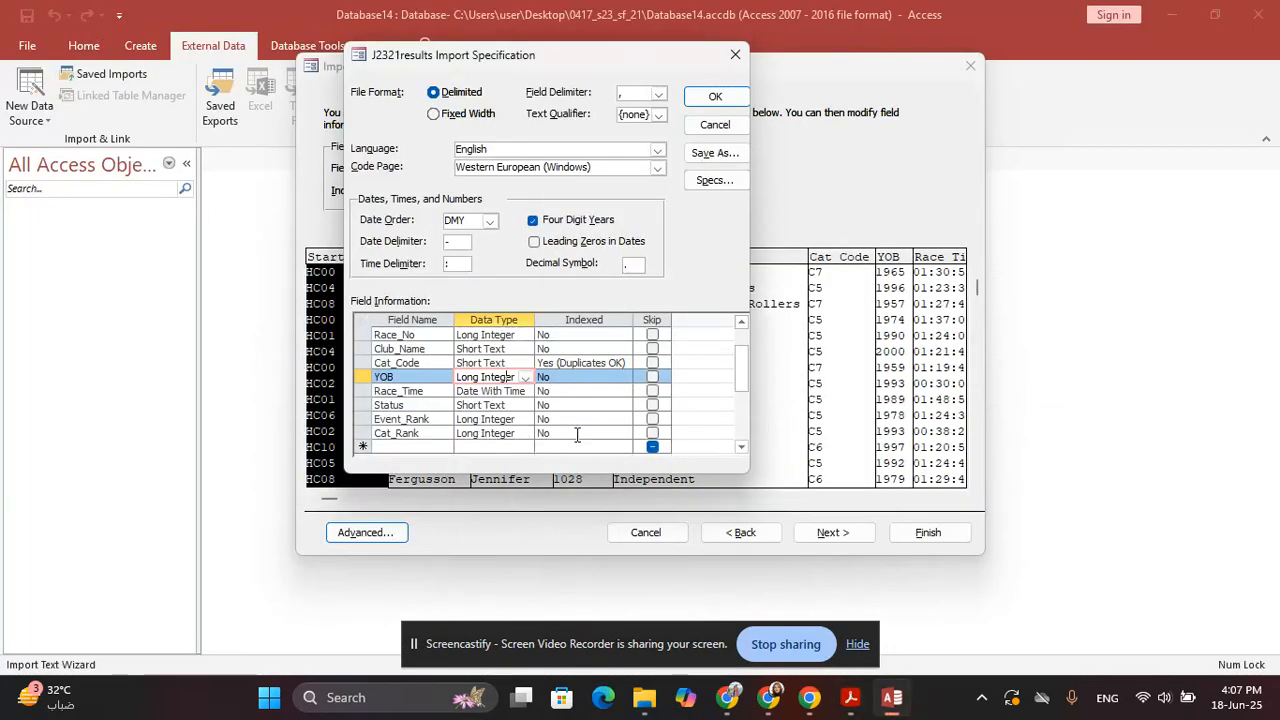
key("alt+Tab")
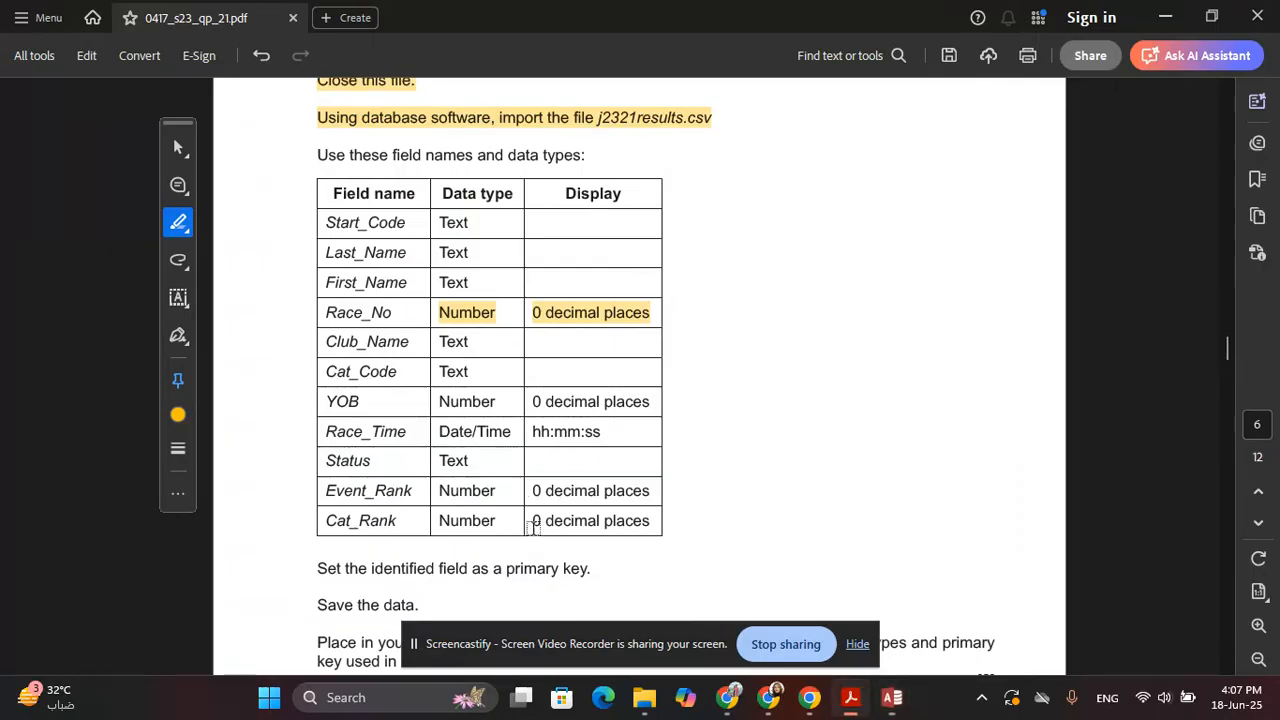
key("alt+Tab")
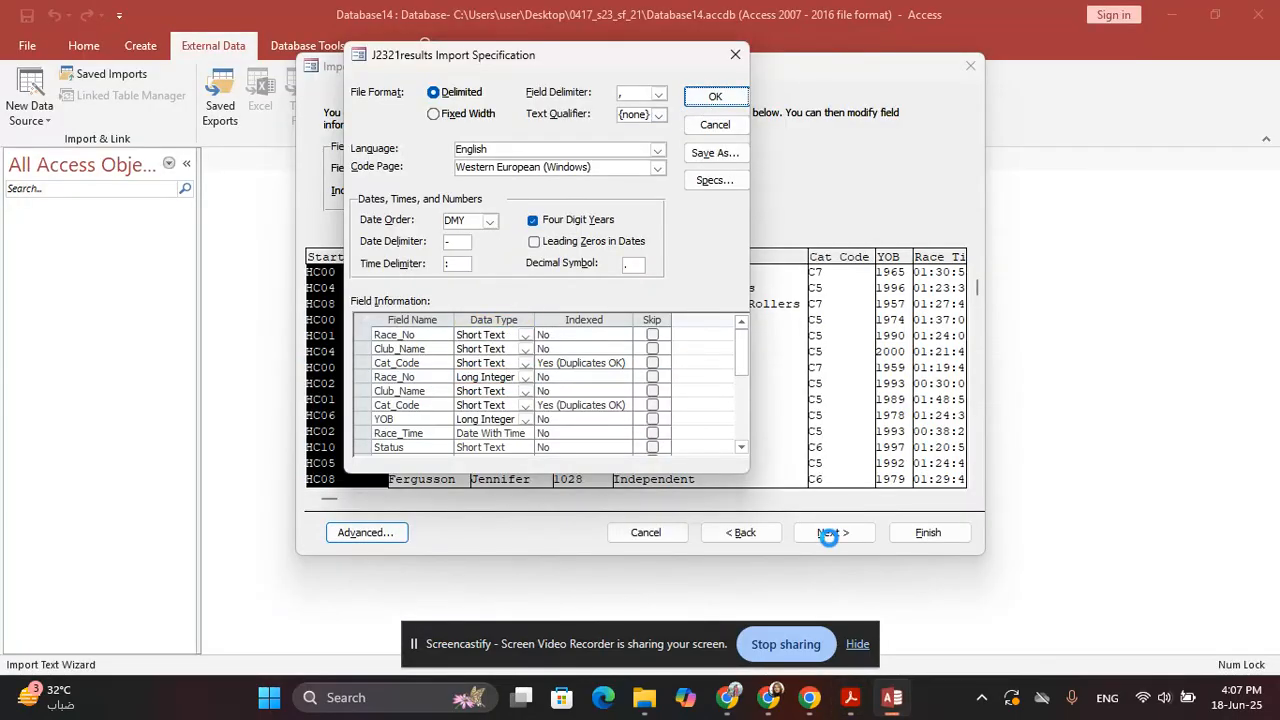
key("Return")
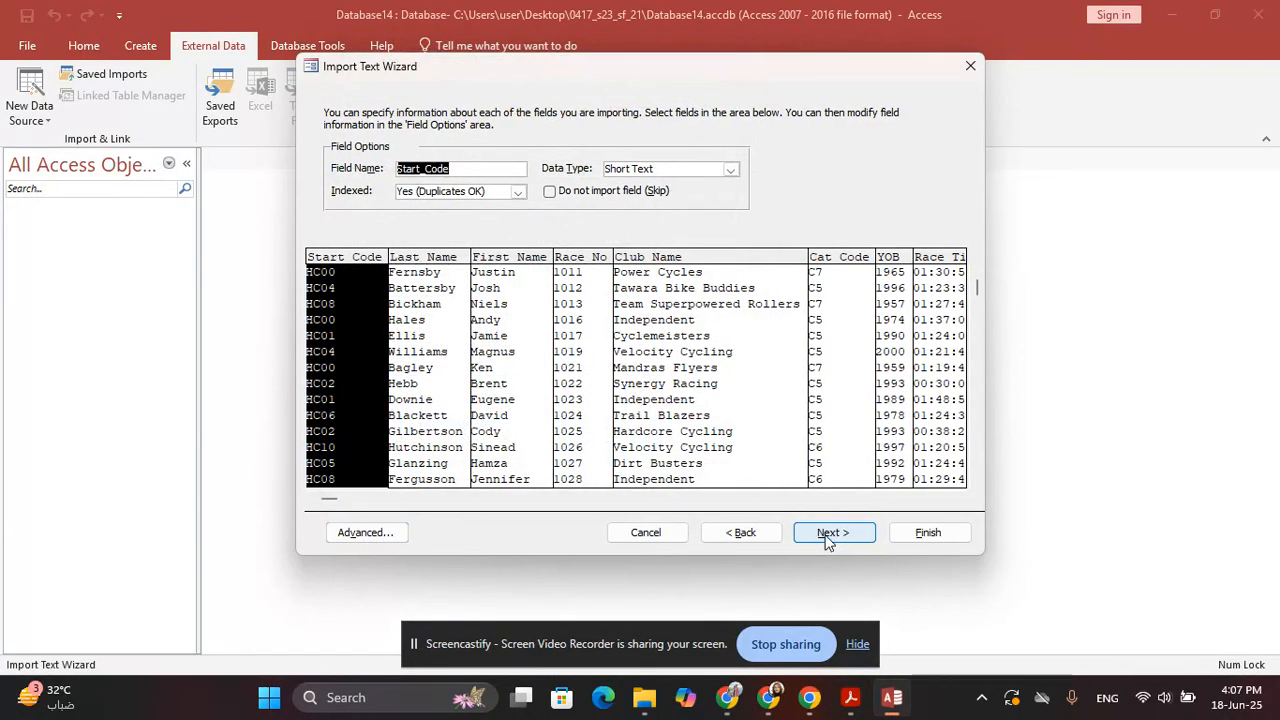
Choose Race_No as the primary key, as the paper instructs
left_click(828, 535)
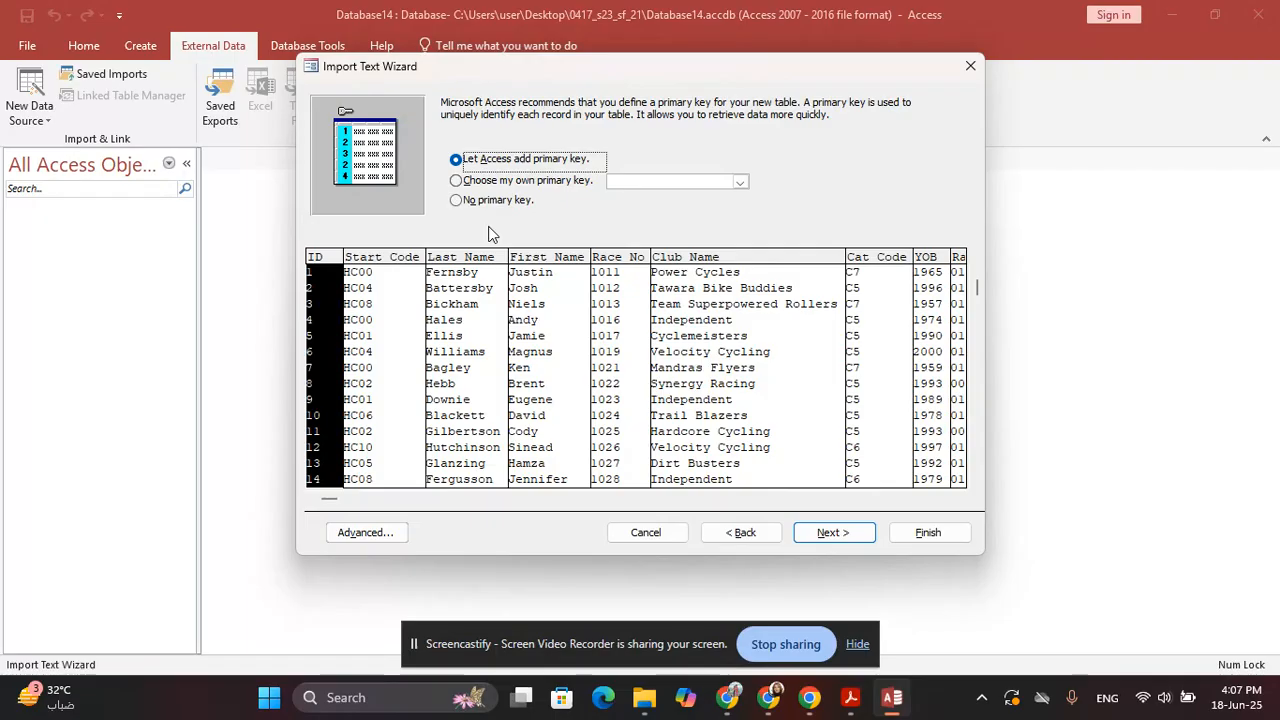
key("alt+Tab")
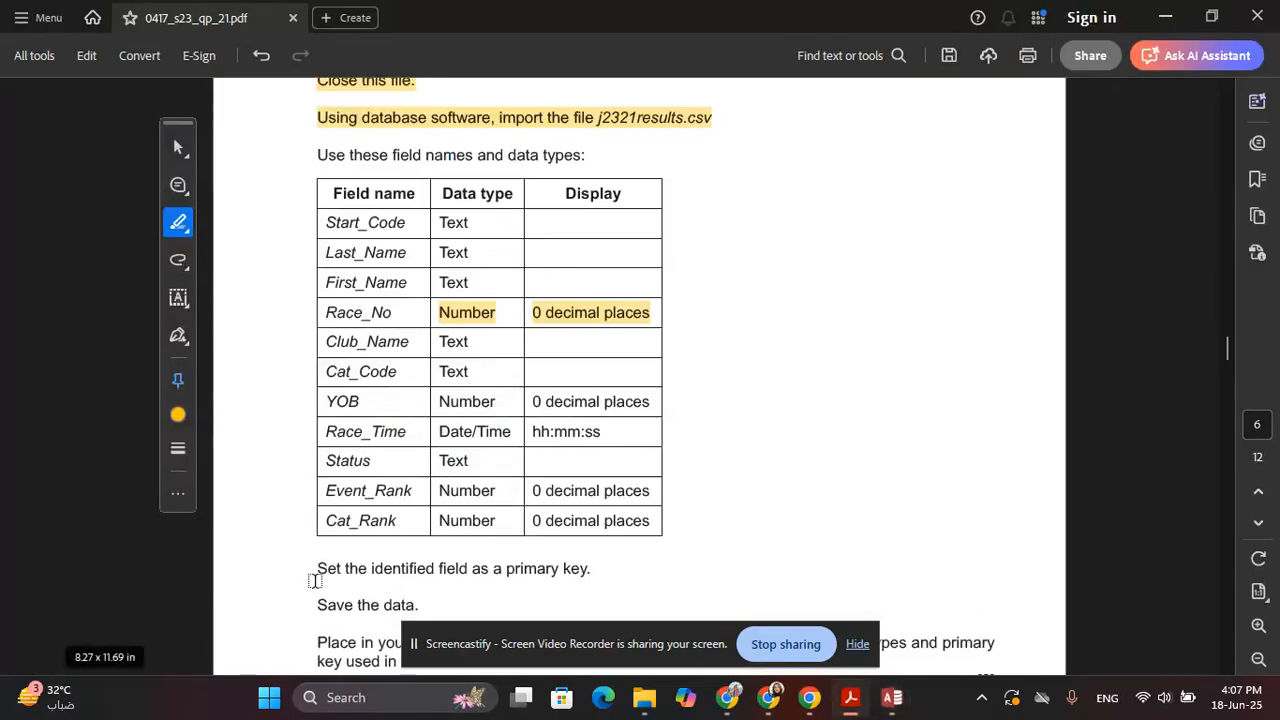
left_click_drag(316, 570, 597, 572)
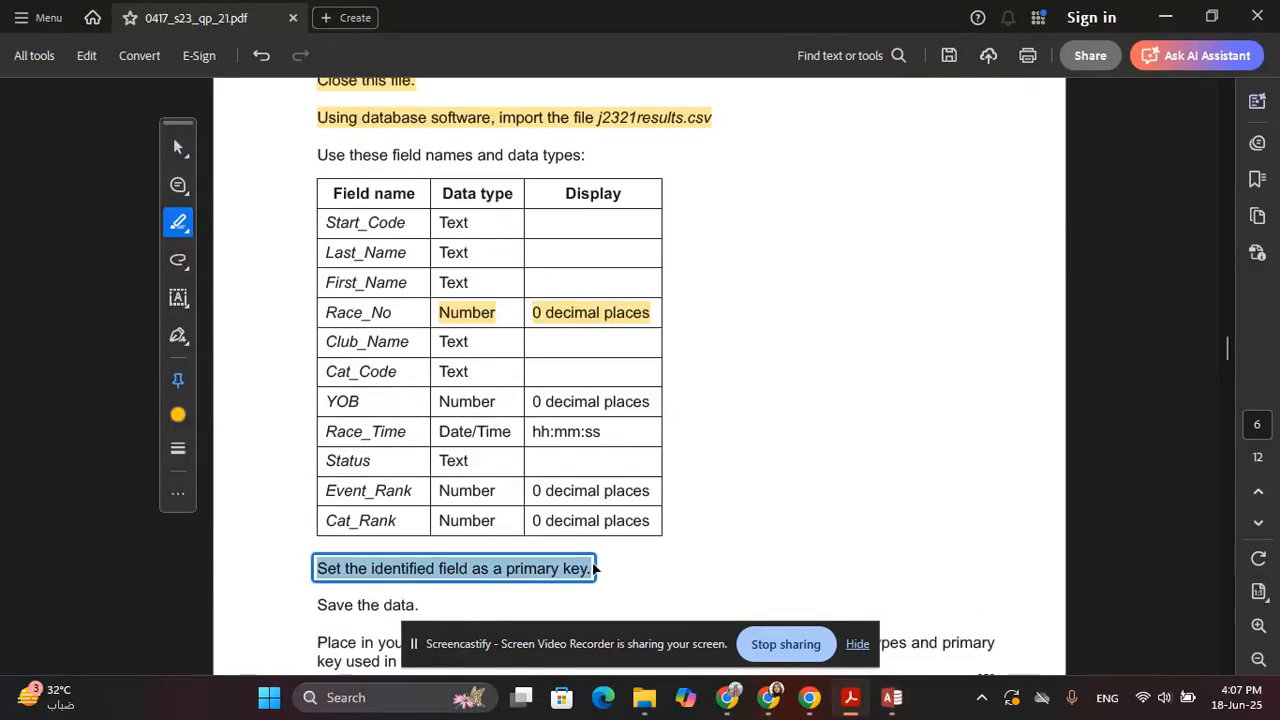
key("alt+Tab")
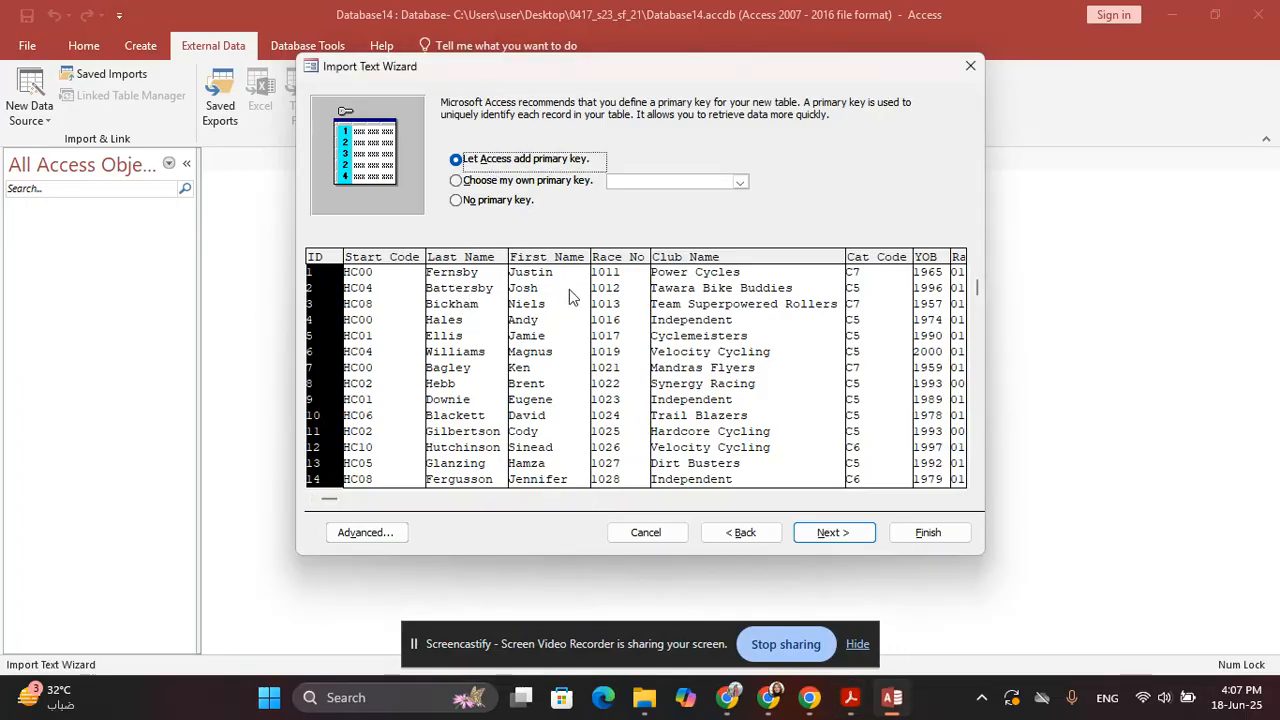
left_click(533, 184)
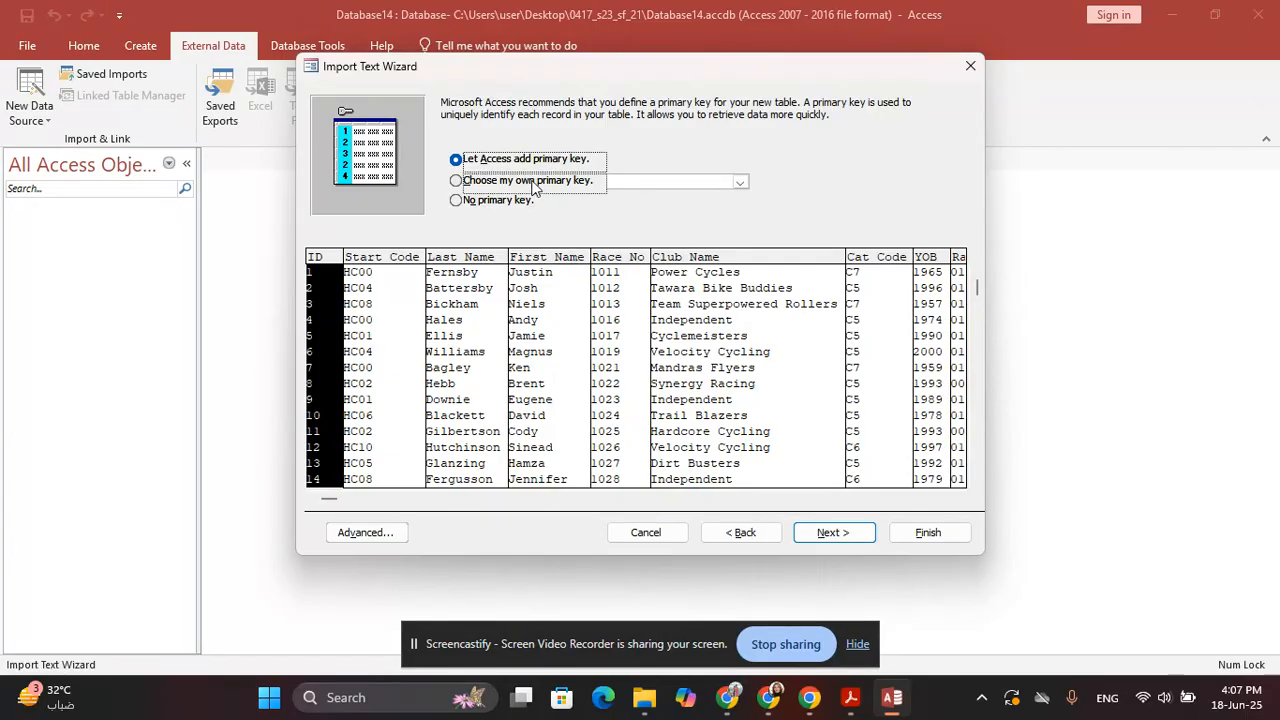
left_click(596, 304)
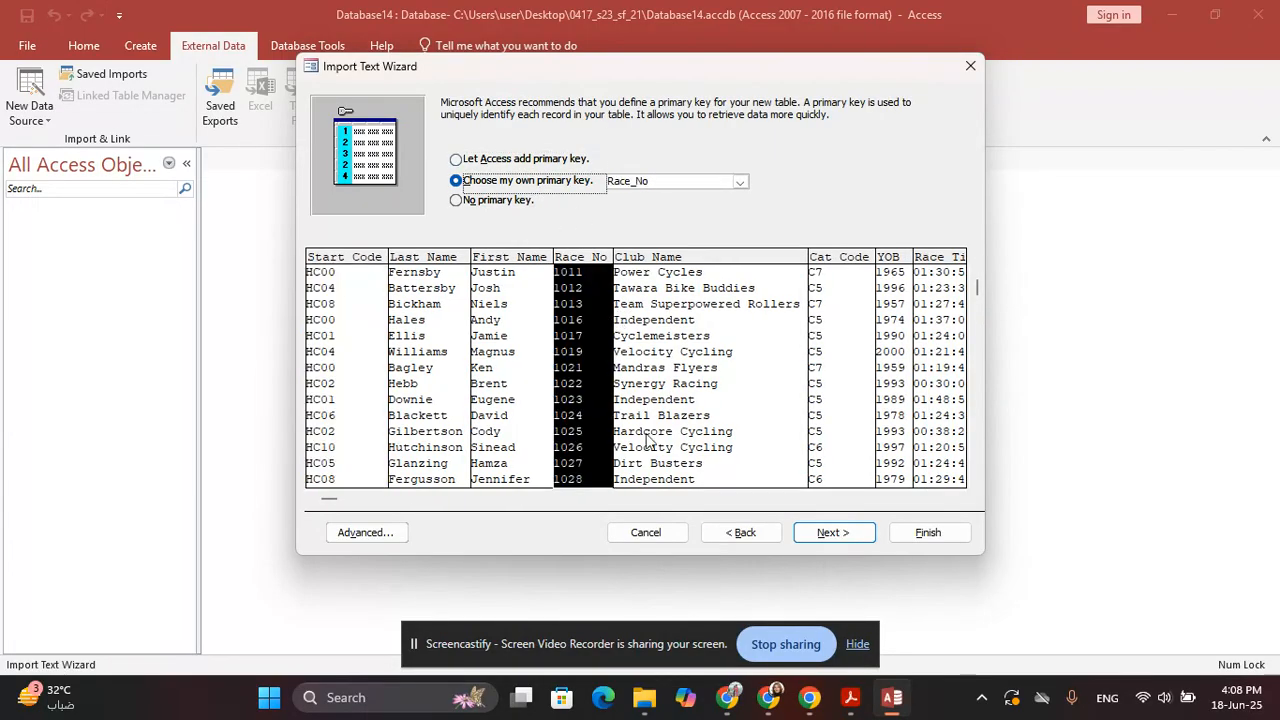
left_click(845, 533)
Name the table results and finish the import without saving the import steps
left_click(460, 211)
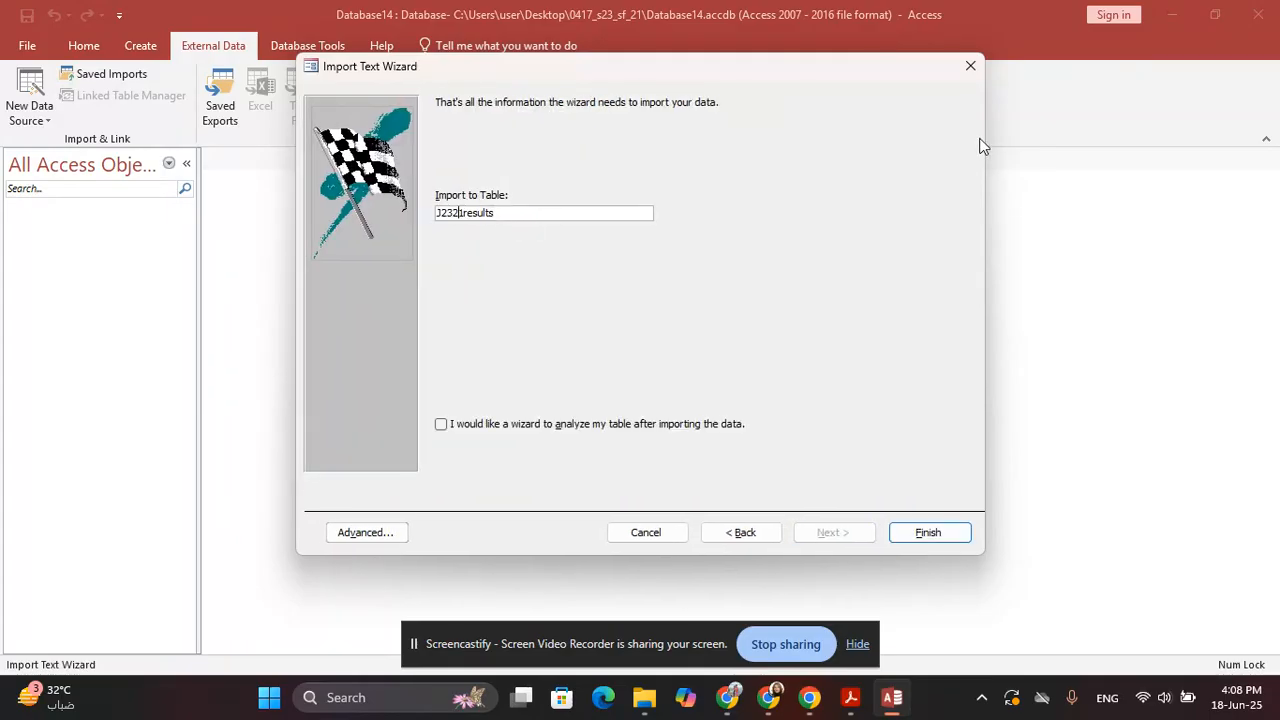
key("BackSpace")
key("BackSpace")
key("BackSpace")
key("BackSpace")
key("BackSpace")
left_click(943, 543)
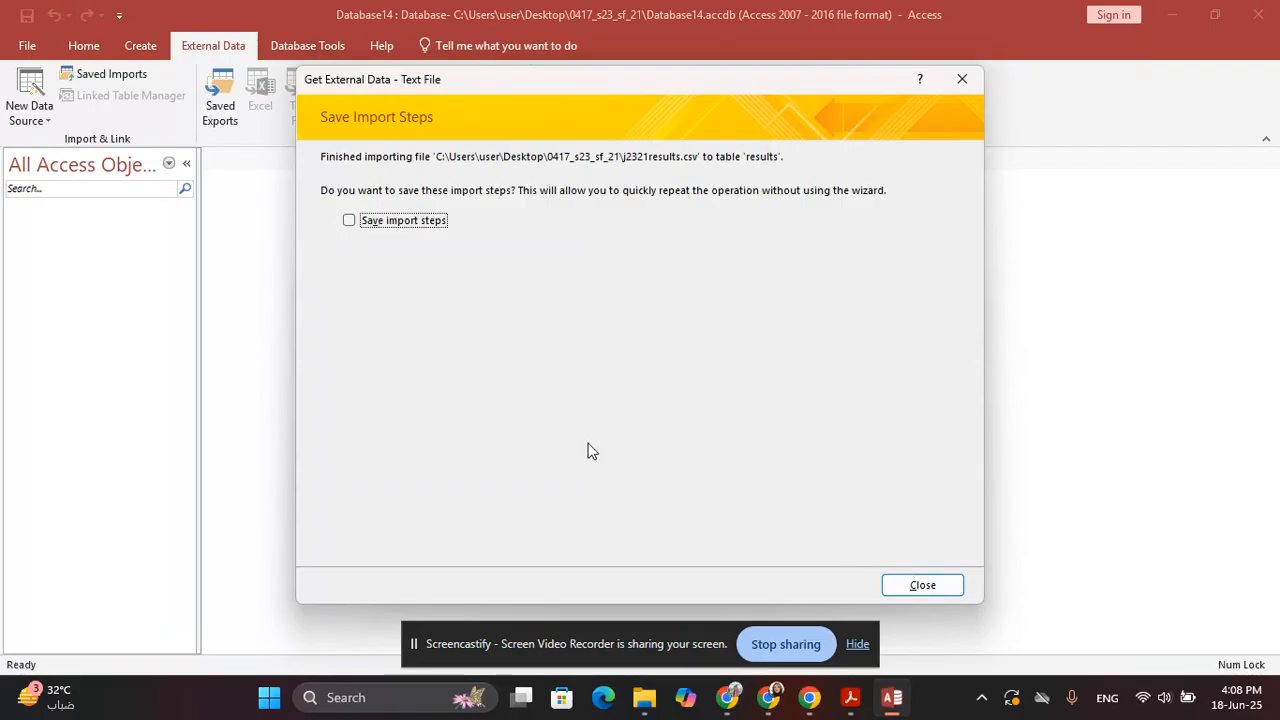
left_click(920, 584)
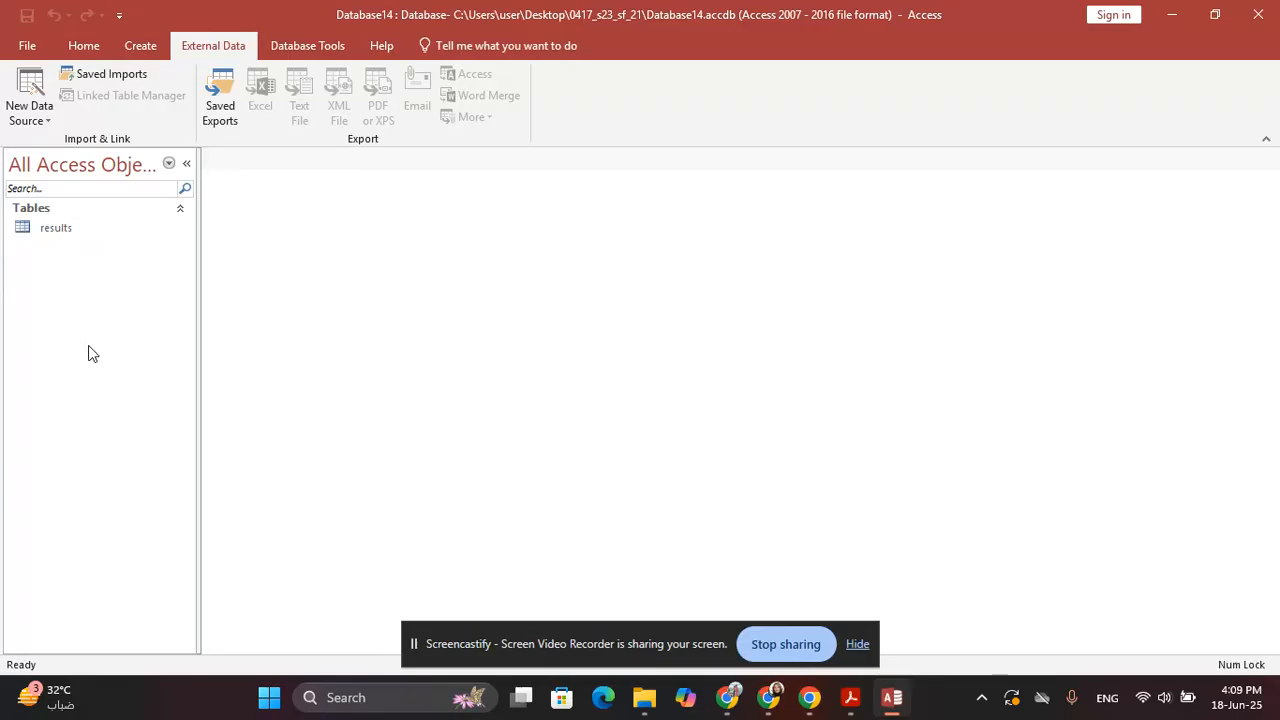
key("alt+Tab")
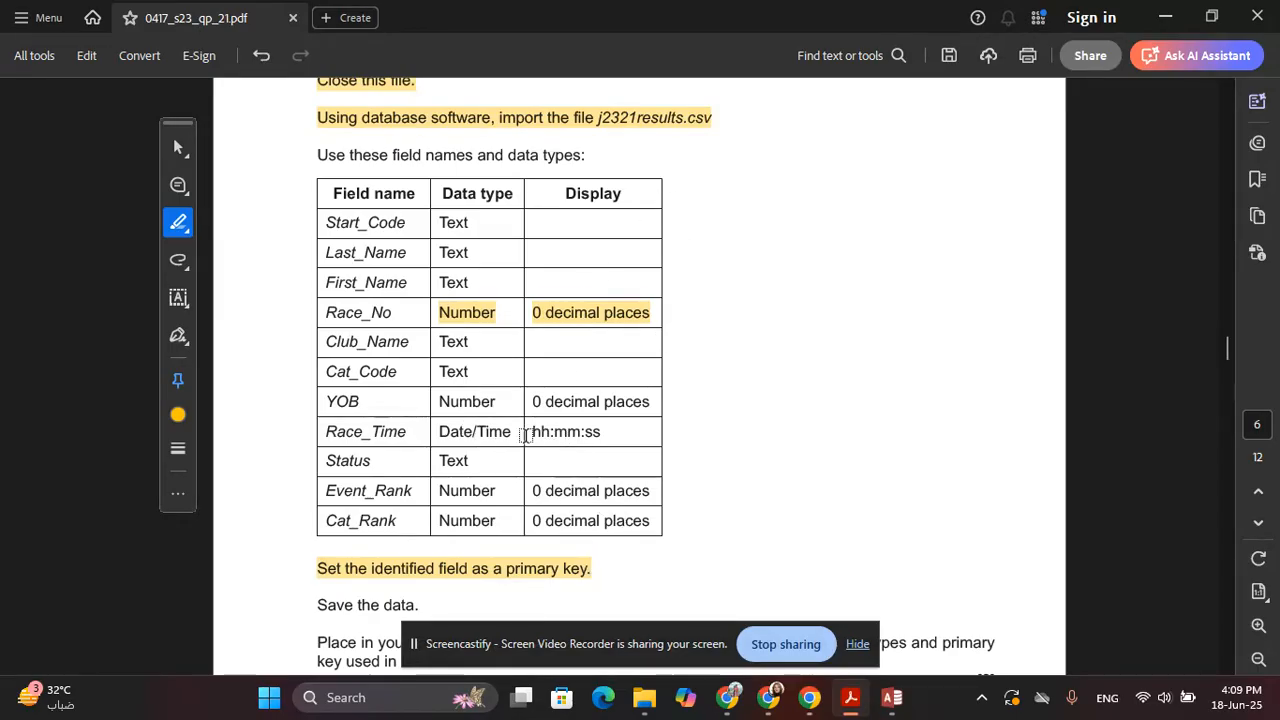
left_click_drag(530, 432, 612, 425)
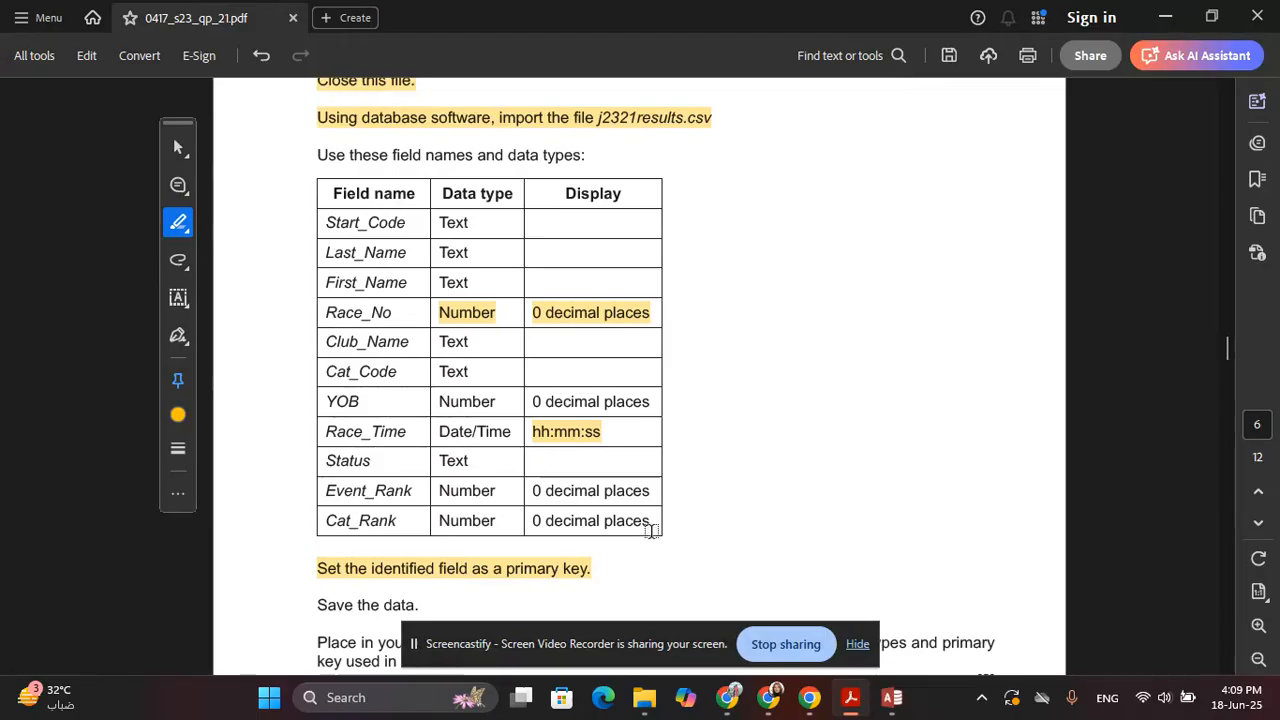
key("alt+Tab")
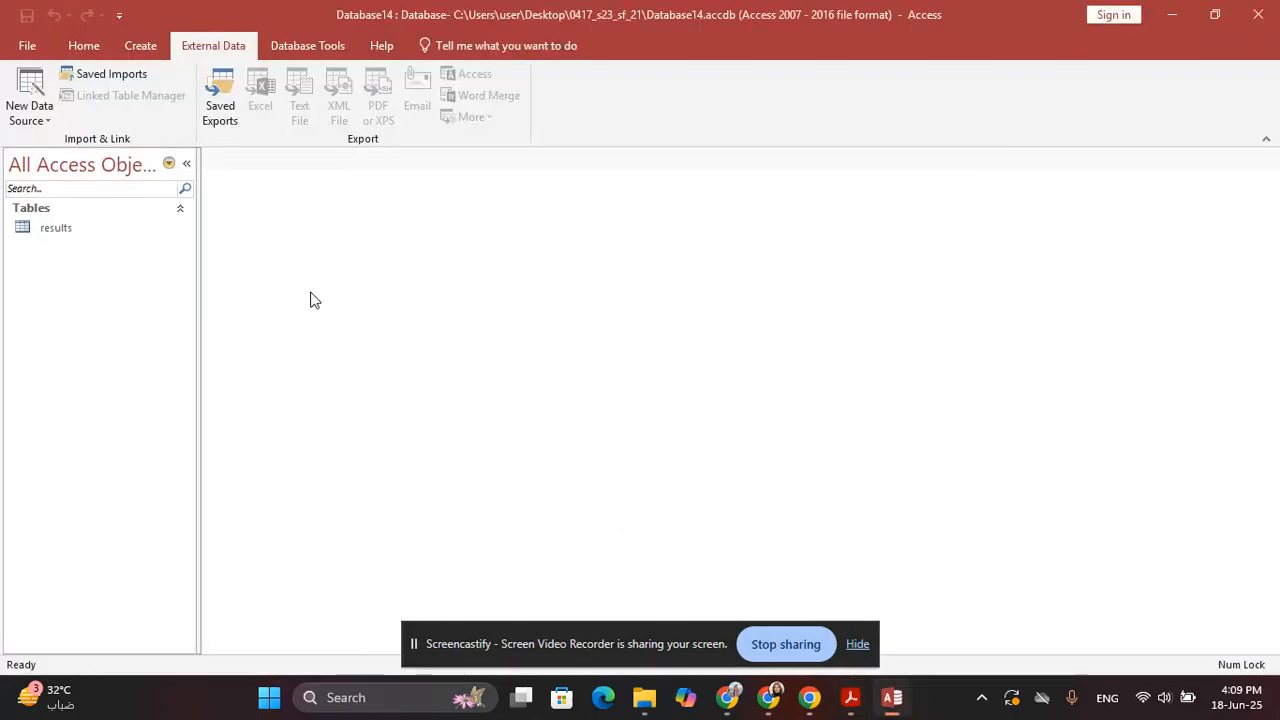
left_click(66, 230)
right_click(68, 230)
Open results in Design View and set Race_Time's Format to hh:mm:ss
left_click(88, 262)
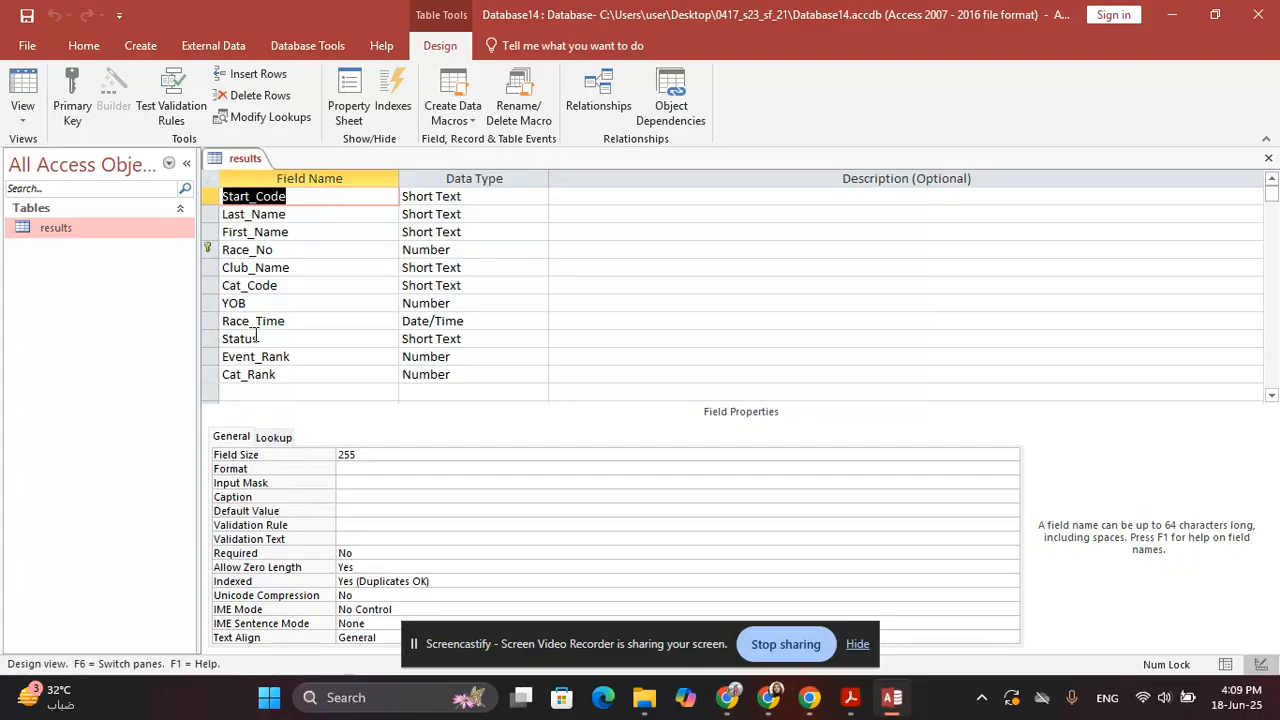
key("alt+Tab")
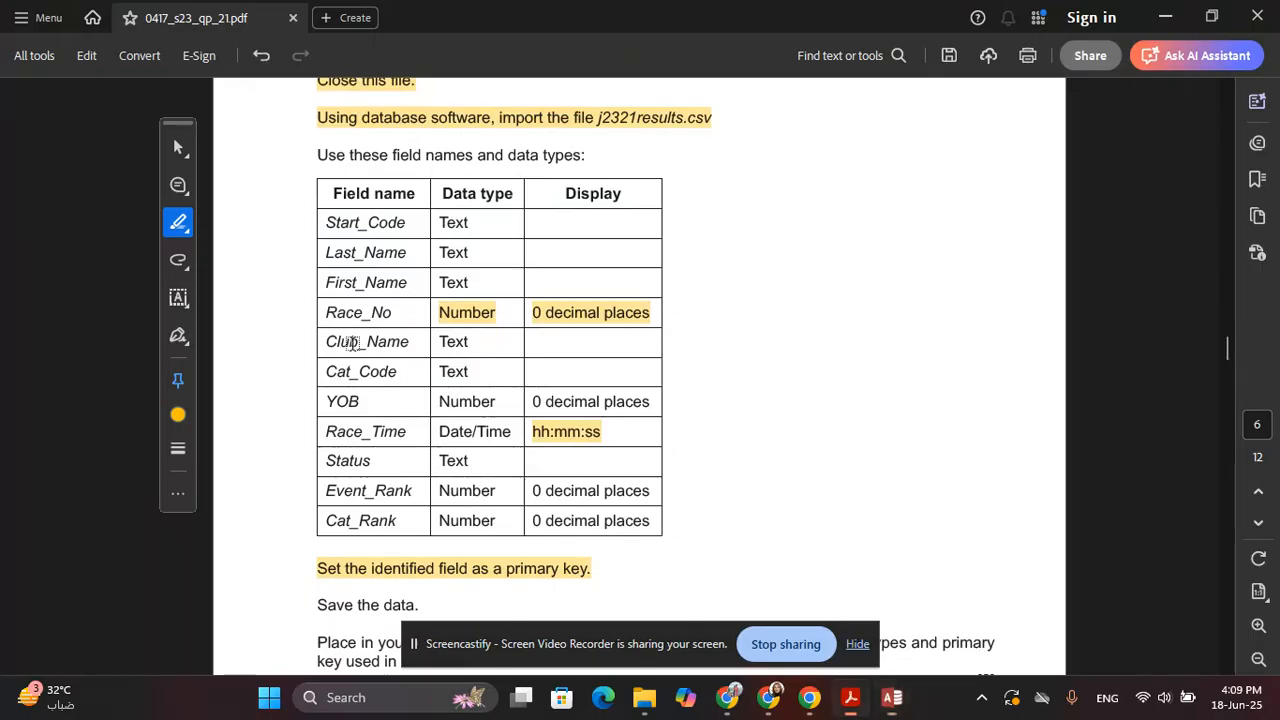
key("alt+Tab")
key("alt+Tab")
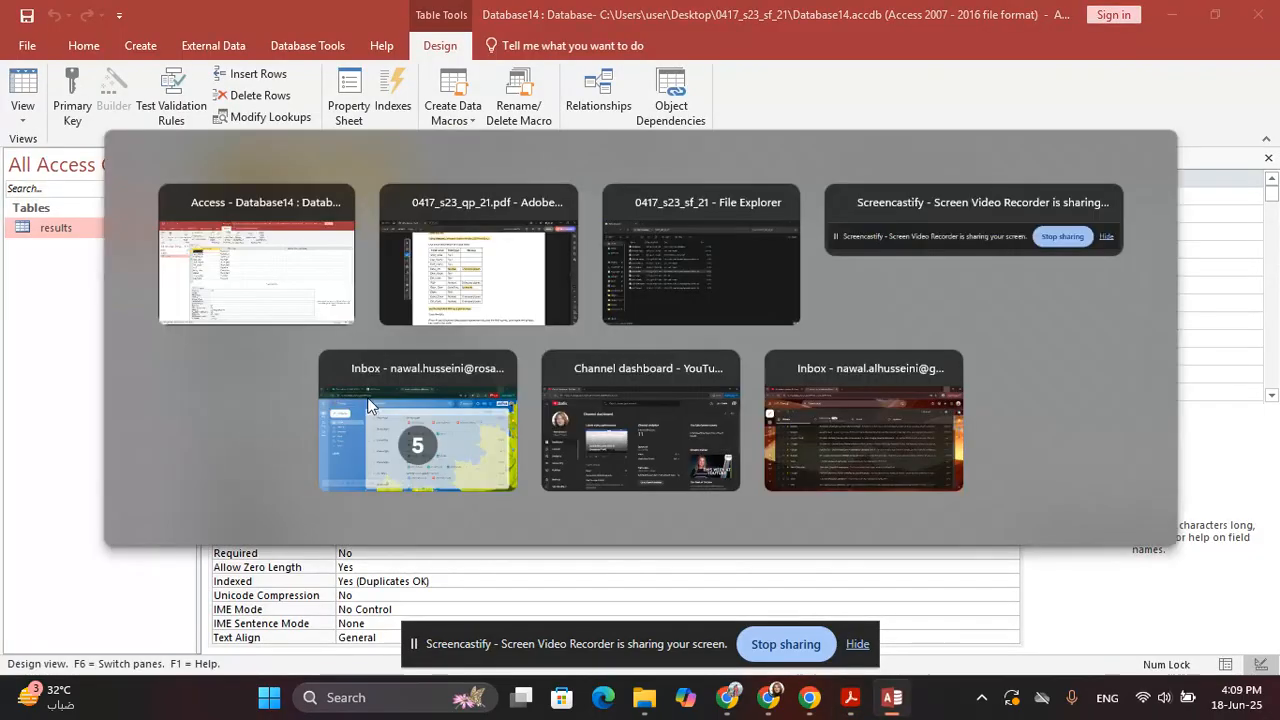
key("alt+Tab")
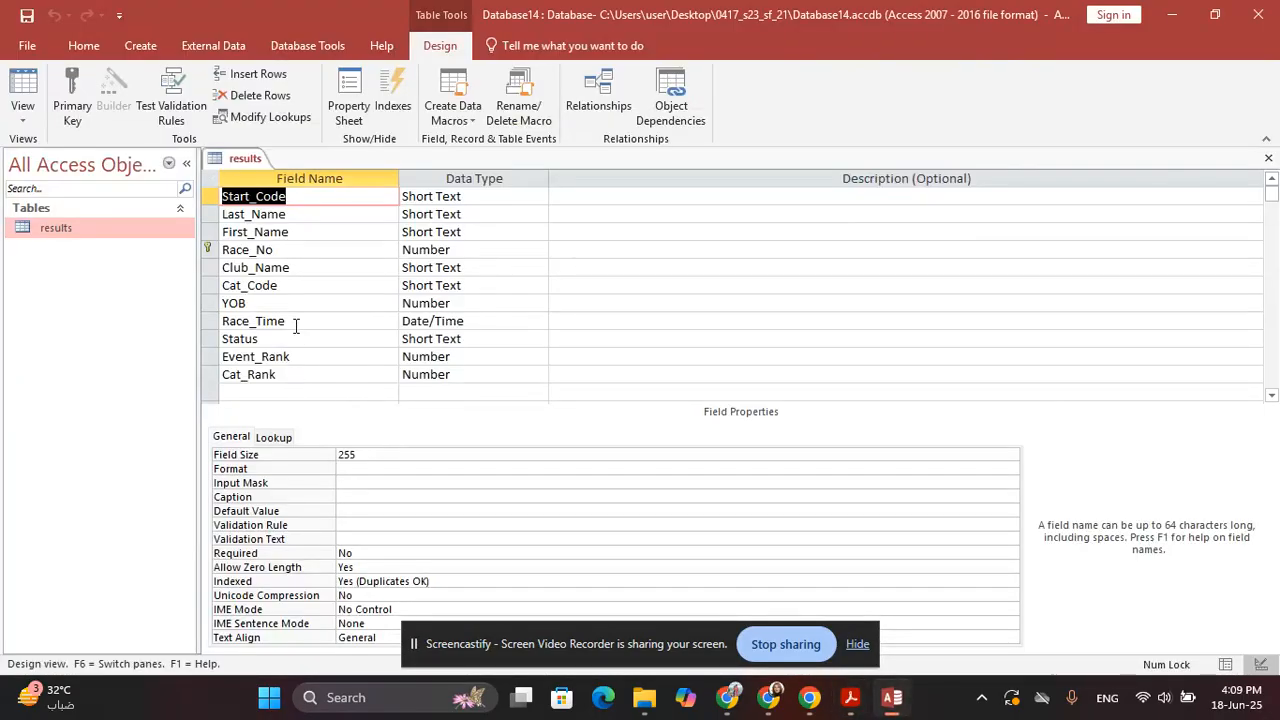
left_click(345, 322)
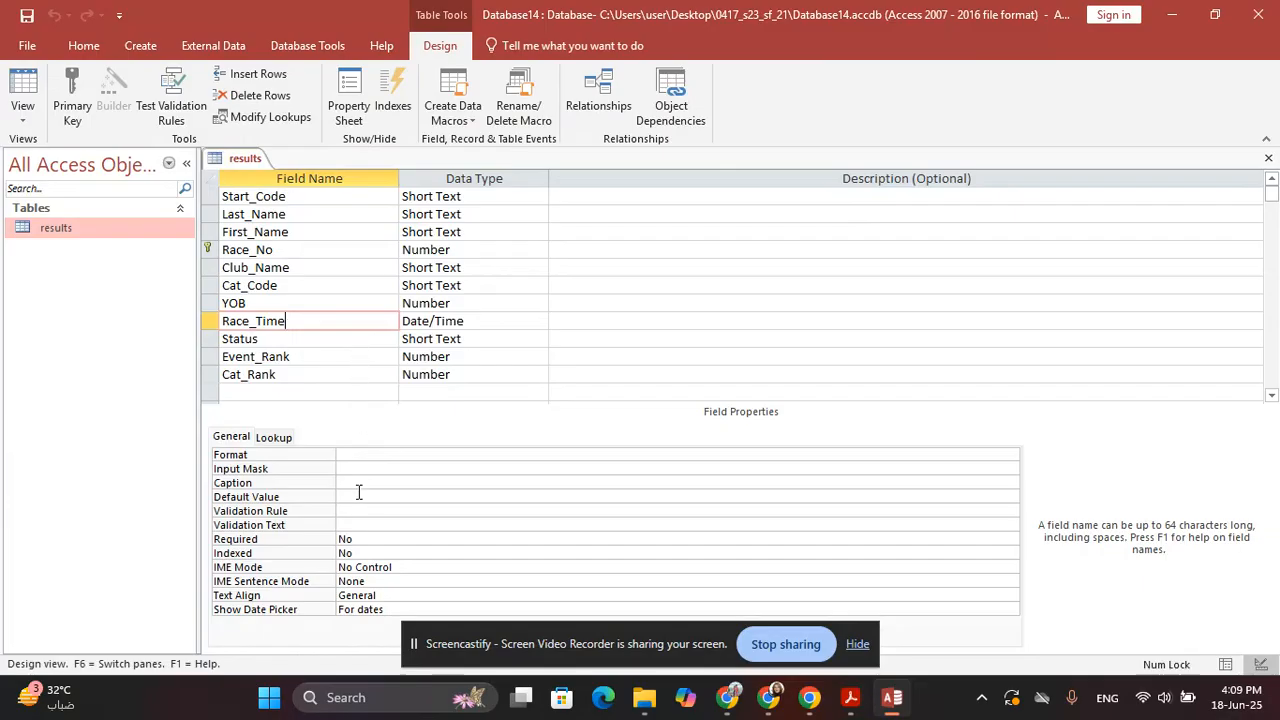
left_click(352, 456)
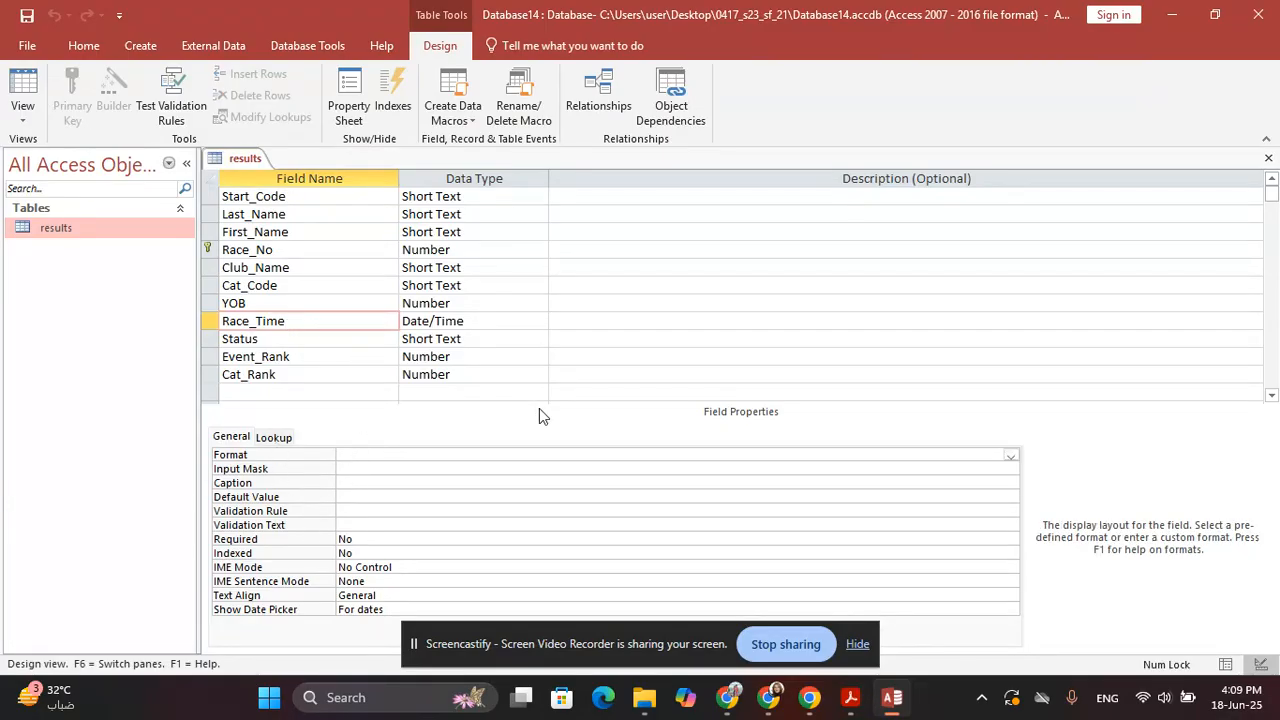
type("hh:mm:ss")
key("Return")
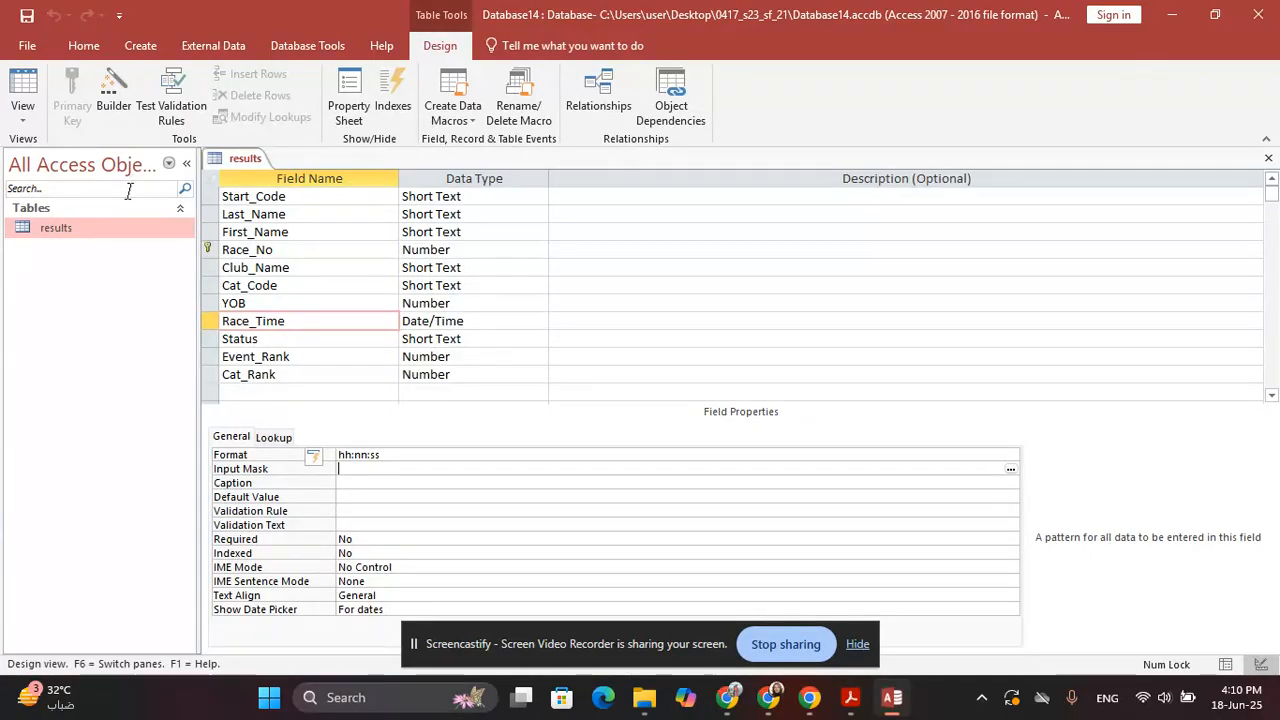
double_click(145, 232)
Snip the results design grid showing field names, data types and the Race_No key, then minimize Access
scroll(359, 375, "down", 5)
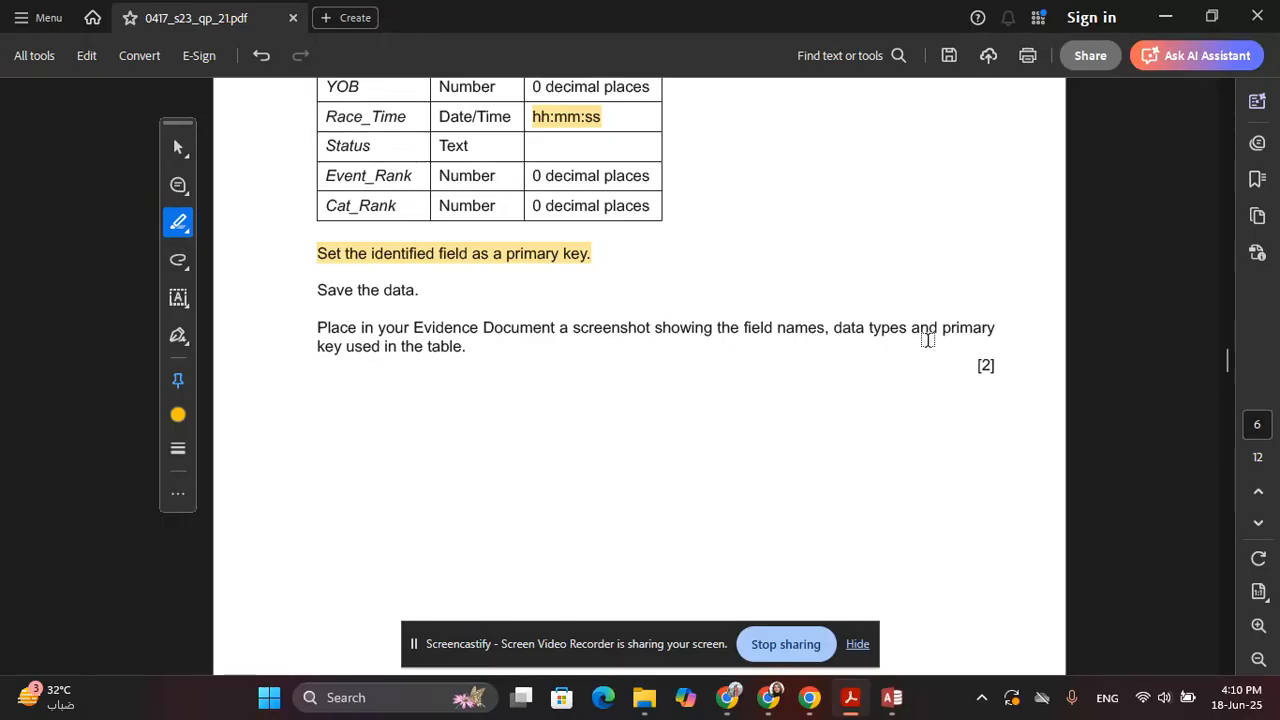
left_click_drag(321, 330, 437, 355)
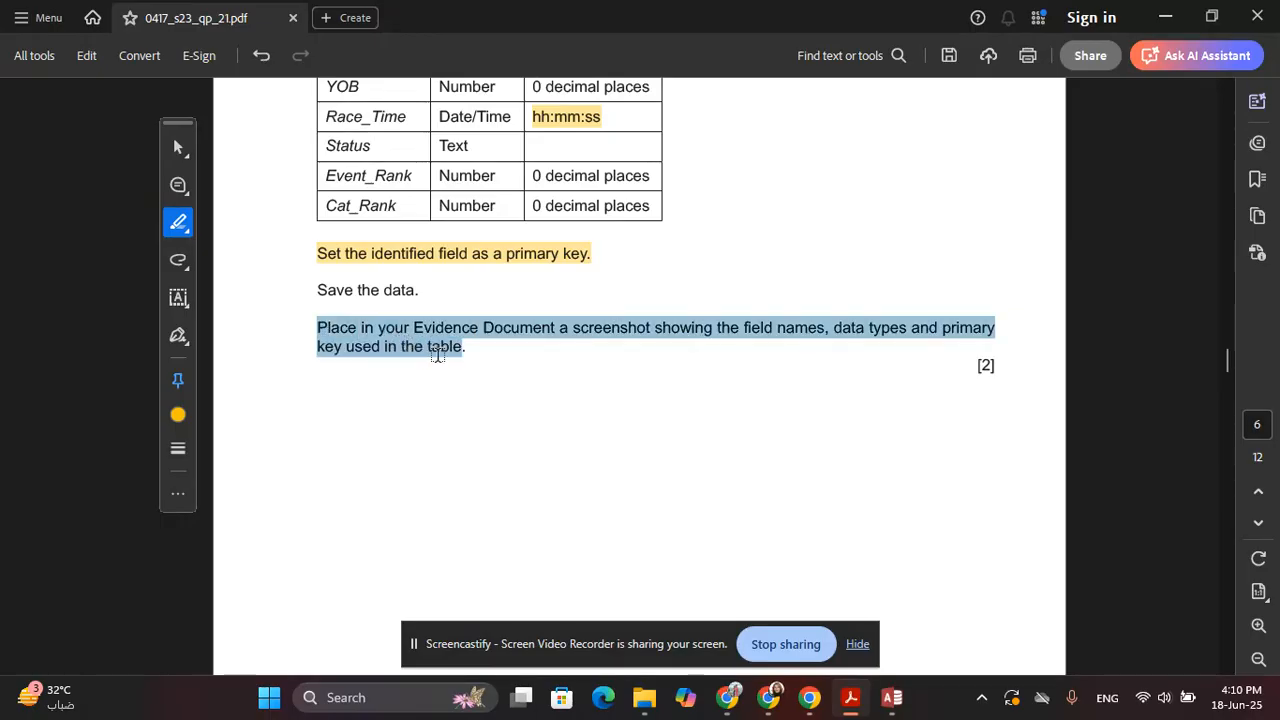
key("alt+Tab")
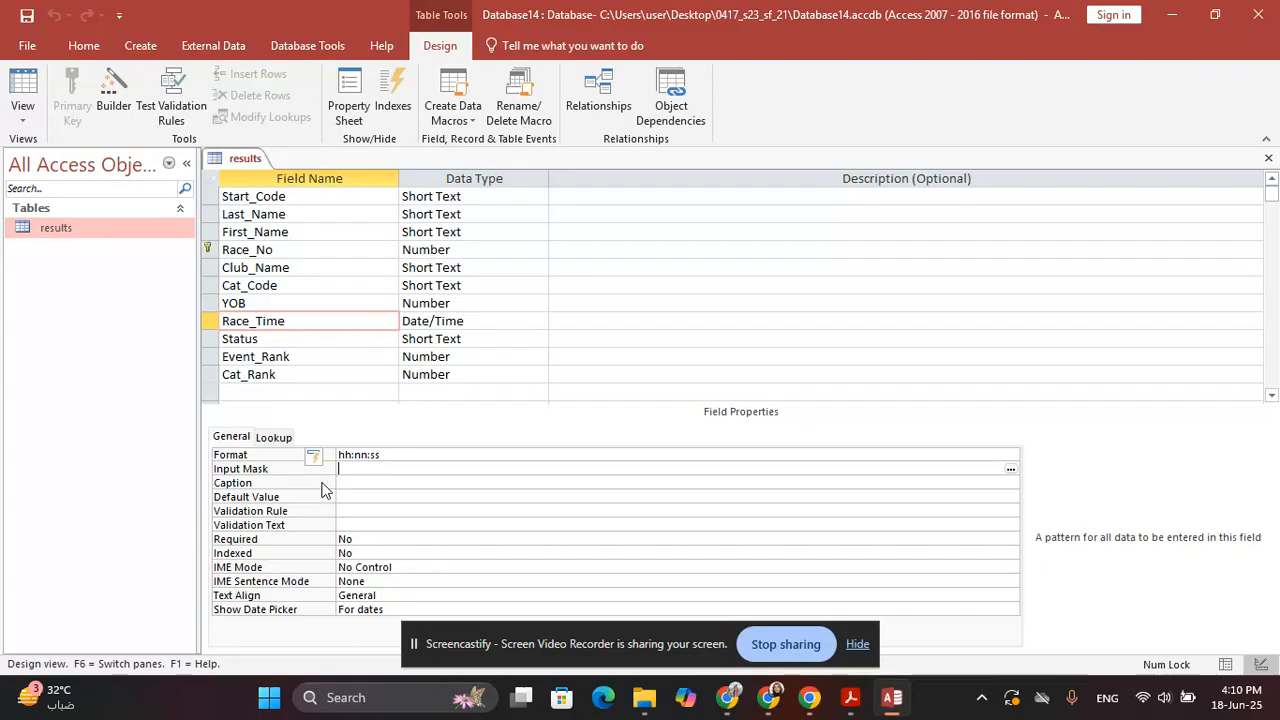
key("super+shift+s")
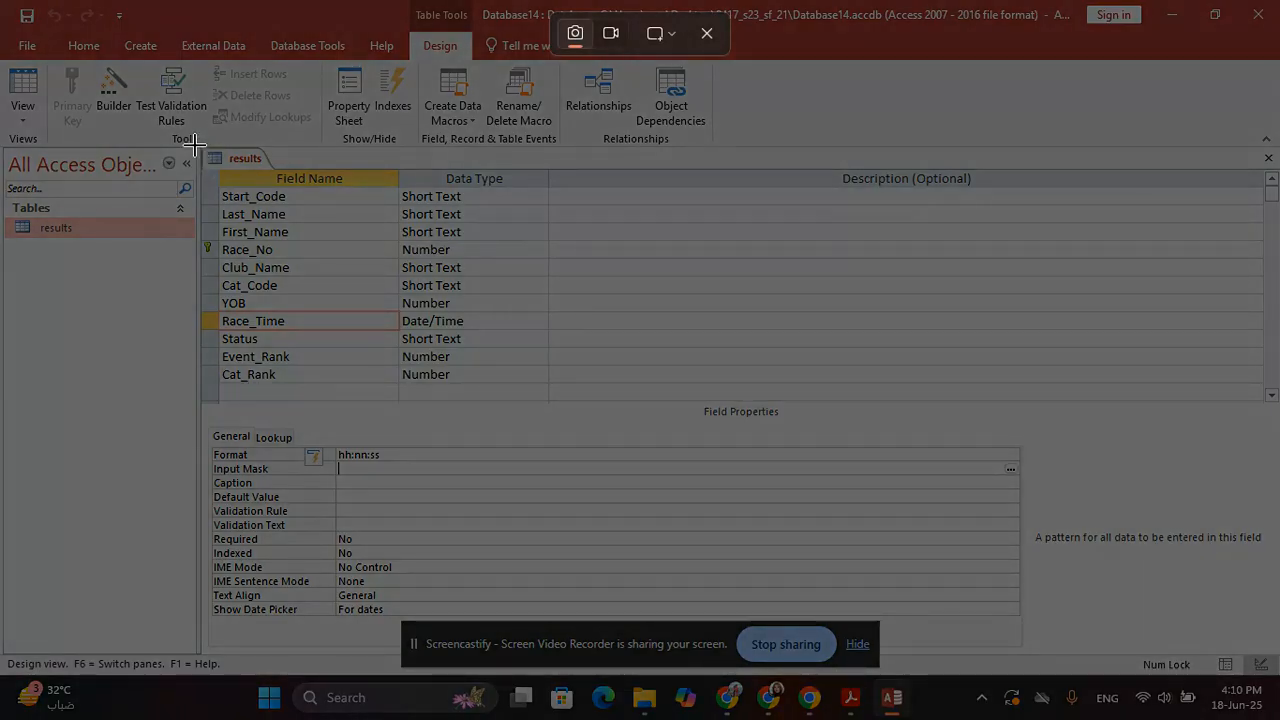
left_click_drag(194, 143, 559, 406)
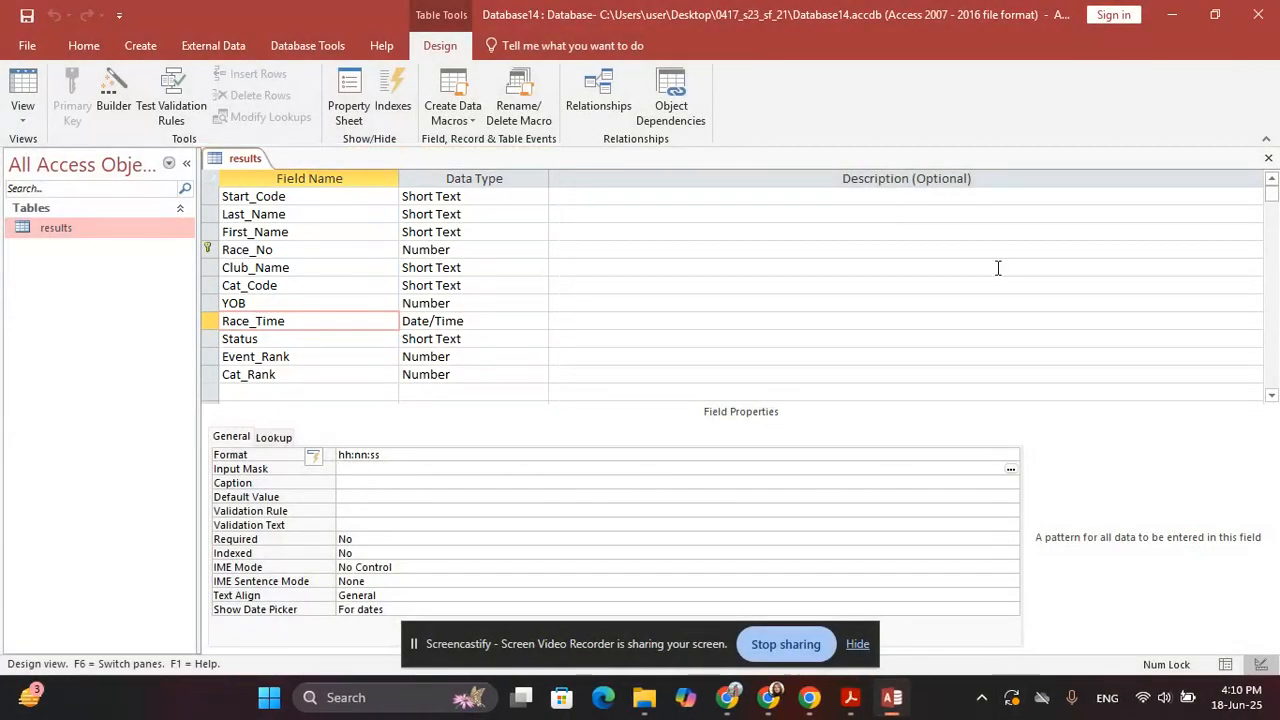
left_click(1172, 15)
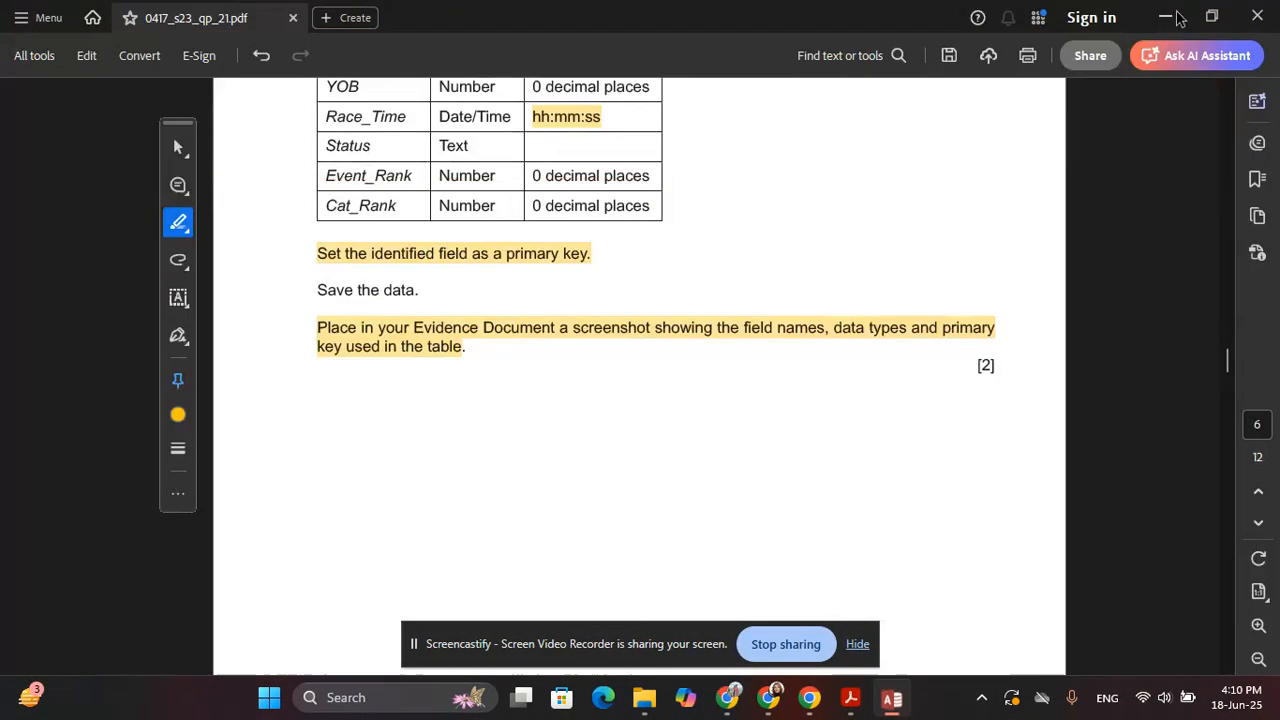
Minimize the PDF and open EVIDENCE0000 from the project folder
left_click(1160, 15)
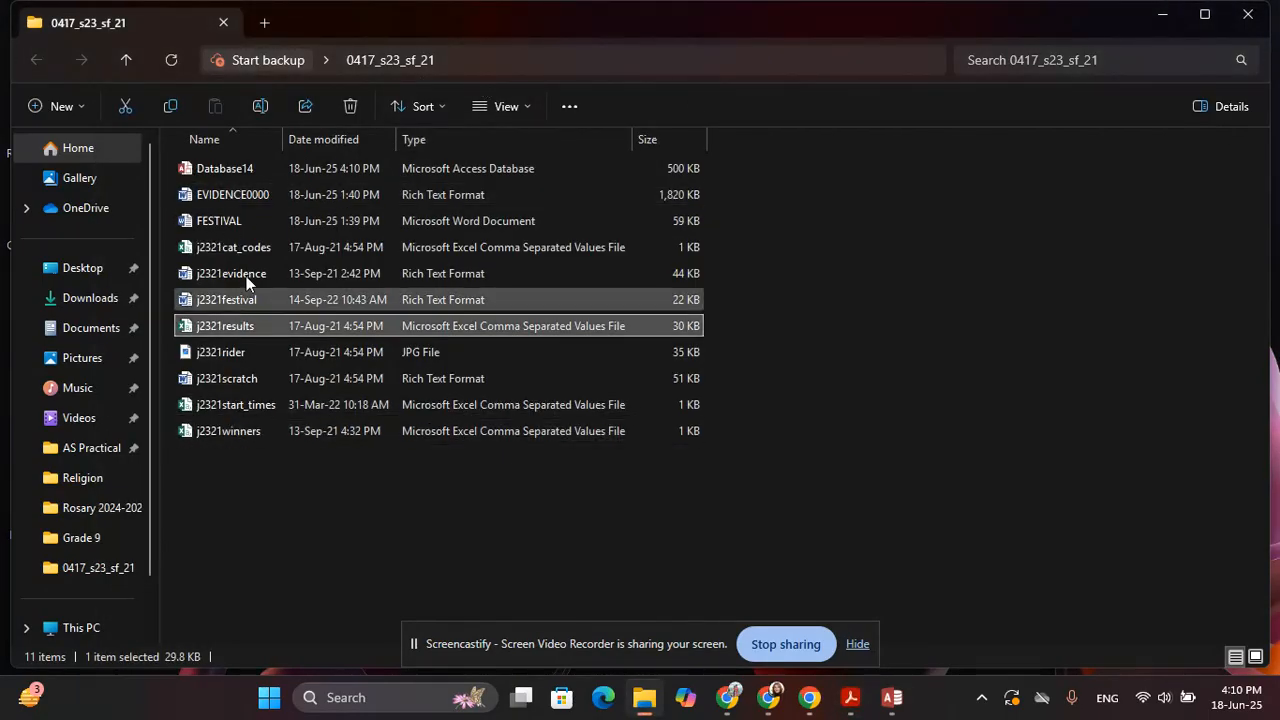
double_click(266, 203)
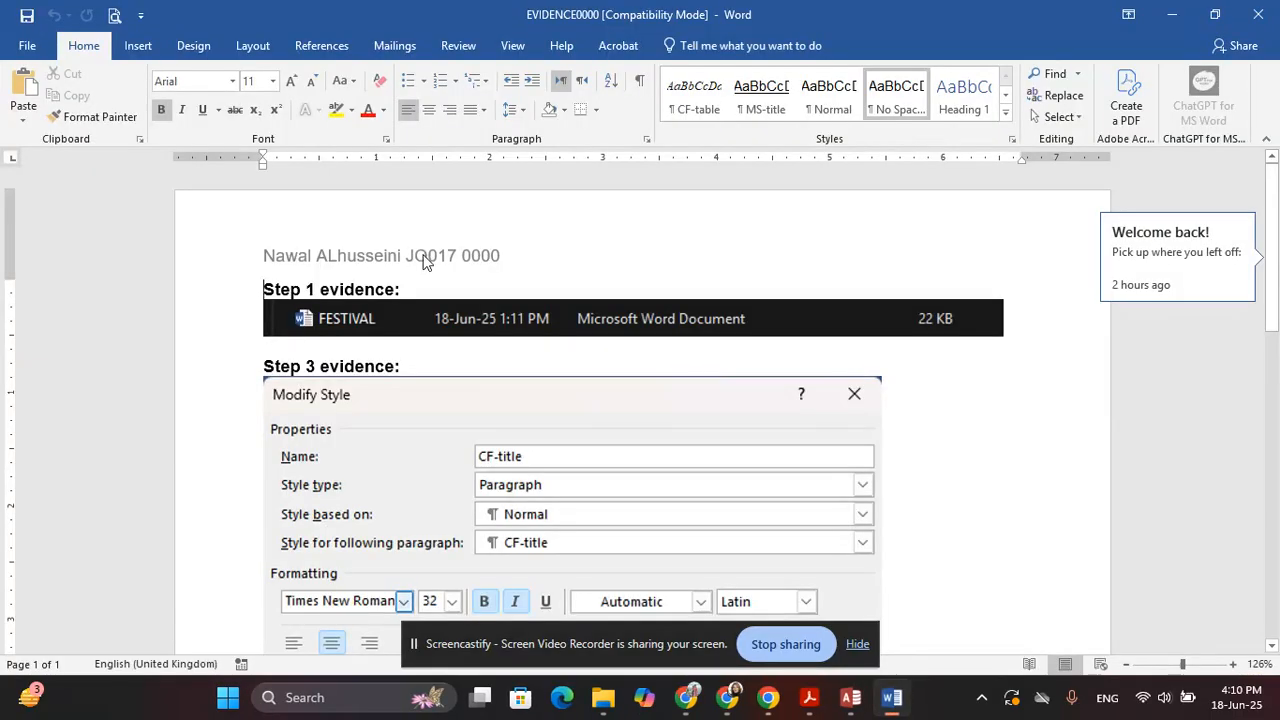
Paste the results design screenshot under Step 15 evidence, then close the results design in Access
scroll(420, 400, "down", 10)
left_click(305, 323)
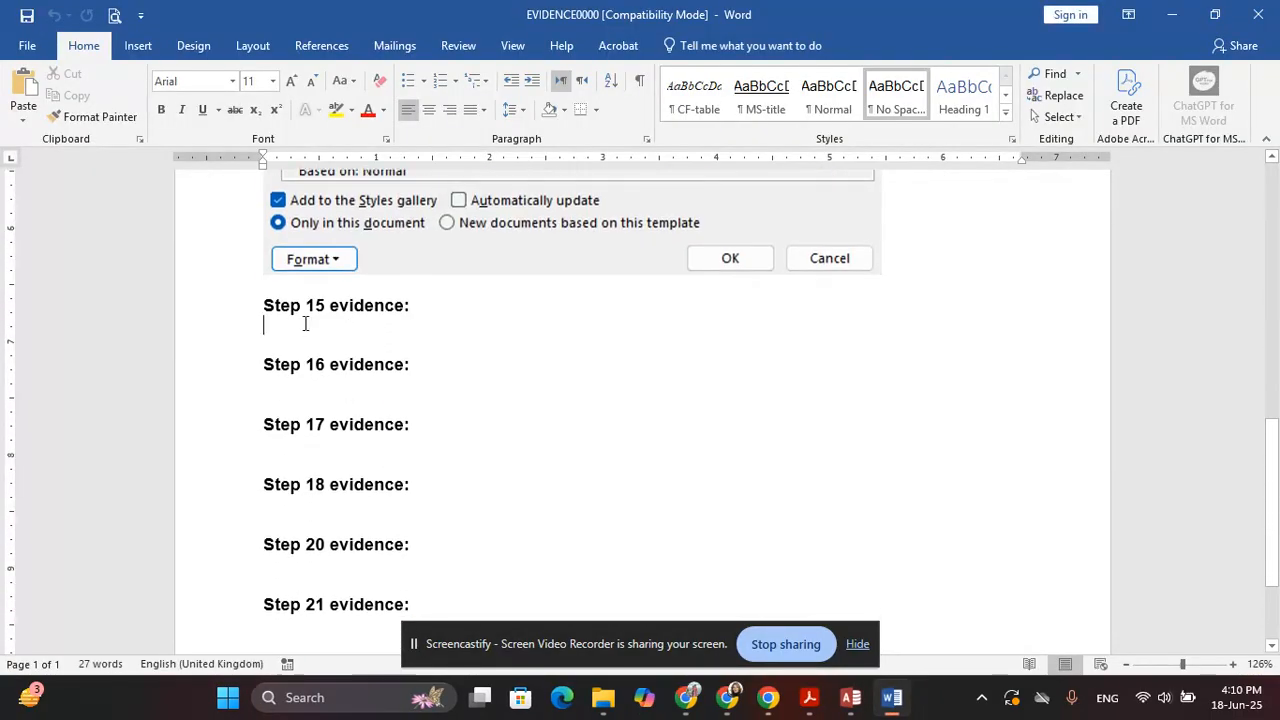
key("ctrl+v")
scroll(417, 423, "down", 3)
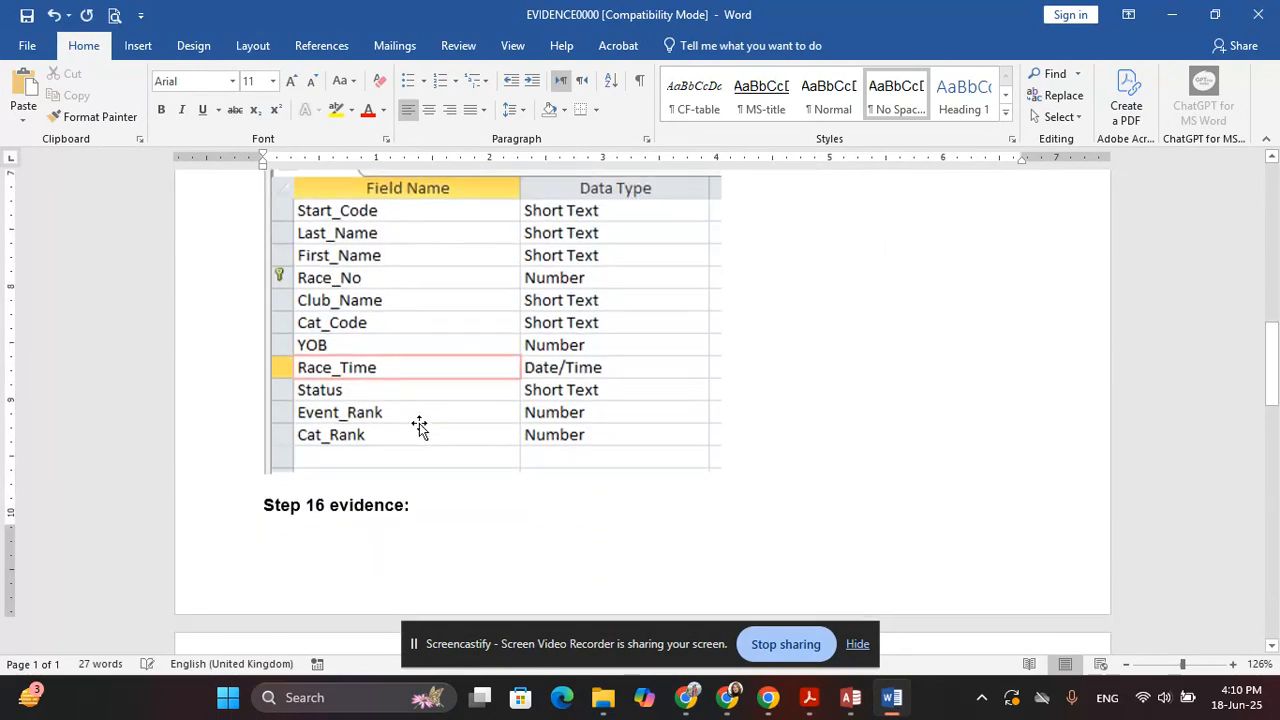
left_click(851, 697)
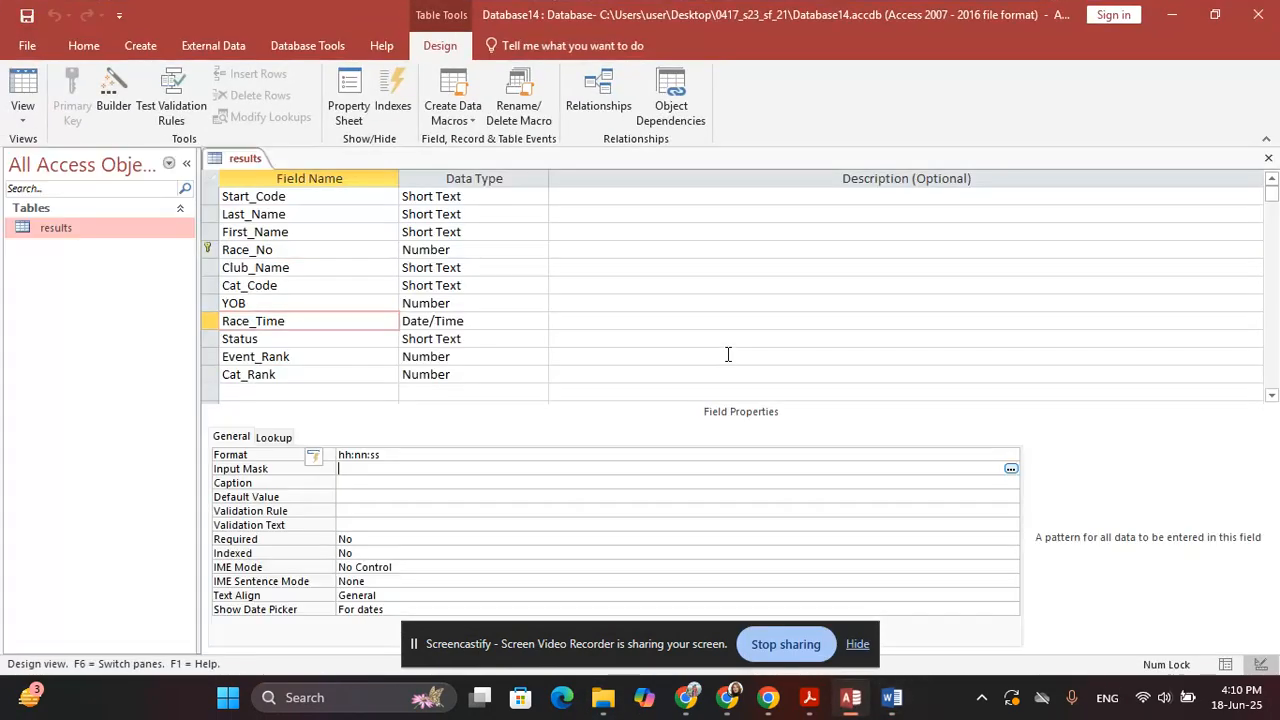
left_click(1268, 158)
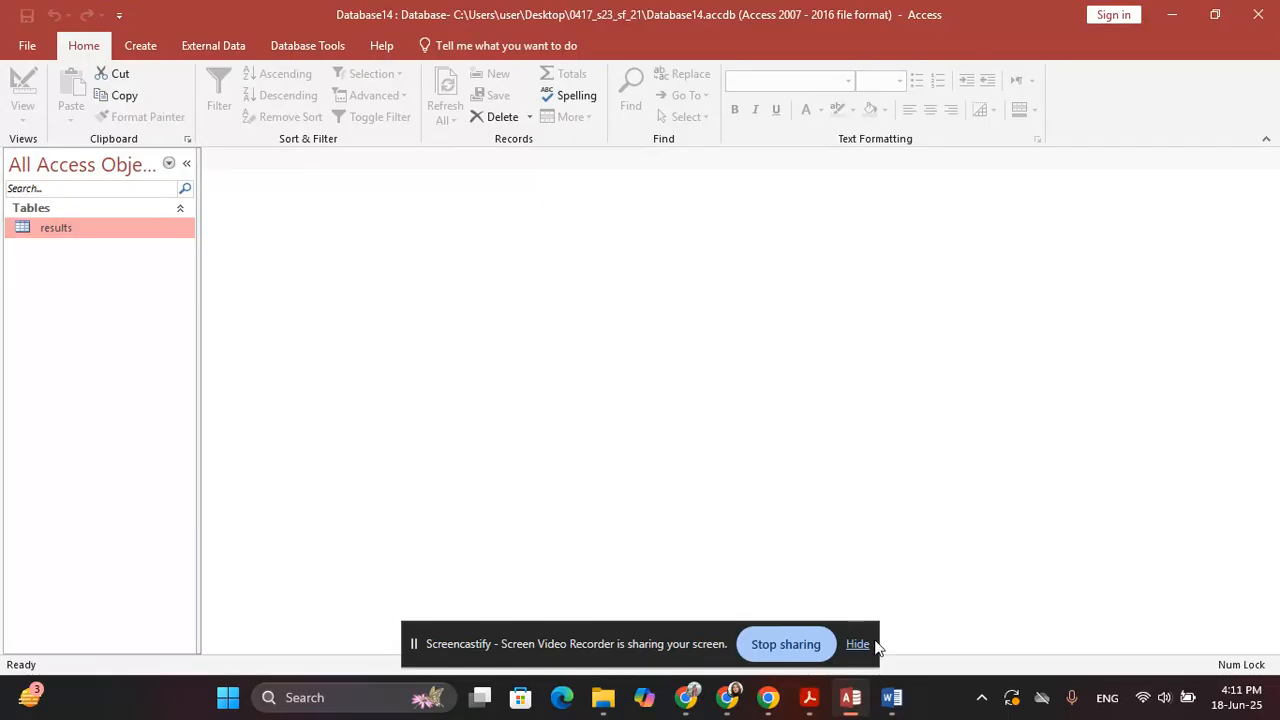
Highlight question 16's import instruction in the paper and bring up Access's External Data options
left_click(810, 700)
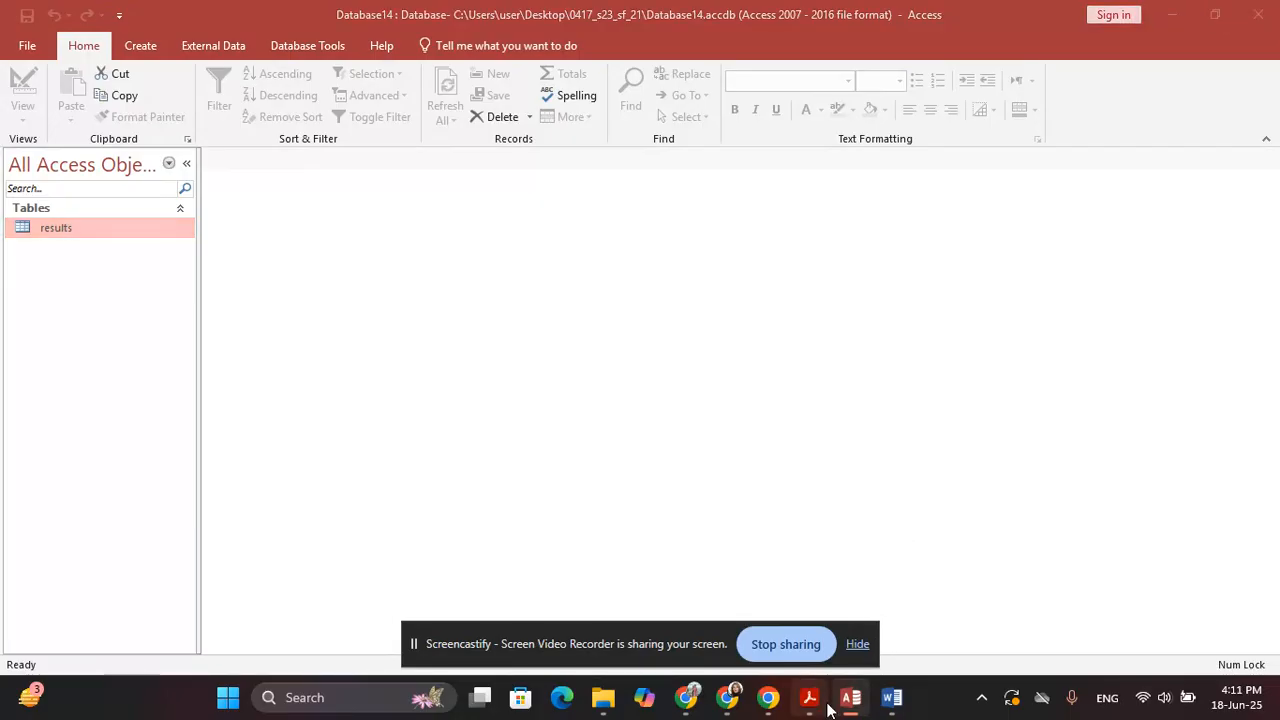
scroll(664, 445, "down", 10)
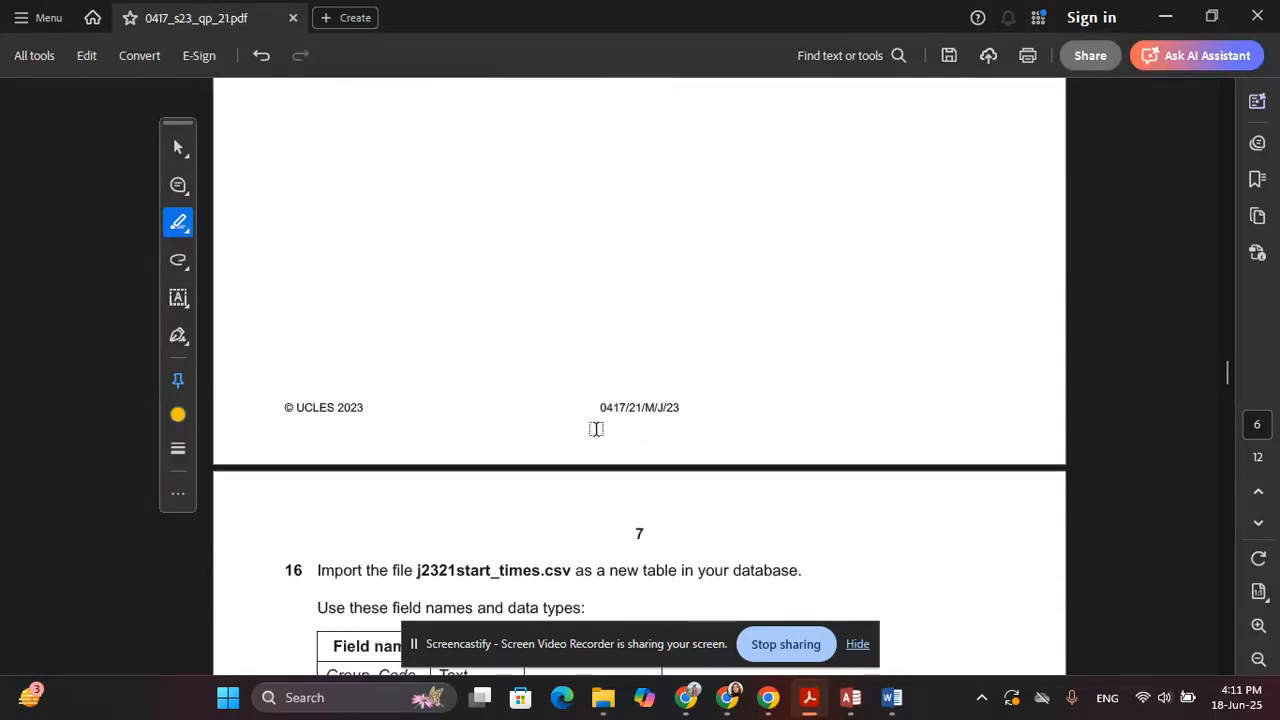
left_click_drag(307, 160, 800, 167)
key("alt+Tab")
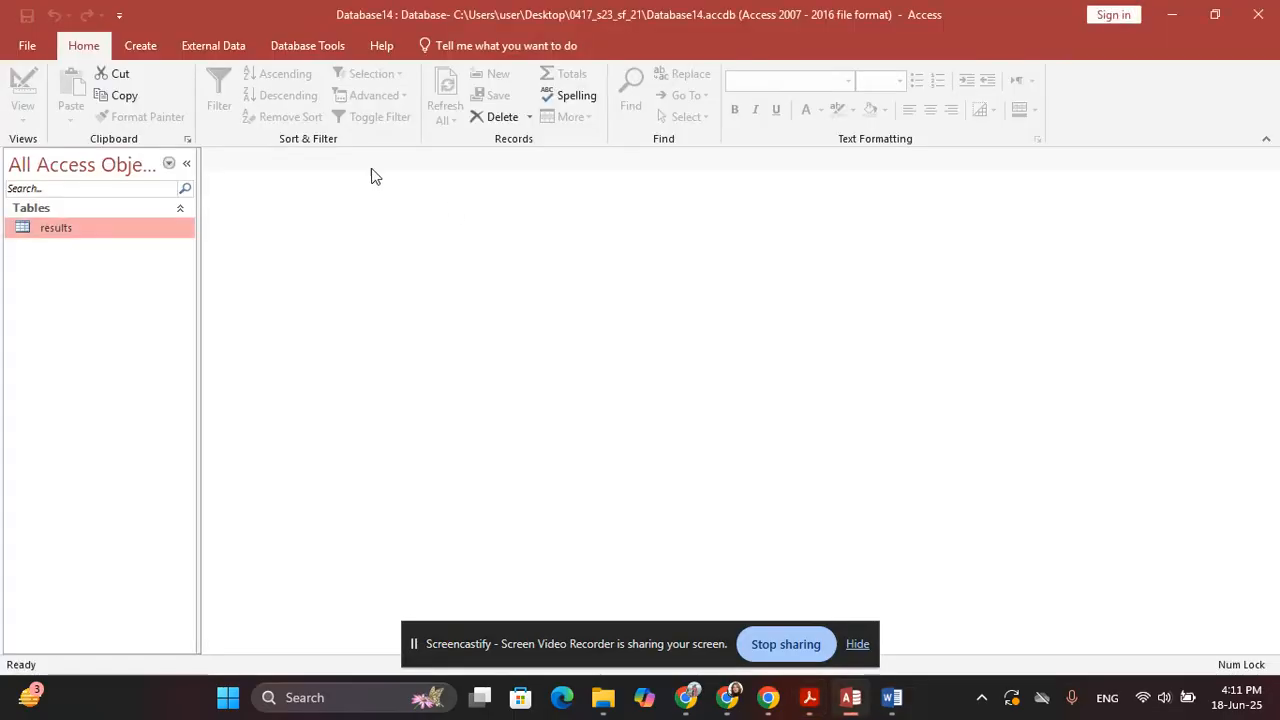
left_click(213, 45)
Import j2321start_times.csv from a text file as delimited data with first-row field names
left_click(29, 105)
mouse_move(120, 154)
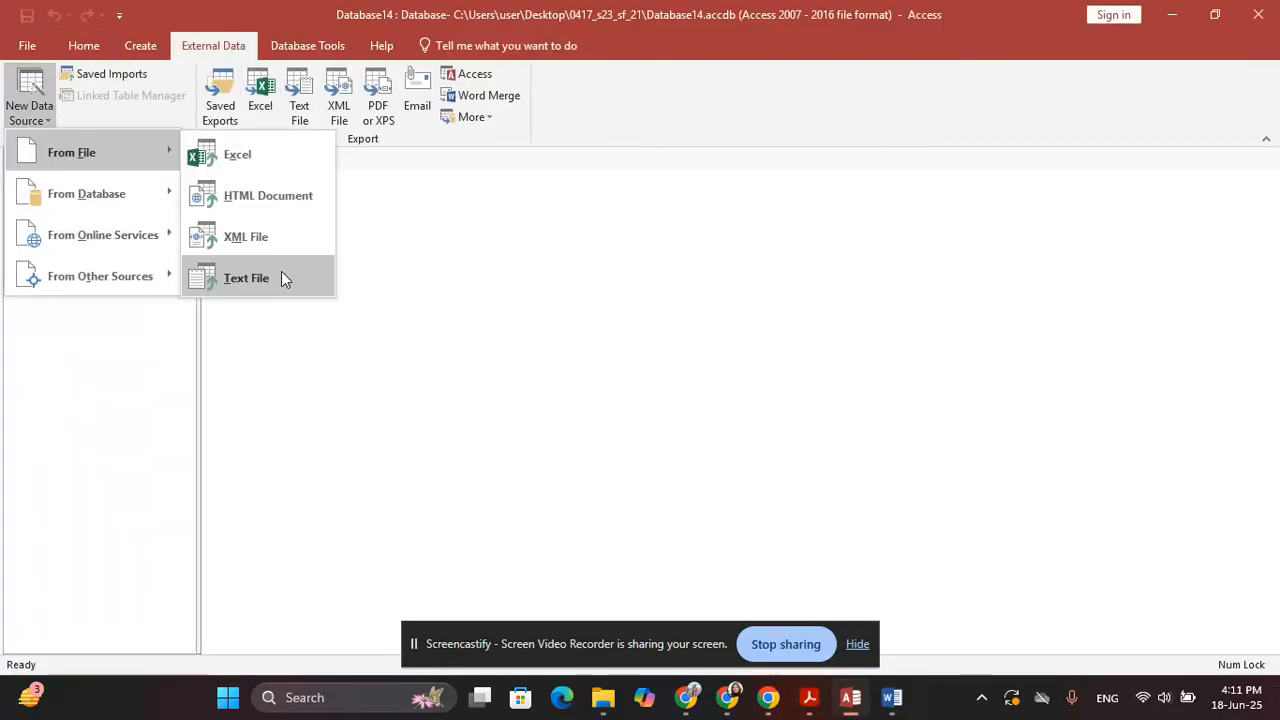
left_click(283, 273)
key("Return")
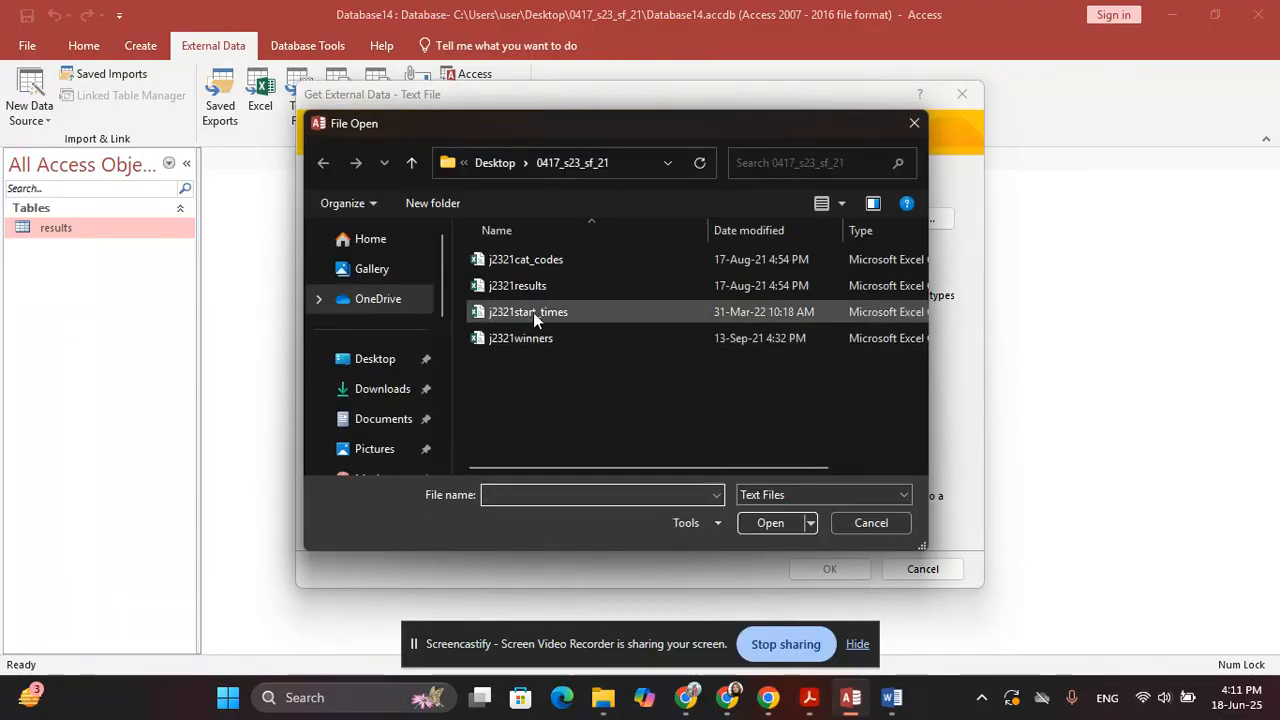
double_click(590, 312)
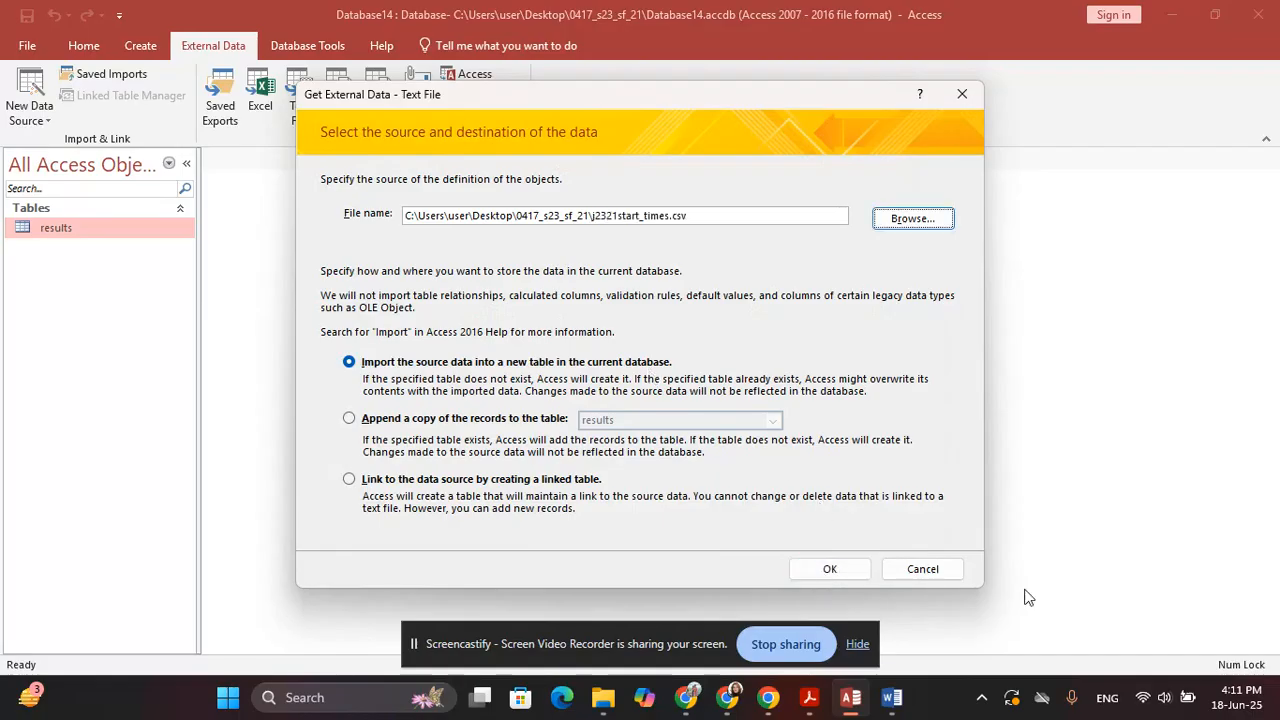
left_click(829, 569)
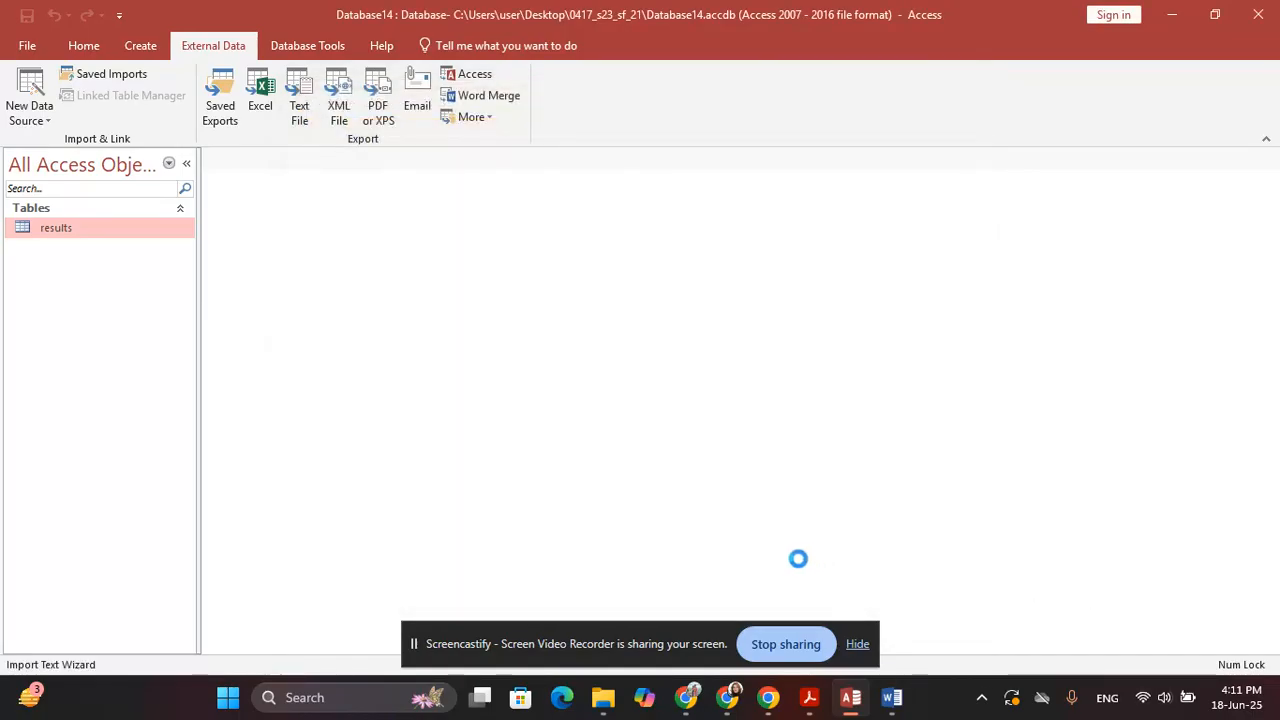
key("Return")
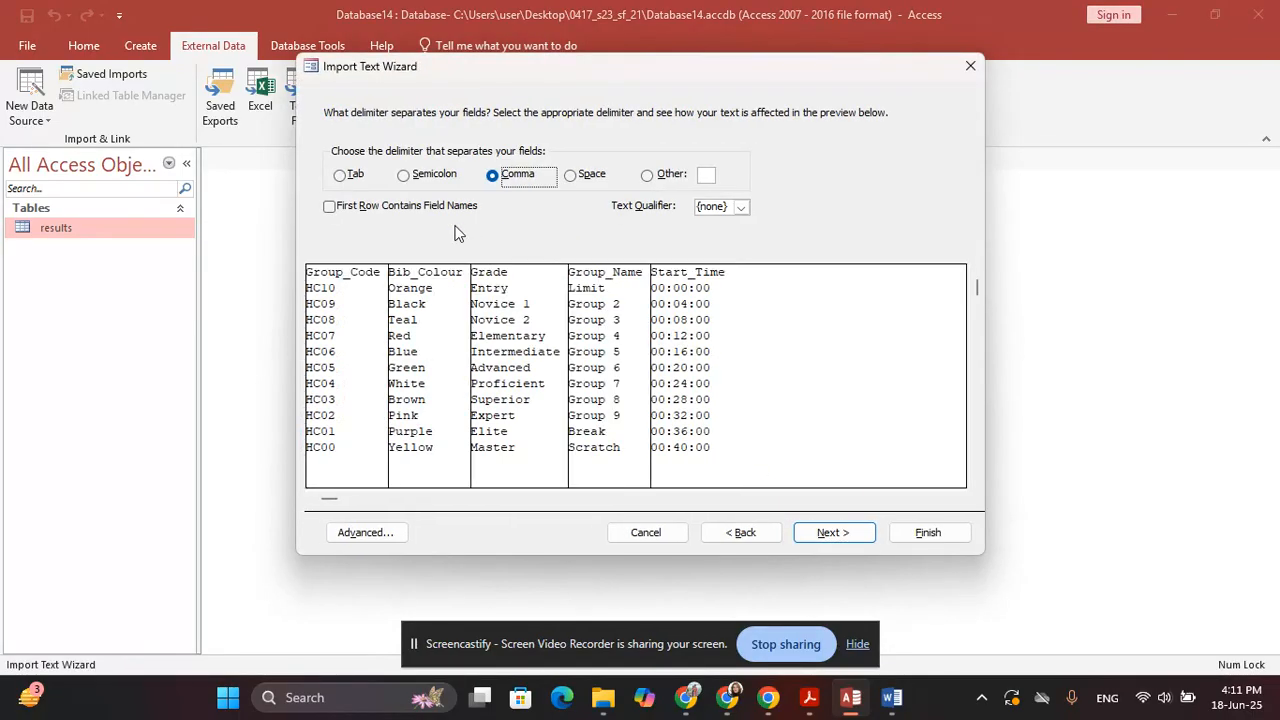
key("alt+r")
key("Return")
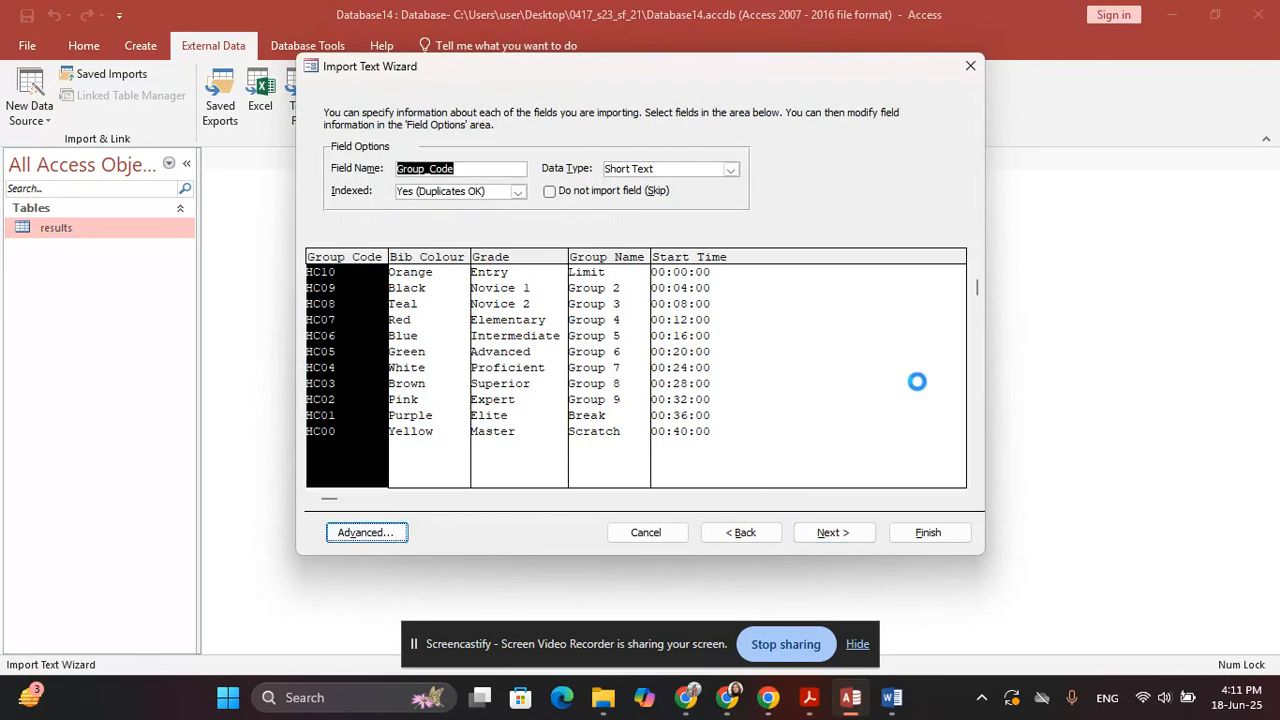
Check the import specification against the paper and make Group_Code the primary key
key("alt+v")
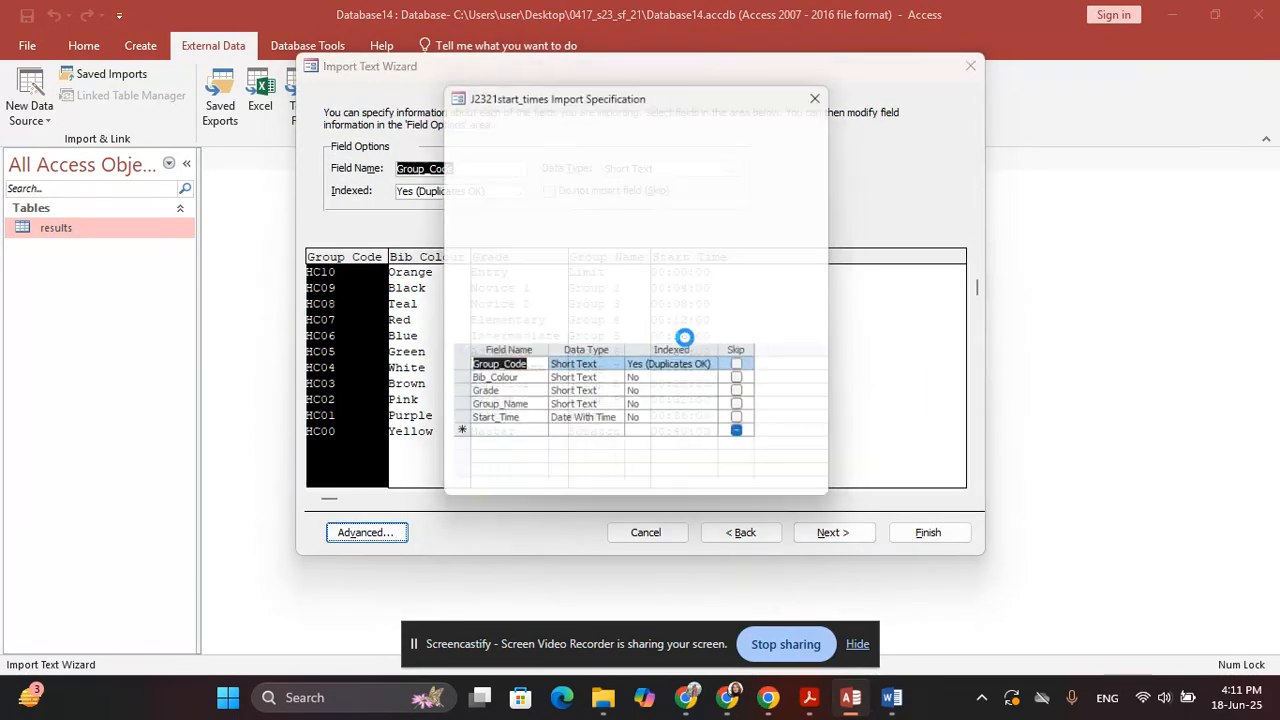
key("alt+Tab")
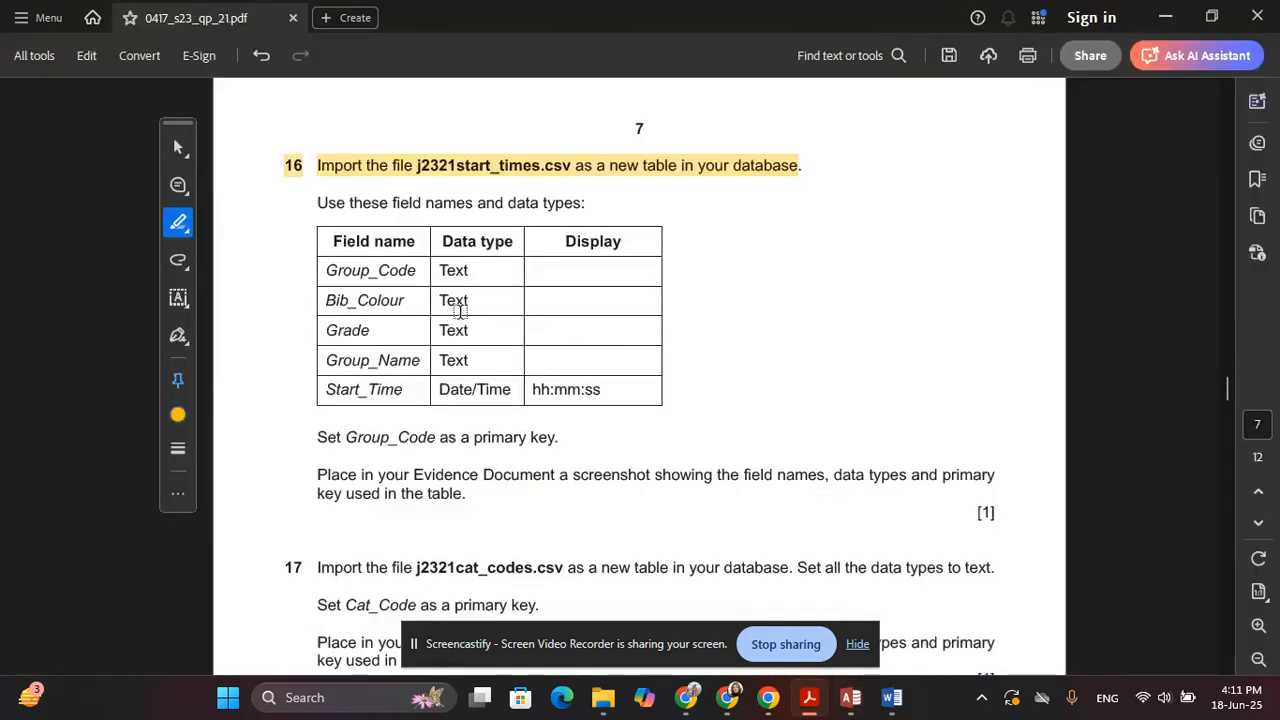
key("alt+Tab")
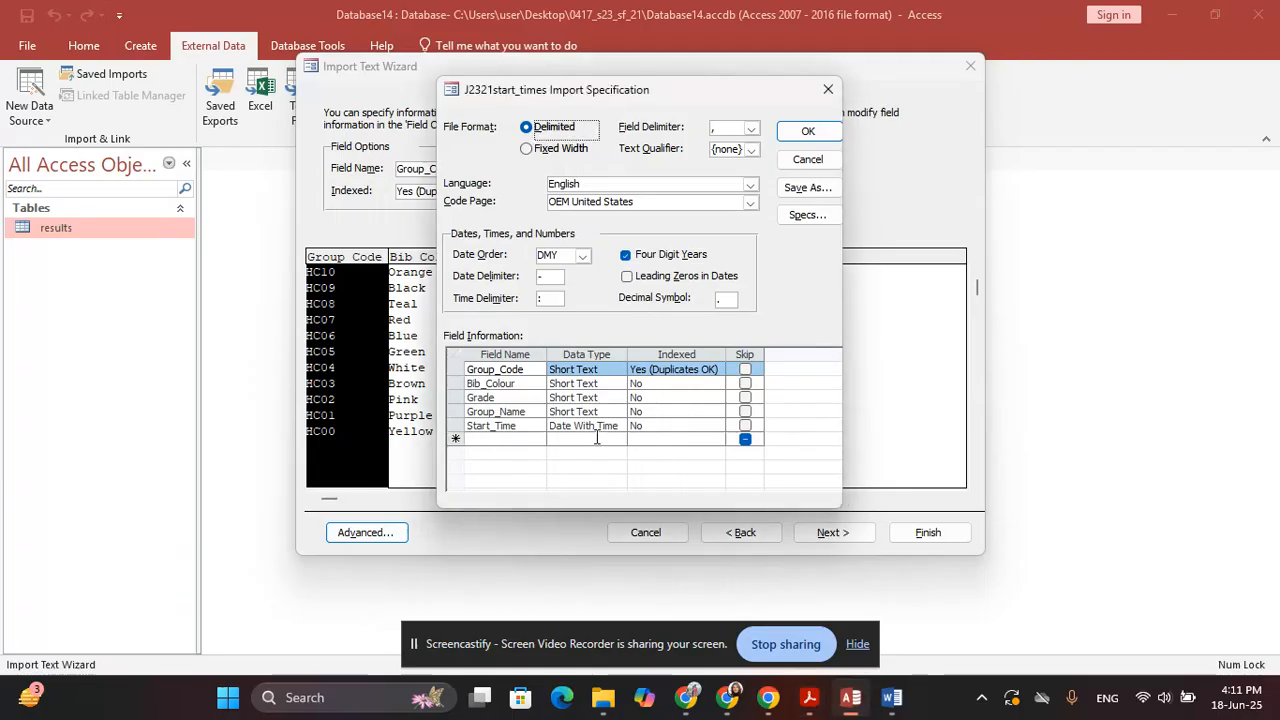
left_click(808, 131)
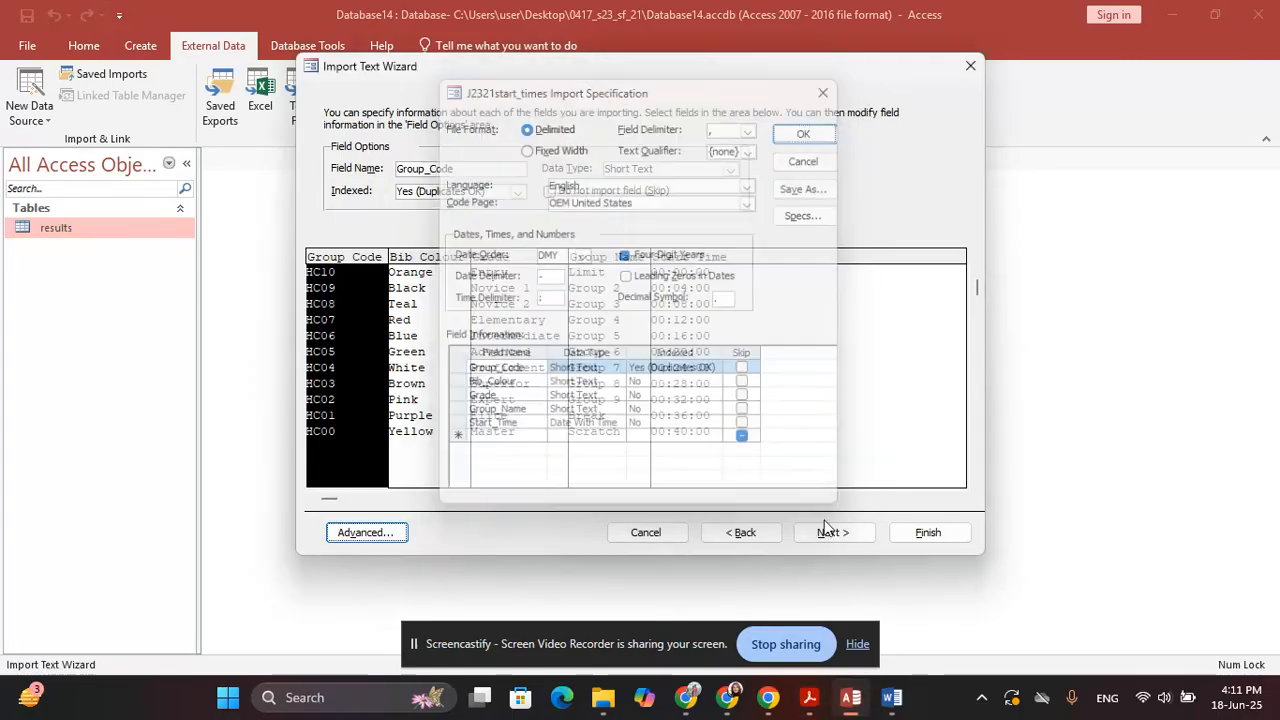
key("Return")
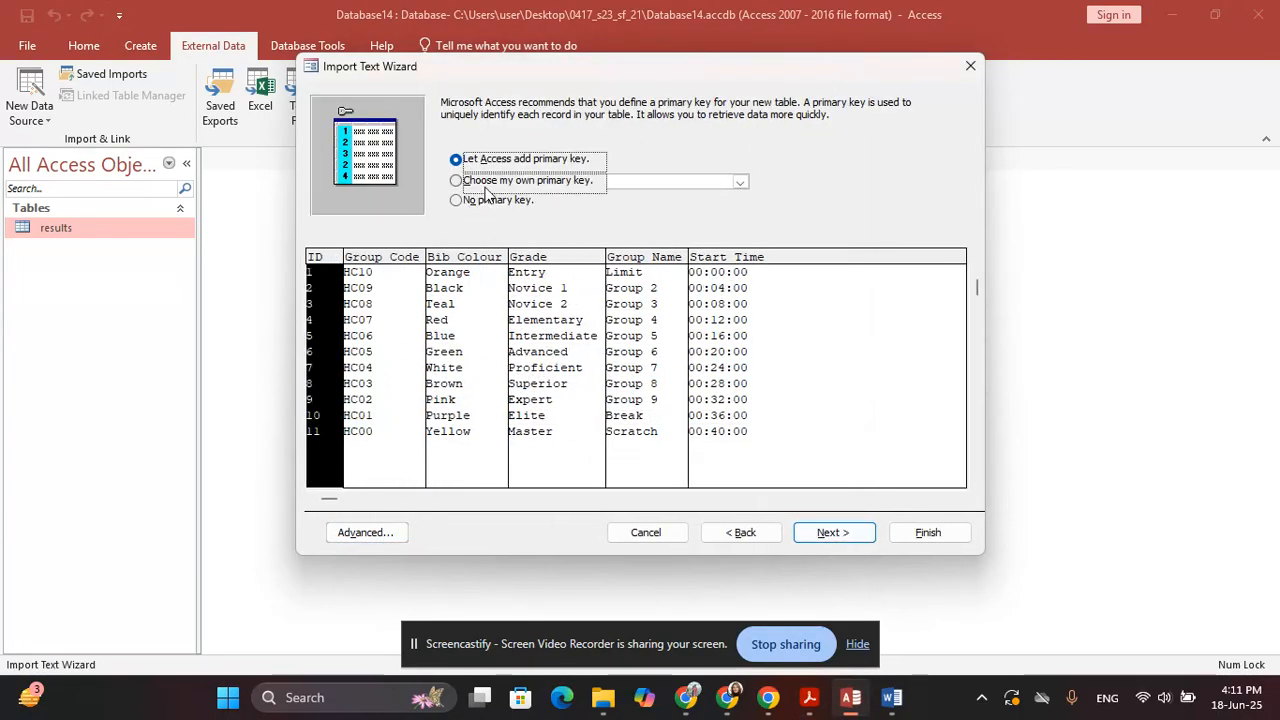
left_click(490, 178)
key("alt+Tab")
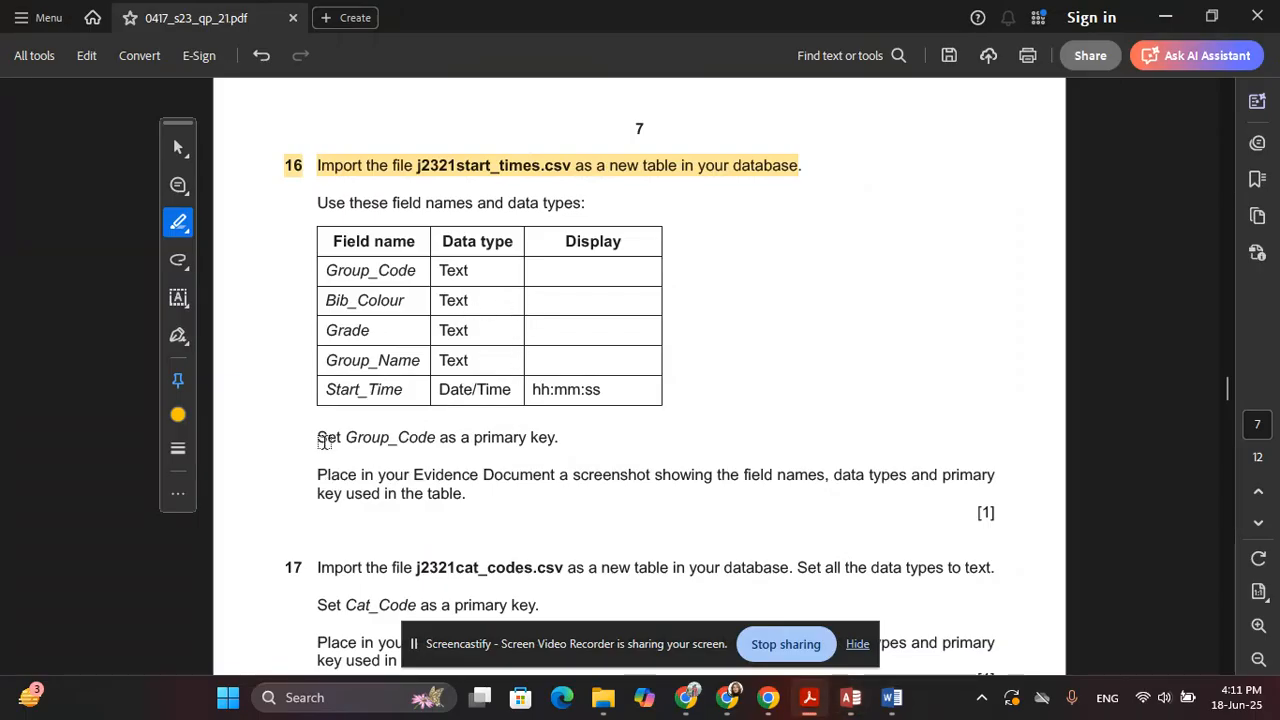
left_click_drag(323, 441, 557, 440)
key("alt+Tab")
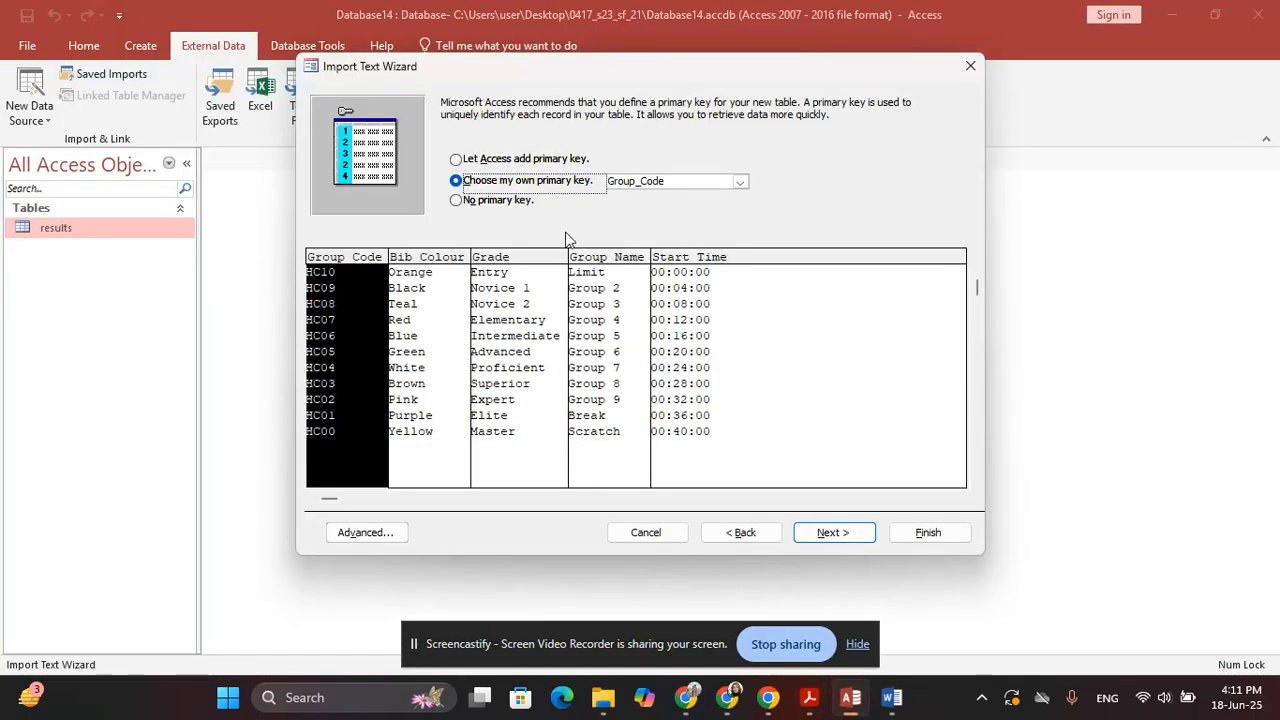
Name the table start_times and finish the import without saving the steps
left_click(832, 538)
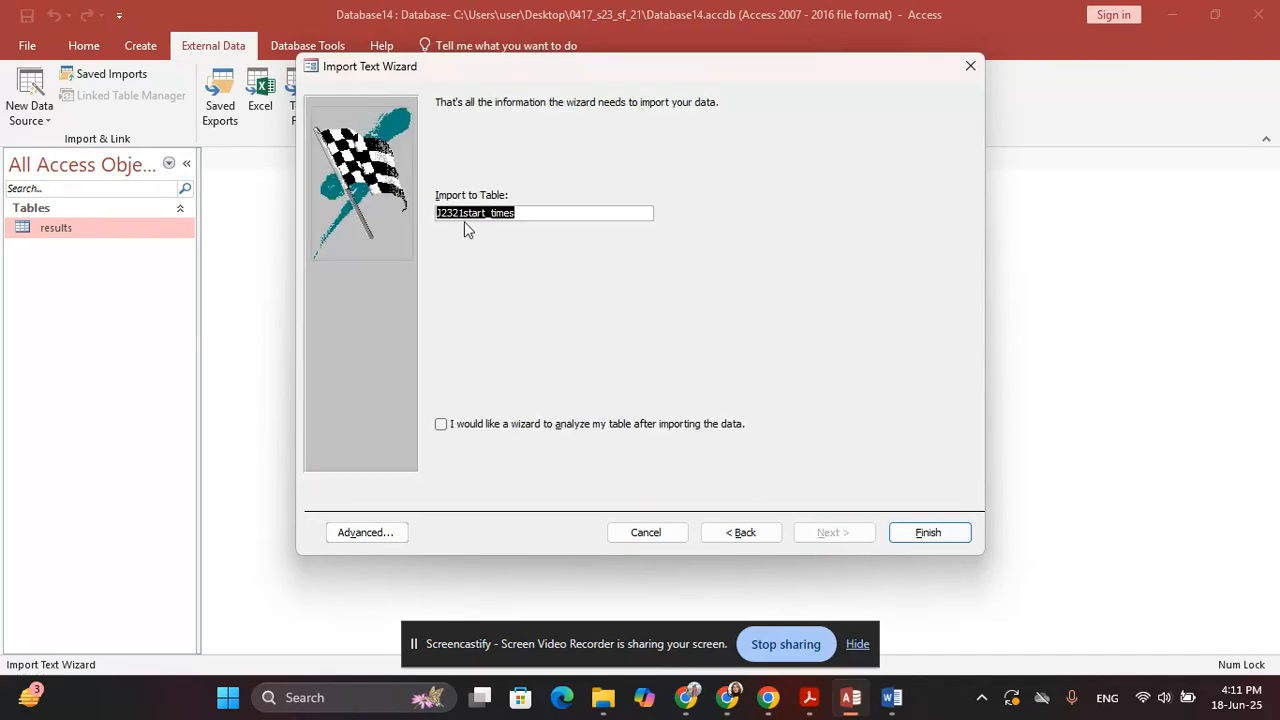
left_click(460, 214)
key("Delete")
key("BackSpace")
key("BackSpace")
key("BackSpace")
key("BackSpace")
left_click(928, 533)
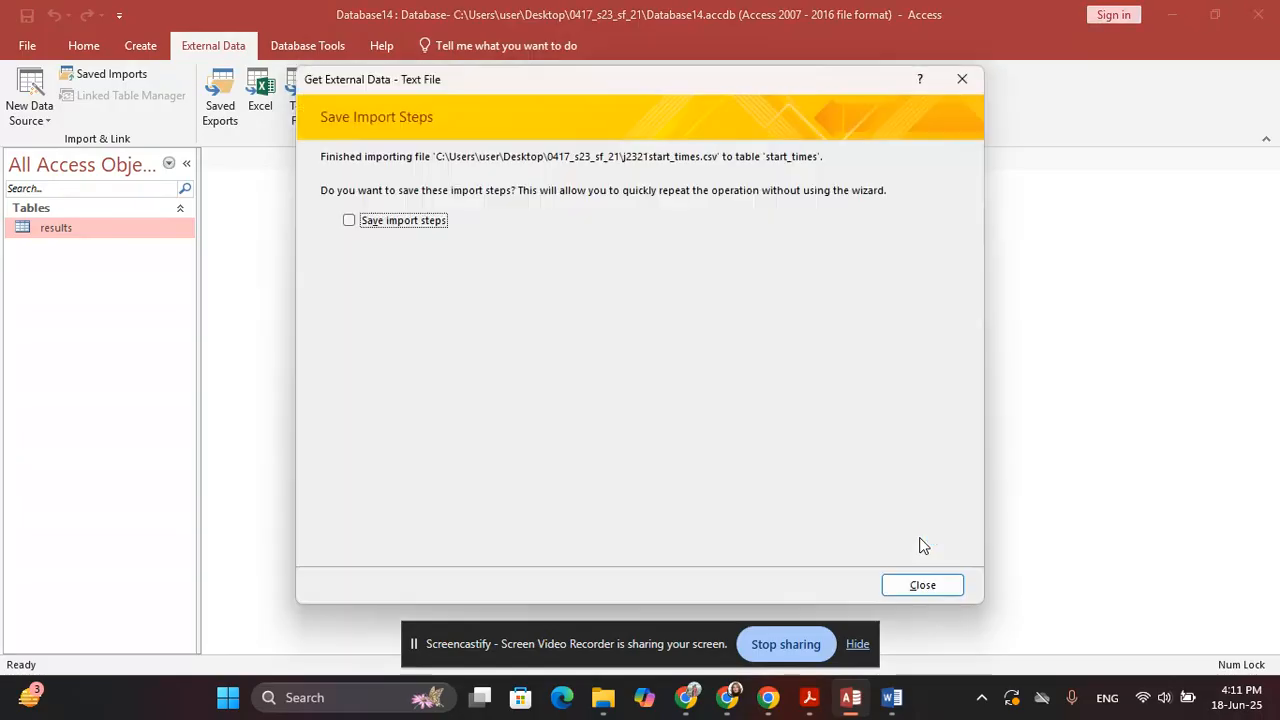
left_click(920, 583)
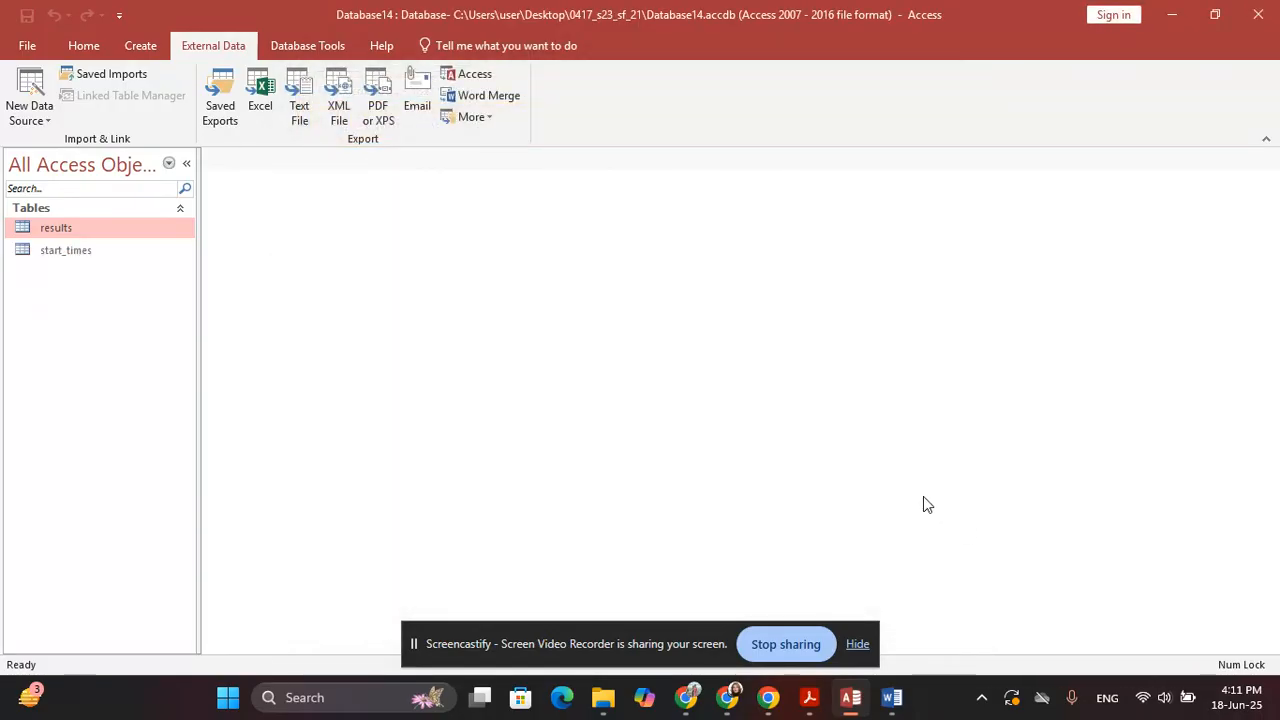
key("alt+Tab")
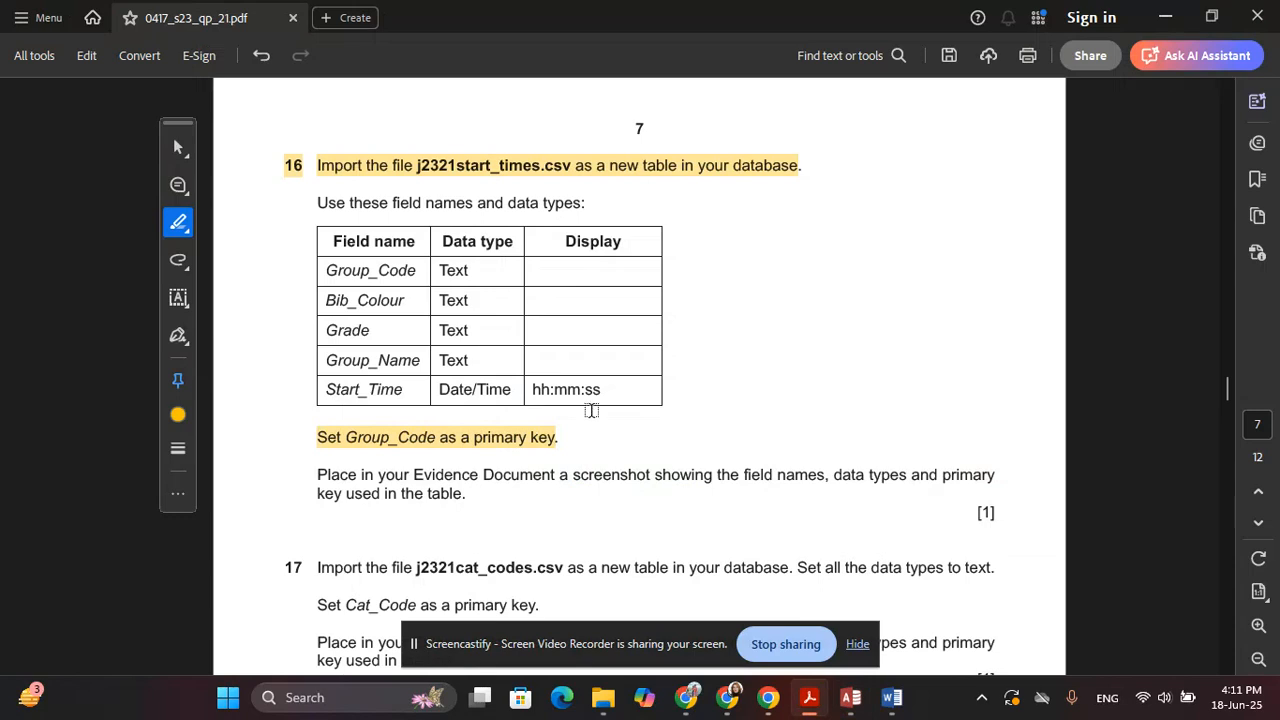
Set the start_times table's Start_Time Format to hh:mm:ss in Design View
left_click_drag(545, 391, 604, 390)
key("alt+Tab")
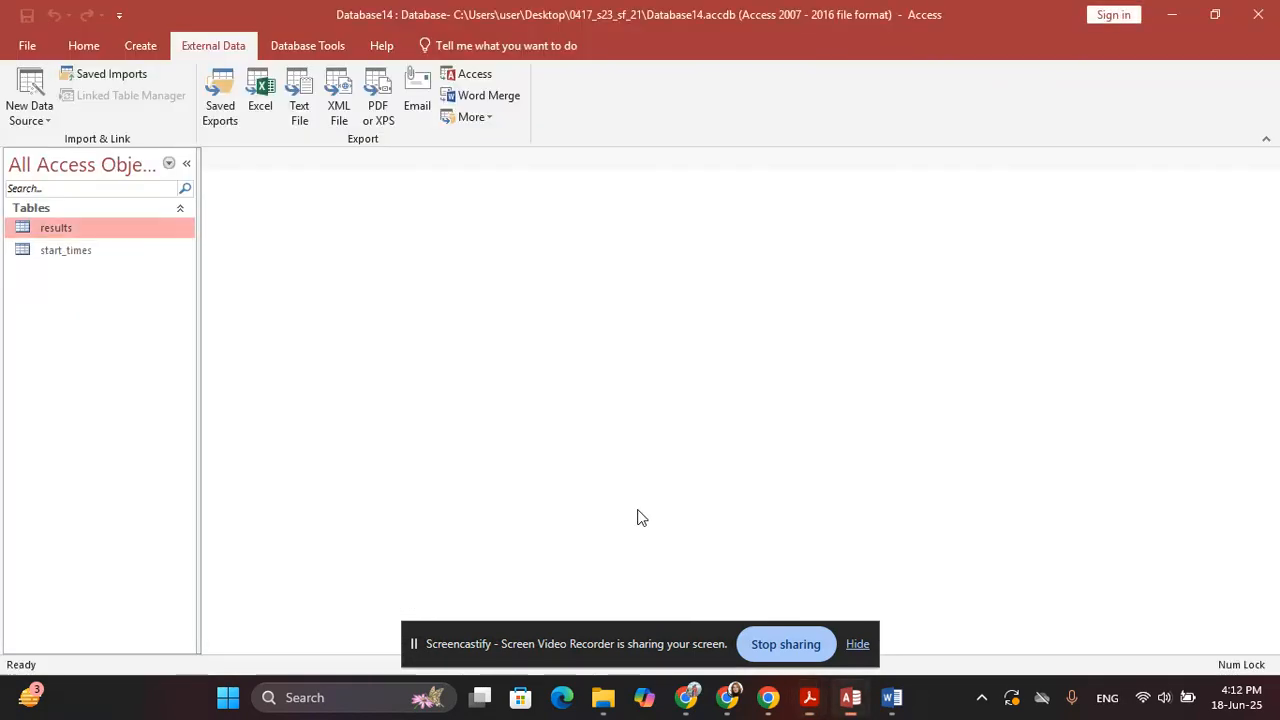
right_click(57, 252)
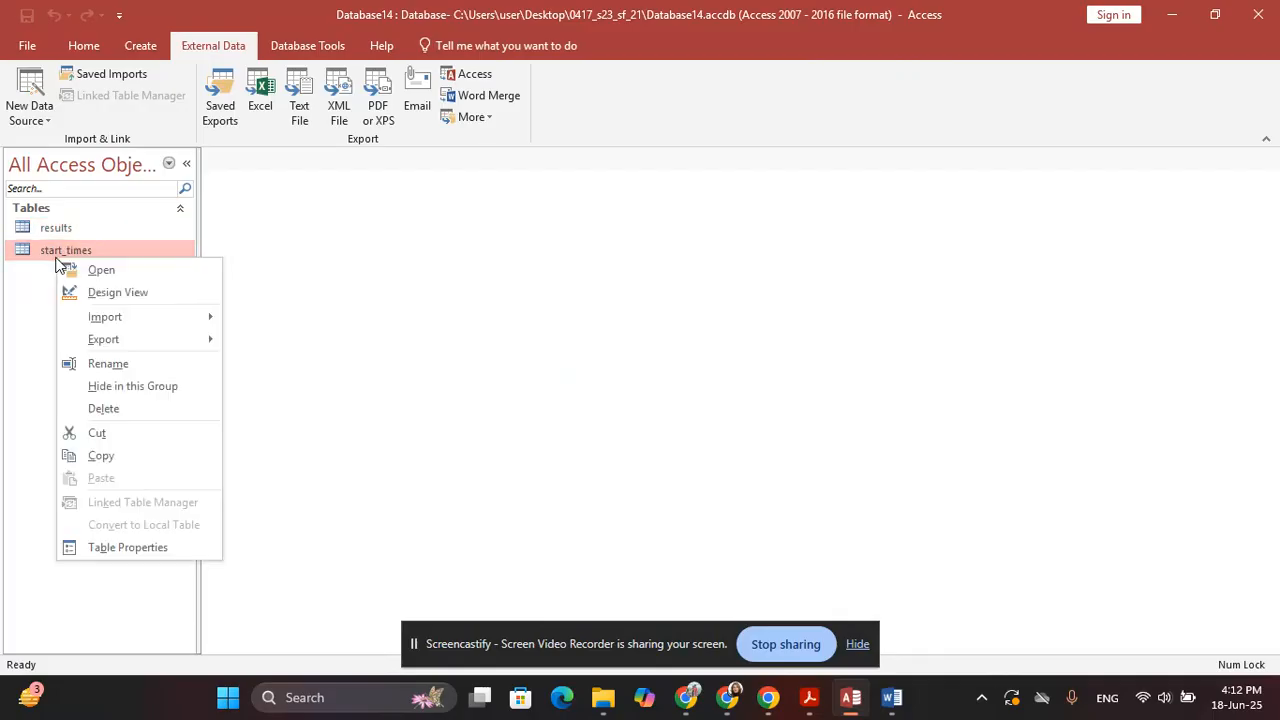
left_click(100, 272)
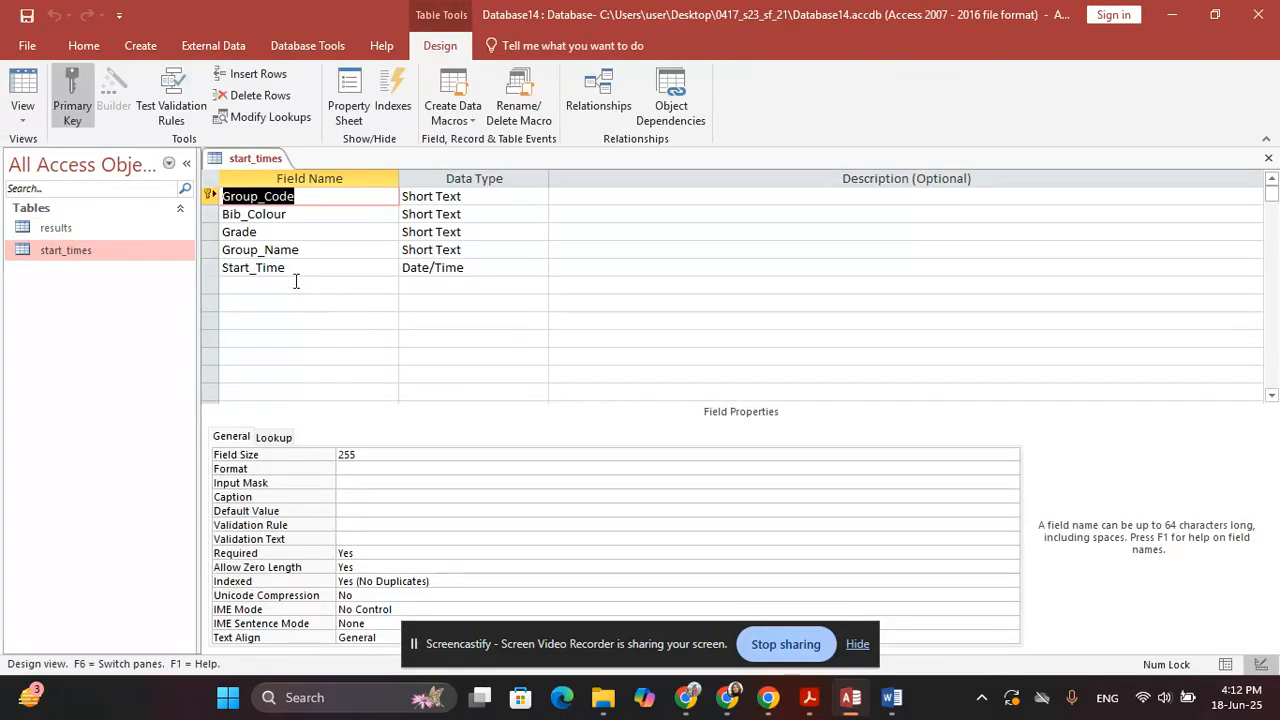
left_click(294, 272)
left_click(386, 454)
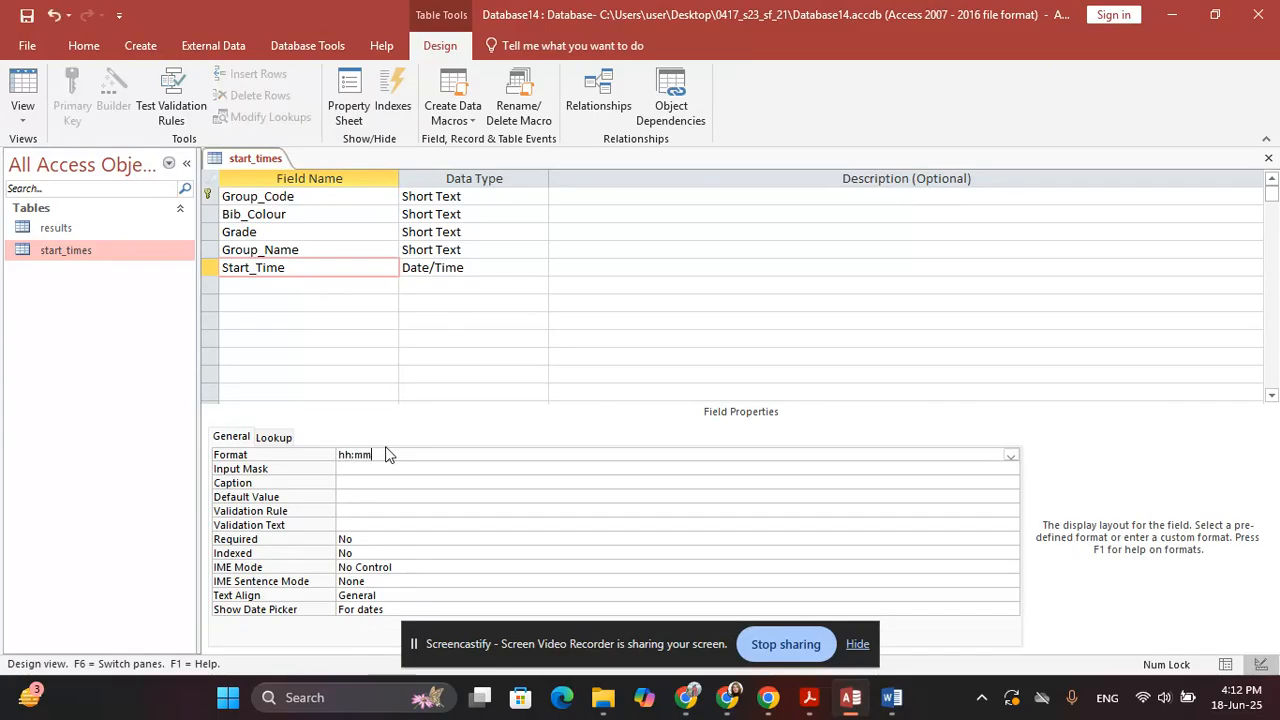
type("hh:mm:ss")
key("Return")
Snip the start_times field design as evidence and bring up the Word evidence document
key("alt+Tab")
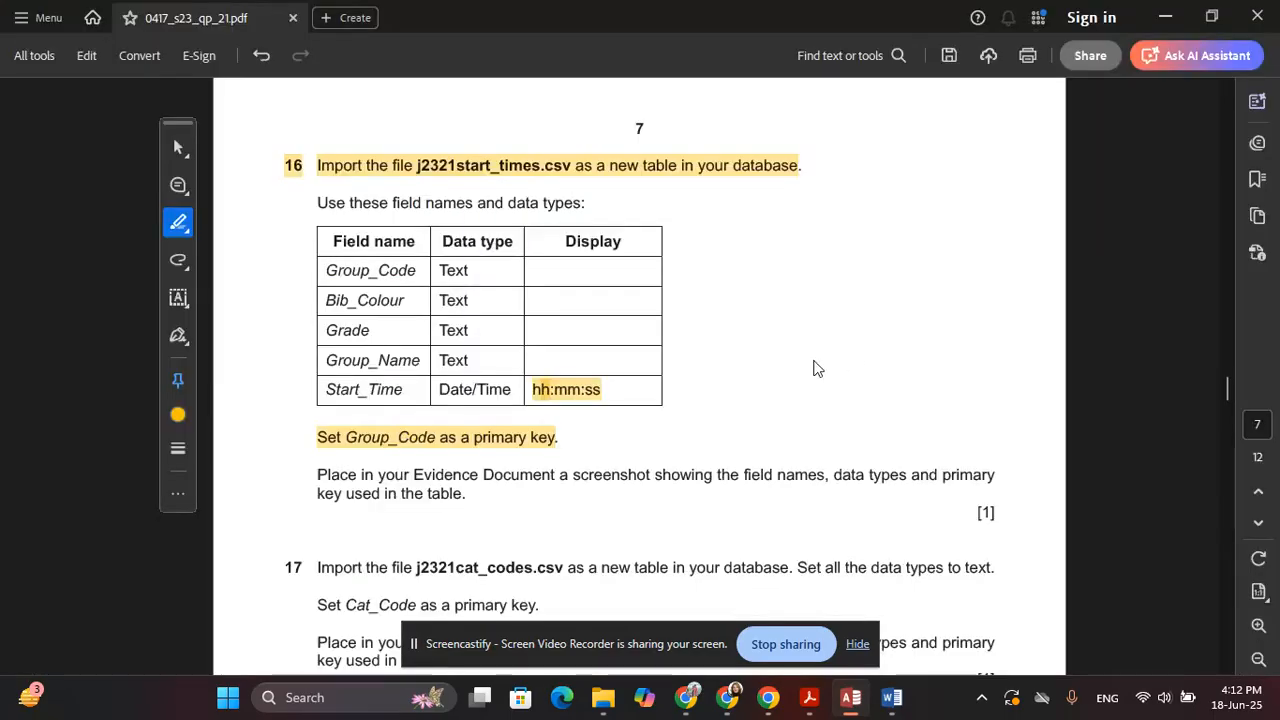
scroll(291, 352, "down", 2)
left_click_drag(311, 383, 447, 402)
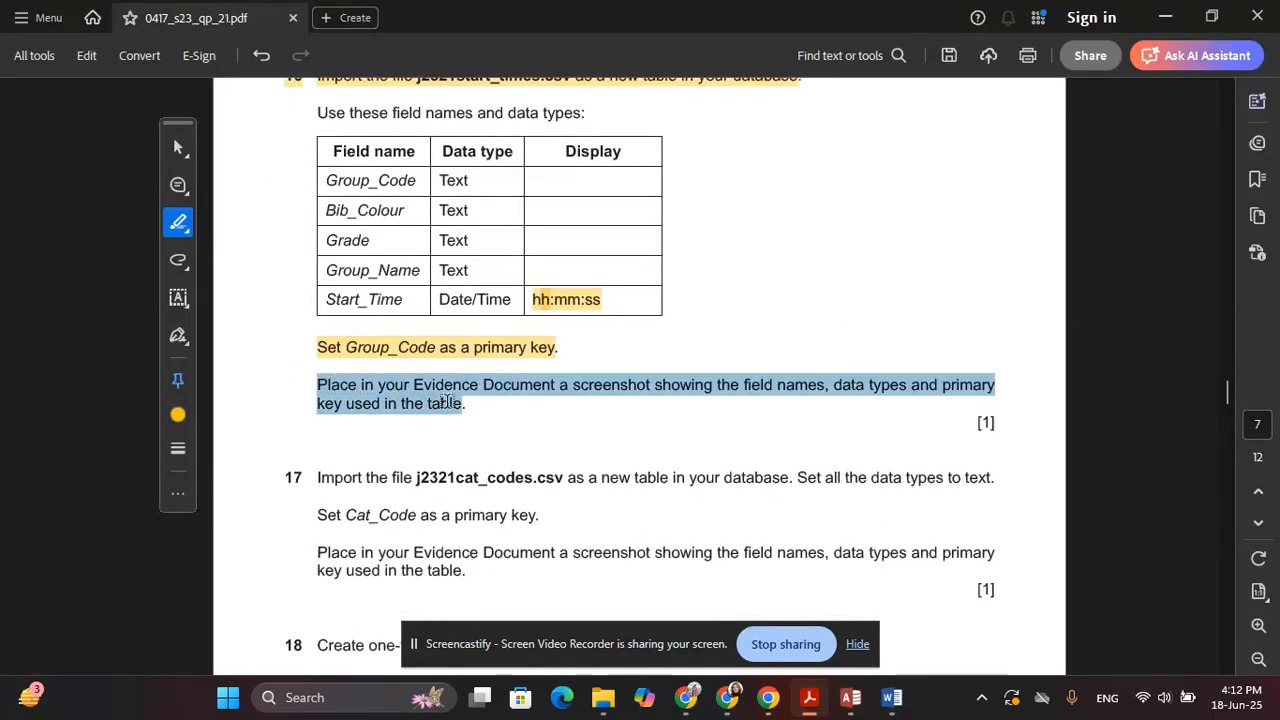
key("alt+Tab")
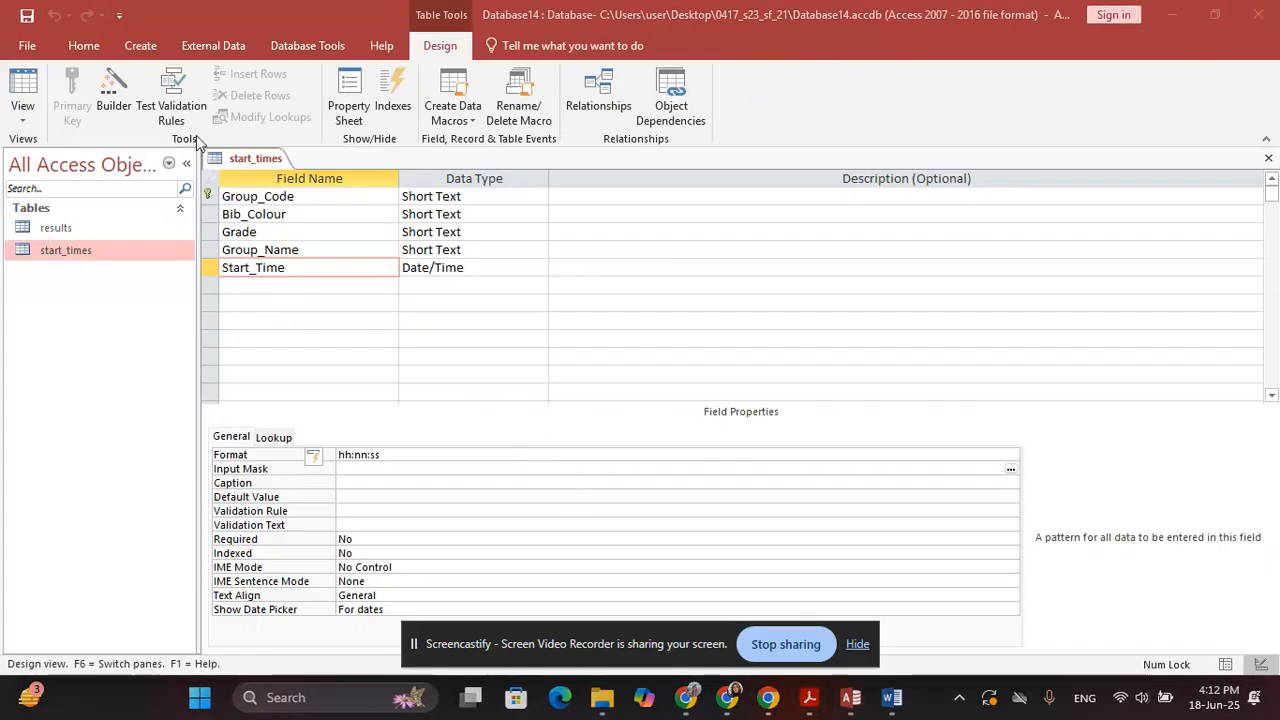
key("super+shift+s")
left_click_drag(198, 147, 553, 290)
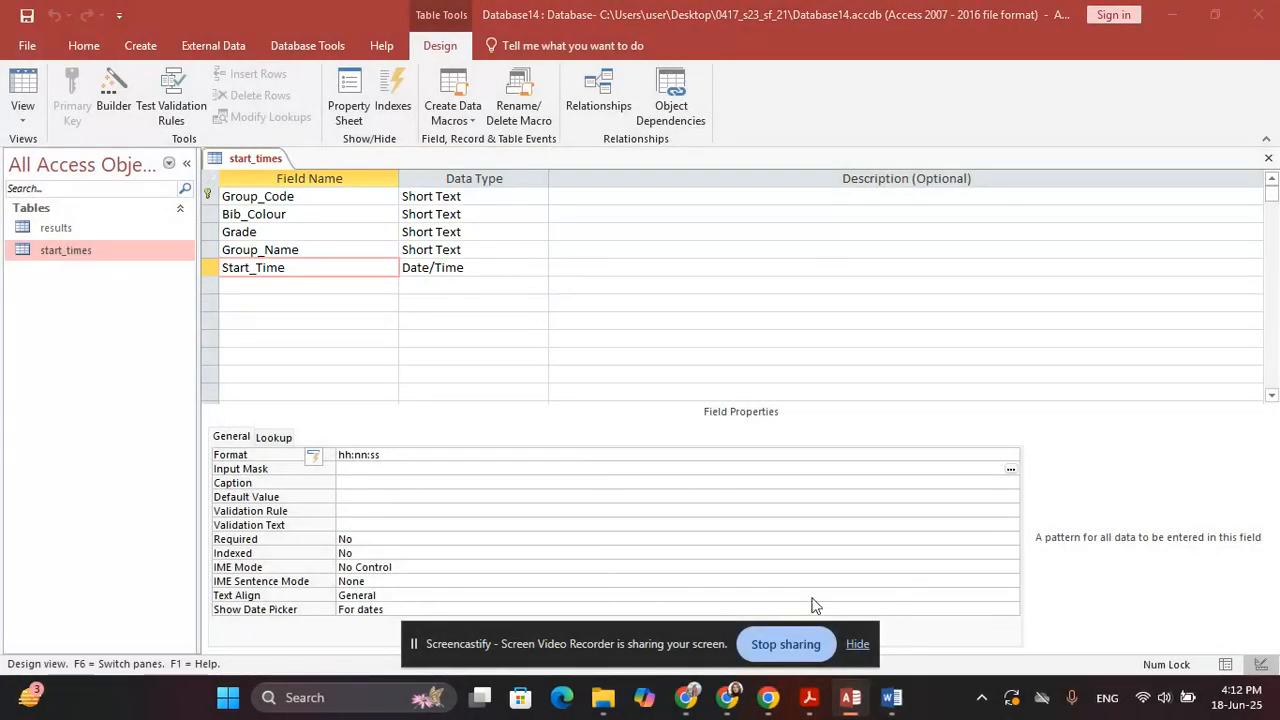
key("alt+Tab")
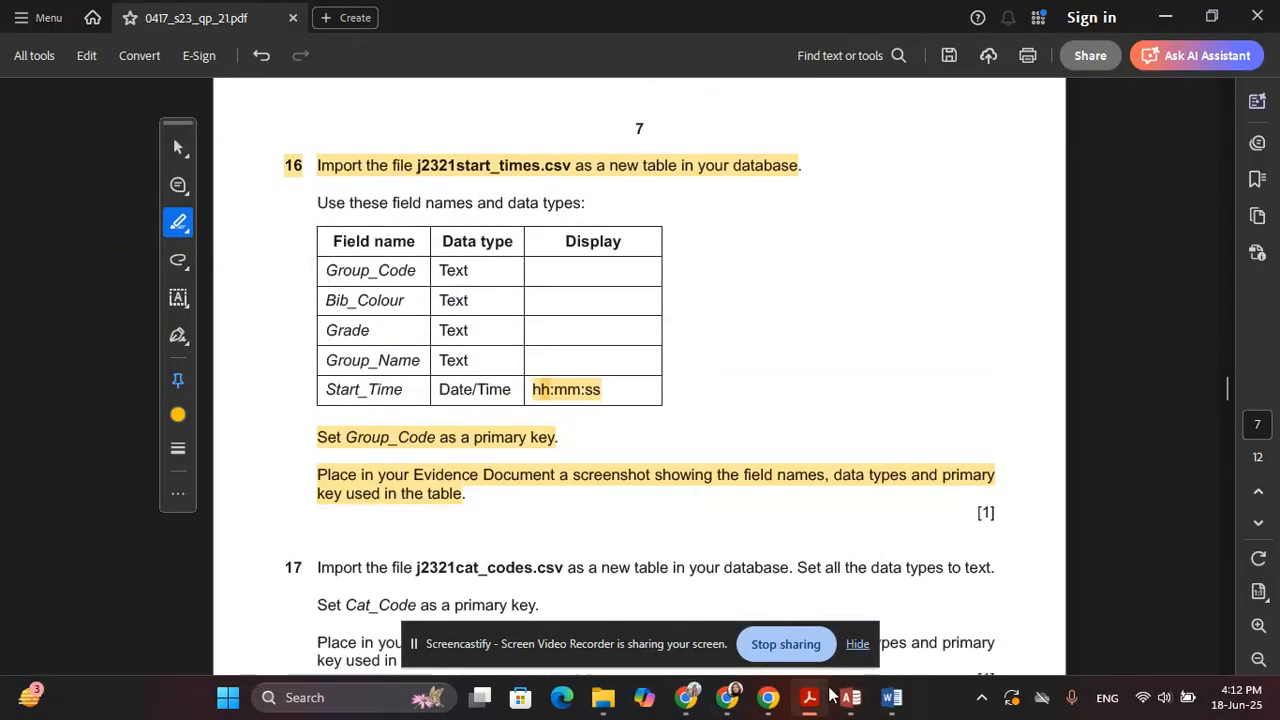
left_click(891, 697)
Start Step 16 evidence on a new page and paste the start_times design screenshot beneath it
scroll(274, 491, "down", 4)
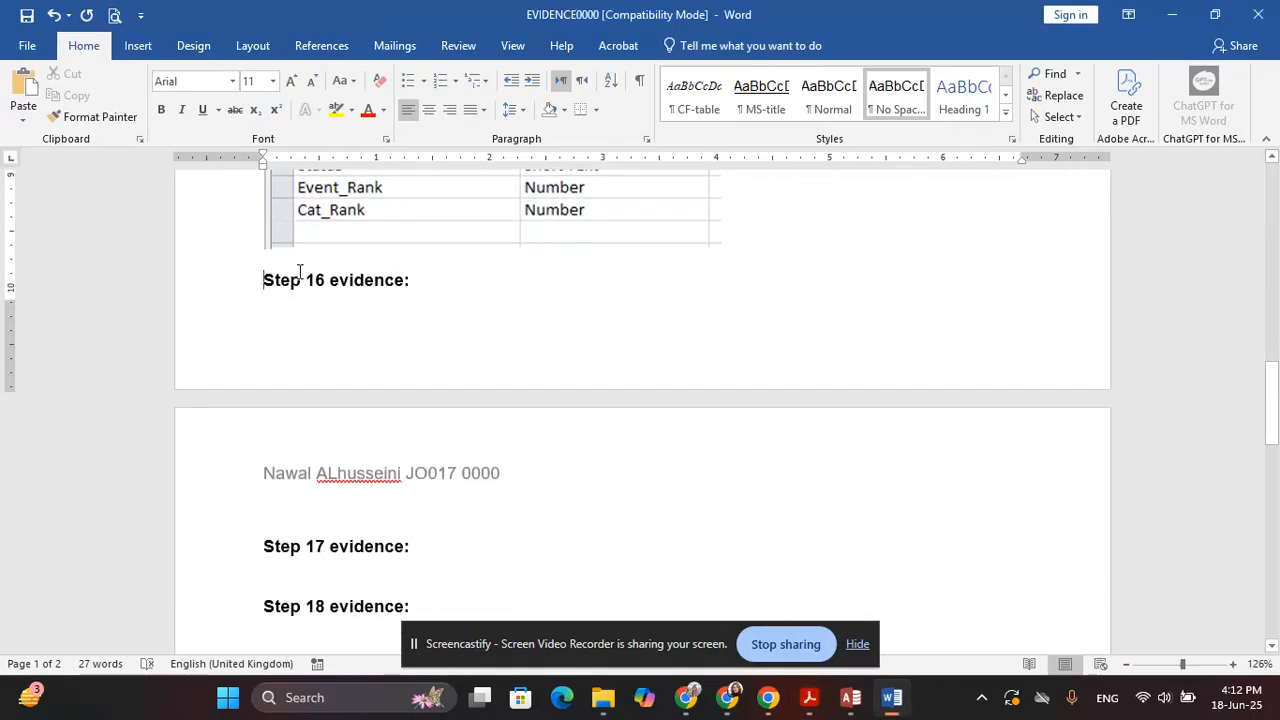
key("ctrl+Return")
scroll(332, 413, "down", 2)
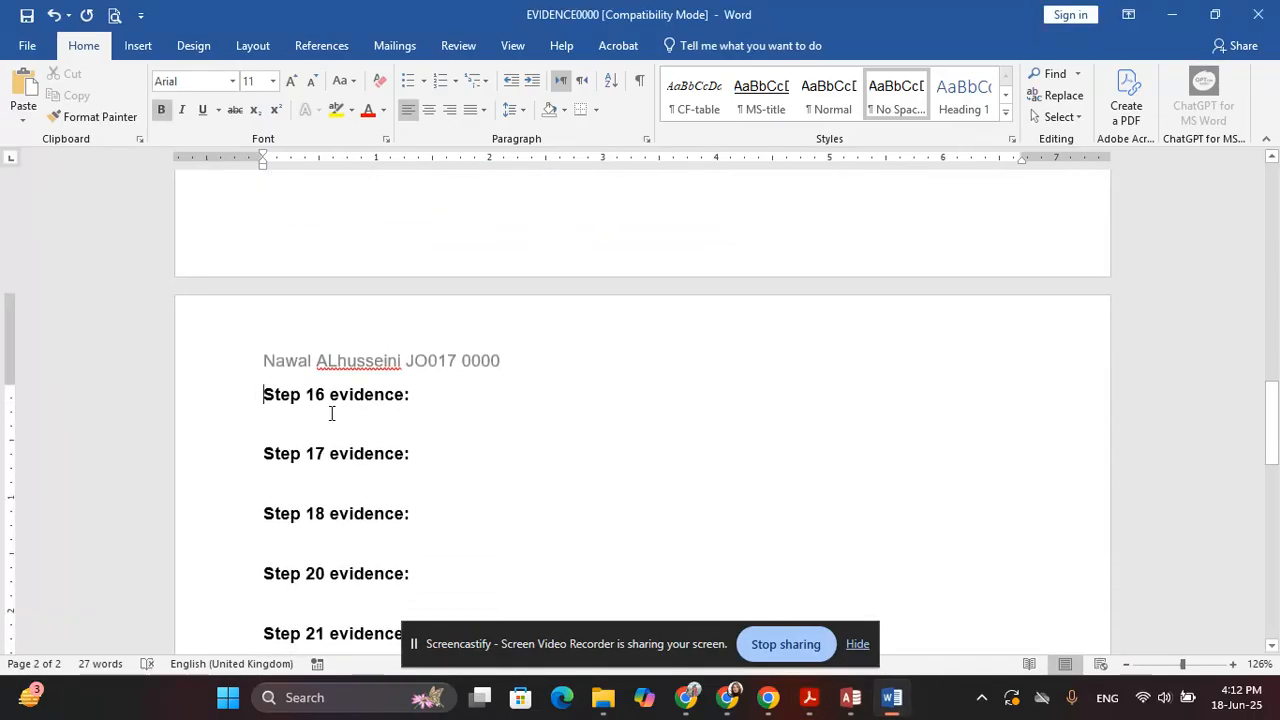
left_click(328, 418)
key("ctrl+v")
scroll(400, 475, "down", 5)
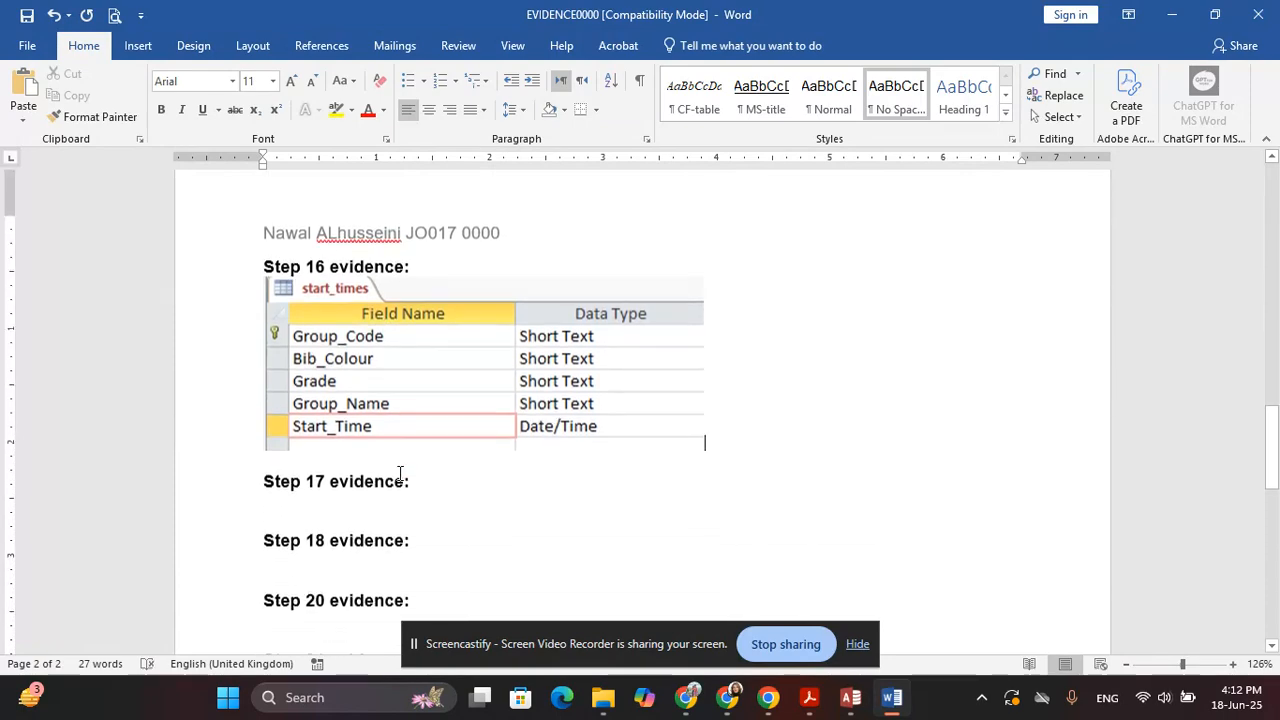
scroll(400, 473, "up", 2)
Select question 17's import instruction in the exam paper, then close the start_times design in Access
key("alt+Tab")
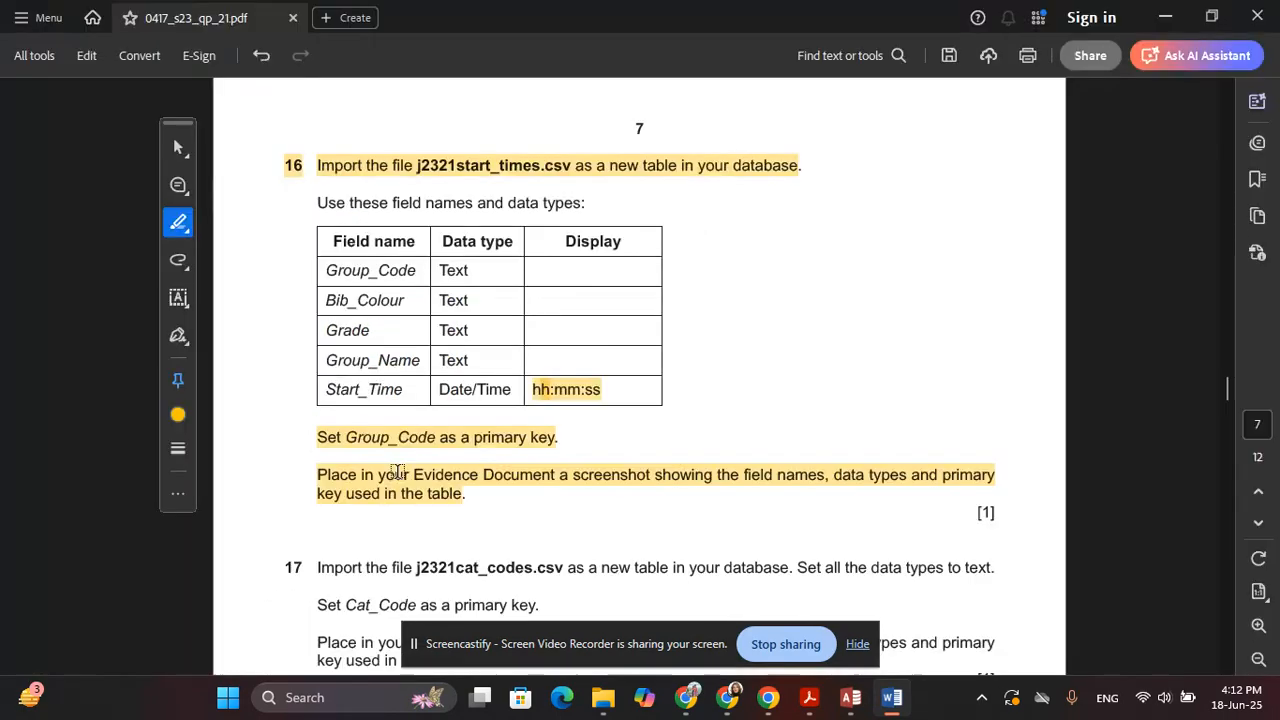
scroll(394, 463, "down", 5)
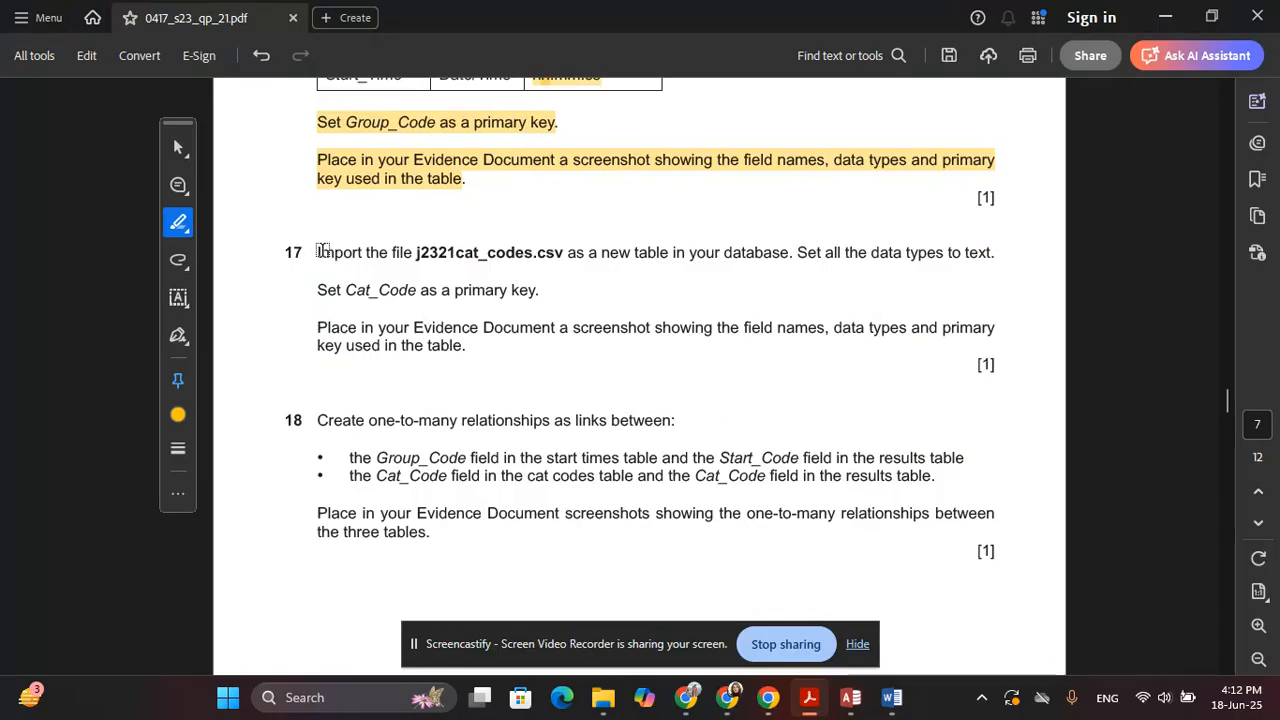
left_click_drag(322, 250, 551, 291)
key("alt+Tab")
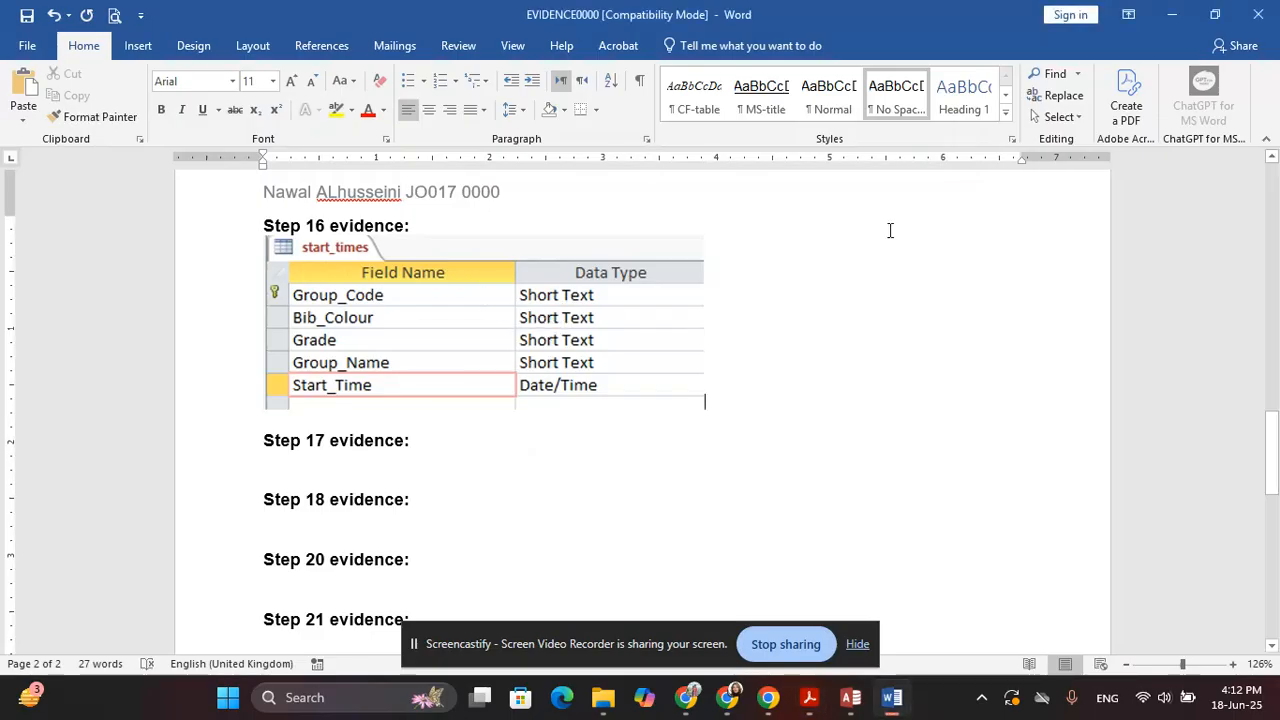
key("alt+Tab")
key("alt+Tab")
key("Tab")
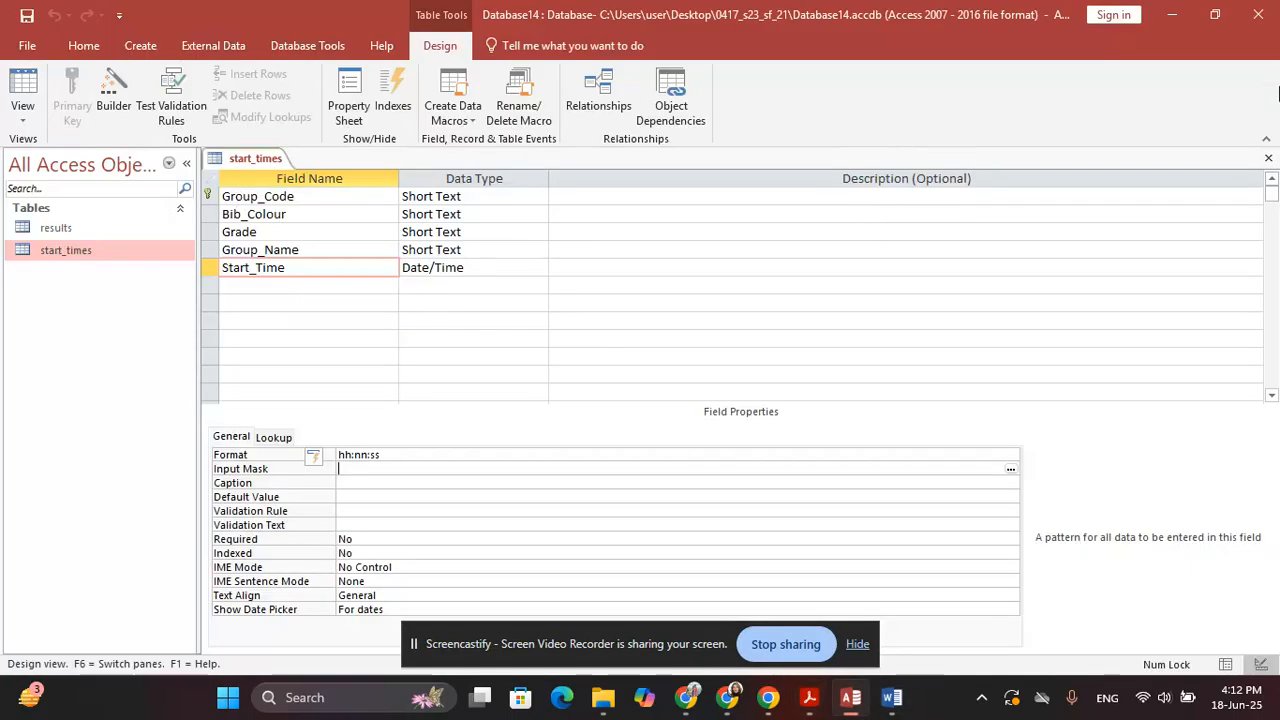
left_click(1268, 158)
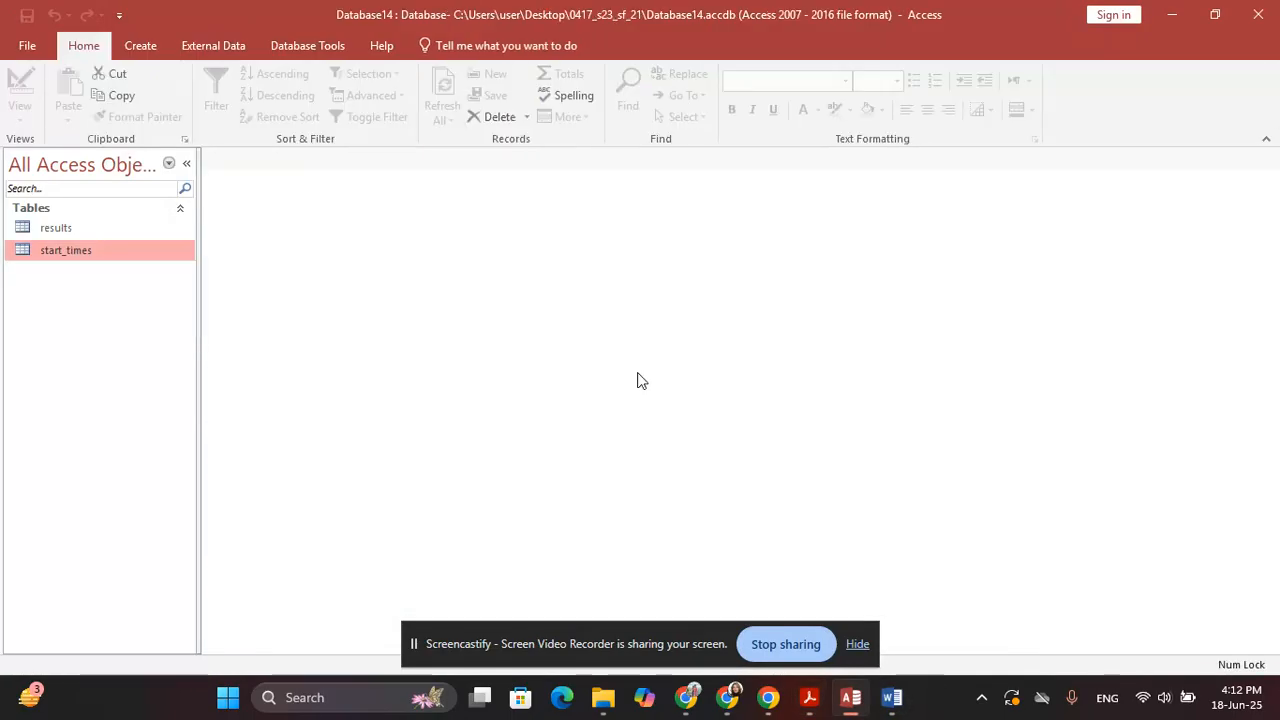
Start a text-file import of j2321cat_codes.csv into a new table
left_click(214, 50)
left_click(29, 100)
mouse_move(51, 160)
left_click(310, 245)
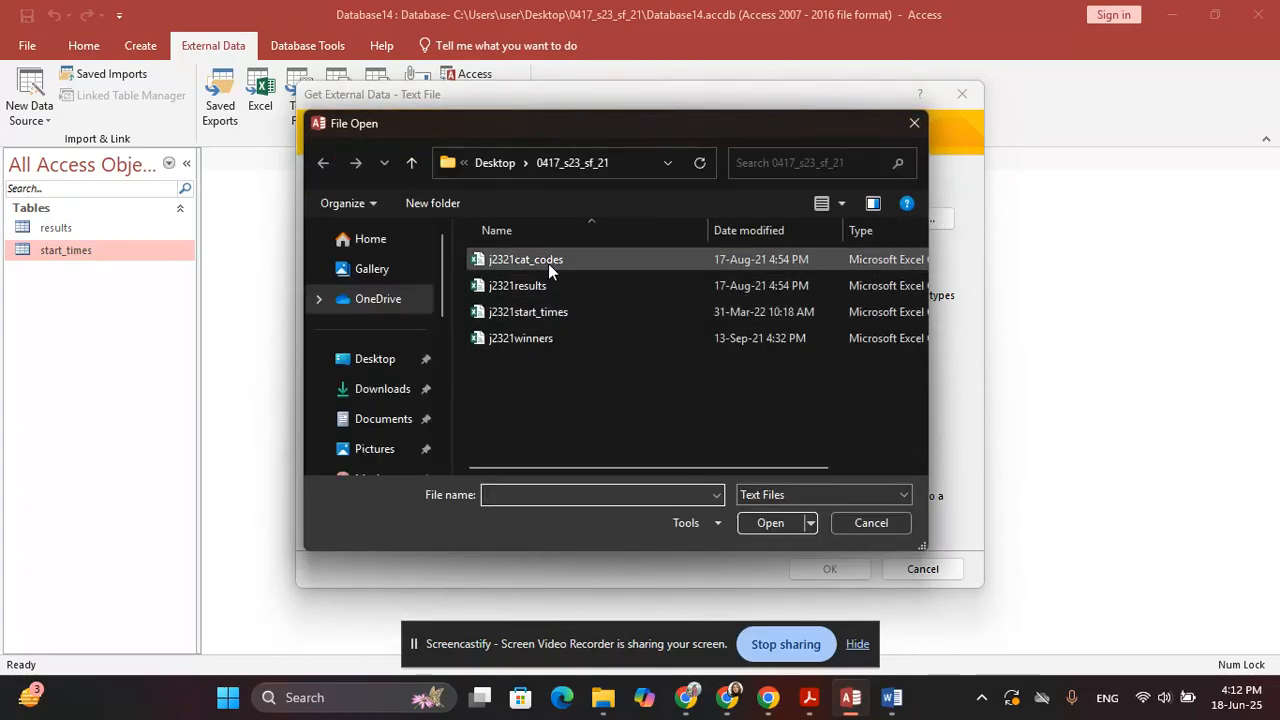
key("Escape")
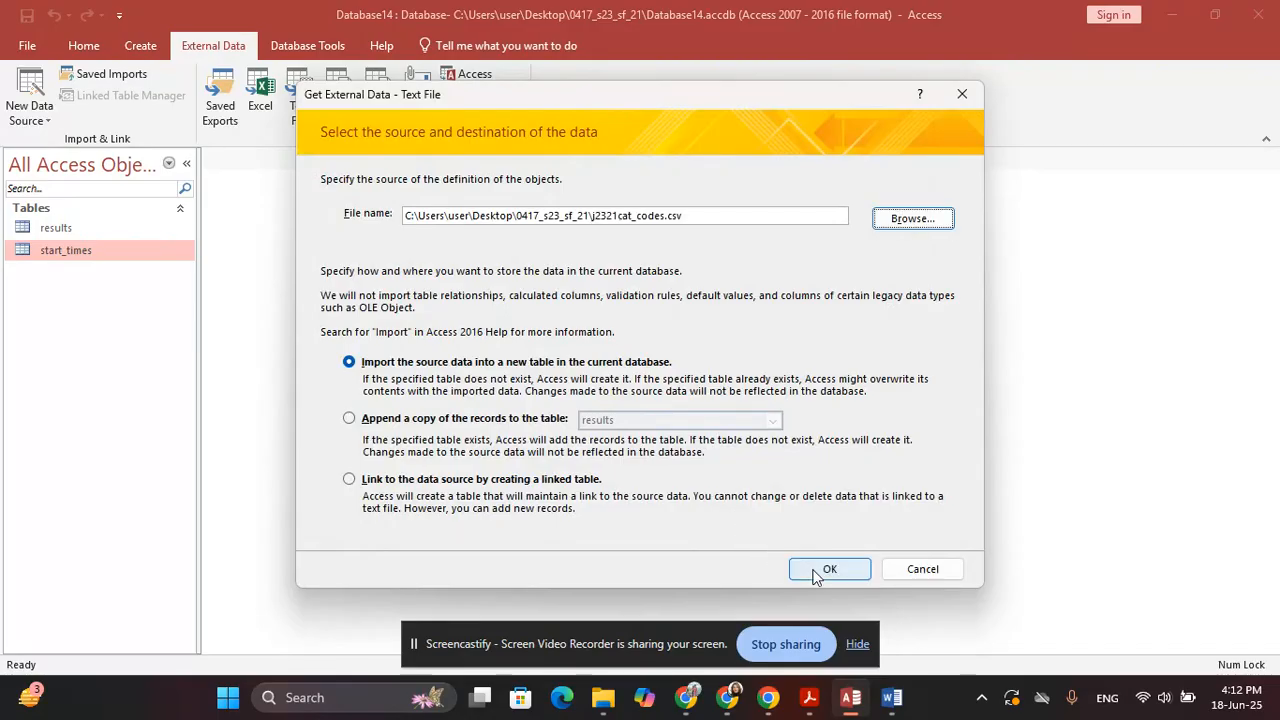
left_click(822, 570)
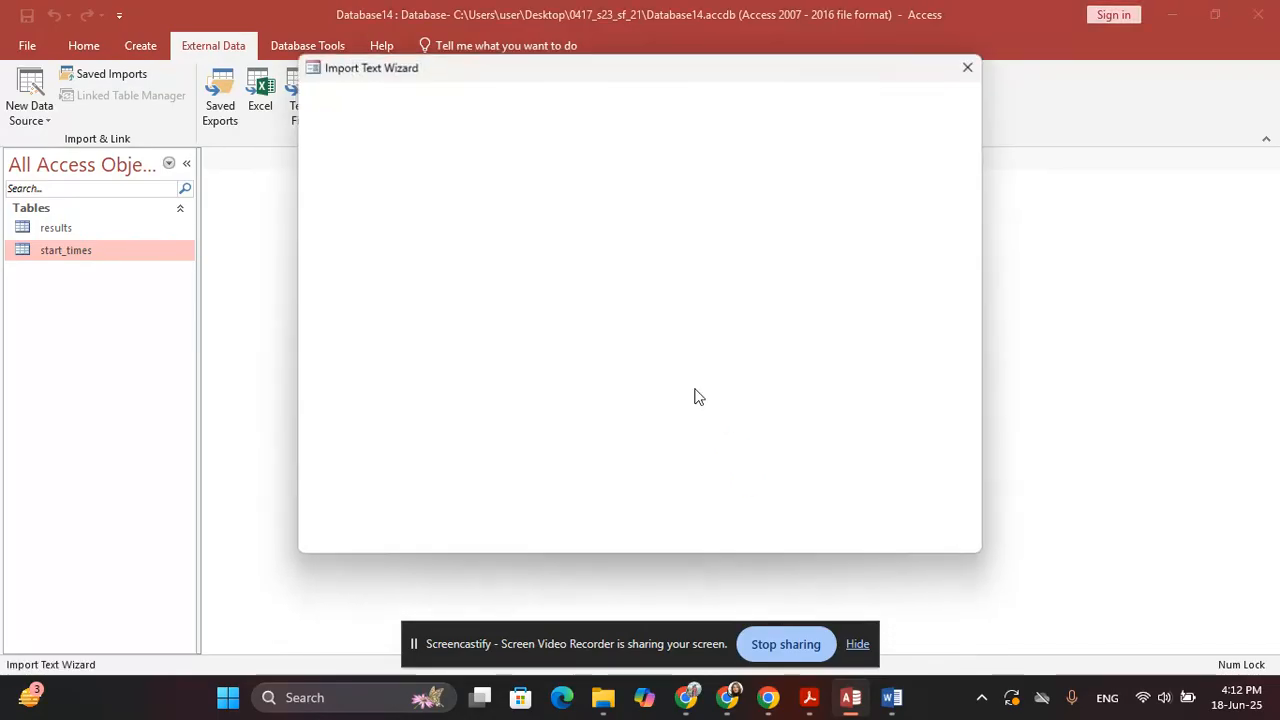
Accept delimited format with the first row as field names, then review question 17
key("Return")
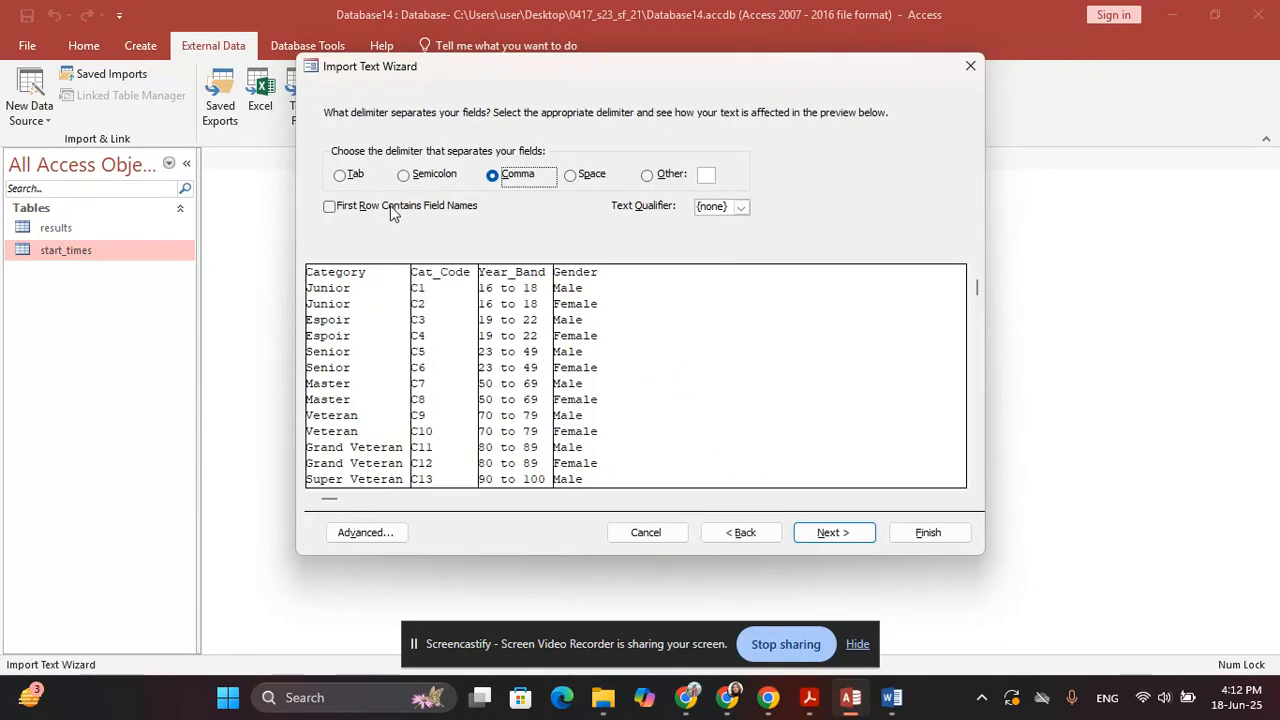
key("alt+r")
key("Return")
key("alt+Tab")
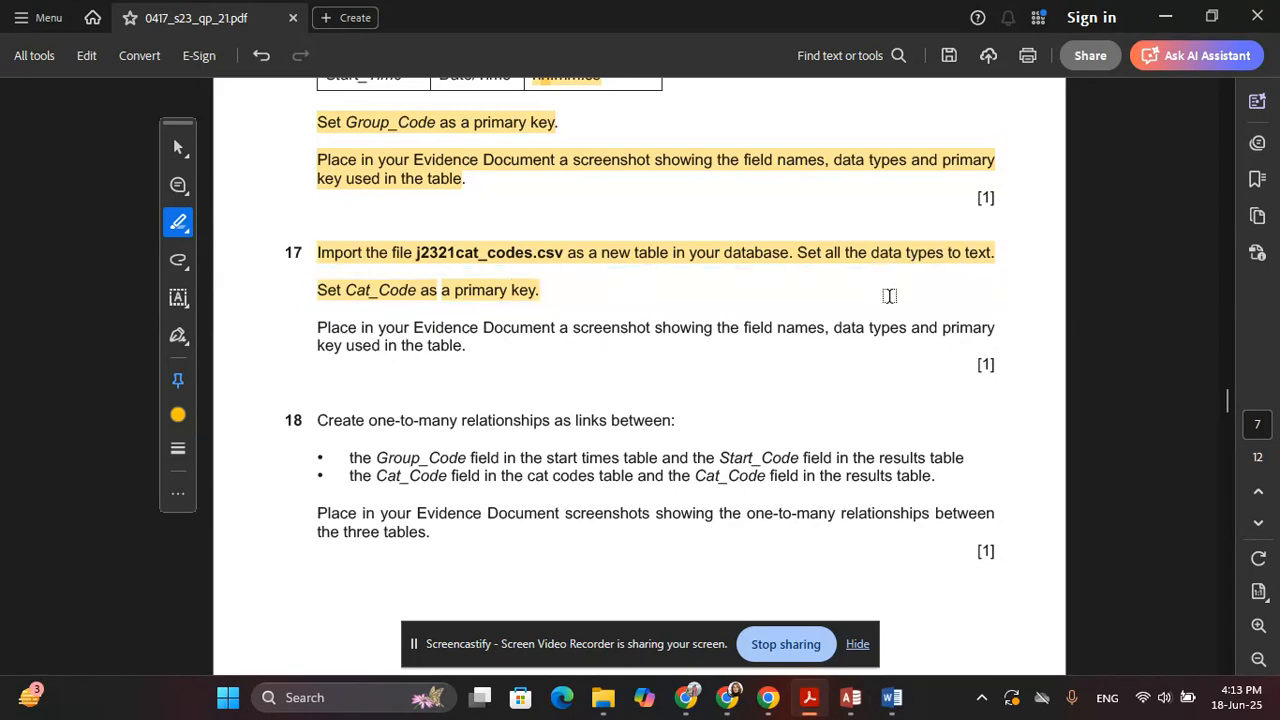
scroll(888, 294, "up", 3)
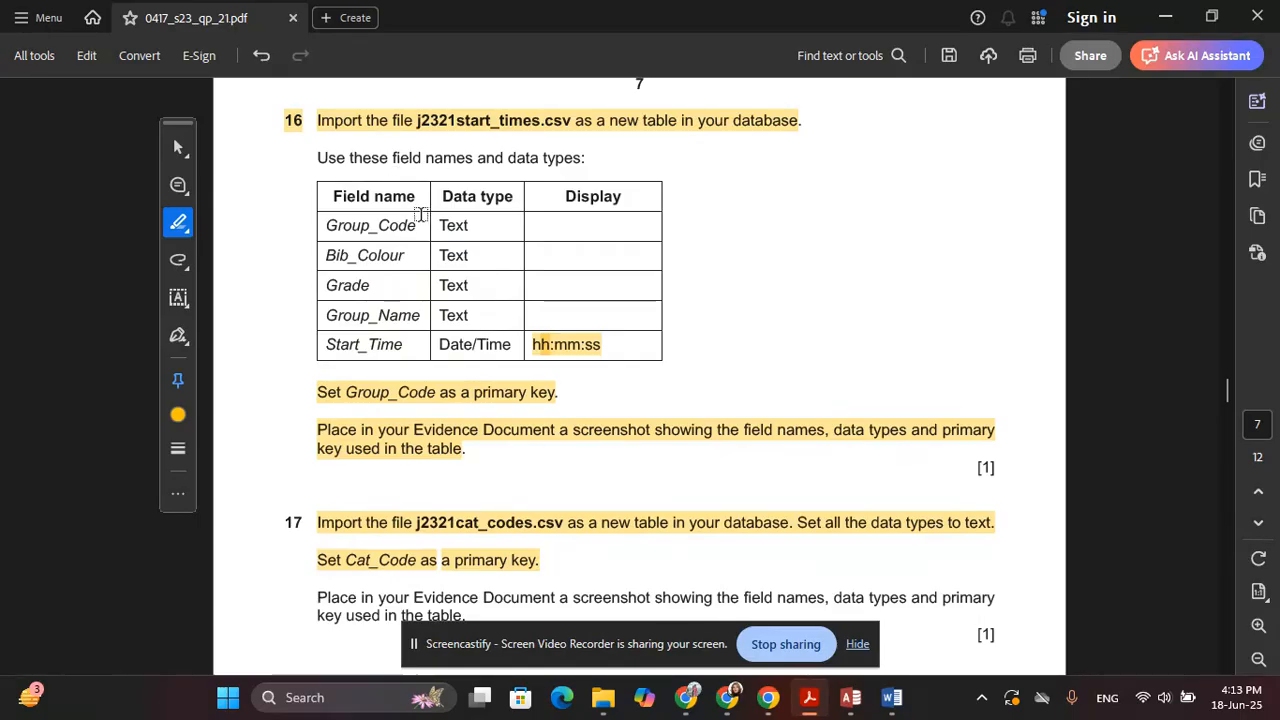
scroll(615, 307, "down", 2)
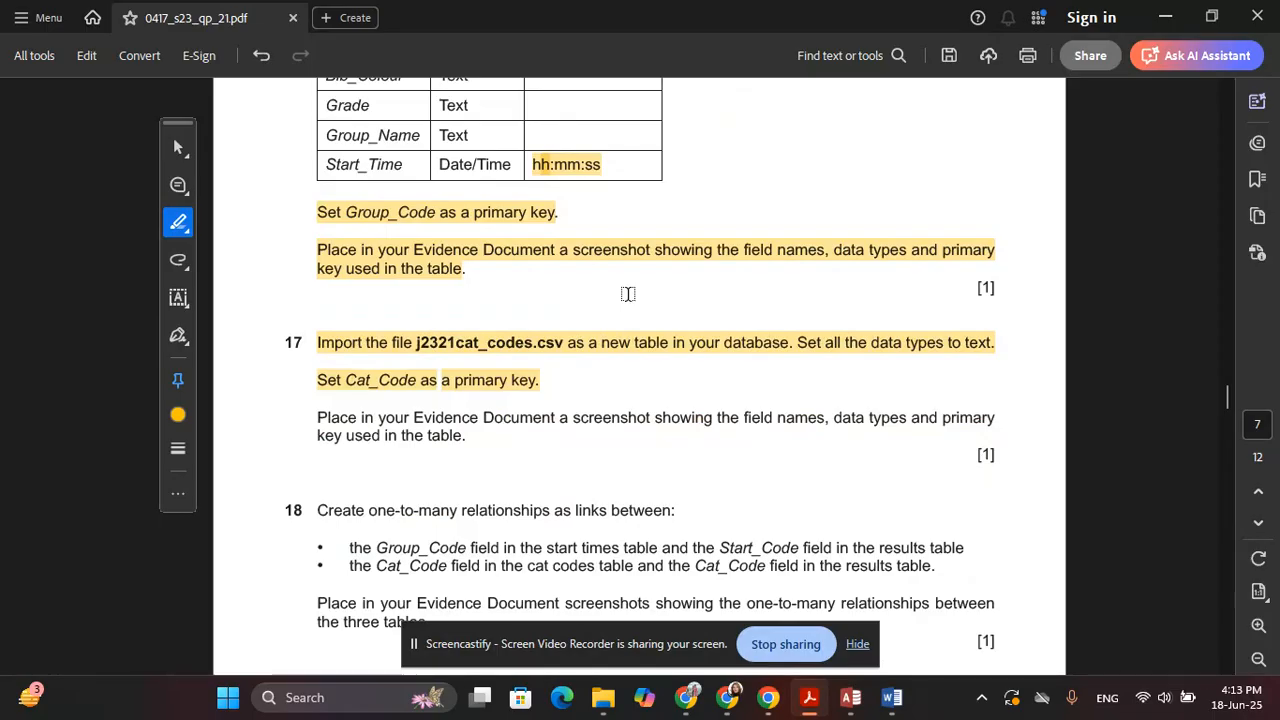
Check the advanced import specification without changes and advance to the primary key page
key("alt+Tab")
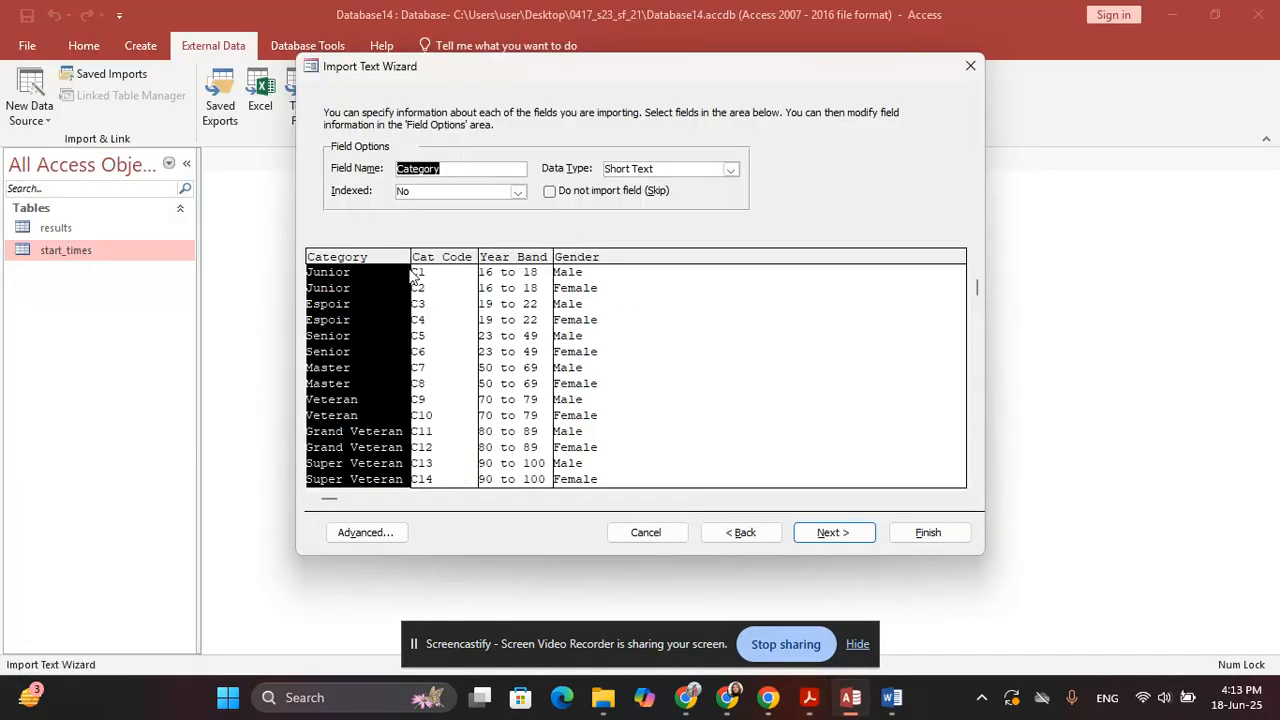
left_click(368, 532)
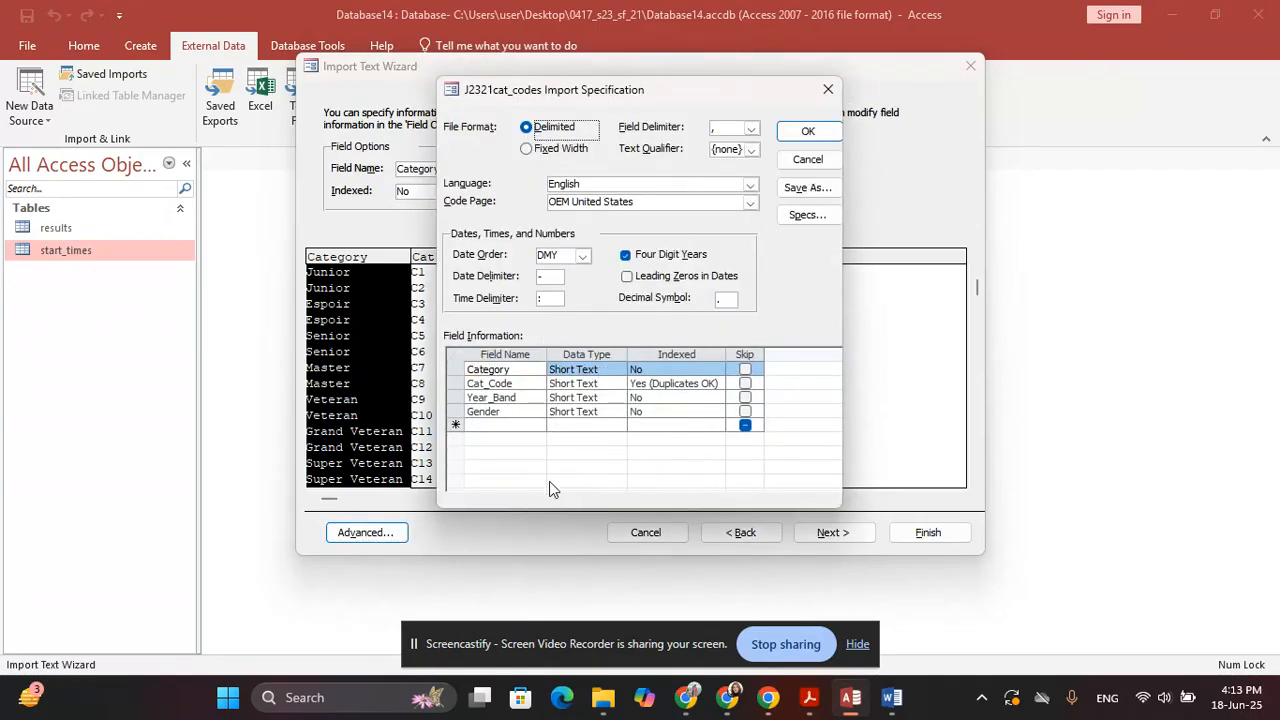
left_click(790, 158)
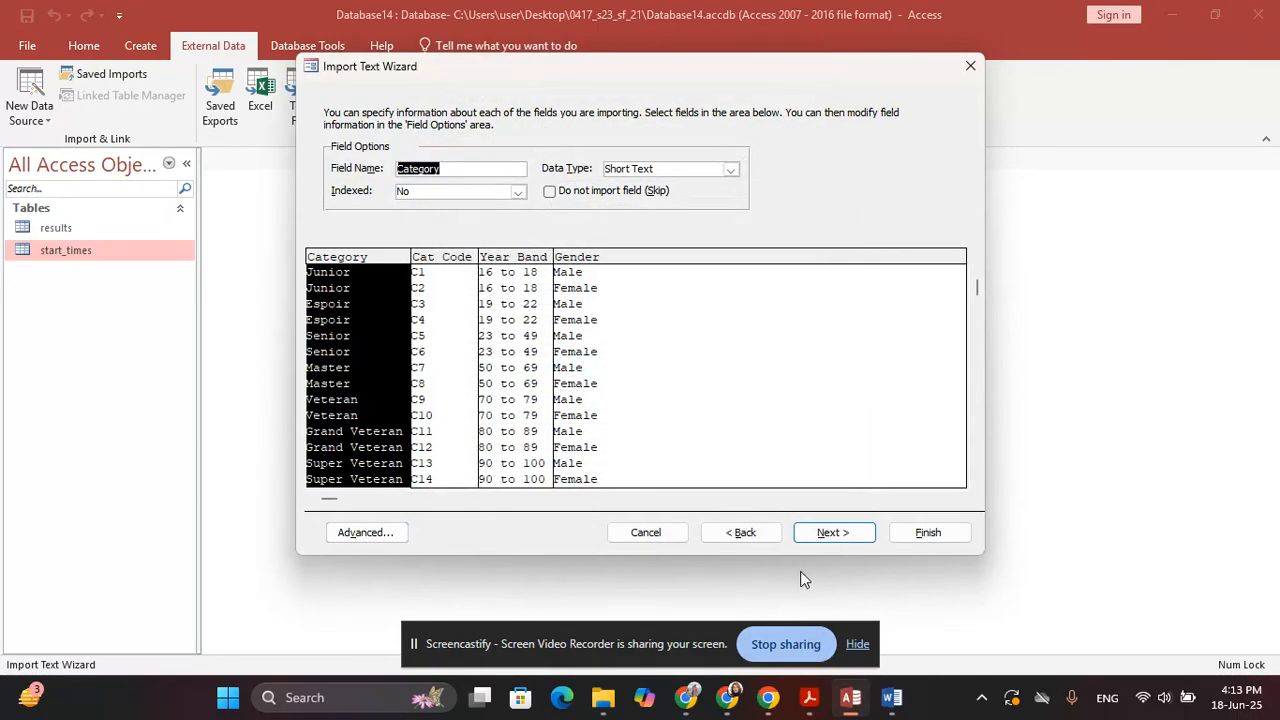
left_click(832, 532)
key("alt+Tab")
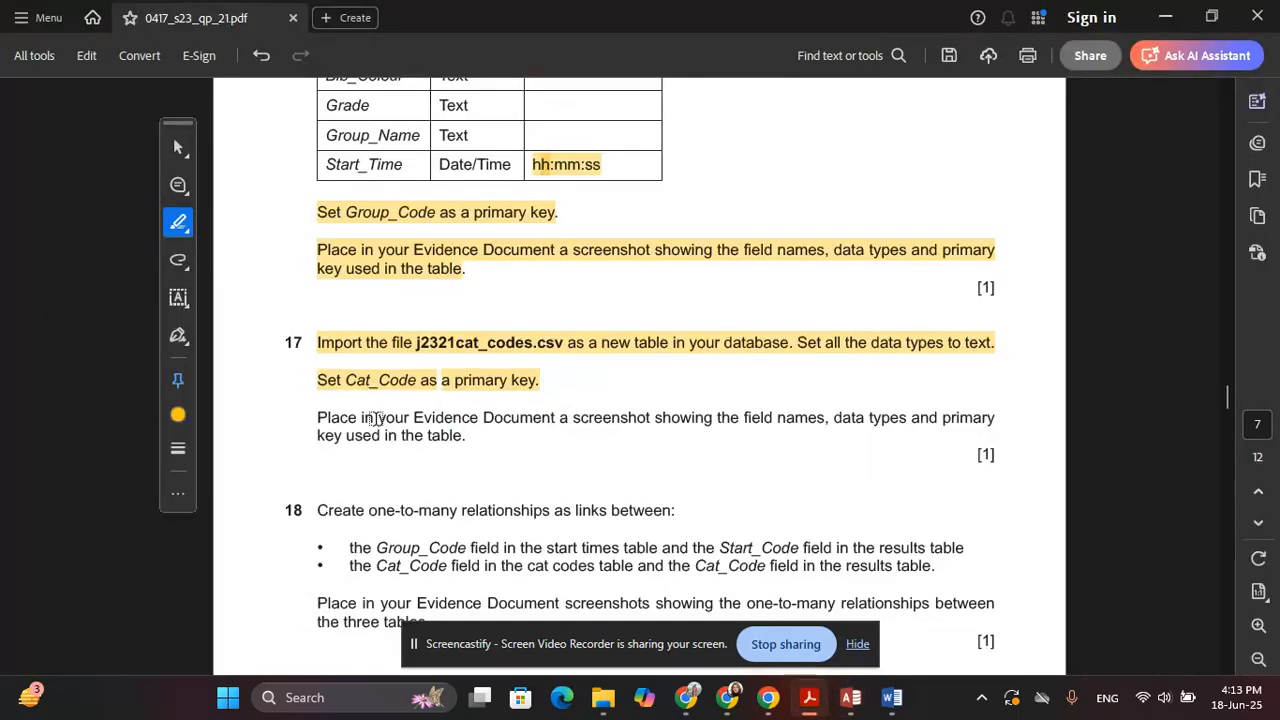
key("alt+Tab")
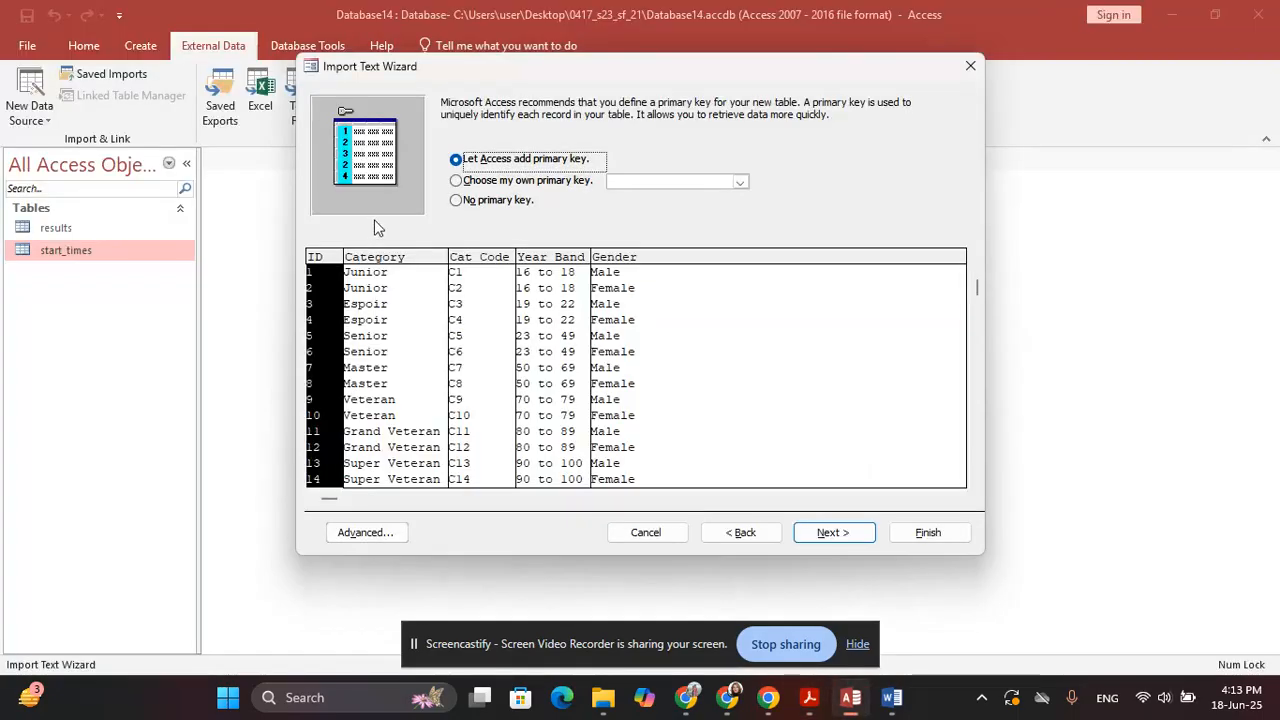
Set Cat_Code as the primary key and name the imported table cat_codes
left_click(540, 182)
left_click(437, 295)
left_click(832, 532)
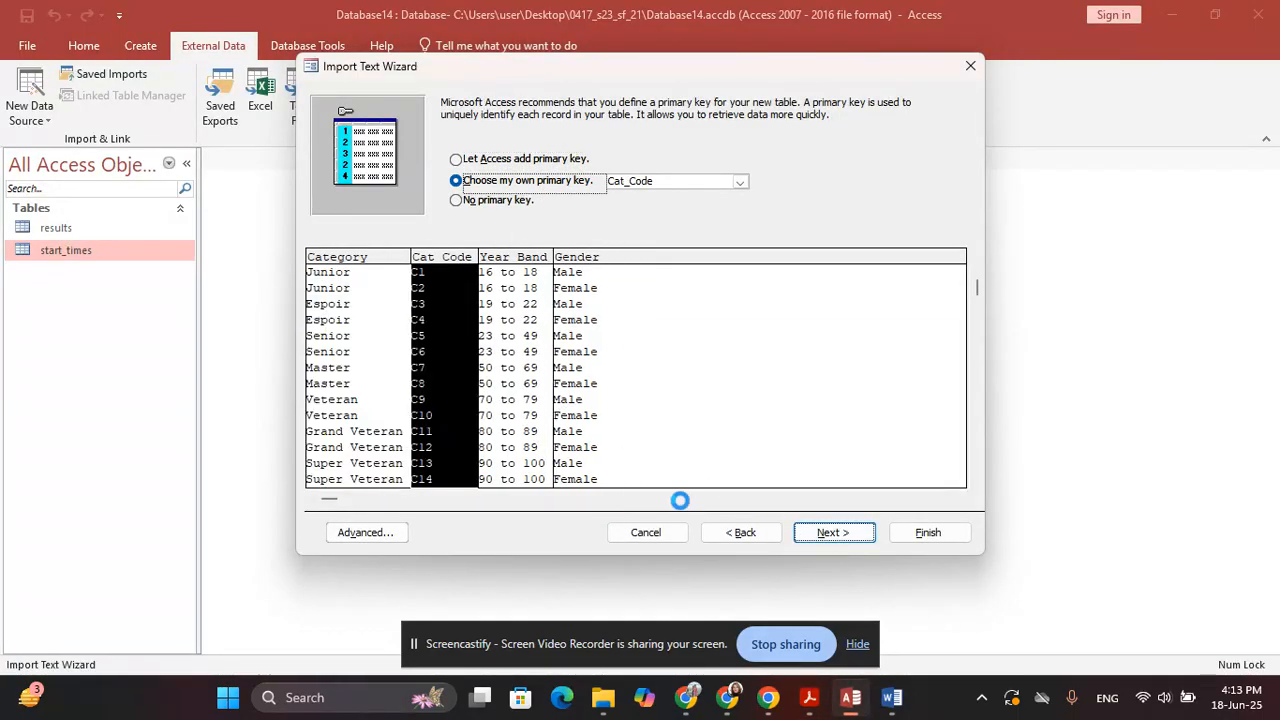
left_click(465, 213)
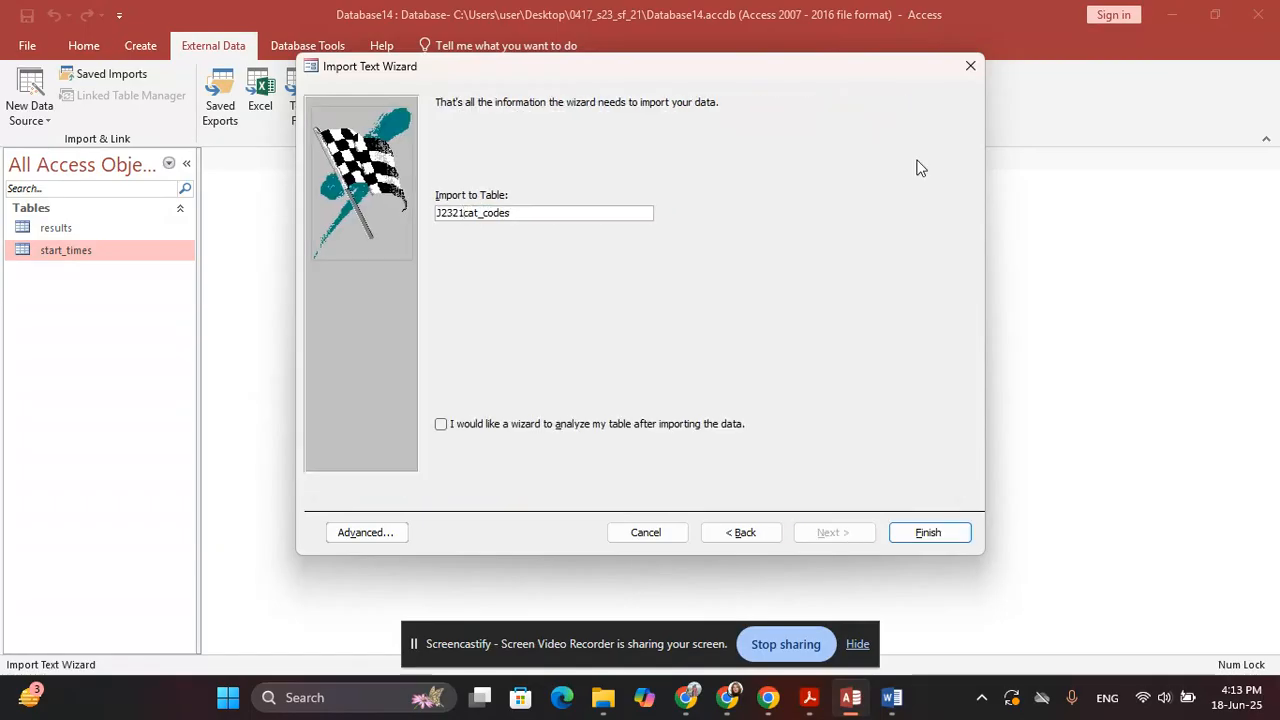
key("BackSpace")
key("BackSpace")
key("BackSpace")
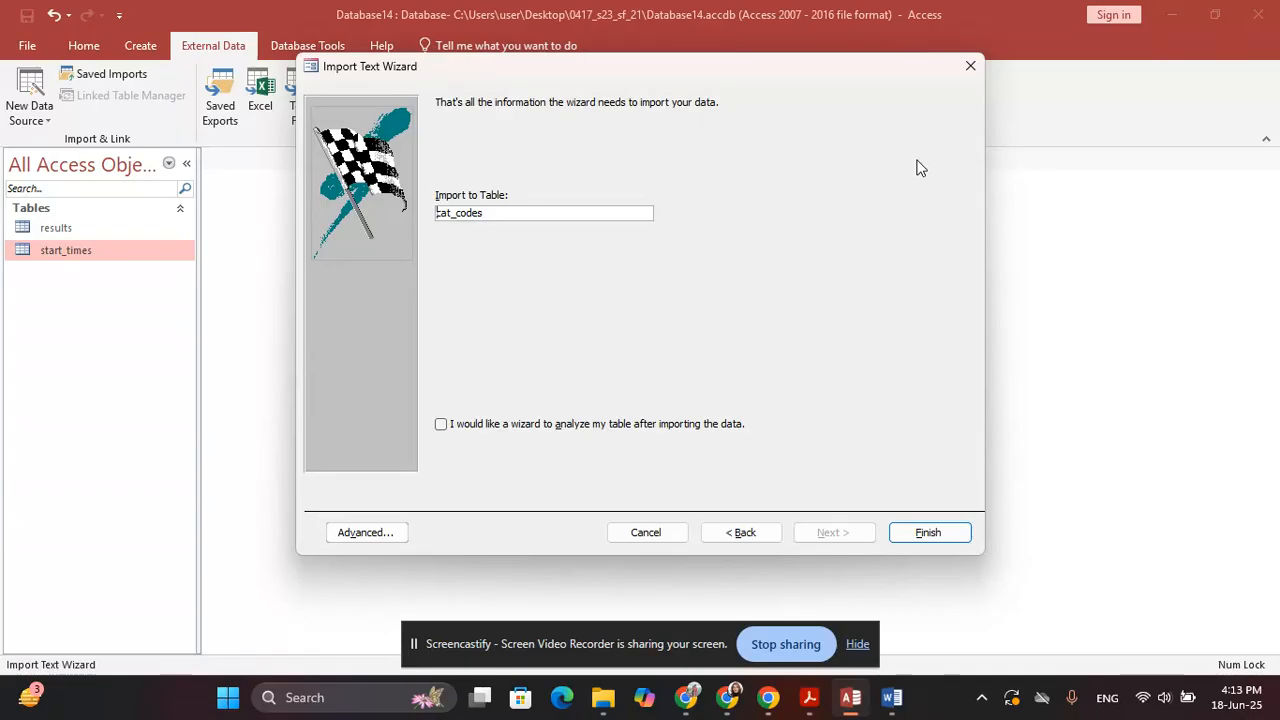
key("Return")
Finish the cat_codes import without saving the import steps
key("alt+Tab")
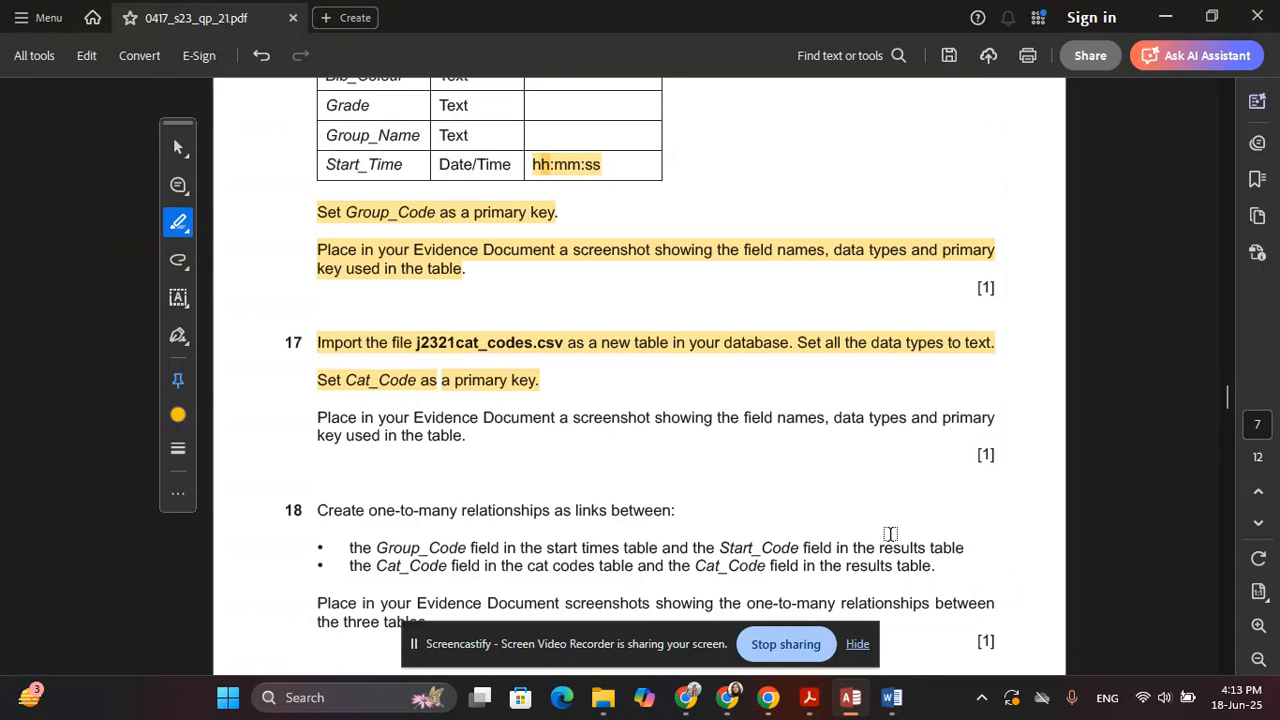
scroll(445, 358, "down", 3)
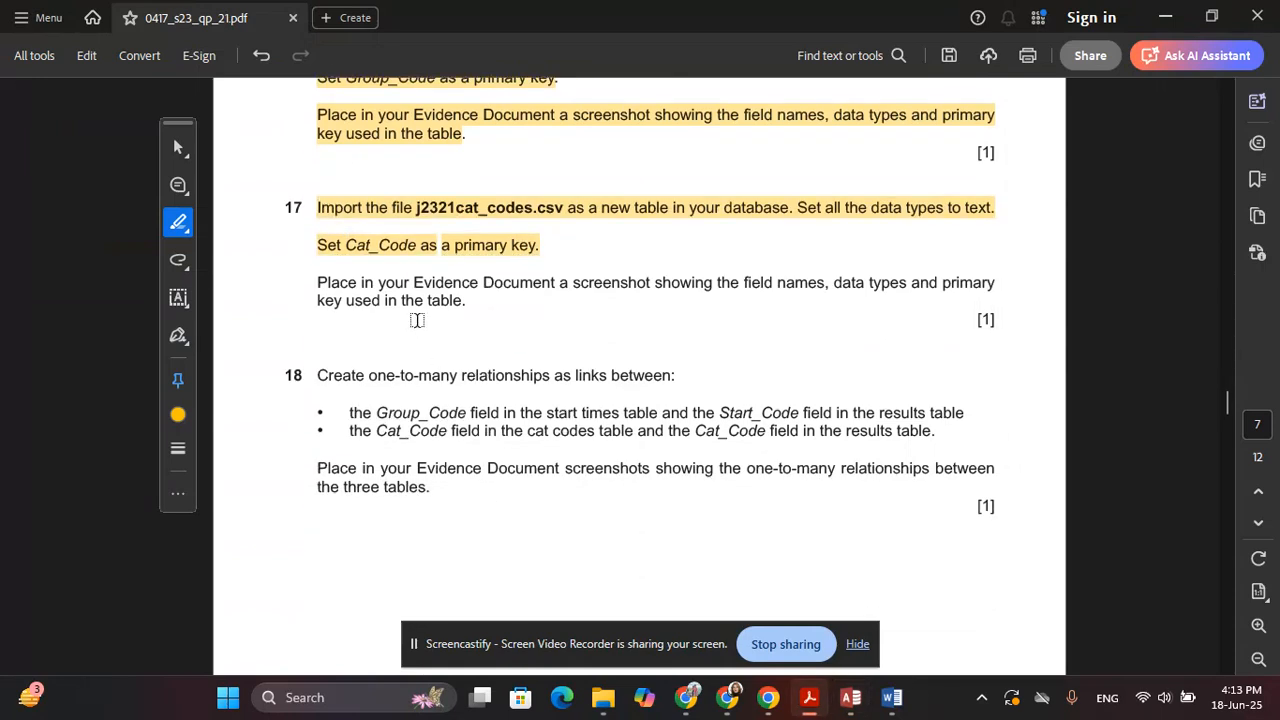
key("alt+Tab")
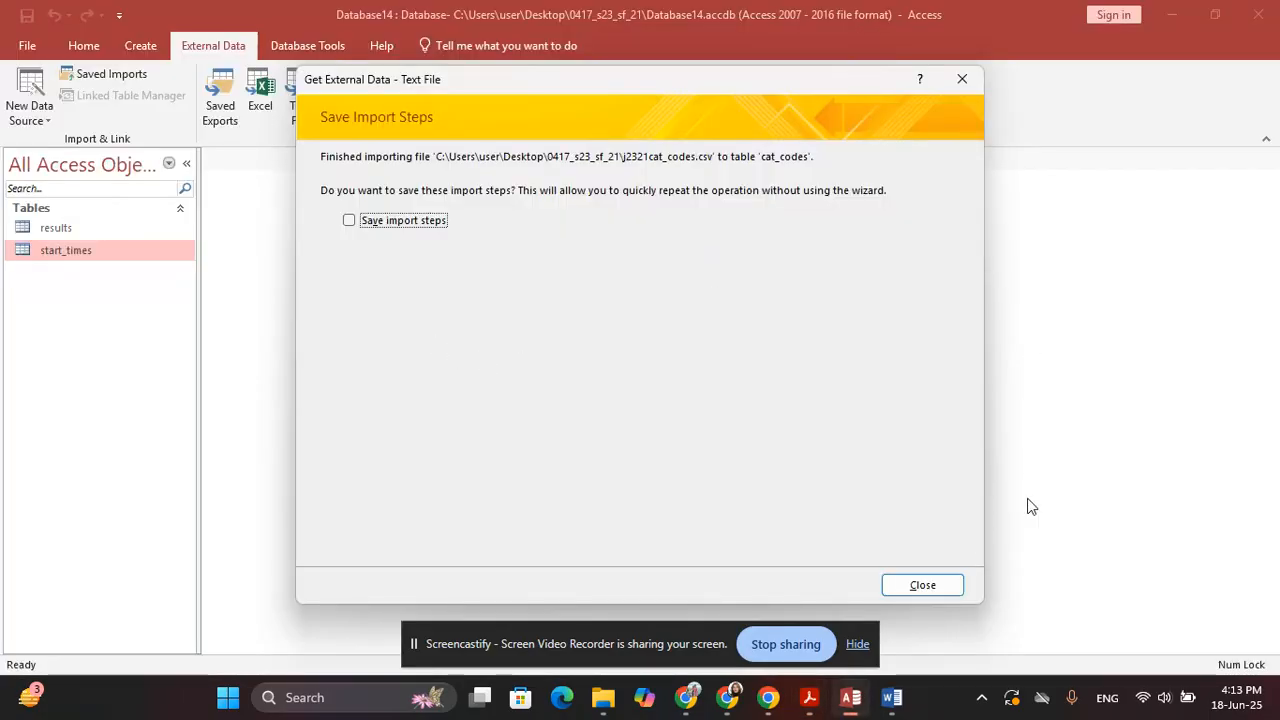
left_click(922, 585)
left_click(50, 236)
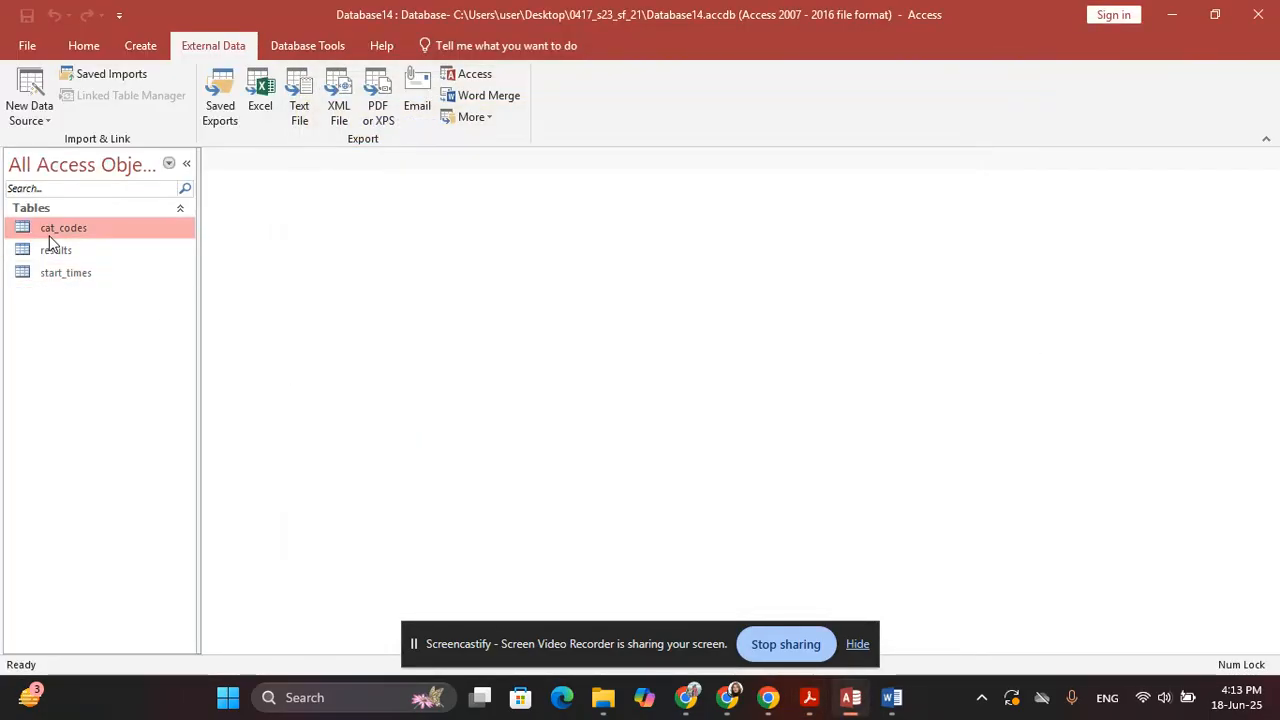
Open cat_codes in Design View and snip its field names and types
right_click(50, 237)
left_click(100, 268)
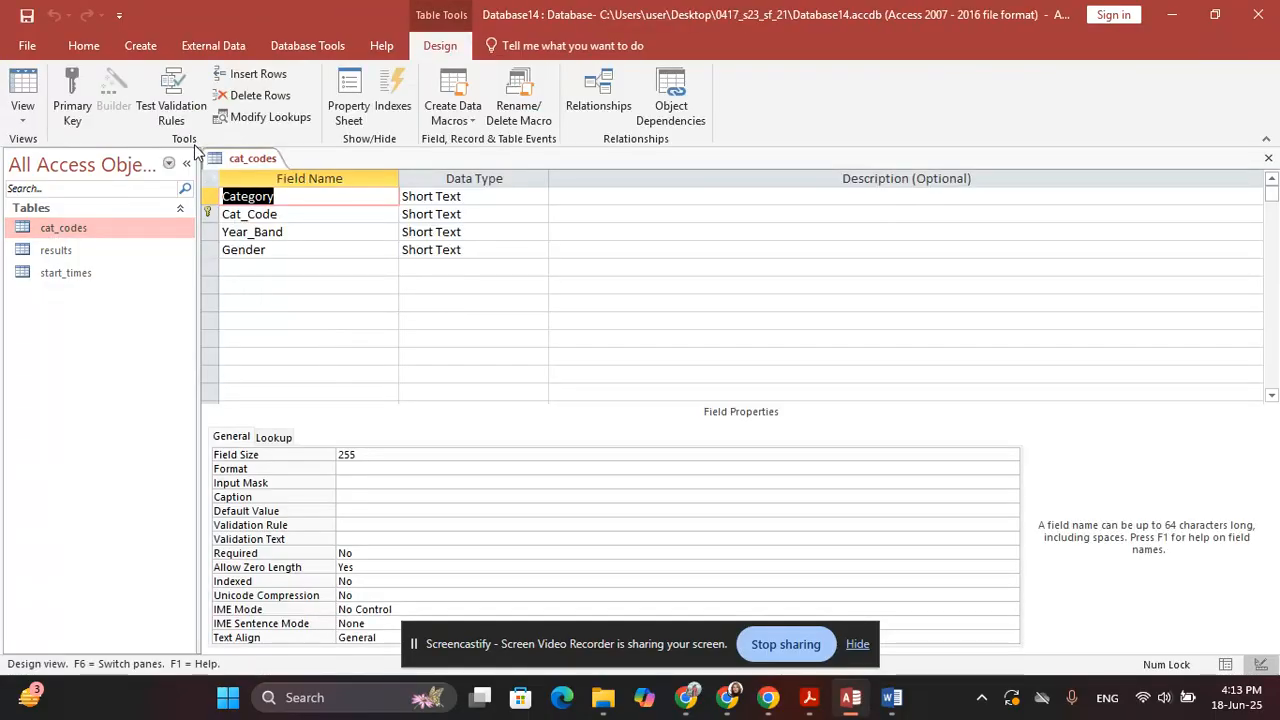
key("super+shift+s")
left_click_drag(199, 146, 550, 274)
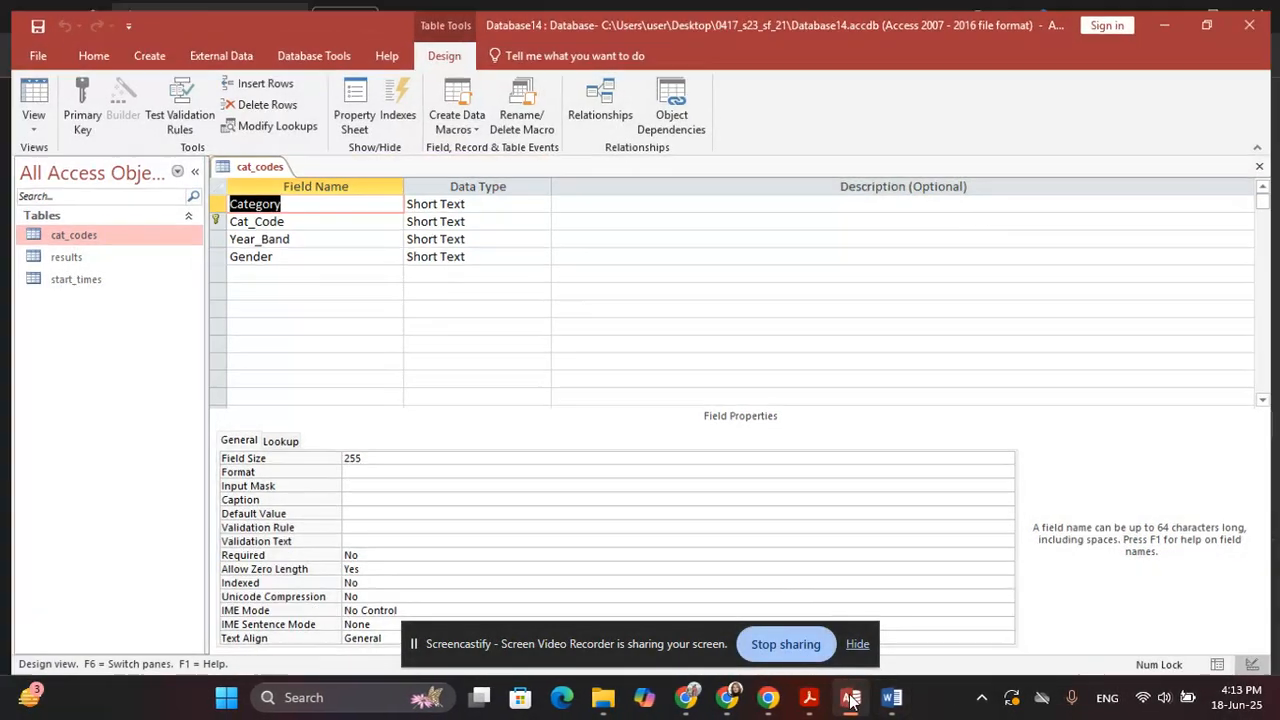
left_click(809, 697)
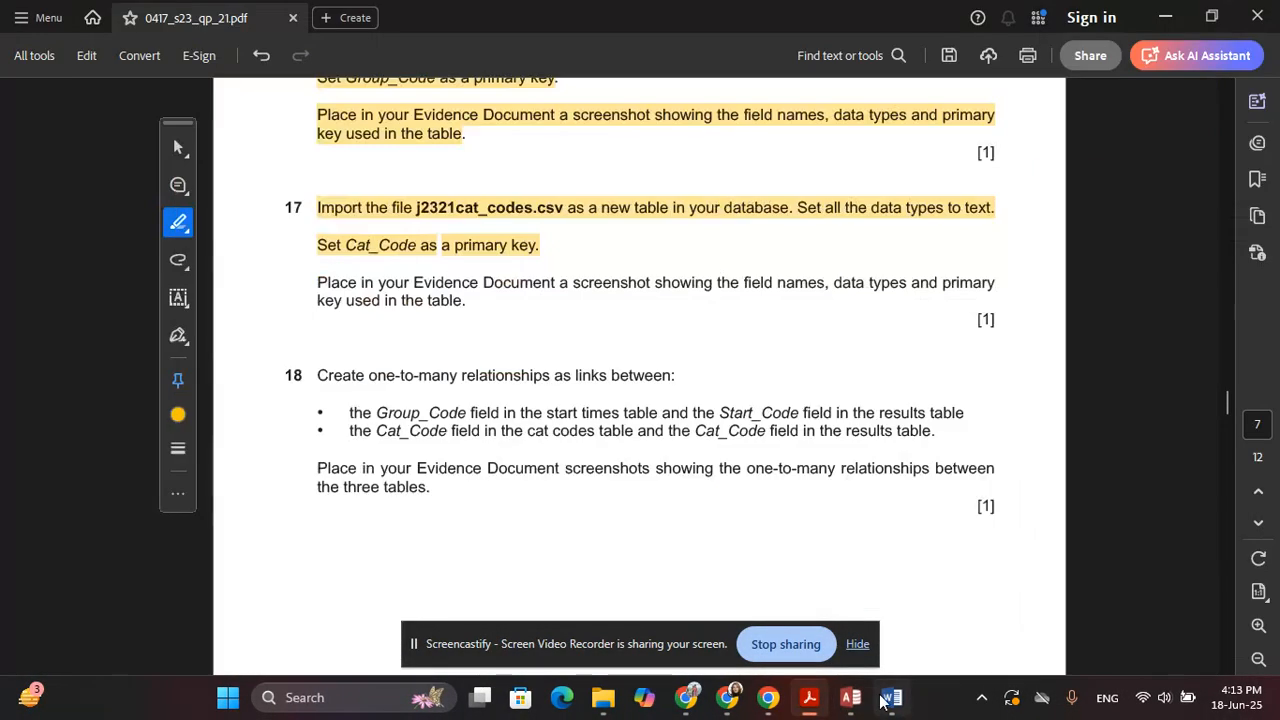
Paste the cat_codes design screenshot under Step 17 evidence in Word
left_click(890, 698)
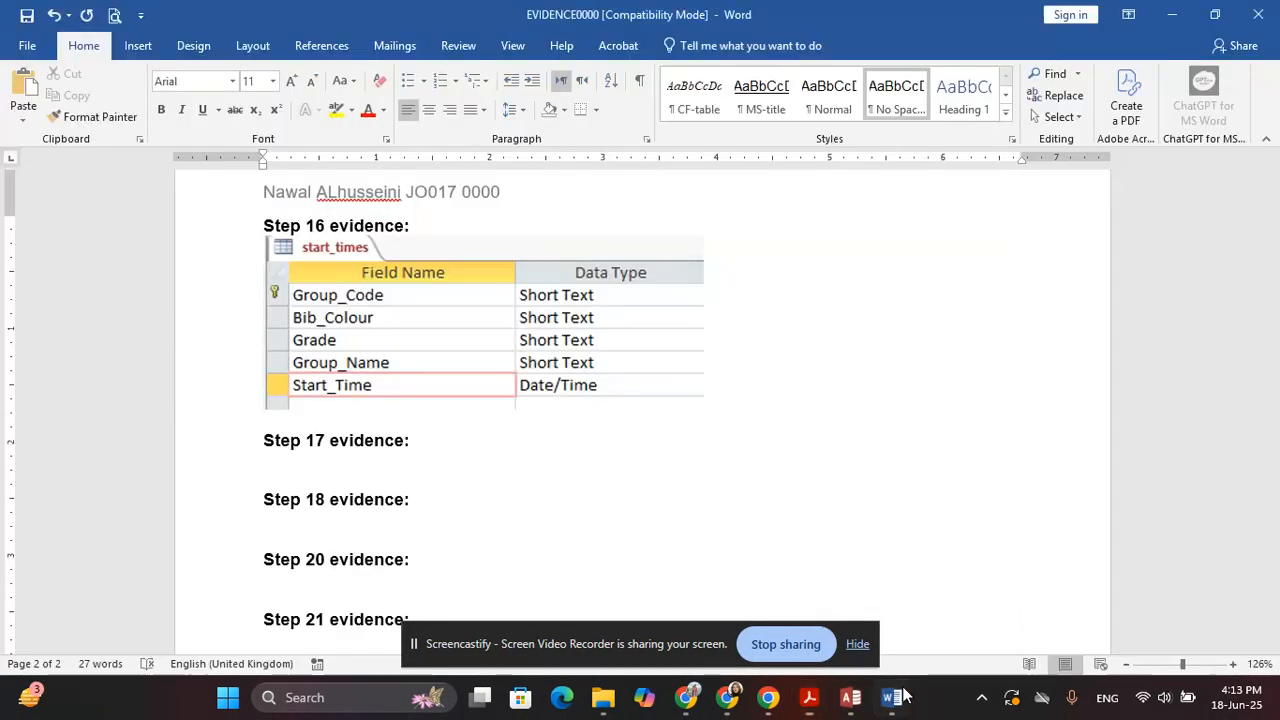
left_click(287, 462)
key("ctrl+v")
scroll(423, 546, "down", 5)
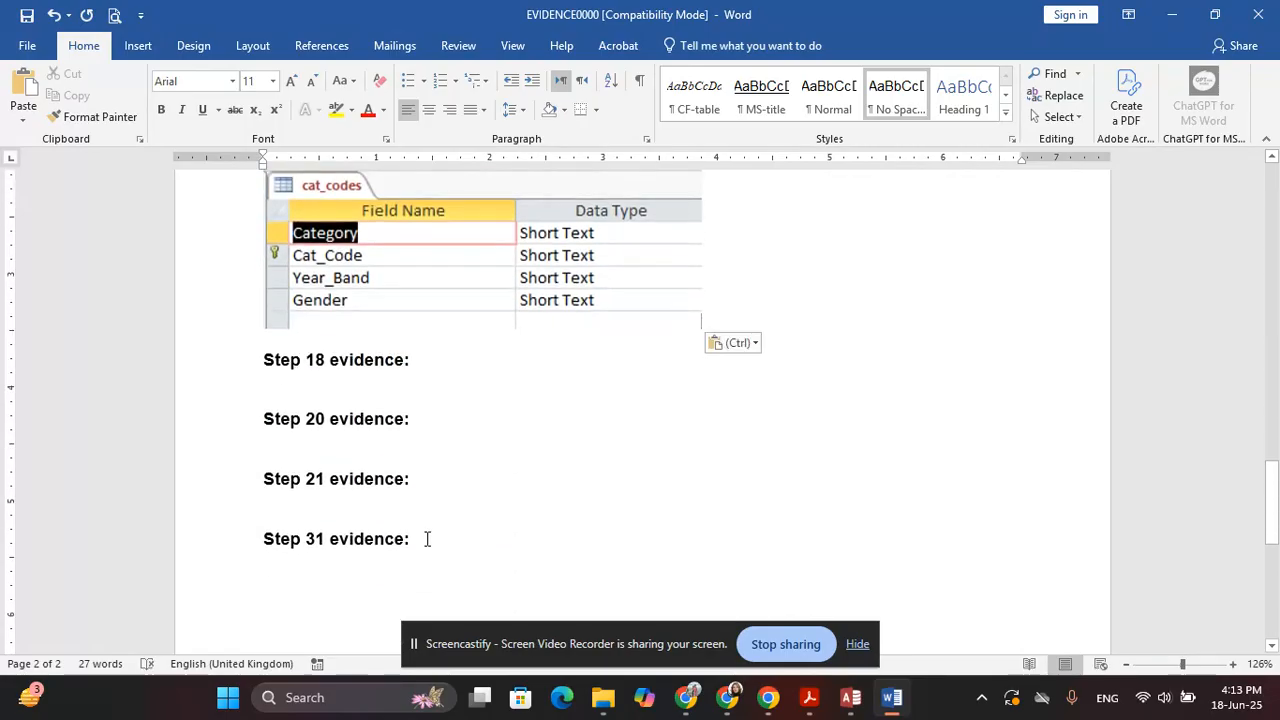
Highlight question 18's relationship instruction, then close the cat_codes design in Access
left_click(850, 698)
left_click(809, 698)
scroll(537, 383, "down", 2)
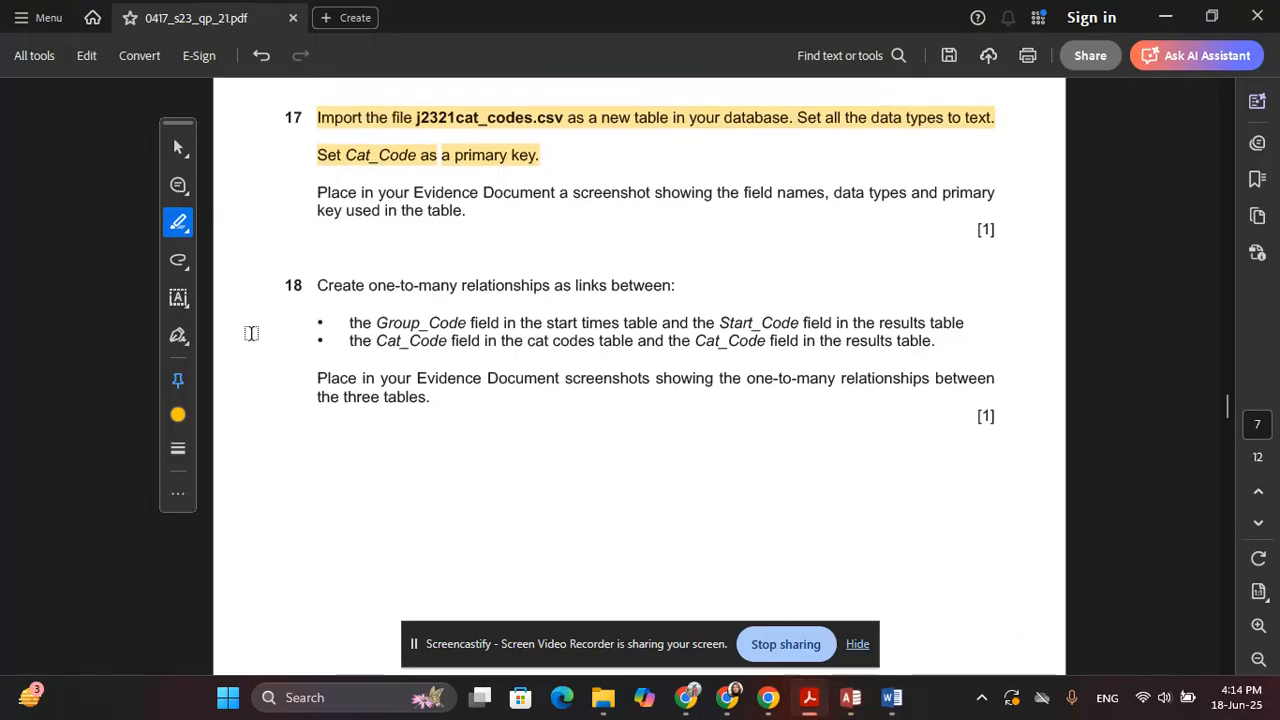
left_click_drag(317, 286, 964, 326)
key("alt+Tab")
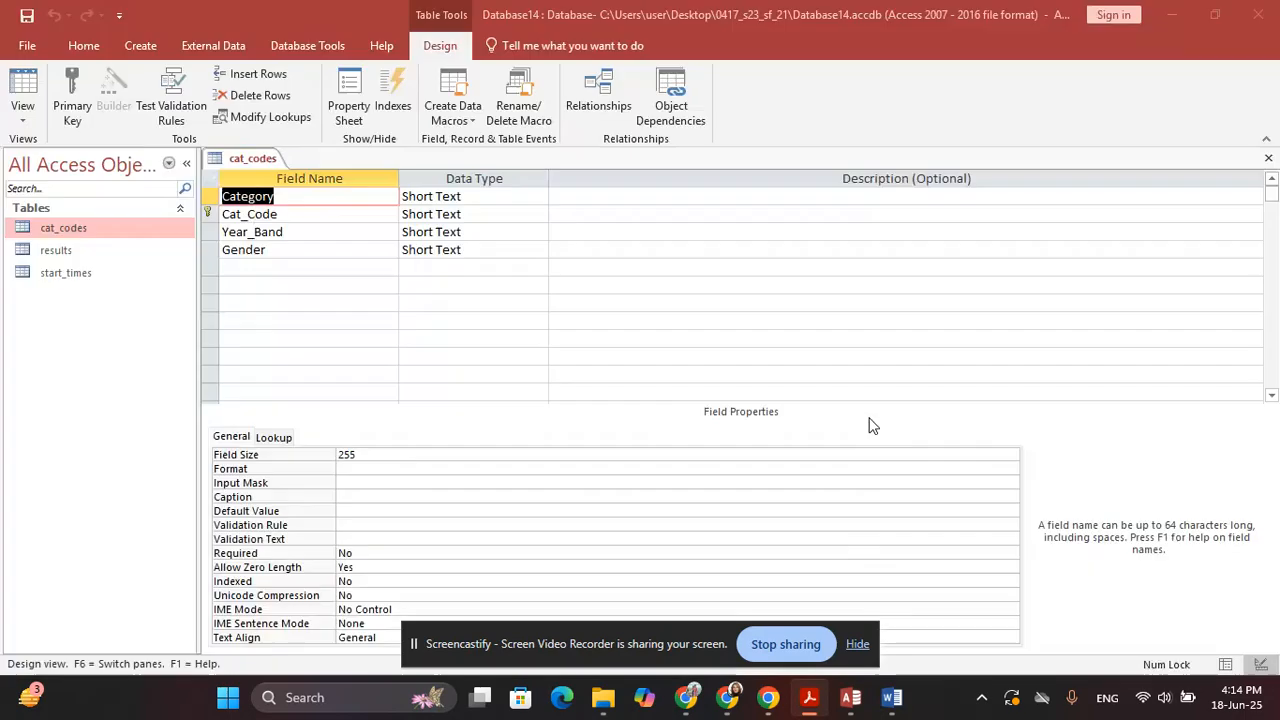
left_click(1264, 157)
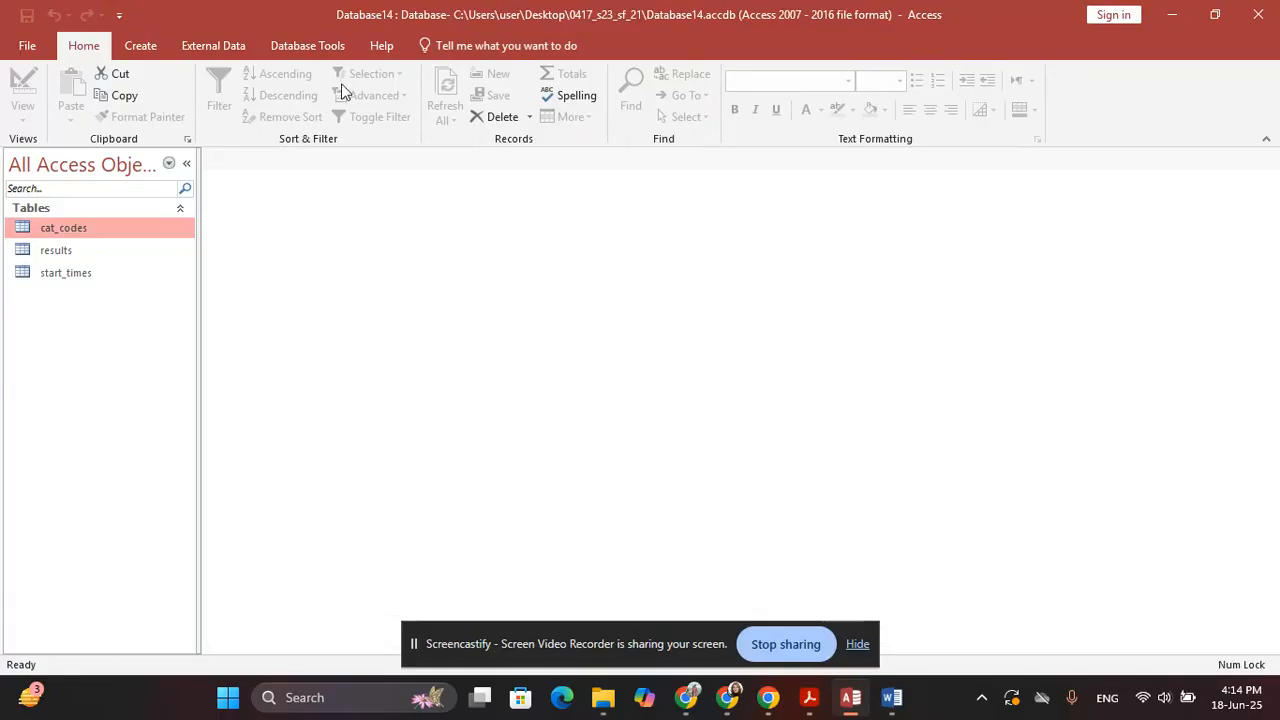
Add cat_codes, results and start_times to the Relationships window and enlarge results
left_click(307, 45)
left_click(218, 115)
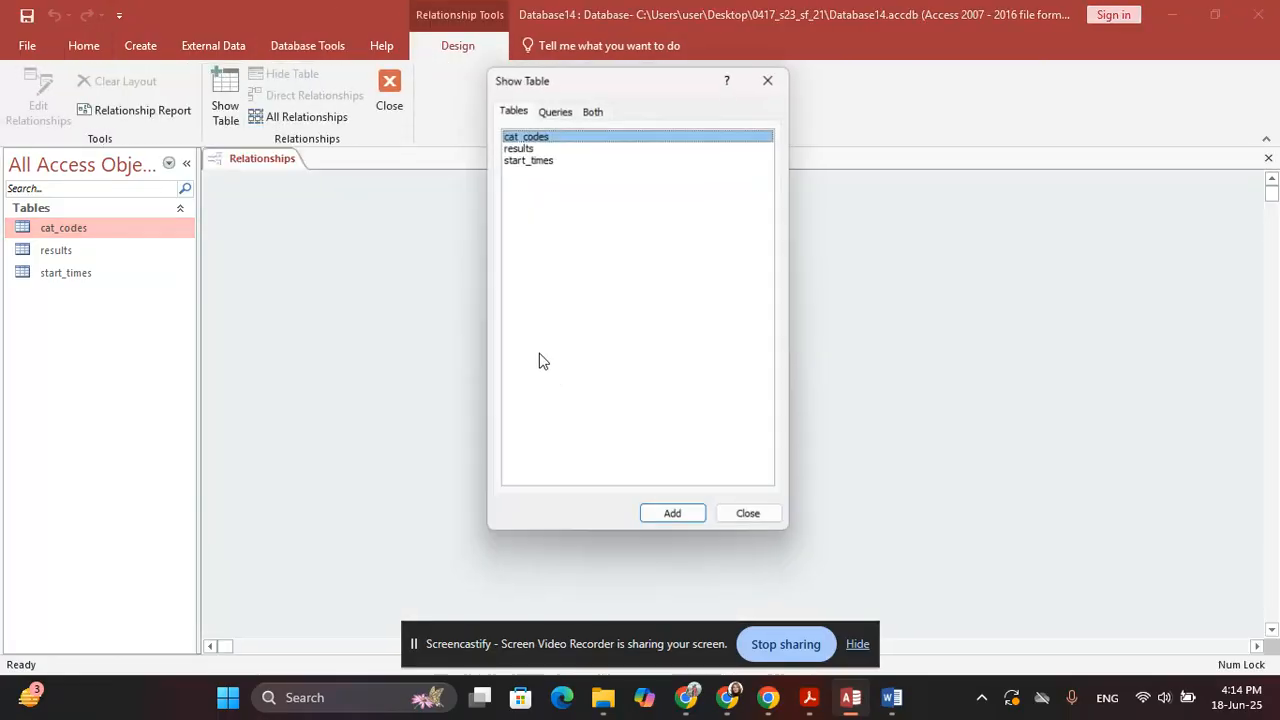
left_click_drag(540, 357, 551, 5)
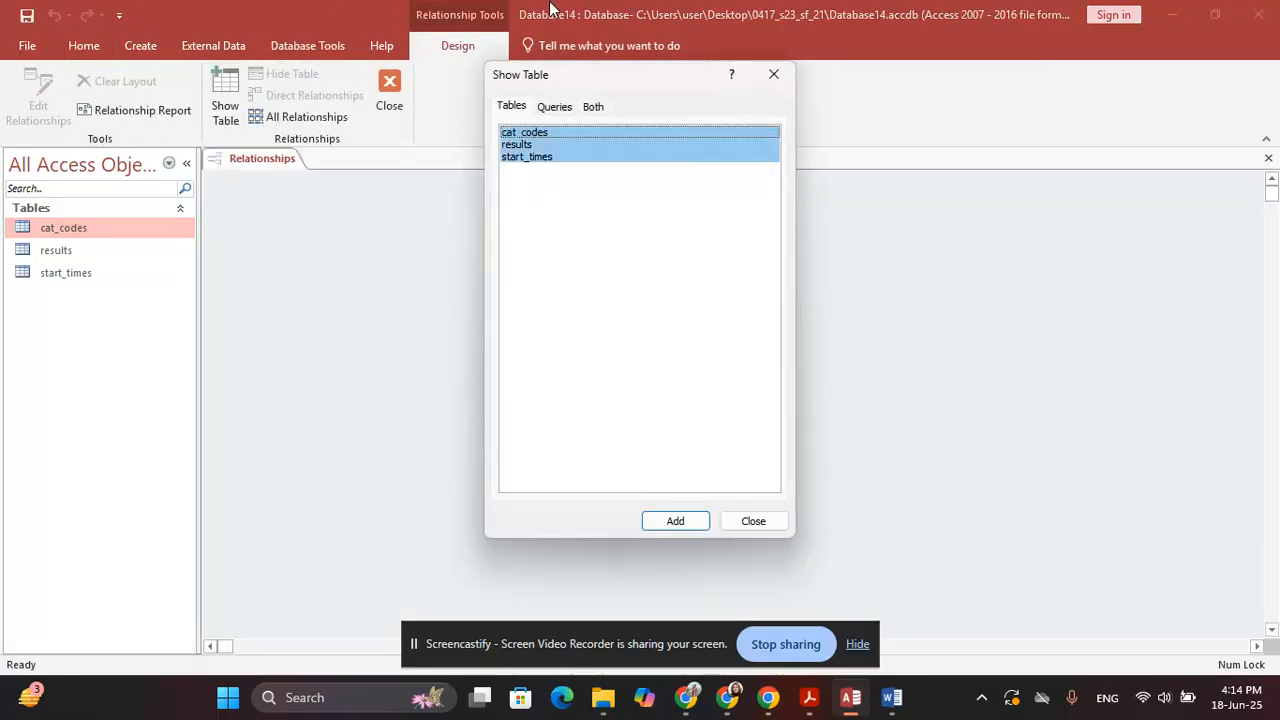
left_click(674, 521)
left_click(757, 521)
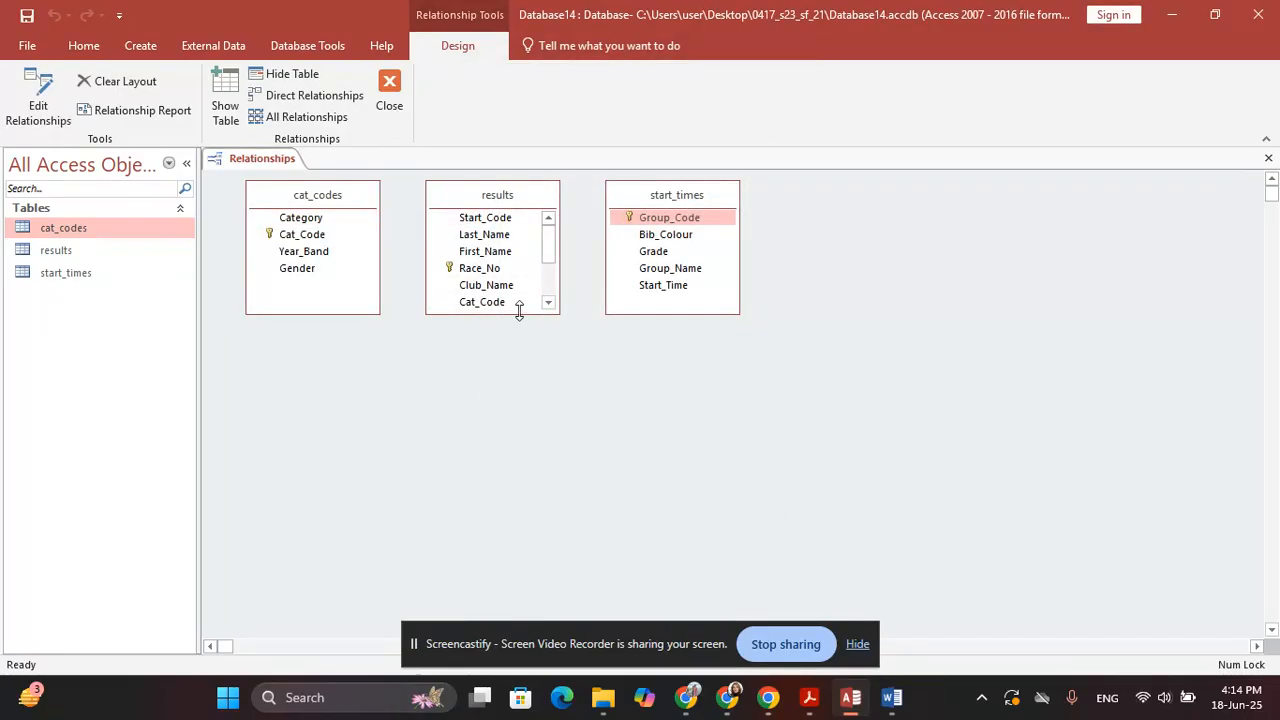
left_click_drag(523, 314, 532, 415)
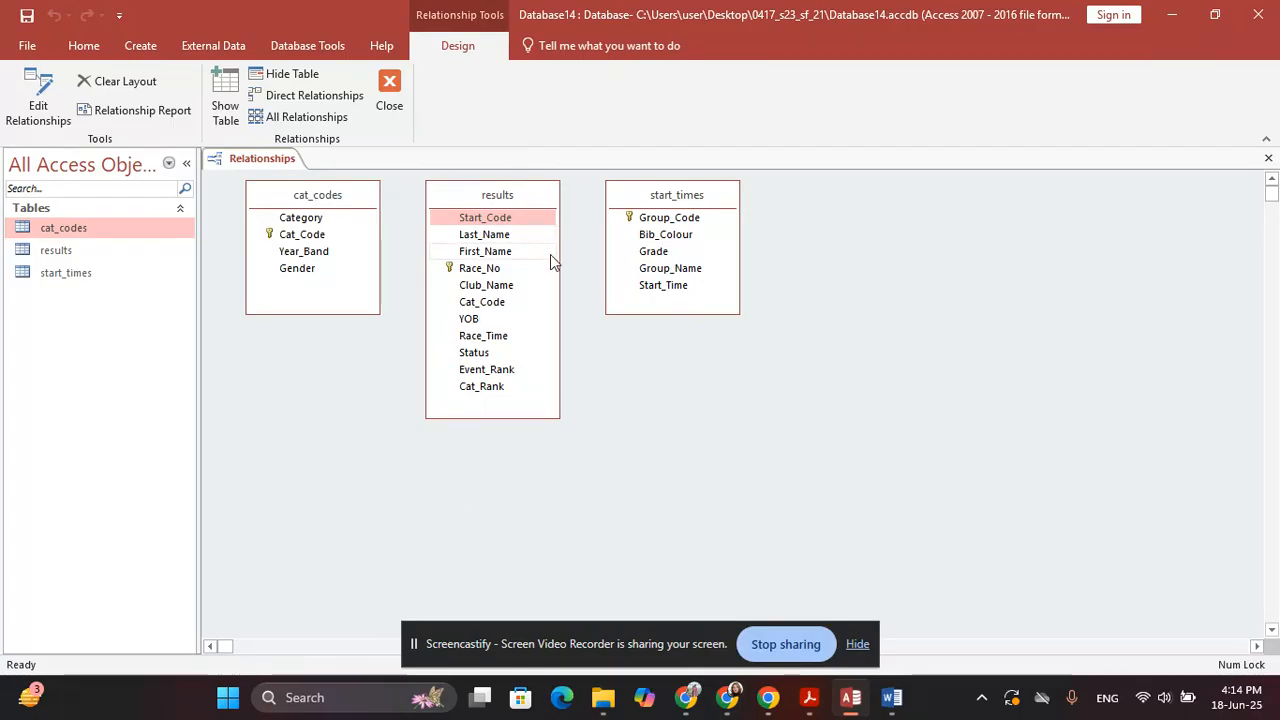
Link start_times Group_Code to results Start_Code in a one-to-many relationship
key("alt+Tab")
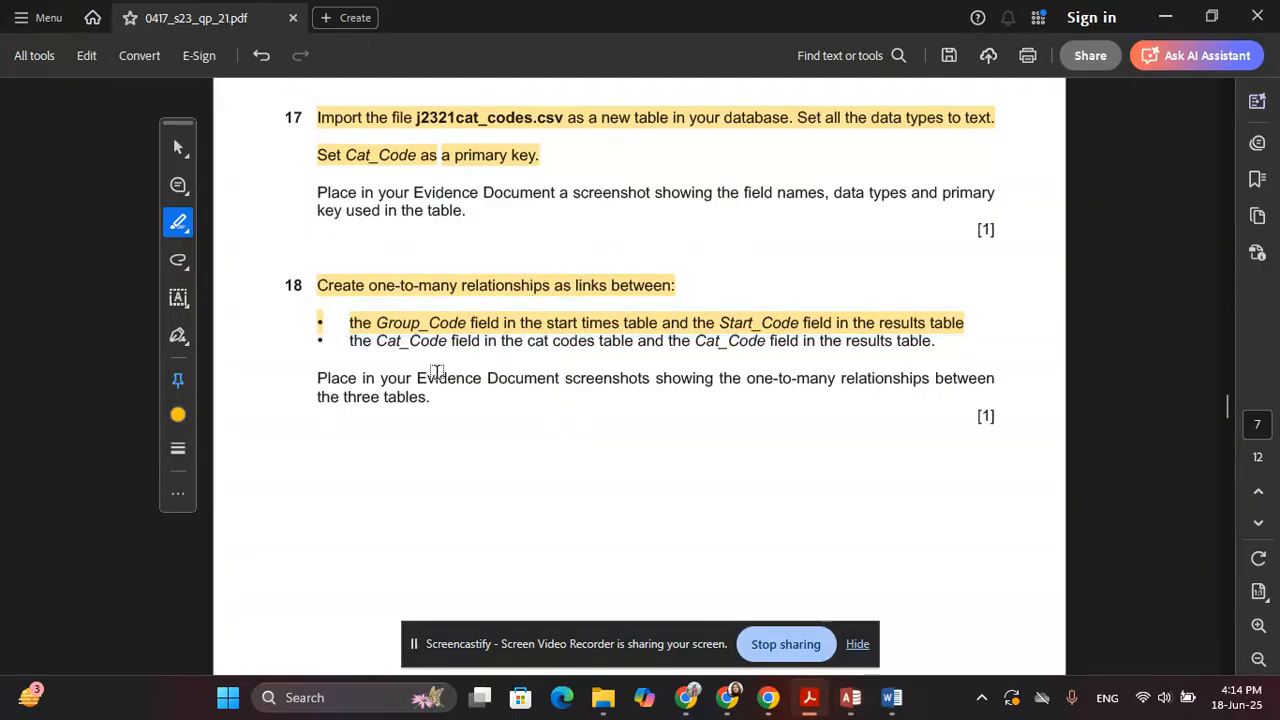
key("alt+Tab")
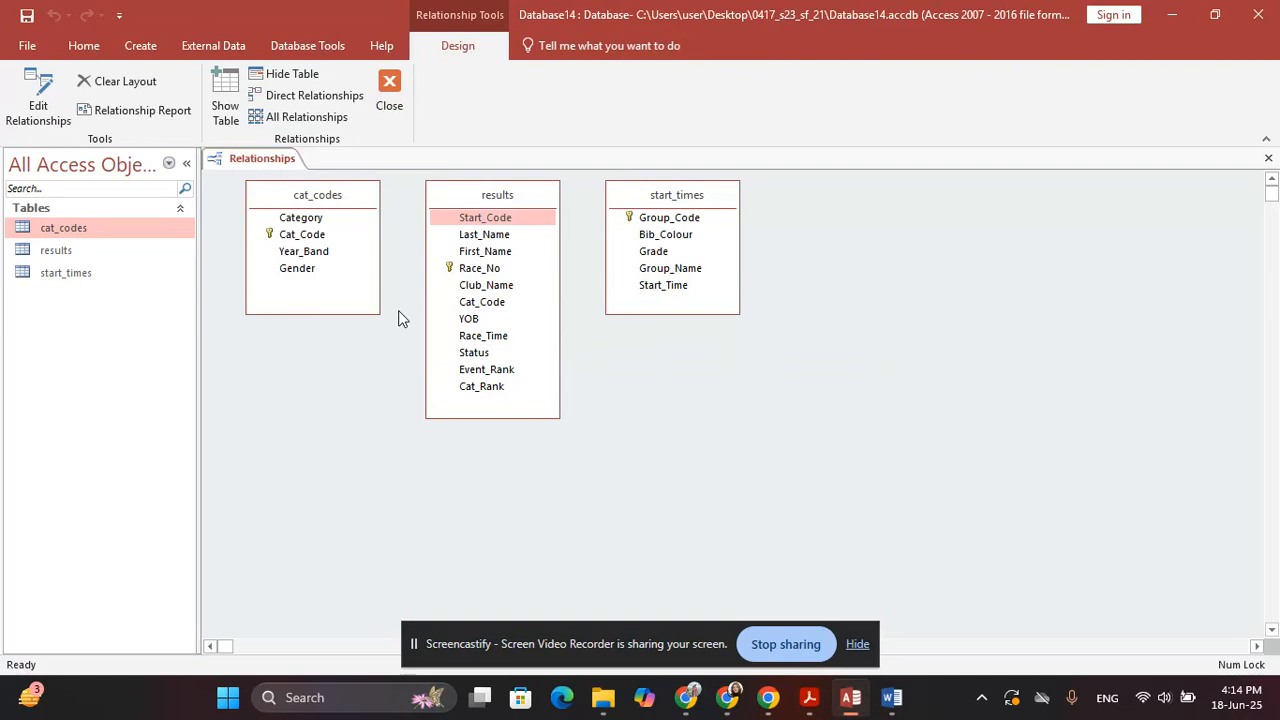
left_click(685, 218)
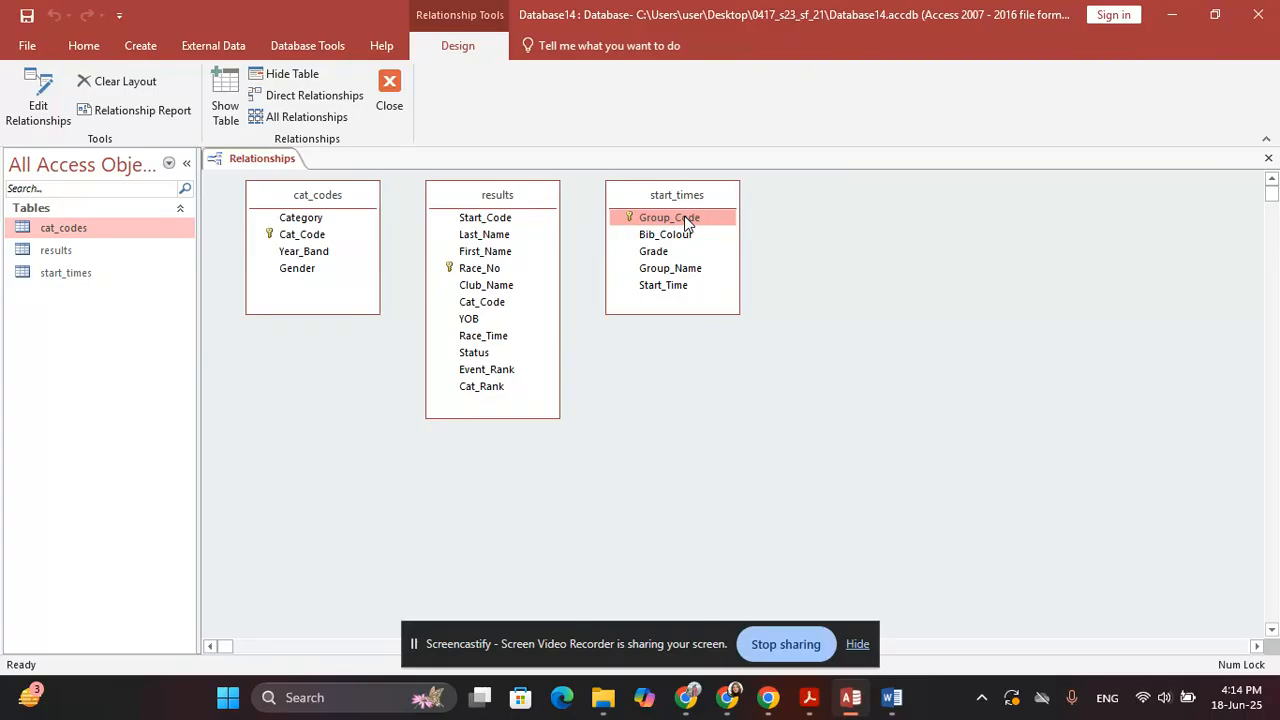
left_click_drag(685, 222, 500, 226)
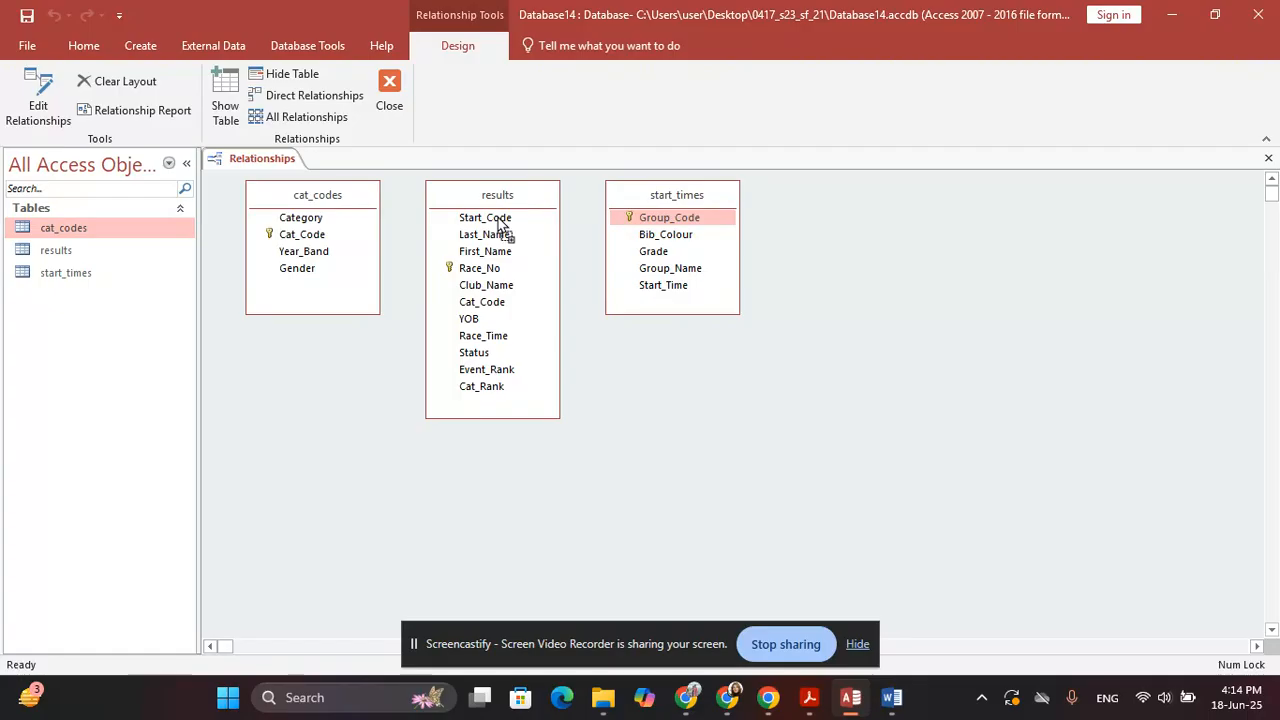
left_click_drag(500, 226, 500, 226)
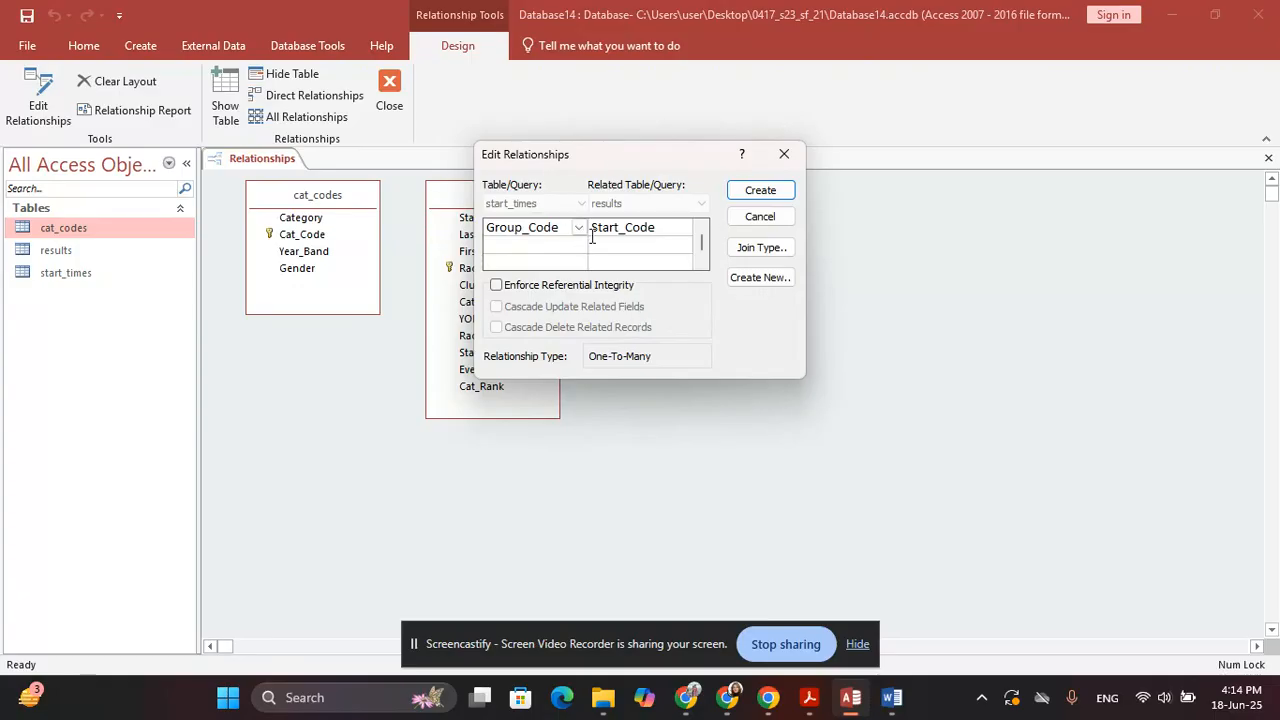
left_click(752, 196)
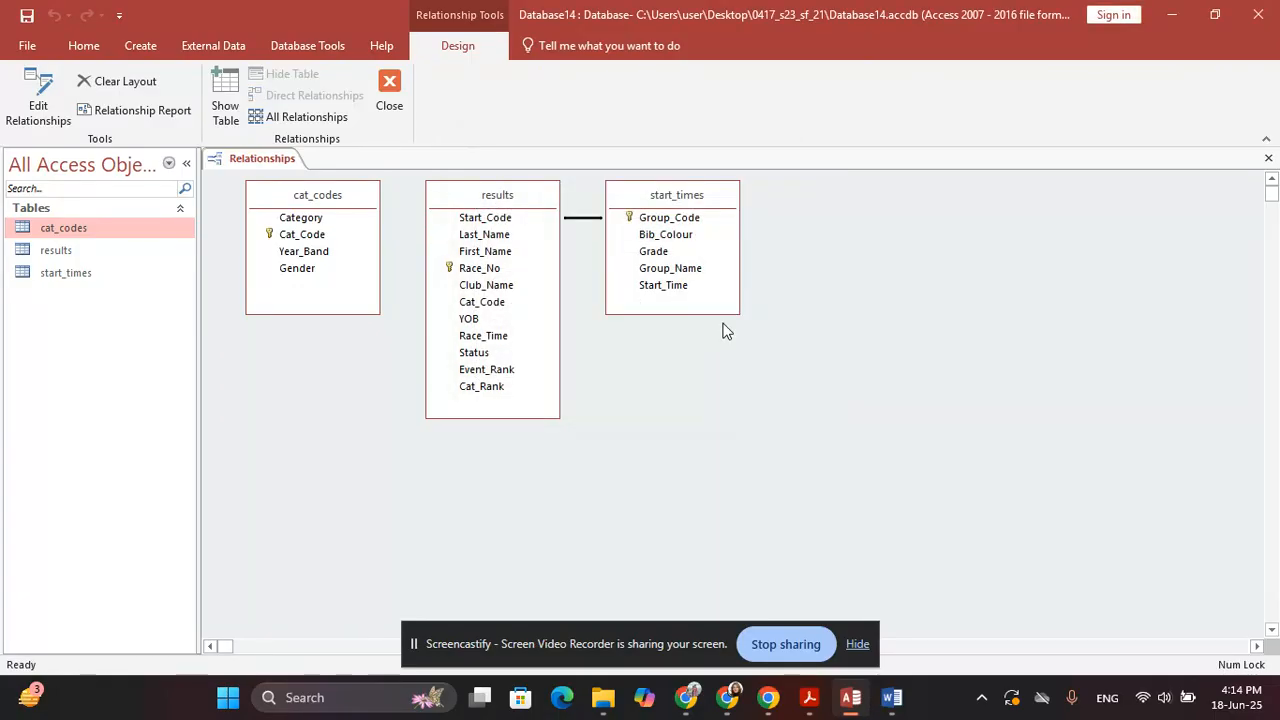
key("alt+Tab")
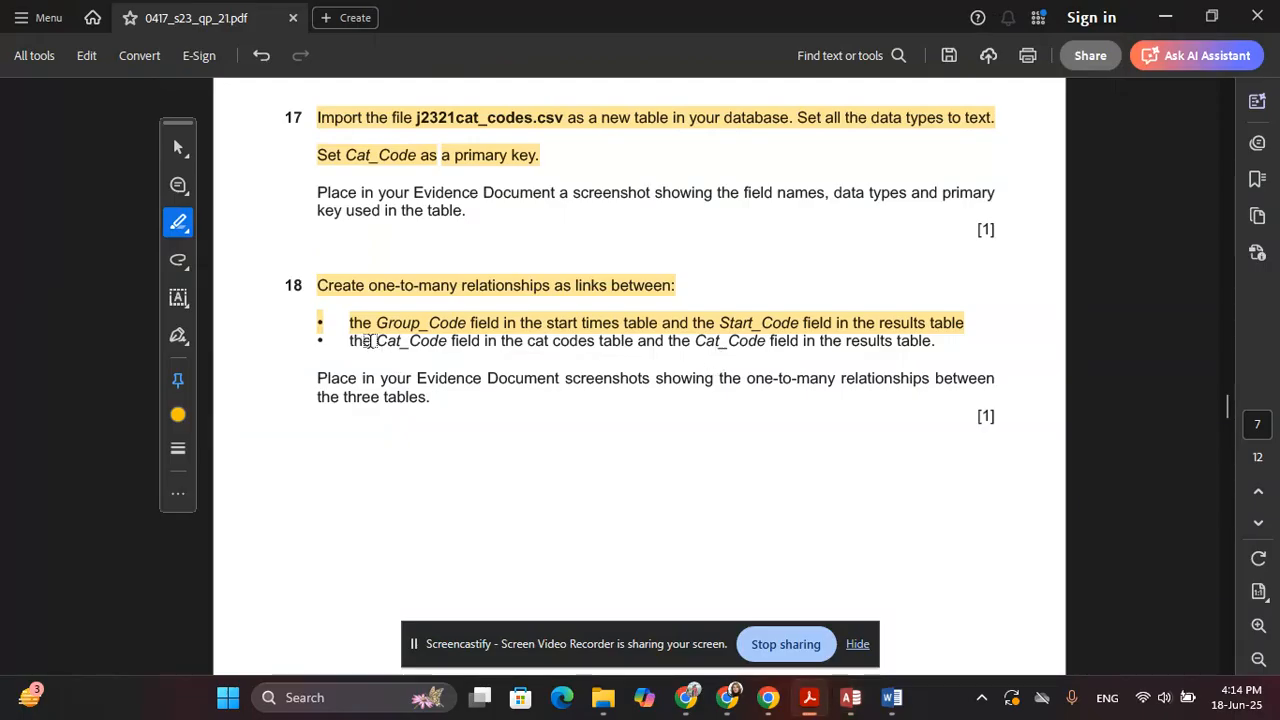
Join cat_codes Cat_Code to results Cat_Code in a one-to-many relationship
left_click_drag(370, 341, 936, 343)
key("alt+Tab")
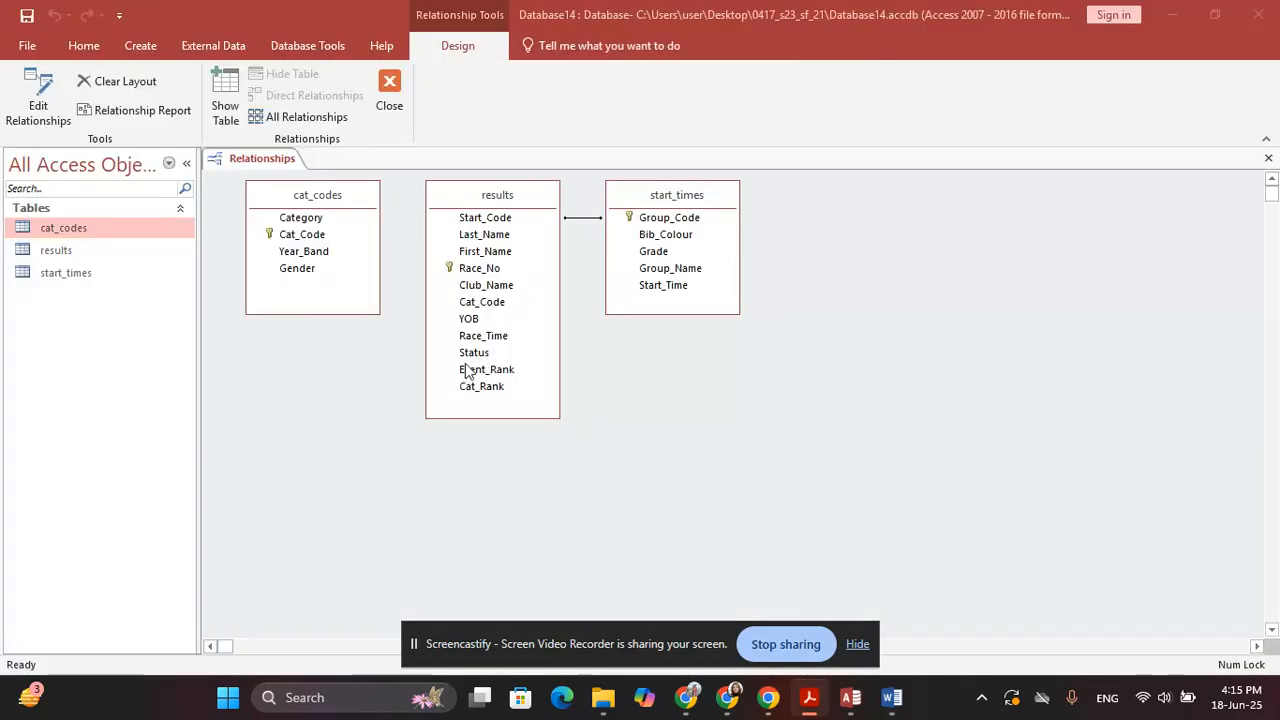
left_click(316, 237)
left_click_drag(318, 240, 484, 302)
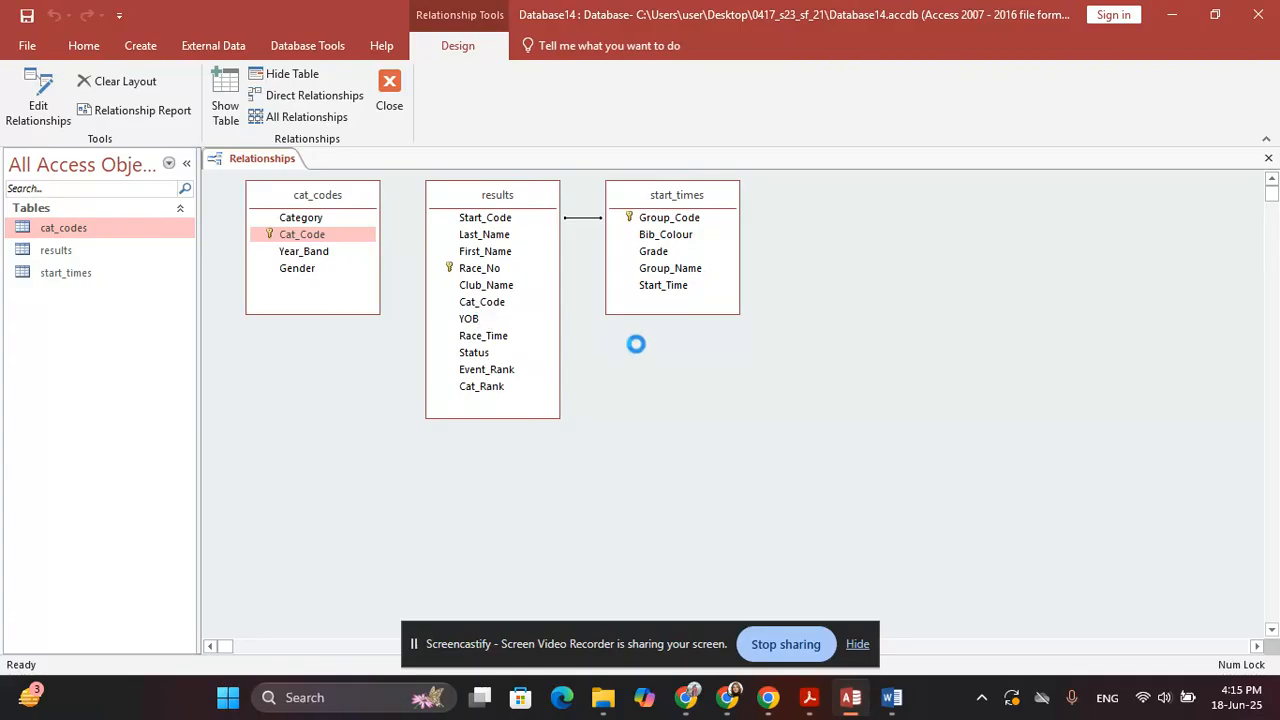
left_click(760, 191)
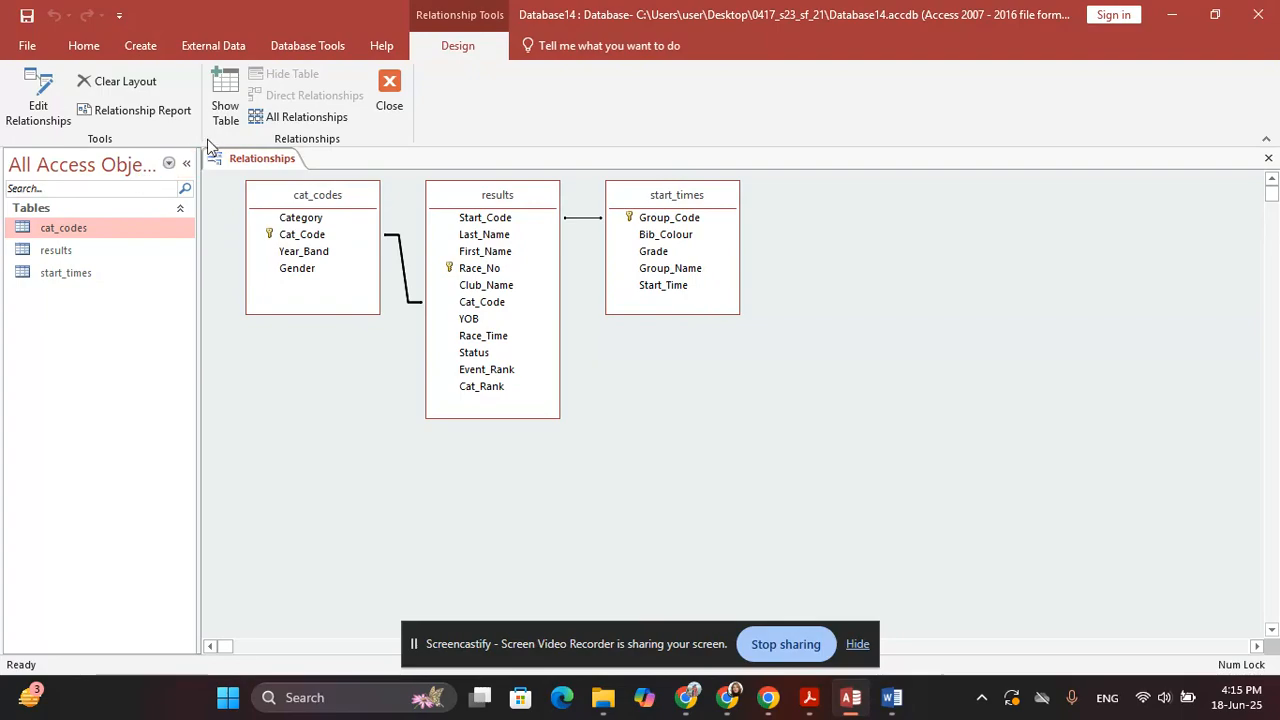
Snip the relationships diagram, then close the layout and save its changes
key("super+shift+s")
left_click_drag(202, 146, 806, 456)
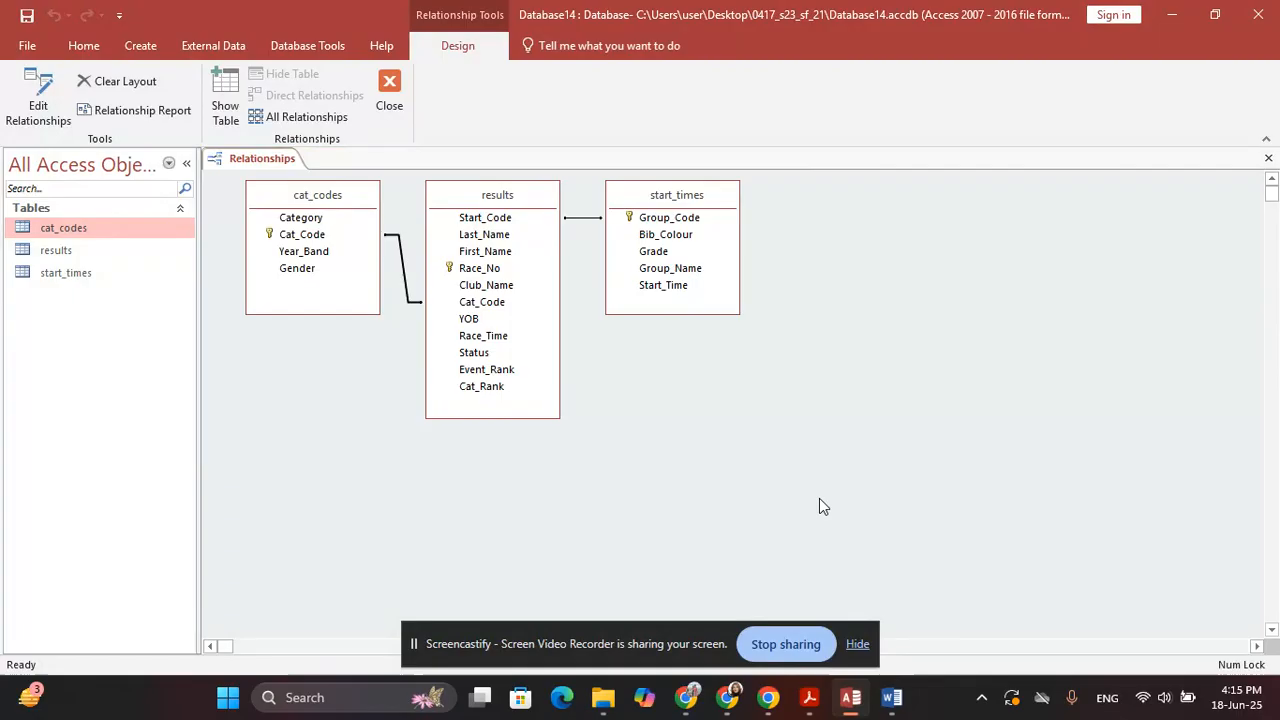
left_click(395, 98)
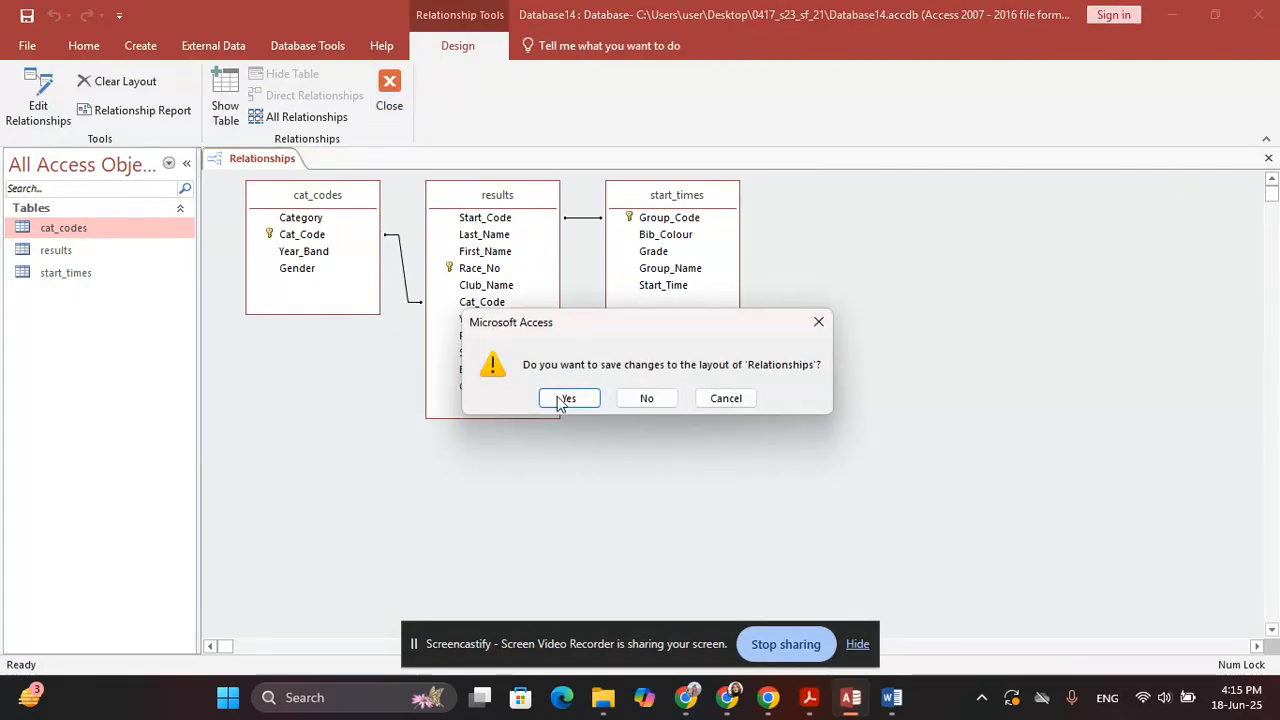
left_click(564, 399)
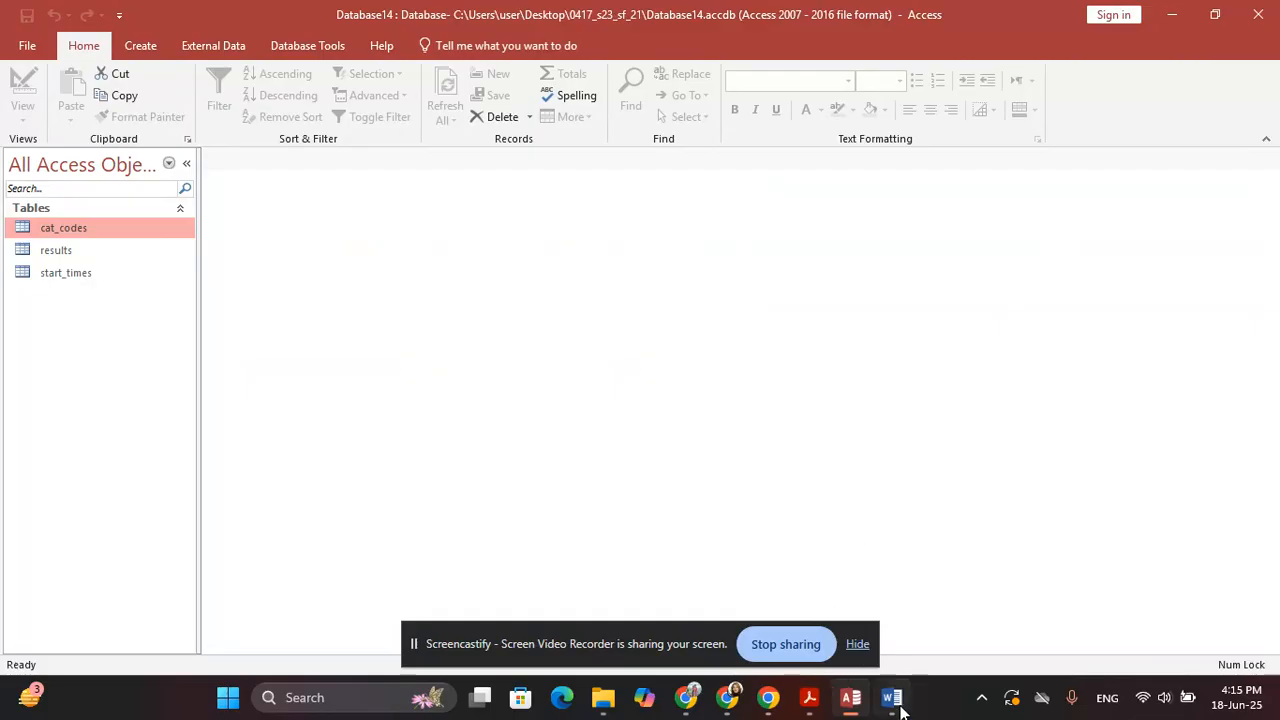
left_click(897, 703)
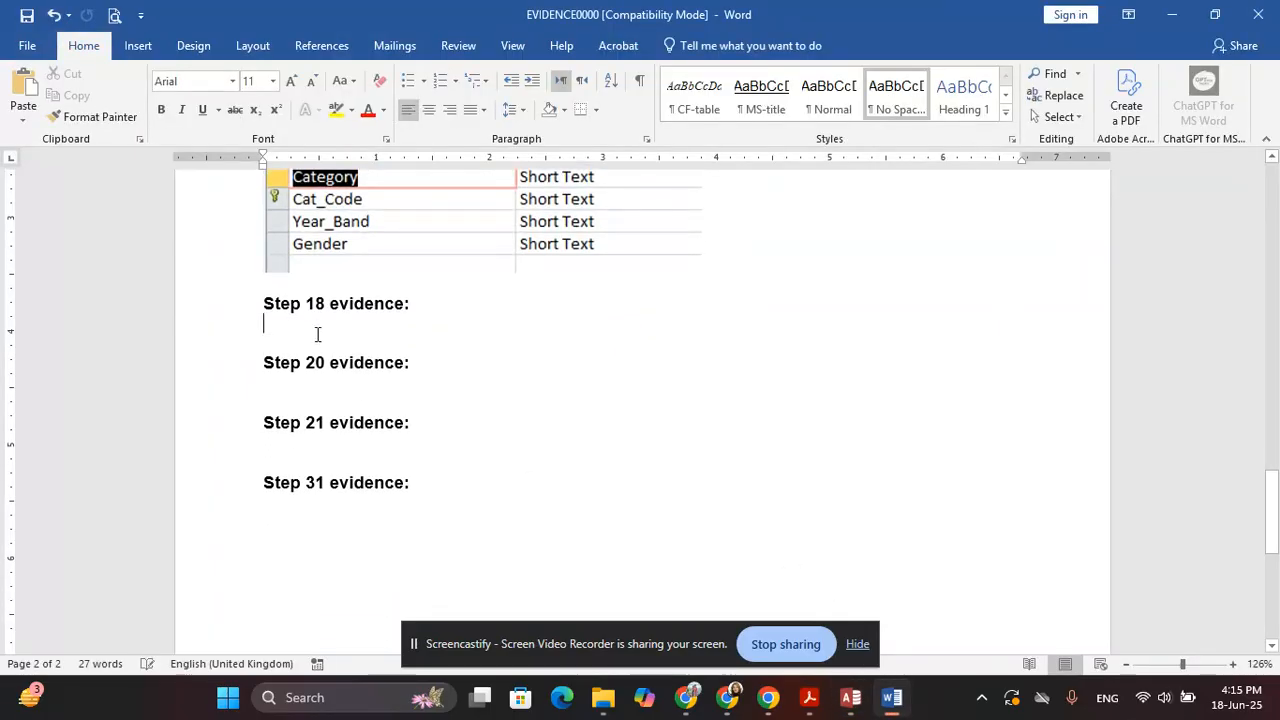
Paste the relationships screenshot under Step 18 and save the evidence document
key("ctrl+v")
scroll(505, 455, "down", 5)
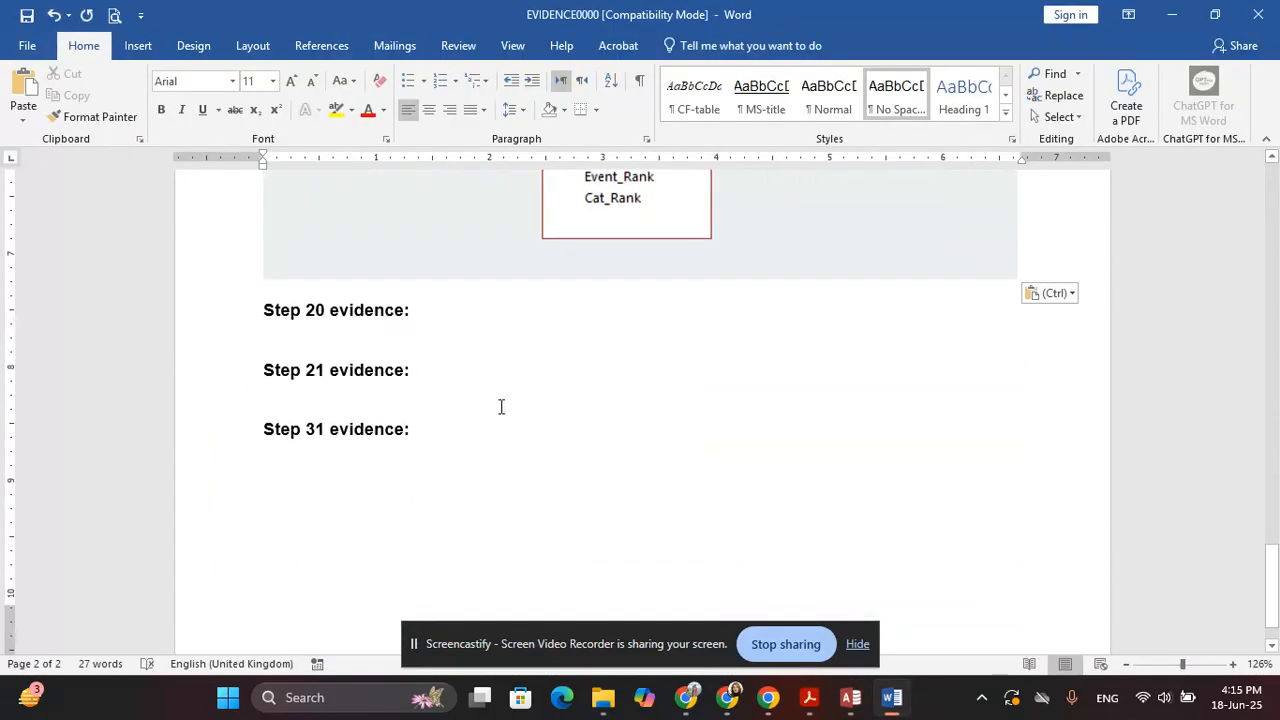
key("ctrl+s")
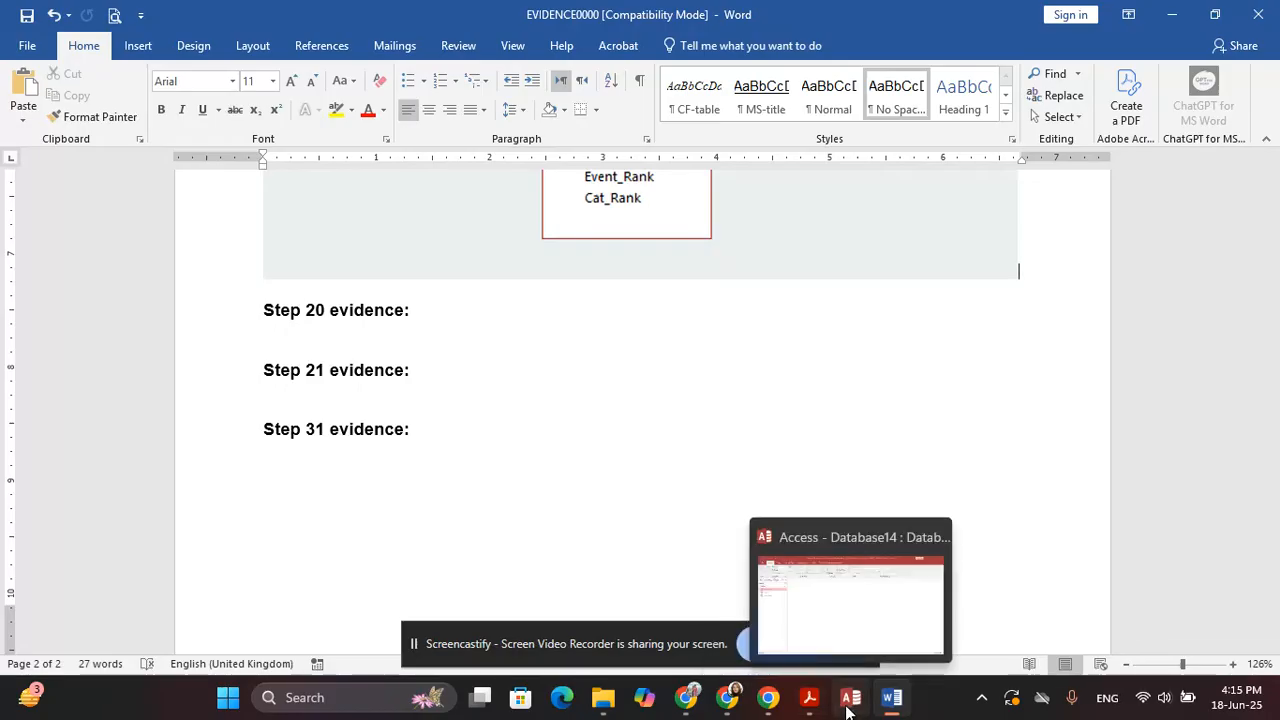
Bring up question 19 in the exam paper and highlight the words 'results table'
left_click(815, 702)
scroll(466, 390, "down", 5)
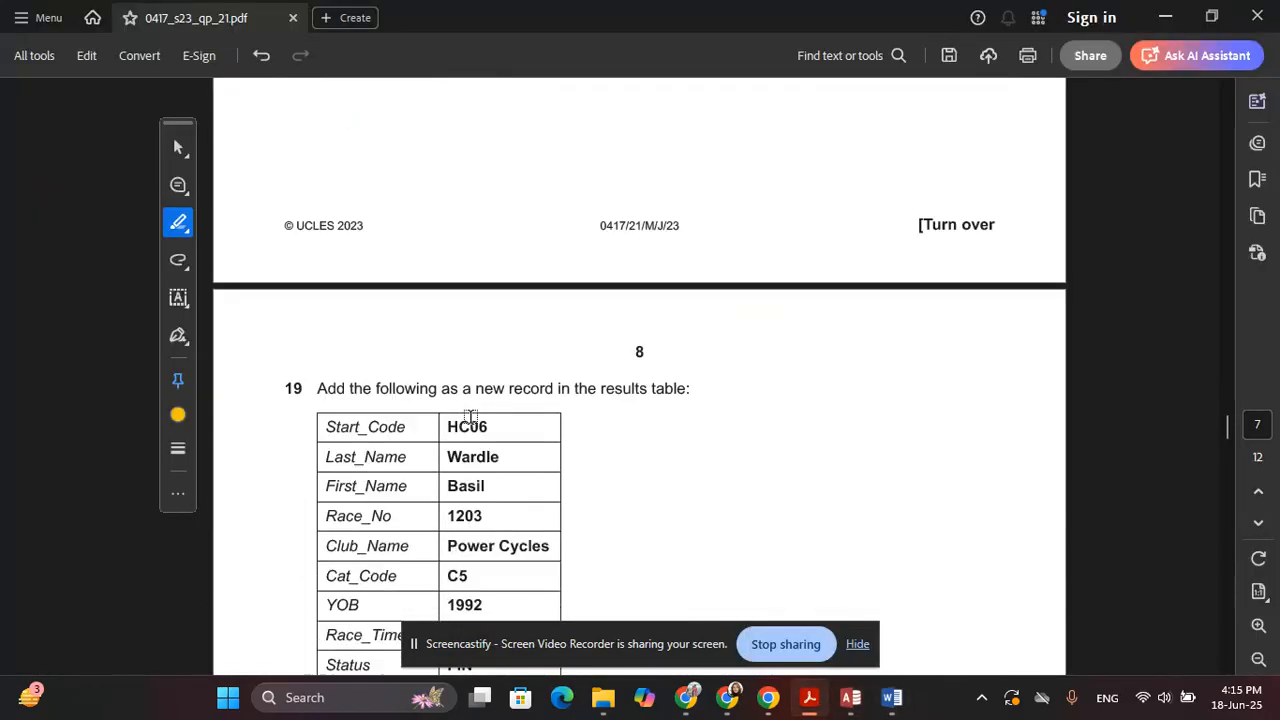
scroll(470, 414, "down", 2)
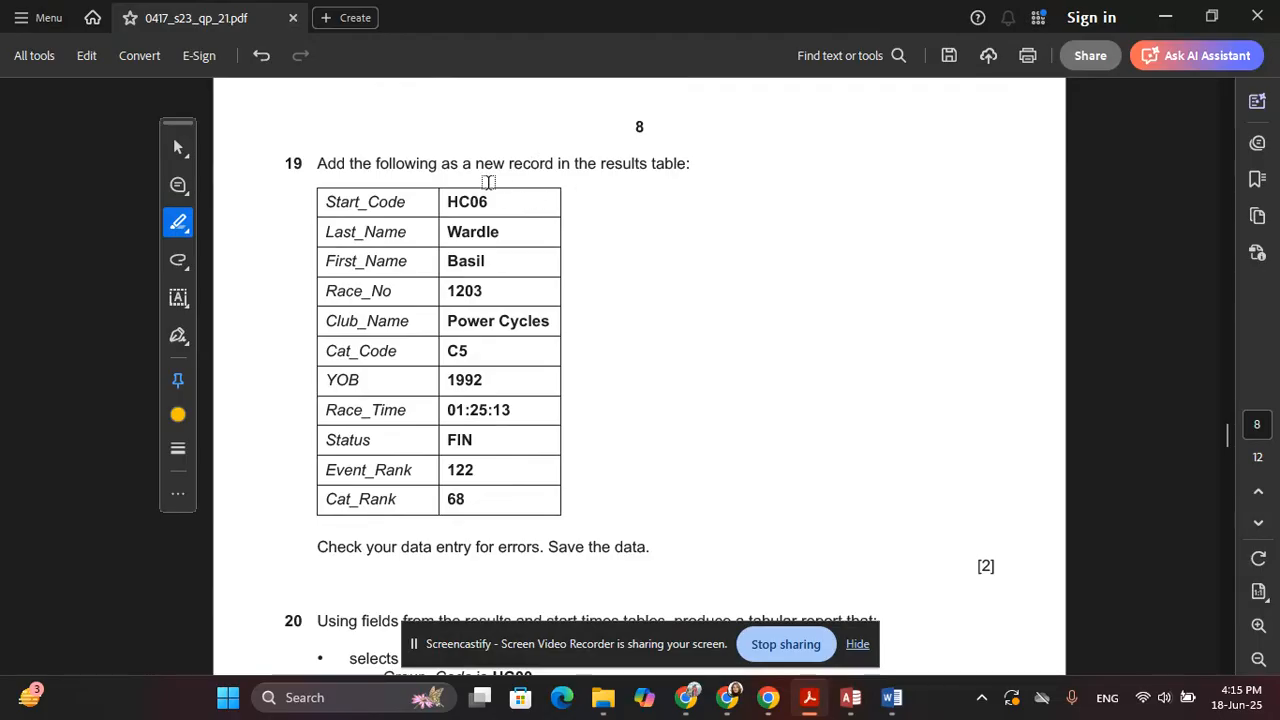
key("alt+Tab")
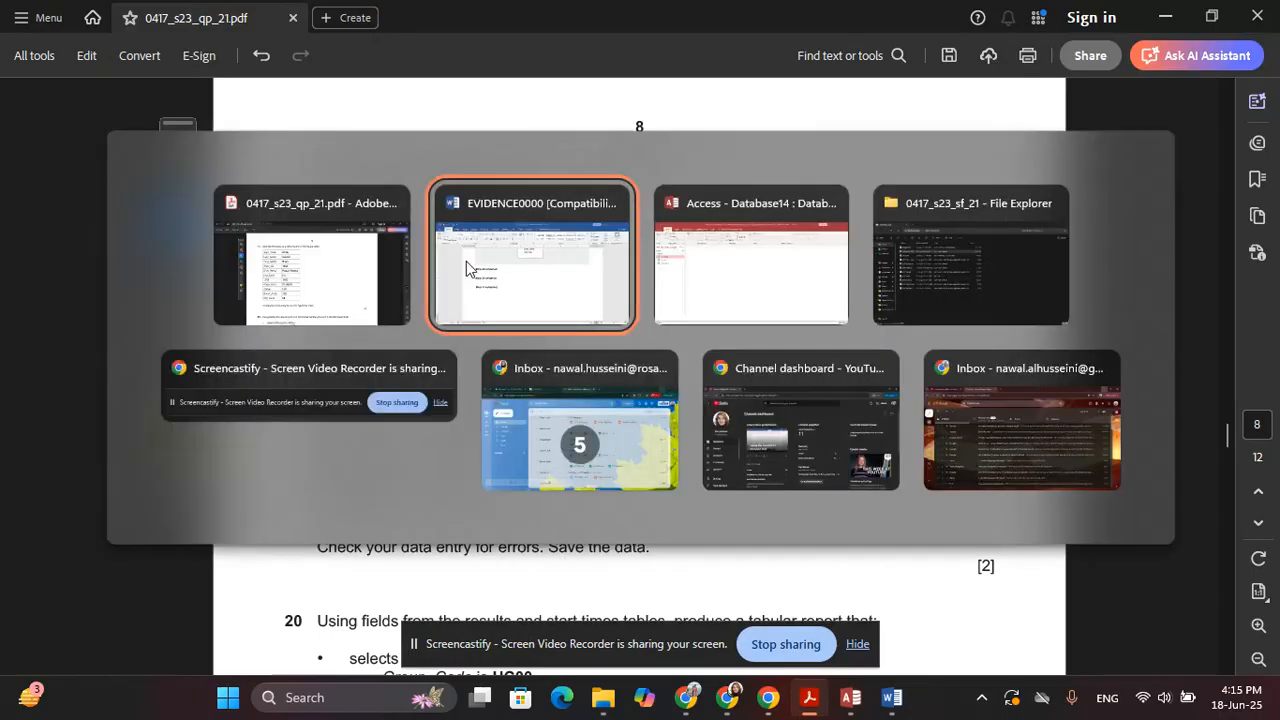
key("alt+Tab")
key("alt+Tab")
key("Tab")
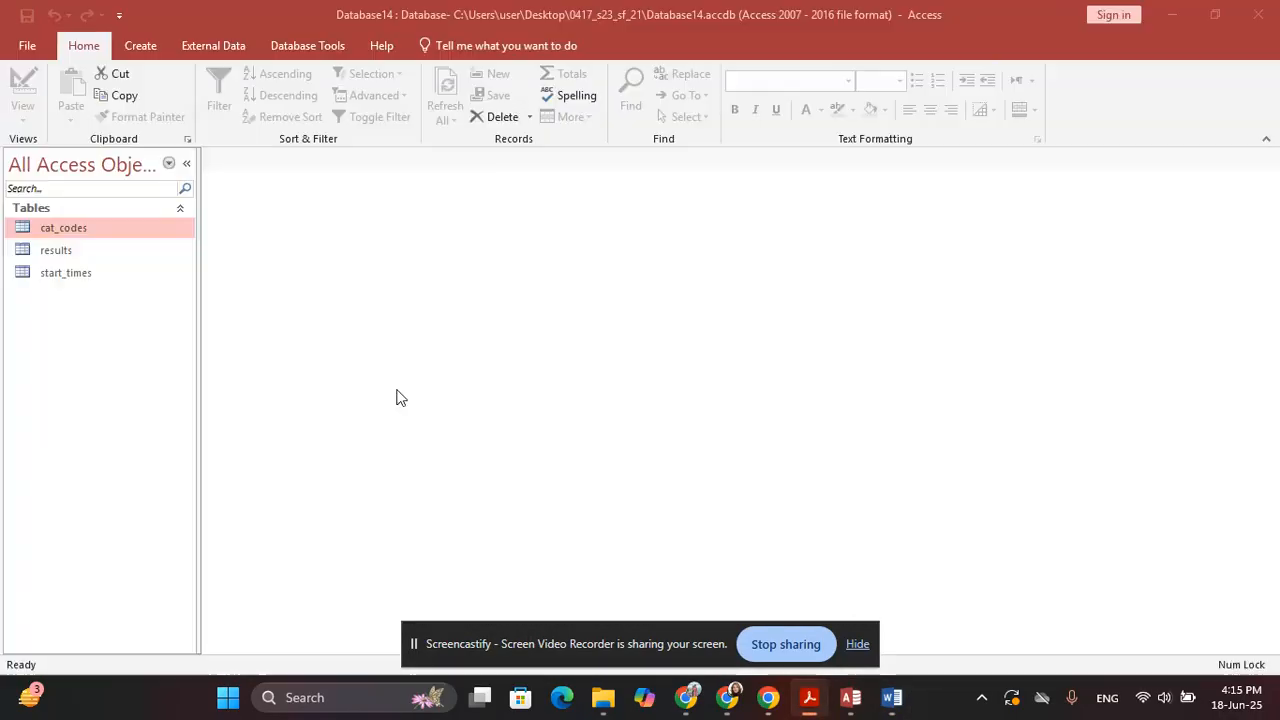
key("alt+Tab")
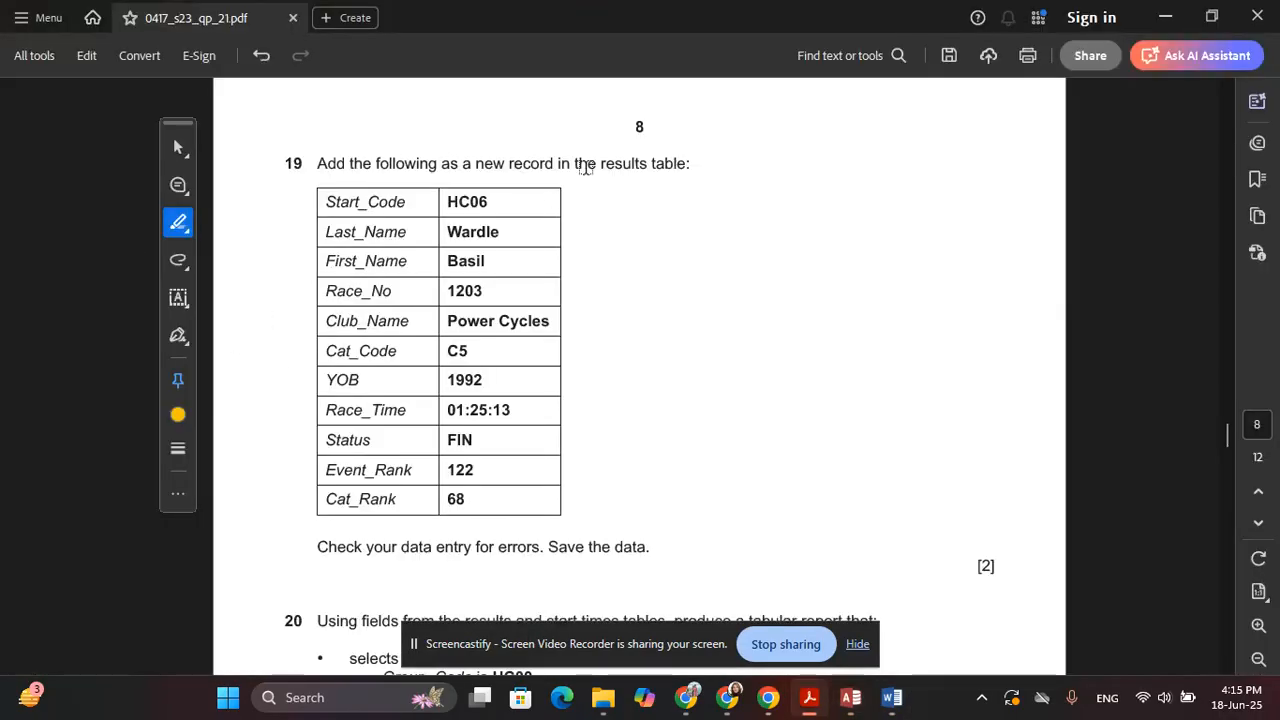
left_click_drag(600, 166, 686, 166)
key("alt+Tab")
Open the results datasheet at a new blank record and highlight HC06 in the exam paper
double_click(78, 253)
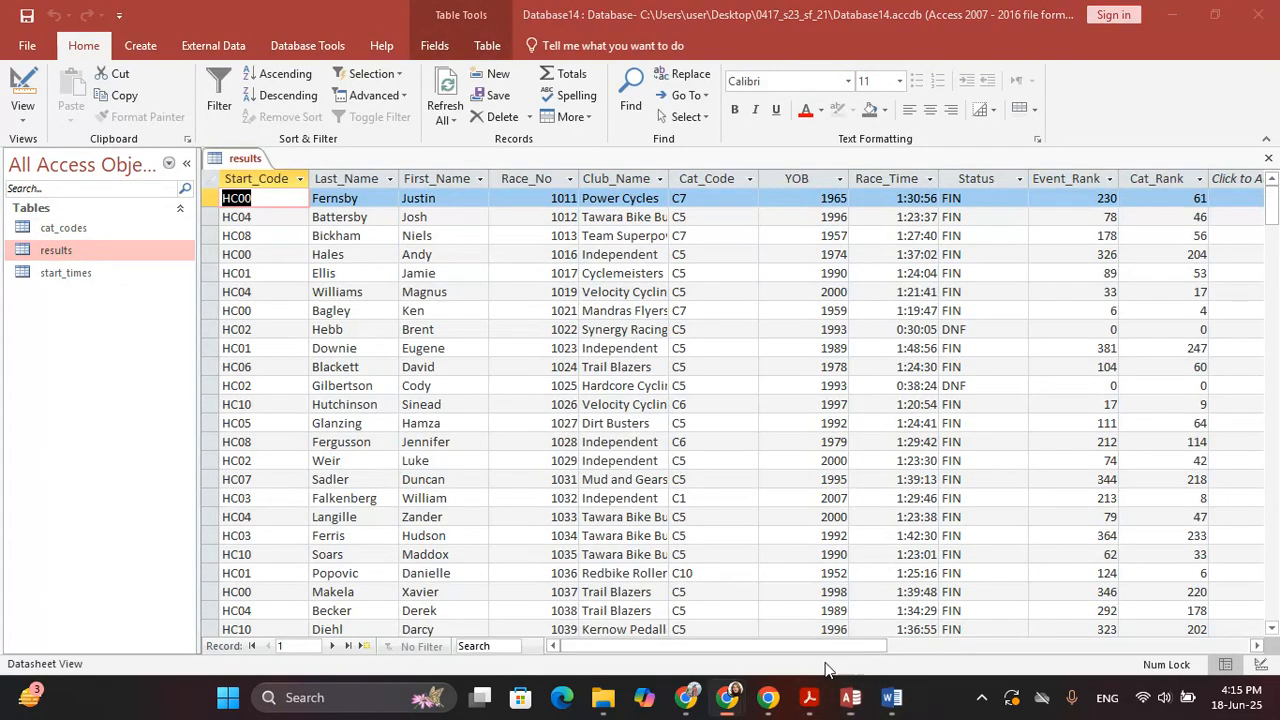
left_click(856, 645)
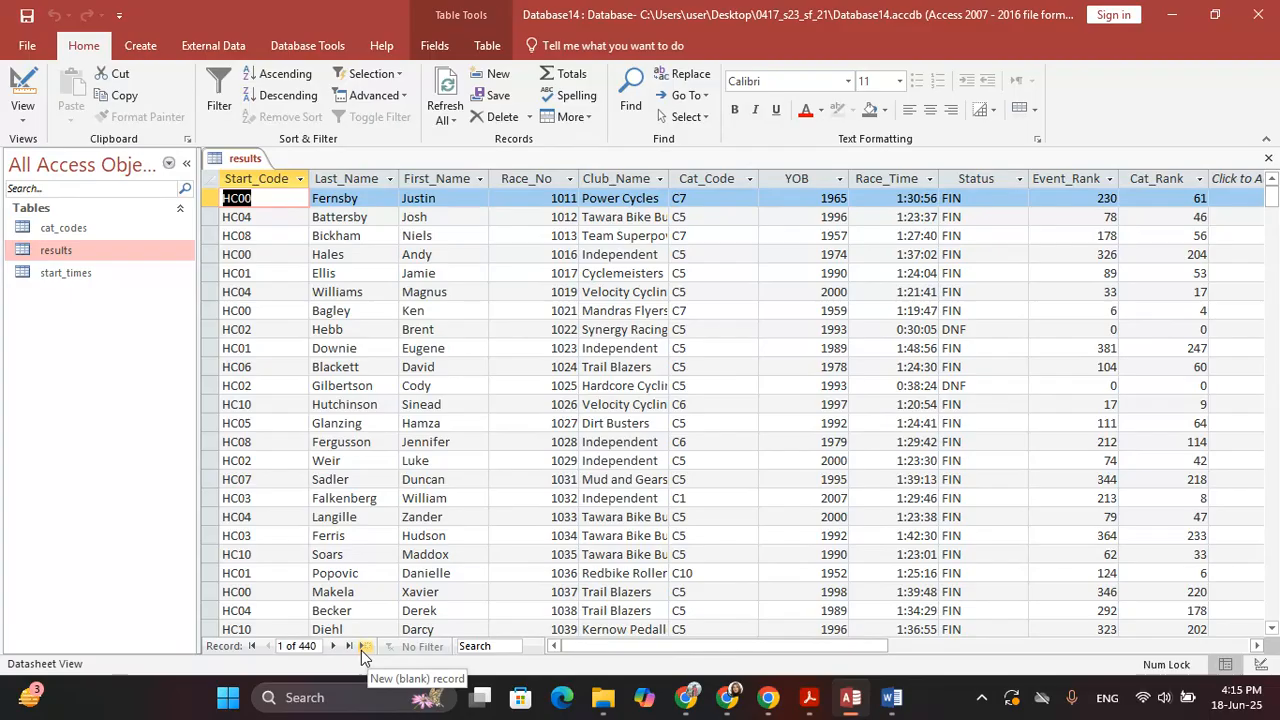
left_click(364, 646)
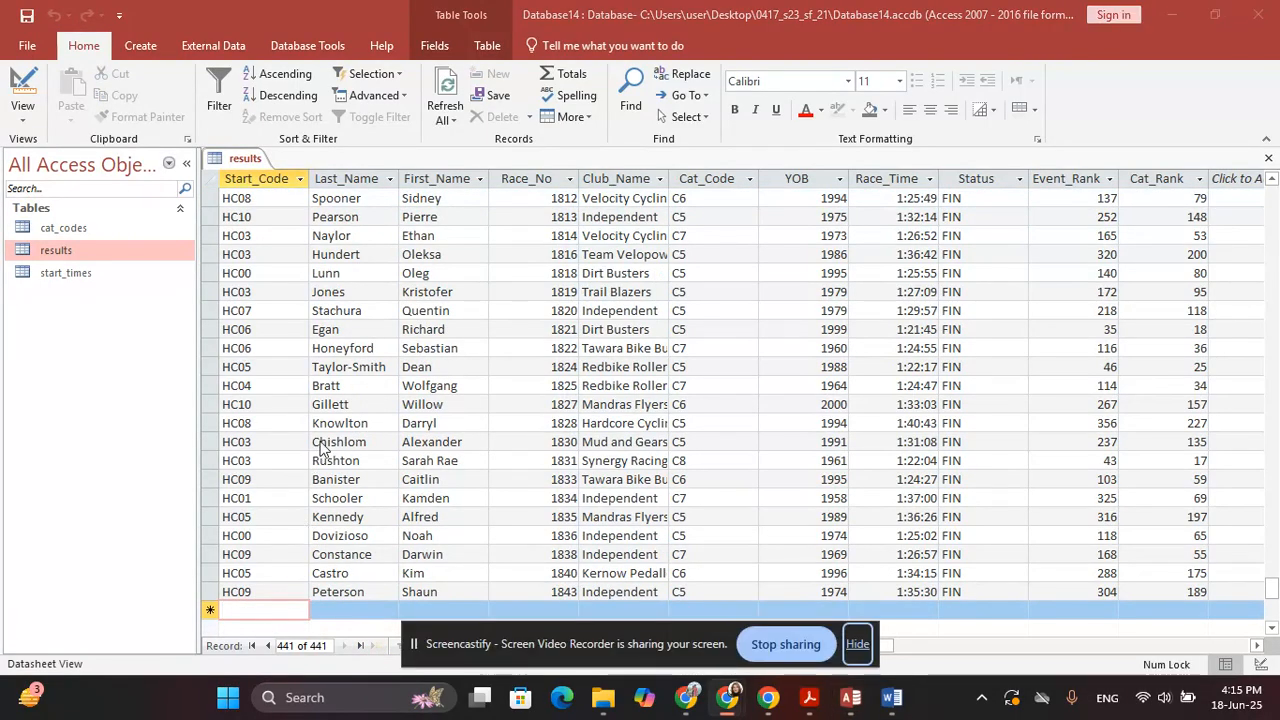
key("alt+Tab")
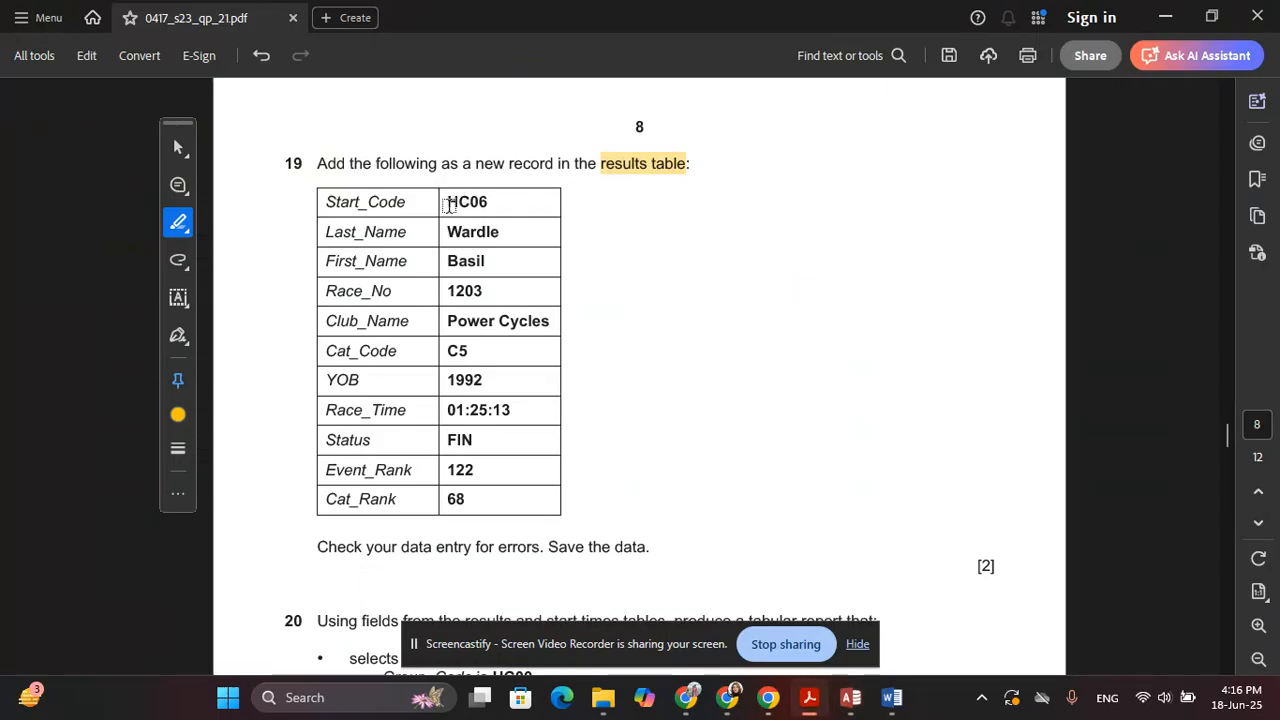
left_click_drag(447, 204, 491, 204)
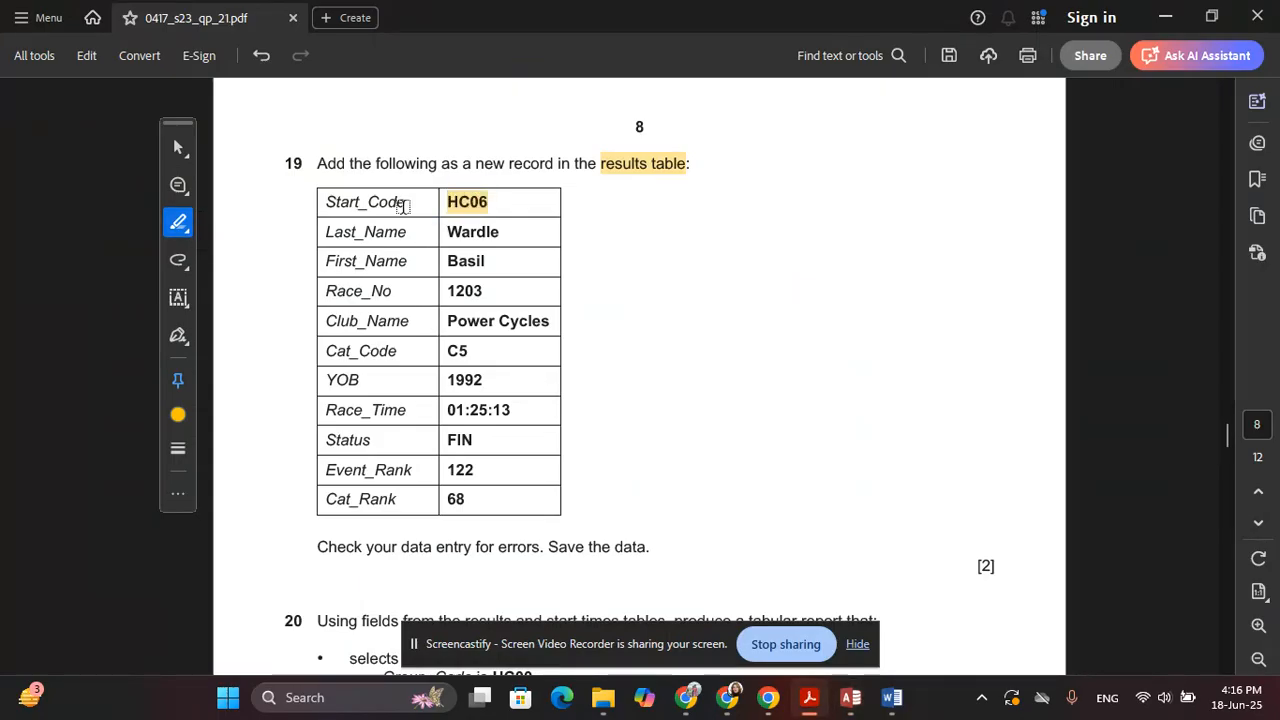
Delete the HC06 highlight, undo that, then open and dismiss an empty comment on it
left_click(180, 222)
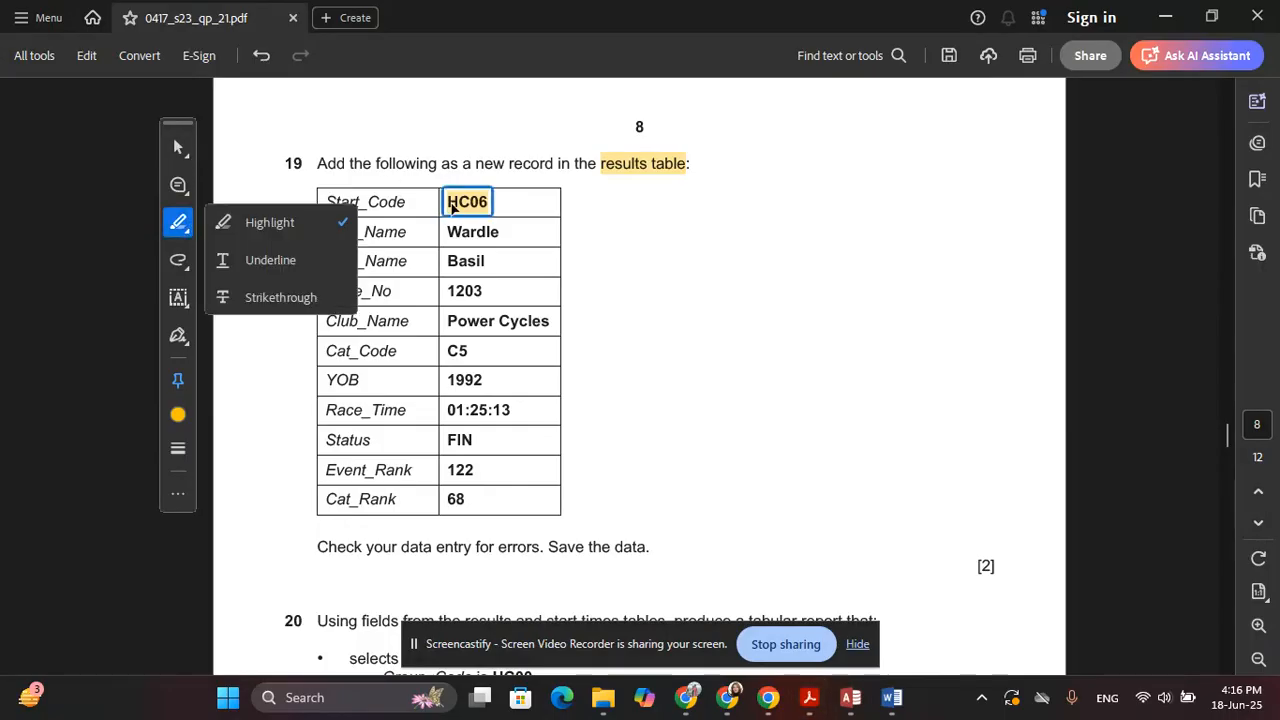
left_click(458, 203)
left_click(481, 206)
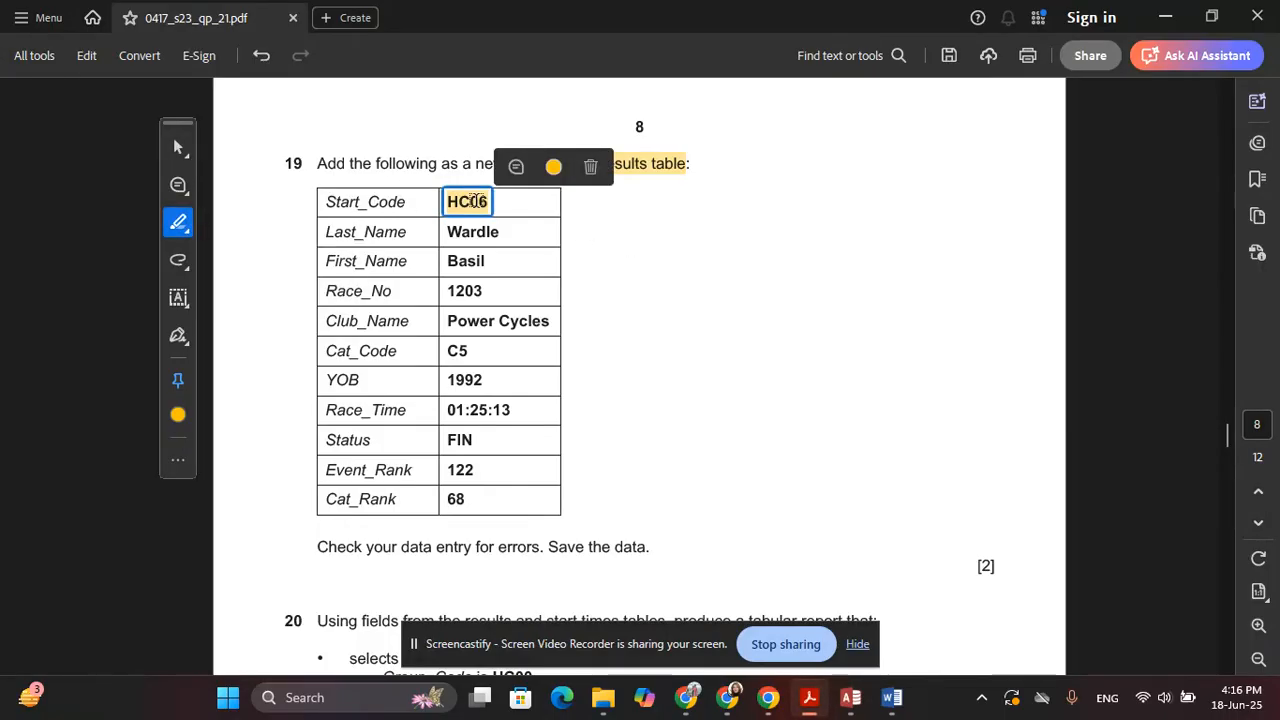
left_click(591, 168)
key("ctrl+z")
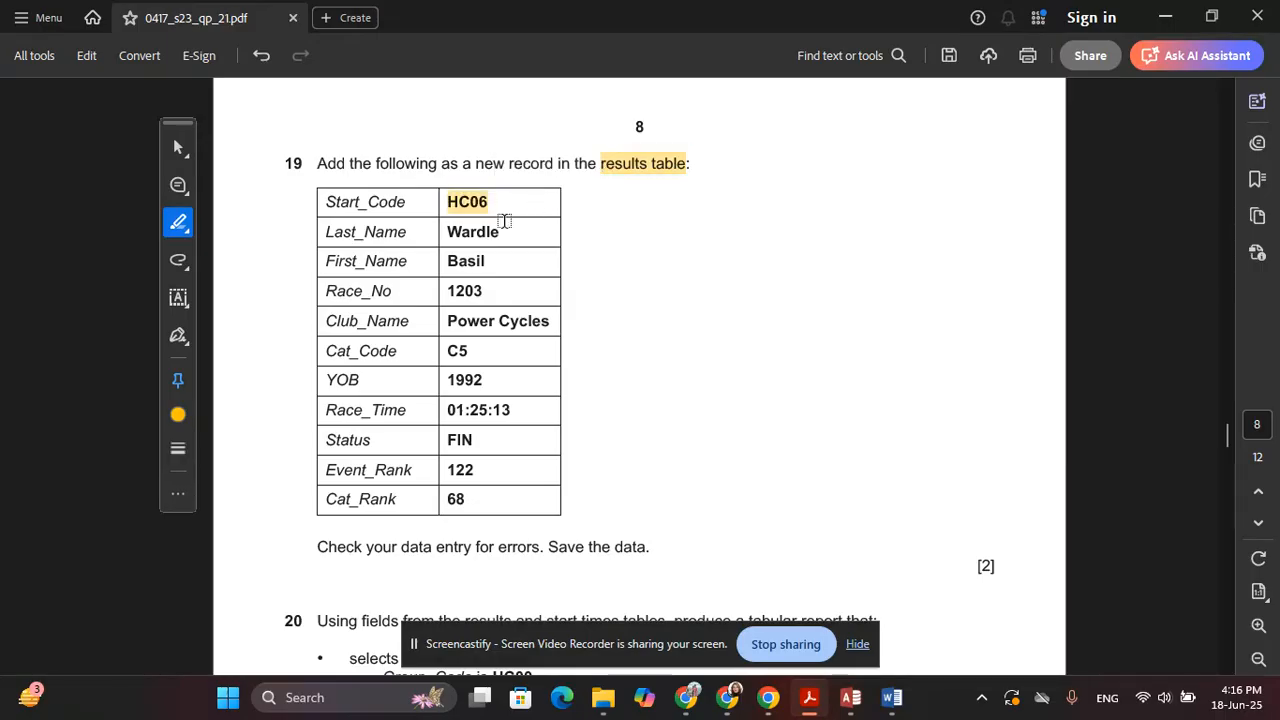
left_click(178, 147)
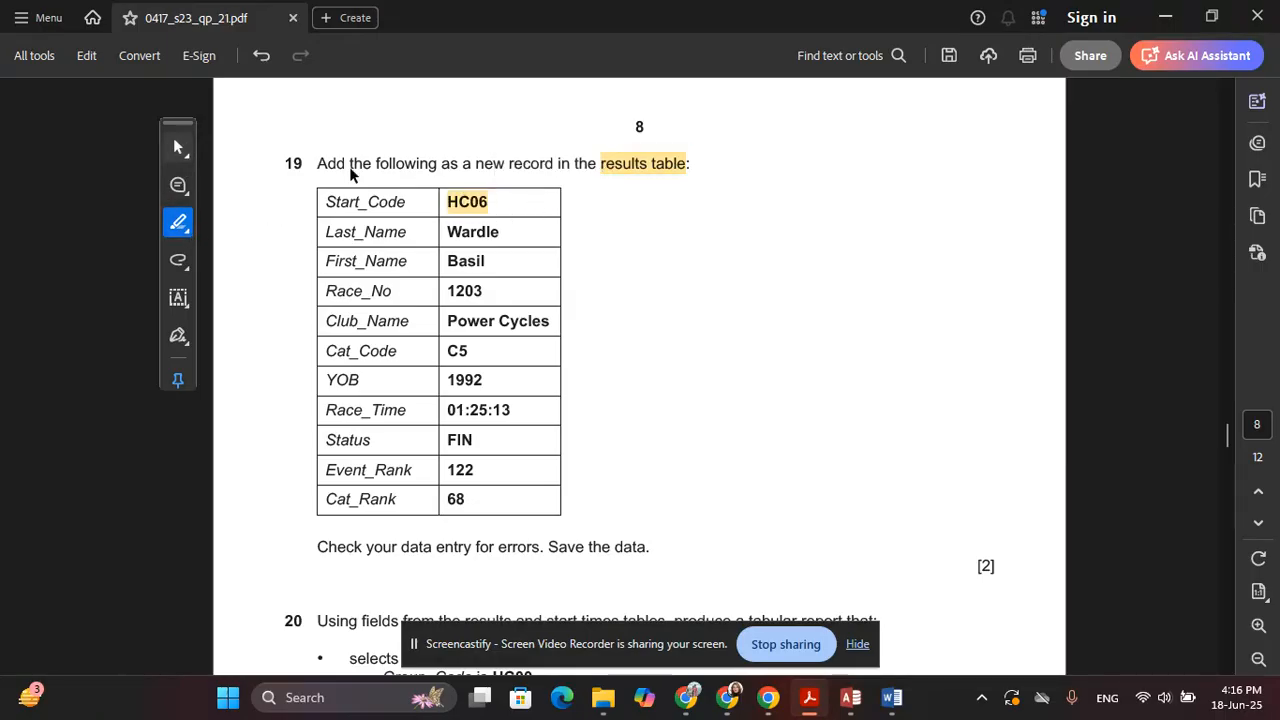
left_click(264, 149)
left_click(472, 196)
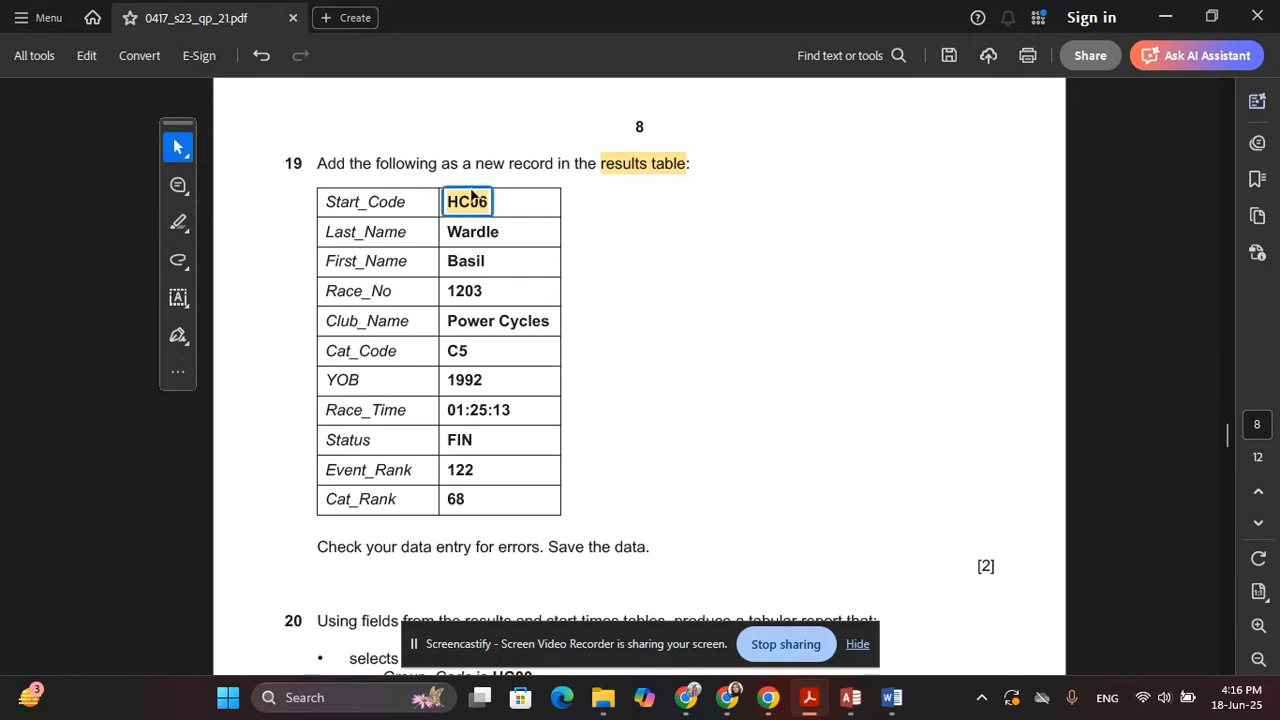
double_click(473, 207)
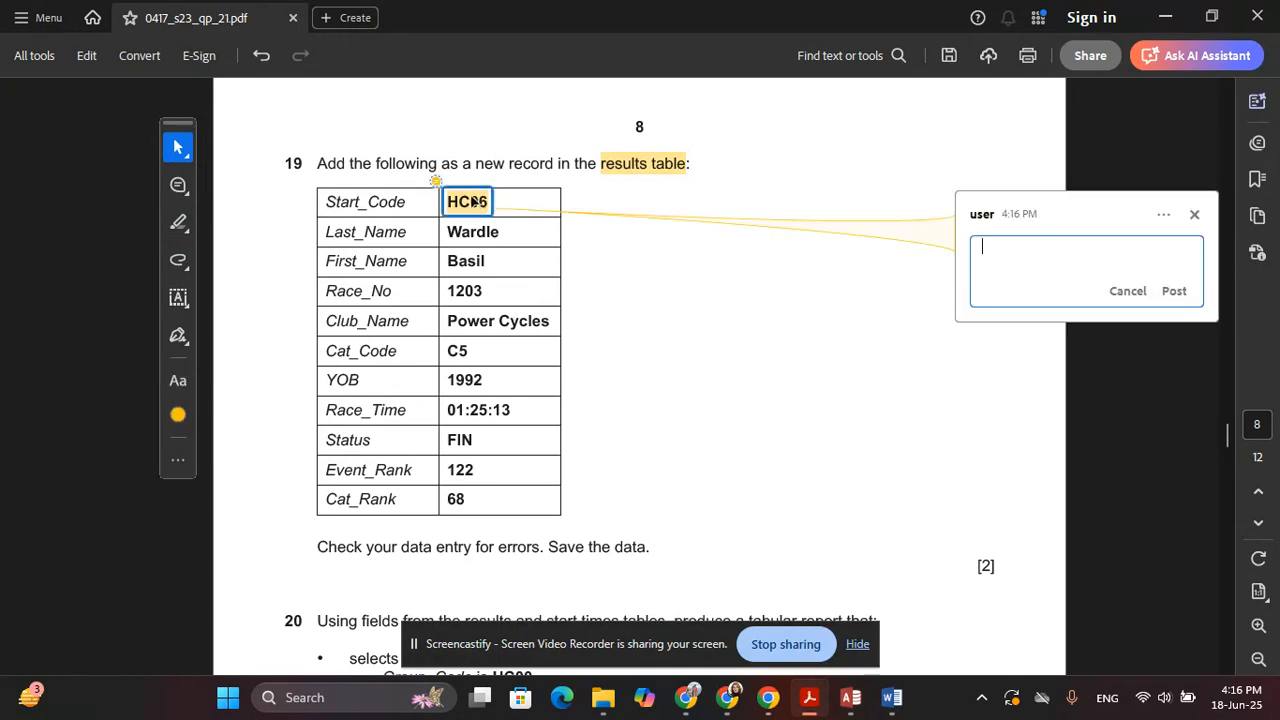
left_click(443, 203)
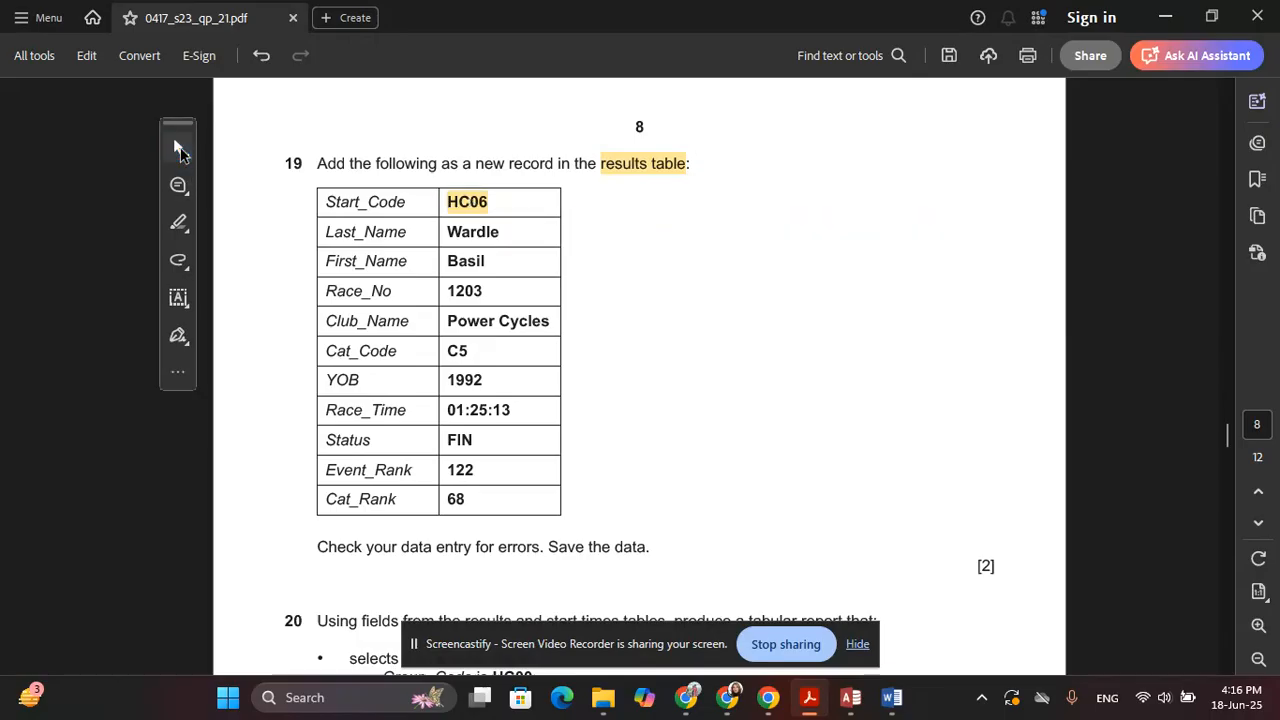
Reselect the HC06 highlight and delete it with the trash icon
left_click(178, 147)
left_click(487, 204)
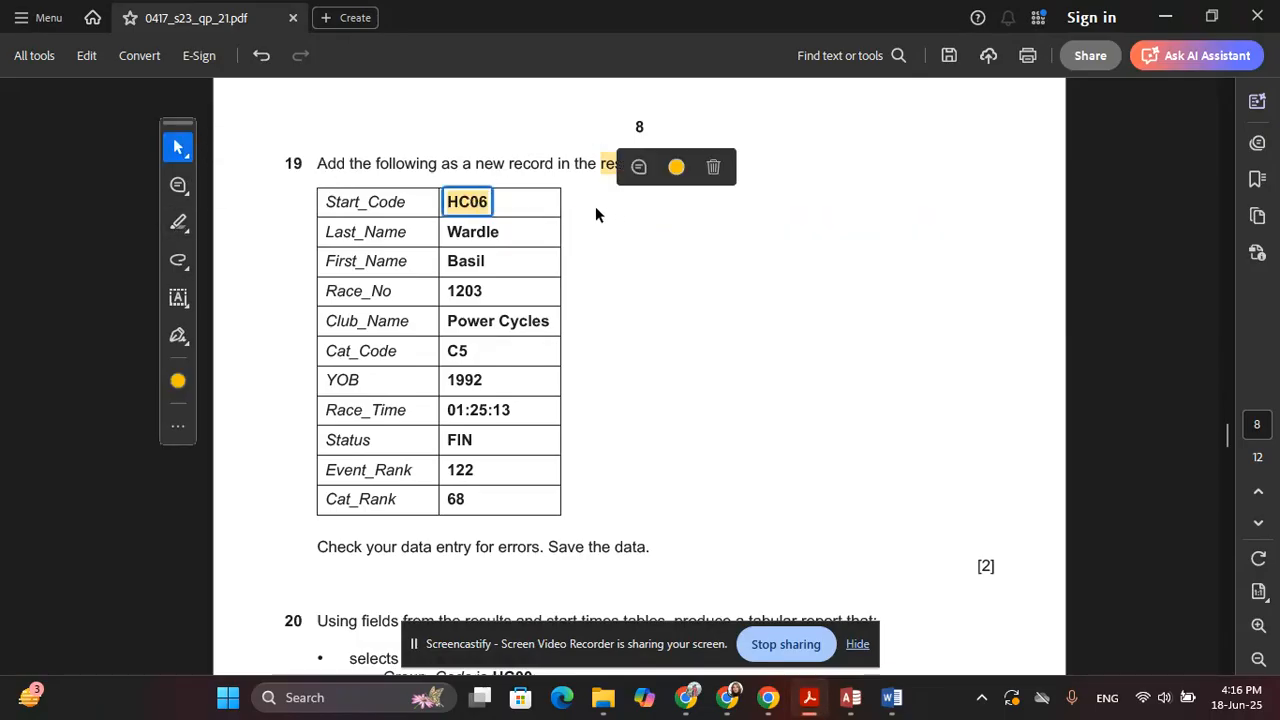
left_click(710, 166)
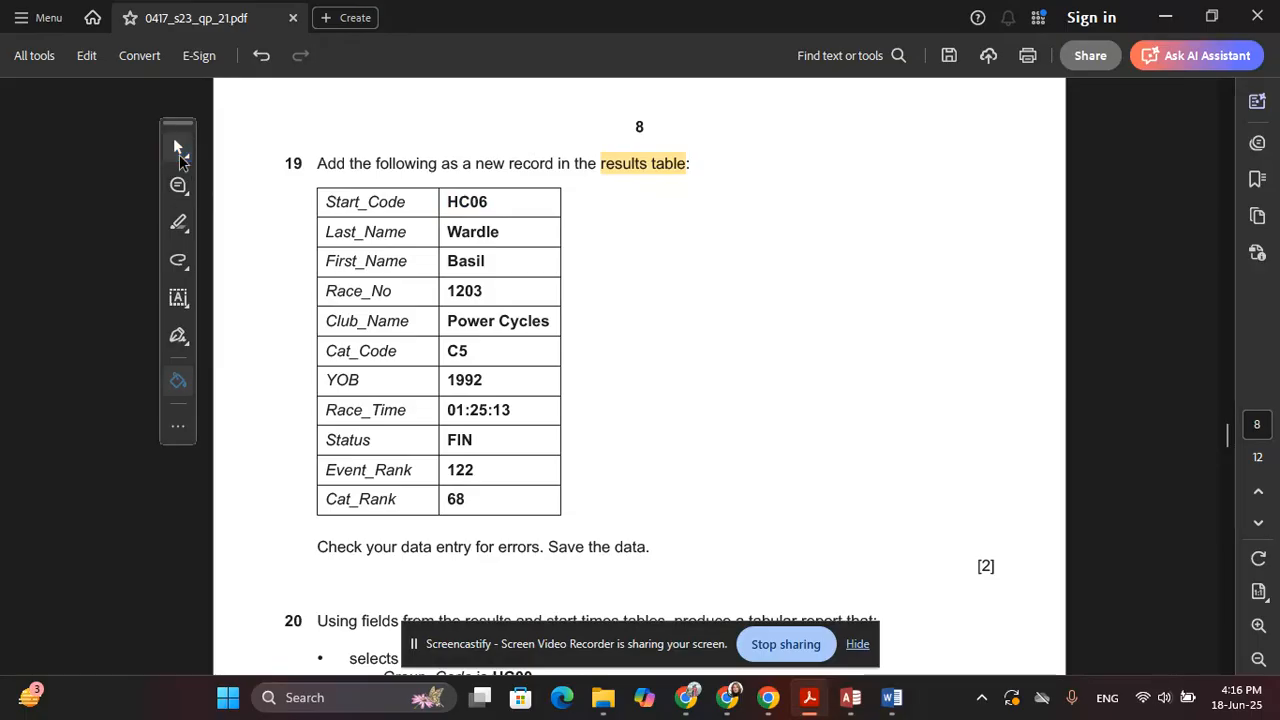
left_click(178, 147)
left_click(178, 148)
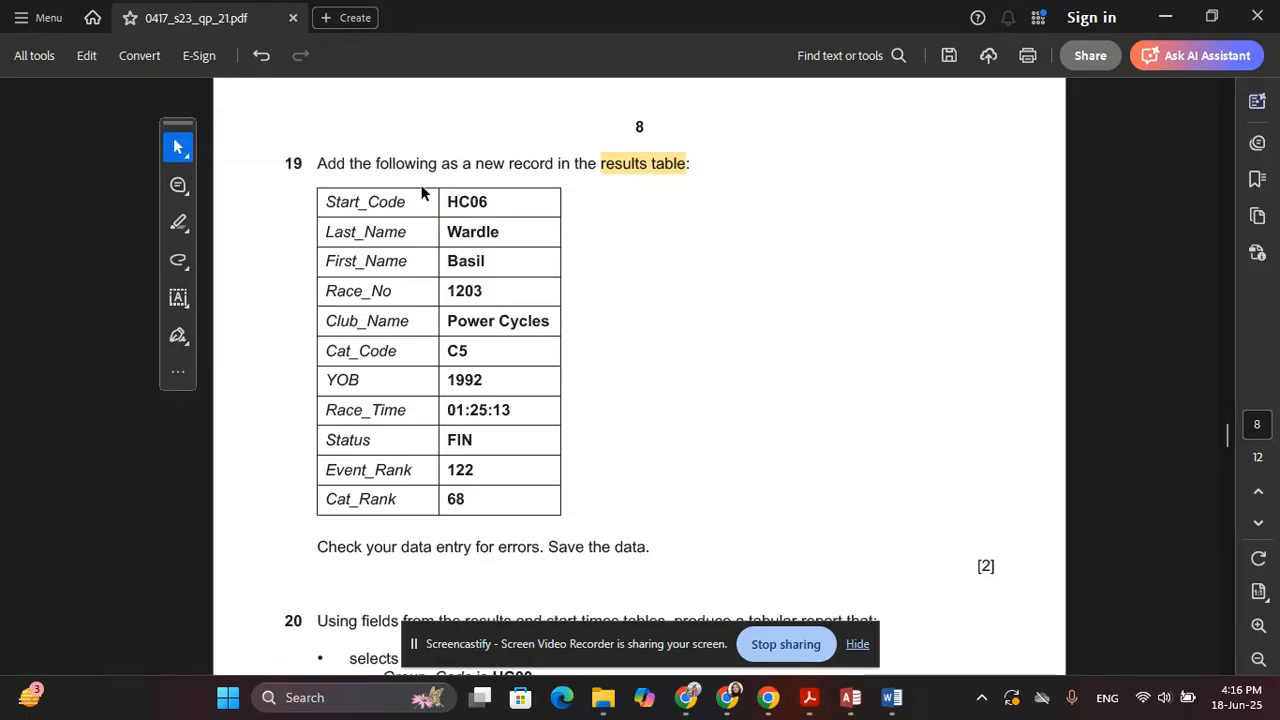
Copy HC06 from the exam paper into the new record's Start_Code field
double_click(477, 204)
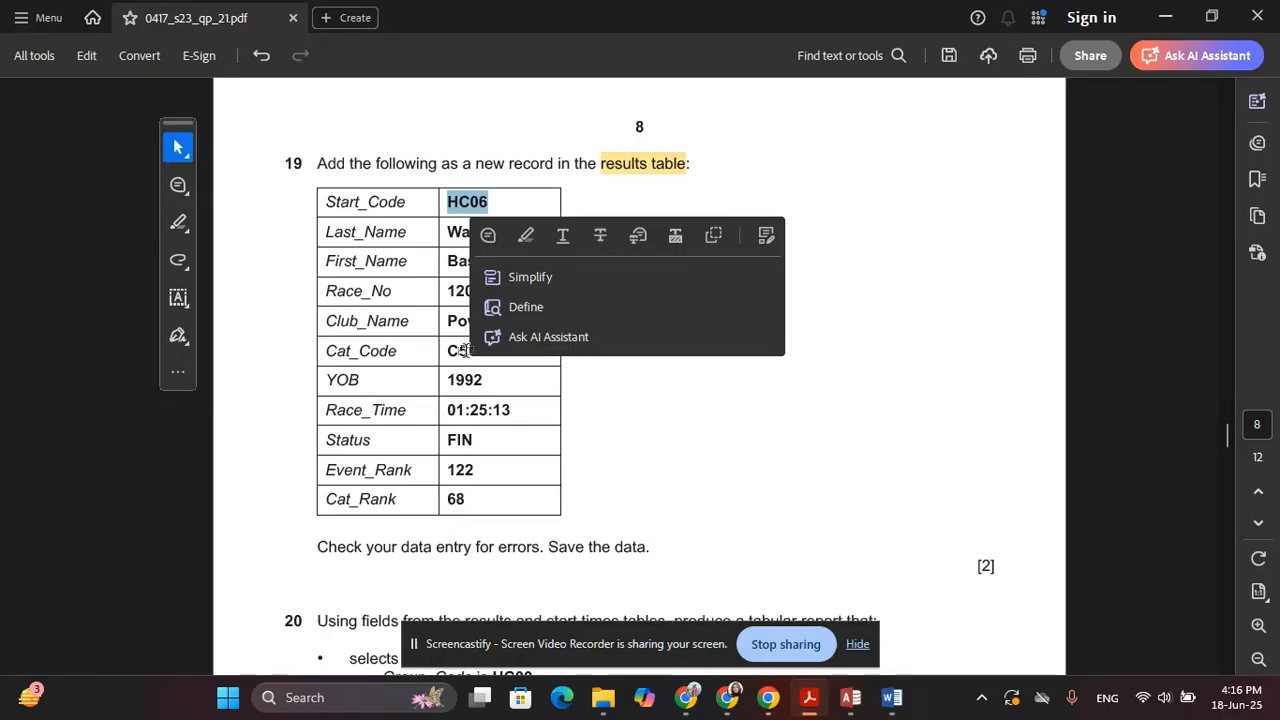
key("ctrl+c")
key("alt+Tab")
left_click(262, 606)
key("ctrl+v")
key("Tab")
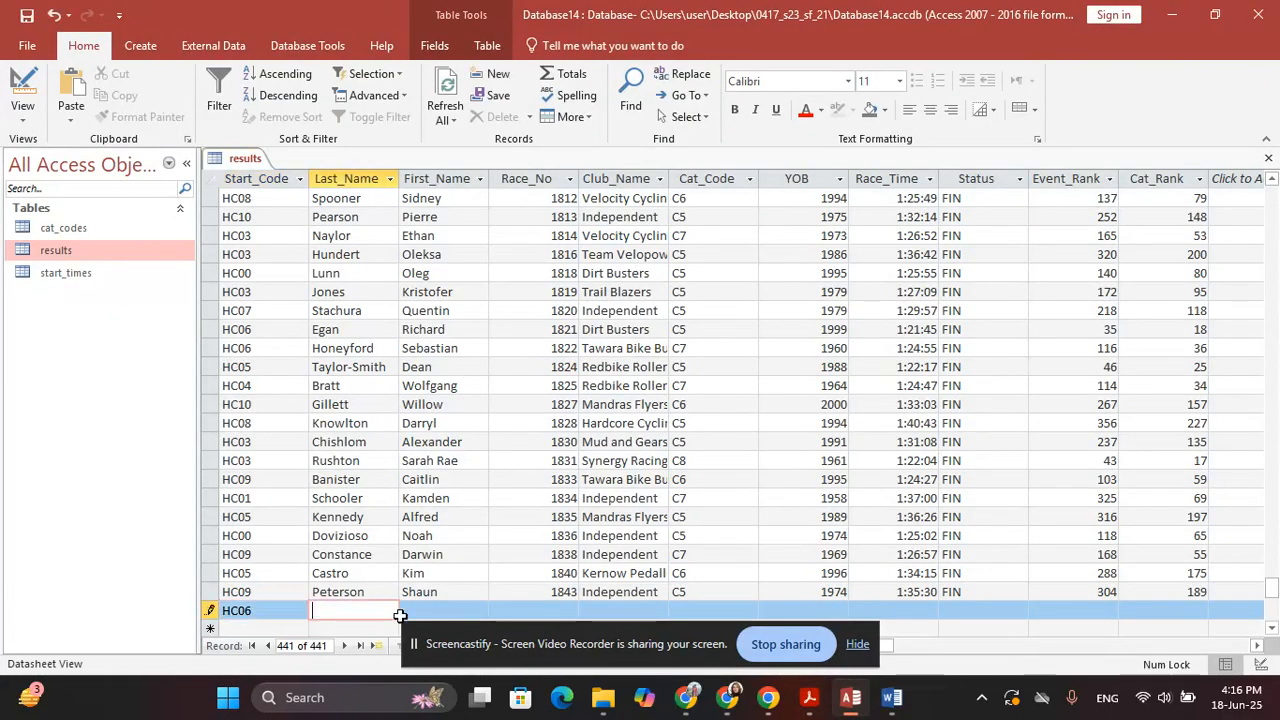
Copy the runner's last and first names from the paper into Last_Name and First_Name
key("alt+Tab")
double_click(462, 236)
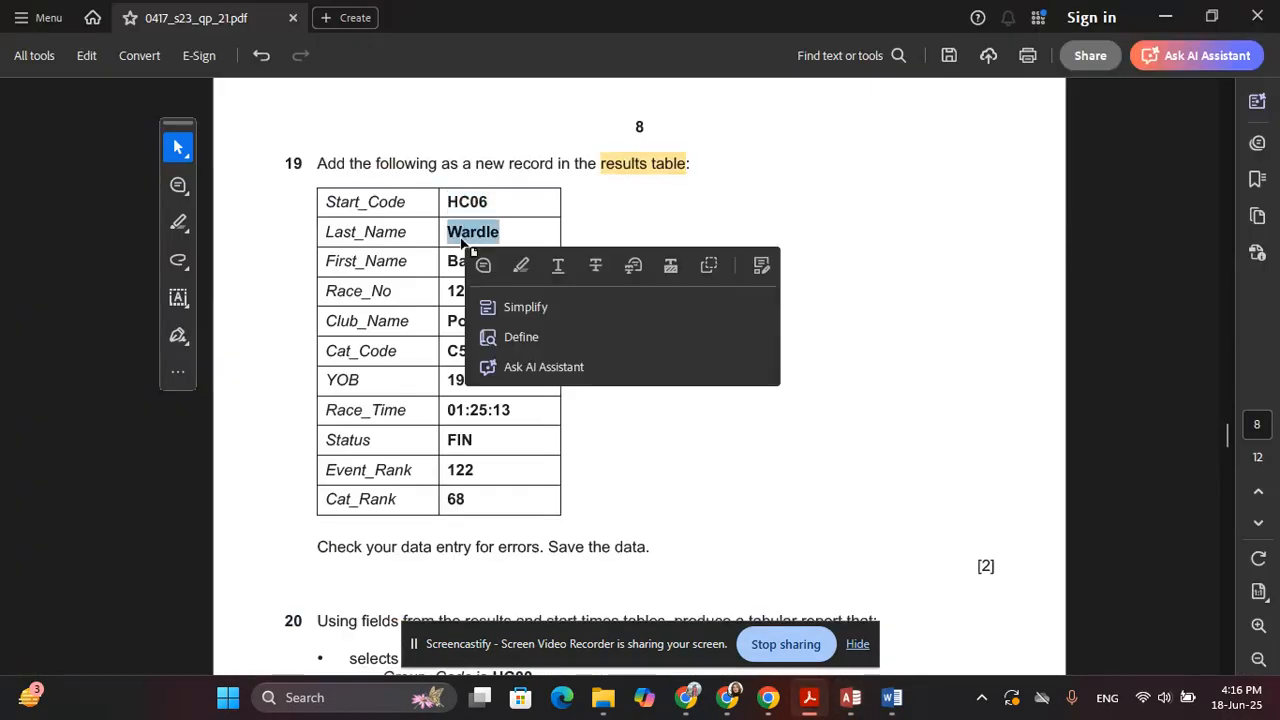
key("ctrl+c")
key("alt+Tab")
key("ctrl+v")
key("Tab")
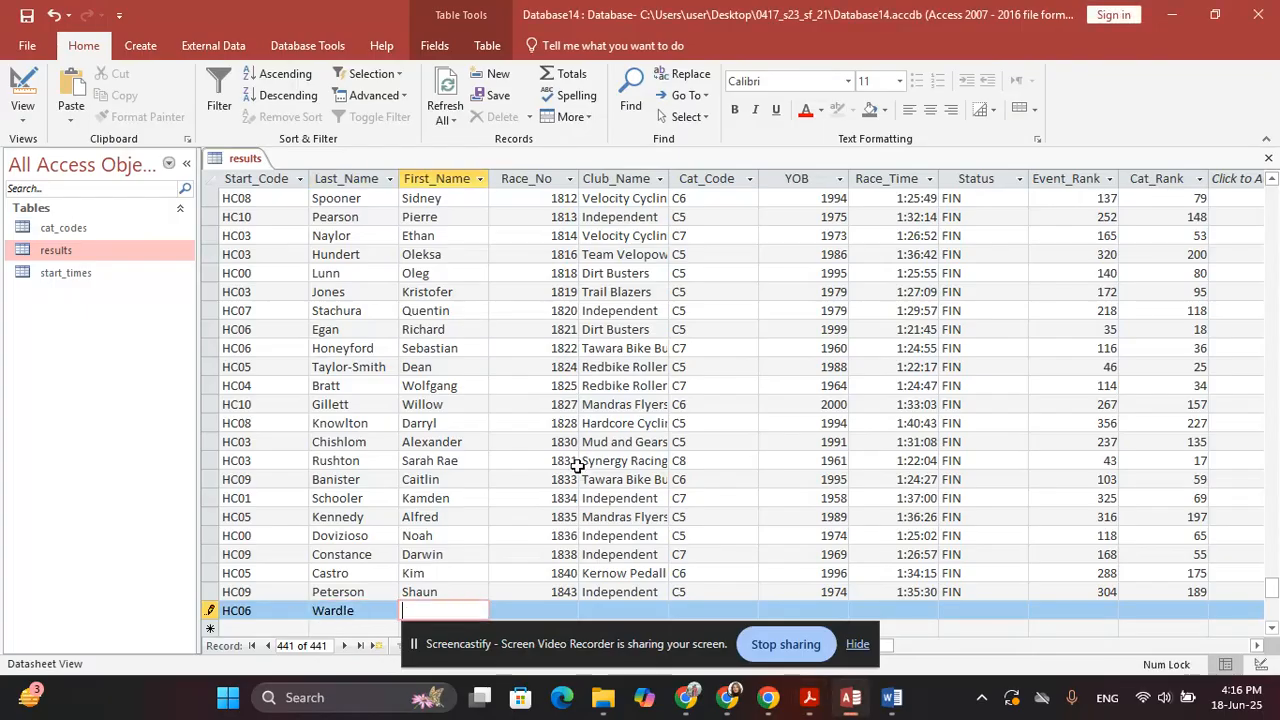
key("alt+Tab")
double_click(464, 262)
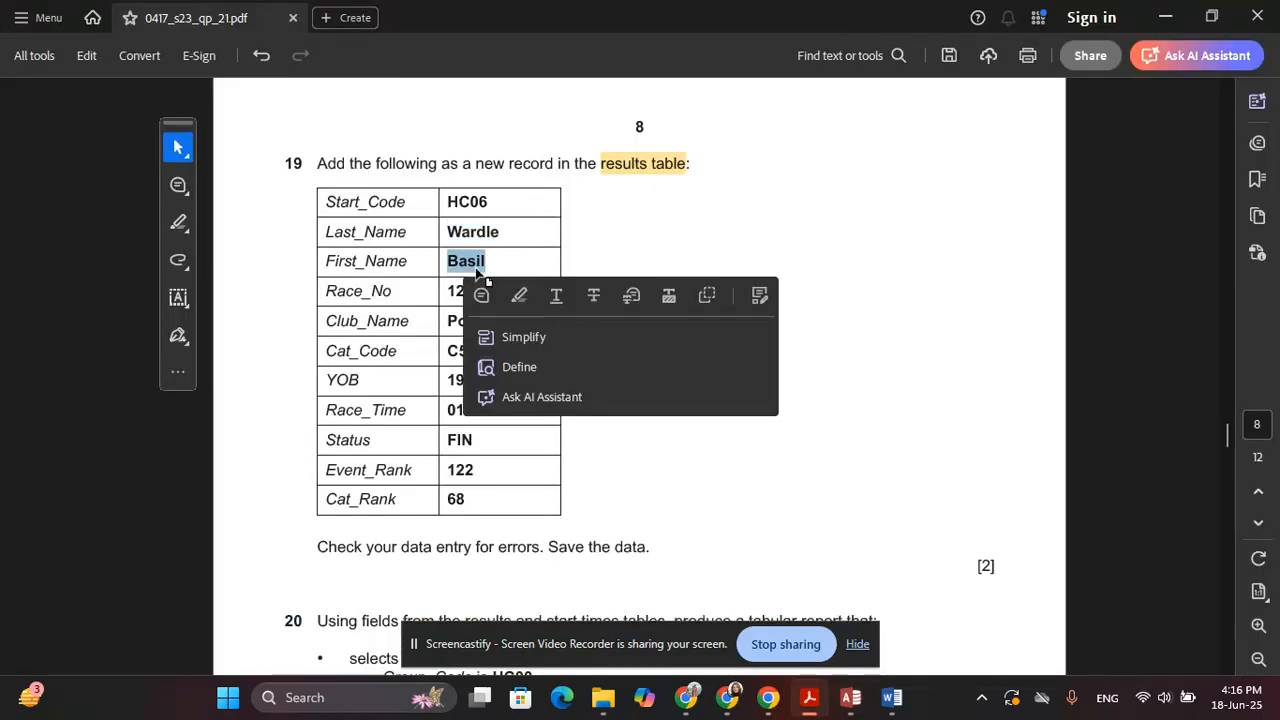
key("ctrl+c")
key("alt+Tab")
key("ctrl+v")
key("Tab")
Fill Race_No with 1203 and Club_Name with Power Cycles, copied from the paper
key("alt+Tab")
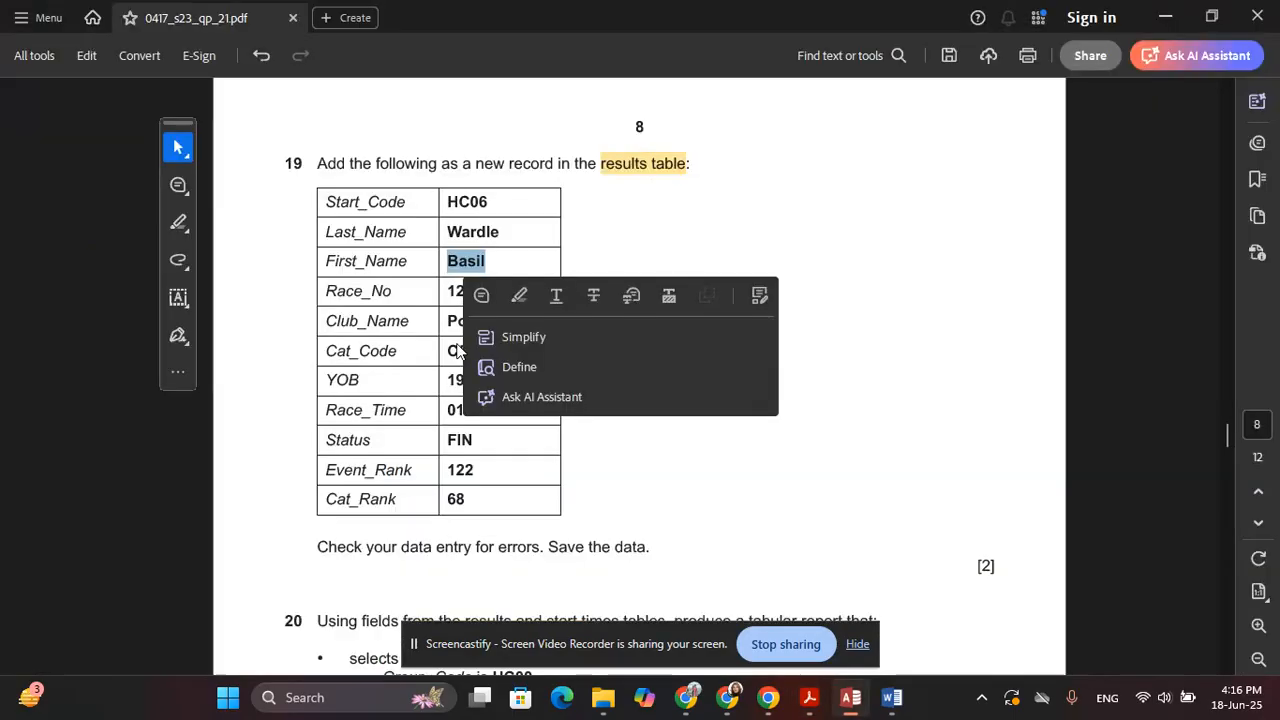
double_click(451, 293)
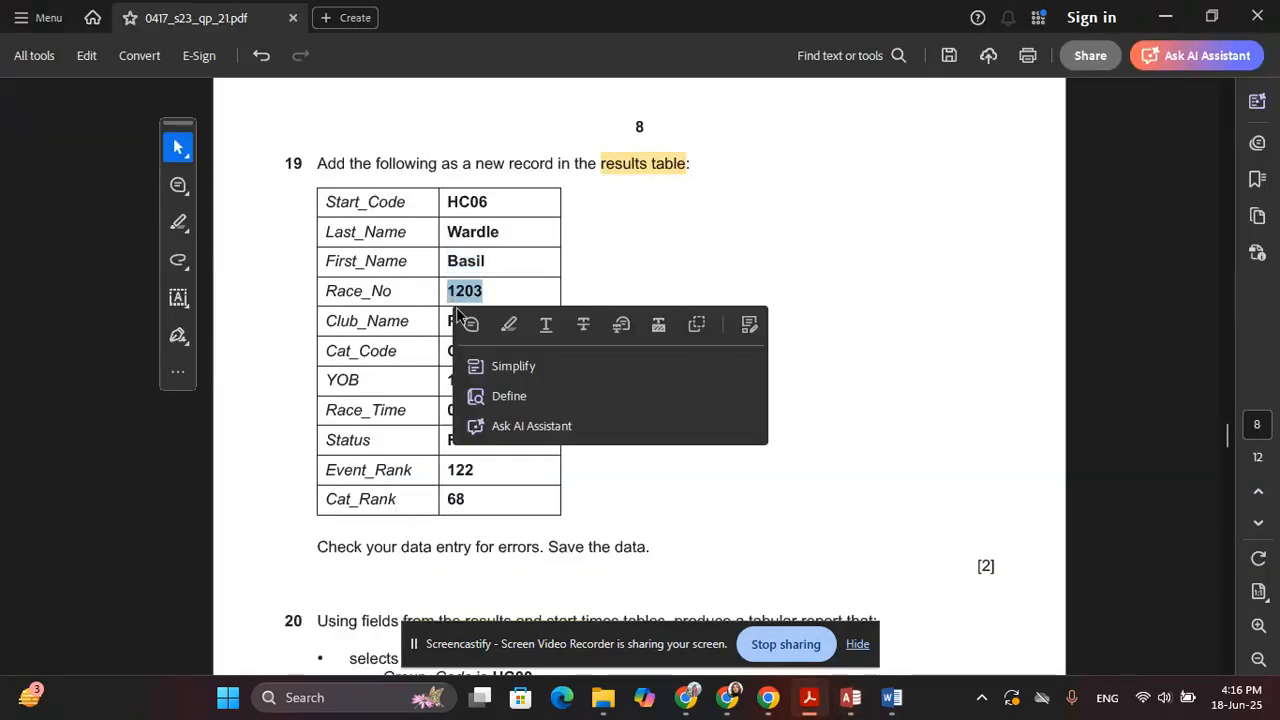
key("ctrl+c")
key("alt+Tab")
key("ctrl+v")
key("Tab")
key("alt+Tab")
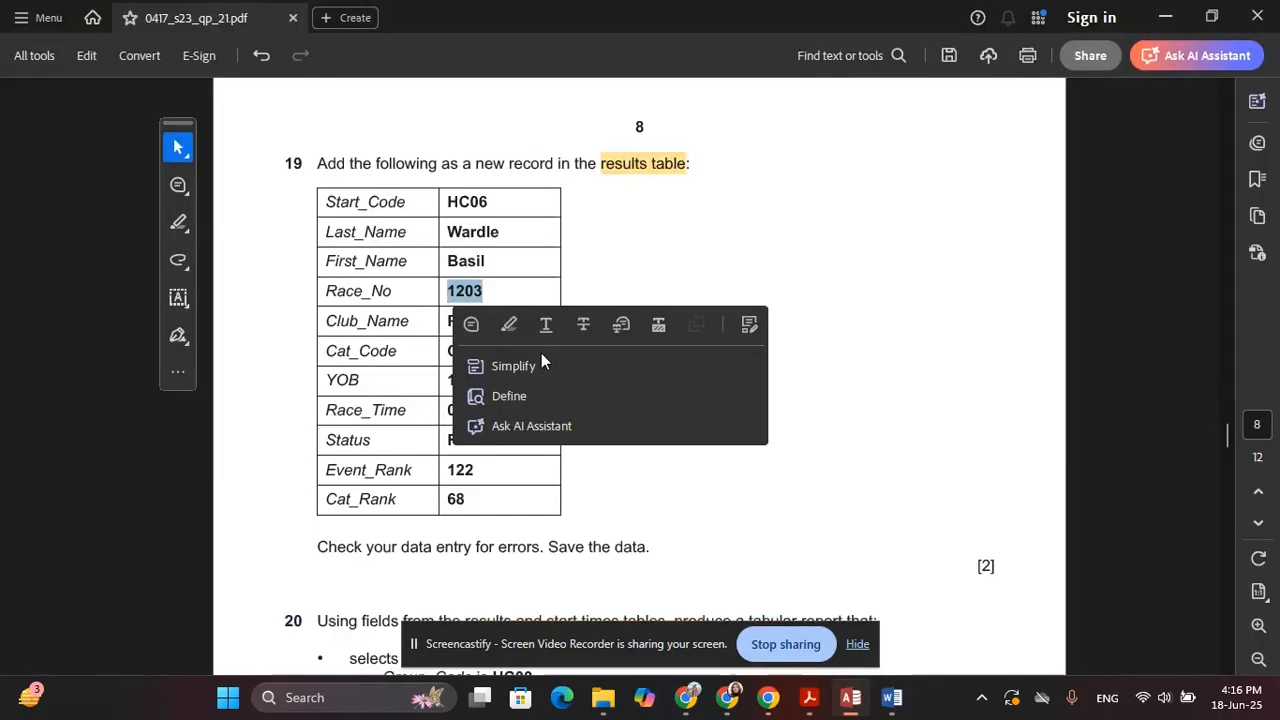
left_click(447, 305)
left_click_drag(450, 319, 525, 318)
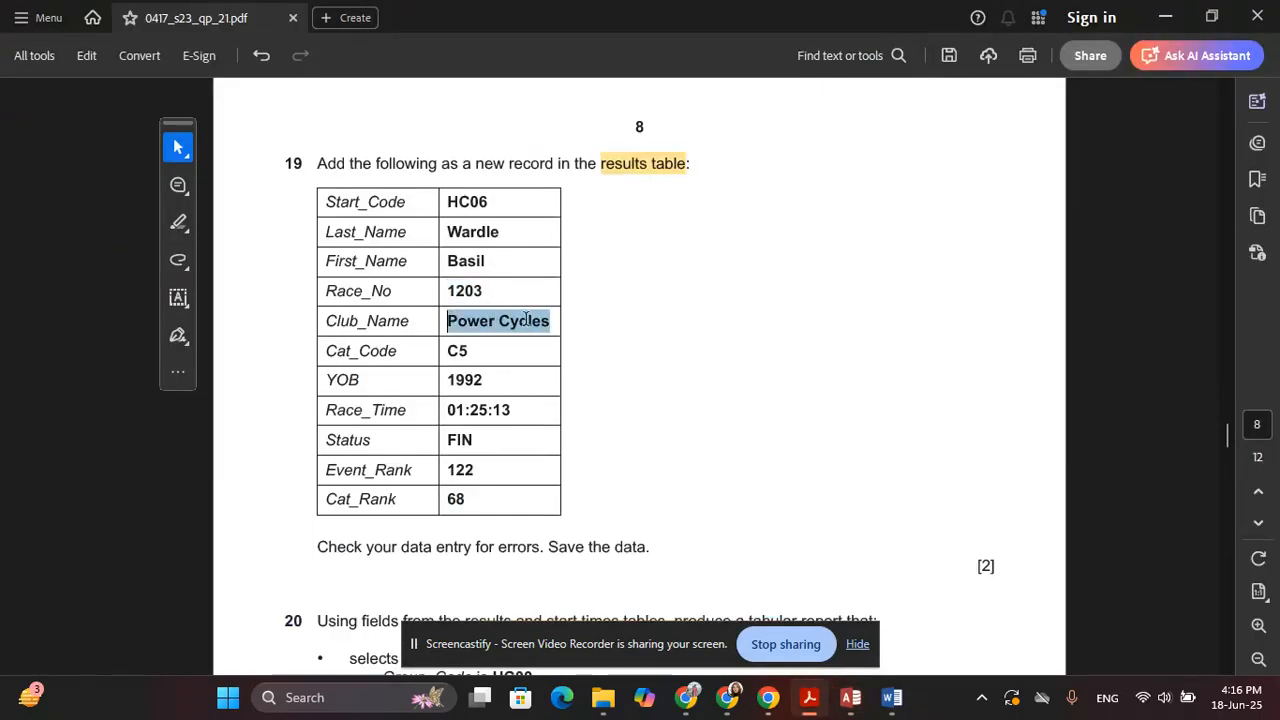
key("ctrl+c")
key("alt+Tab")
key("ctrl+v")
key("Tab")
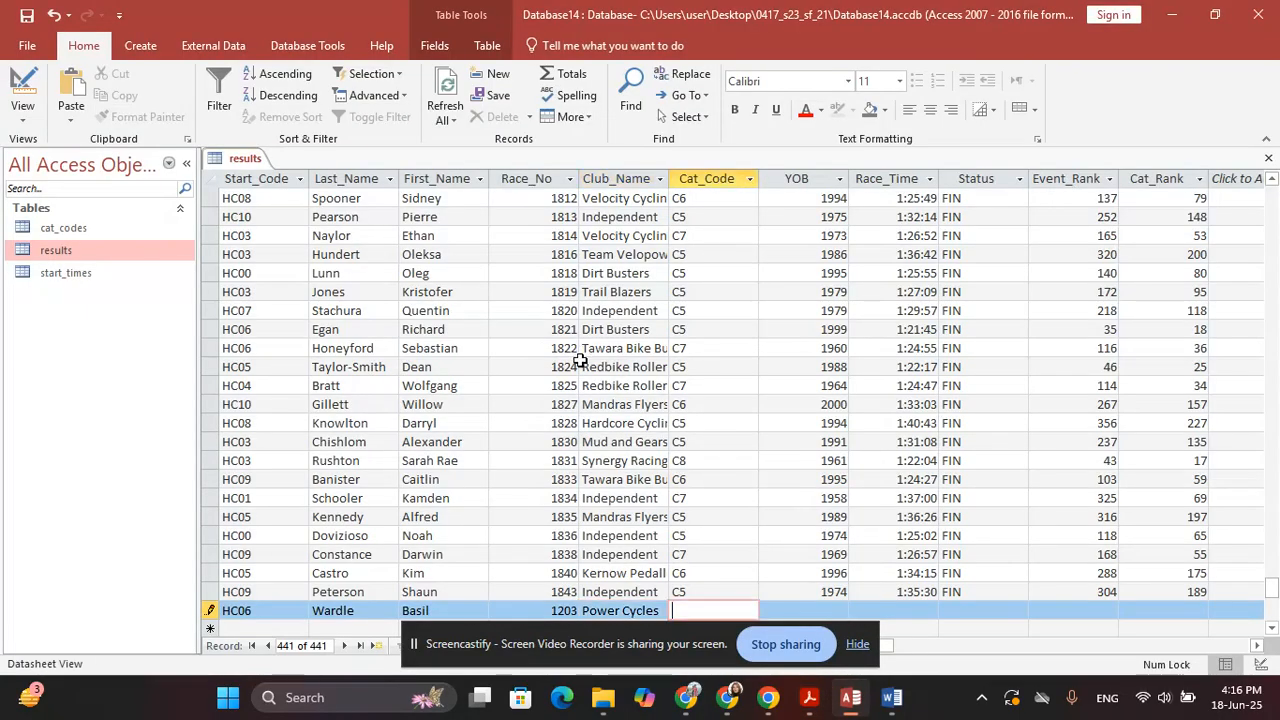
Enter C5 as Cat_Code and 1992 as YOB
key("alt+Tab")
key("alt+Tab")
type("C5")
key("alt+Tab")
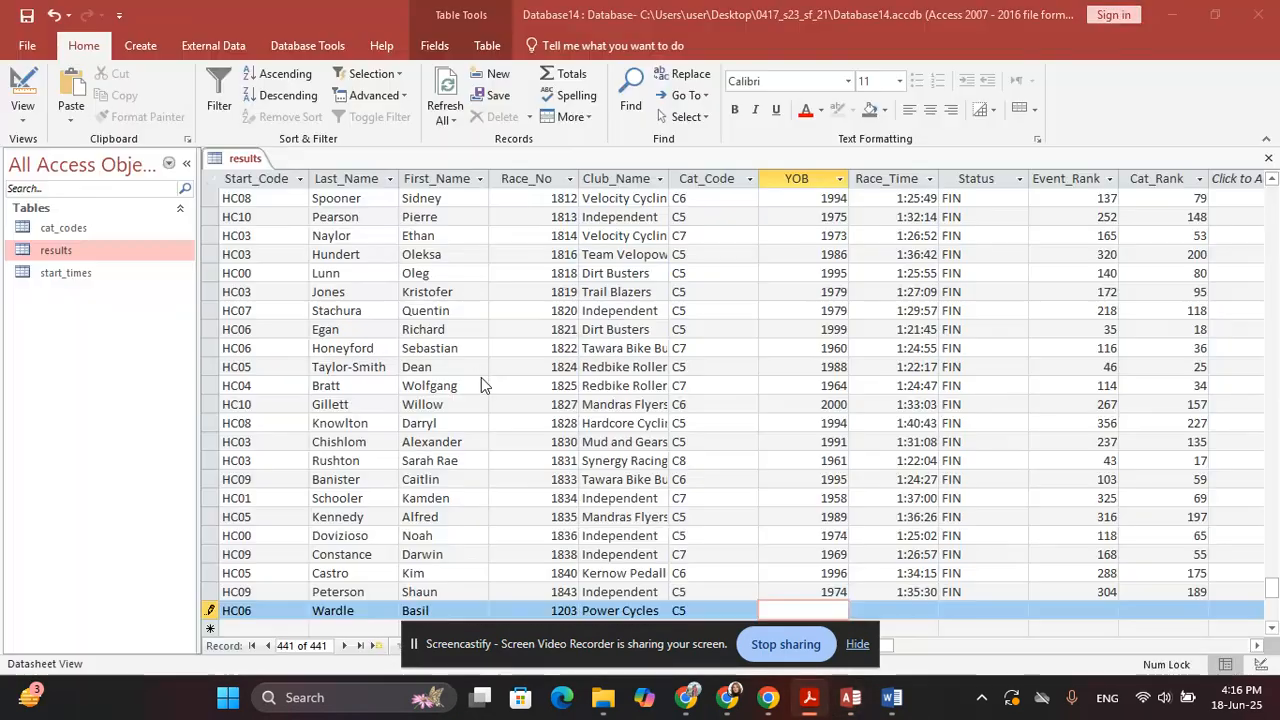
key("alt+Tab")
type("1992")
key("Tab")
key("alt+Tab")
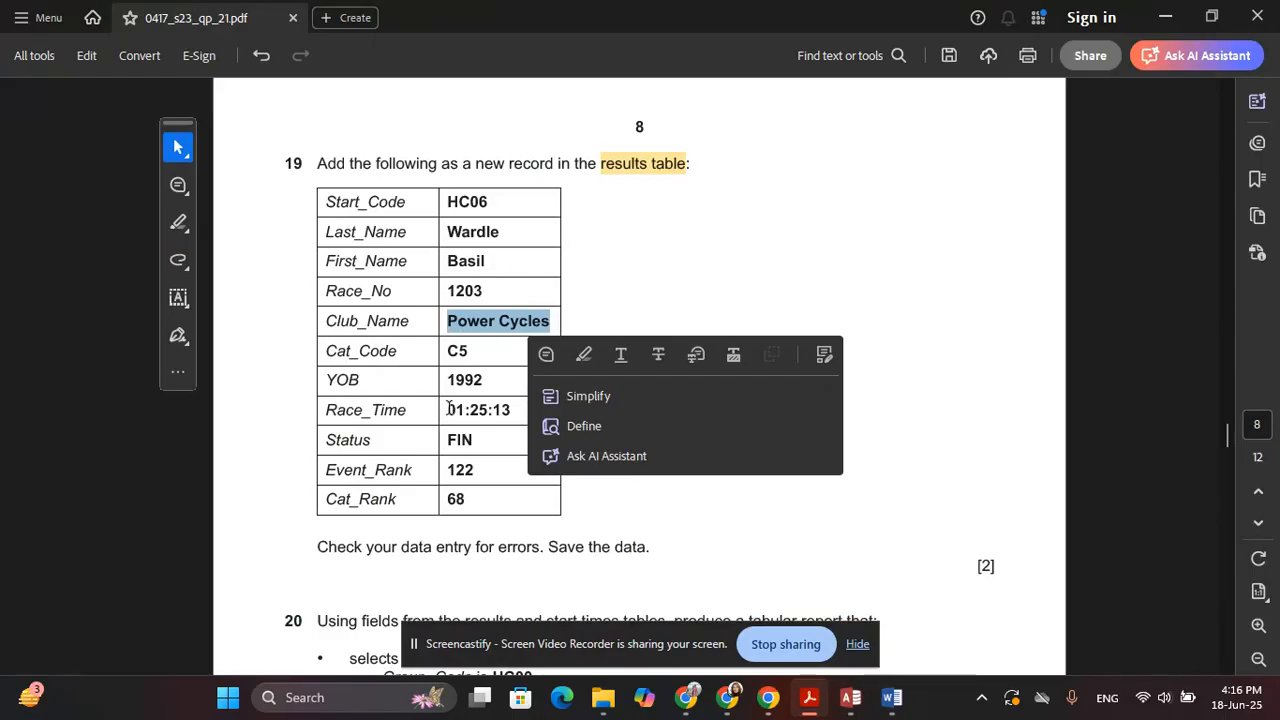
Paste the race time 01:25:13 from the paper into Race_Time
left_click_drag(447, 410, 510, 414)
key("alt+Tab")
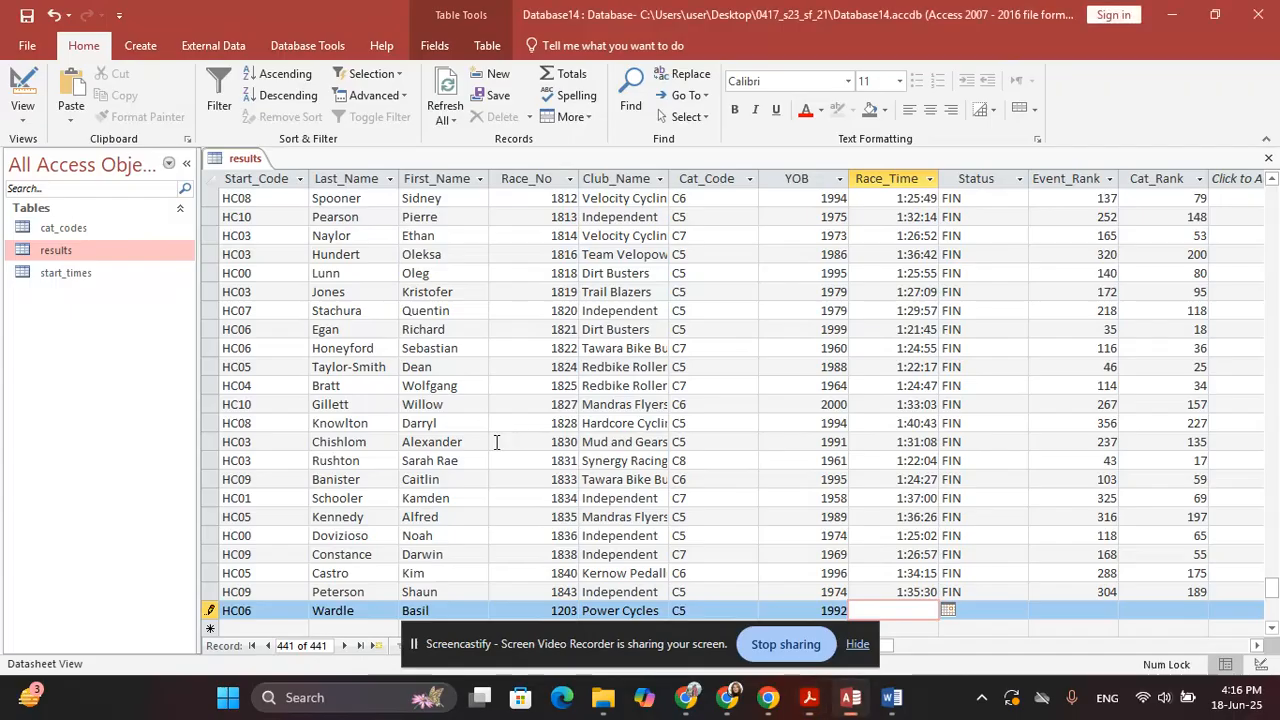
key("Tab")
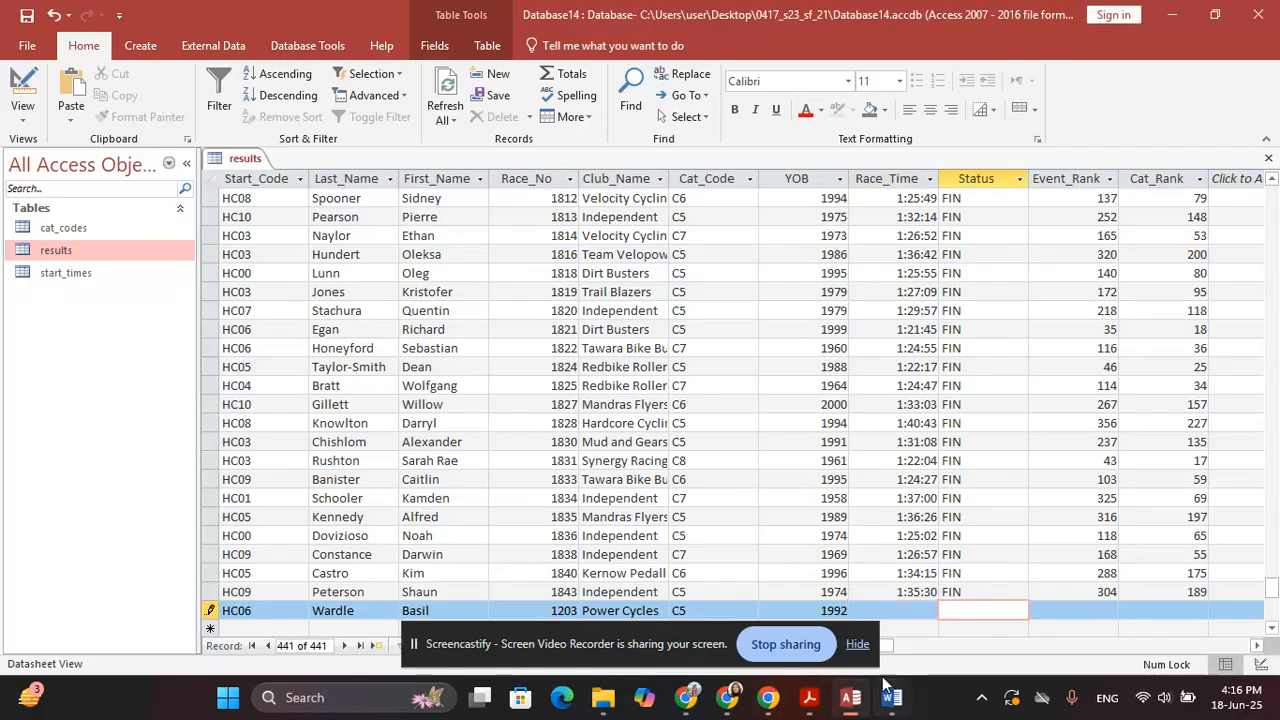
left_click(922, 611)
key("ctrl+v")
key("alt+Tab")
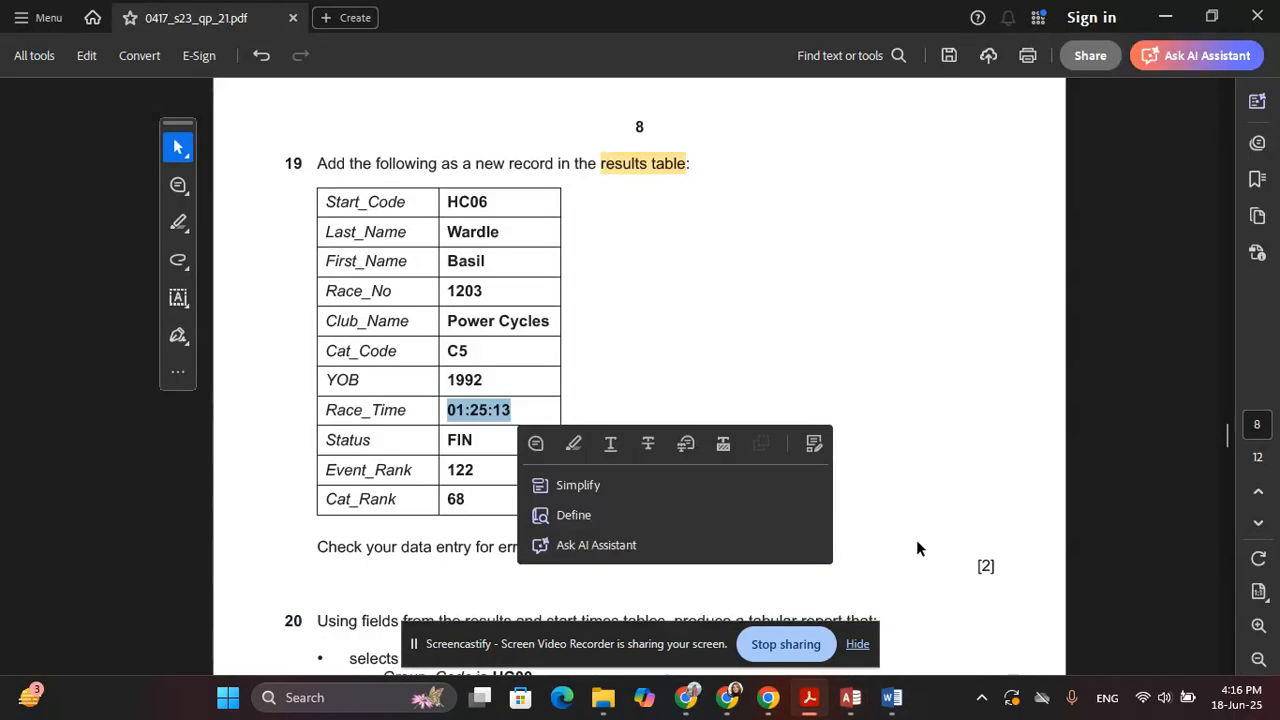
key("alt+Tab")
key("Tab")
Enter Status FIN, Event_Rank 122 and Cat_Rank 68, then save the record
type("FIN")
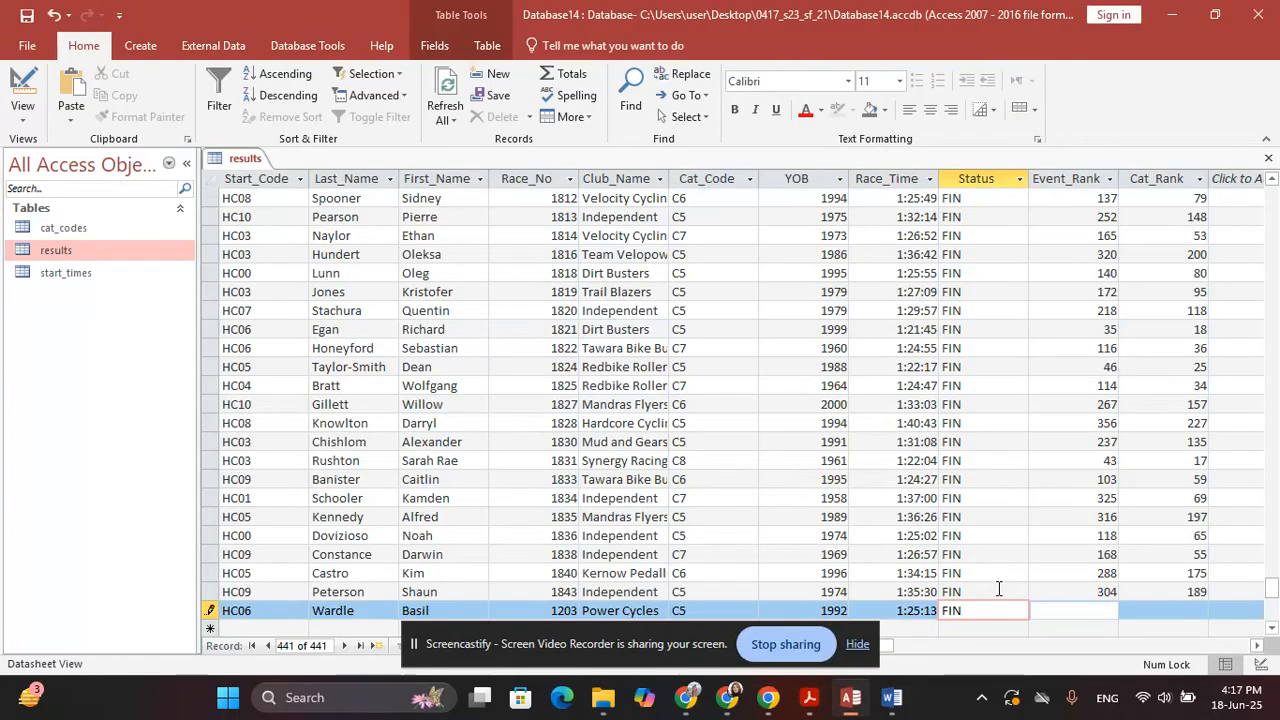
key("Tab")
key("alt+Tab")
key("alt+Tab")
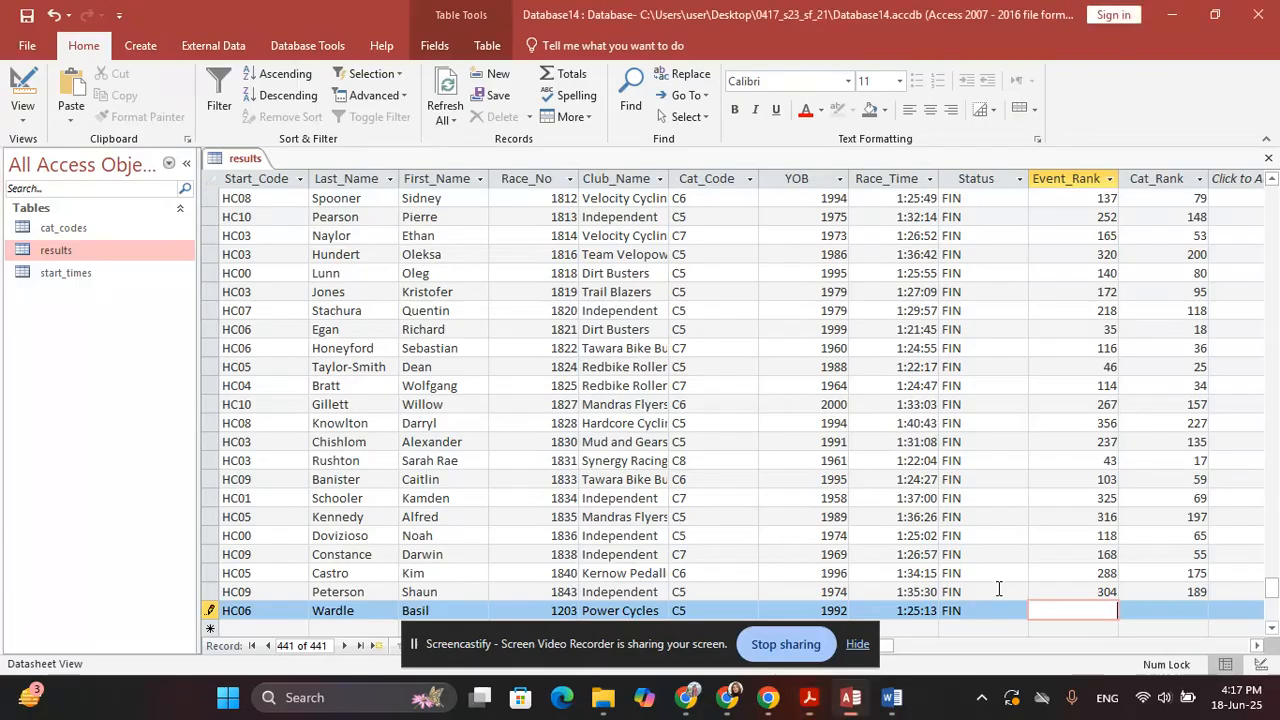
type("122")
key("Tab")
type("6")
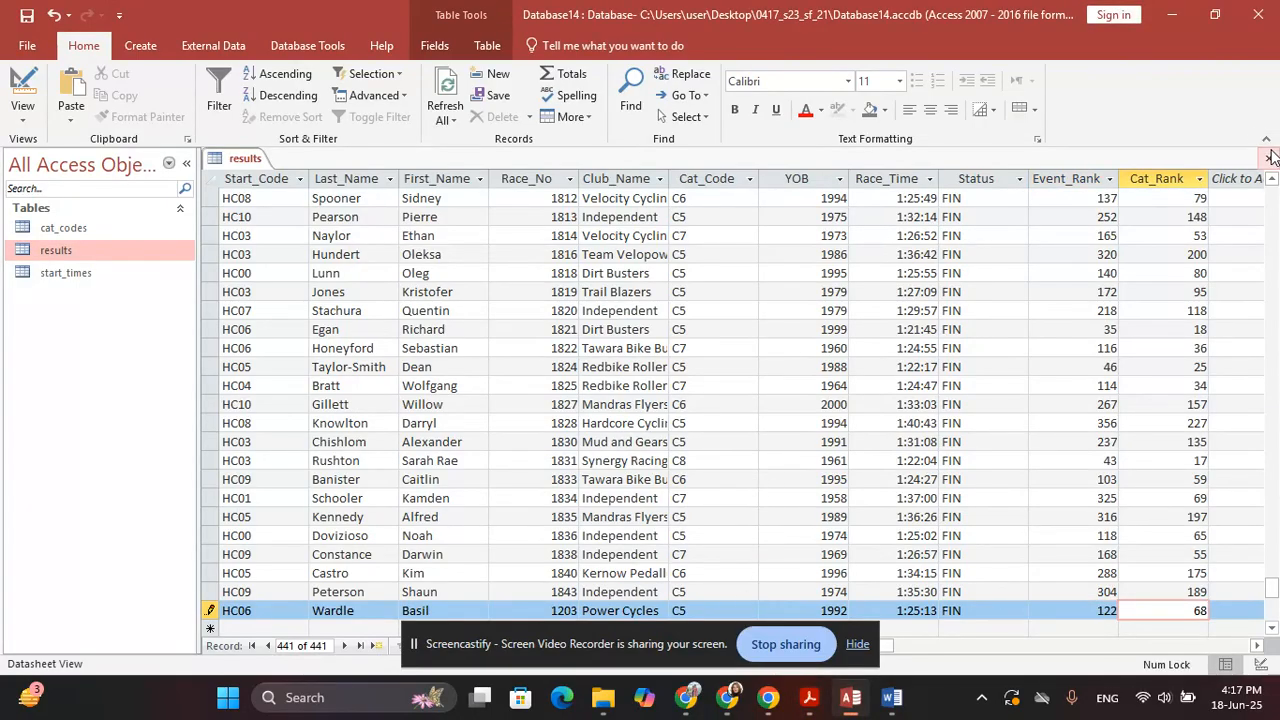
left_click(25, 15)
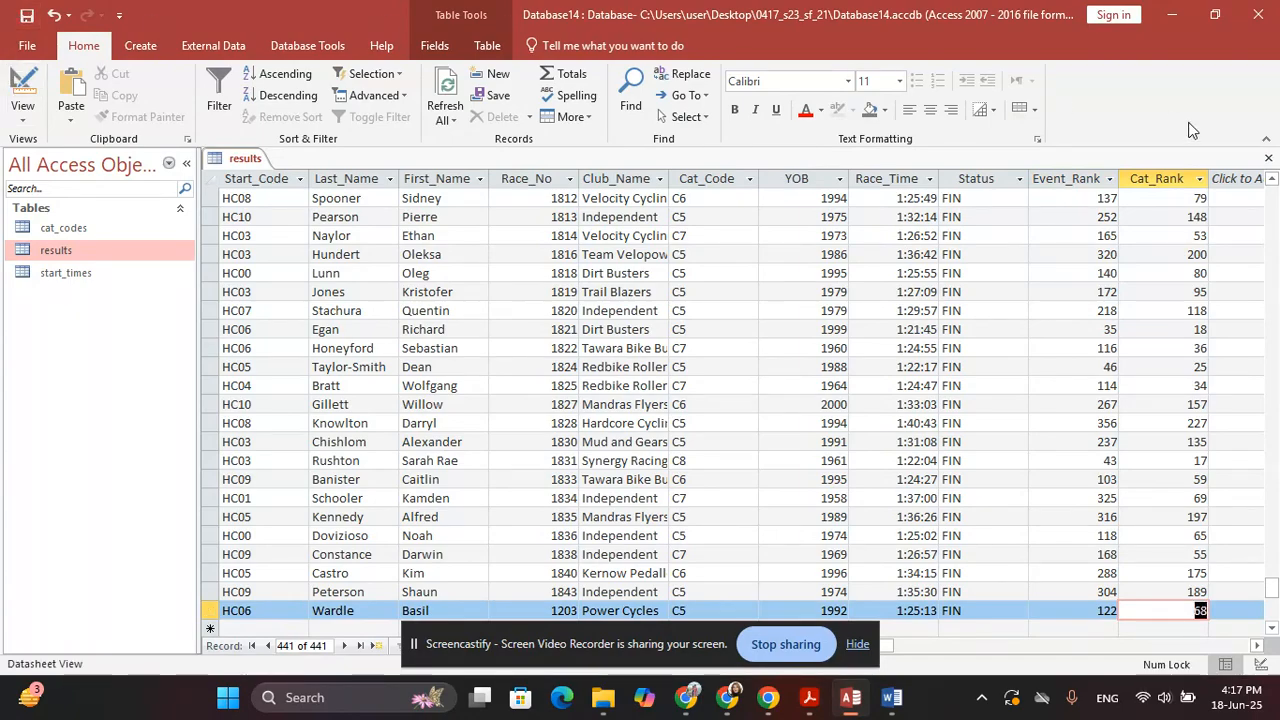
Close the results table and highlight question 20's opening sentence about the tabular report
left_click(1268, 158)
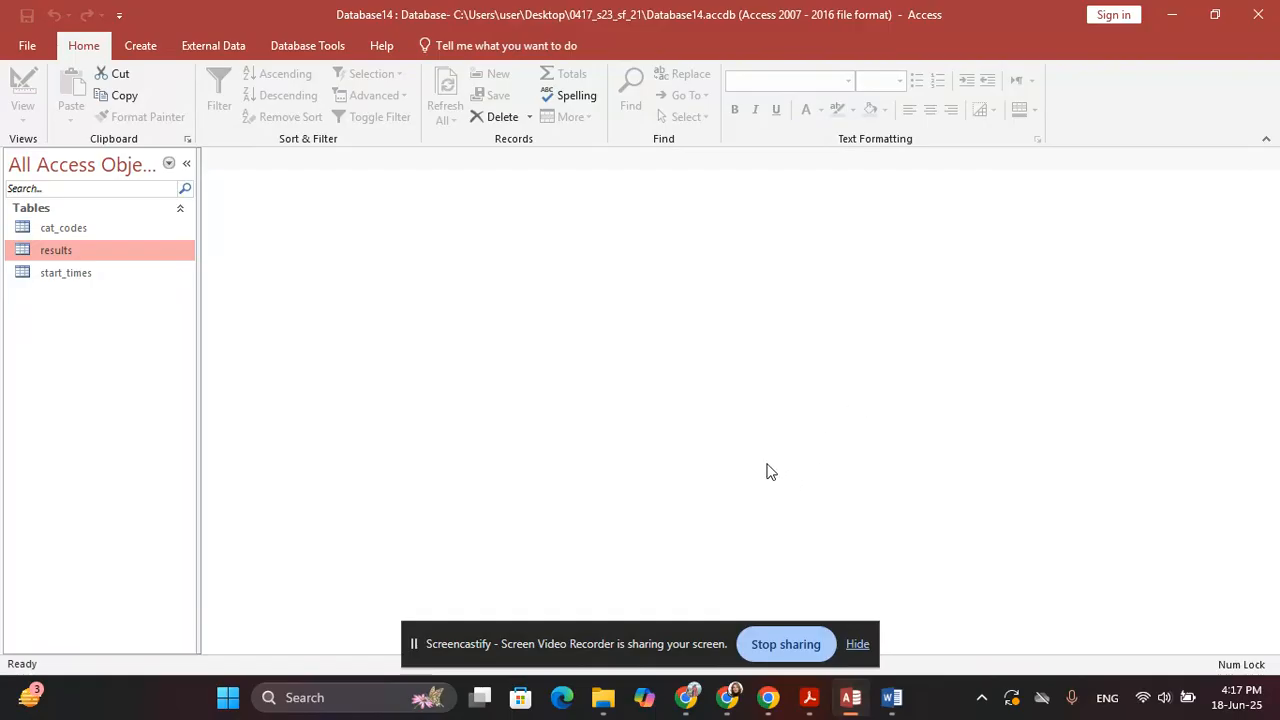
key("alt+Tab")
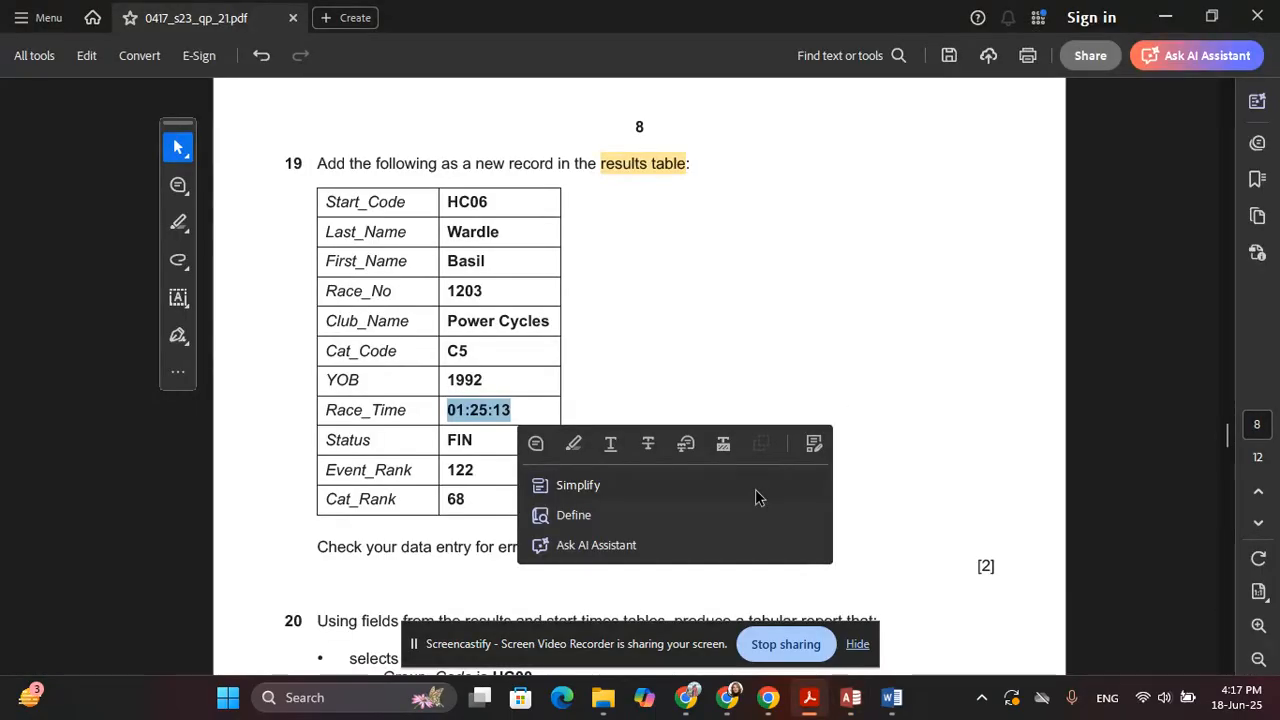
scroll(660, 310, "down", 3)
left_click(899, 262)
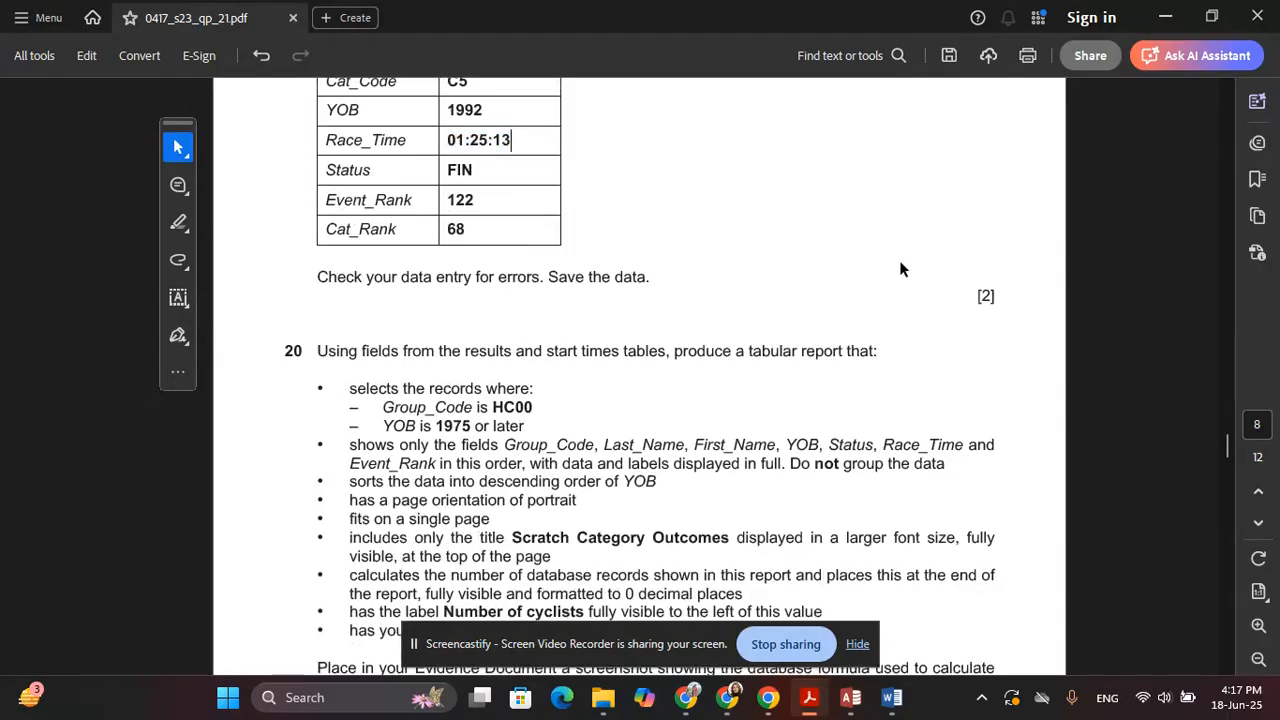
left_click(178, 222)
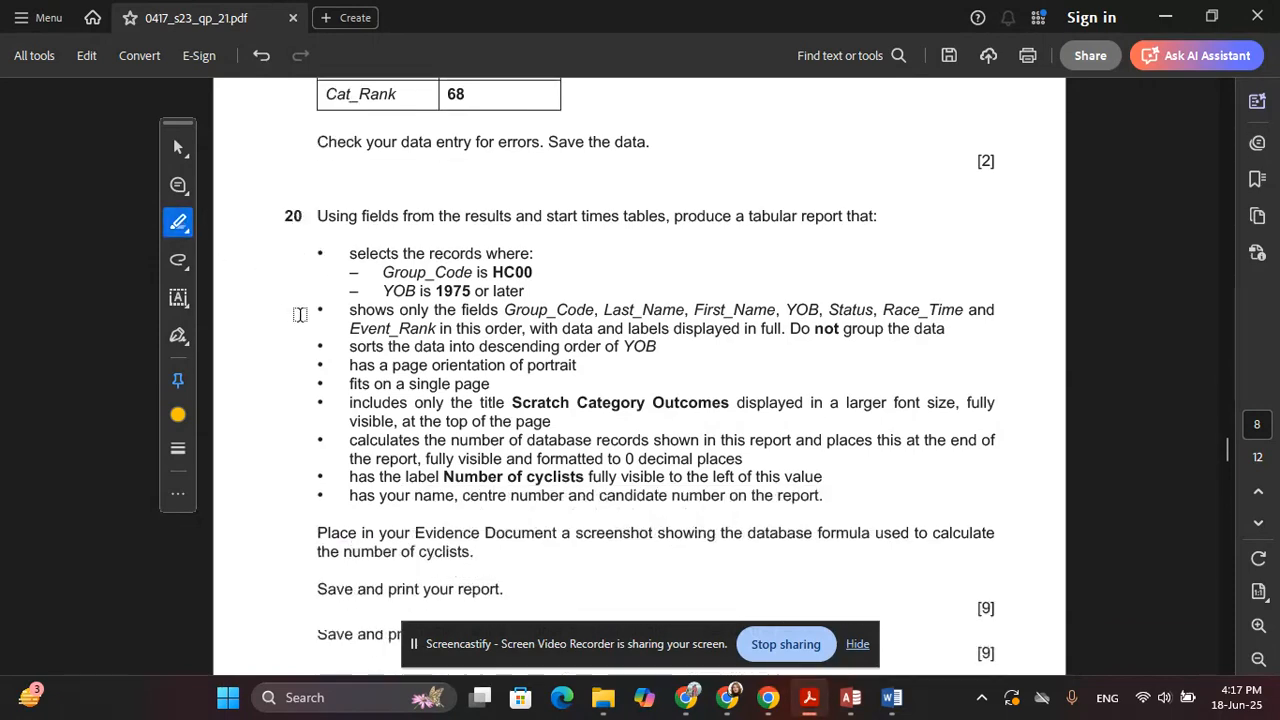
scroll(300, 312, "down", 2)
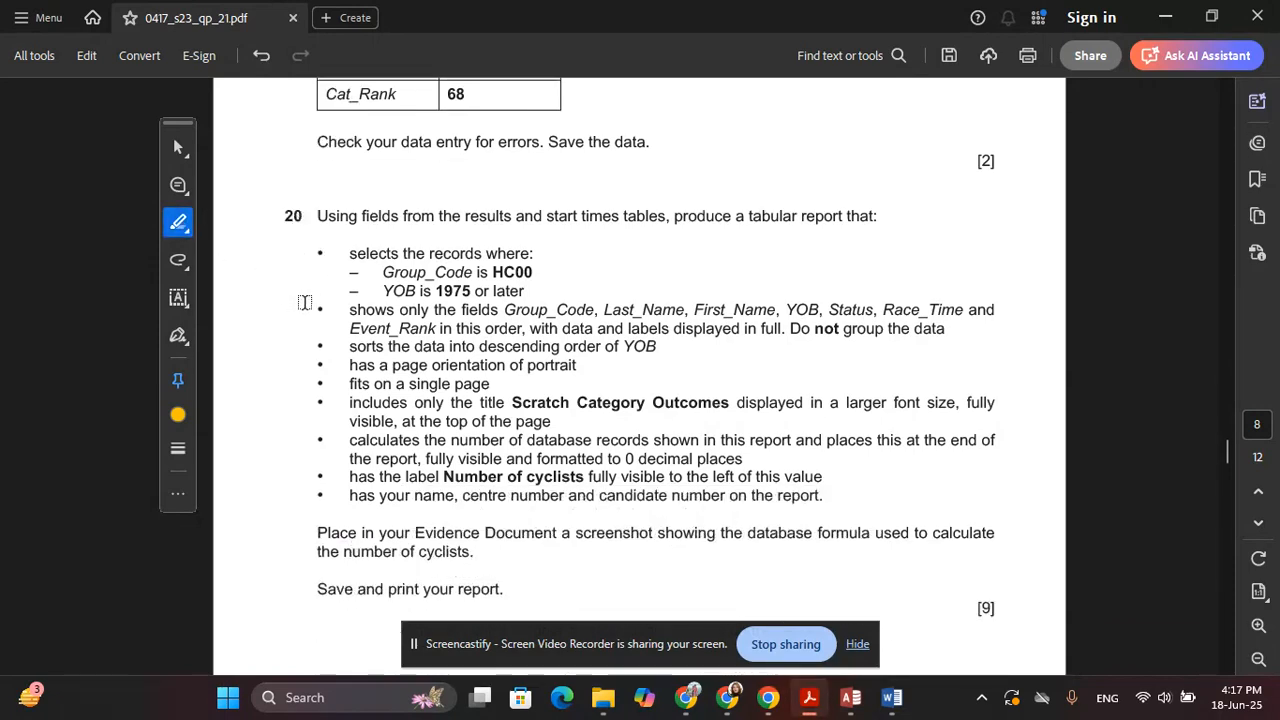
scroll(352, 209, "down", 1)
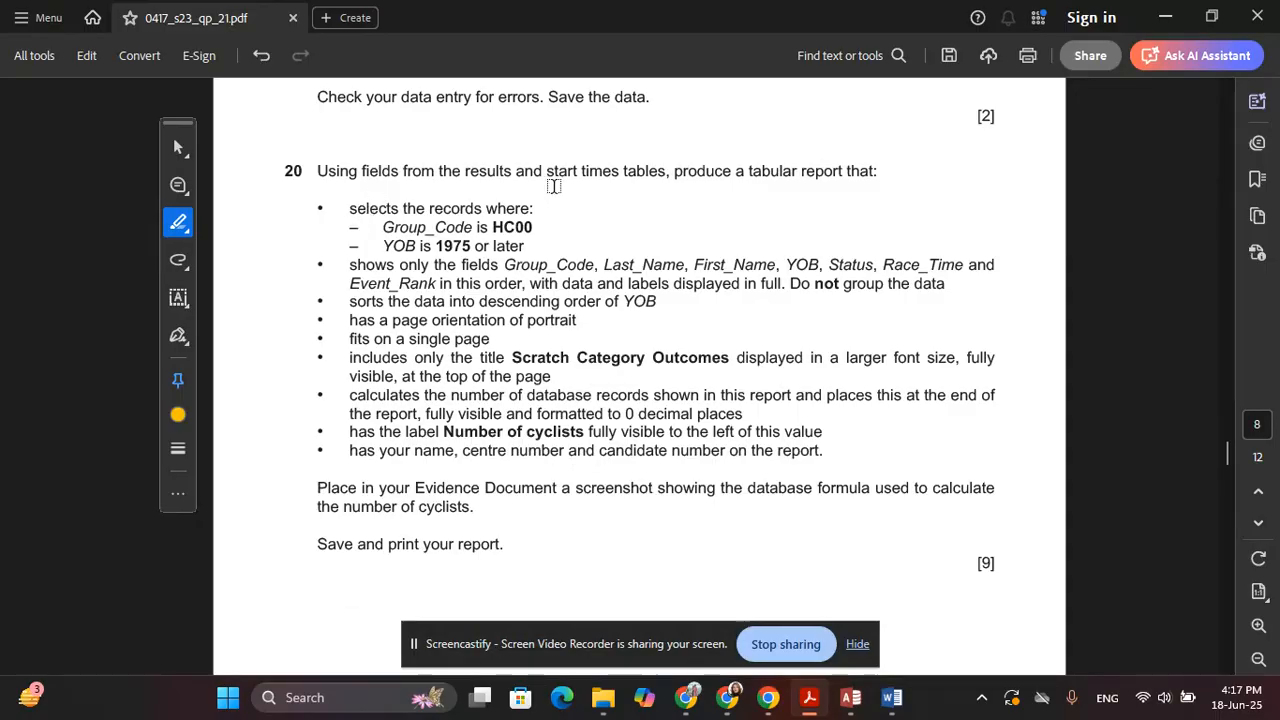
left_click_drag(317, 170, 858, 174)
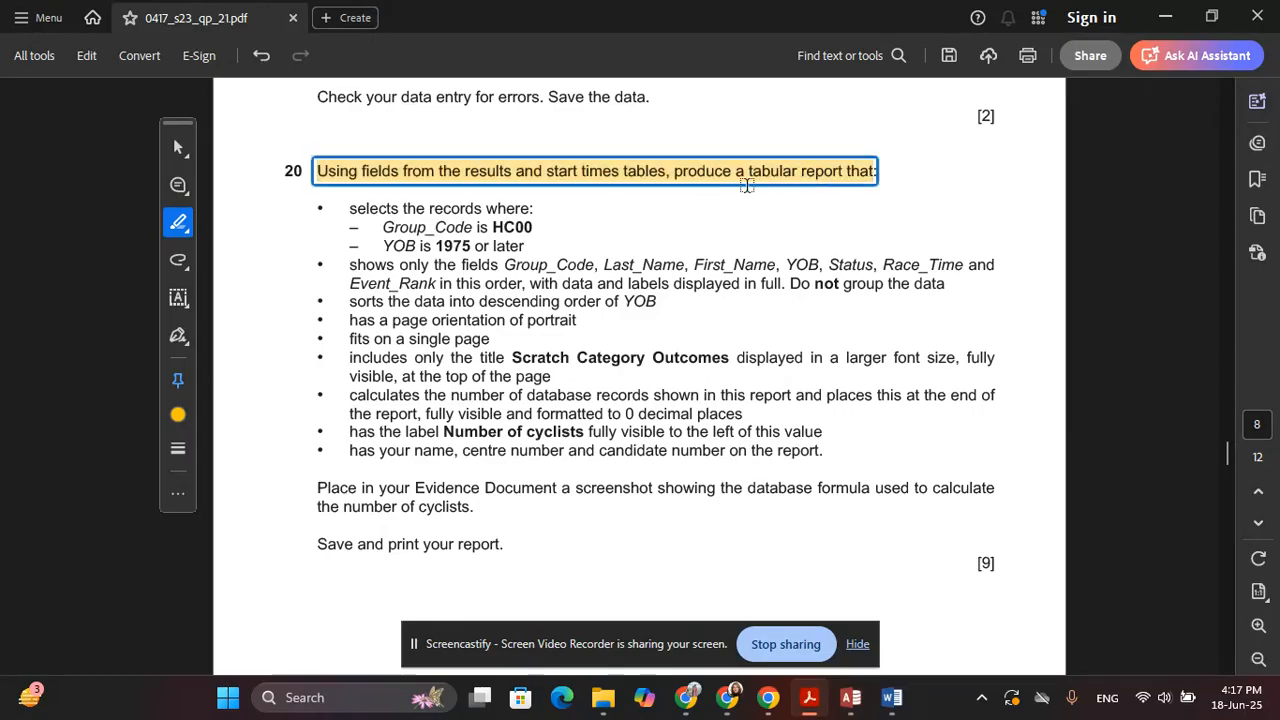
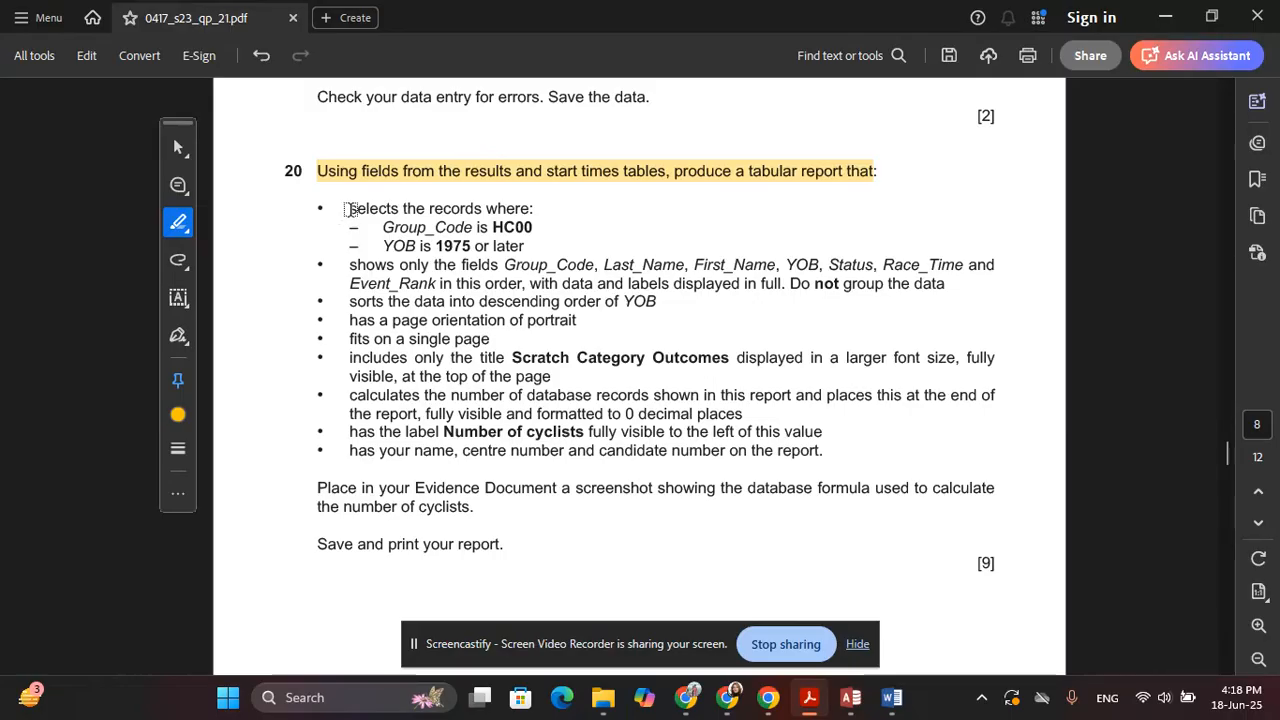
Highlight question 20's 'selects the records where:' line in yellow, then return to Access
left_click_drag(346, 208, 512, 206)
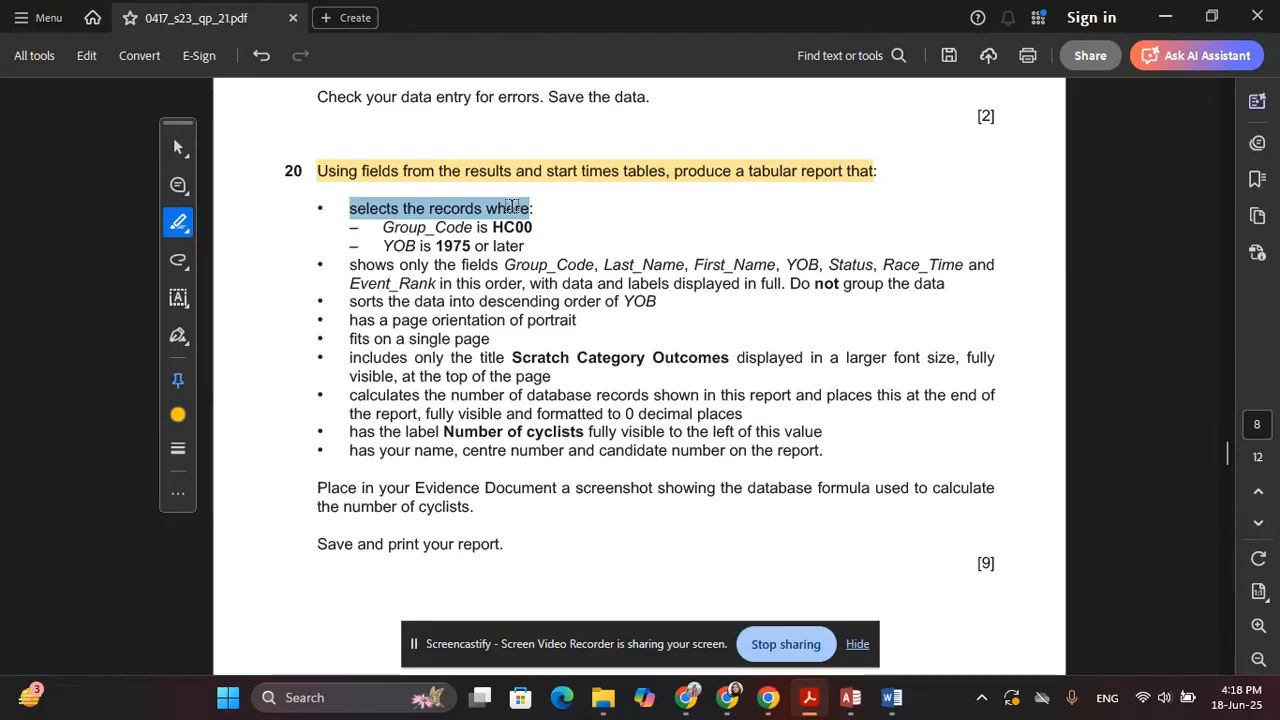
left_click_drag(512, 206, 505, 212)
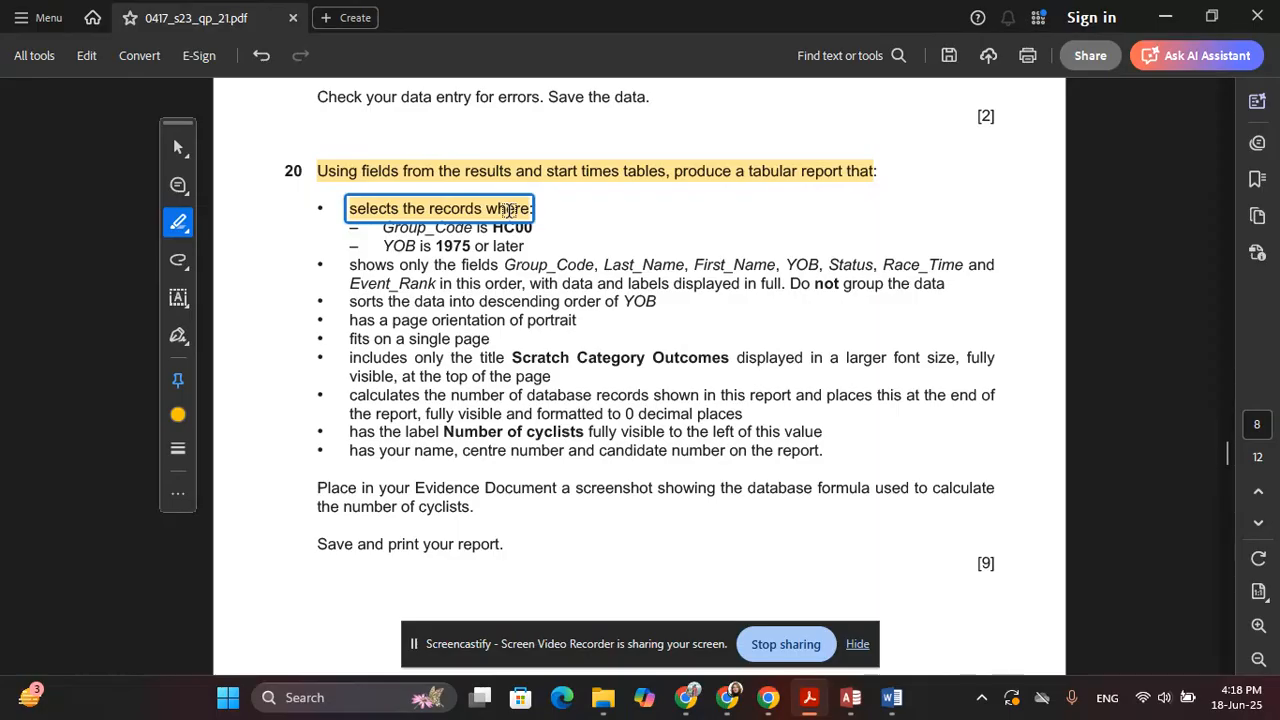
key("alt+Tab")
Start a new query in Design View
left_click(145, 46)
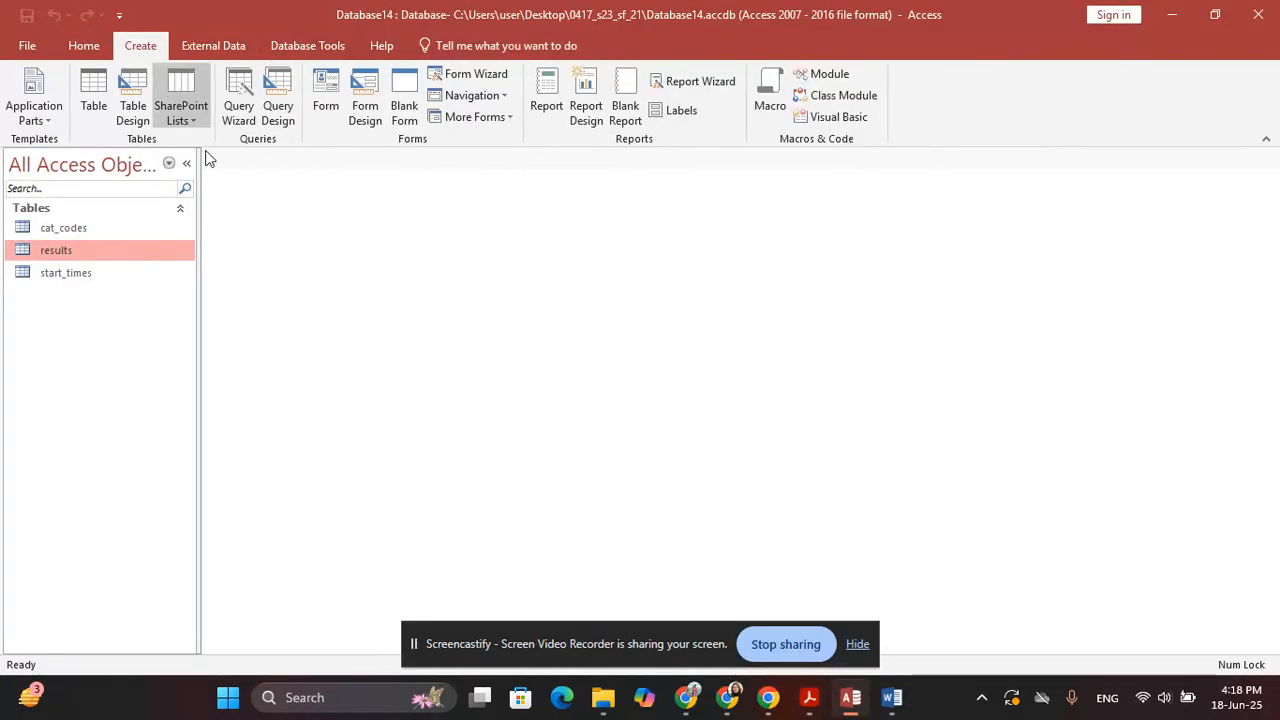
left_click(278, 105)
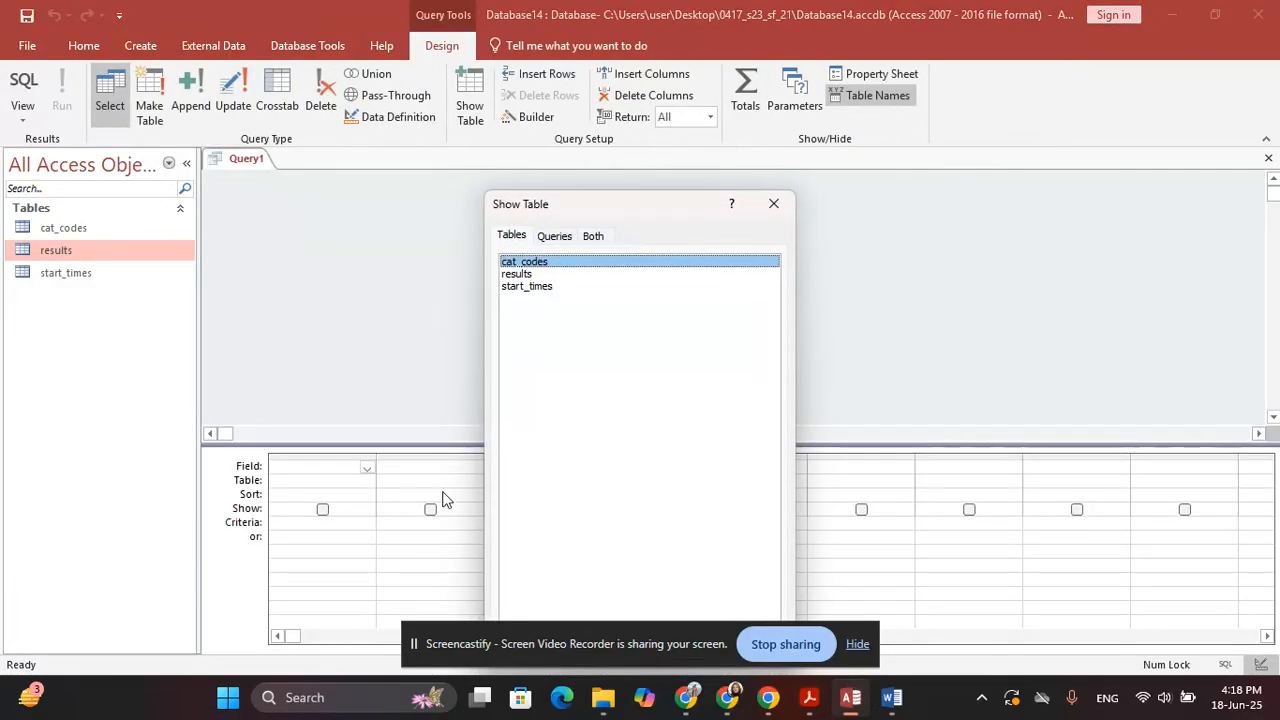
key("alt+Tab")
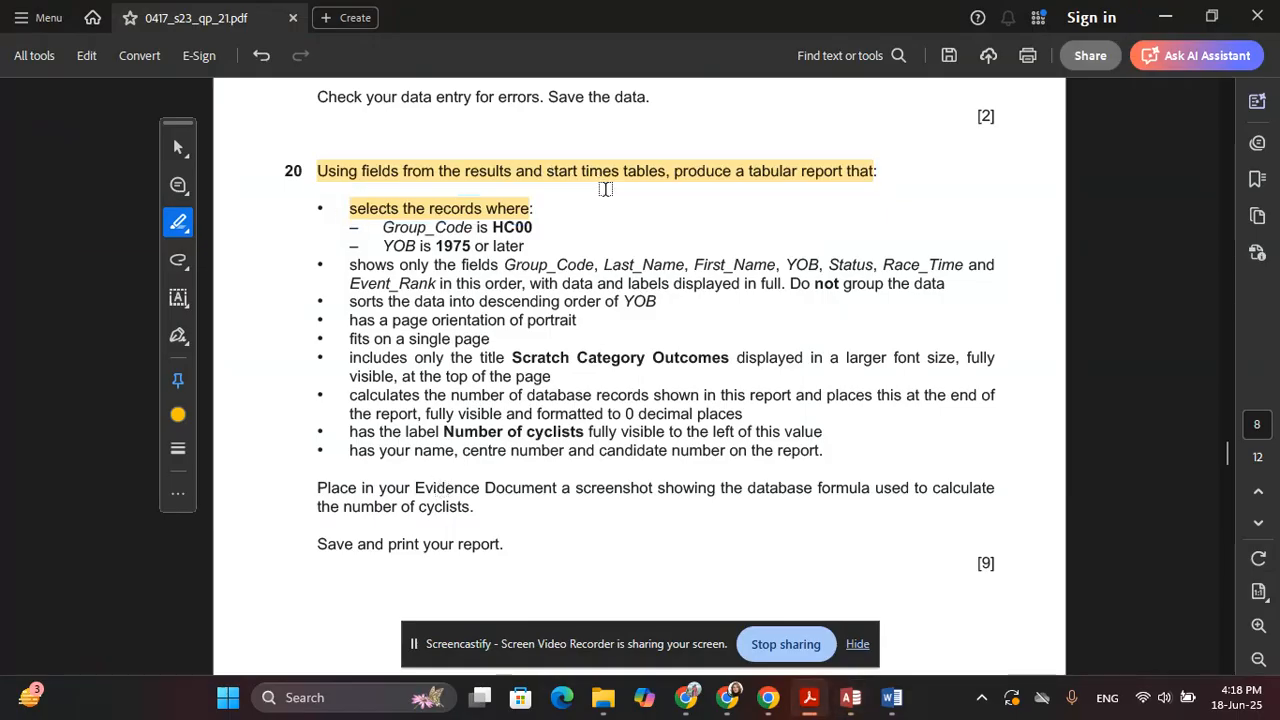
key("alt+Tab")
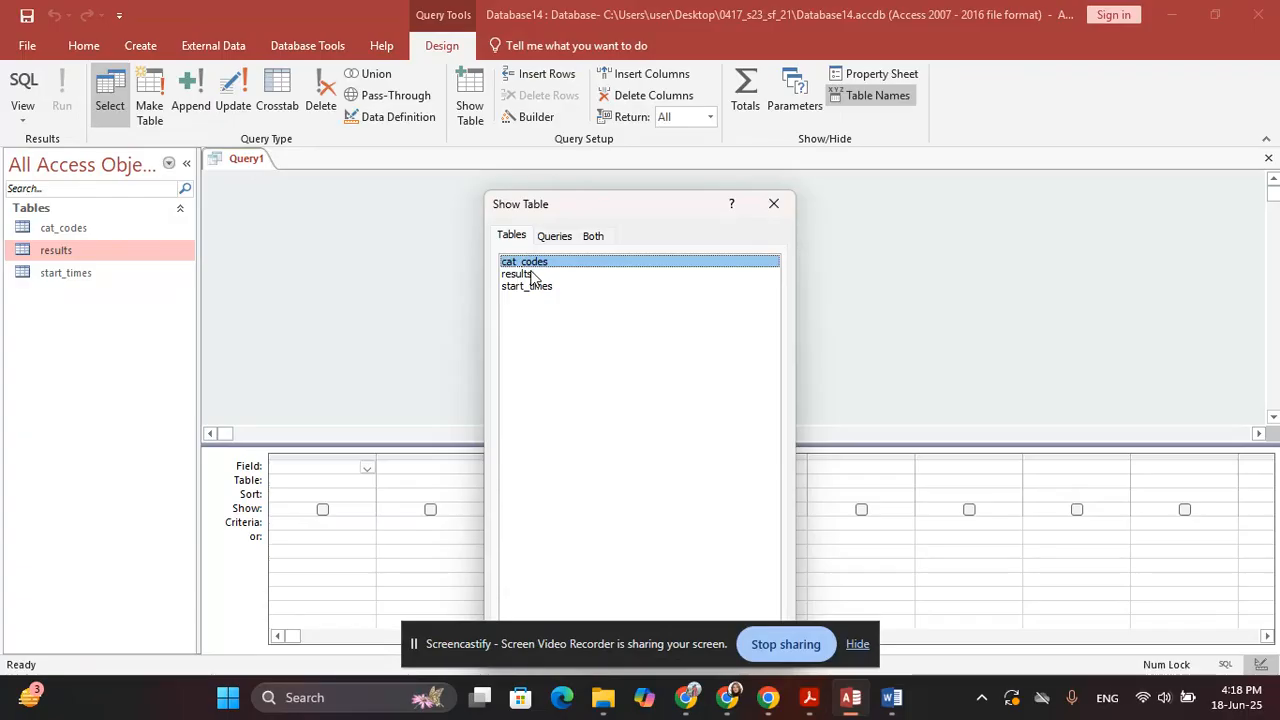
Add the results and start_times tables to the query and enlarge the results field list
double_click(530, 275)
double_click(535, 286)
left_click(773, 203)
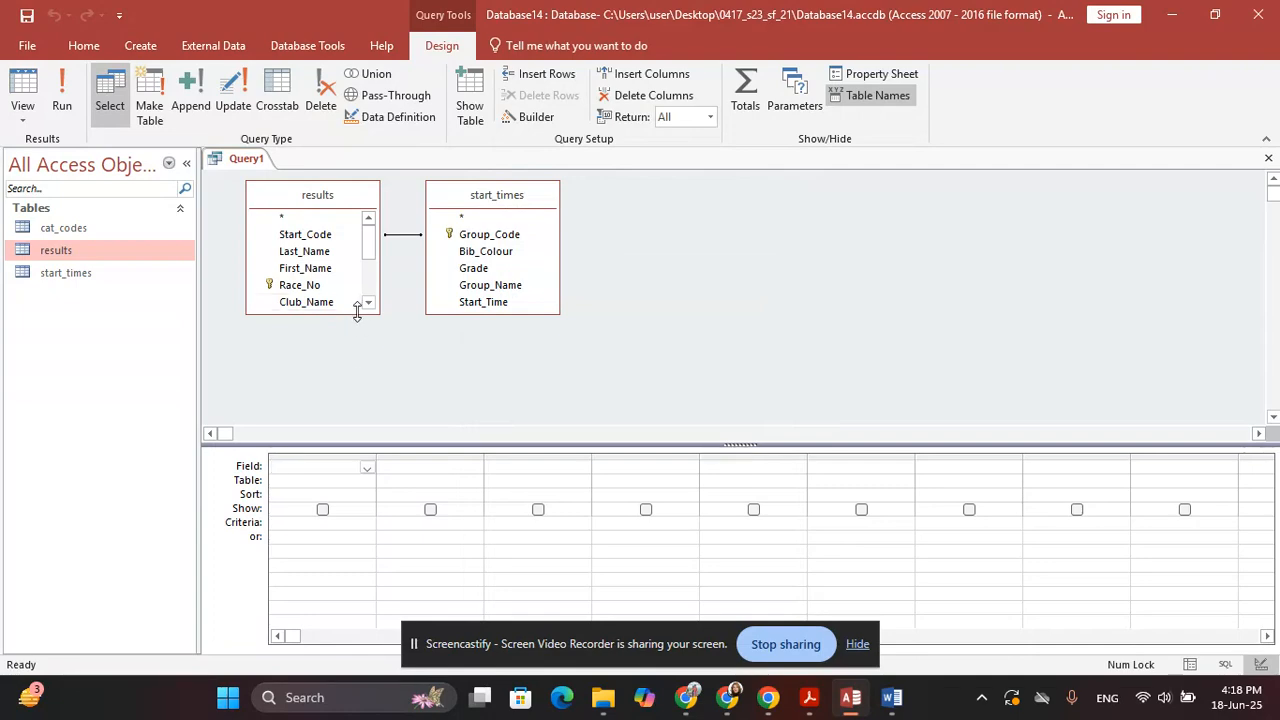
left_click_drag(357, 314, 358, 420)
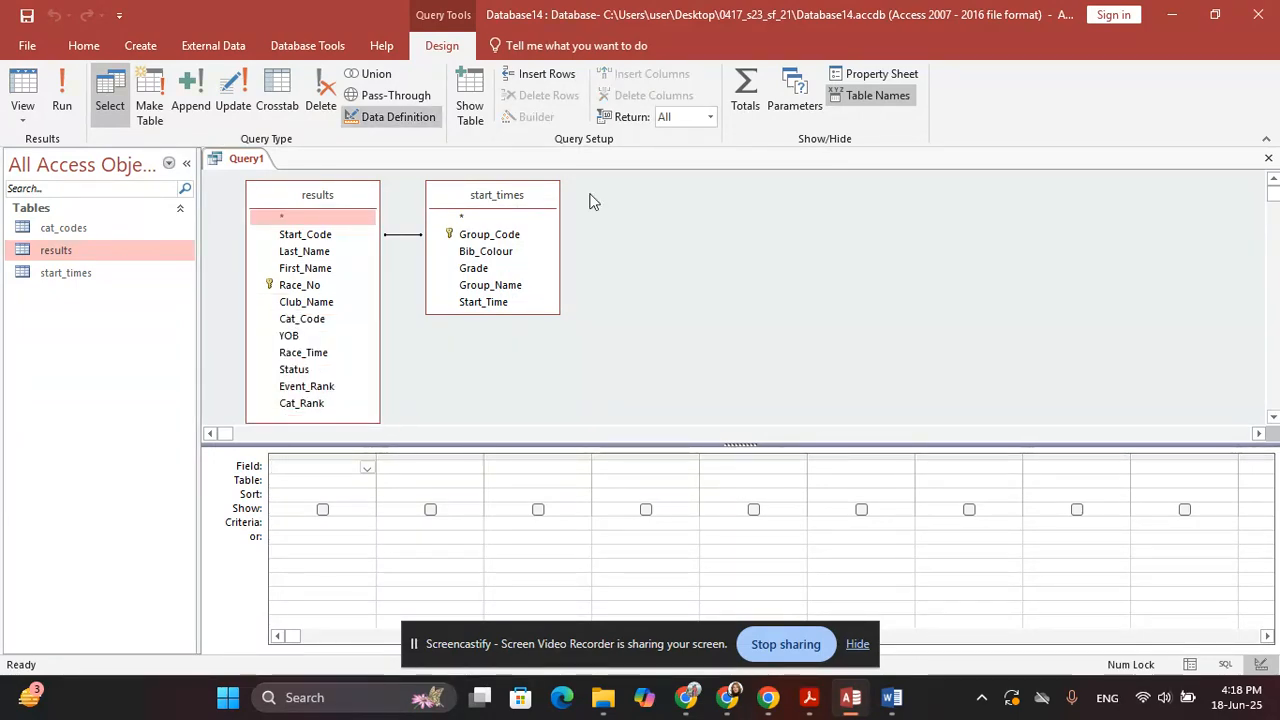
key("alt+Tab")
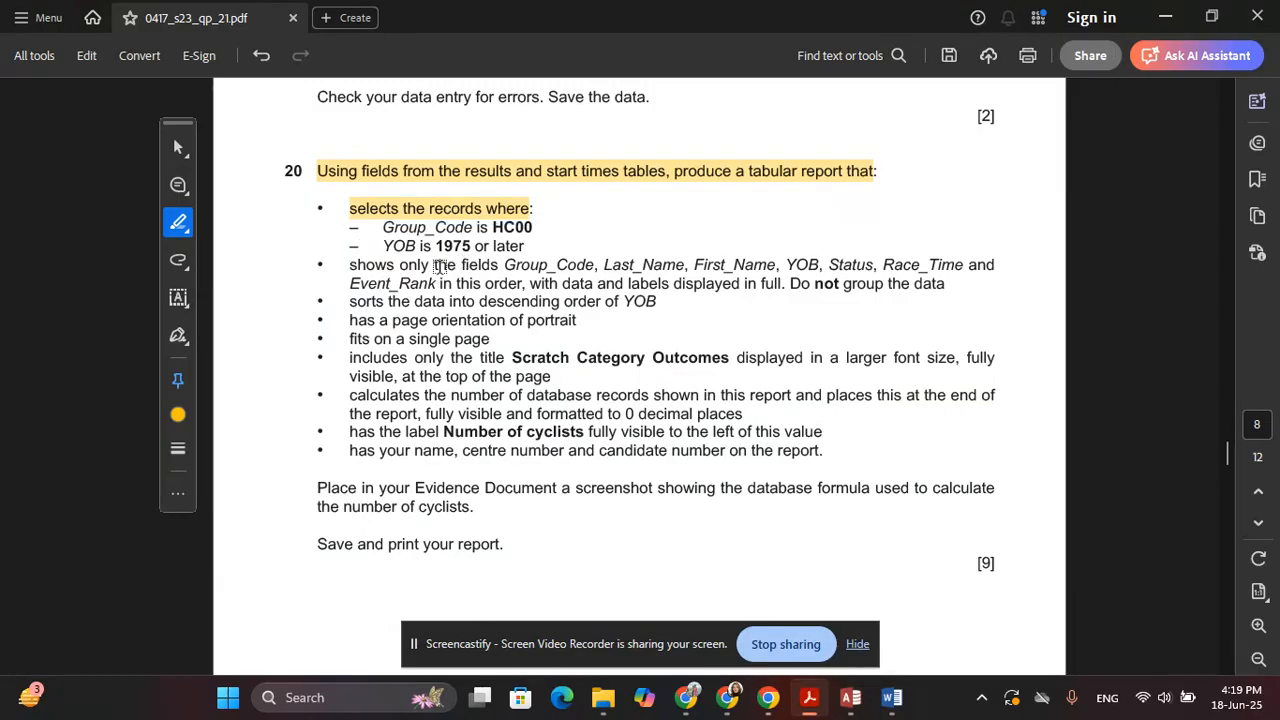
Highlight question 20's bullet listing the fields to show
mouse_move(349, 265)
left_mouse_down()
mouse_move(690, 266)
mouse_move(781, 284)
left_mouse_up()
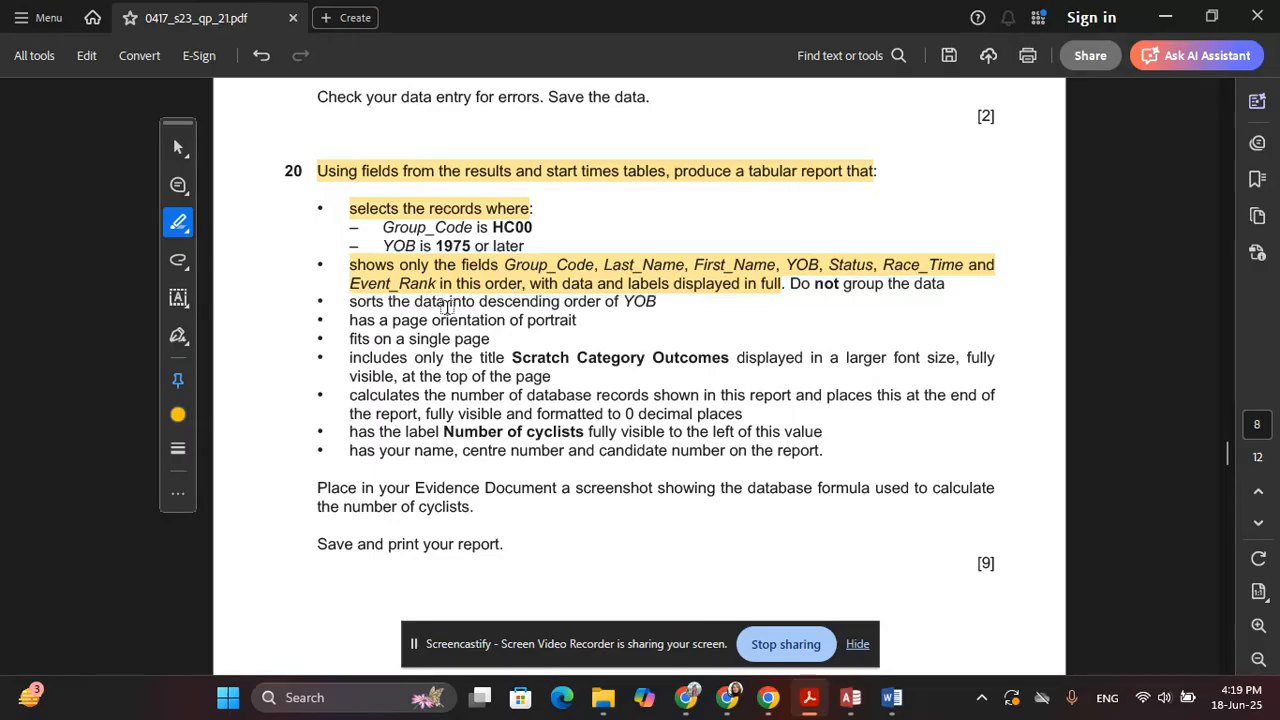
key("alt+Tab")
key("alt+Tab")
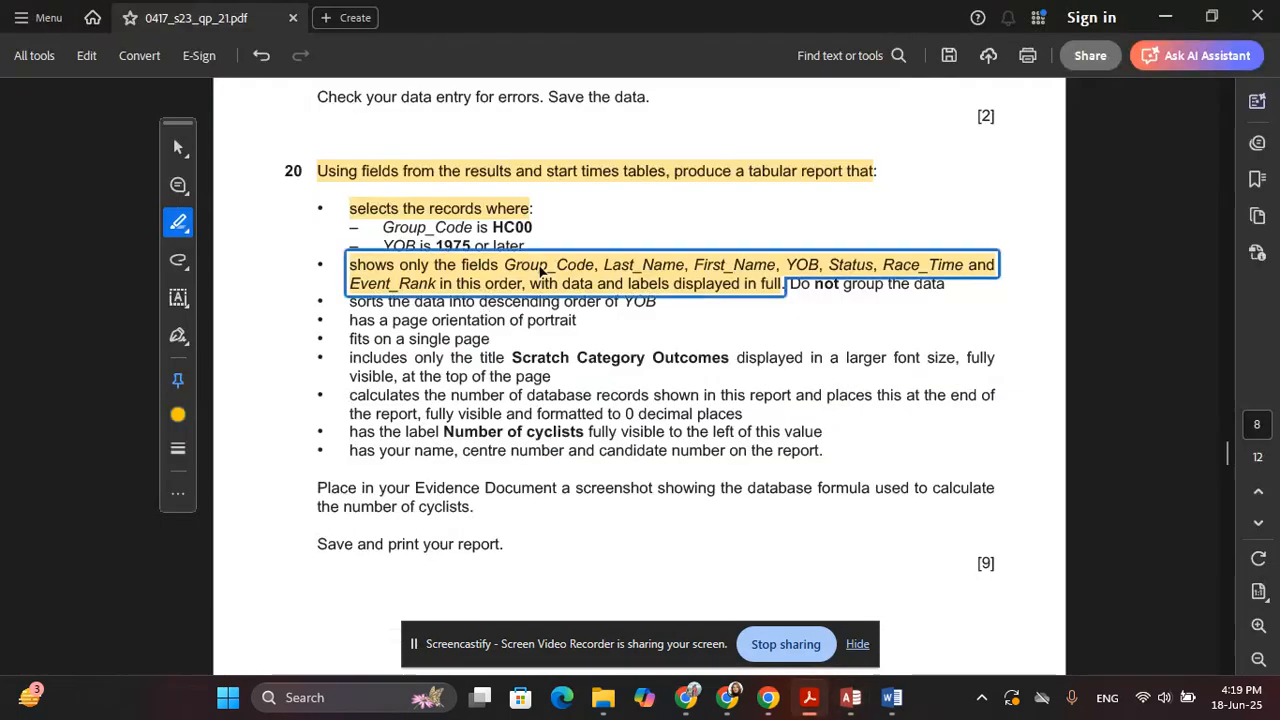
key("alt+Tab")
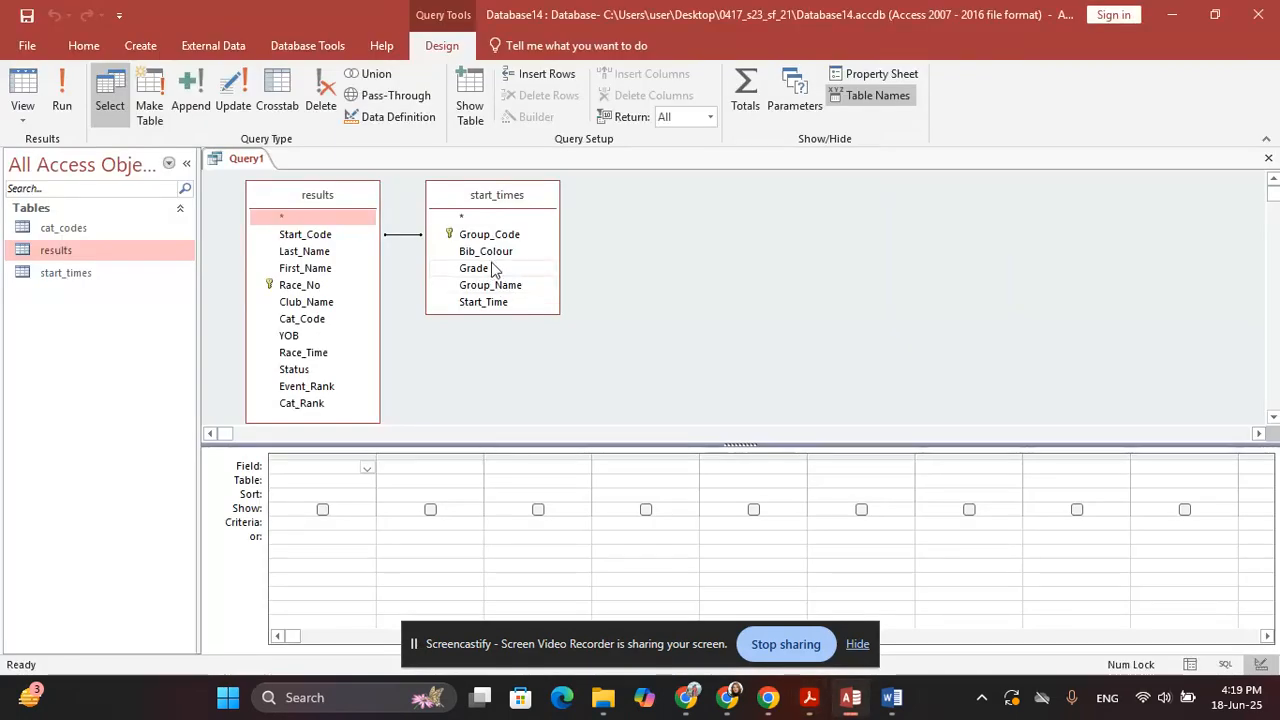
Add Group_Code, Last_Name, First_Name and YOB to the query grid
double_click(494, 237)
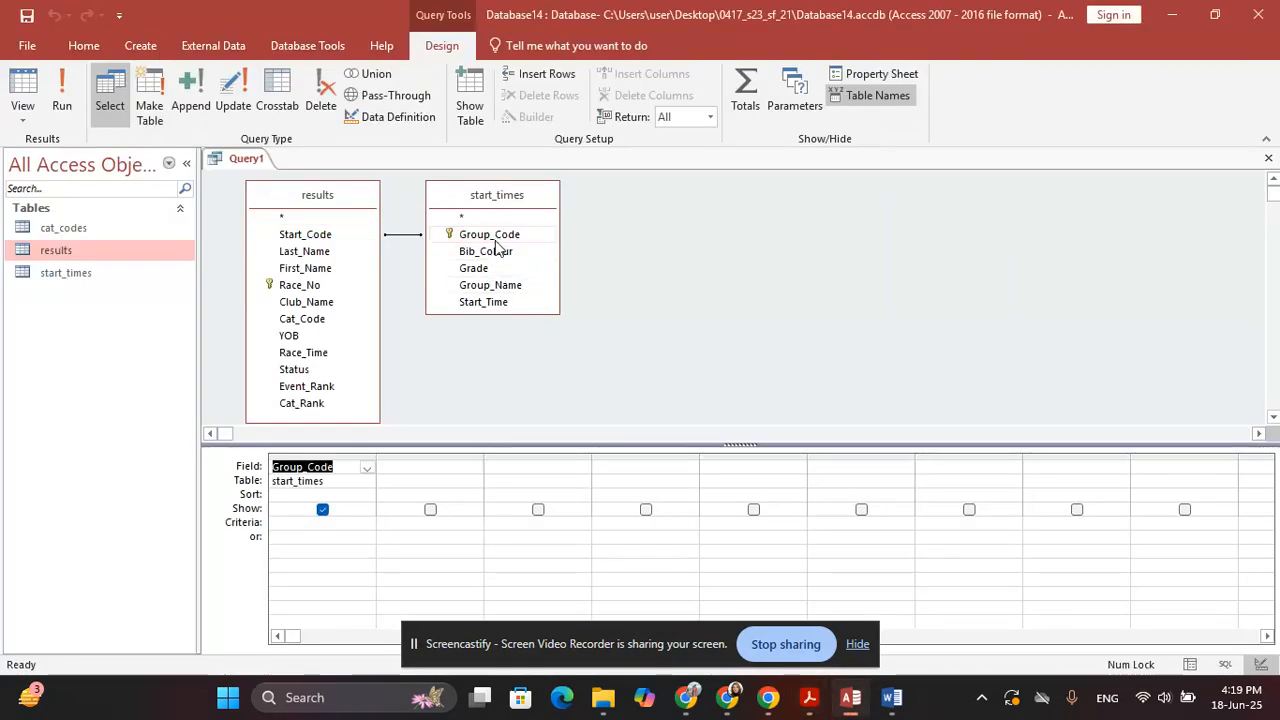
key("alt+Tab")
left_click(640, 283)
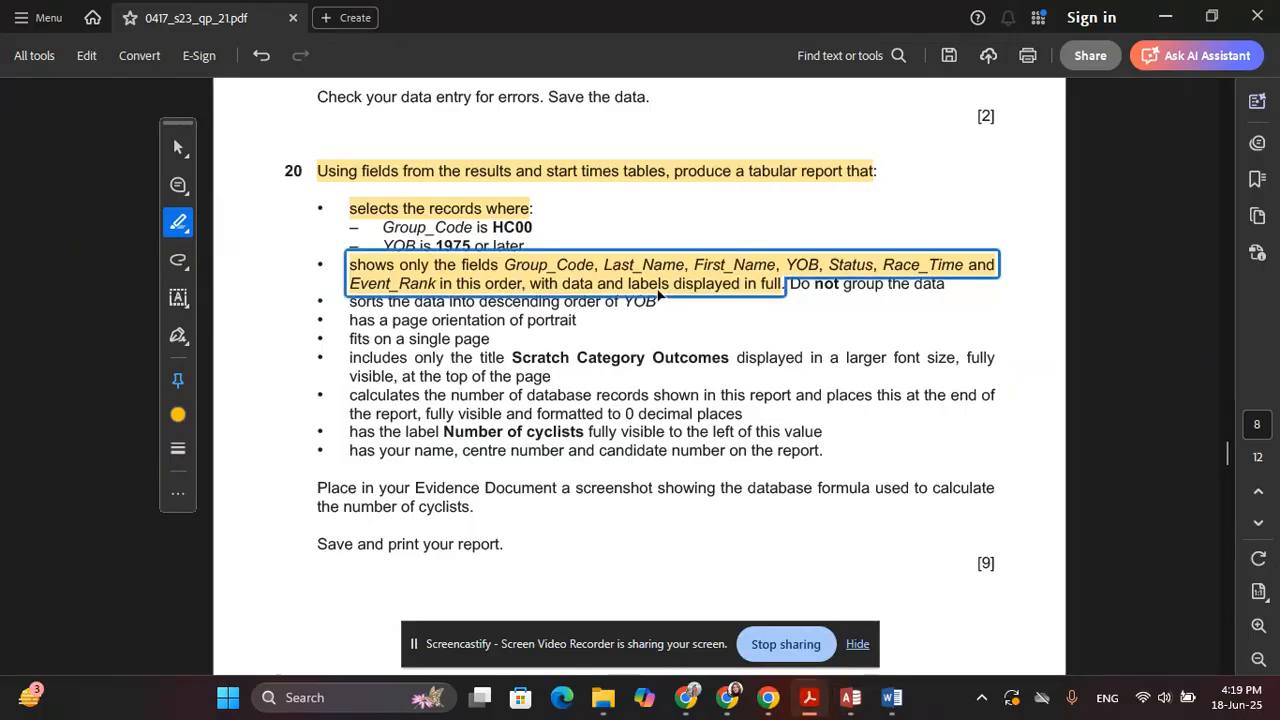
key("alt+Tab")
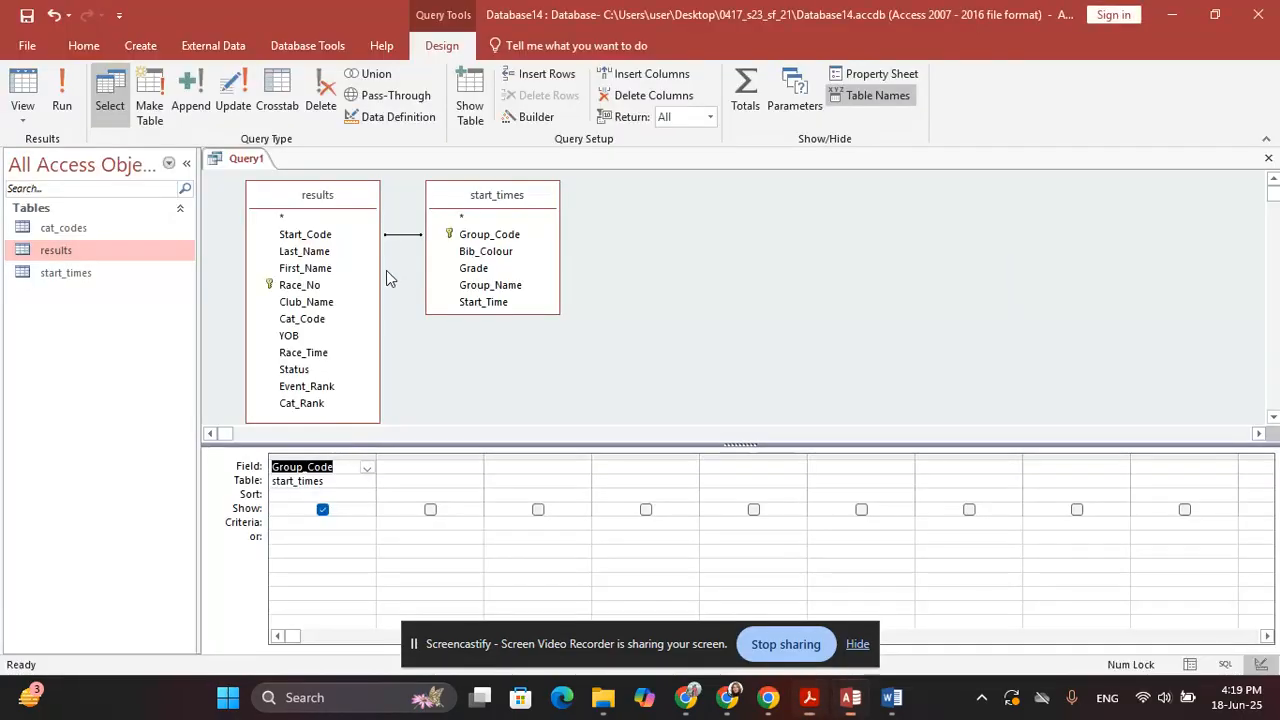
double_click(316, 252)
double_click(318, 268)
double_click(309, 336)
key("alt+Tab")
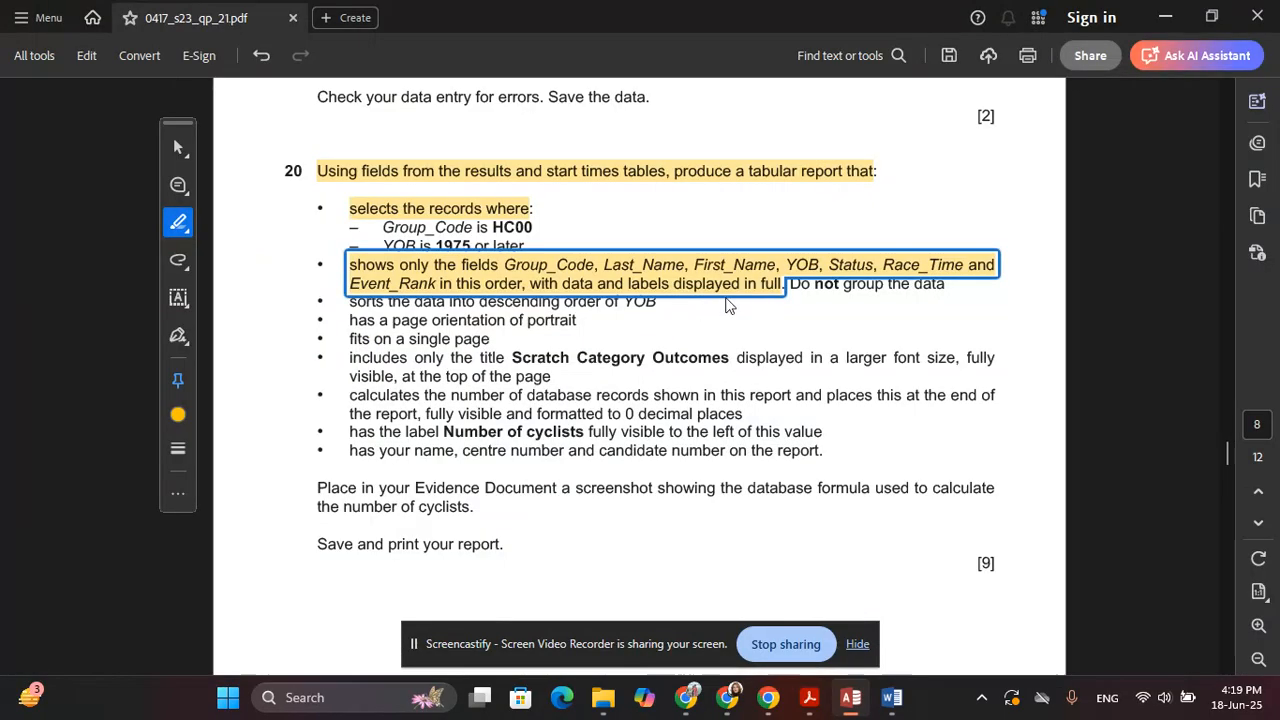
key("alt+Tab")
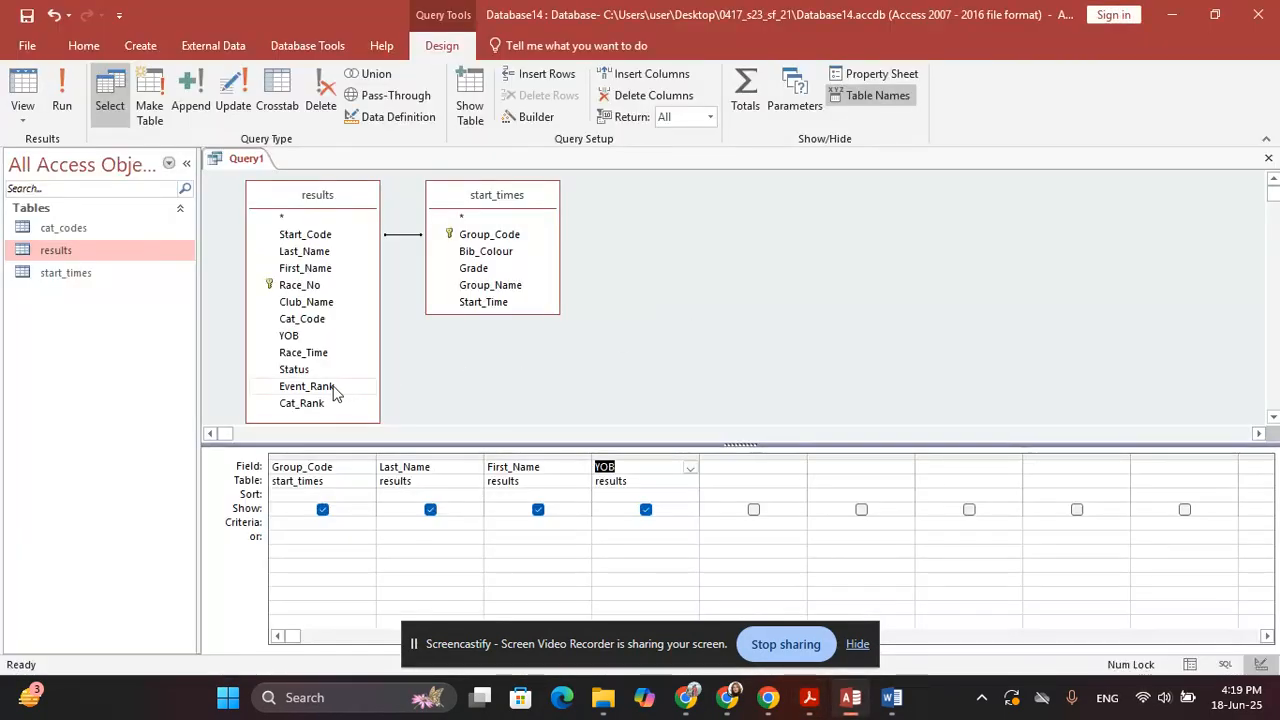
Add Status, Race_Time and Event_Rank to the query grid
double_click(297, 369)
key("alt+Tab")
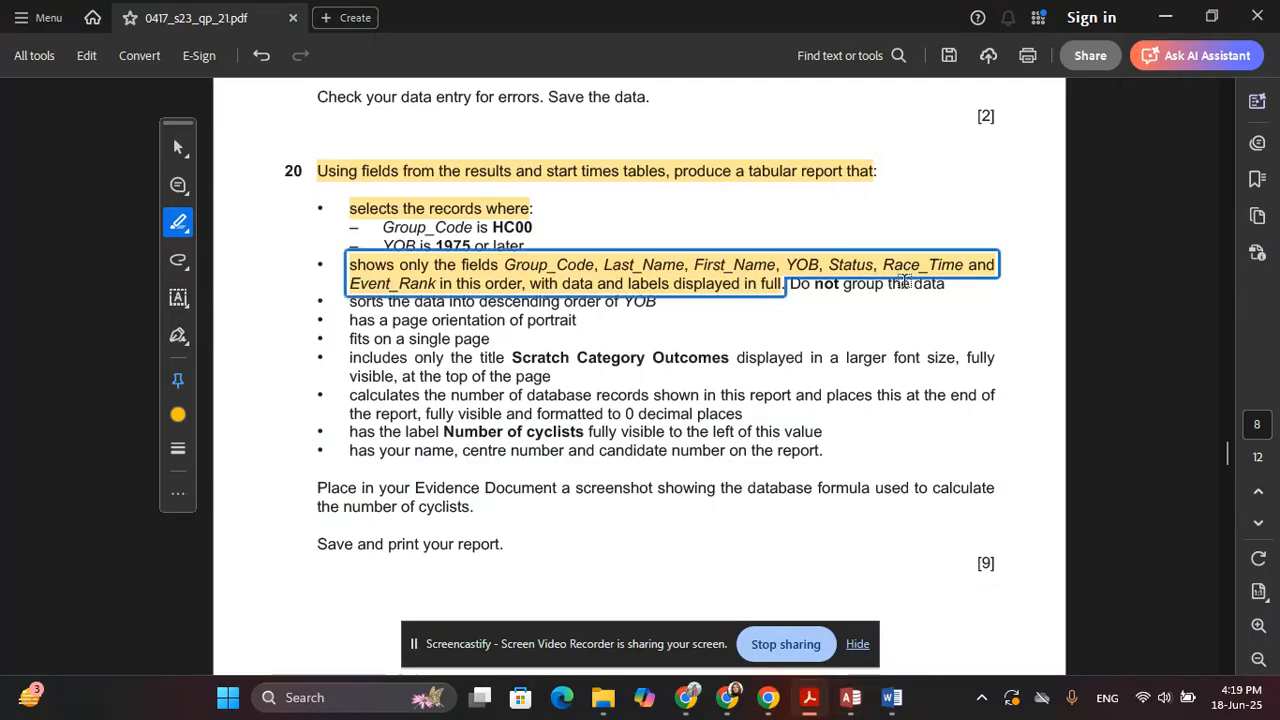
key("alt+Tab")
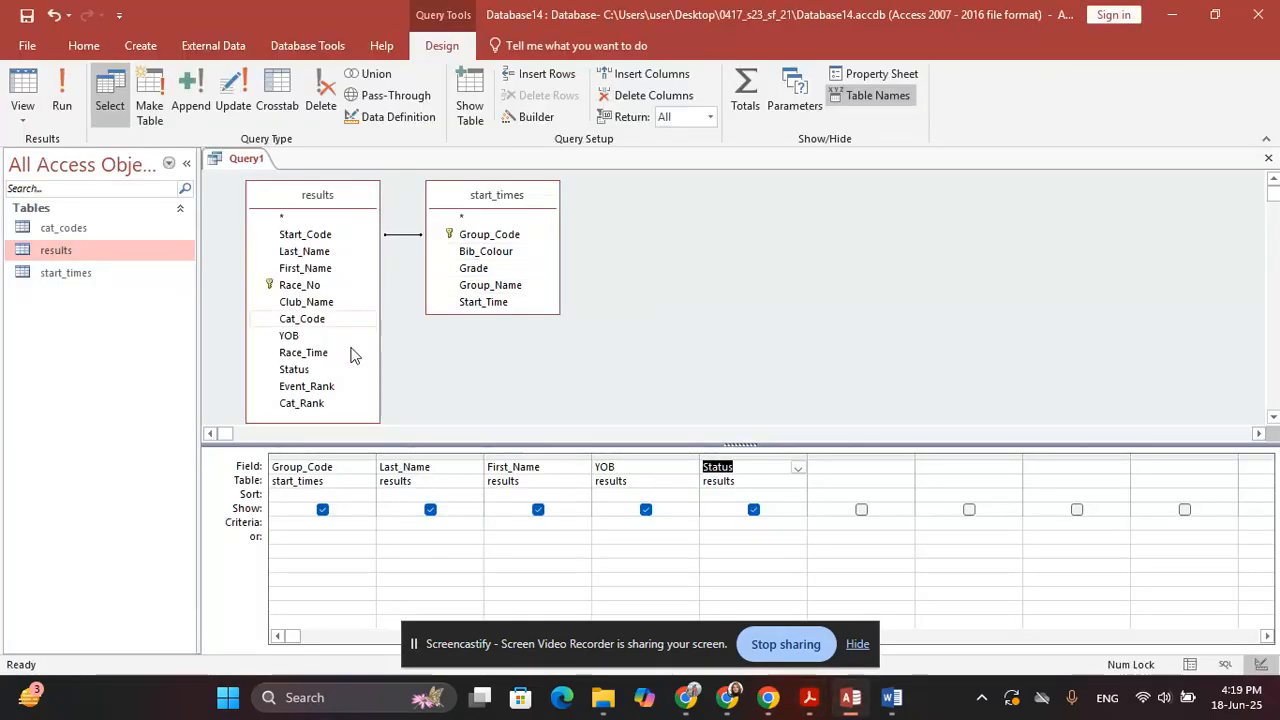
double_click(303, 353)
key("alt+Tab")
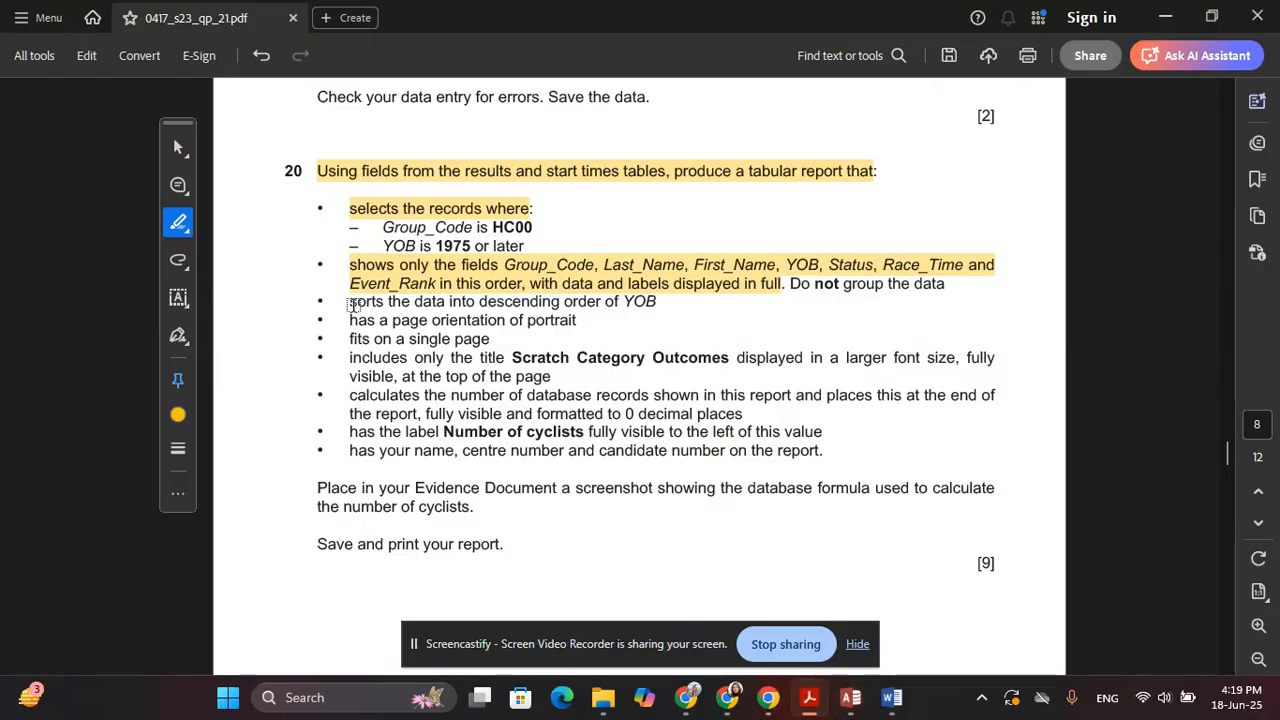
key("alt+Tab")
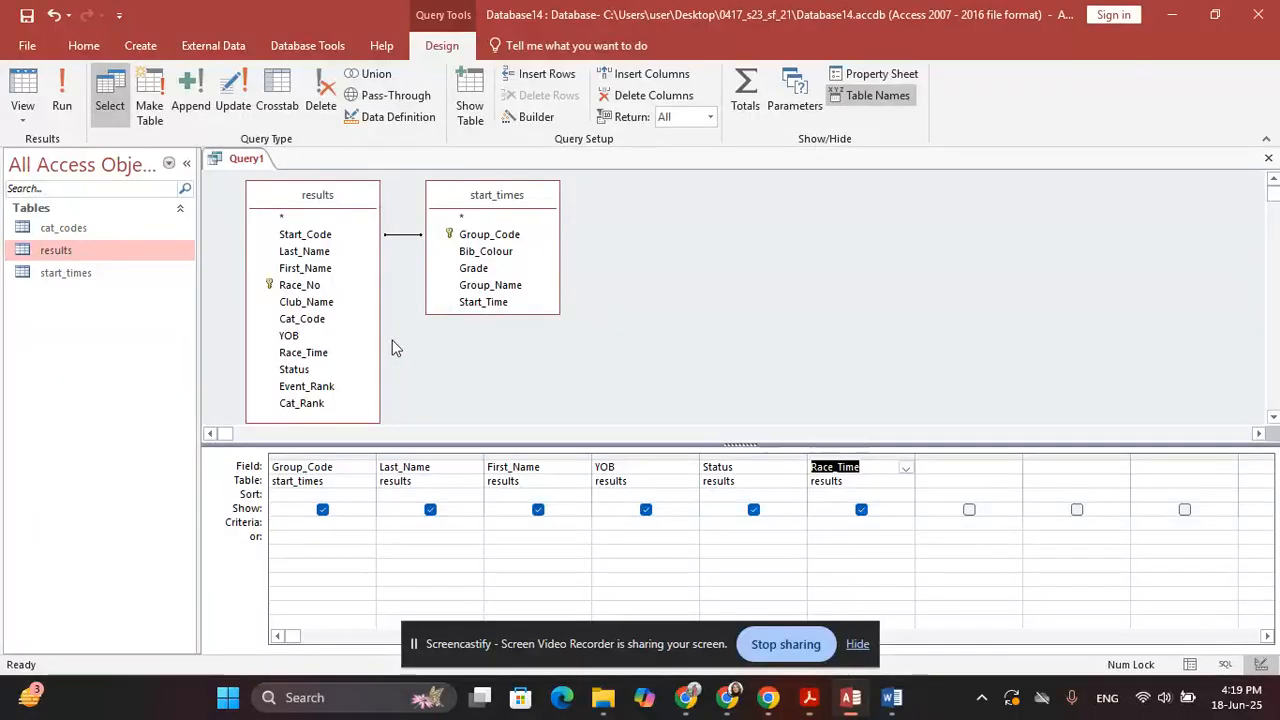
double_click(318, 387)
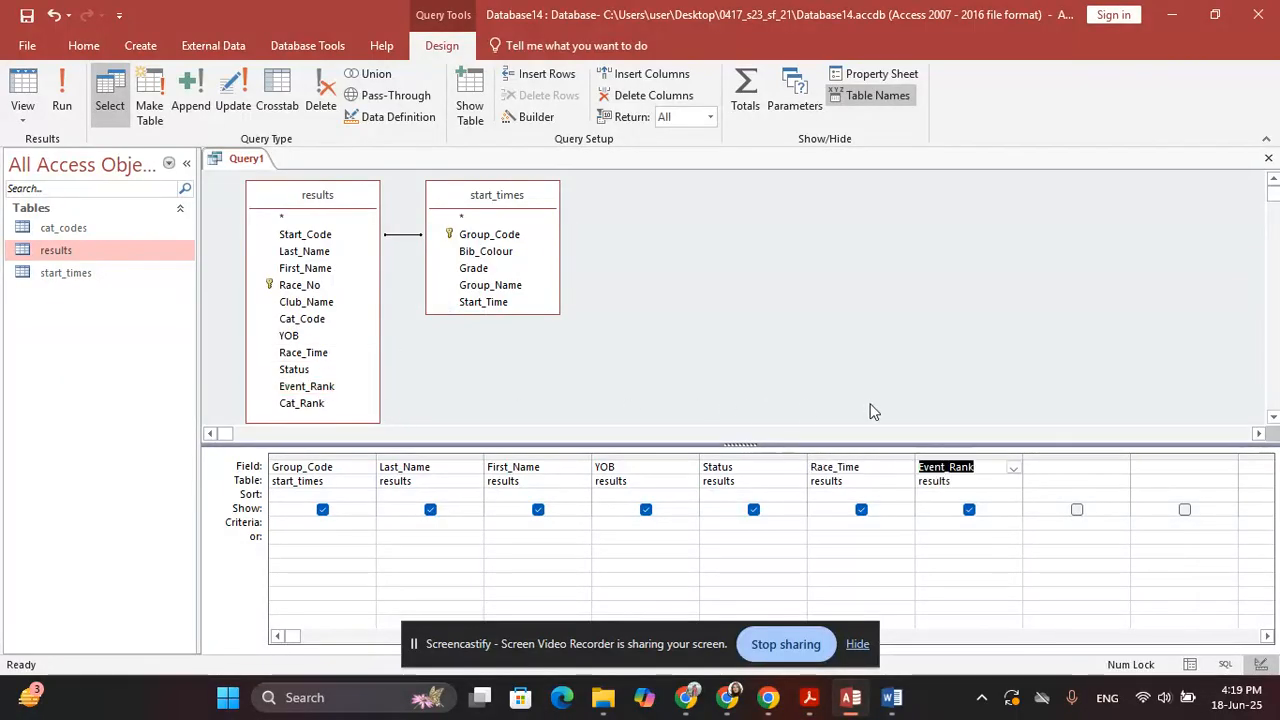
key("alt+Tab")
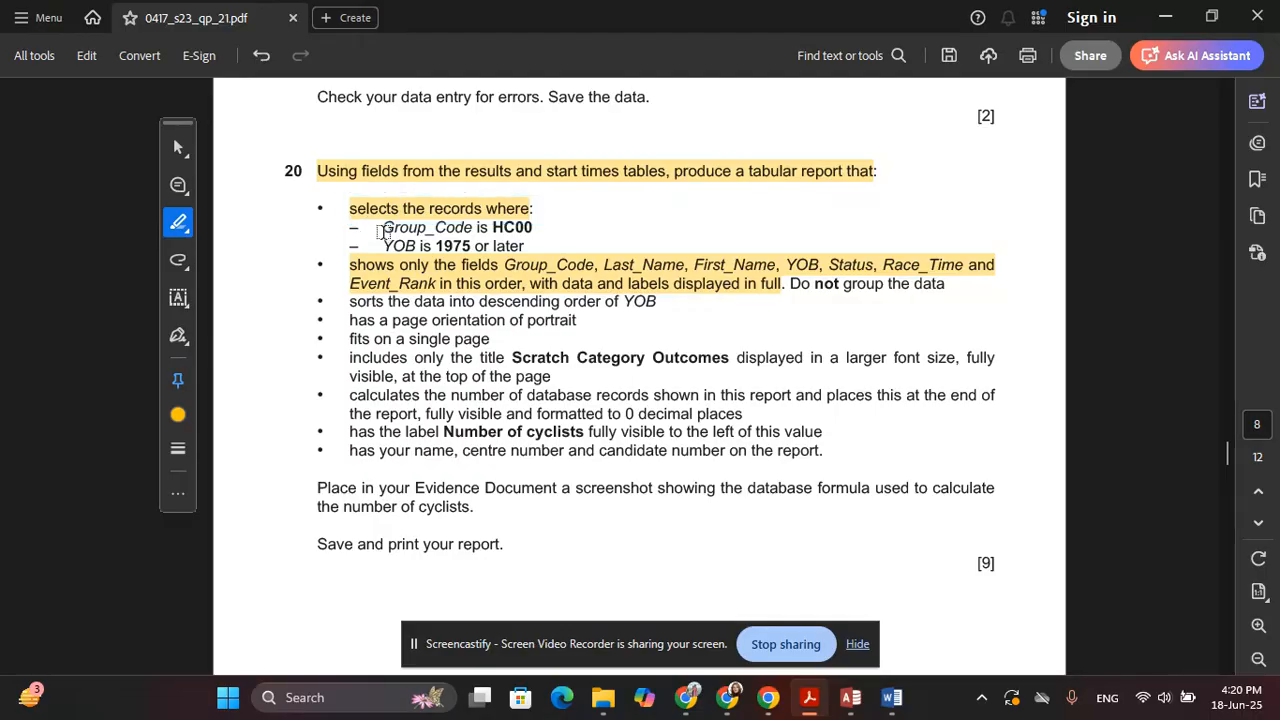
Highlight the 'Group_Code is HC00' condition in the PDF and return to the query design
left_click_drag(379, 231, 476, 229)
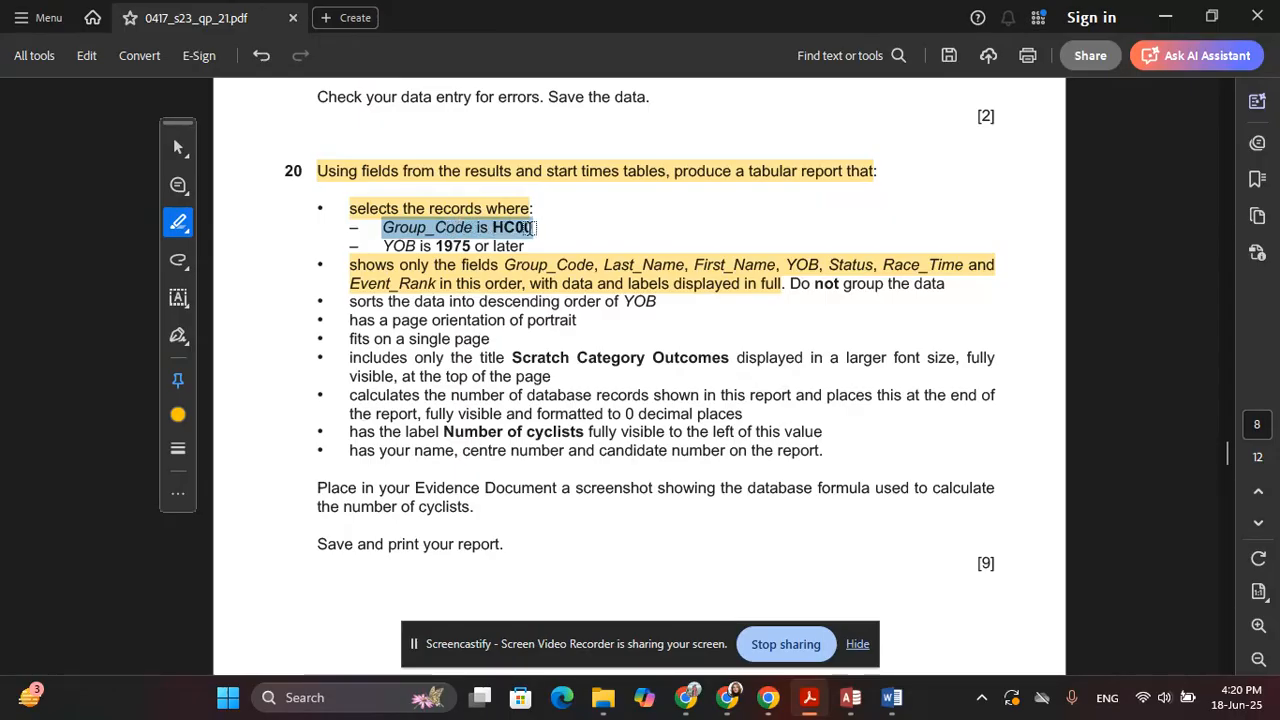
left_click(604, 247)
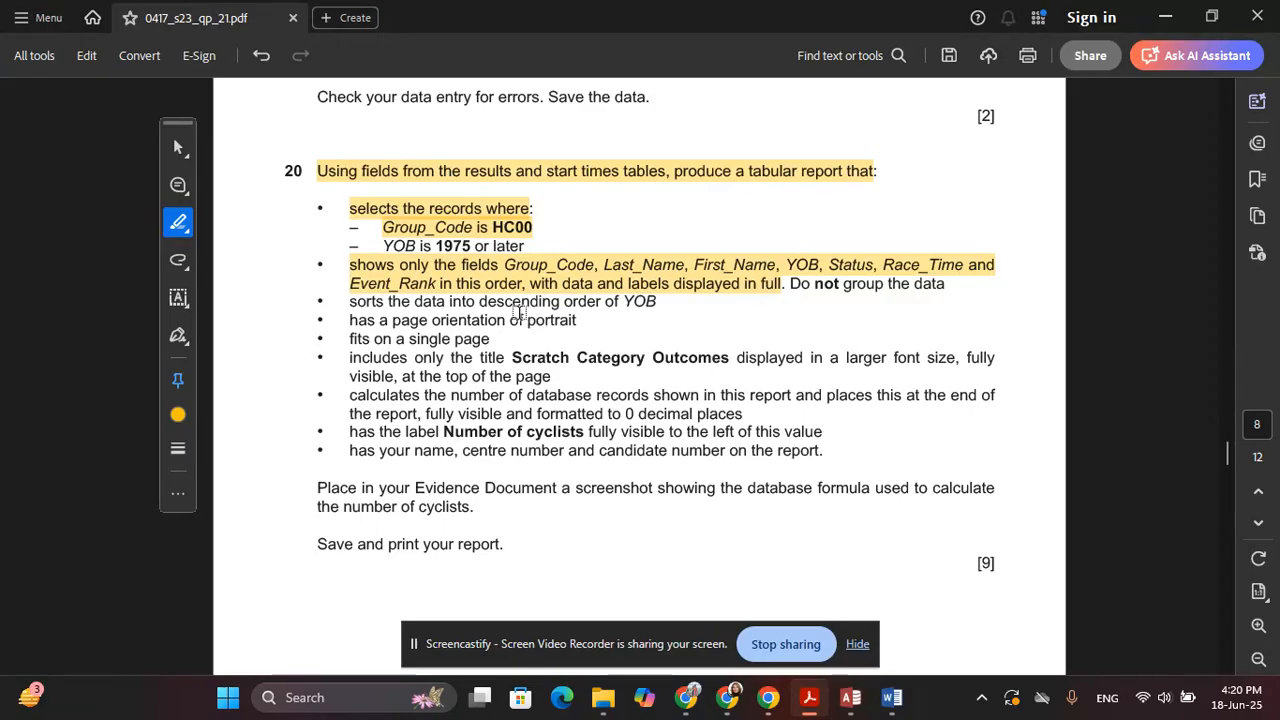
key("alt+Tab")
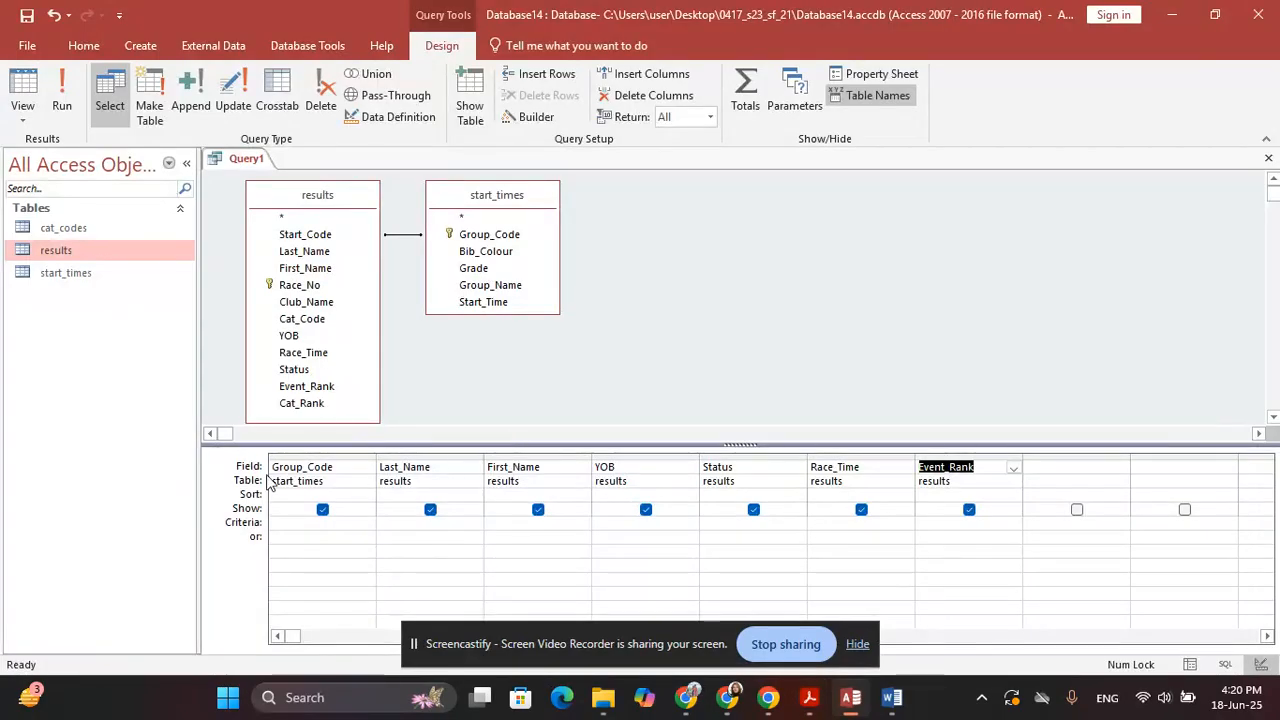
Set the Group_Code criterion to HC00
left_click(282, 522)
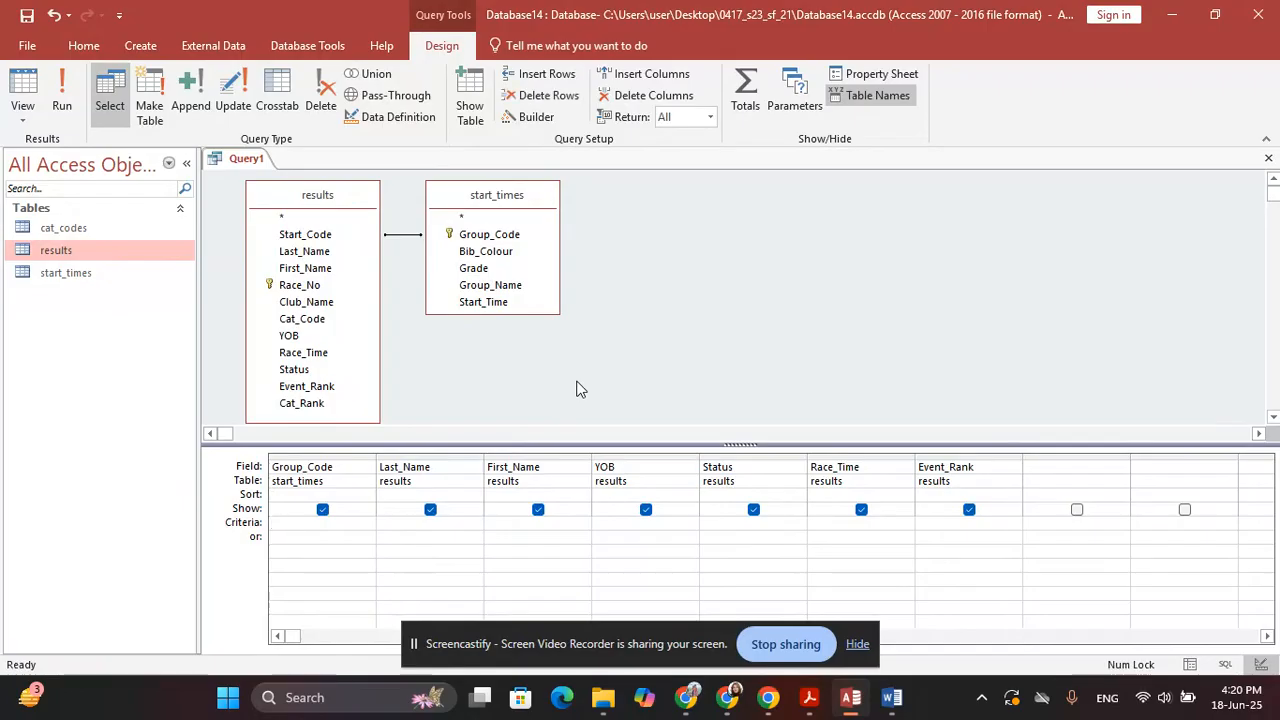
type("HC00")
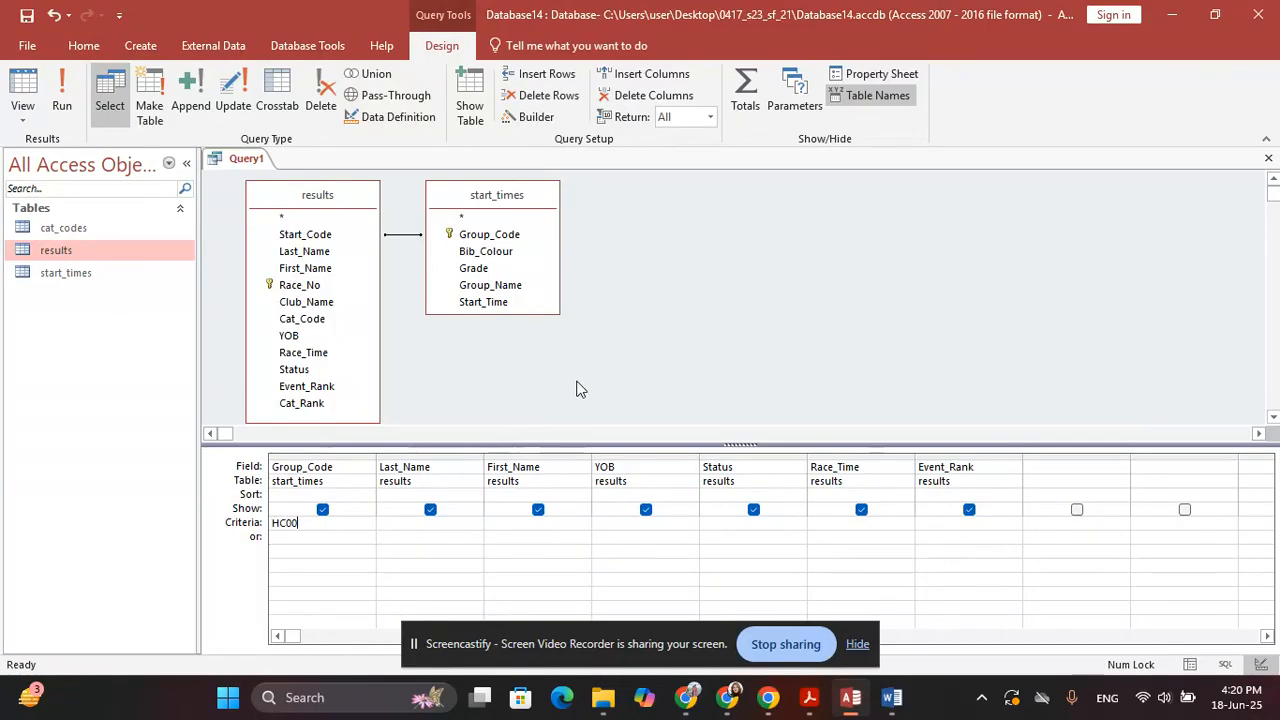
key("Tab")
key("alt+Tab")
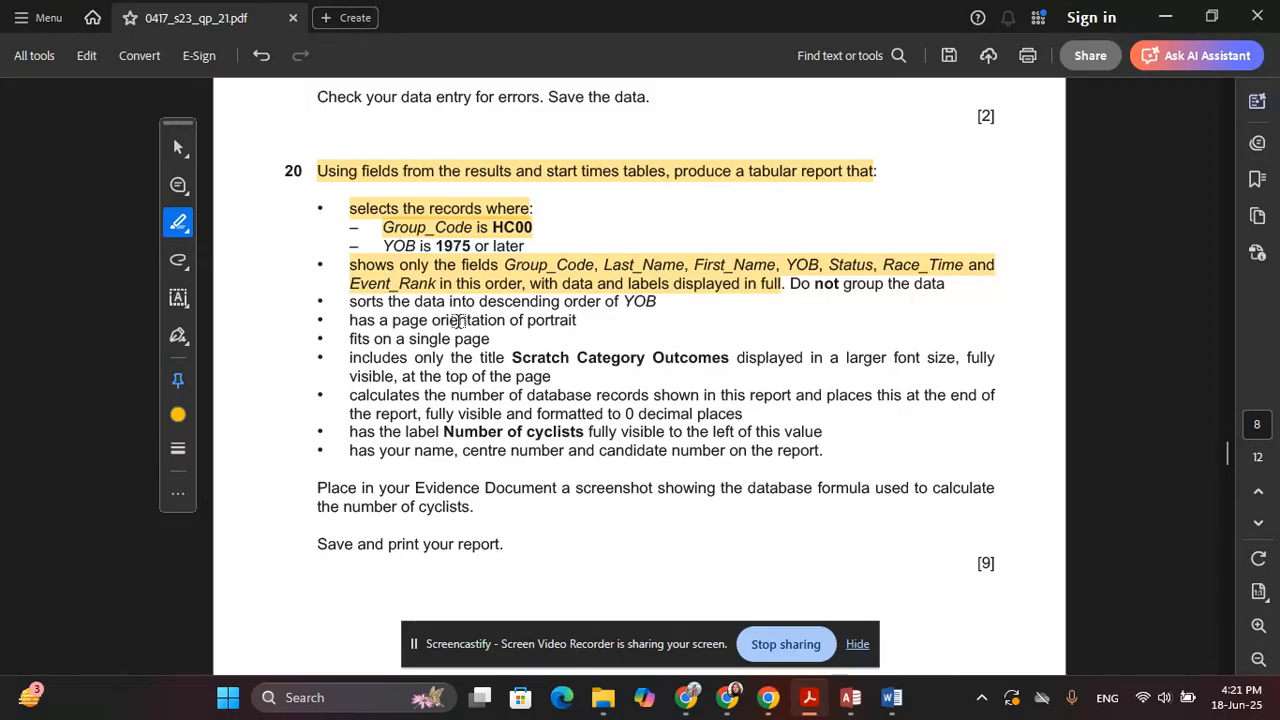
key("alt+Tab")
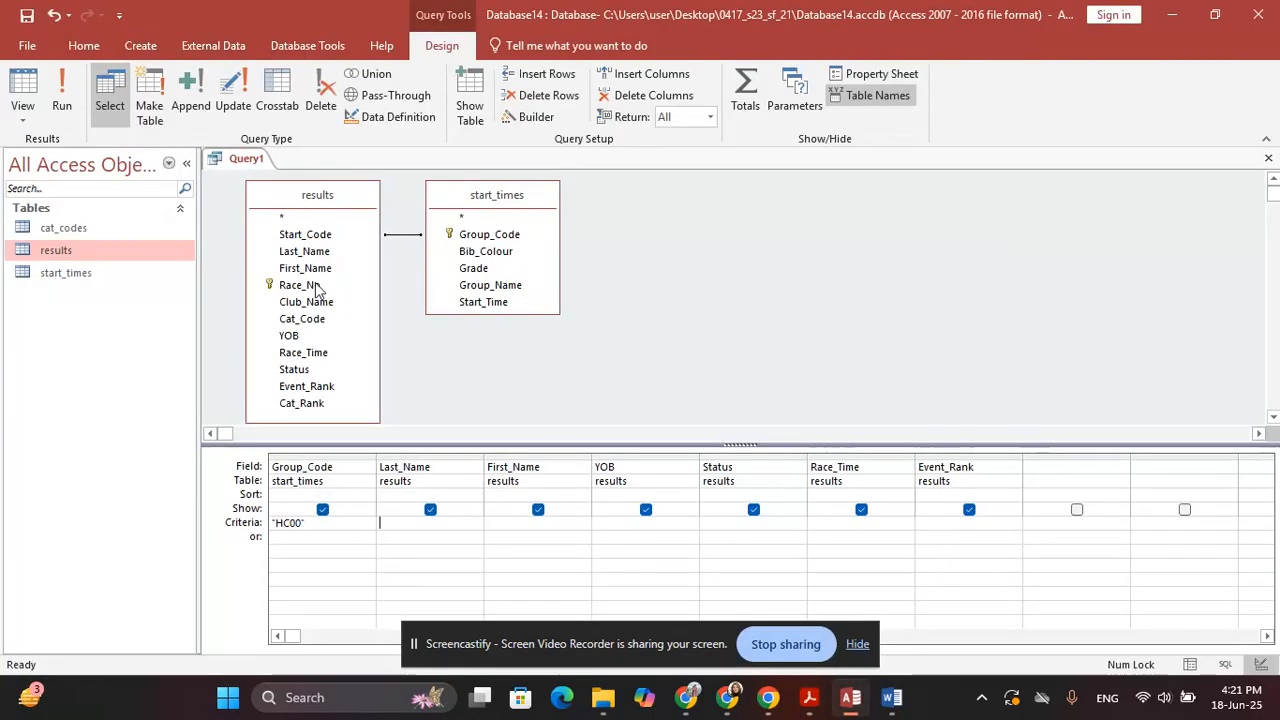
Set the YOB criterion to >=1975 and run the query
left_click(626, 521)
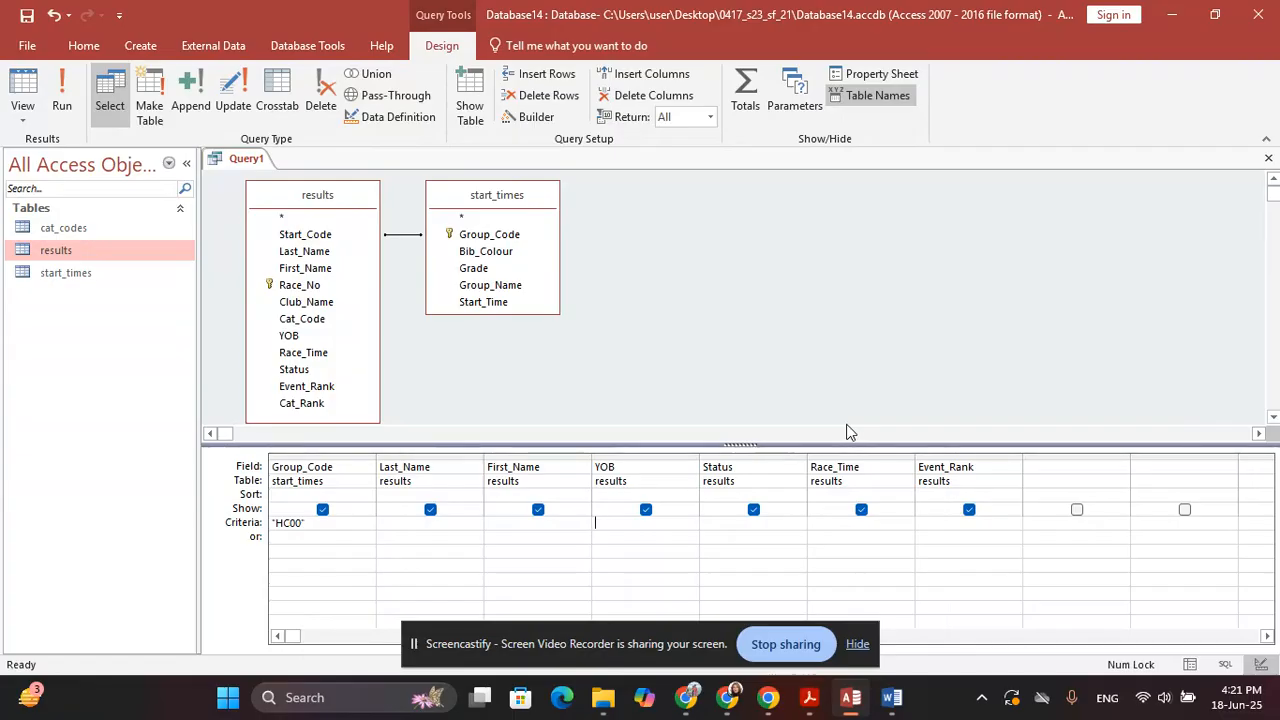
type(">=")
key("alt+Tab")
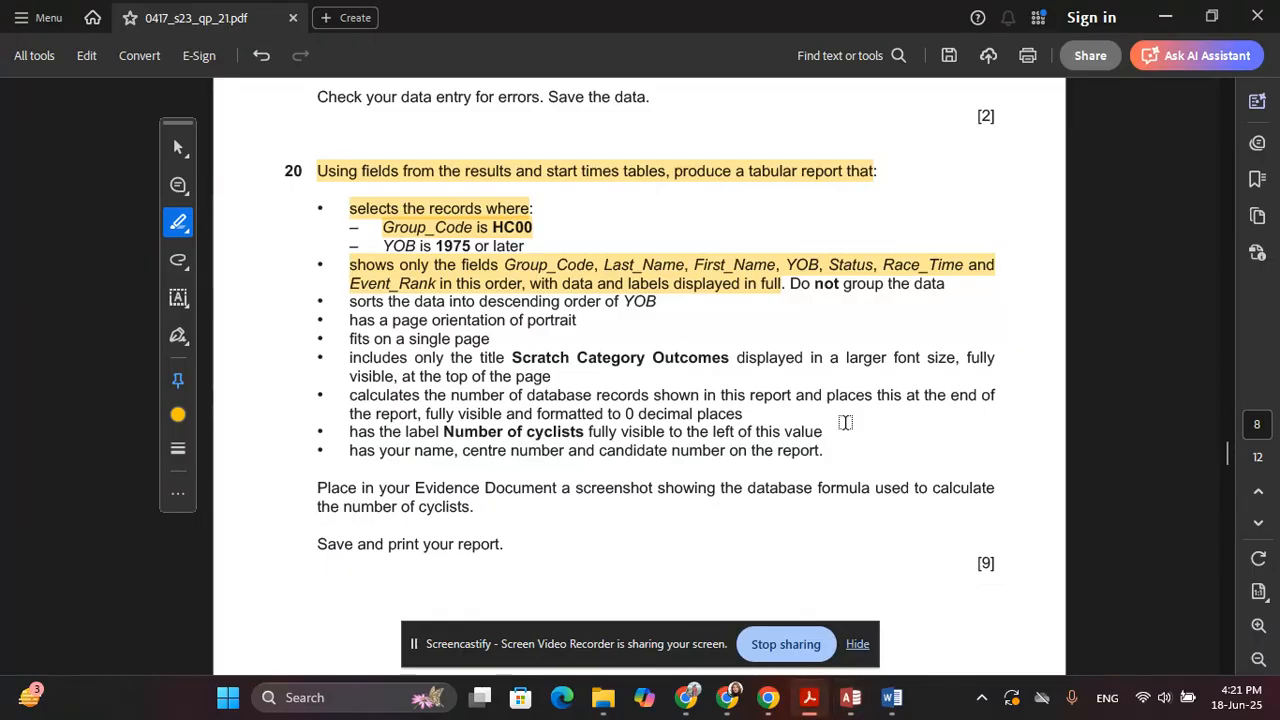
key("alt+Tab")
type("1")
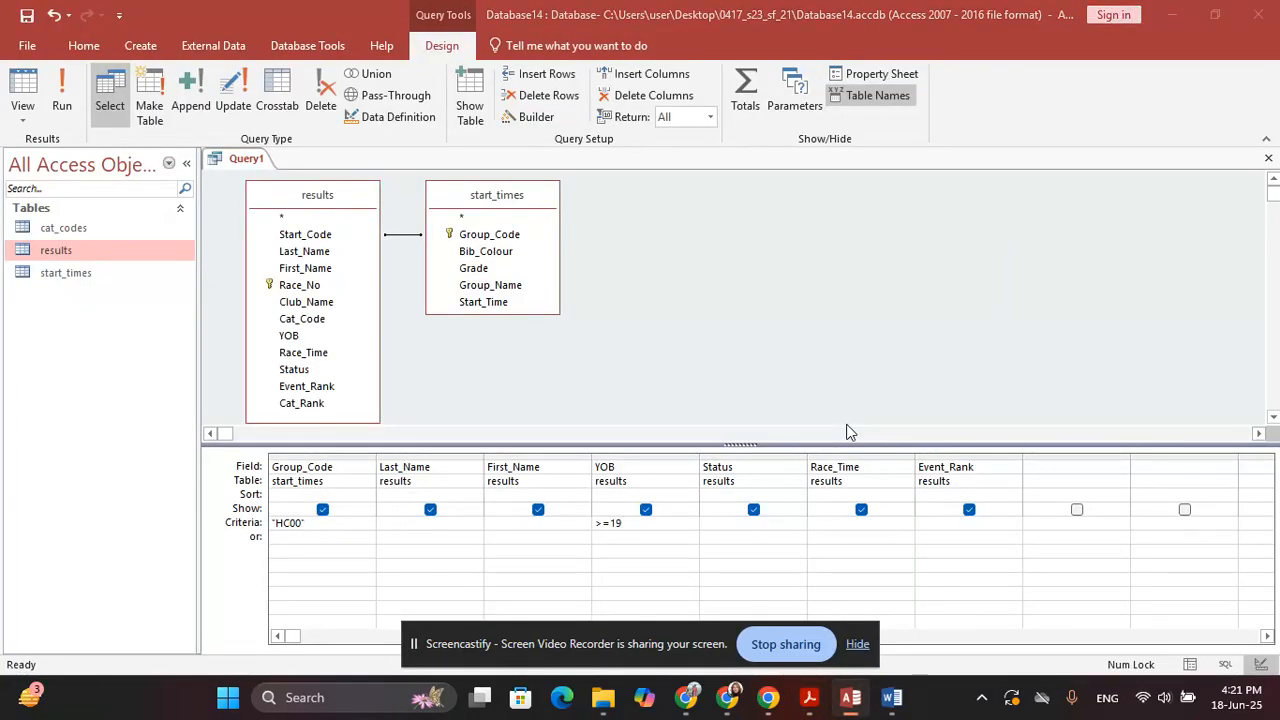
key("alt+Tab")
key("alt+Tab")
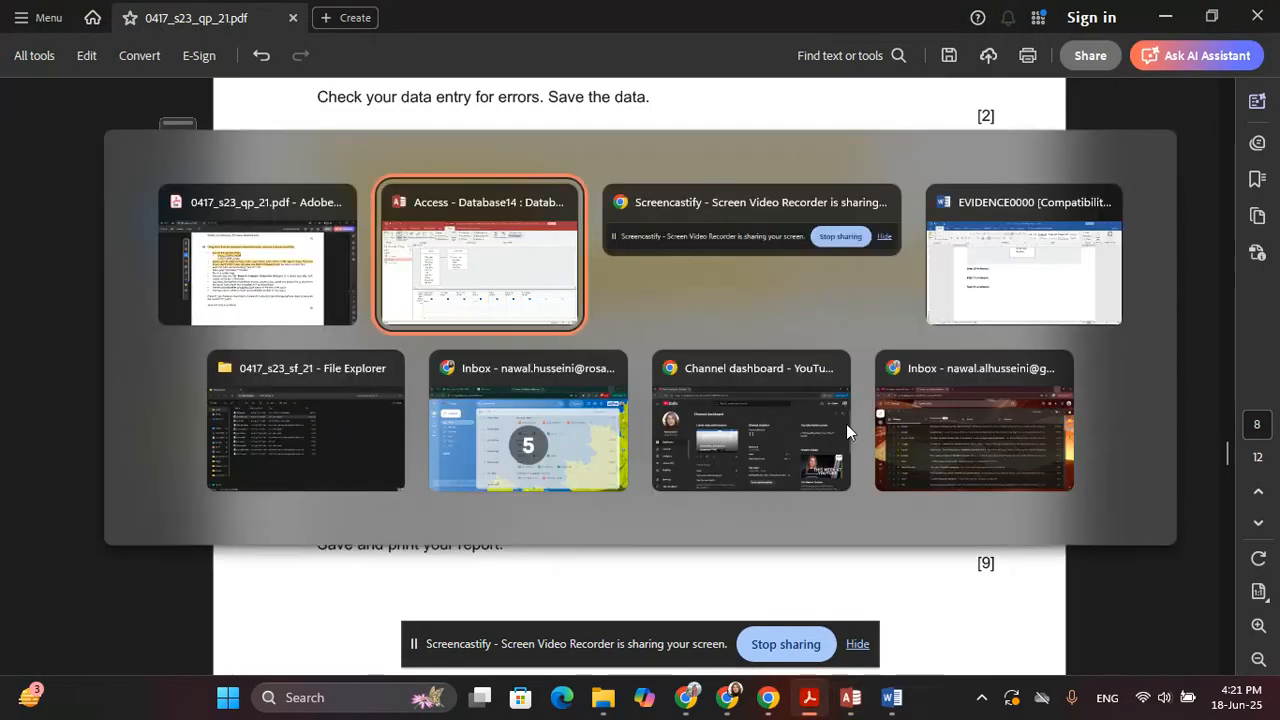
type("975")
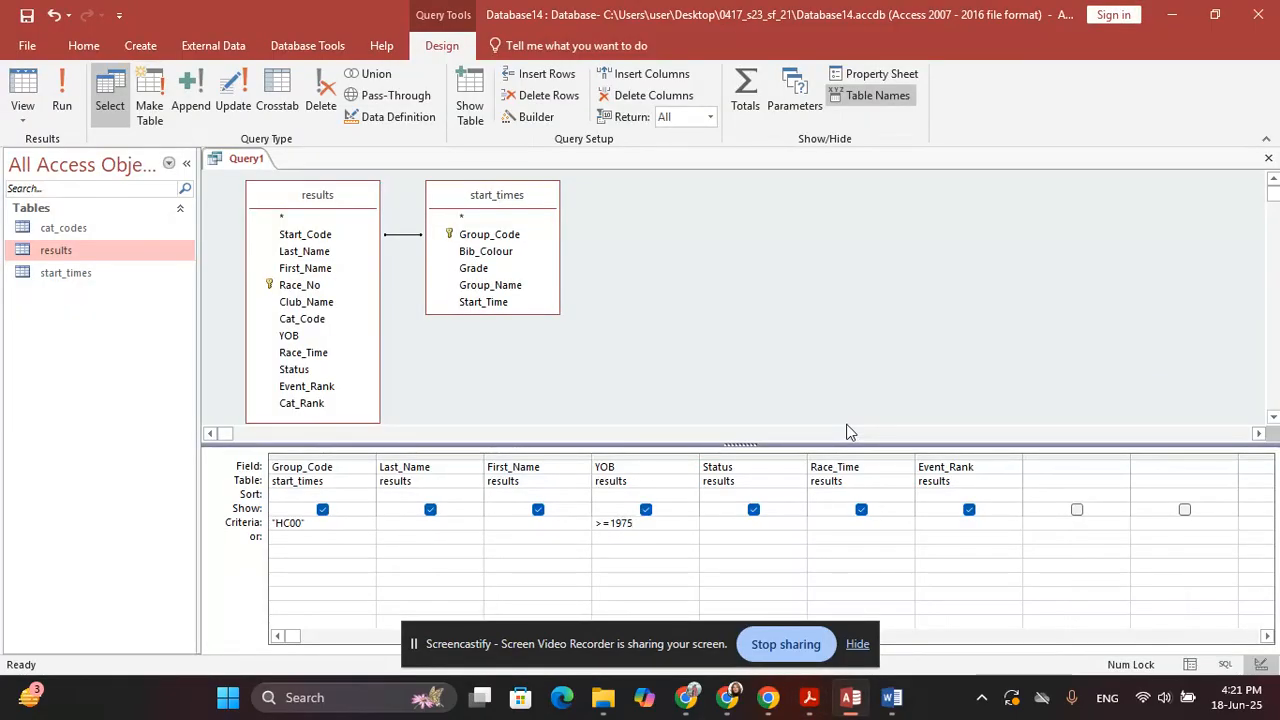
key("alt+Tab")
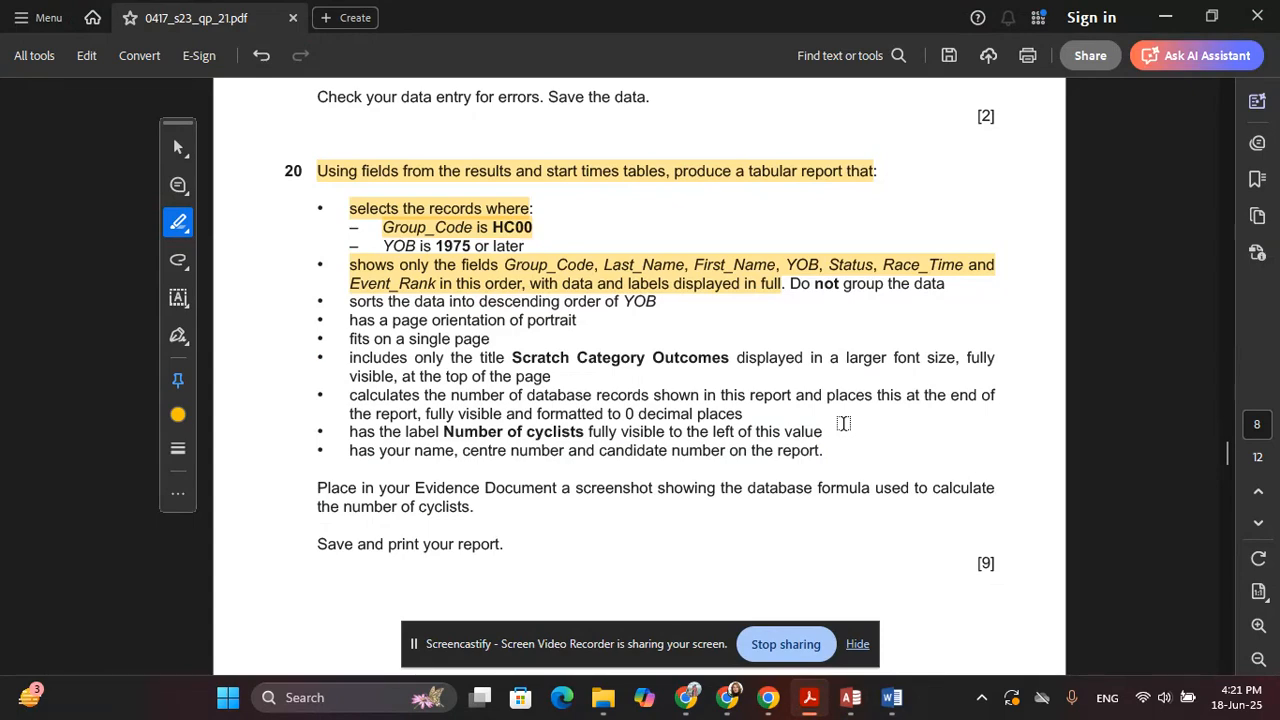
key("alt+Tab")
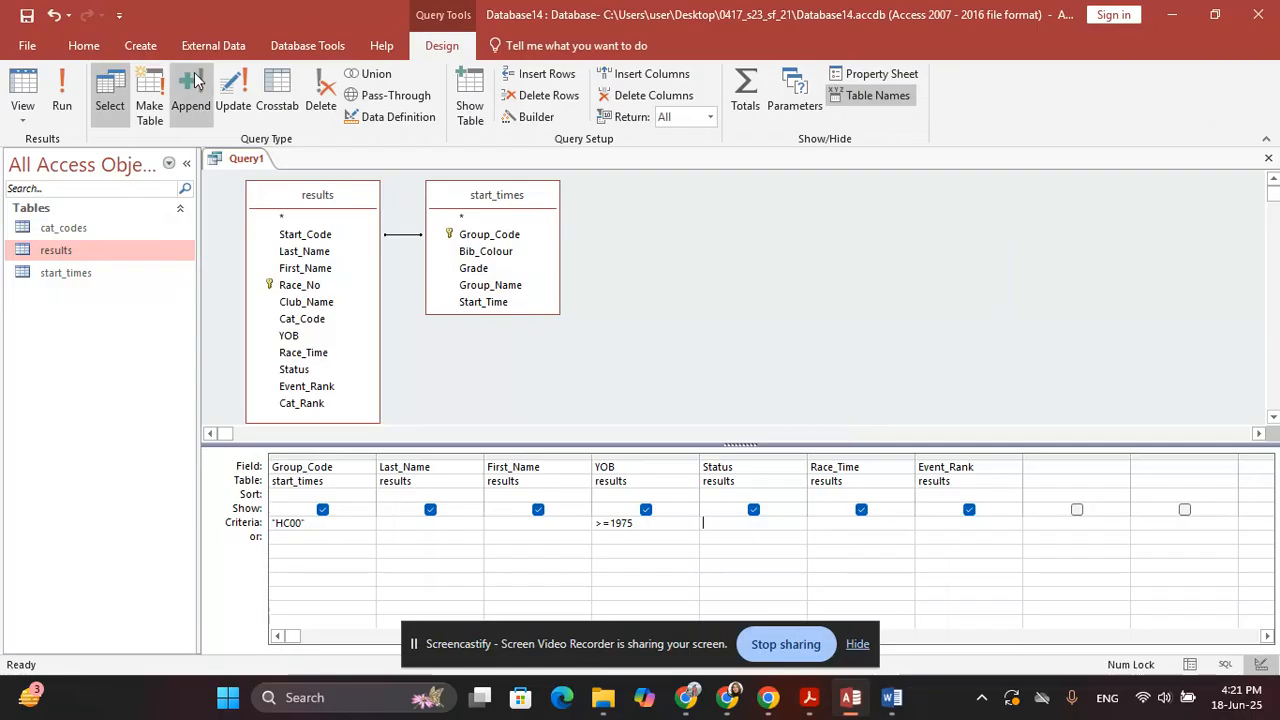
left_click(62, 98)
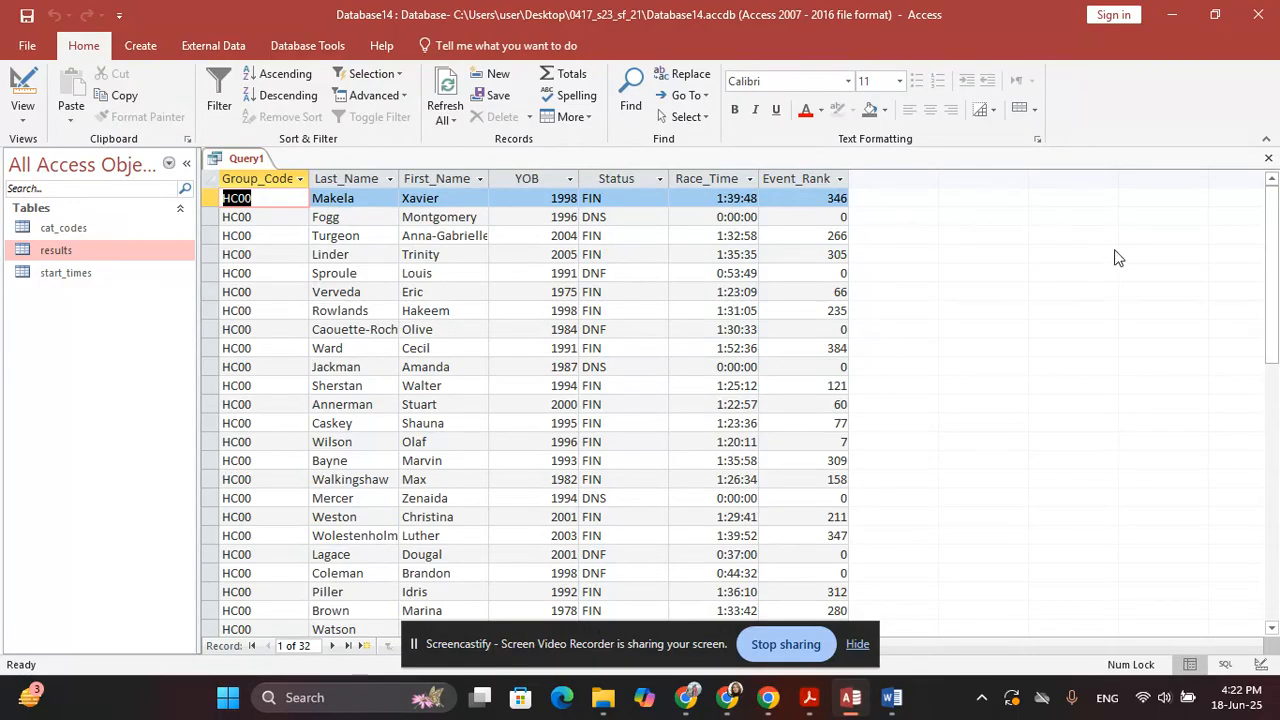
Close the query, saving it as Query1, and return to the task sheet
left_click(1268, 158)
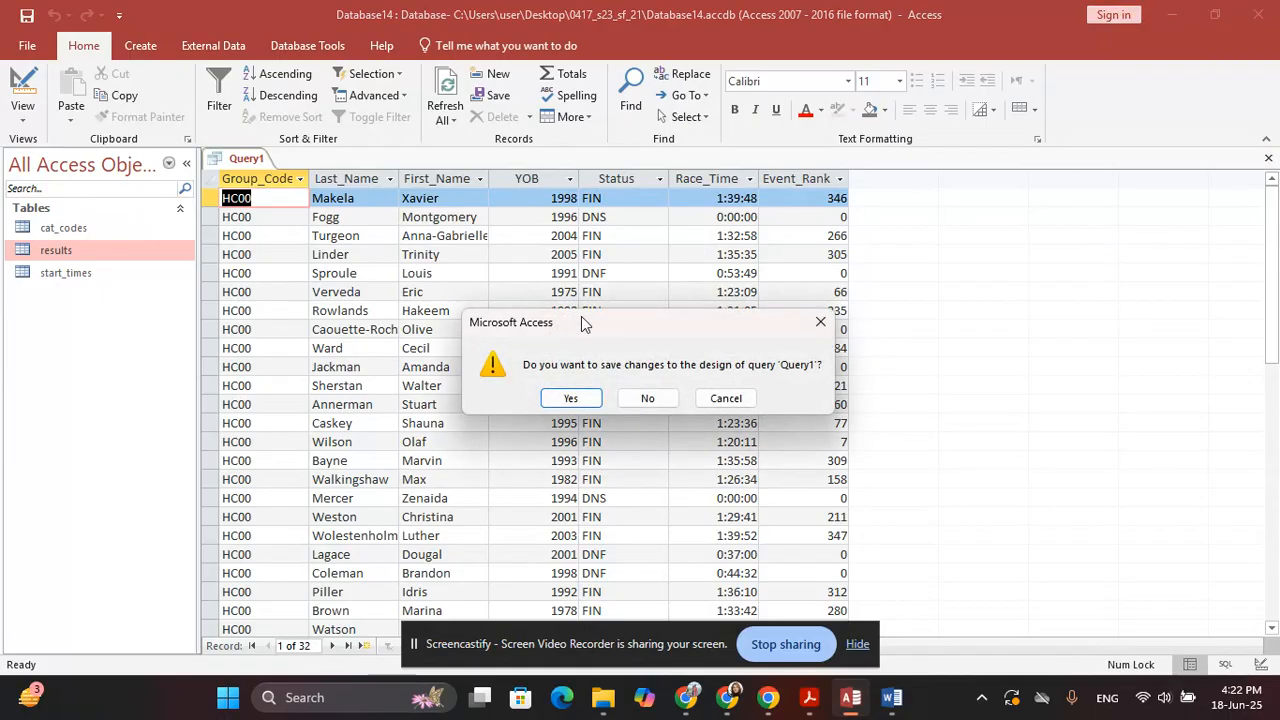
left_click(559, 396)
left_click(641, 278)
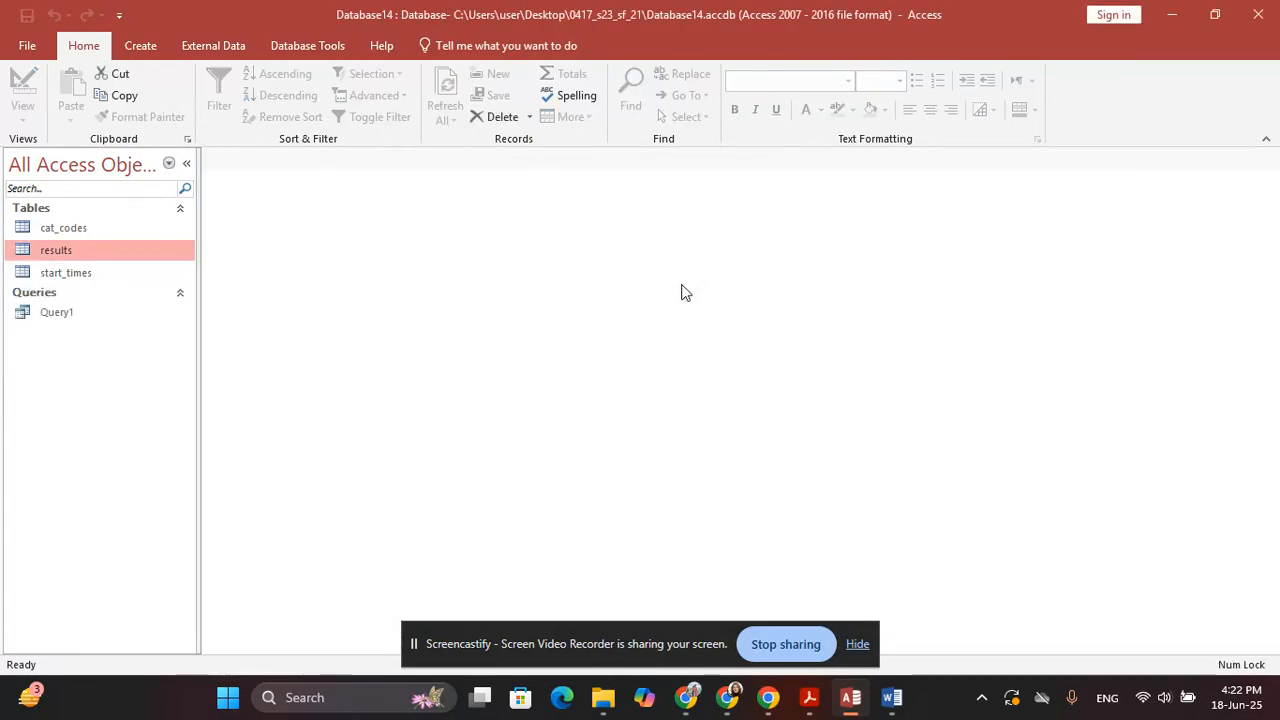
key("alt+Tab")
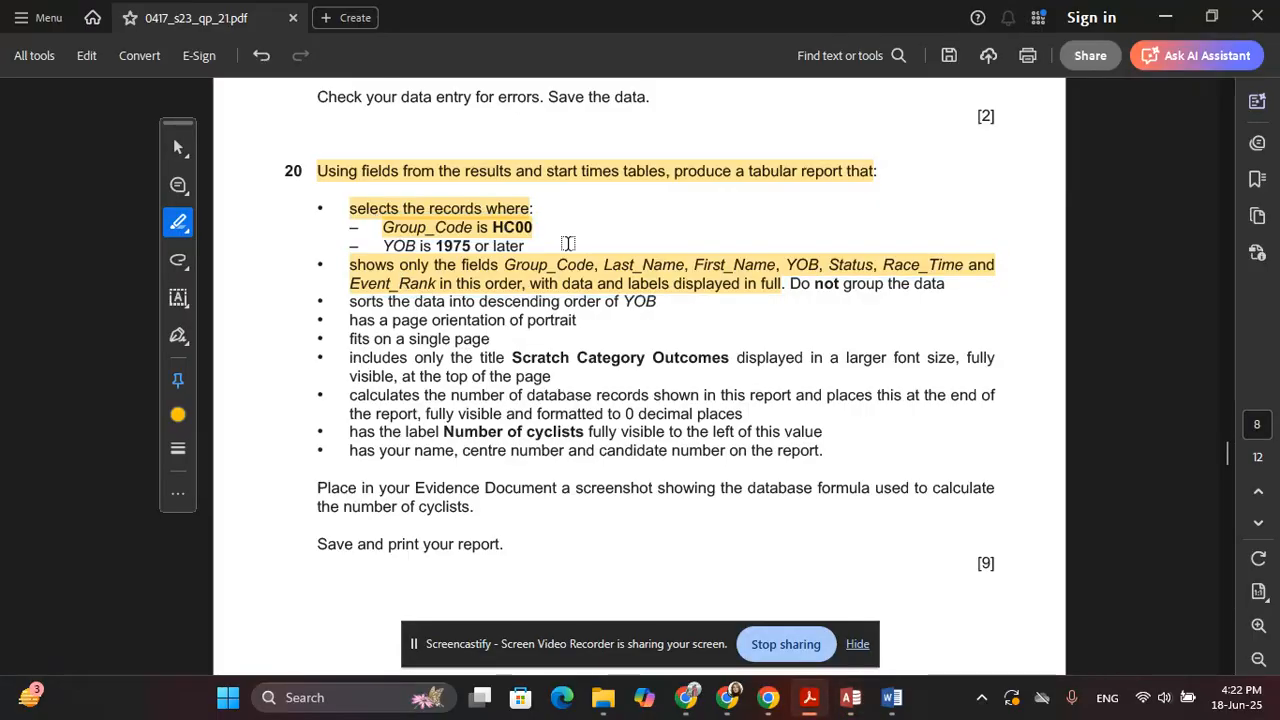
Highlight the 'YOB is 1975 or later' condition, then start the Report Wizard on Query1
left_click_drag(352, 246, 510, 245)
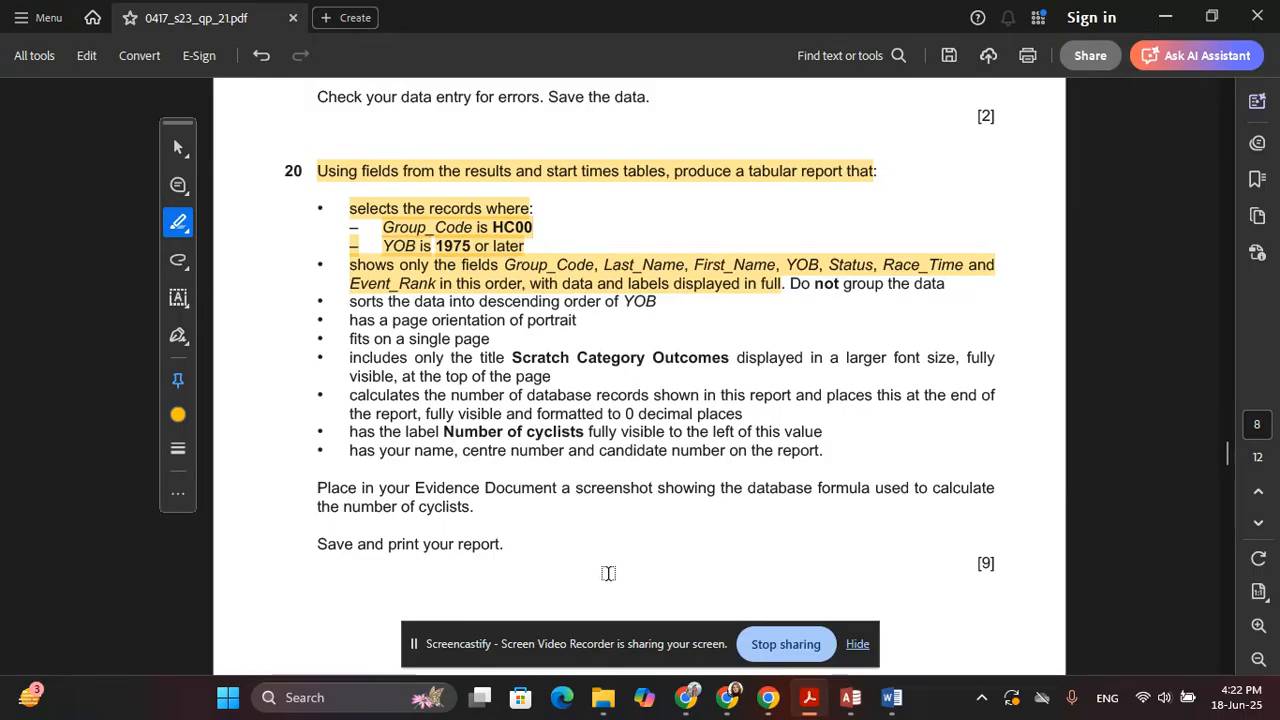
key("alt+Tab")
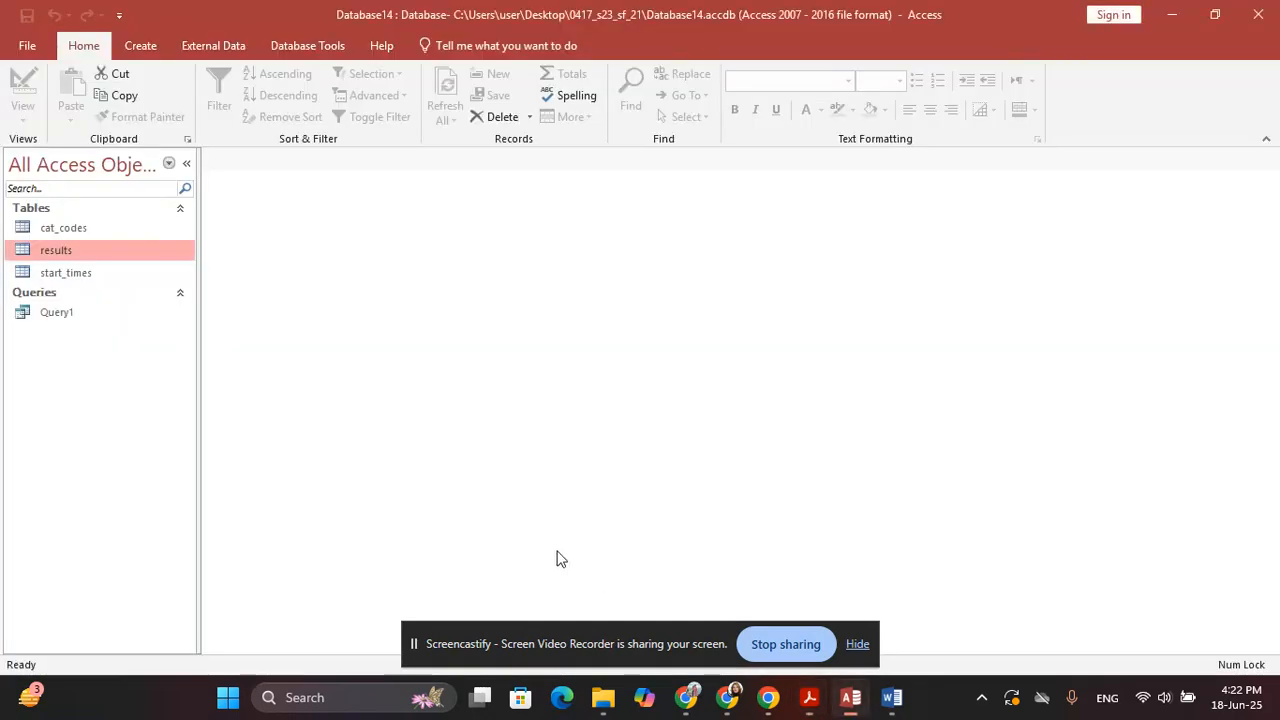
left_click(117, 318)
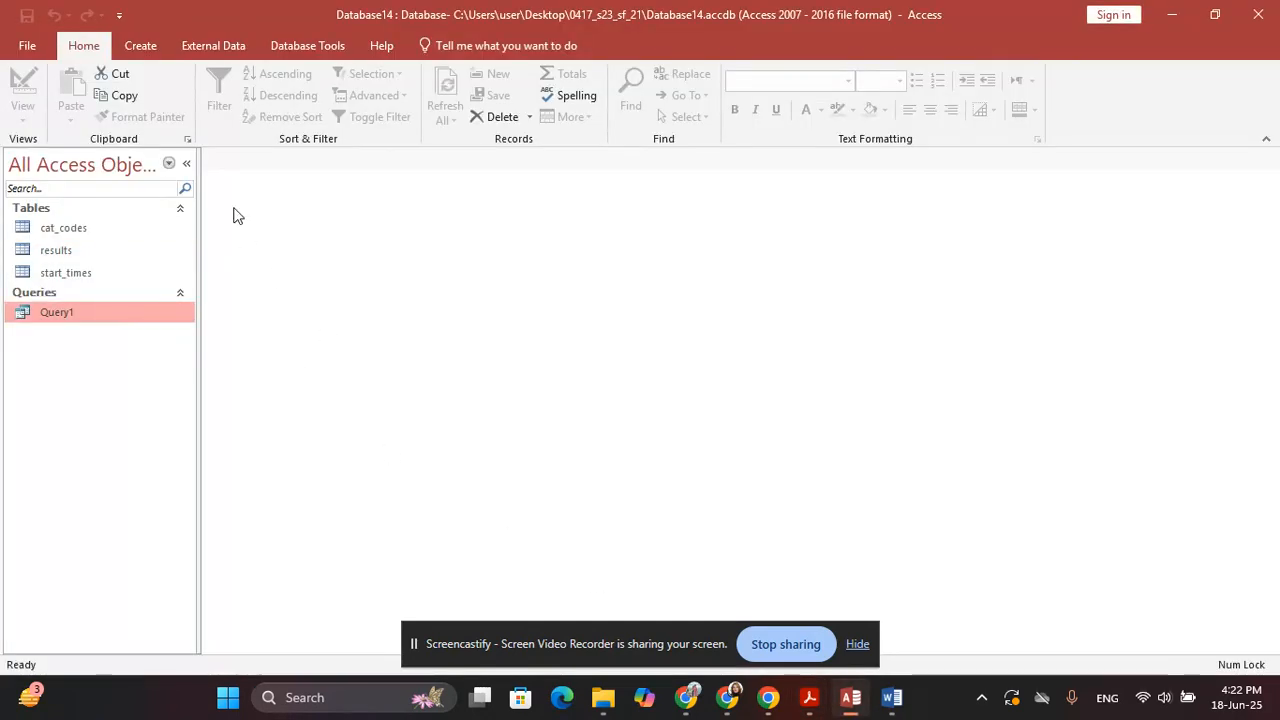
left_click(141, 45)
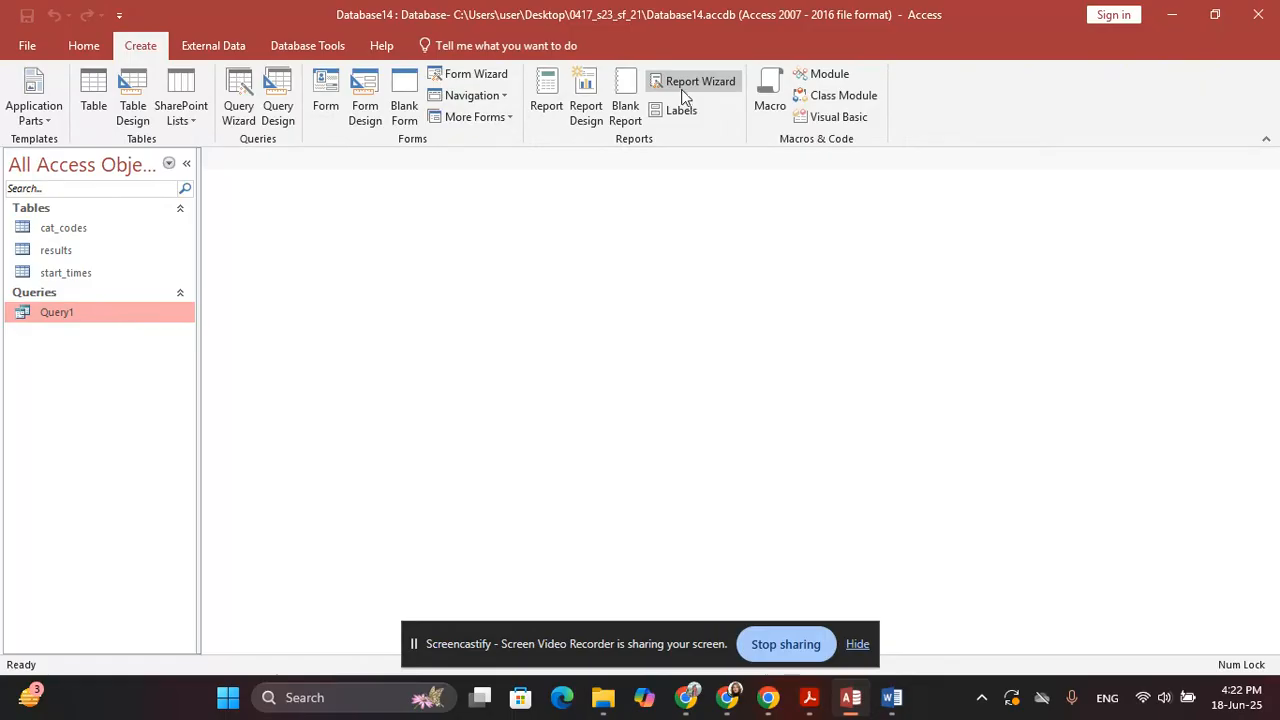
left_click(690, 82)
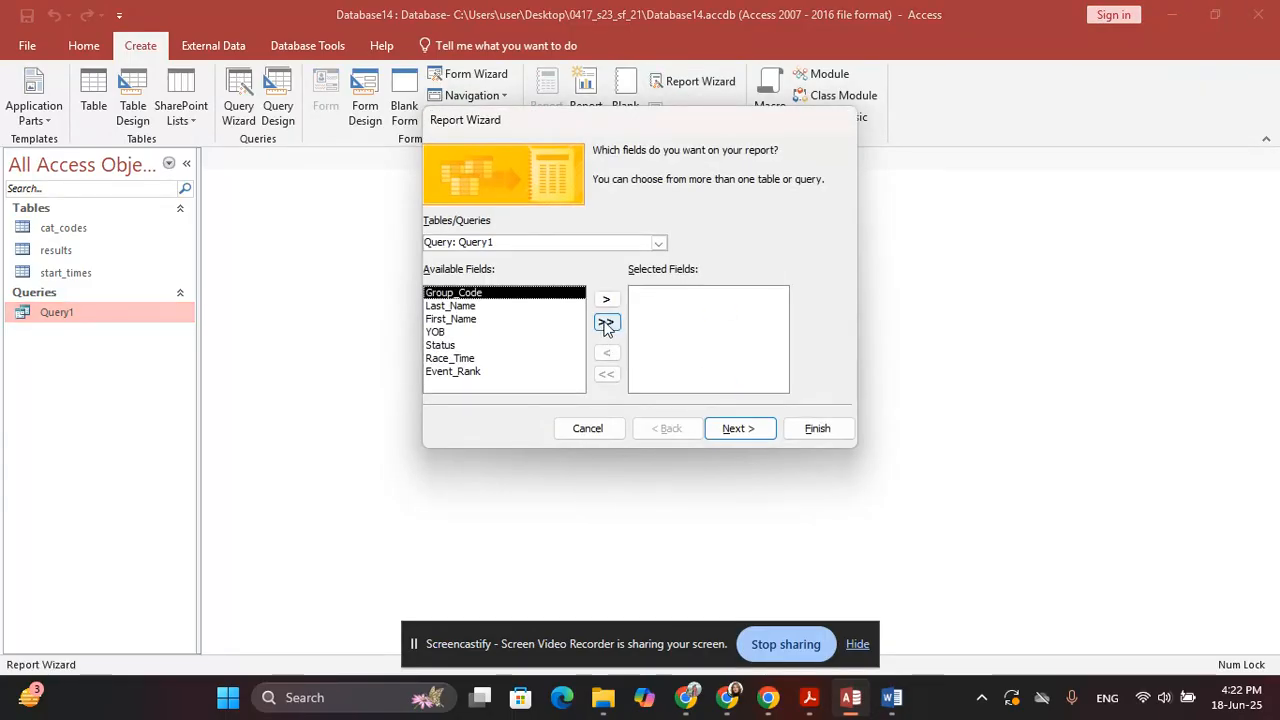
Add all seven Query1 fields, view the data by results, and add no grouping levels
left_click(606, 321)
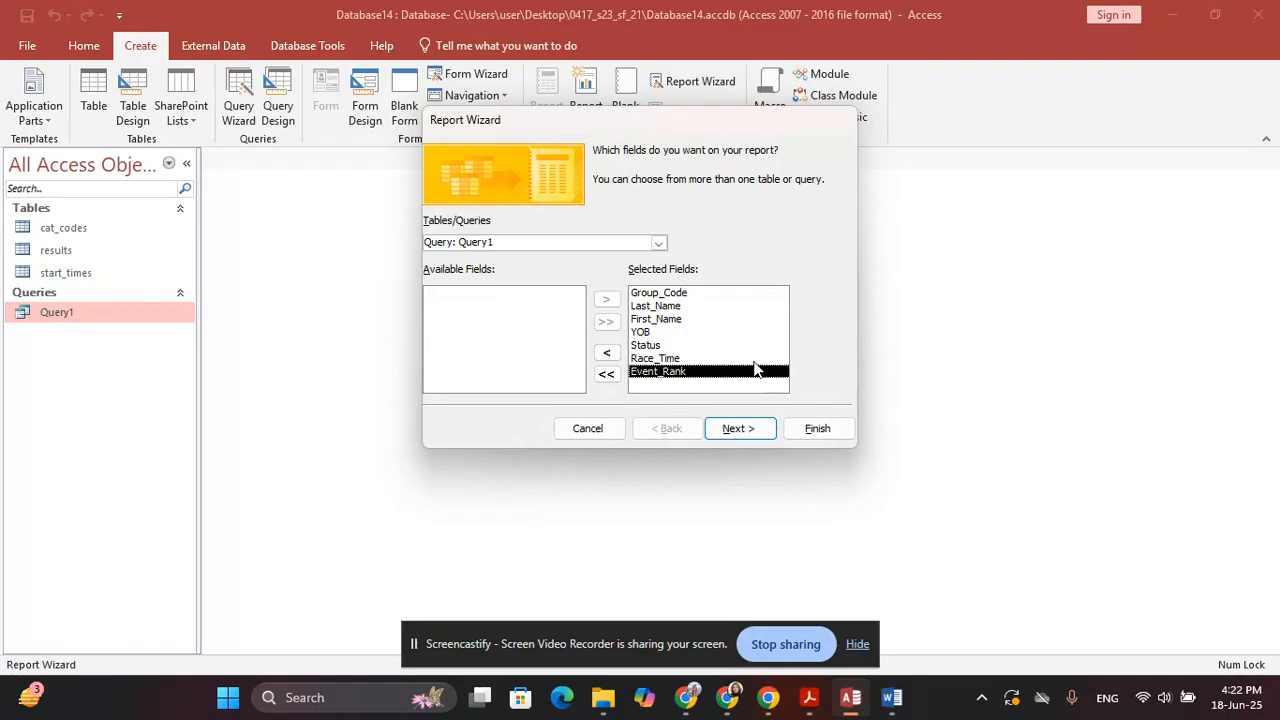
left_click(736, 432)
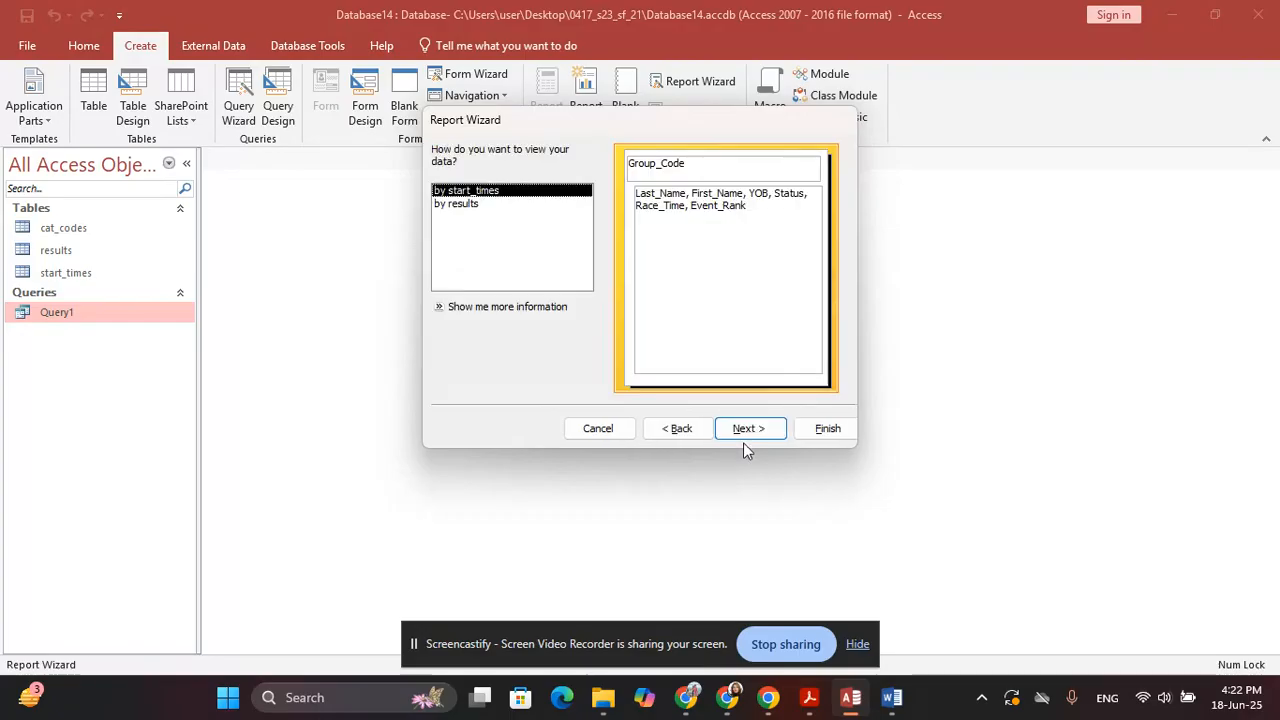
key("alt+Tab")
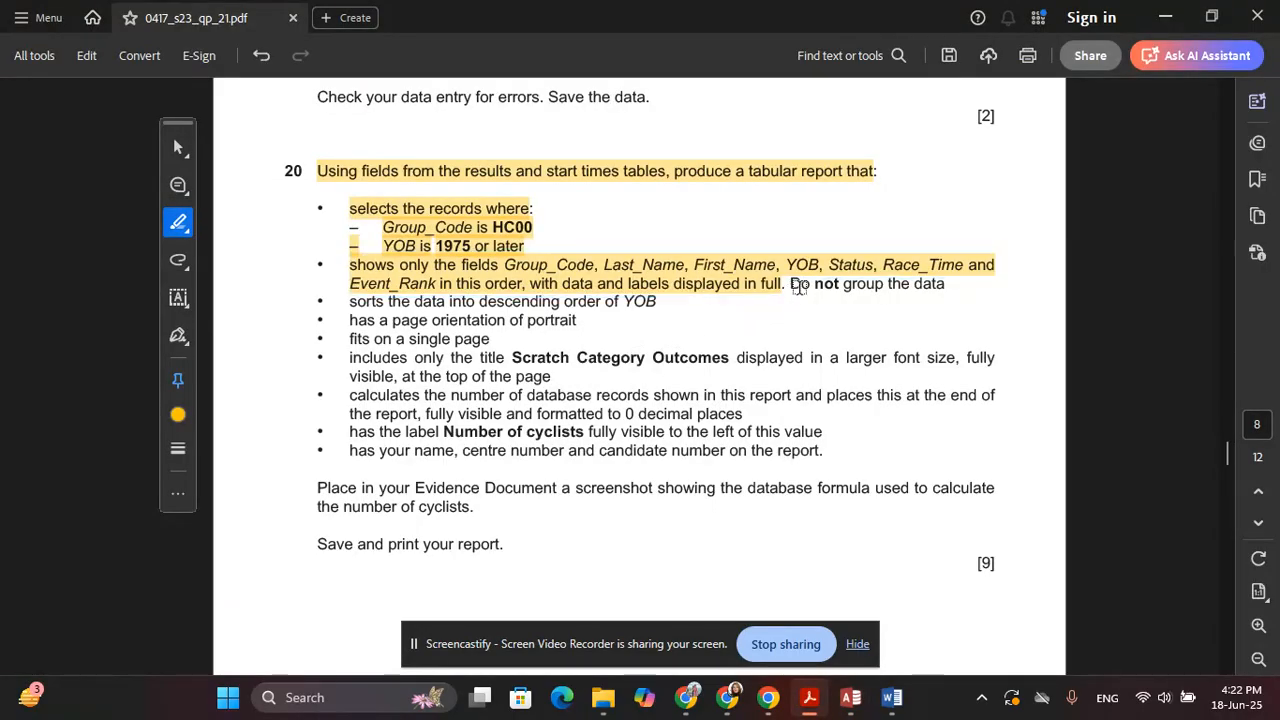
left_click_drag(795, 286, 936, 286)
key("alt+Tab")
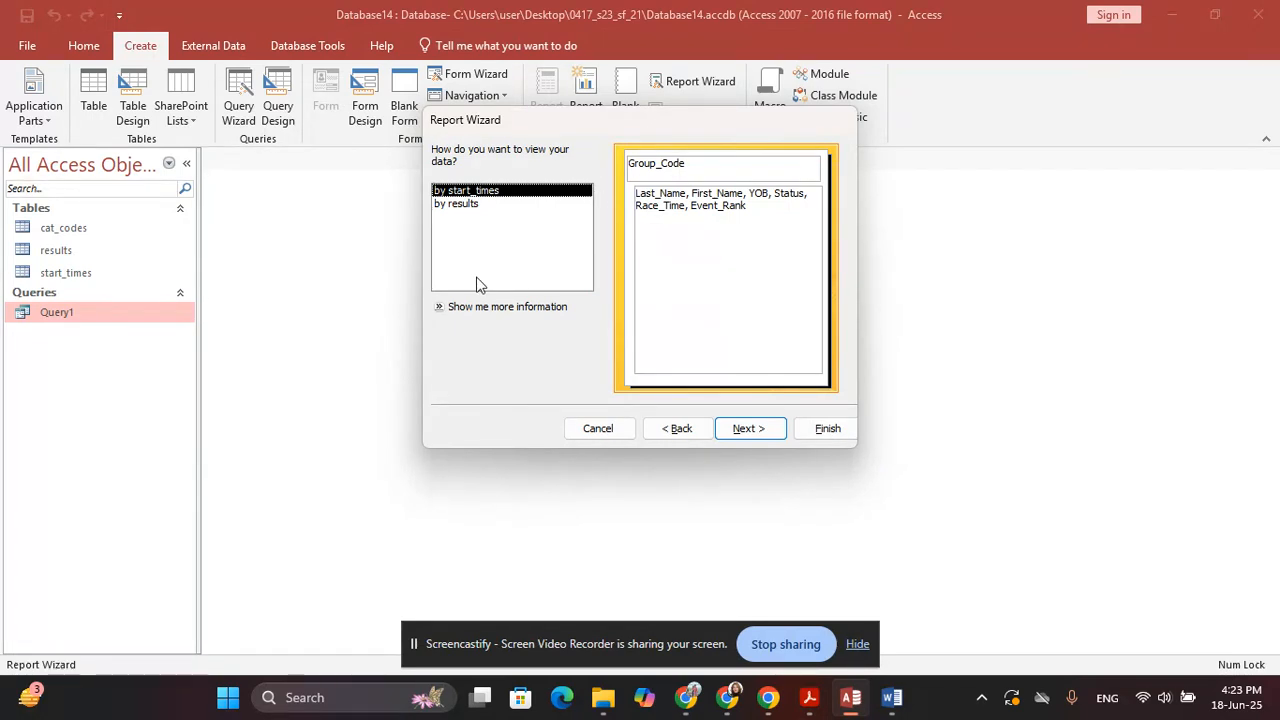
left_click(459, 210)
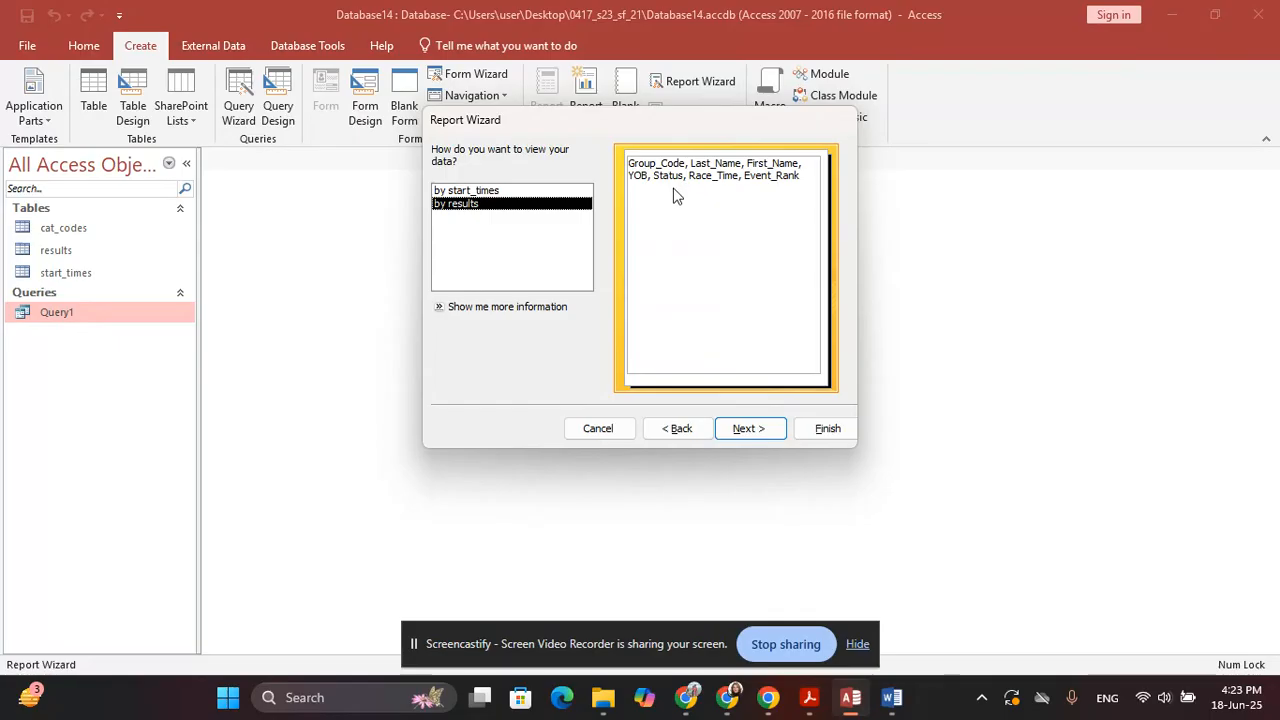
left_click(752, 428)
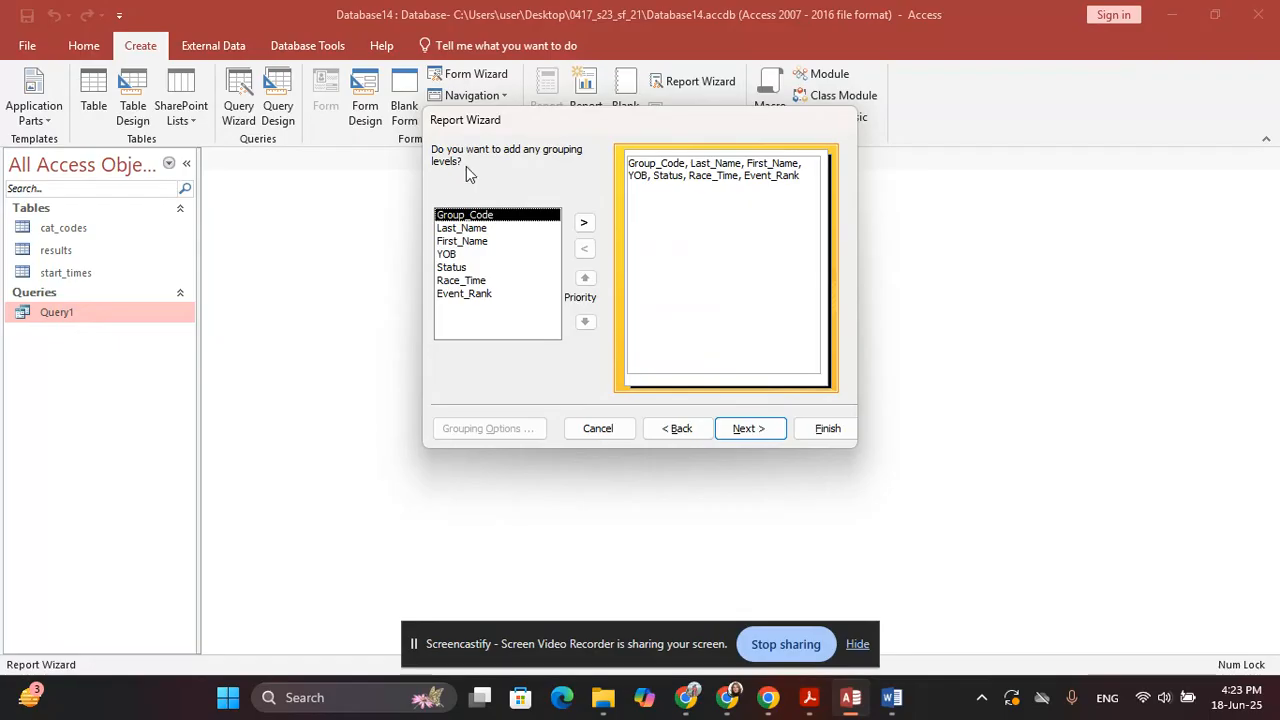
left_click(745, 428)
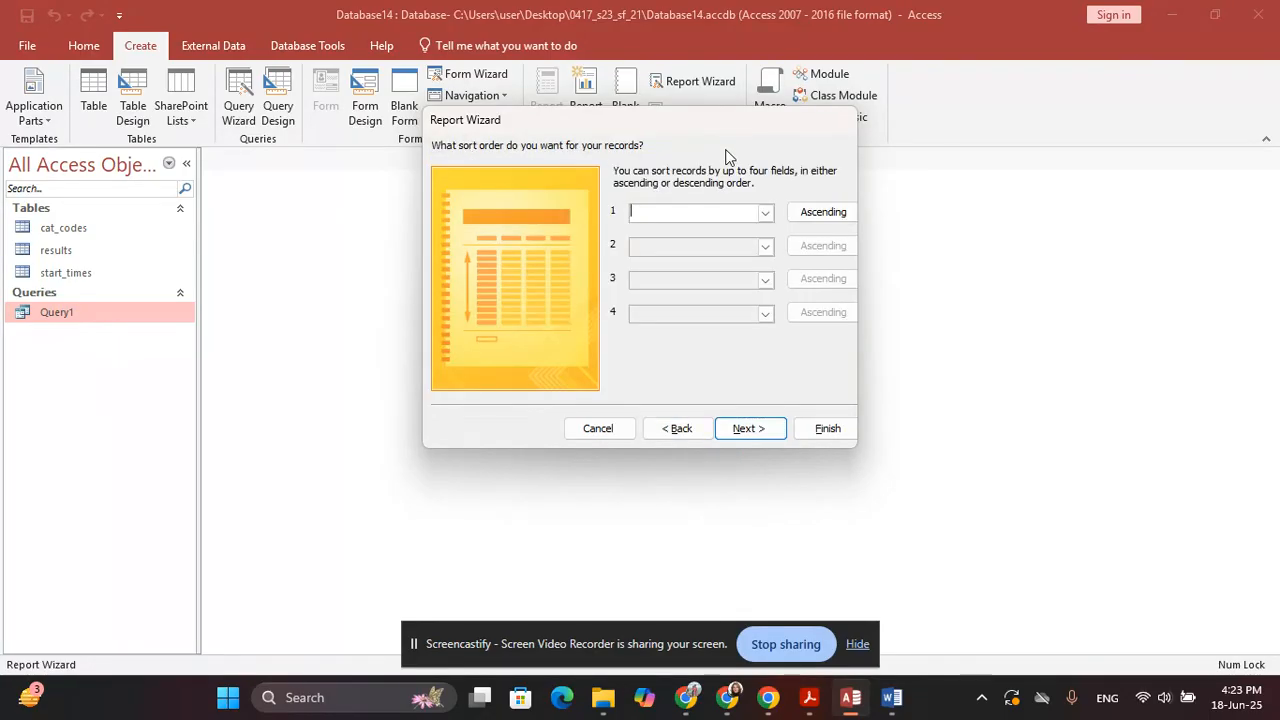
Skip sorting and accept the tabular portrait layout
key("alt+Tab")
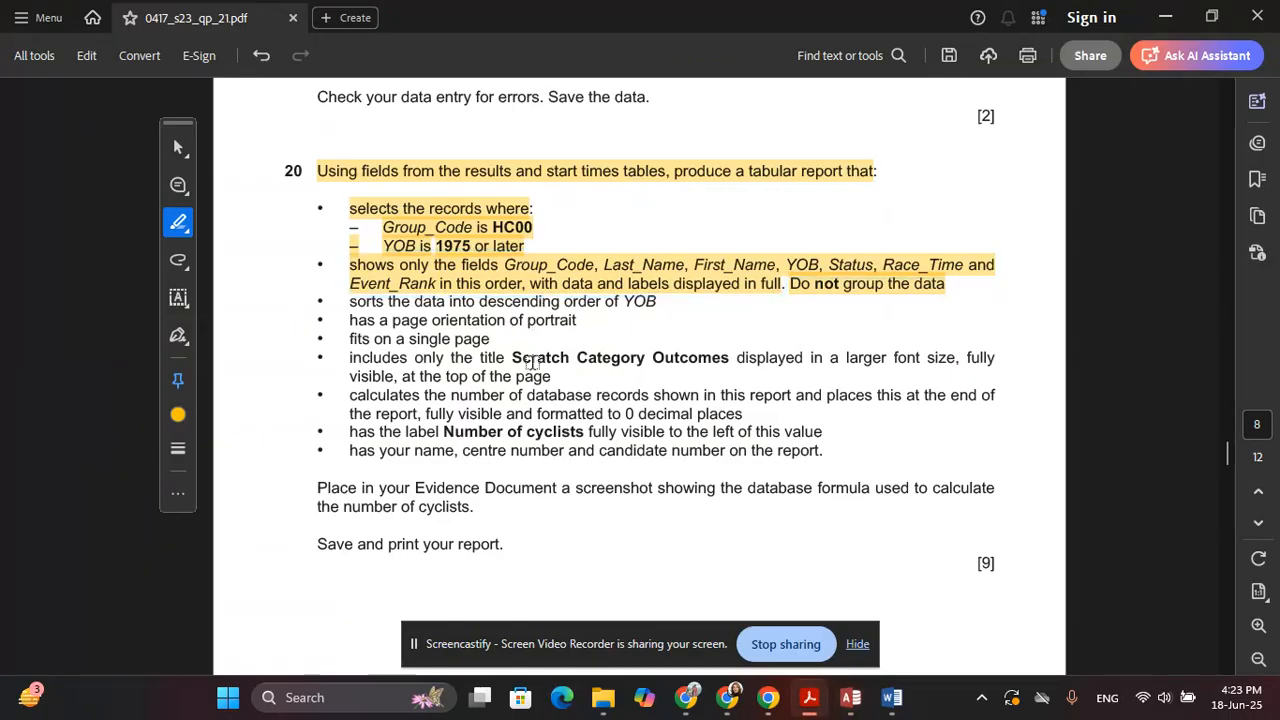
key("alt+Tab")
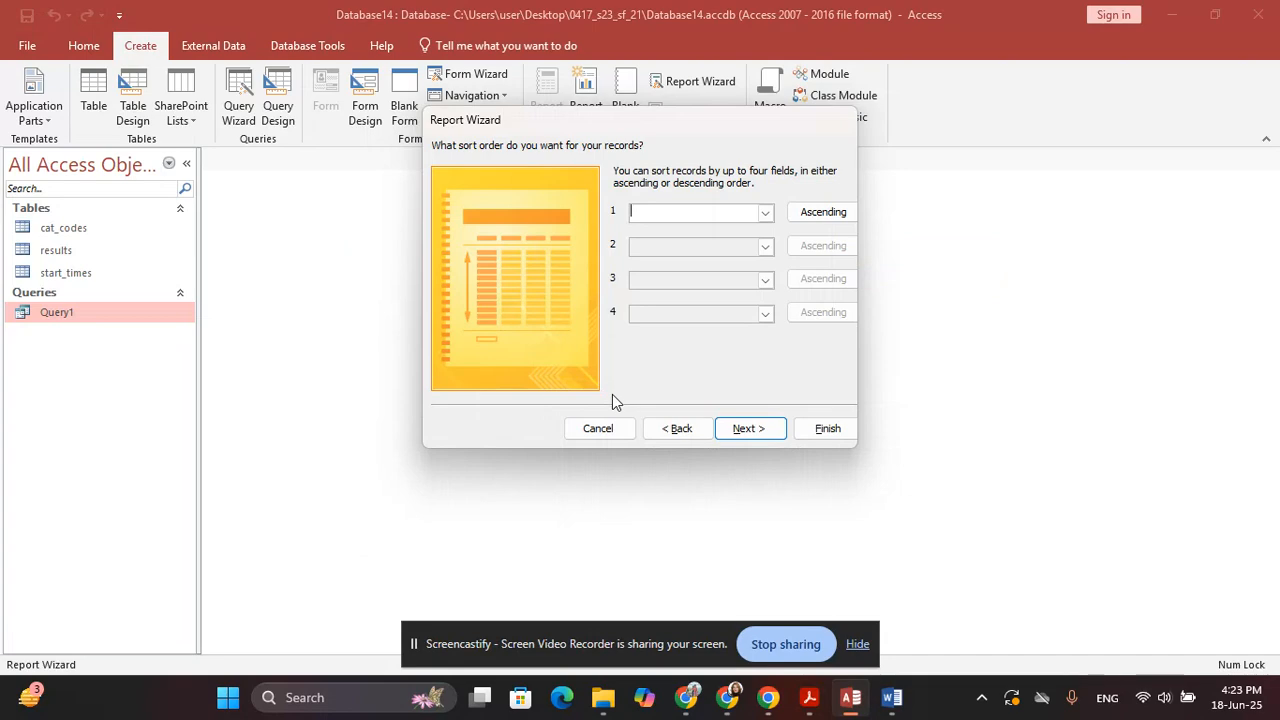
left_click(741, 431)
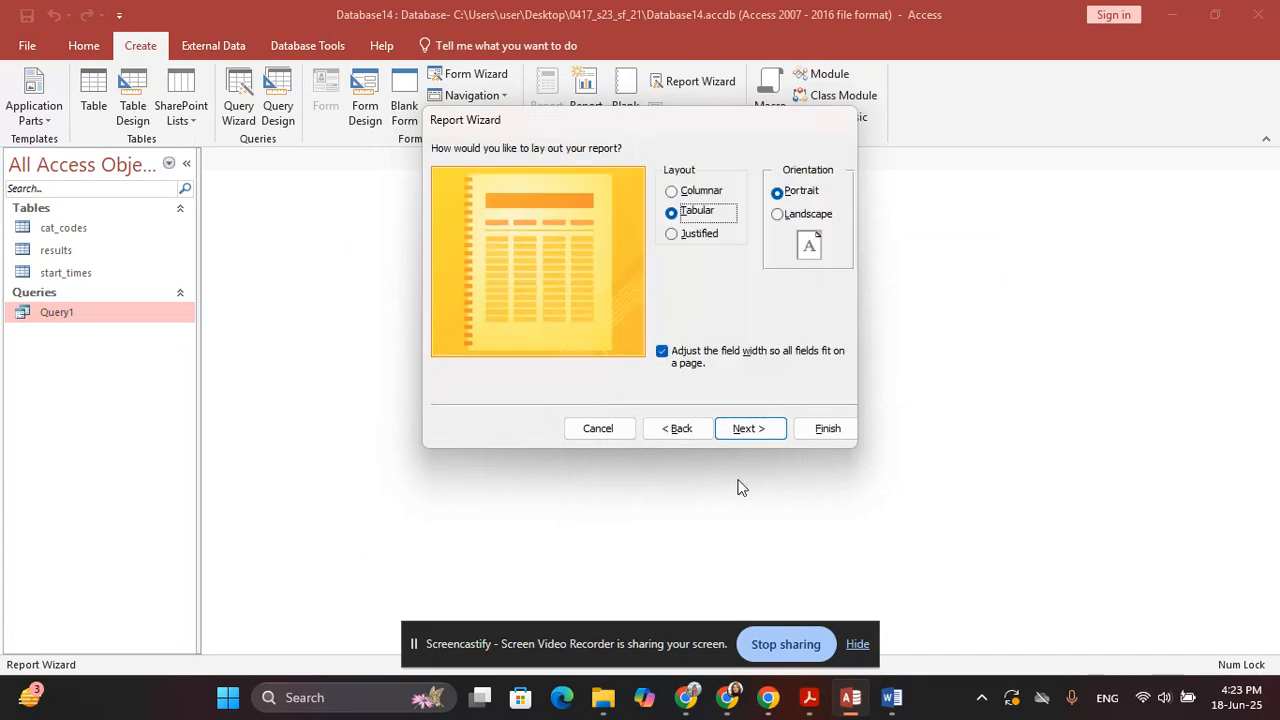
key("alt+Tab")
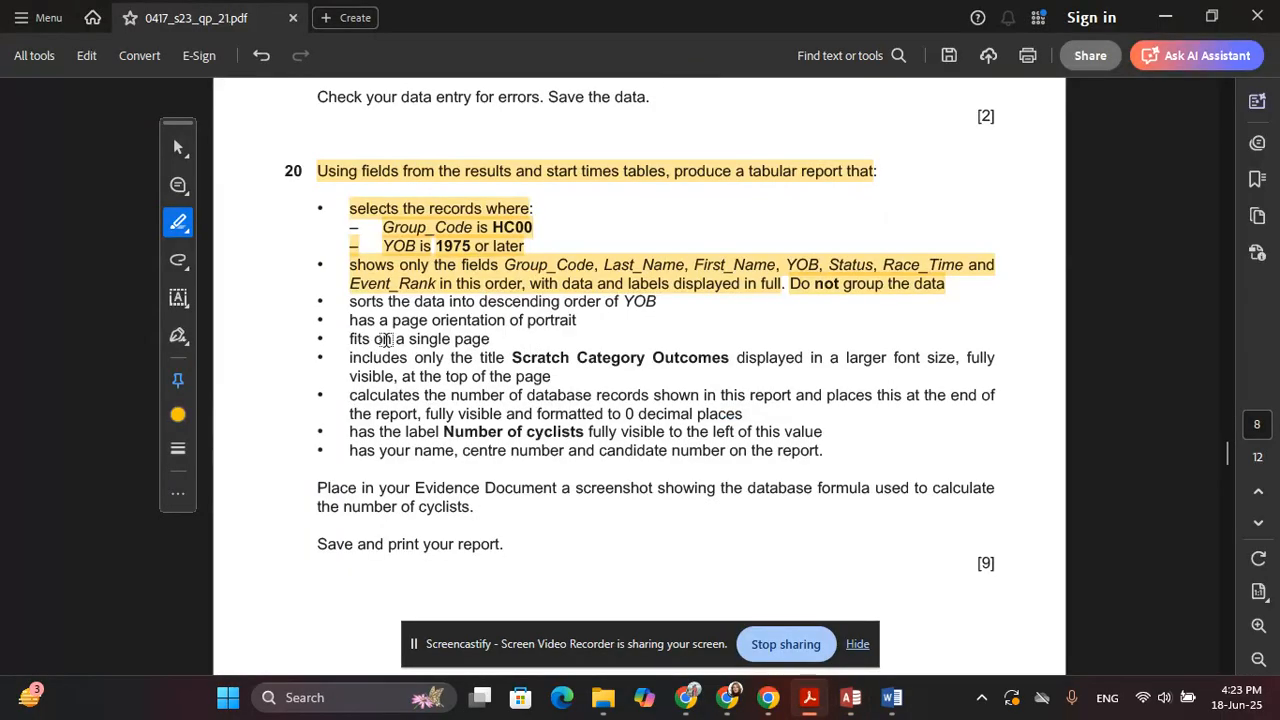
left_click_drag(352, 320, 597, 320)
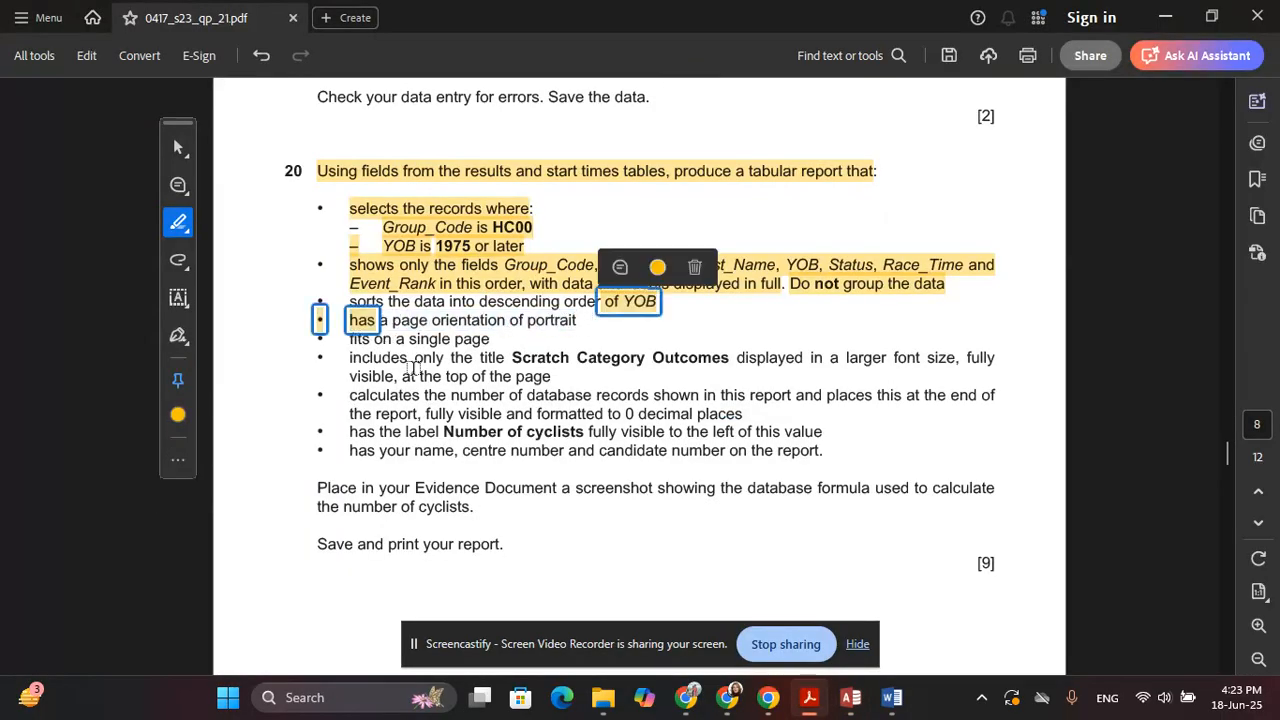
left_click_drag(350, 320, 575, 322)
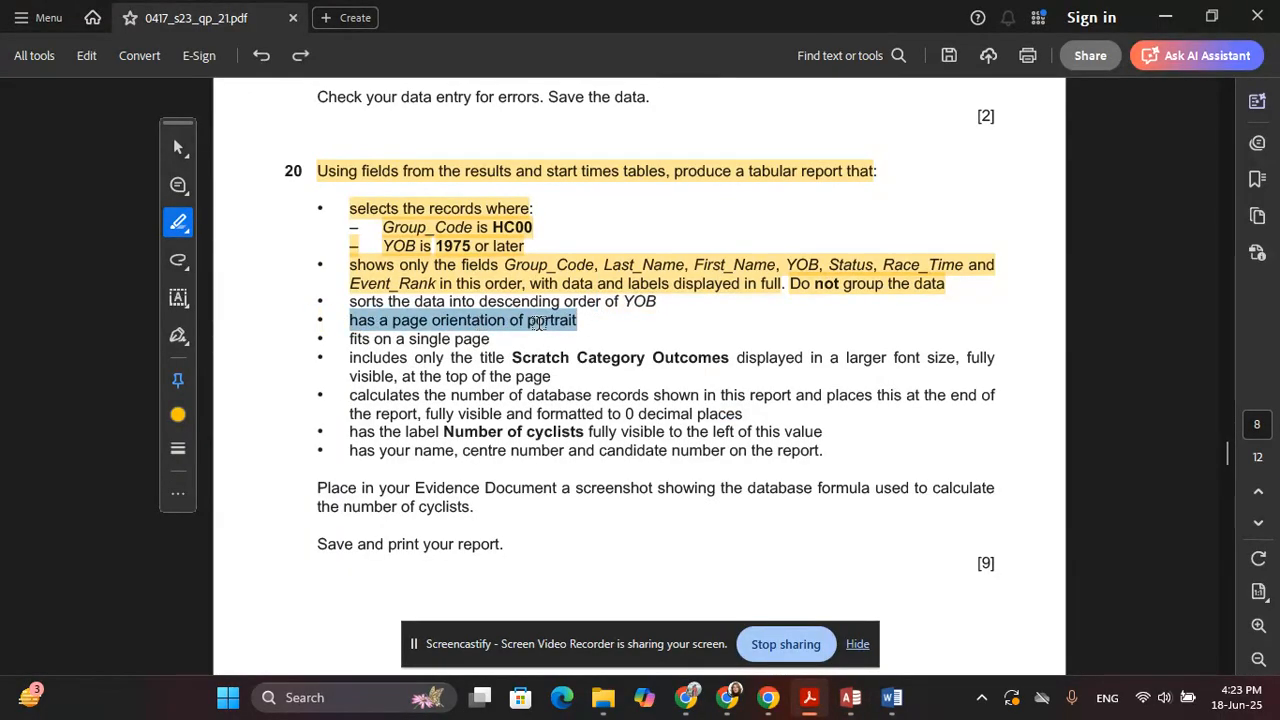
key("alt+Tab")
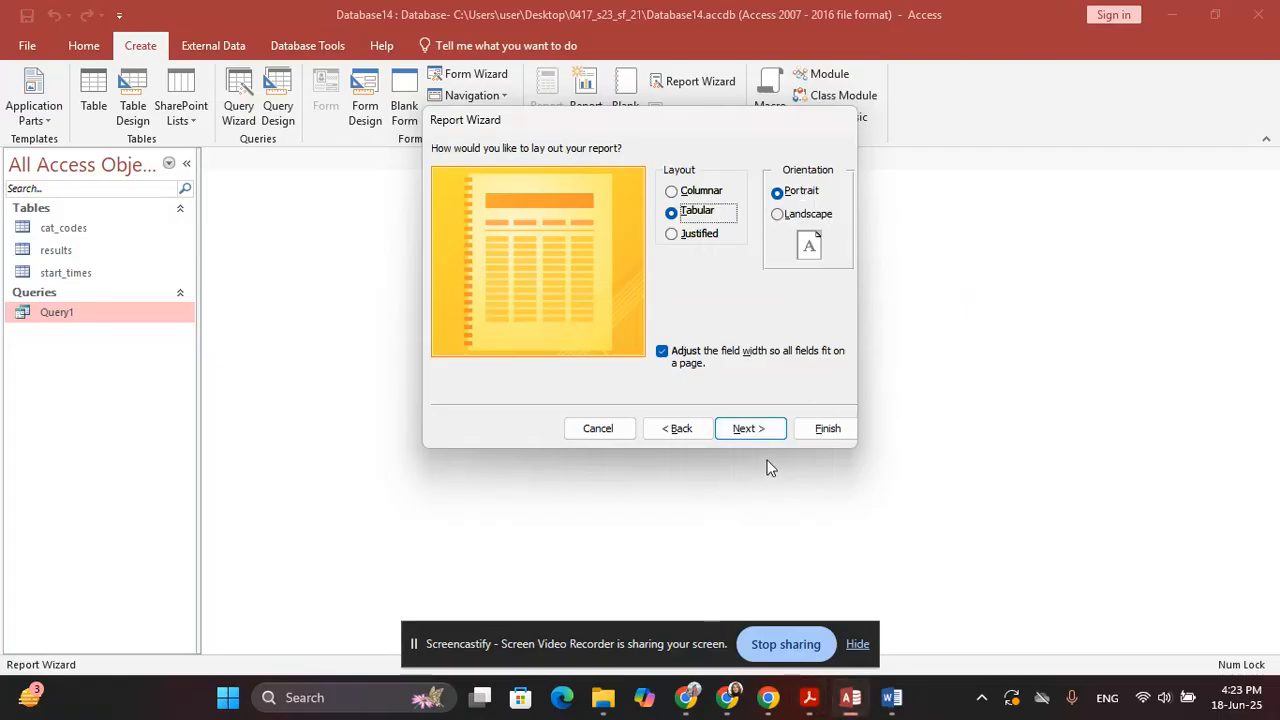
key("Return")
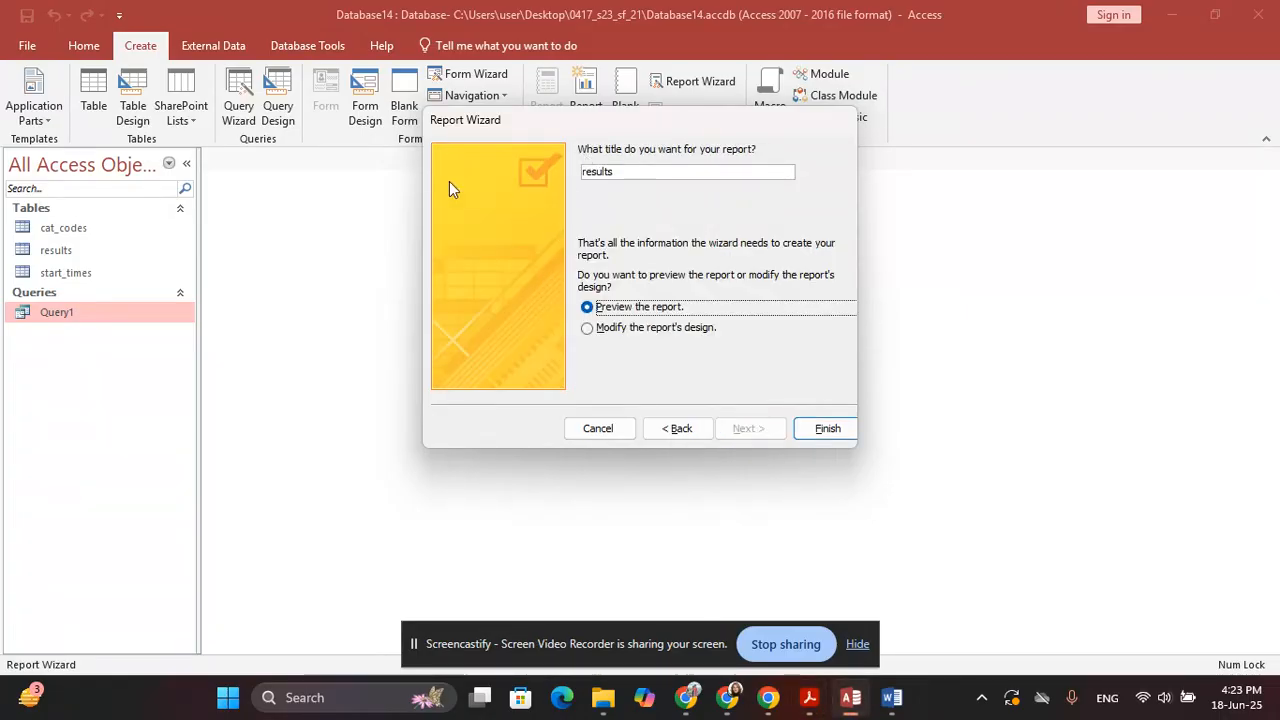
Replace the default title 'results' with 'Scratch Category Outcomes' copied from the PDF
left_click_drag(683, 171, 446, 171)
key("BackSpace")
key("alt+Tab")
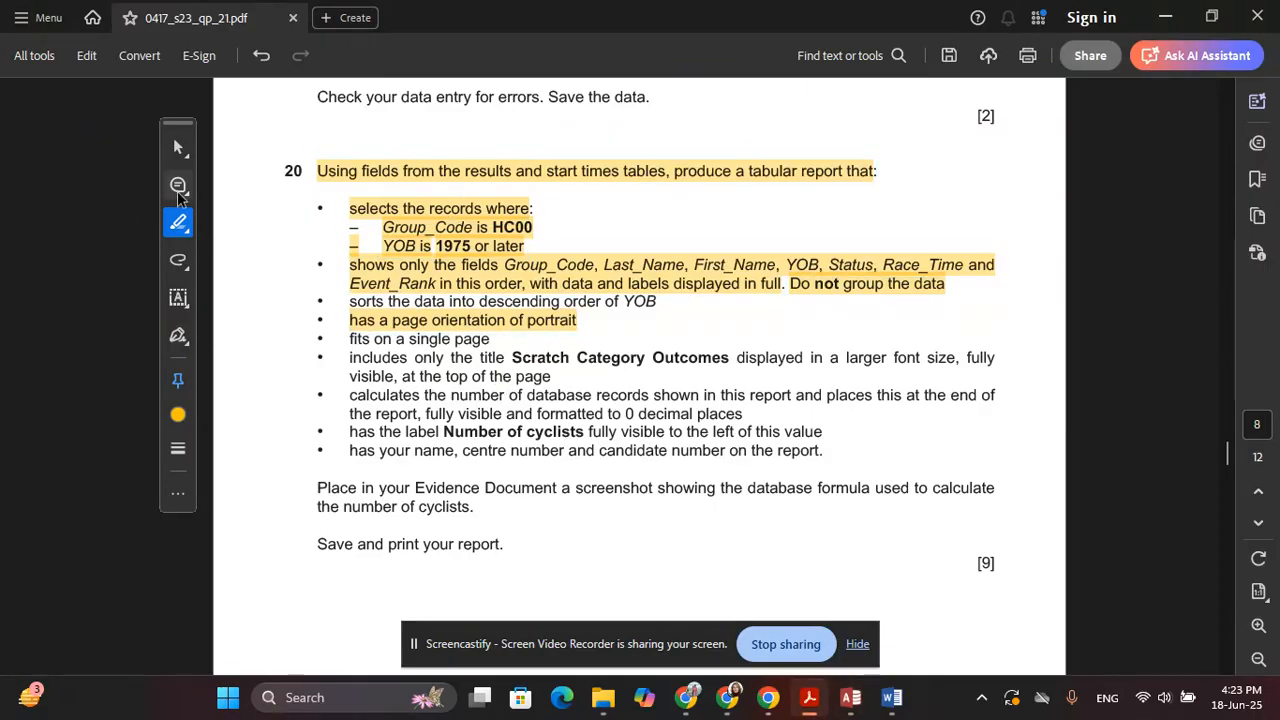
left_click(180, 148)
left_click(240, 143)
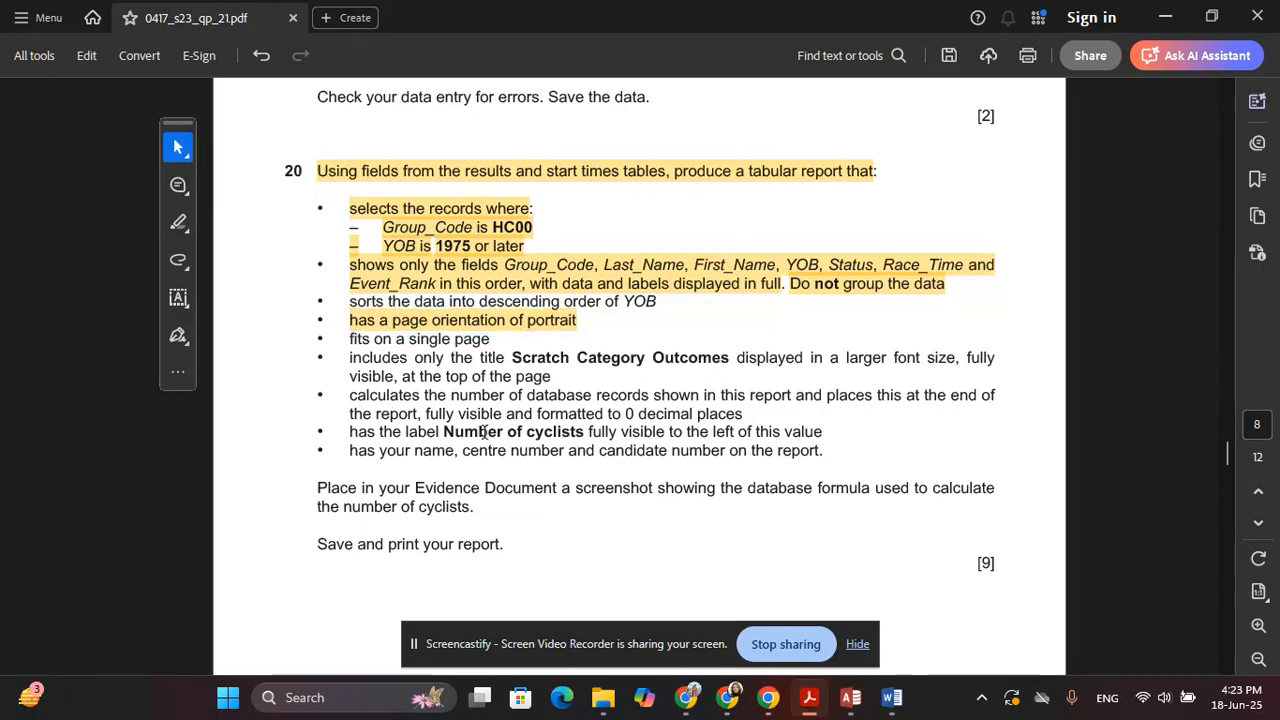
left_click_drag(512, 357, 729, 362)
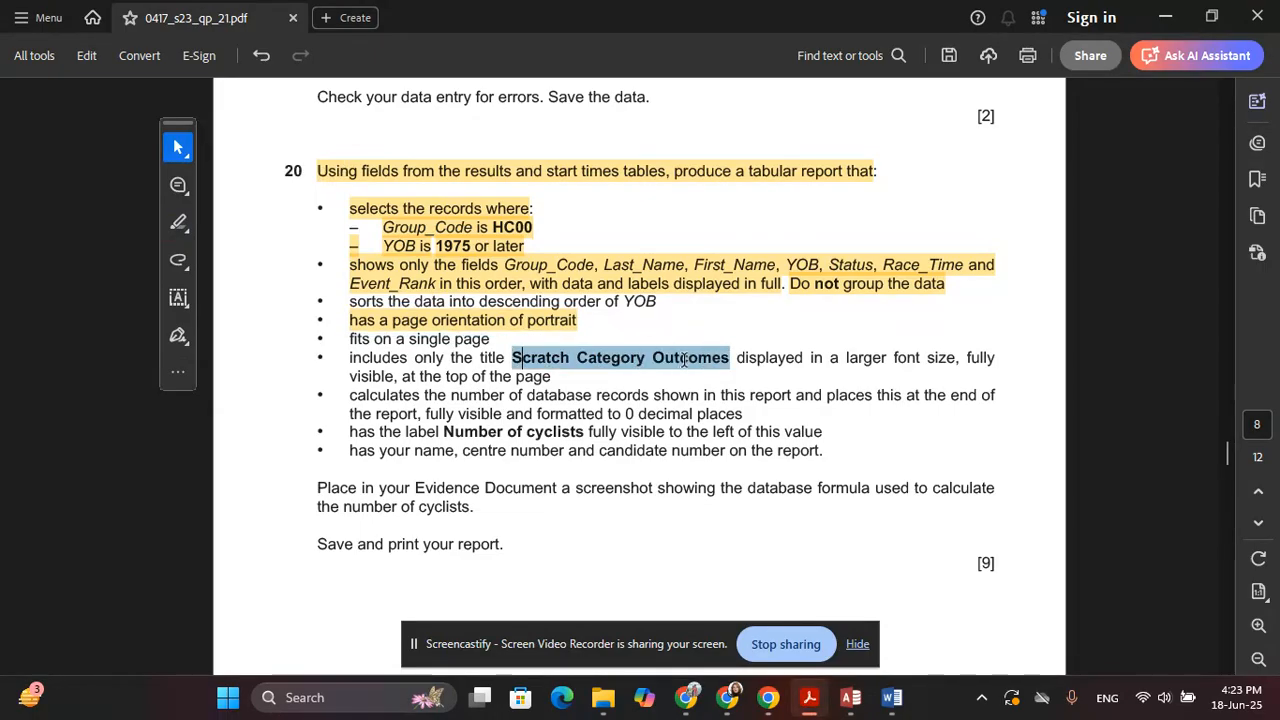
key("ctrl+c")
key("alt+Tab")
key("ctrl+v")
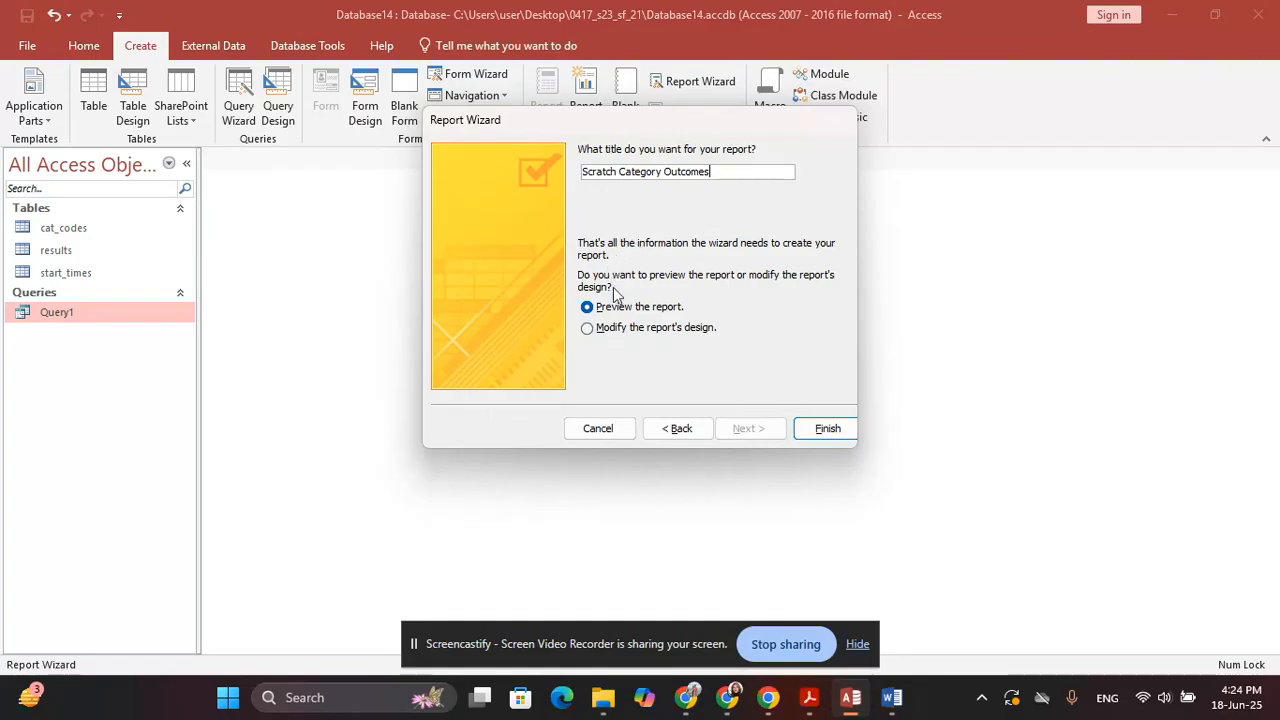
Finish the wizard into Design View and close the Field List and Group, Sort and Total pane
left_click(598, 336)
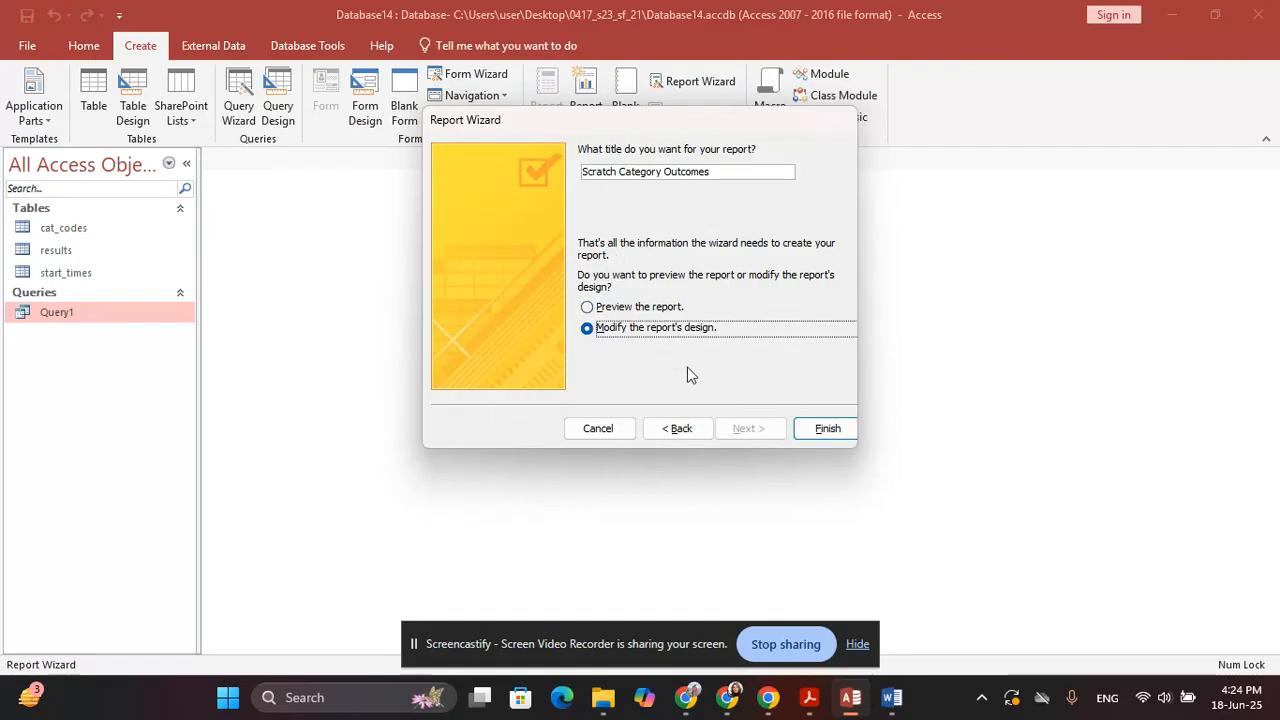
left_click(824, 430)
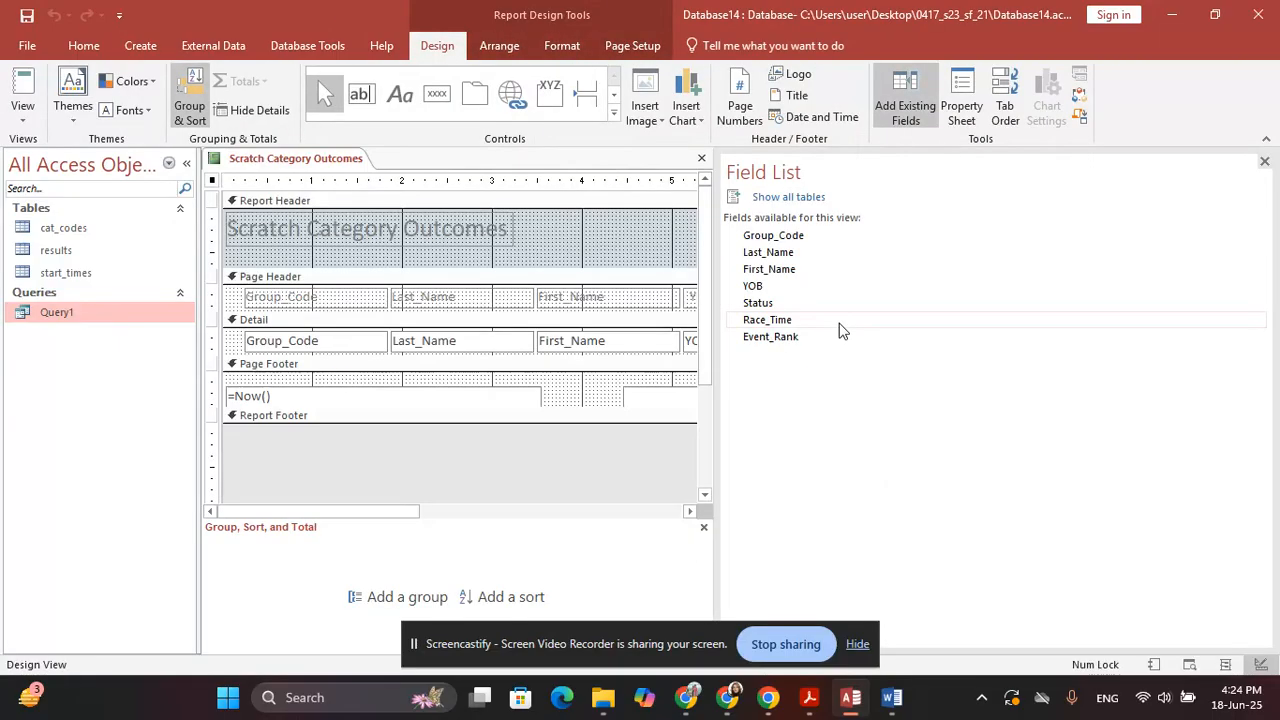
left_click(1264, 161)
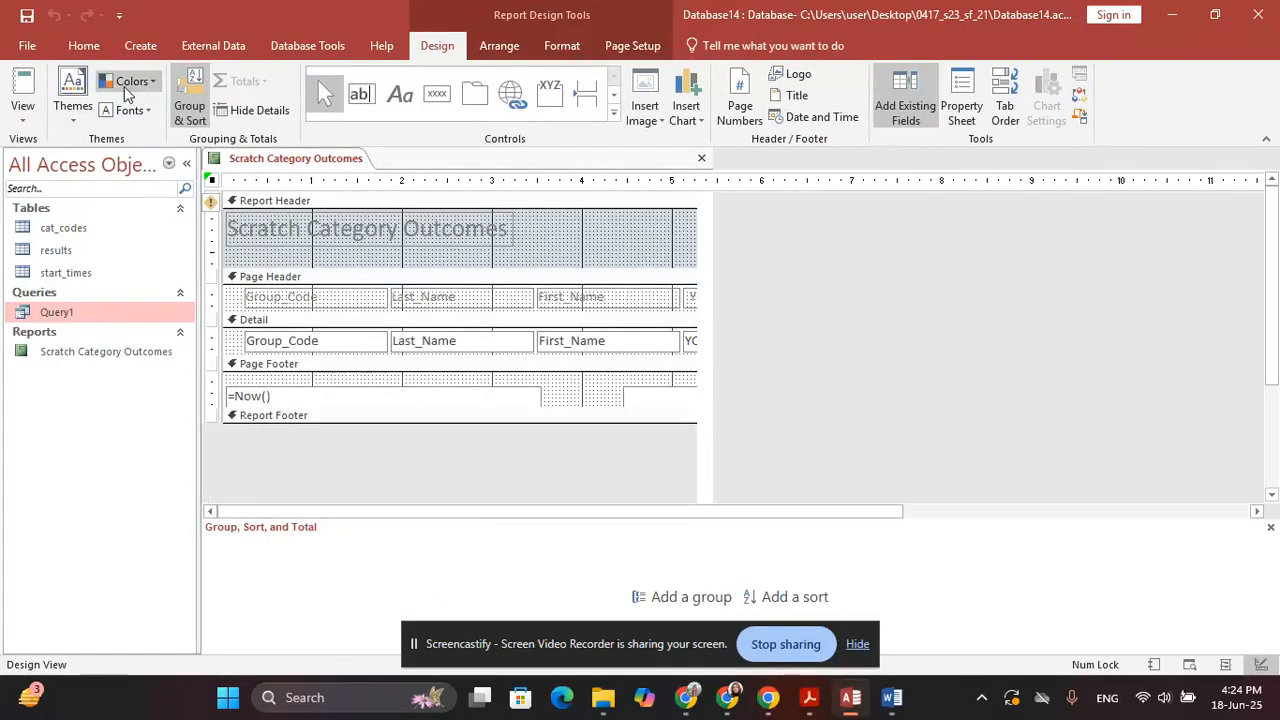
left_click(189, 105)
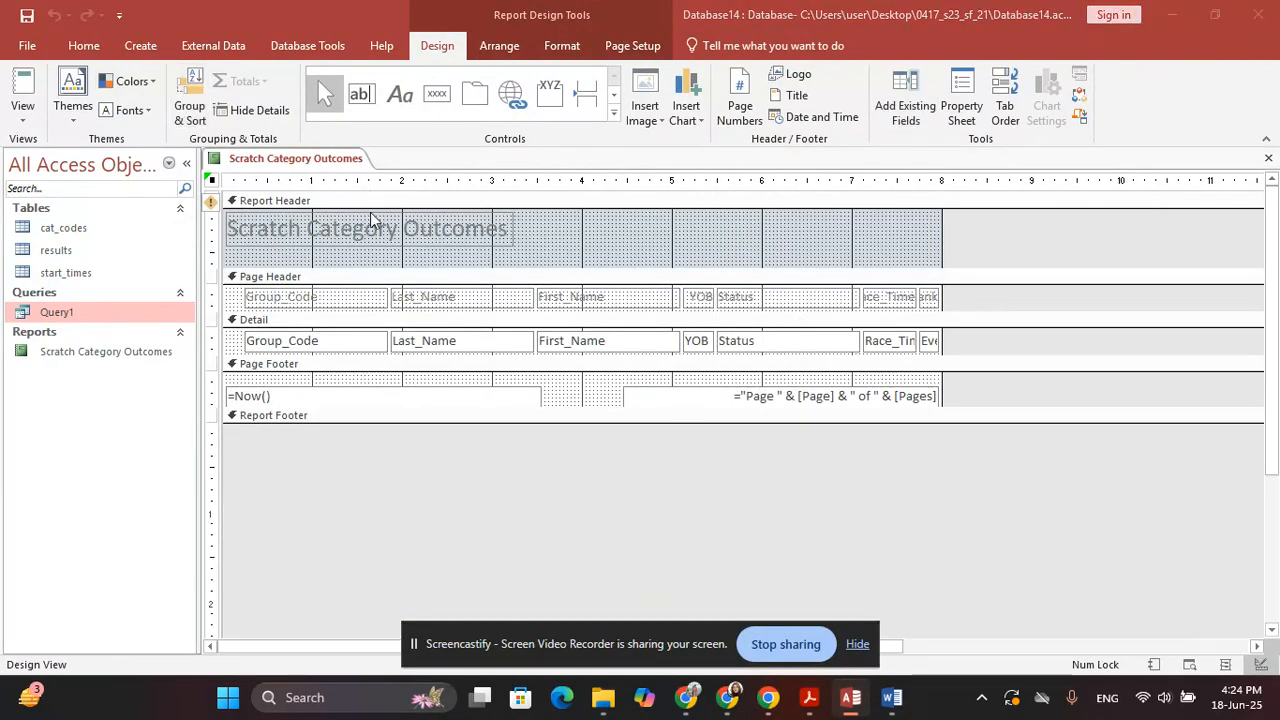
Highlight the descending YOB sort requirement in the PDF and return to the report design
key("alt+Tab")
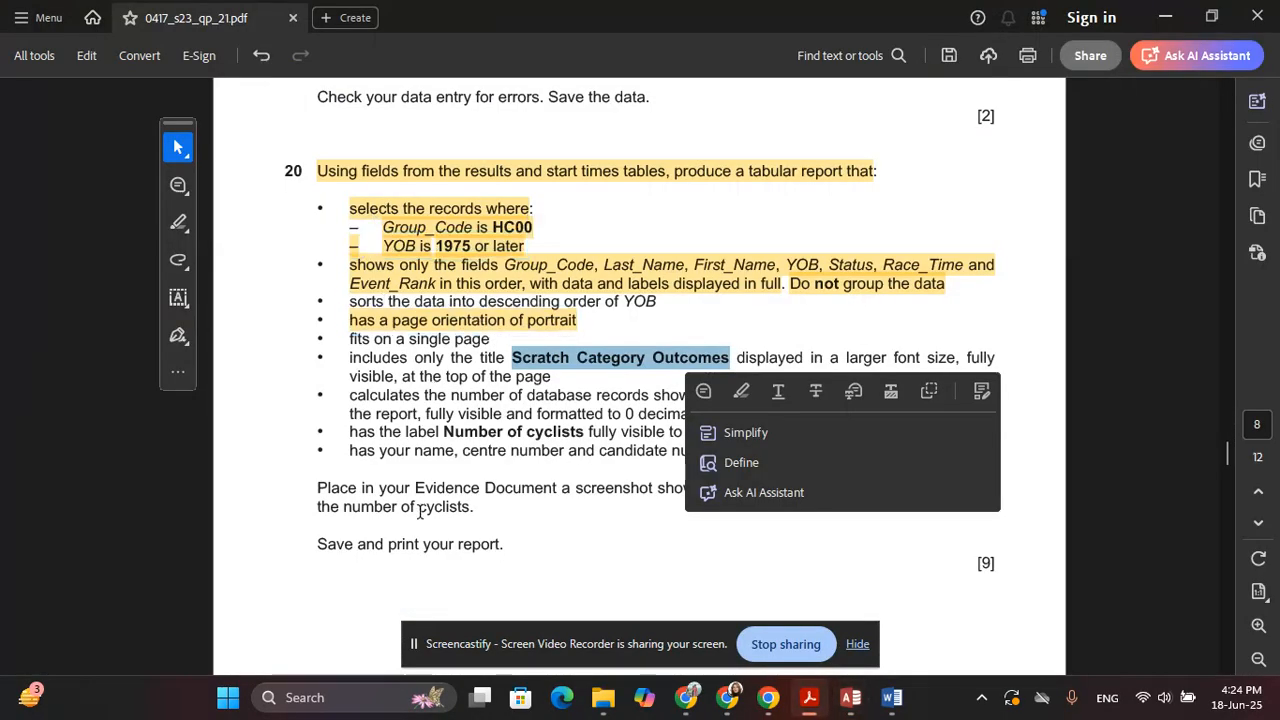
left_click(279, 376)
left_click(178, 222)
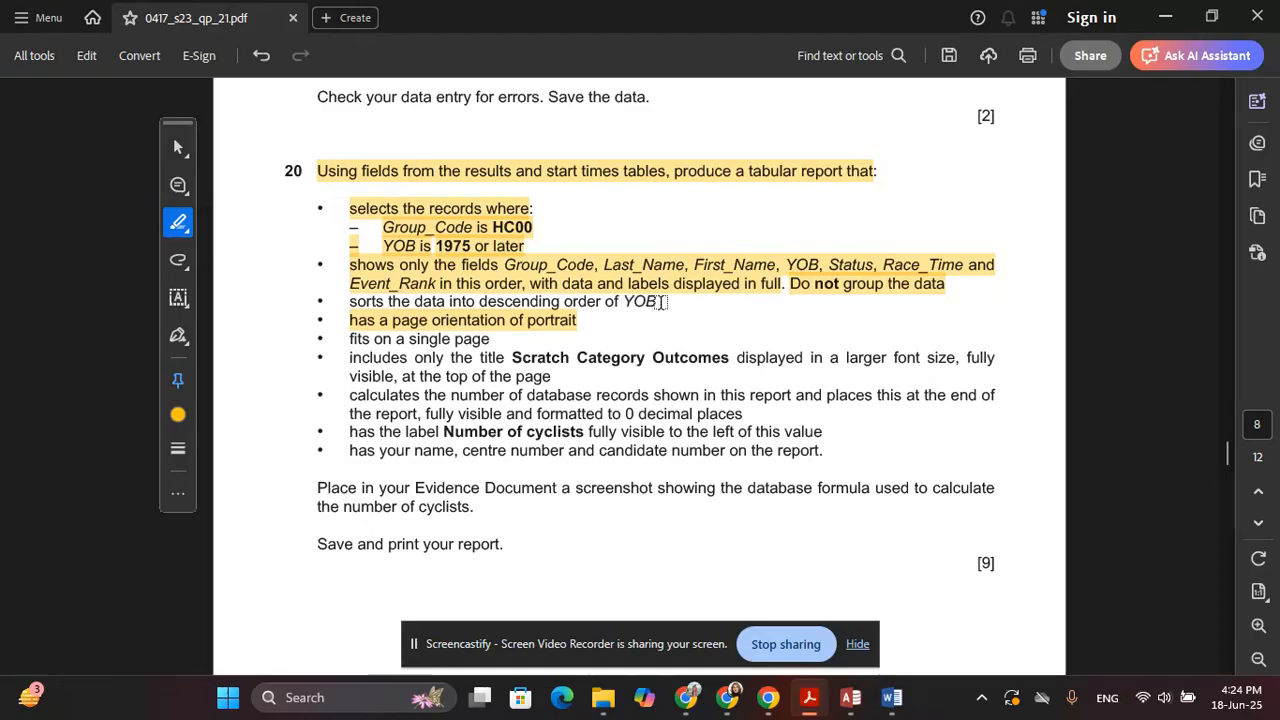
left_click_drag(661, 302, 367, 316)
key("alt+Tab")
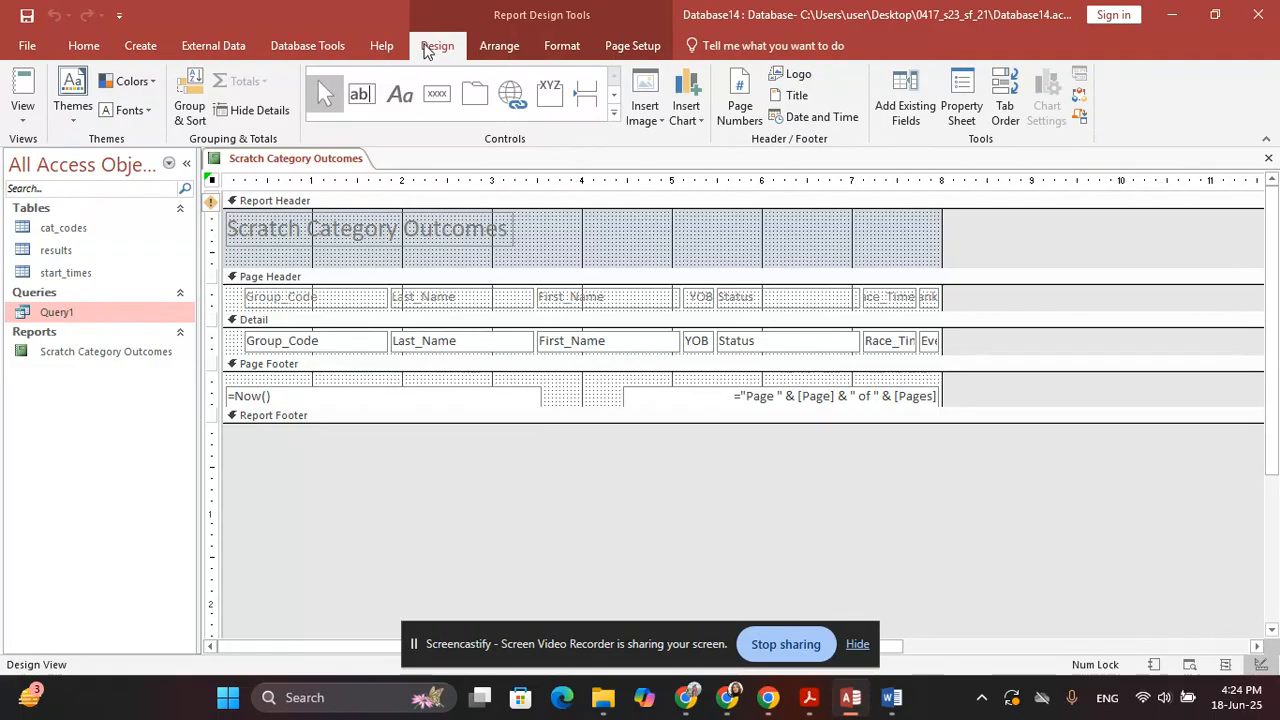
Add a YOB sort to the report, ordered from largest to smallest
left_click(190, 100)
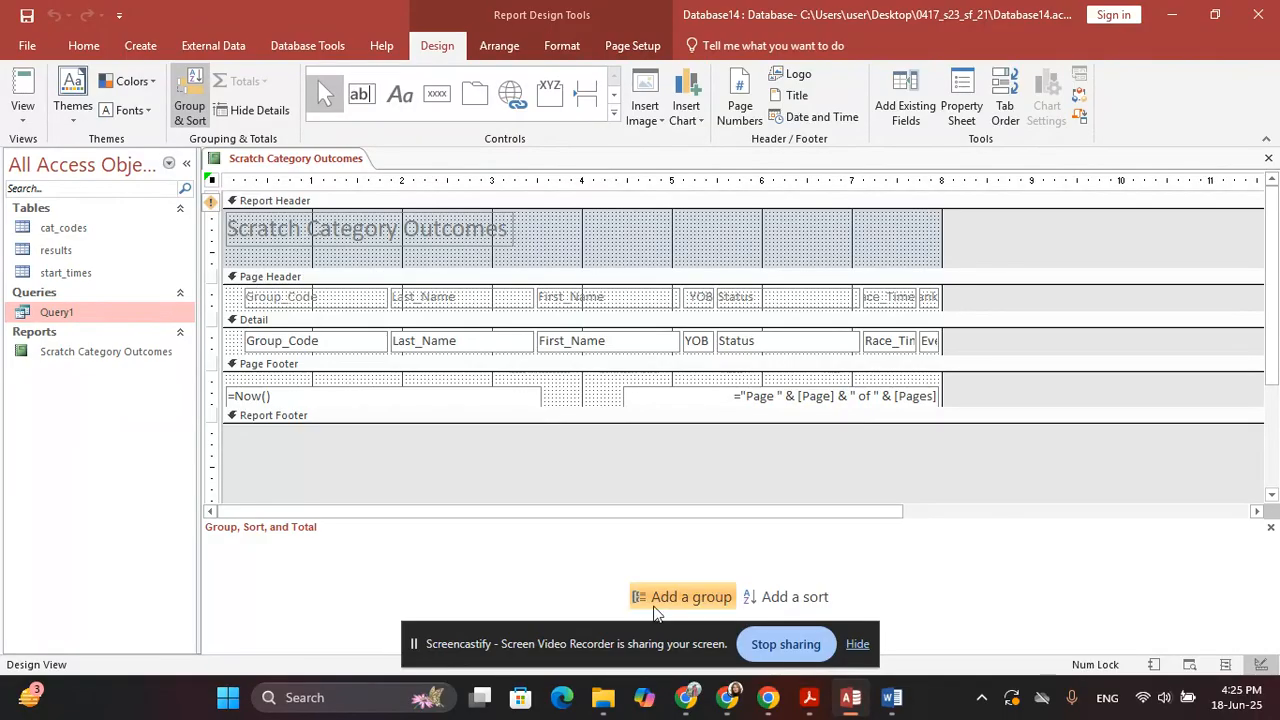
left_click(795, 597)
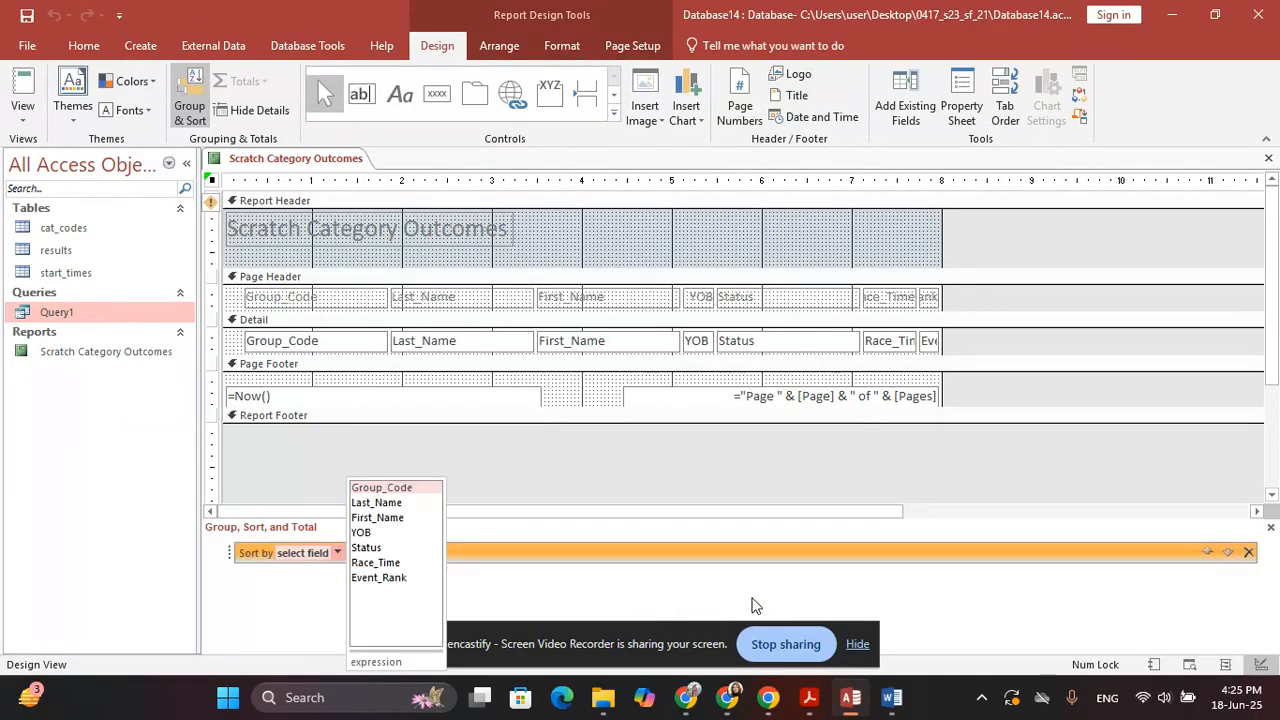
left_click(386, 534)
key("alt+Tab")
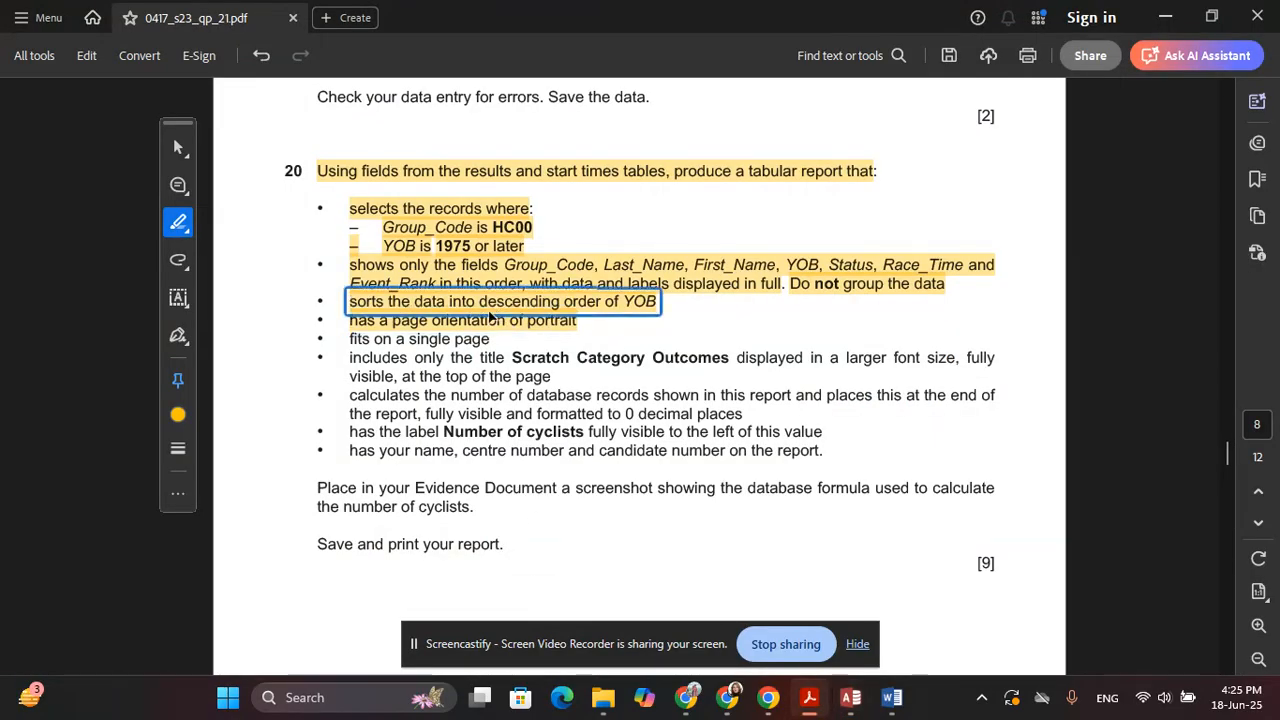
key("alt+Tab")
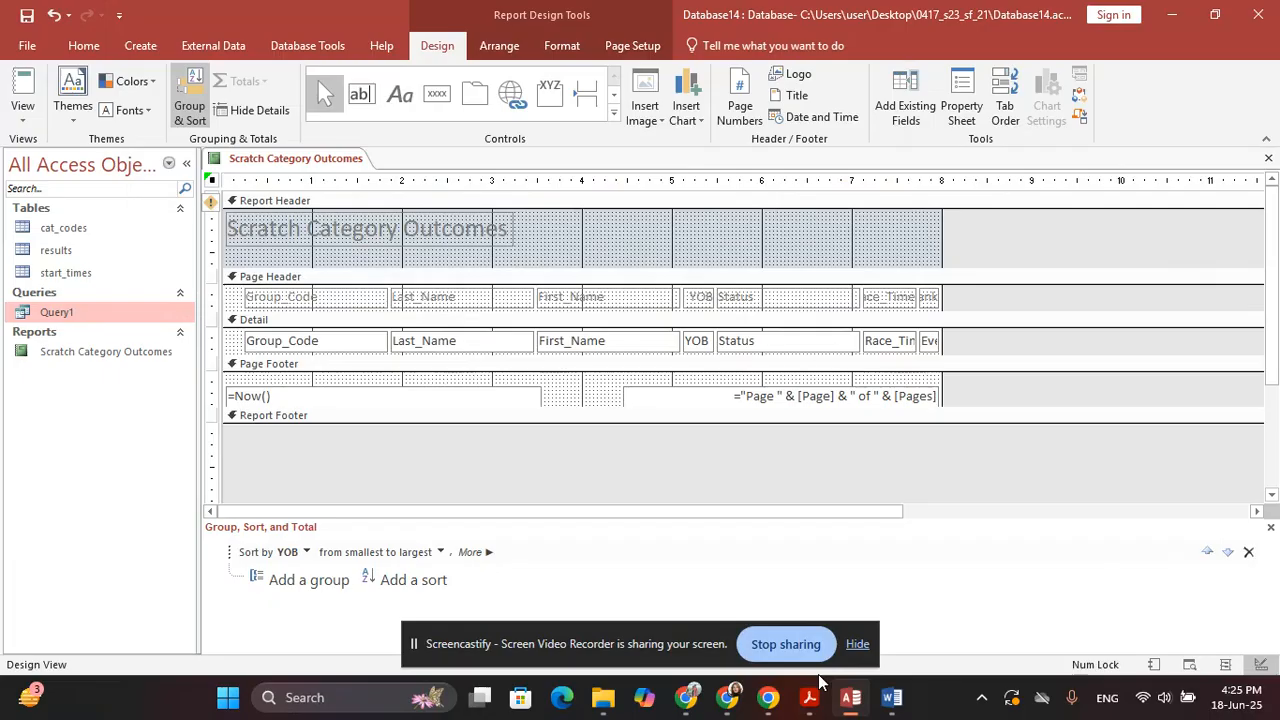
left_click(440, 552)
left_click(425, 585)
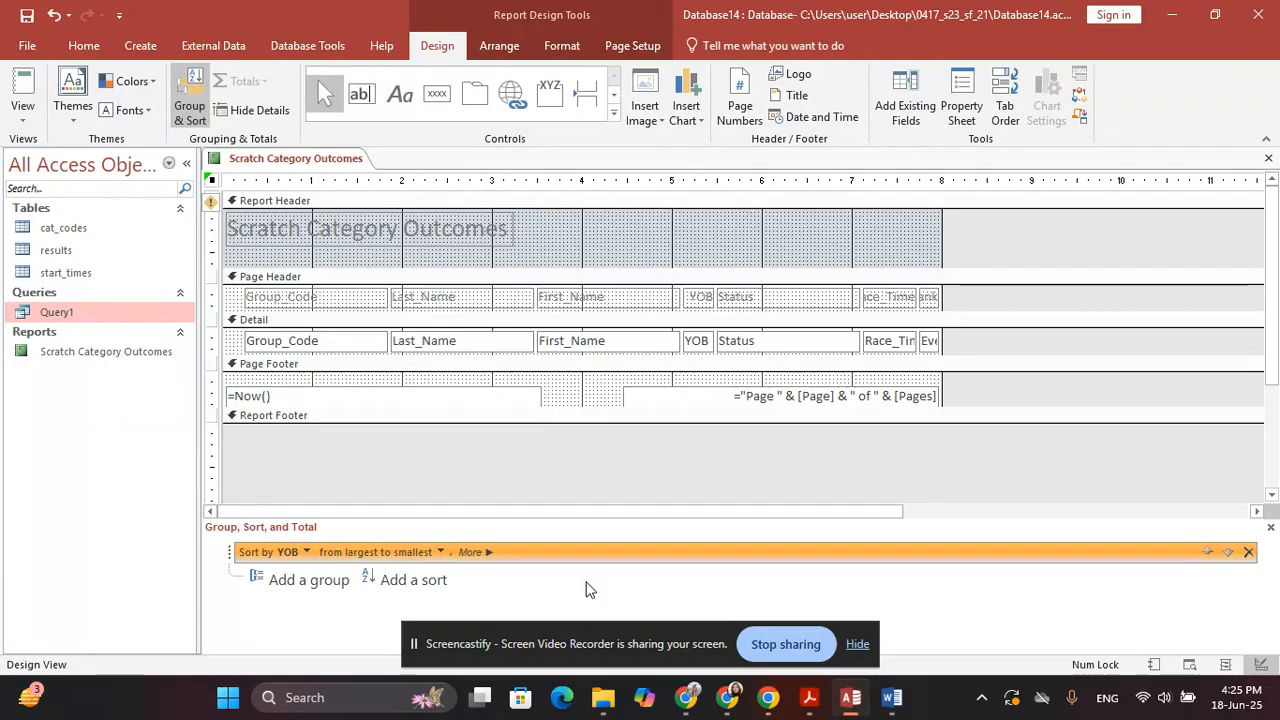
key("alt+Tab")
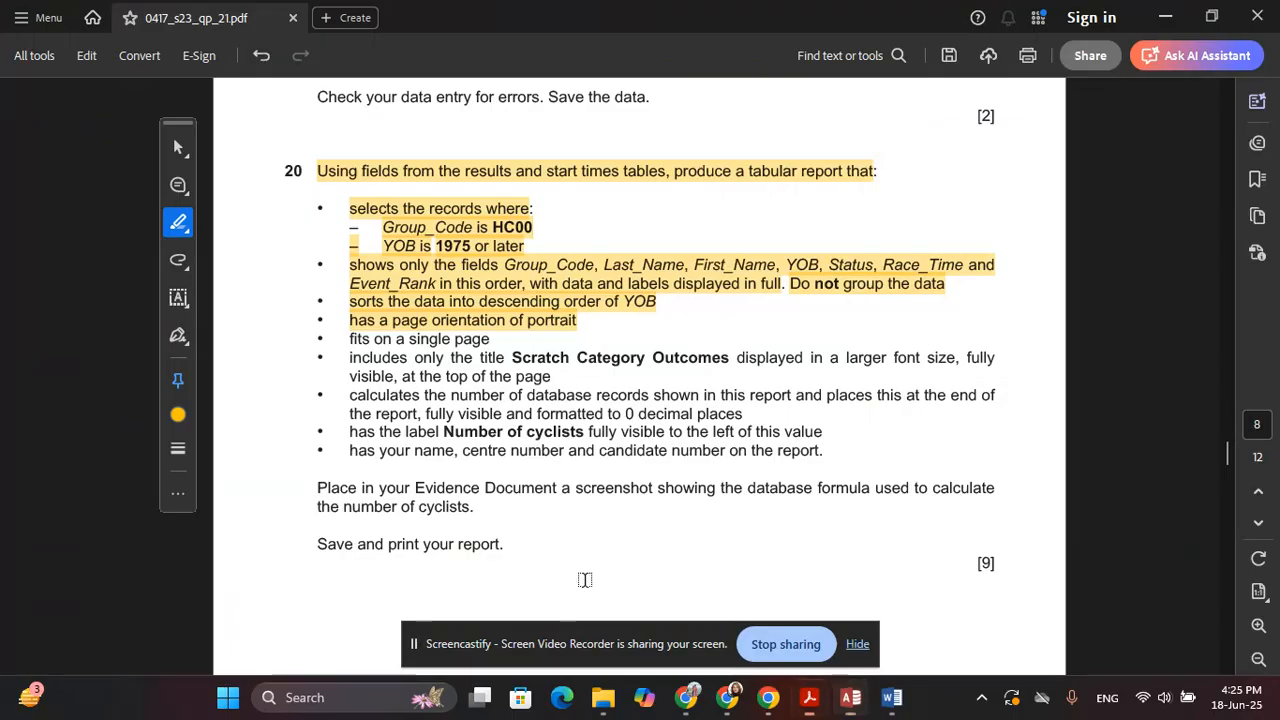
key("alt+Tab")
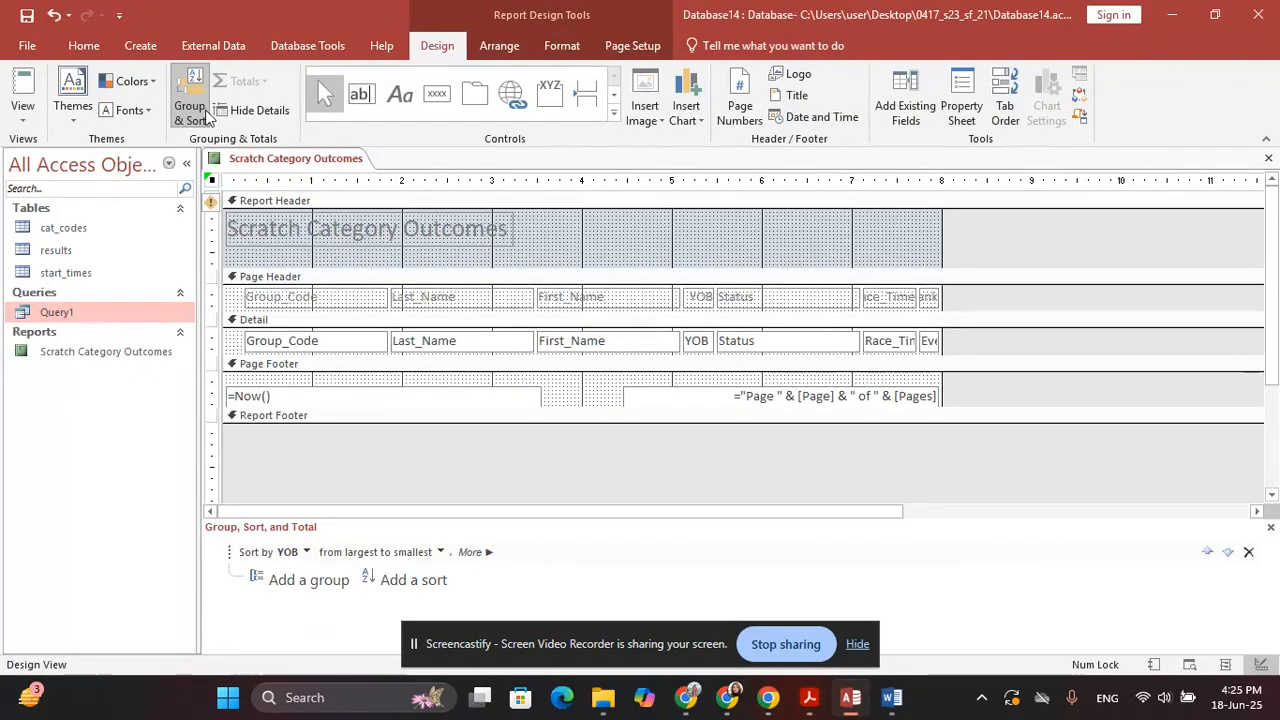
Highlight the single-page requirement in the question paper, then marquee-select all header labels and detail fields
key("alt+Tab")
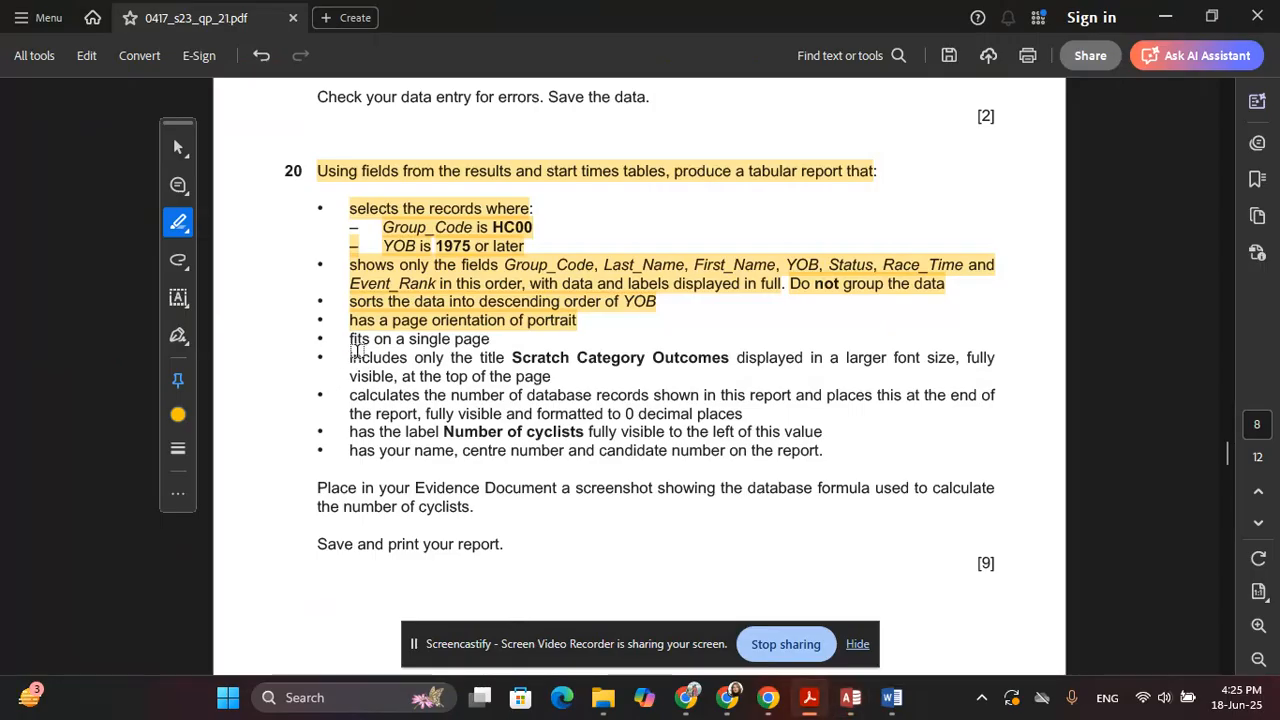
left_click(357, 330)
left_click_drag(352, 341, 490, 340)
key("alt+Tab")
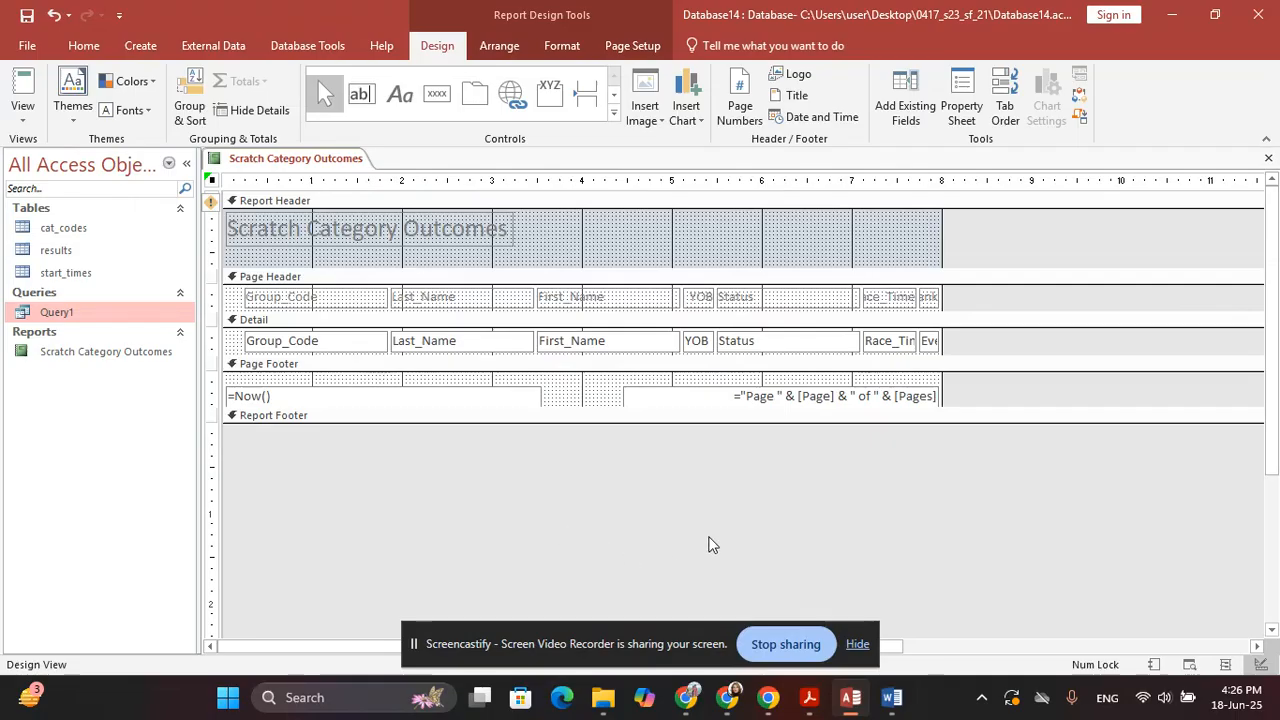
left_click_drag(966, 295, 282, 346)
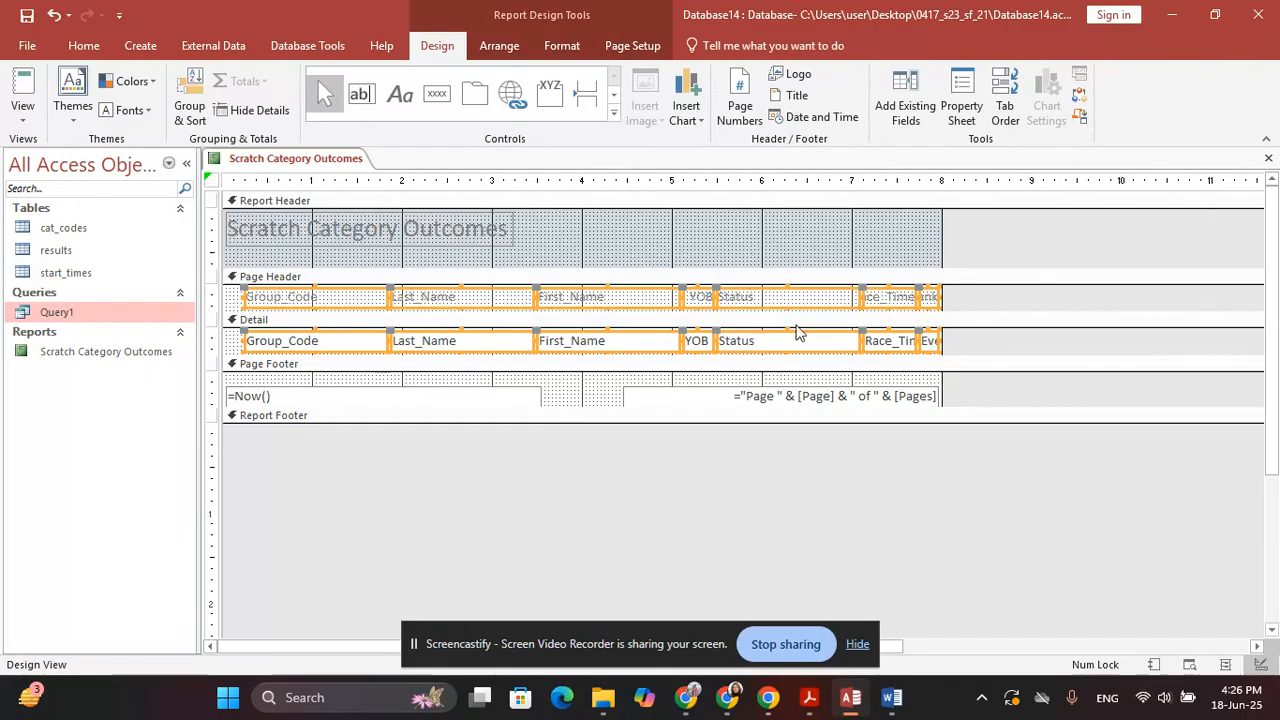
Apply a Tabular layout to the selected labels and fields
left_click(506, 45)
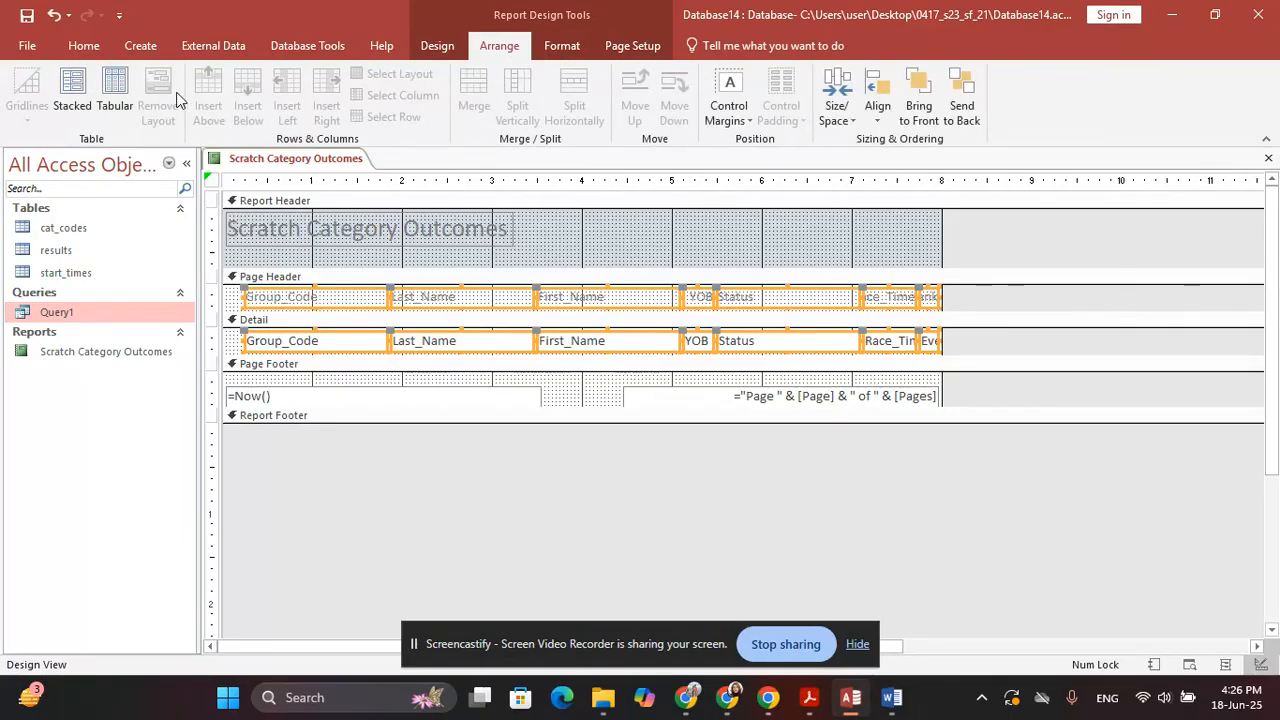
left_click(116, 102)
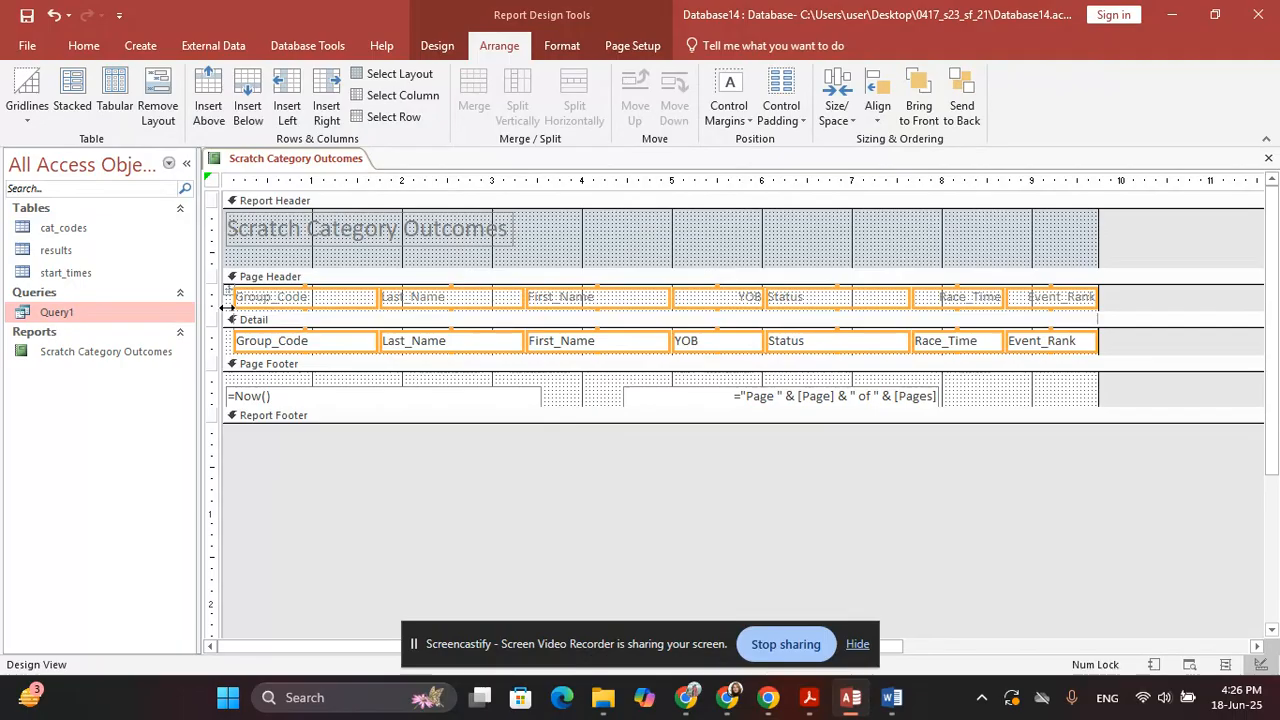
key("alt+Tab")
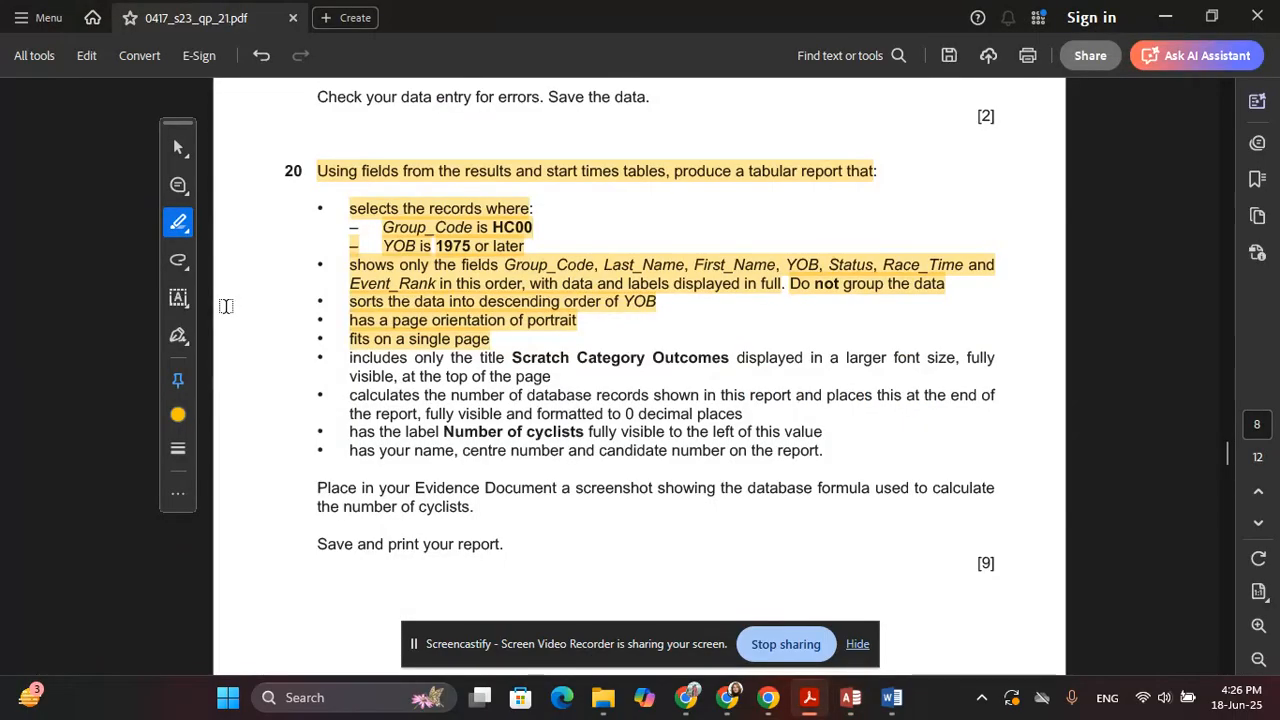
key("alt+Tab")
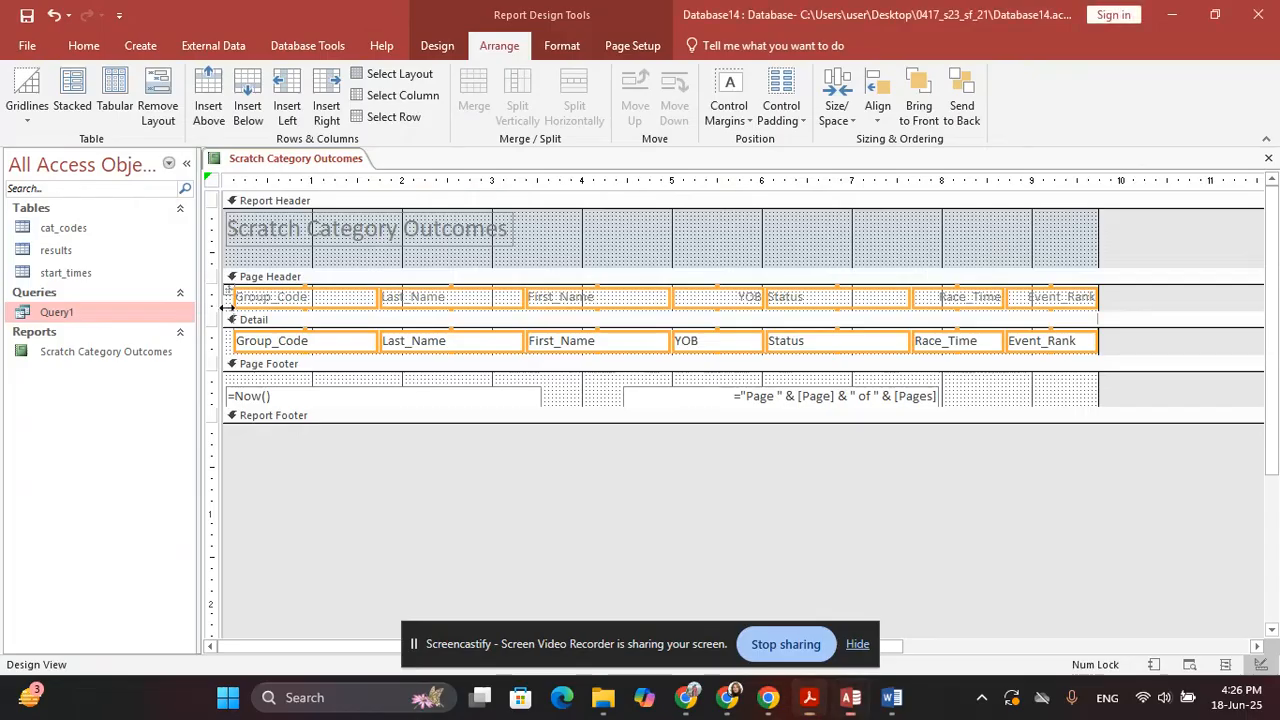
left_click(437, 46)
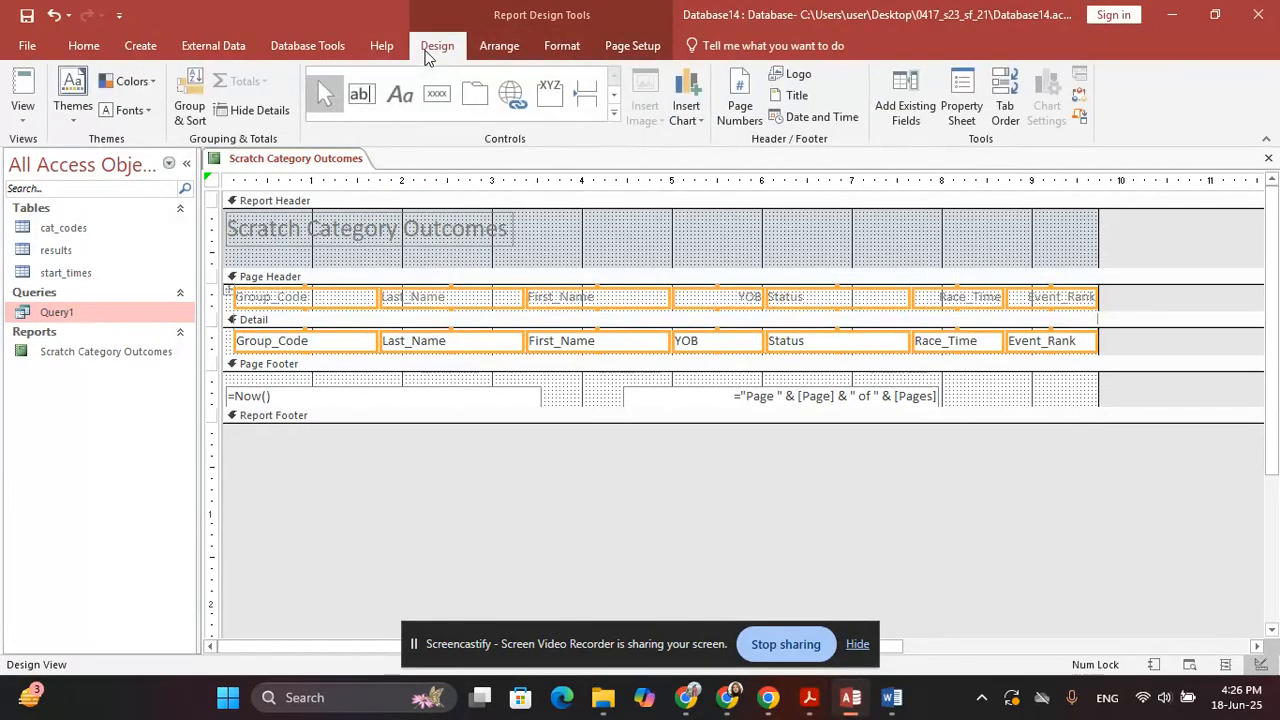
left_click(23, 110)
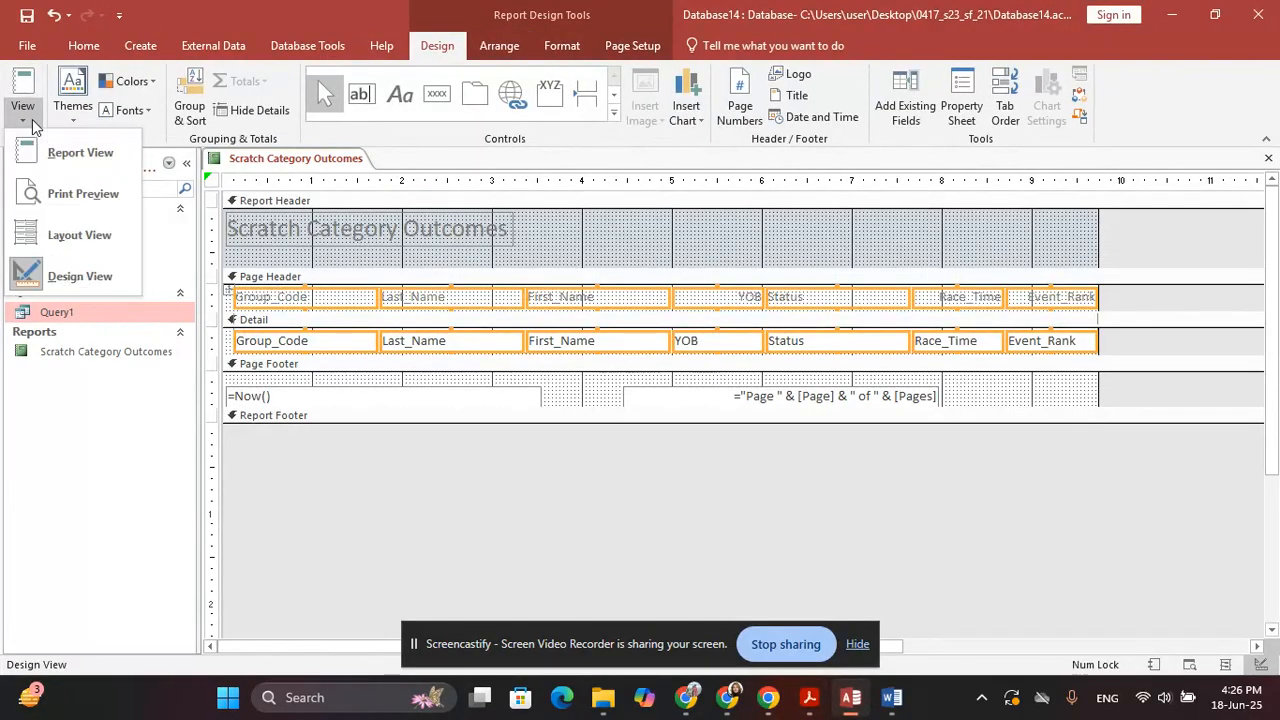
In Layout View, narrow the Group_Code and Last_Name columns
left_click(79, 235)
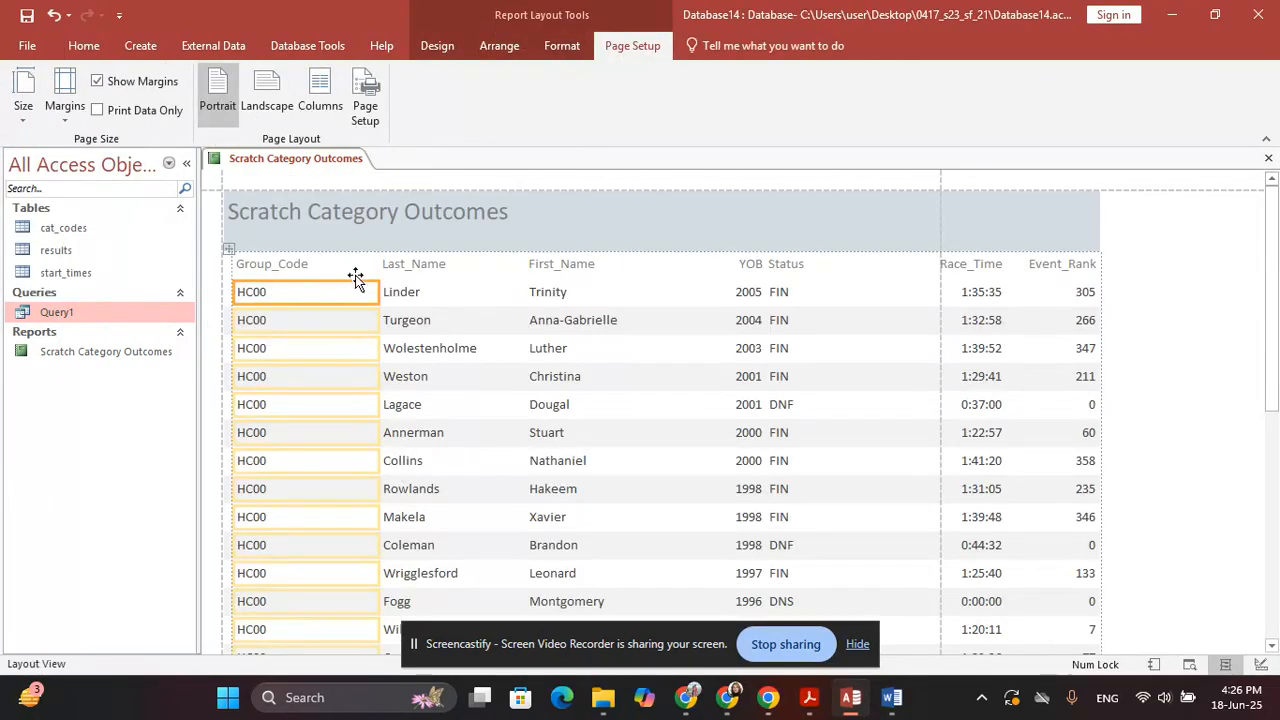
left_click(357, 267)
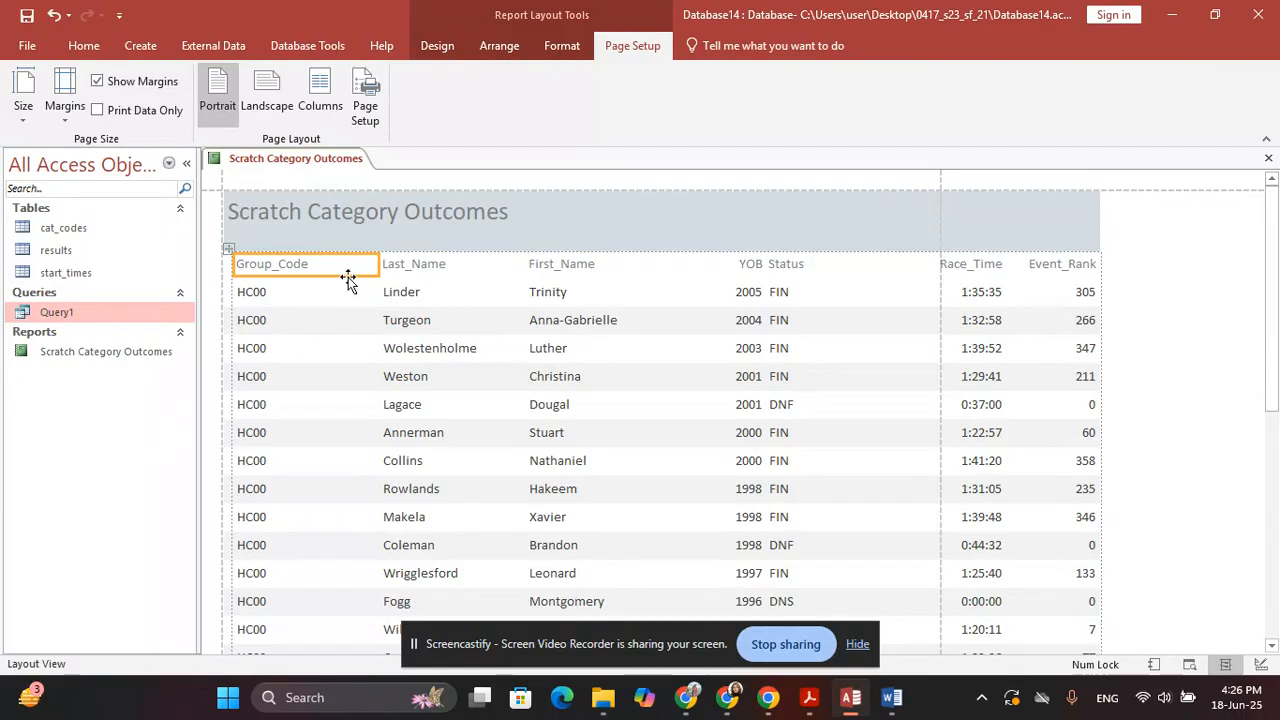
left_click(375, 268)
left_click_drag(375, 268, 319, 268)
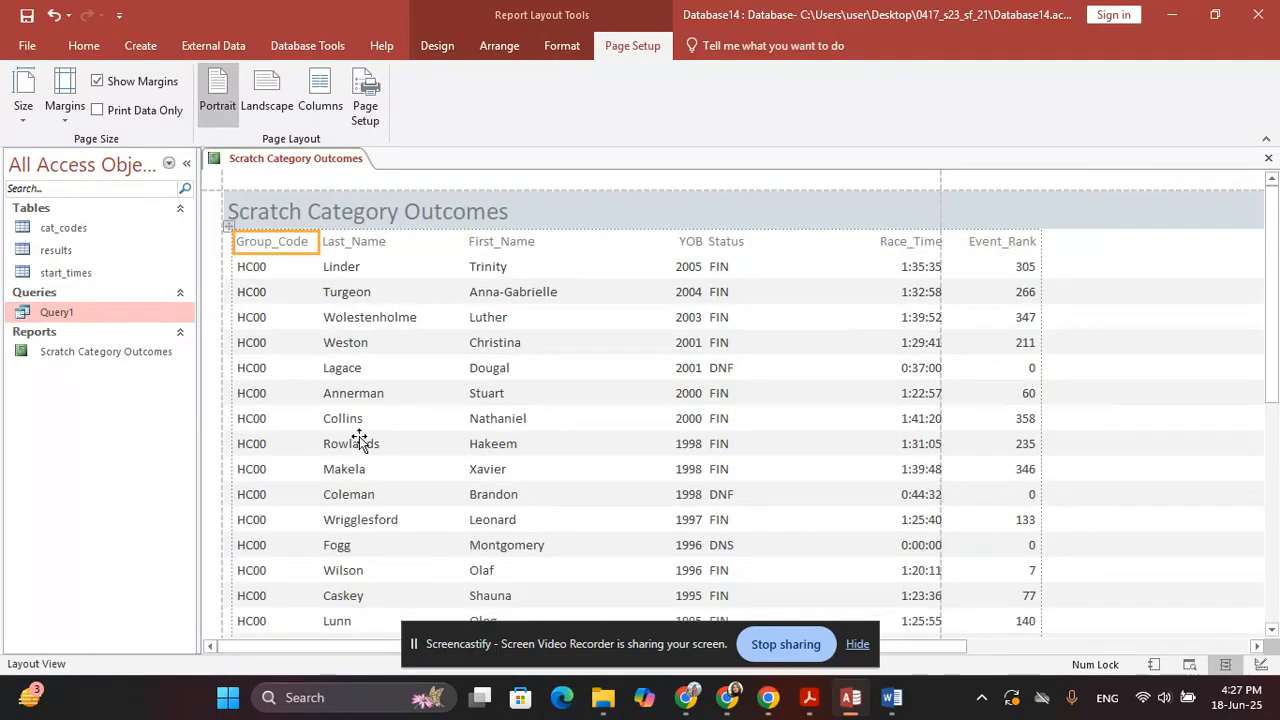
left_click(437, 240)
left_click_drag(467, 241, 450, 255)
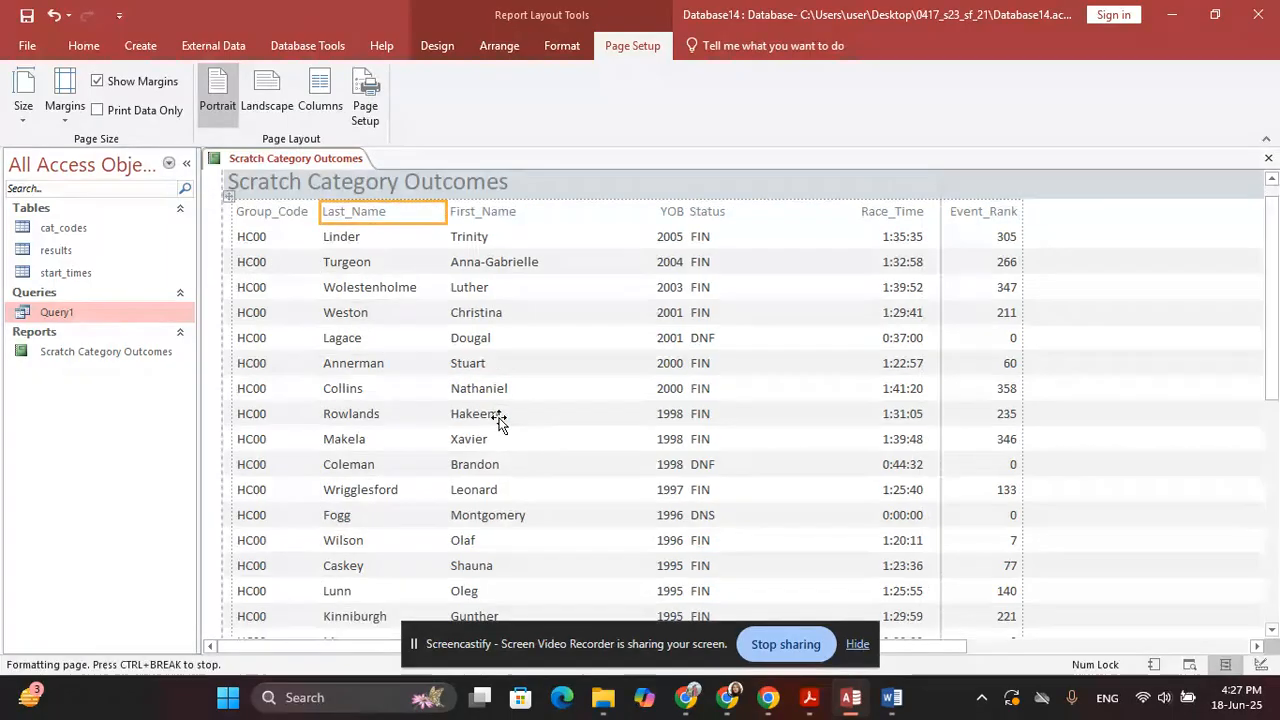
scroll(495, 422, "down", 5)
scroll(476, 444, "down", 5)
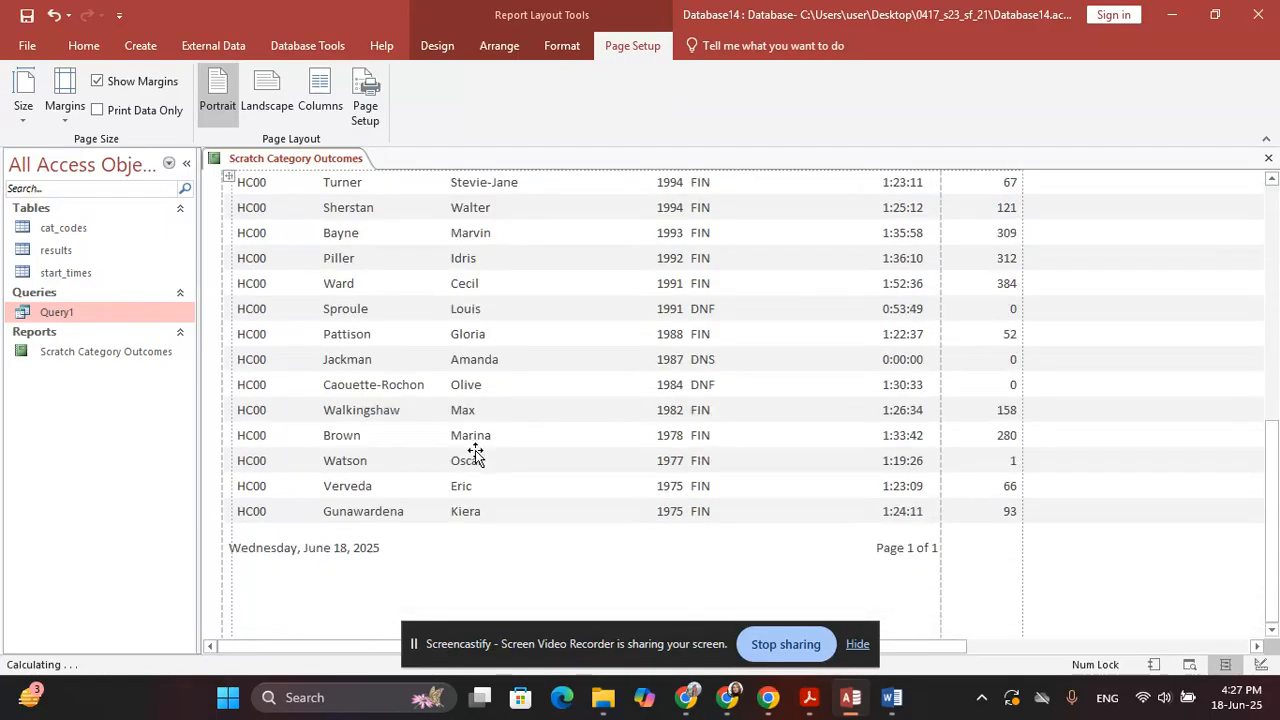
left_click(398, 390)
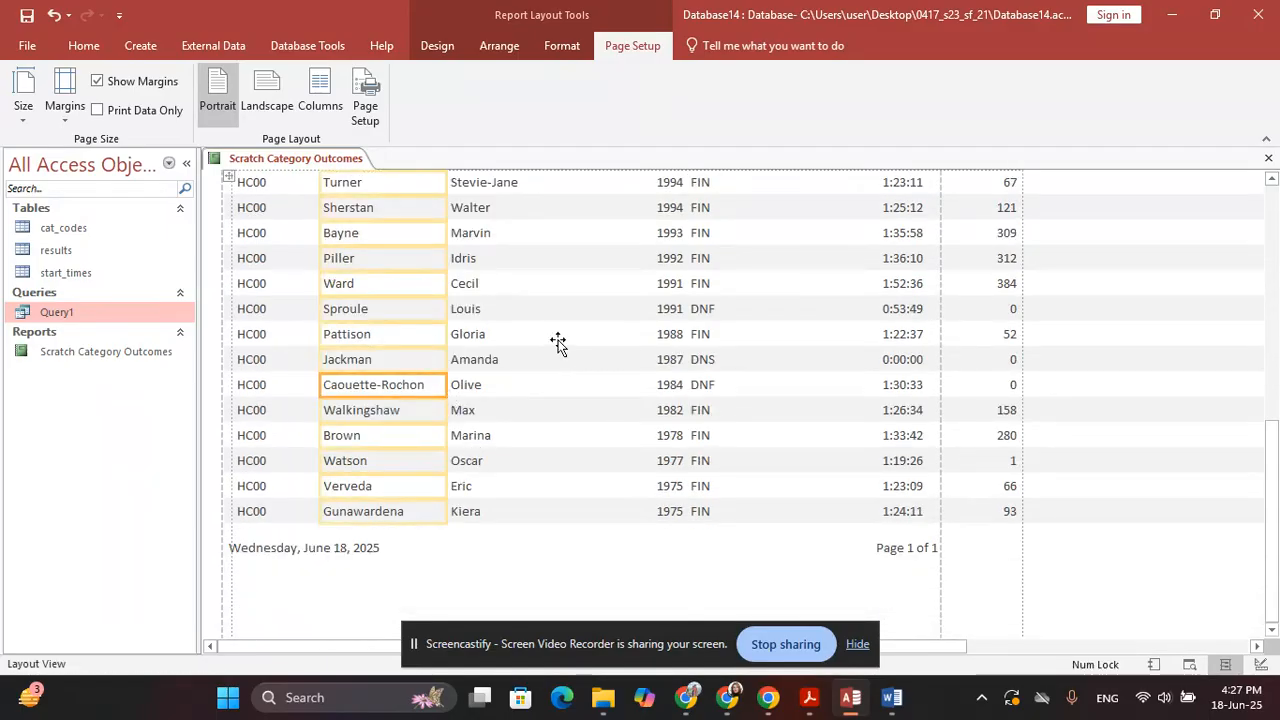
scroll(560, 340, "up", 10)
scroll(562, 339, "up", 1)
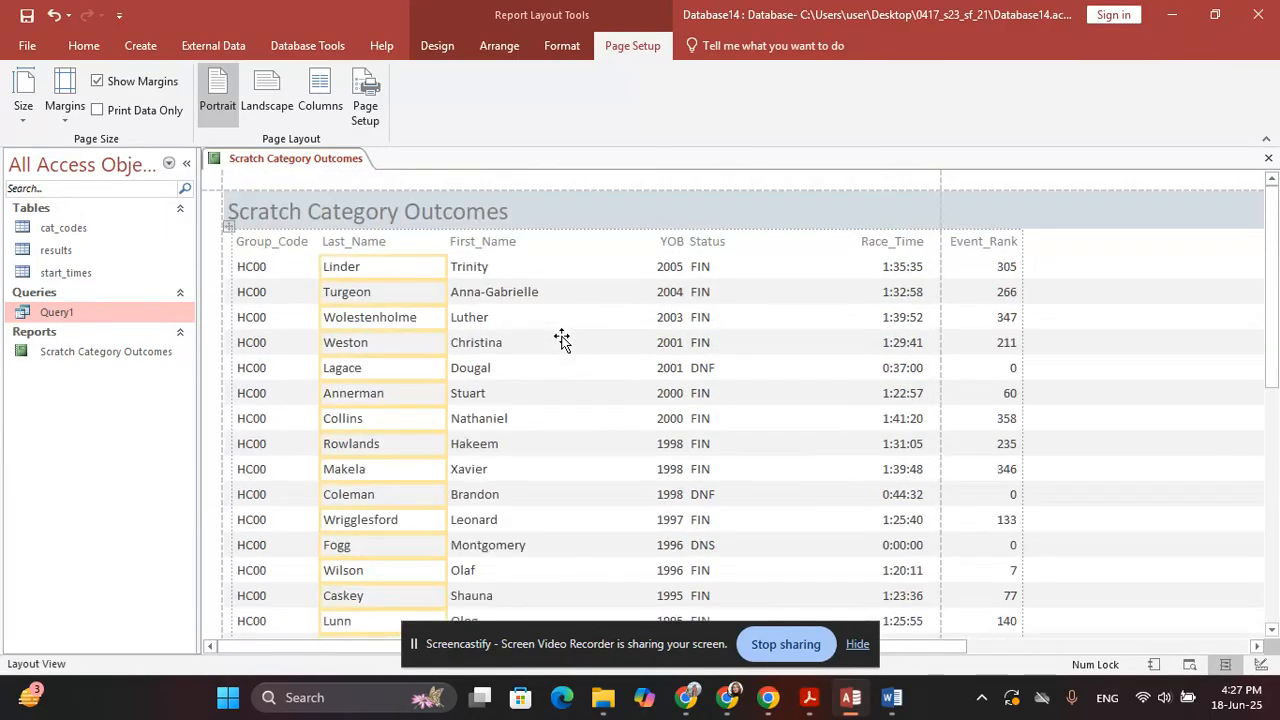
Narrow the First_Name, YOB and Status columns, then review the records
left_click(543, 245)
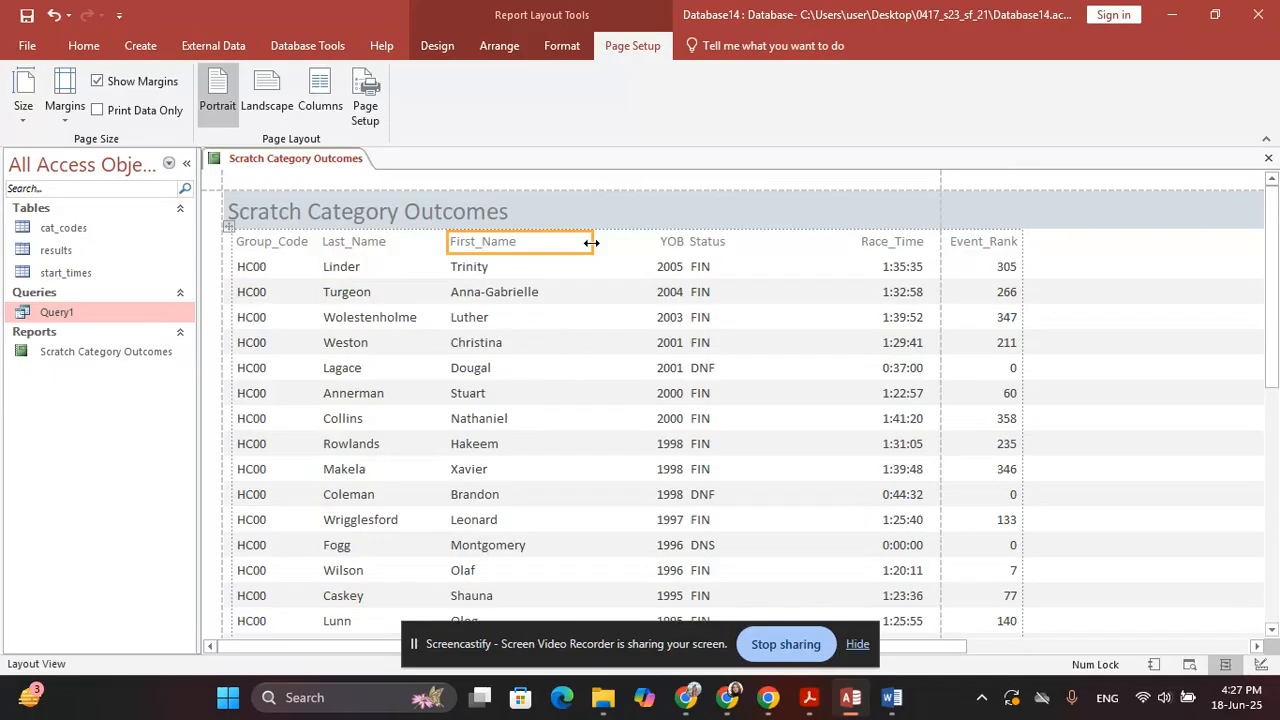
left_click_drag(591, 243, 562, 252)
left_click(648, 245)
left_click_drag(657, 243, 603, 240)
left_click(708, 244)
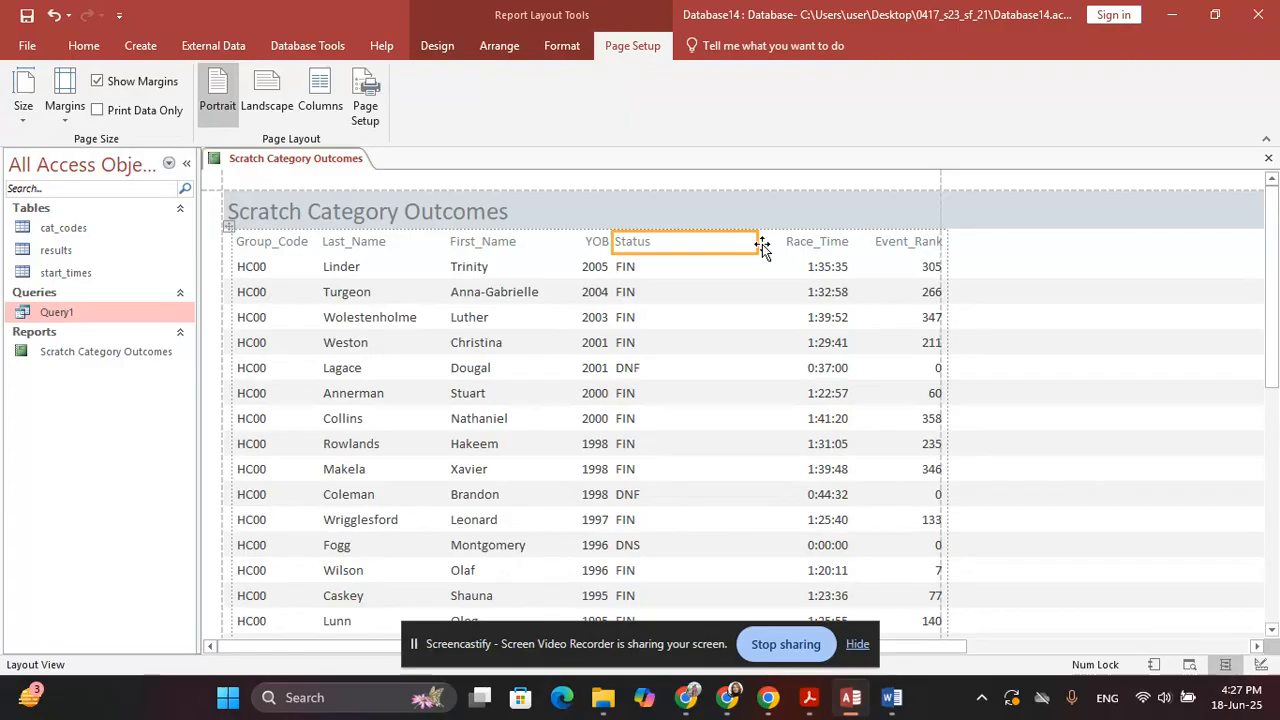
left_click_drag(760, 244, 685, 242)
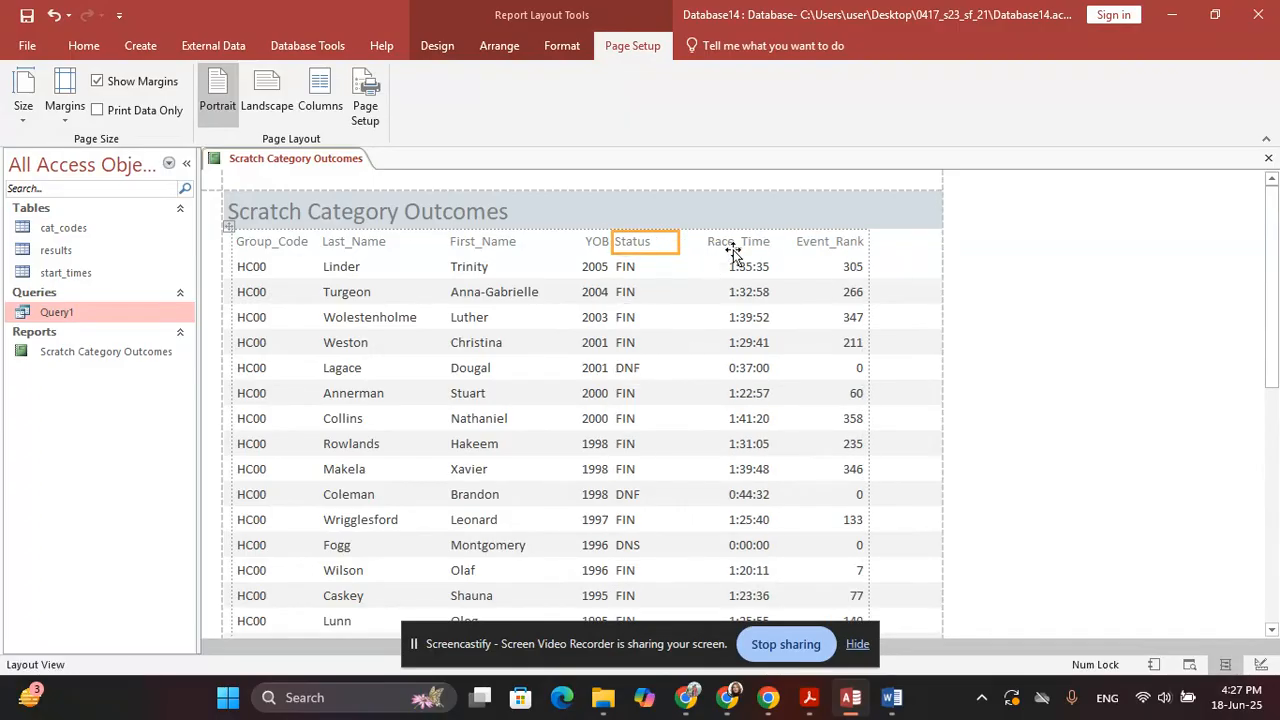
left_click(783, 243)
scroll(849, 314, "down", 1)
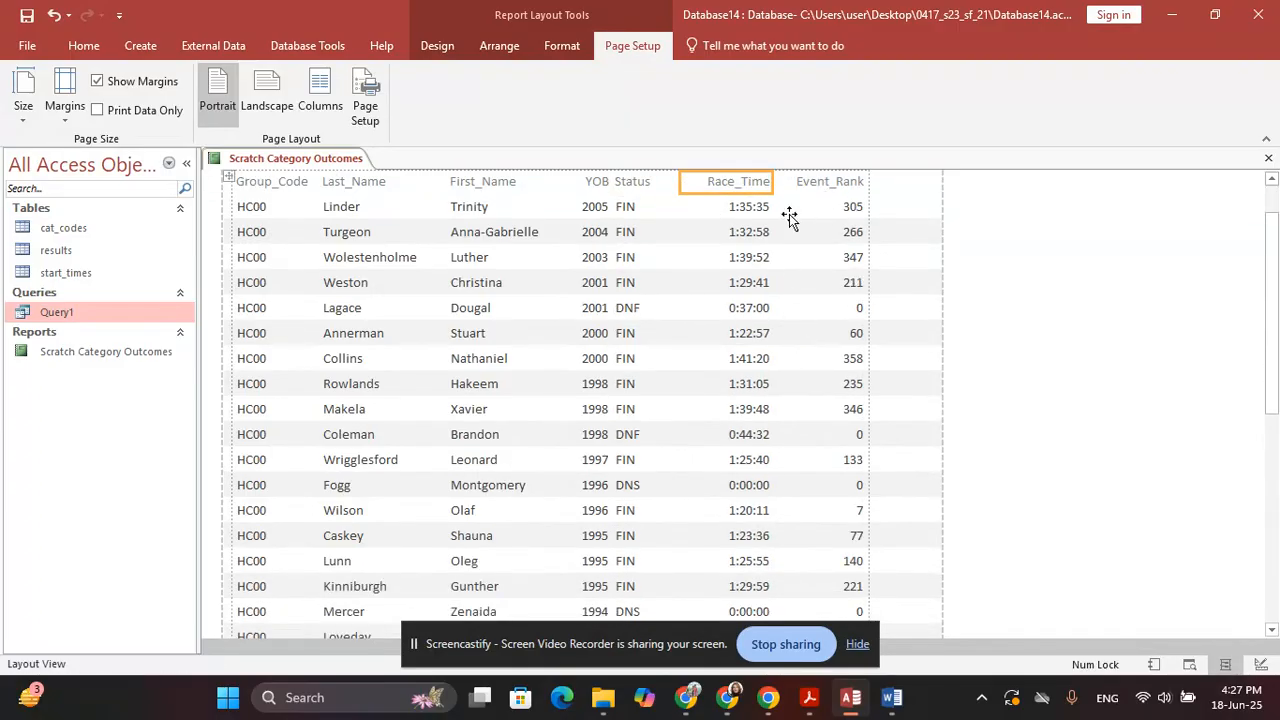
scroll(857, 463, "down", 3)
scroll(845, 471, "down", 3)
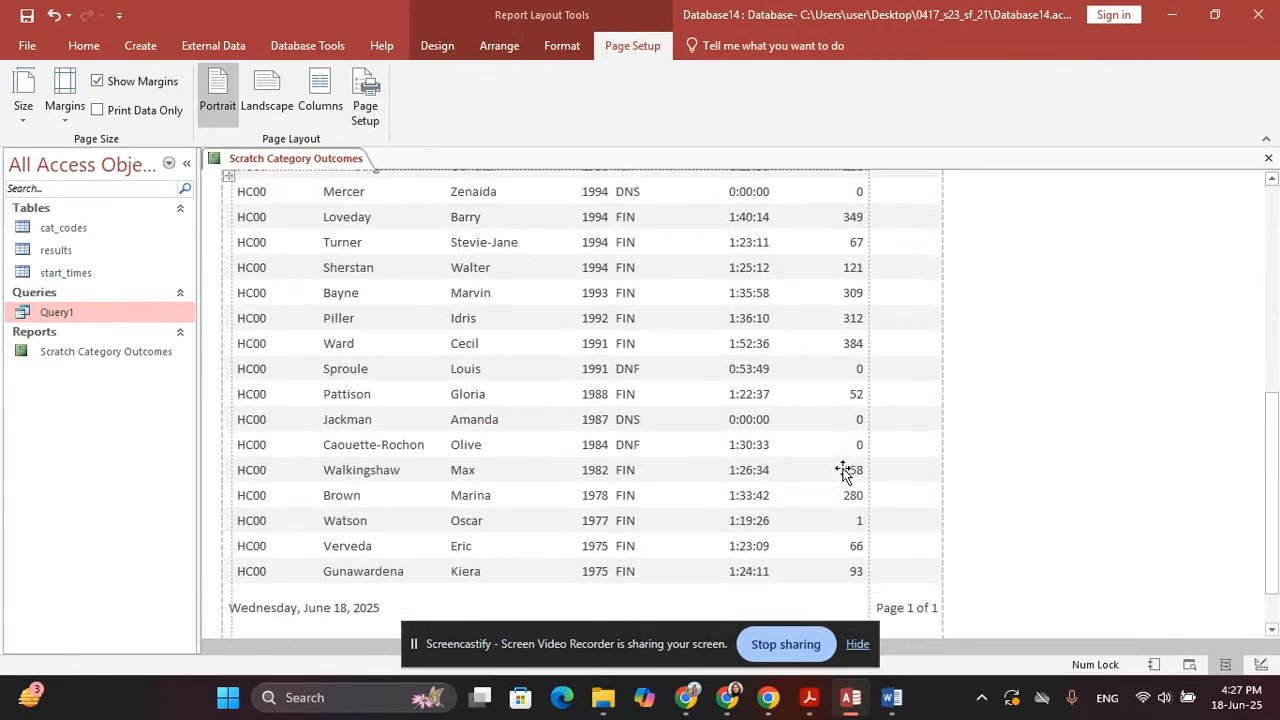
scroll(836, 509, "down", 1)
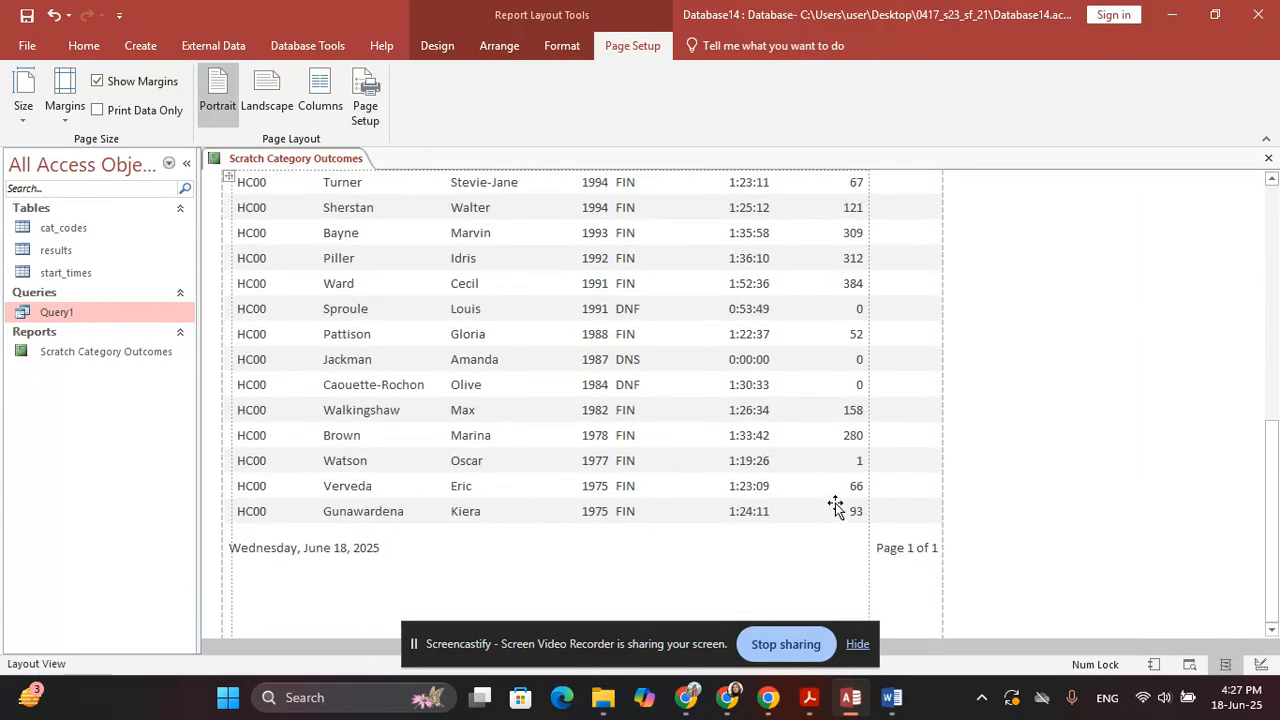
scroll(831, 500, "up", 6)
scroll(827, 372, "up", 3)
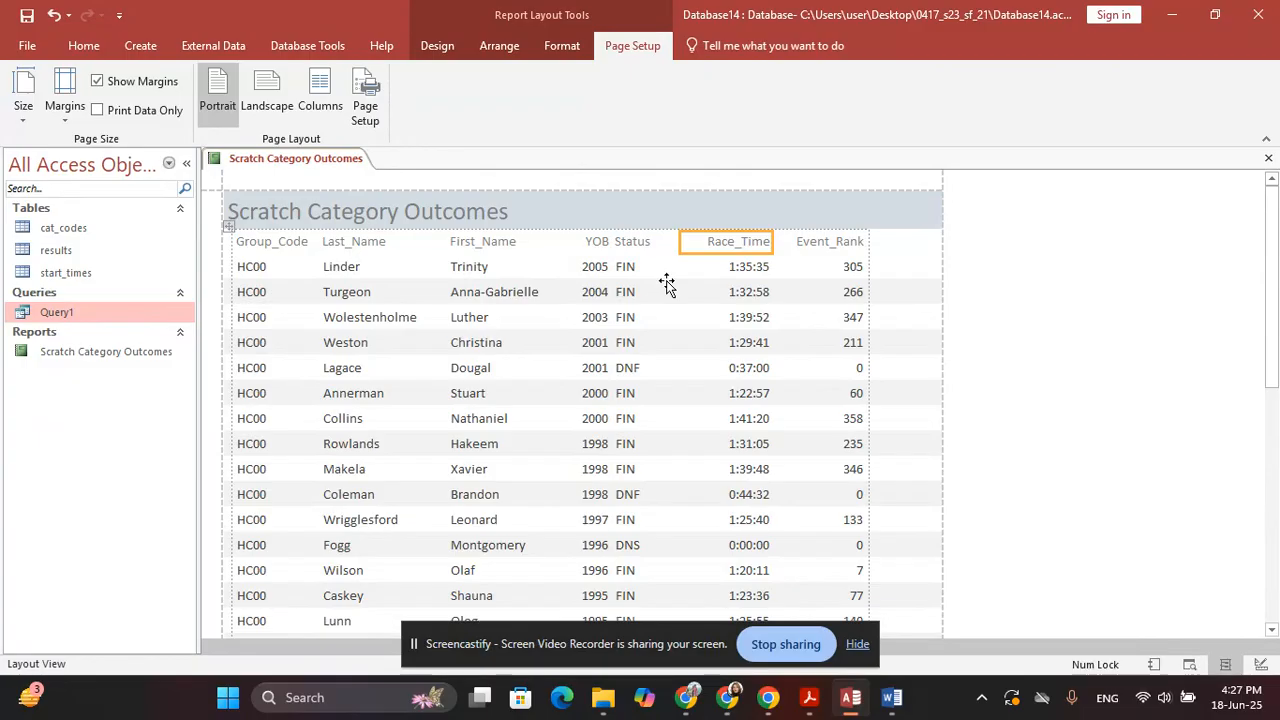
Switch the report back to Design View
left_click(441, 44)
left_click(18, 125)
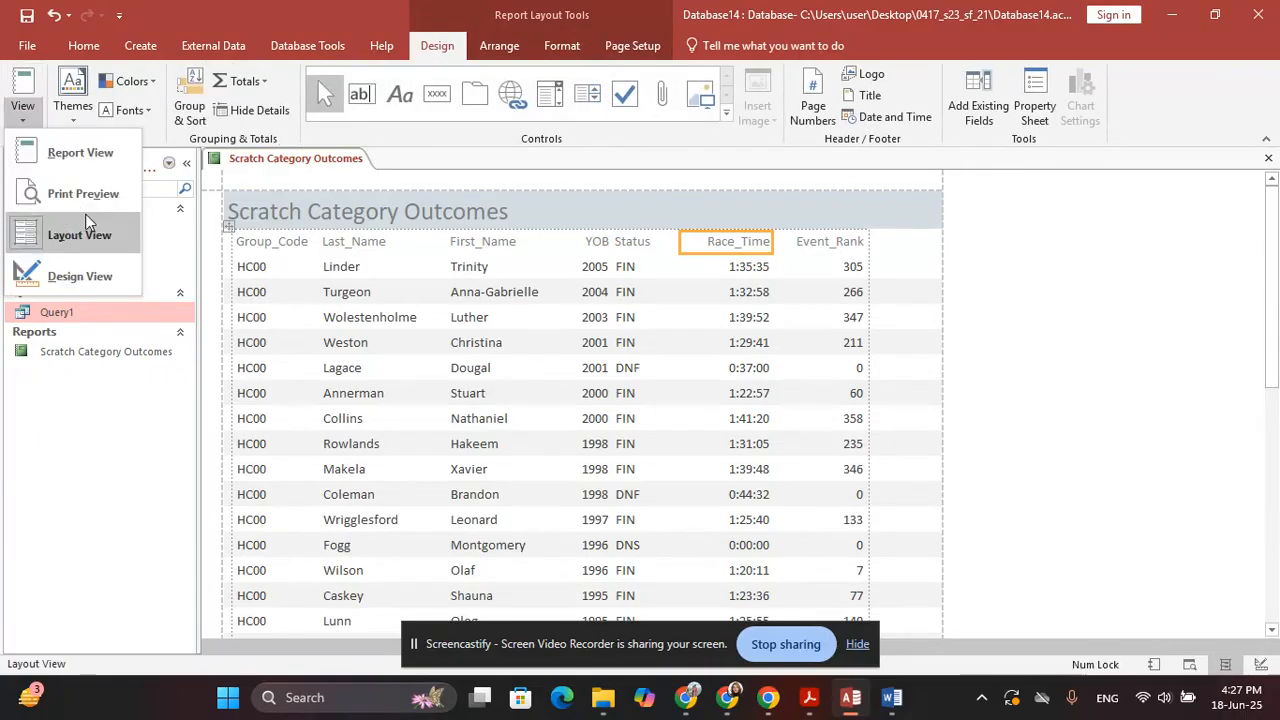
left_click(110, 274)
Highlight the title-size requirement in the question paper, then select the report's title label
left_click(437, 45)
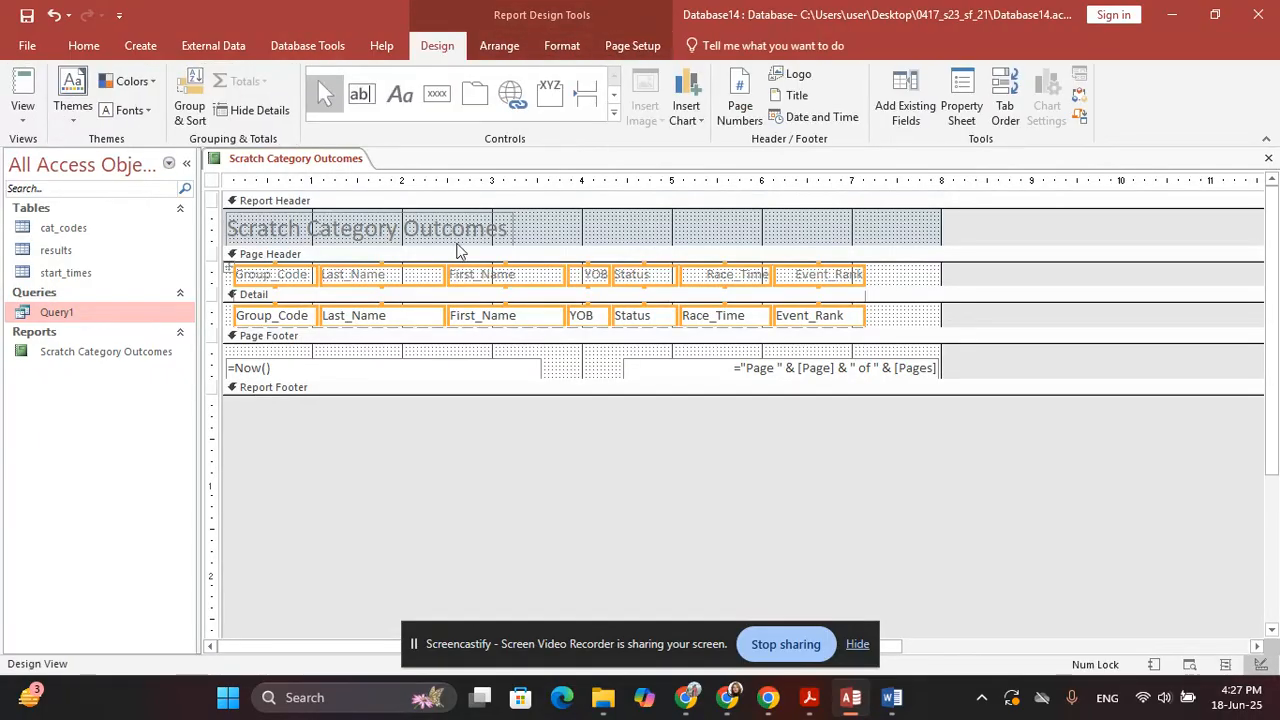
key("alt+Tab")
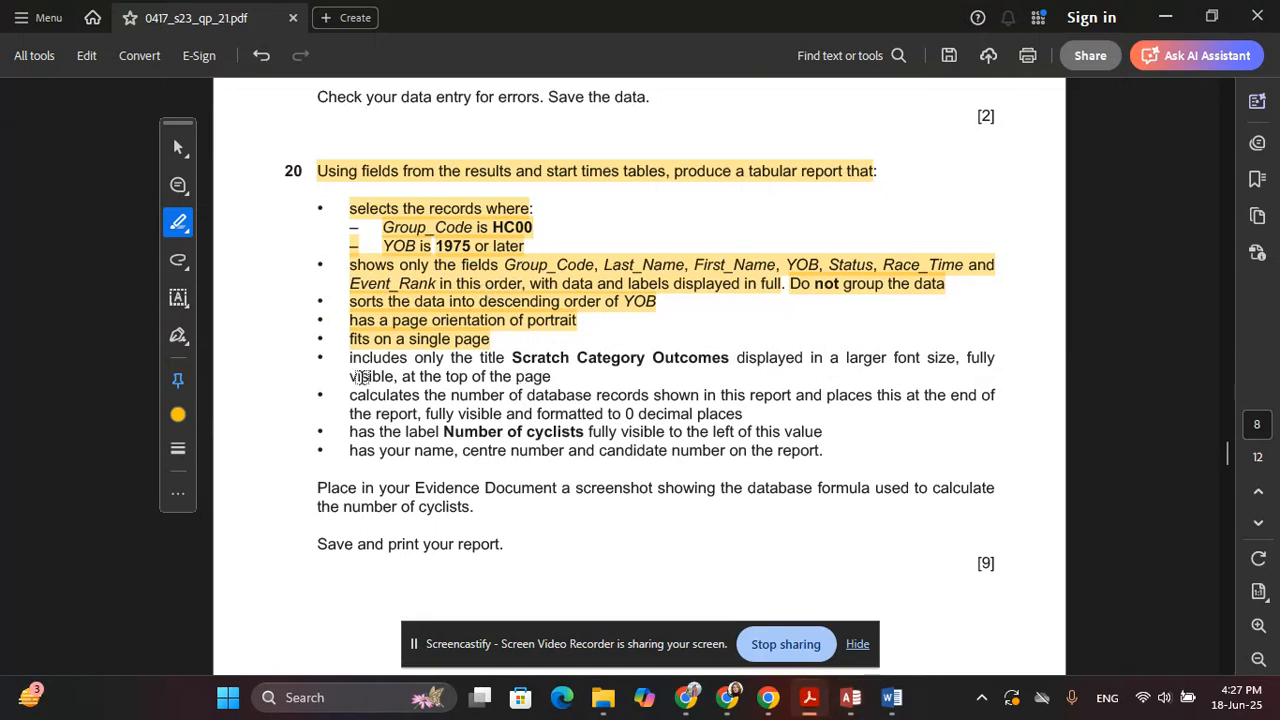
left_click_drag(351, 358, 705, 357)
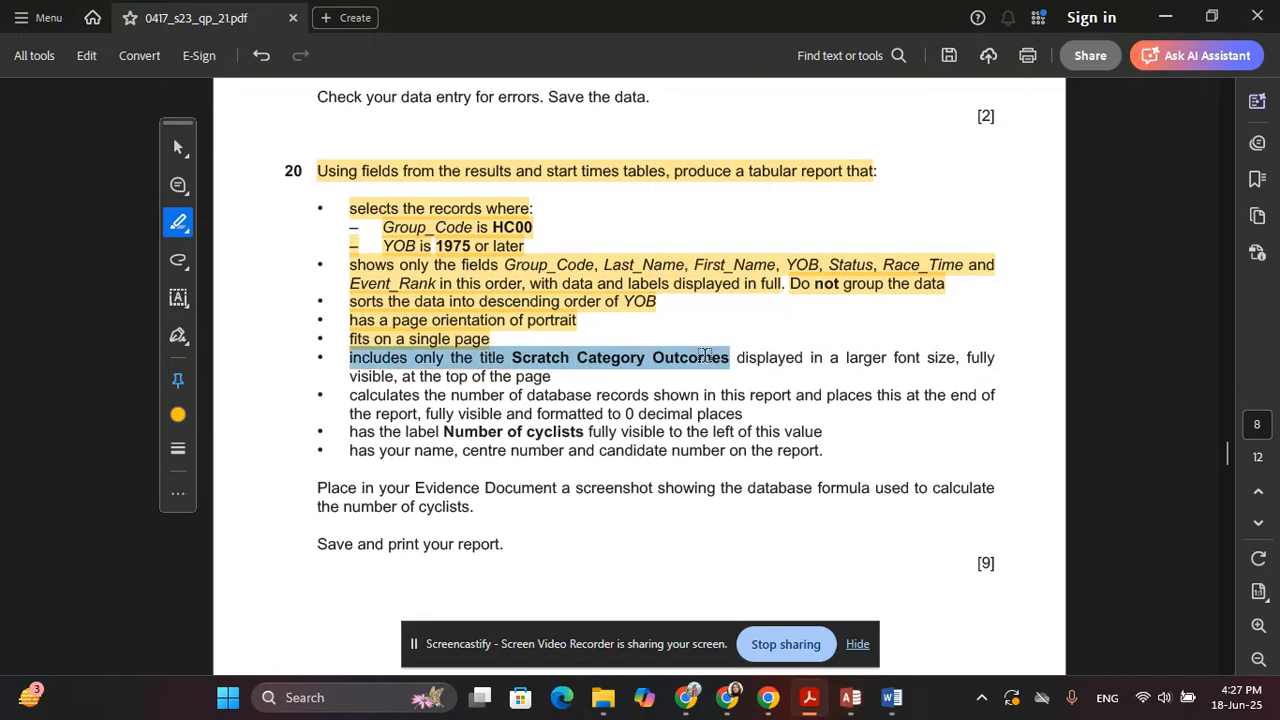
left_click_drag(705, 357, 550, 372)
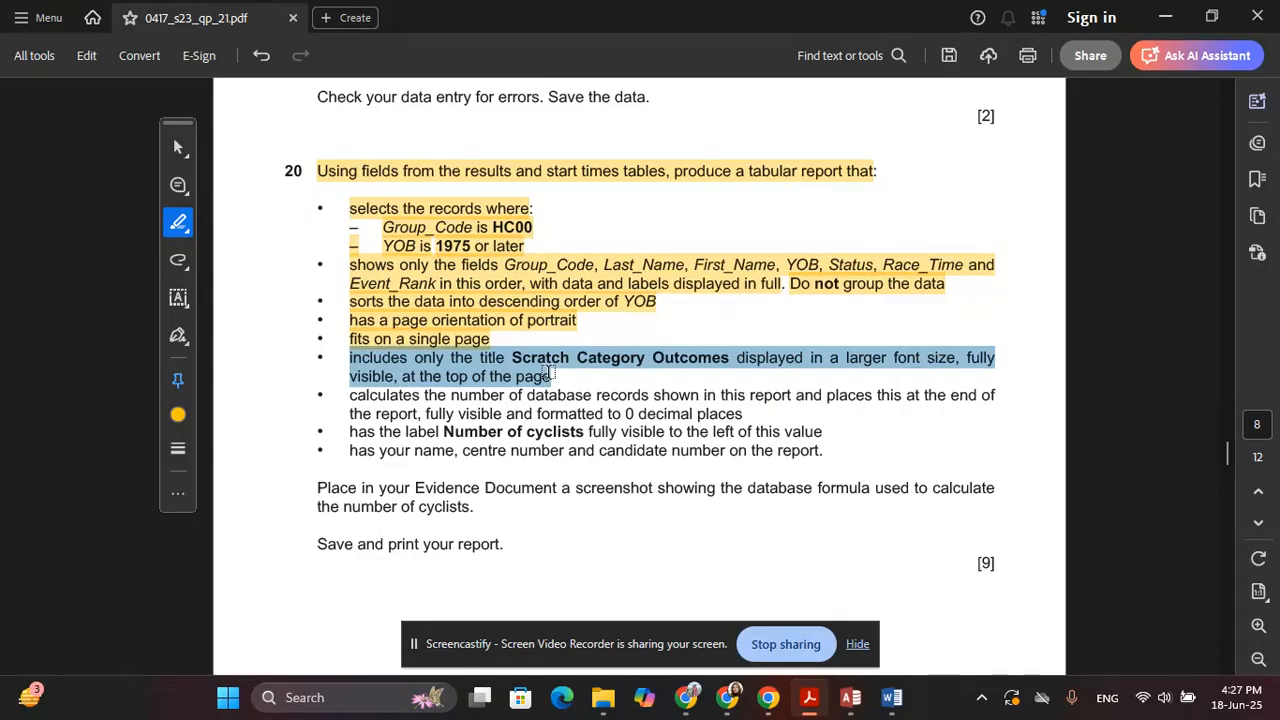
left_click_drag(549, 373, 550, 373)
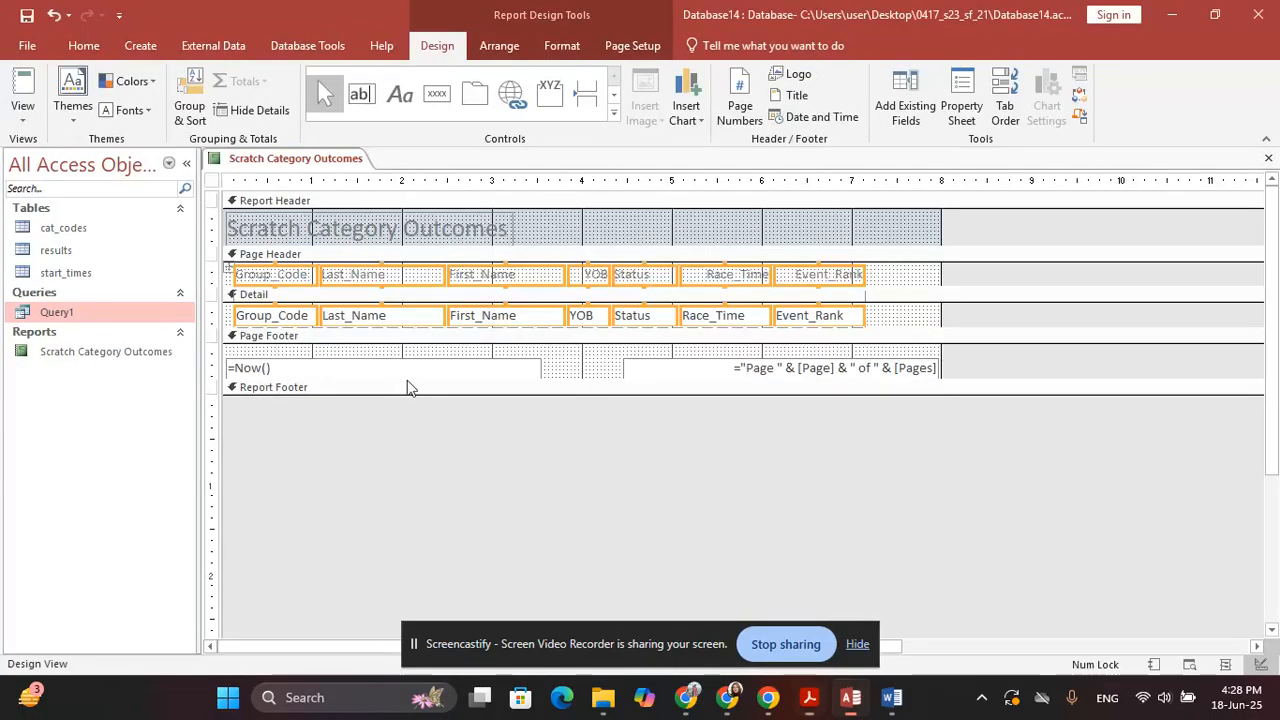
key("alt+Tab")
left_click(362, 232)
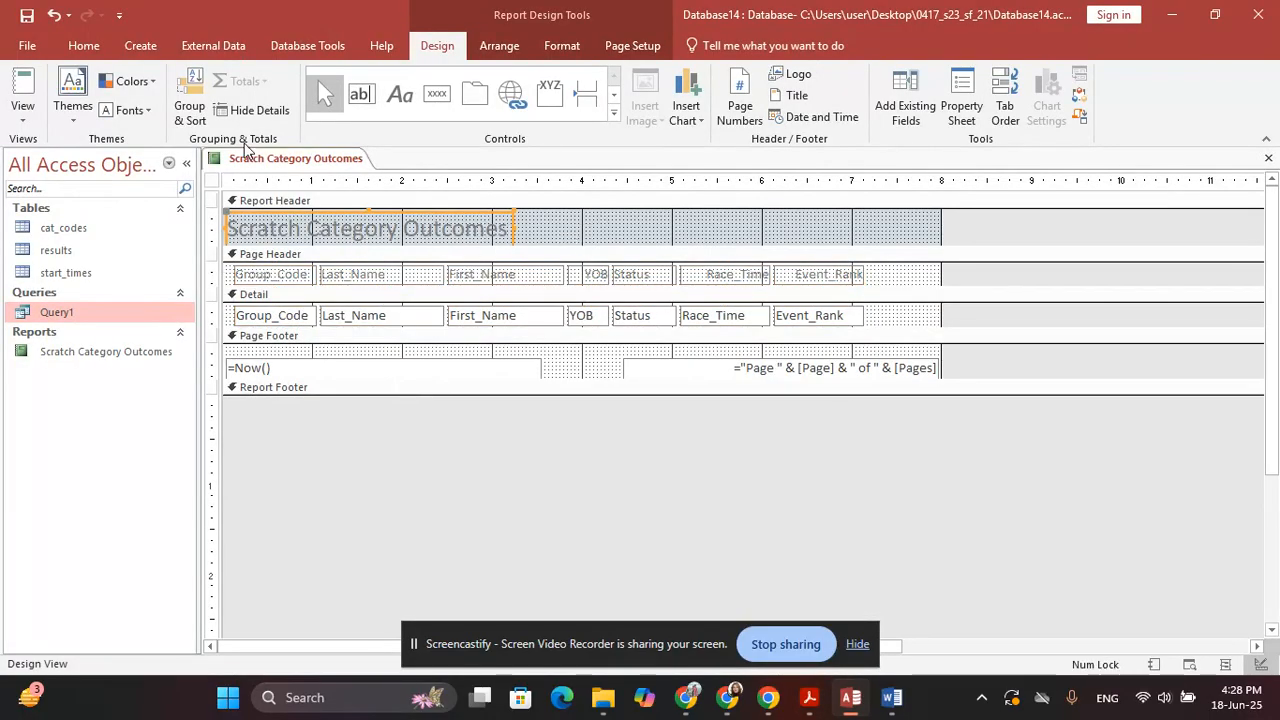
left_click(562, 46)
Set the title to size 26 and enlarge its label to show it fully
left_click(272, 81)
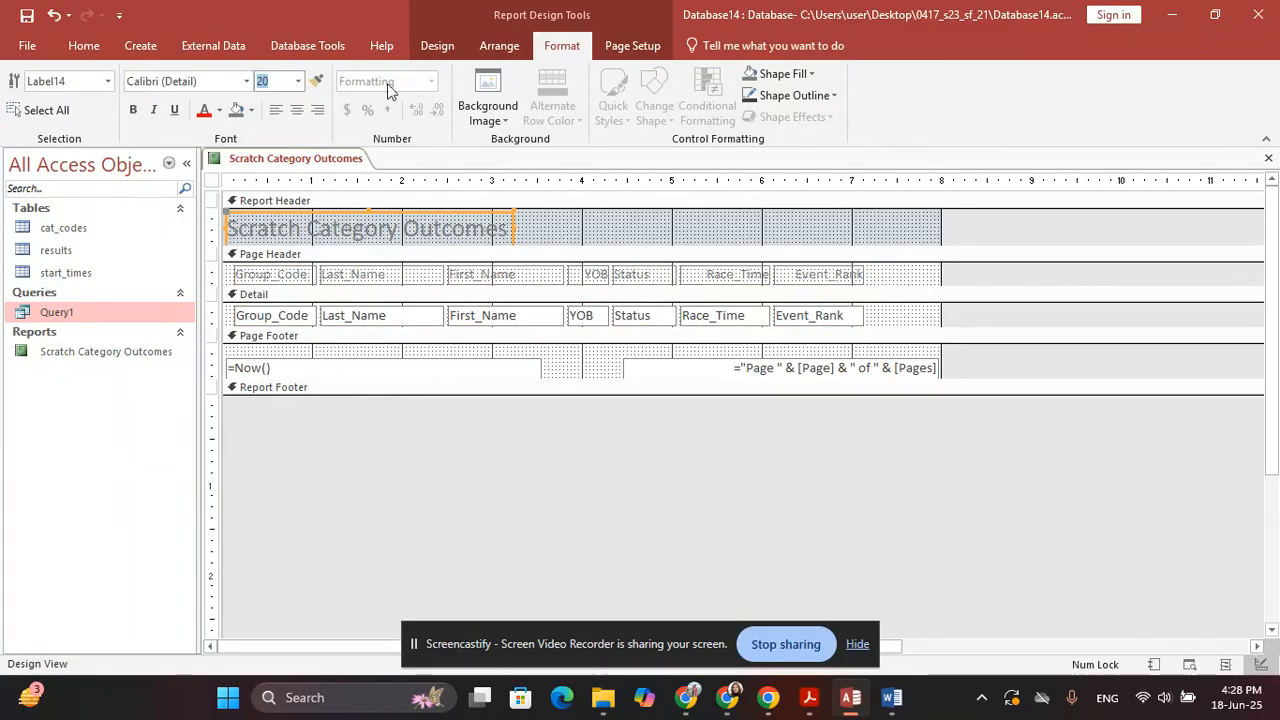
key("Return")
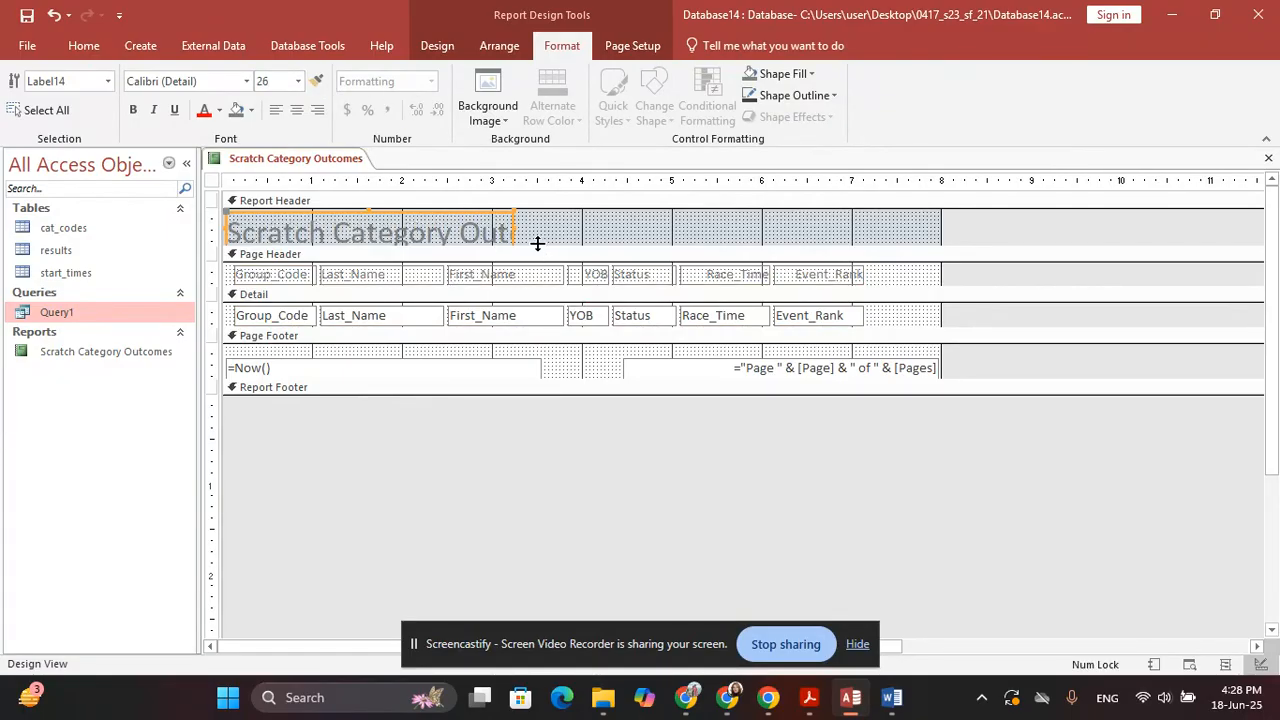
left_click_drag(514, 229, 550, 261)
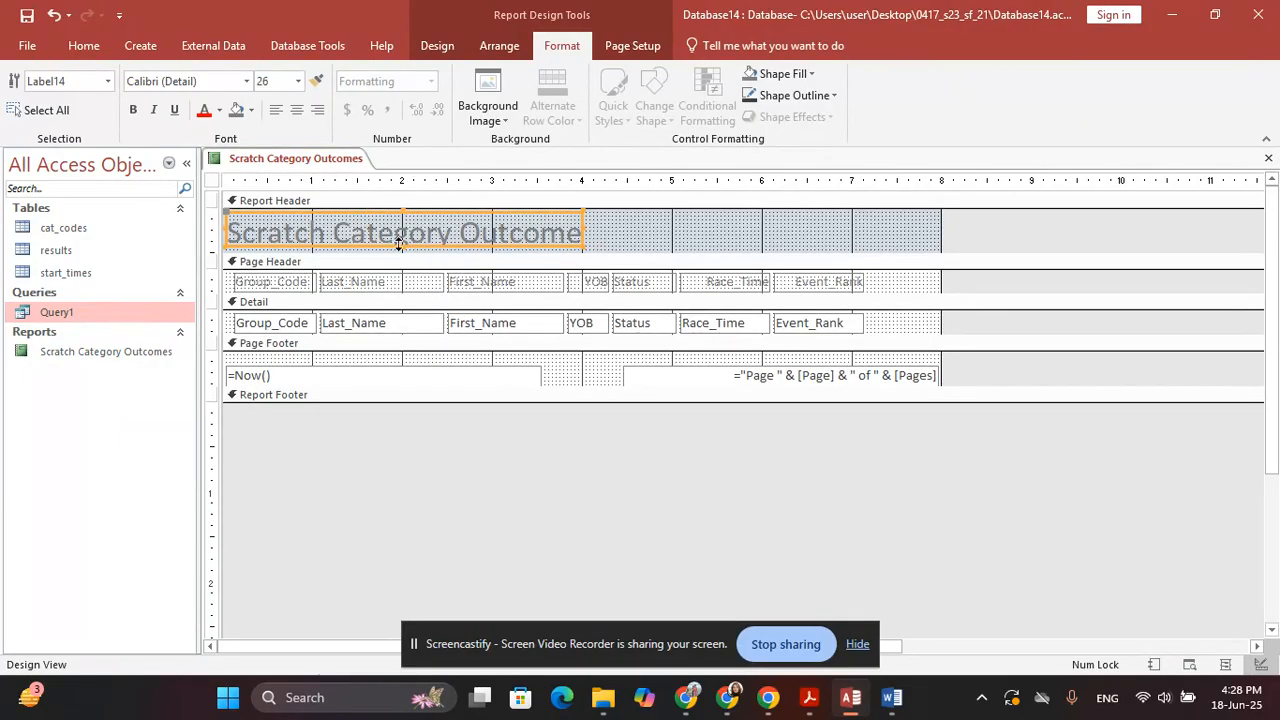
left_click_drag(403, 246, 403, 257)
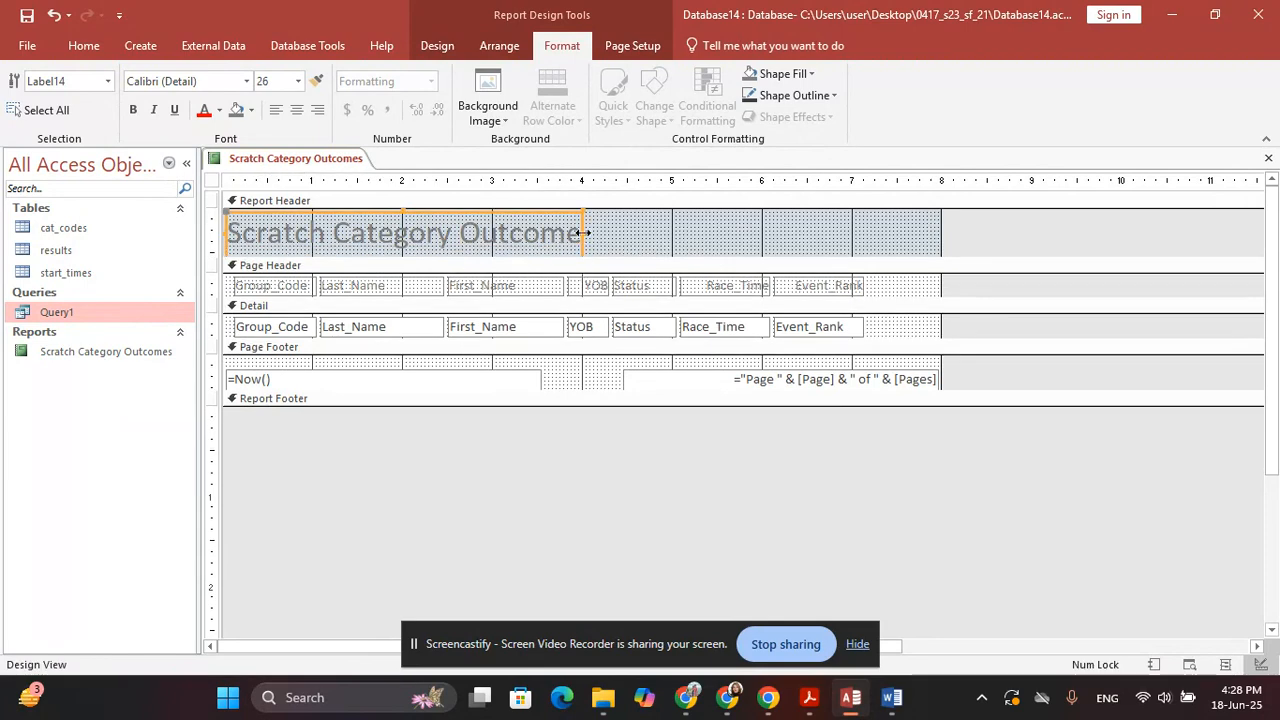
left_click_drag(584, 233, 606, 232)
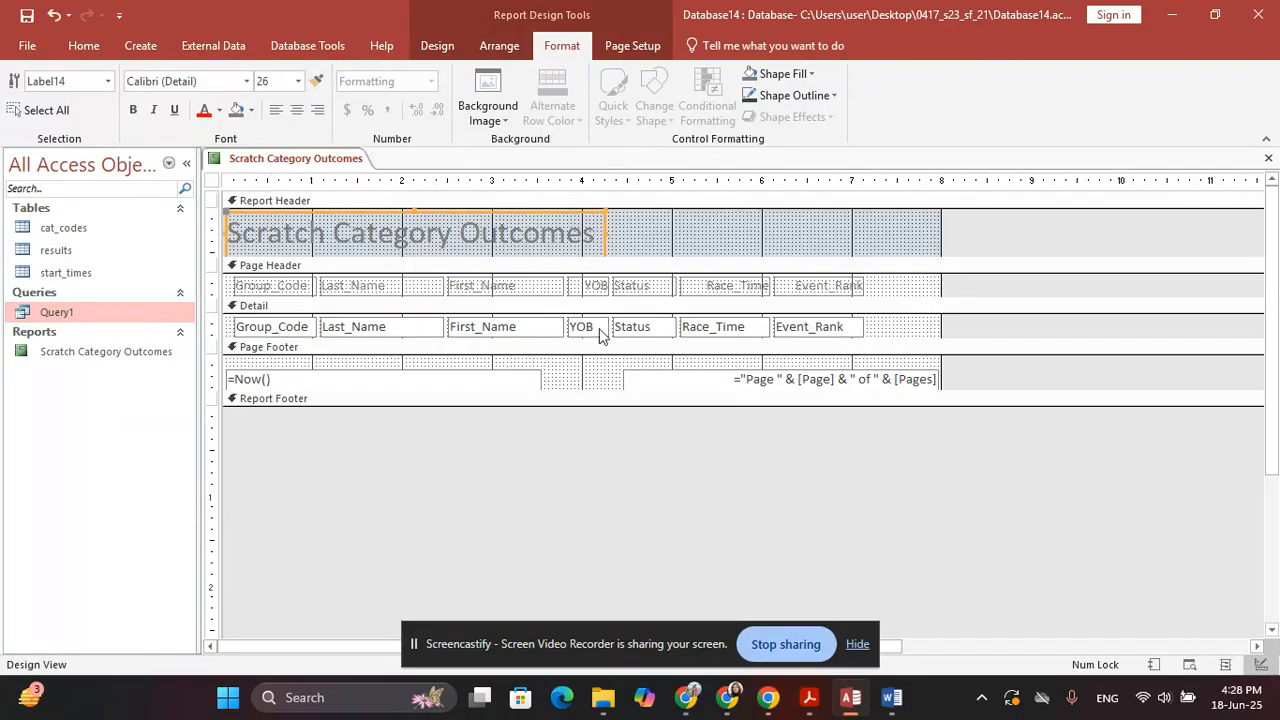
left_click(566, 459)
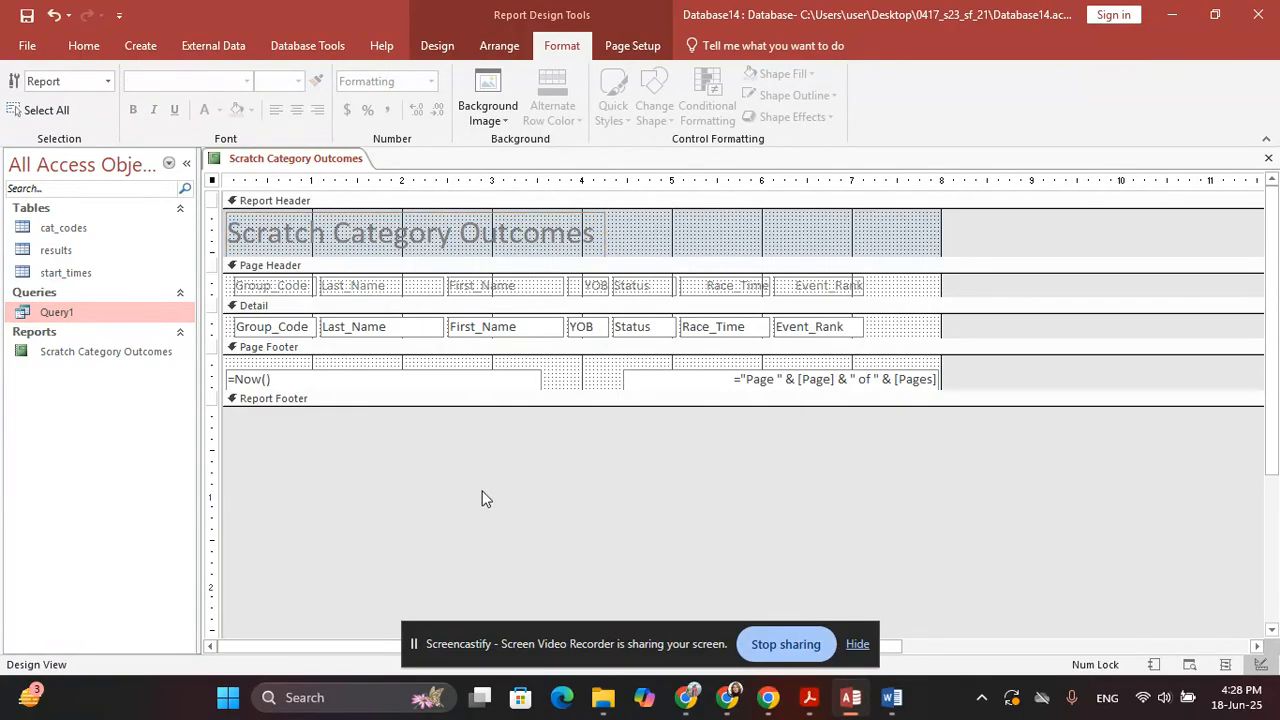
key("alt+Tab")
mouse_move(350, 395)
left_mouse_down()
mouse_move(903, 404)
mouse_move(500, 452)
mouse_move(455, 430)
mouse_move(532, 416)
mouse_move(712, 419)
left_mouse_up()
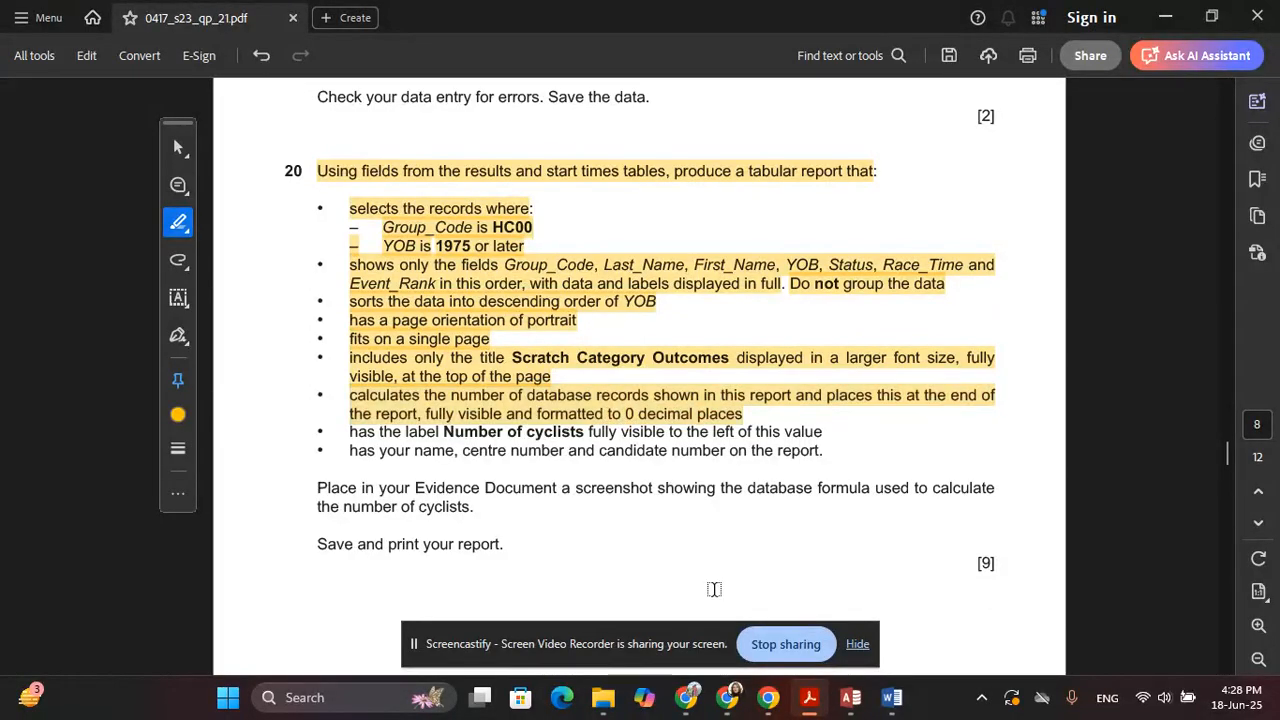
Select the highlighted record-count requirement, then return to the Access report
left_click(432, 414)
key("alt+Tab")
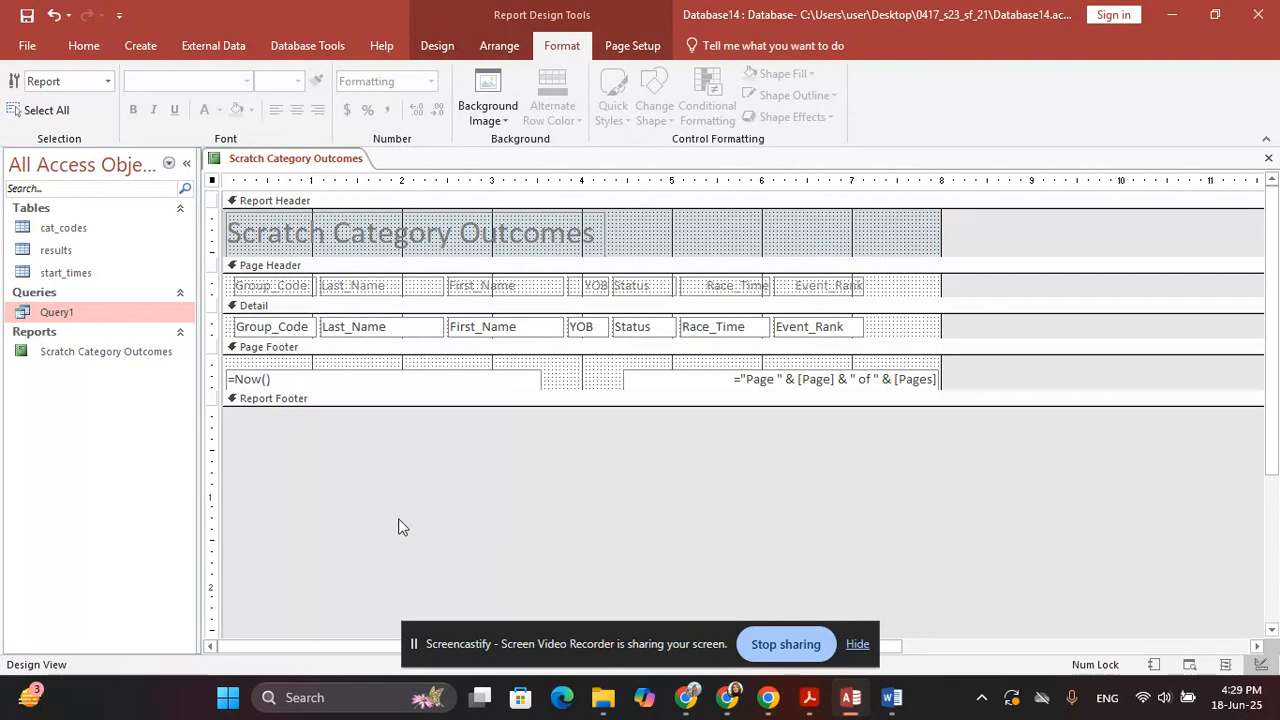
Add a =Count(*) record count to the report footer using Totals > Count Records
left_click(432, 48)
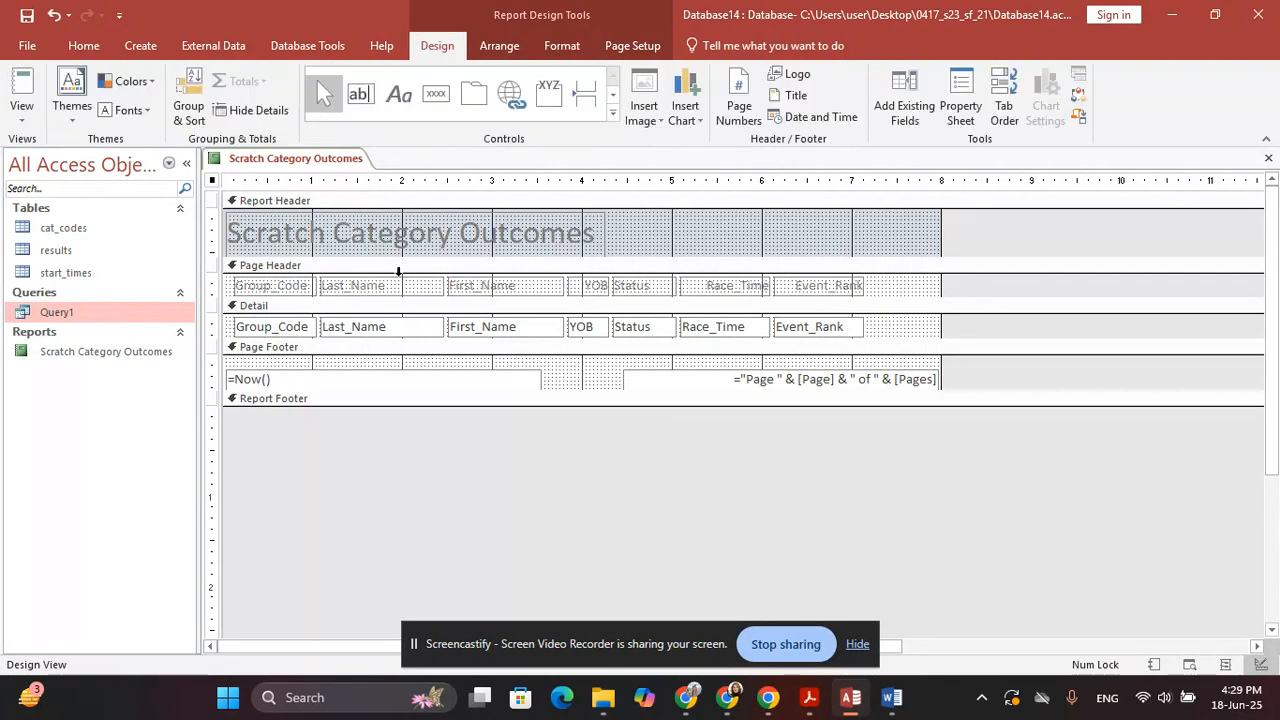
left_click(375, 333)
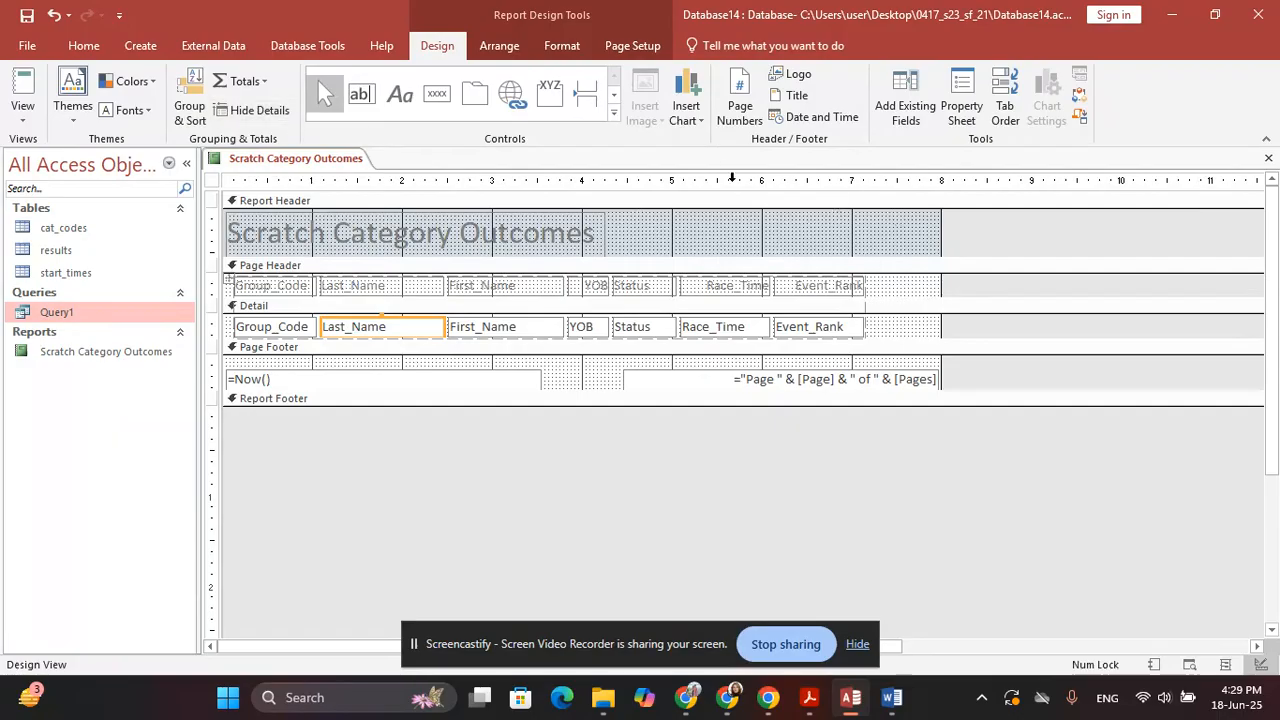
left_click(255, 84)
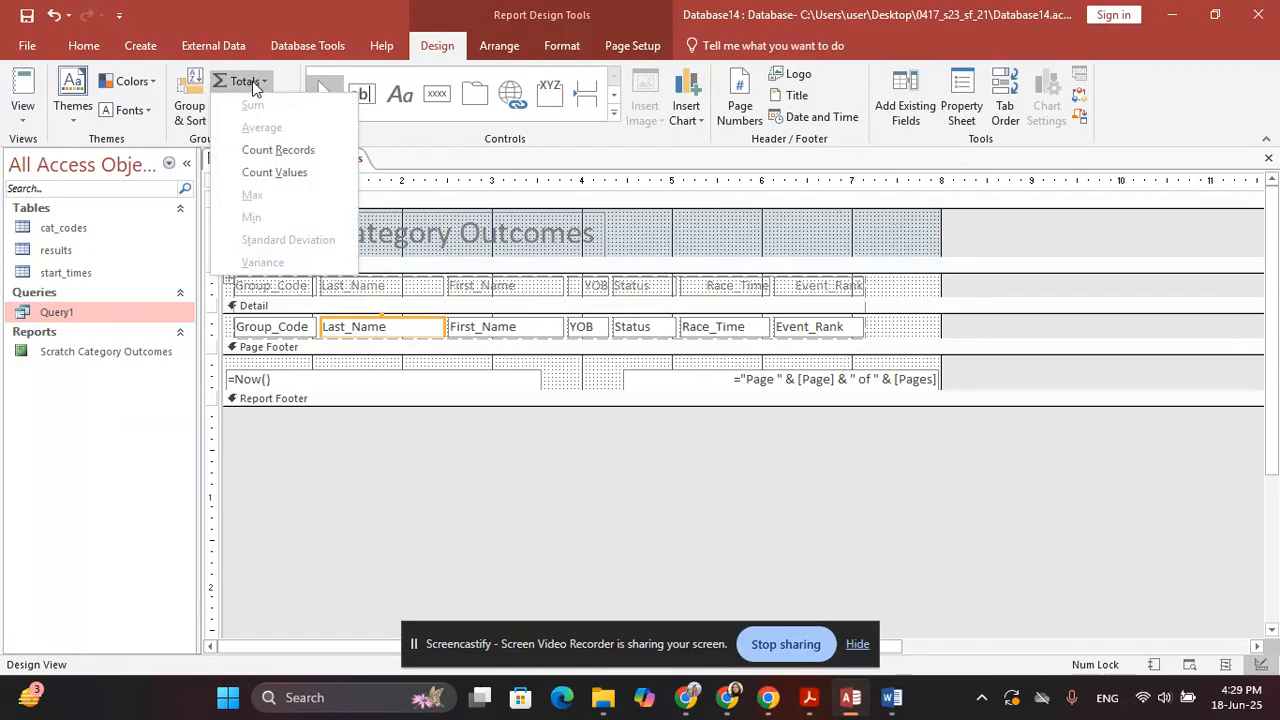
left_click(285, 149)
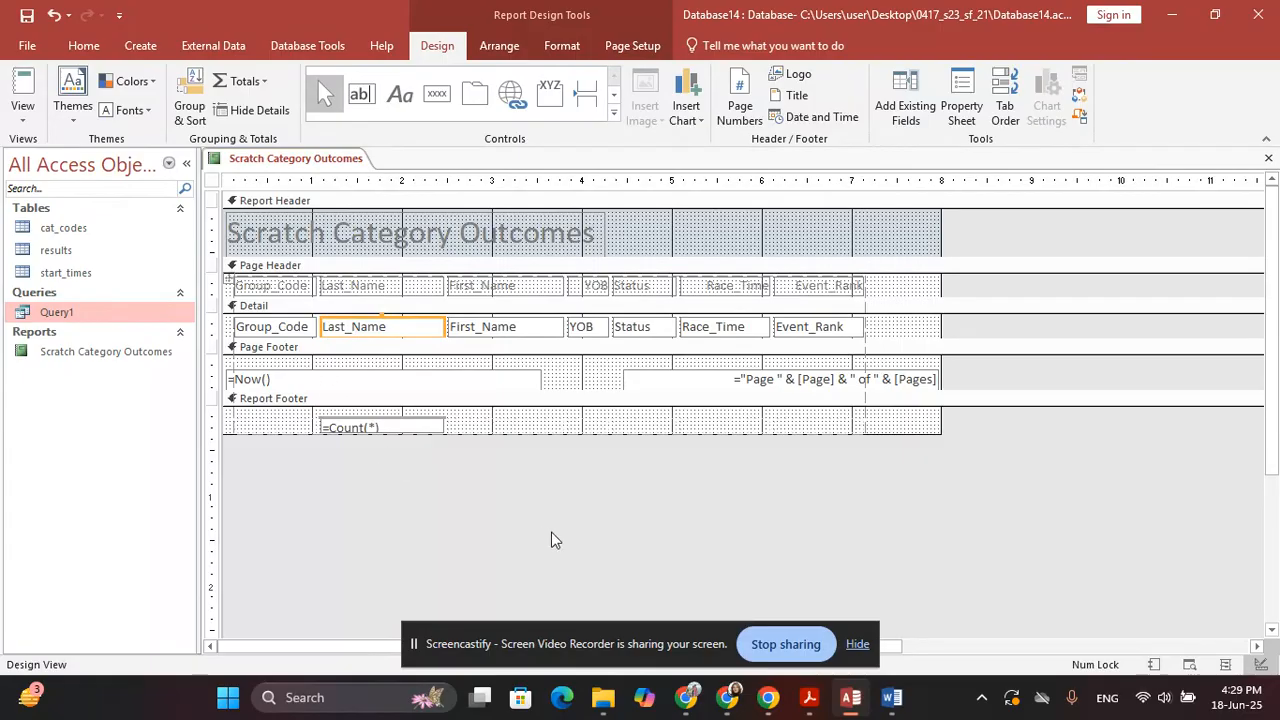
key("alt+Tab")
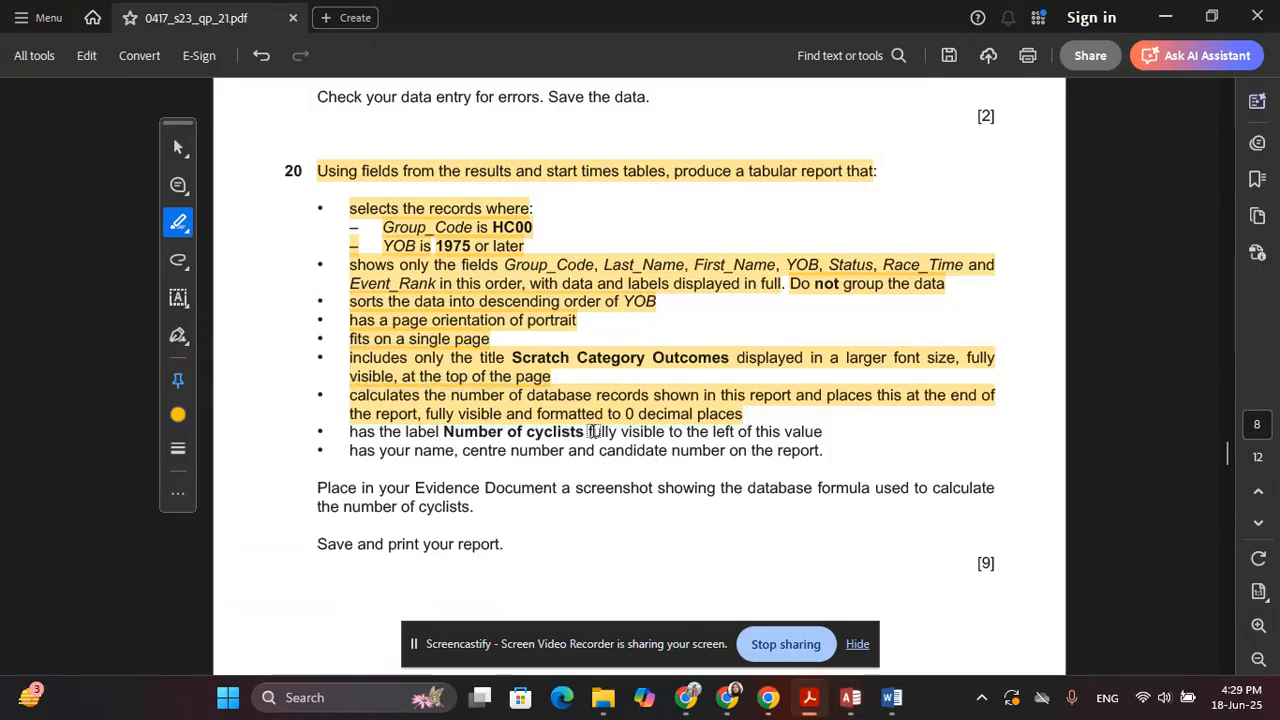
Highlight the 'Number of cyclists' label requirement in the question paper
key("alt+Tab")
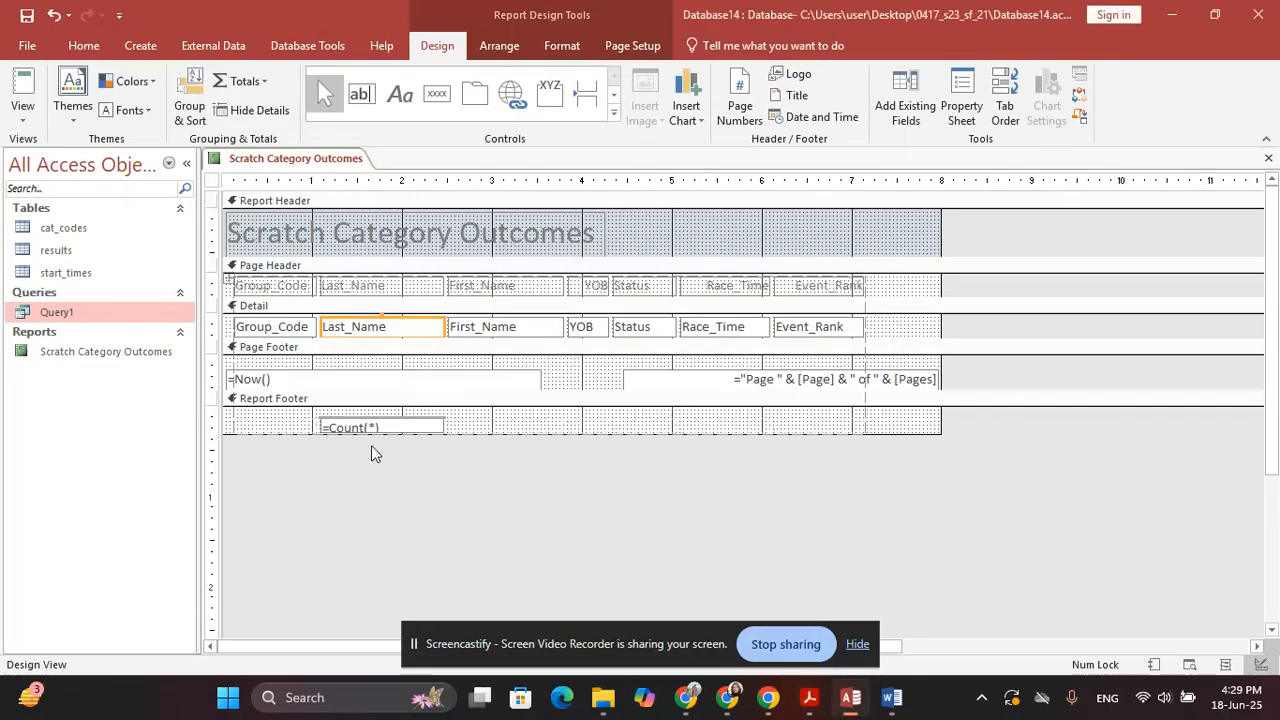
key("alt+Tab")
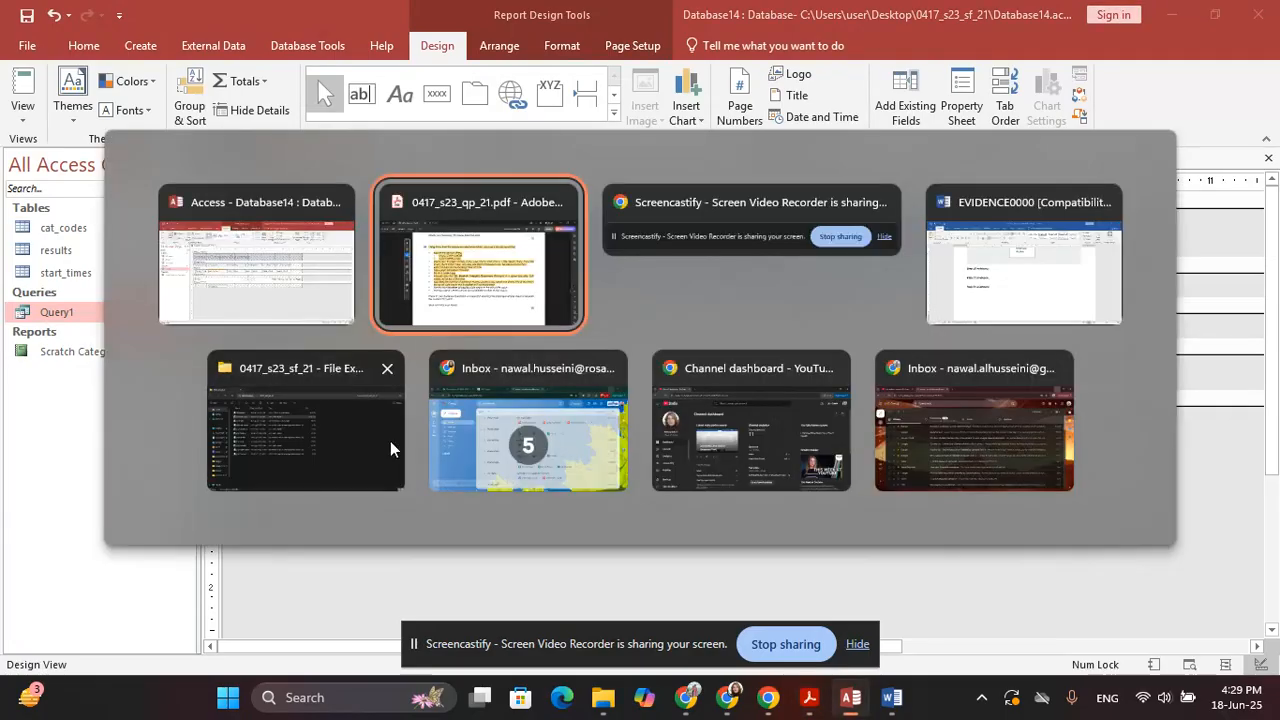
scroll(313, 438, "down", 1)
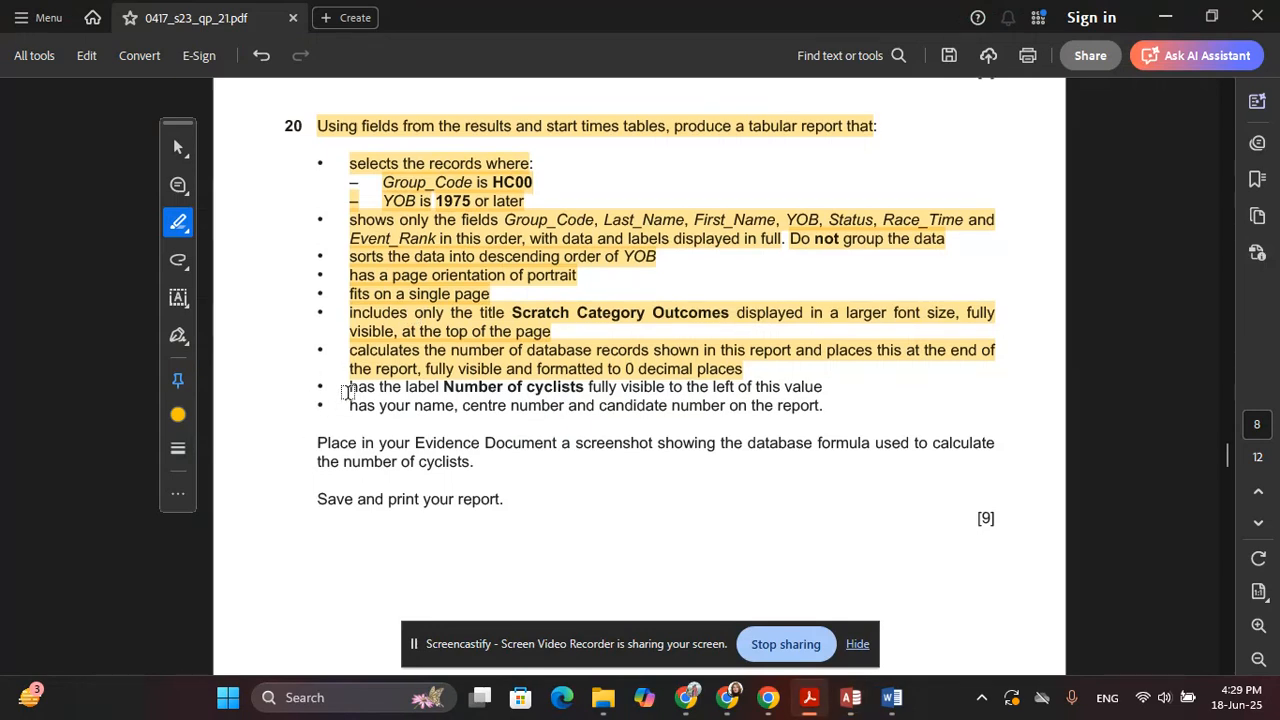
mouse_move(346, 396)
left_mouse_down()
mouse_move(457, 388)
mouse_move(332, 386)
mouse_move(350, 381)
left_mouse_up()
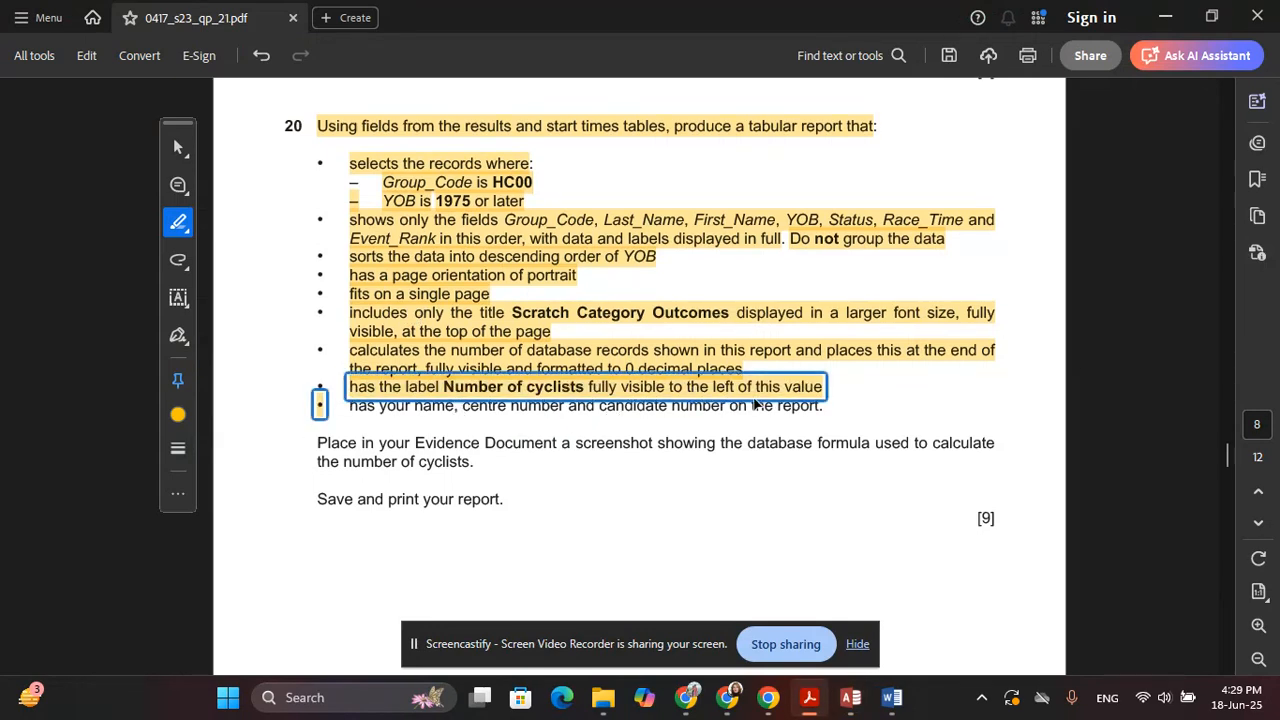
key("alt+Tab")
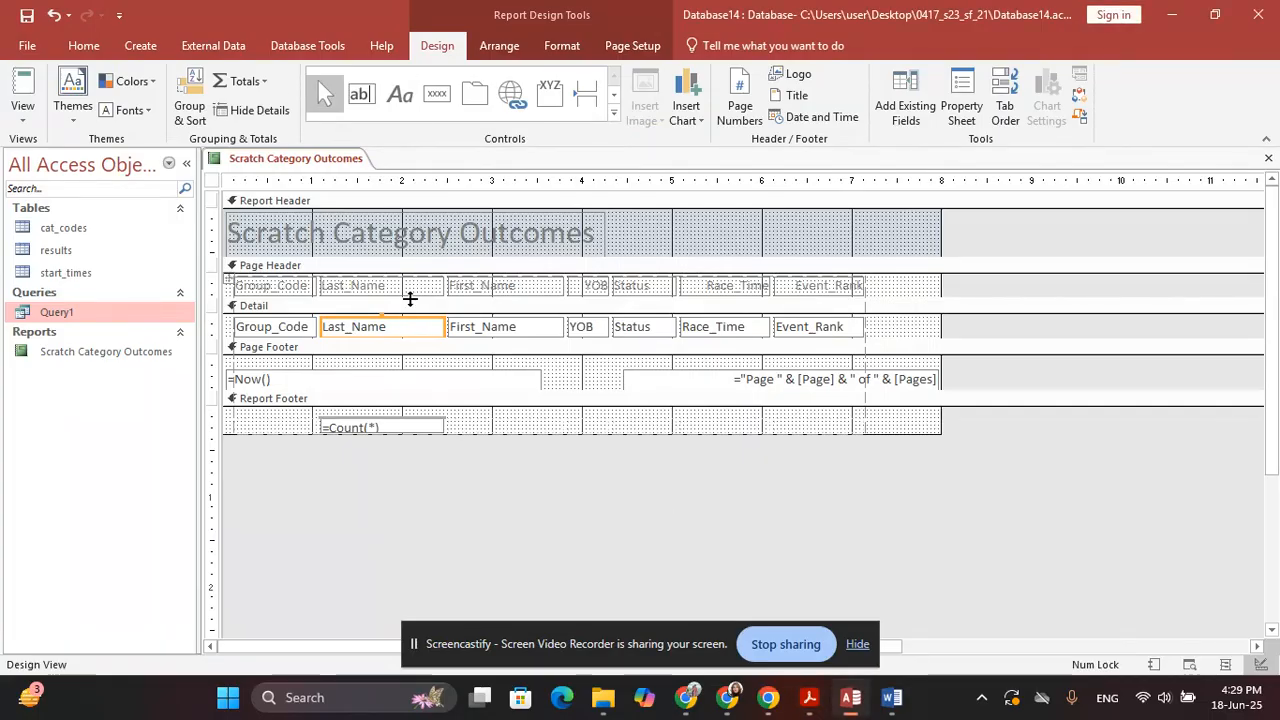
Draw a Report Footer label reading 'Number of cyclists' left of =Count(*)
left_click(399, 95)
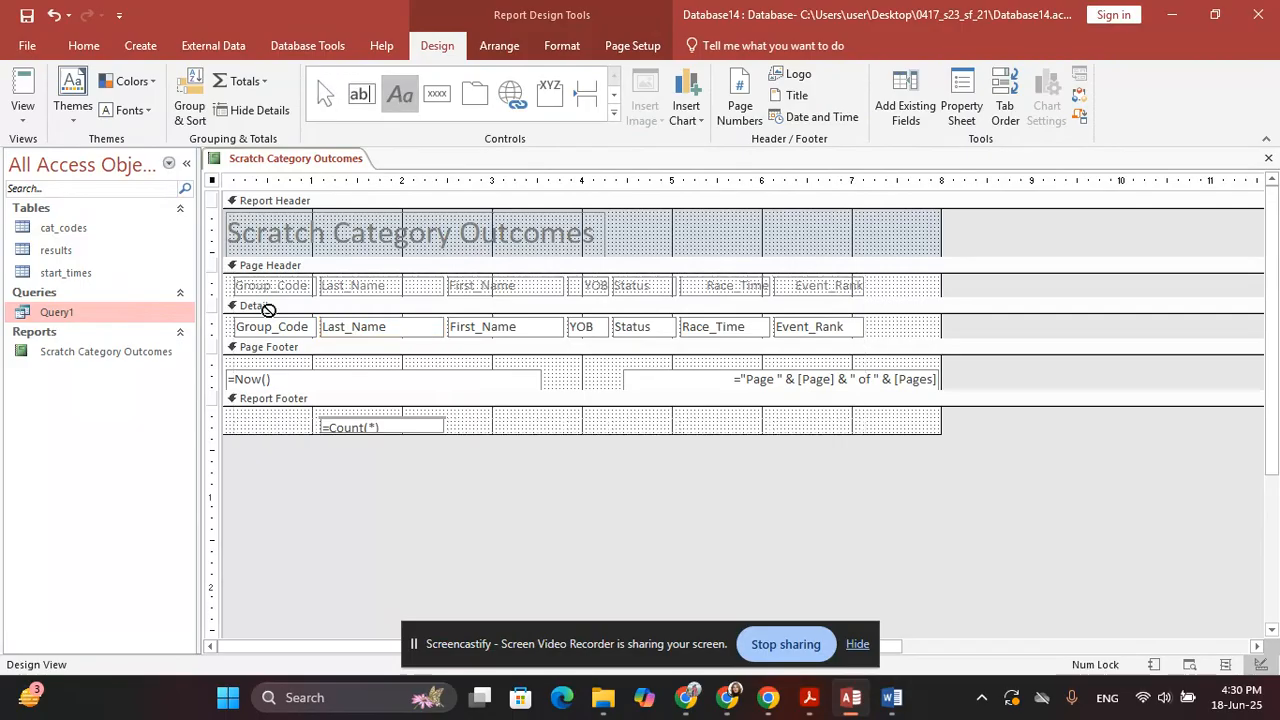
left_click_drag(227, 418, 312, 432)
key("alt+Tab")
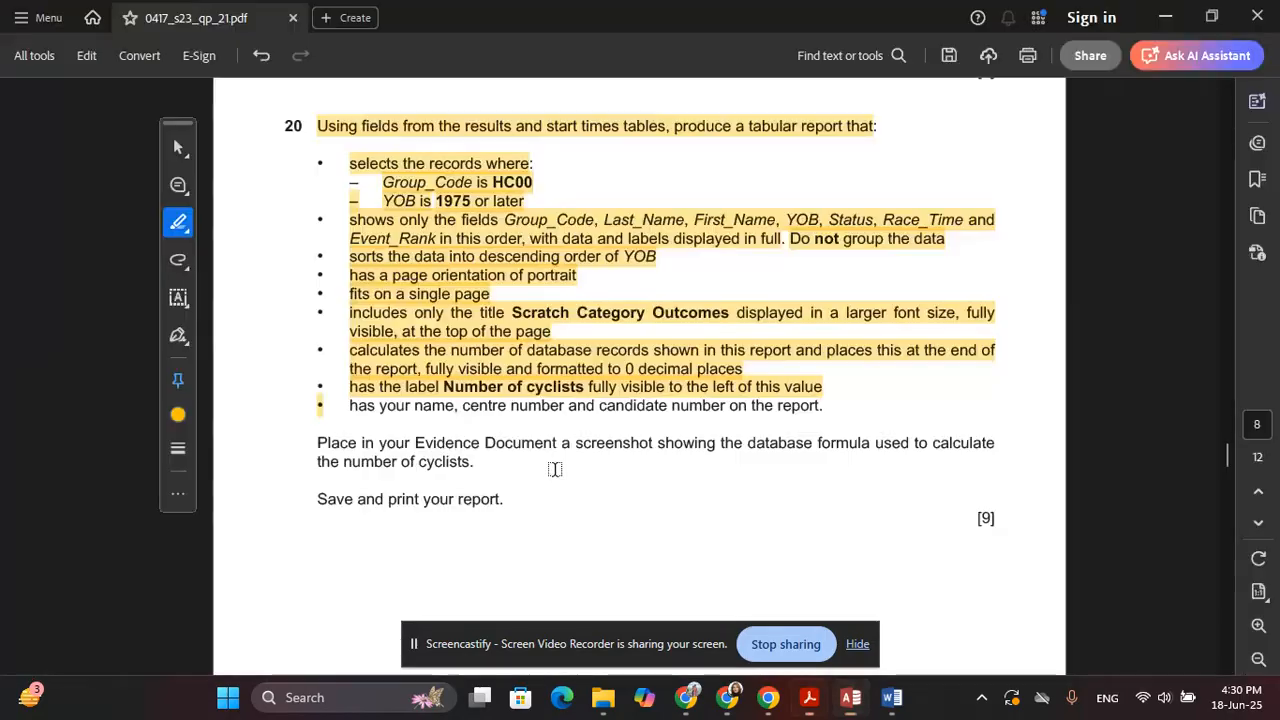
key("alt+Tab")
type("Num")
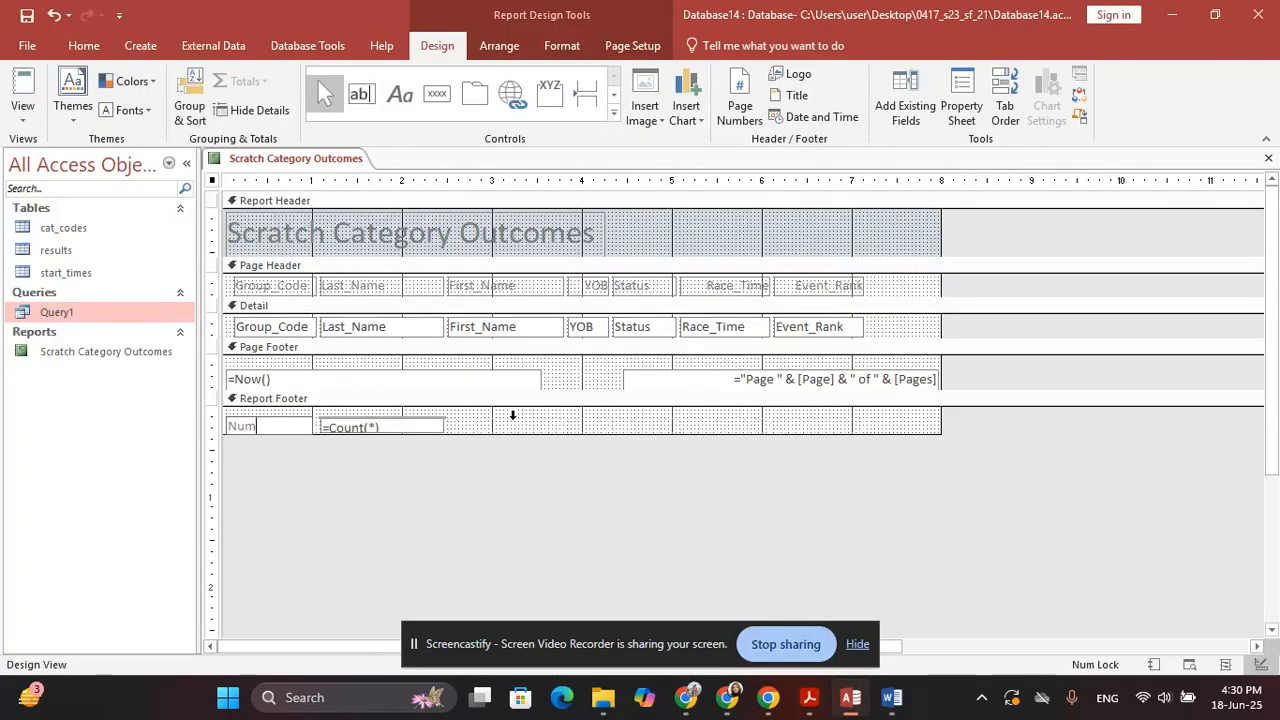
type("ber of cyclists")
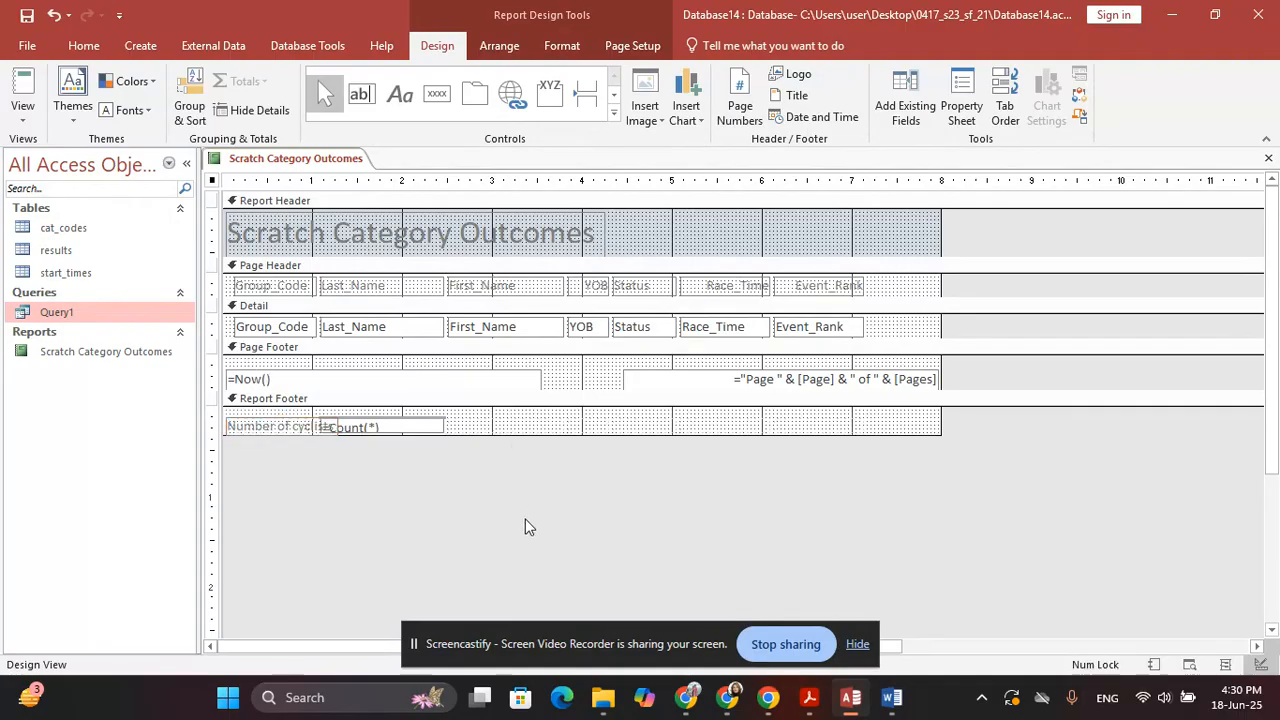
key("alt+Tab")
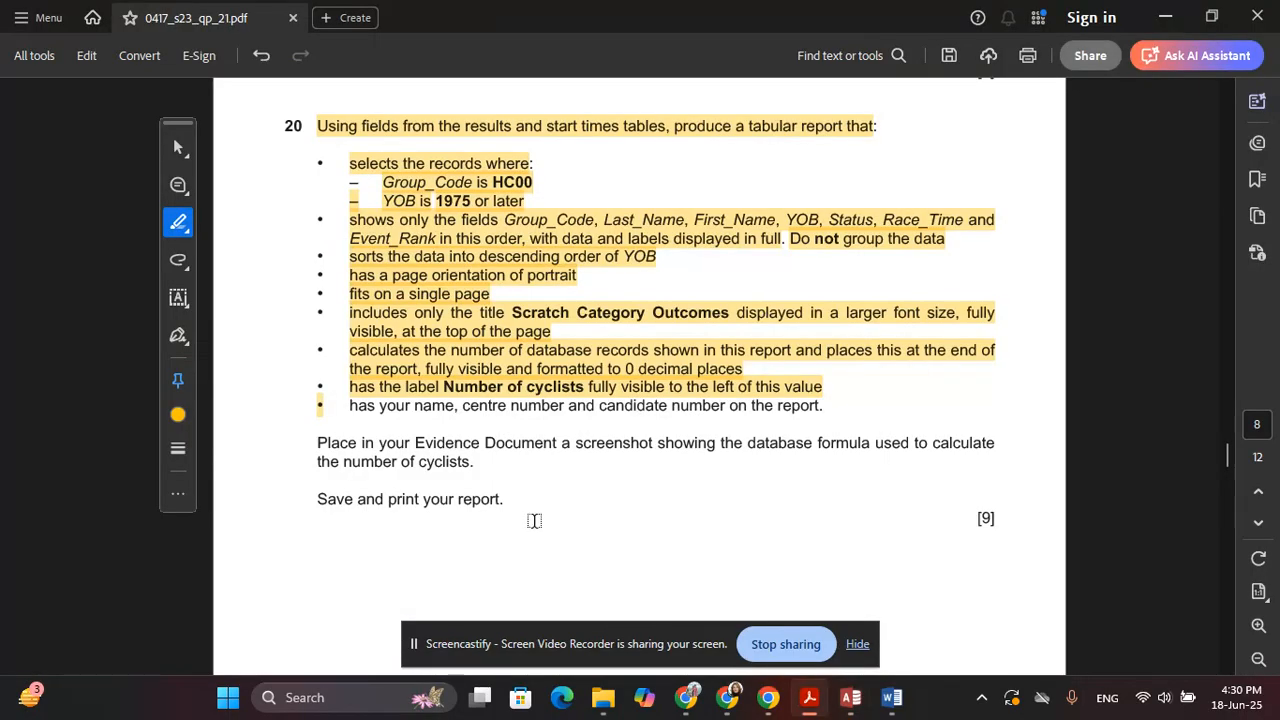
In the question paper, highlight the last bullet about name, centre and candidate number, then return to the Access report design
key("alt+Tab")
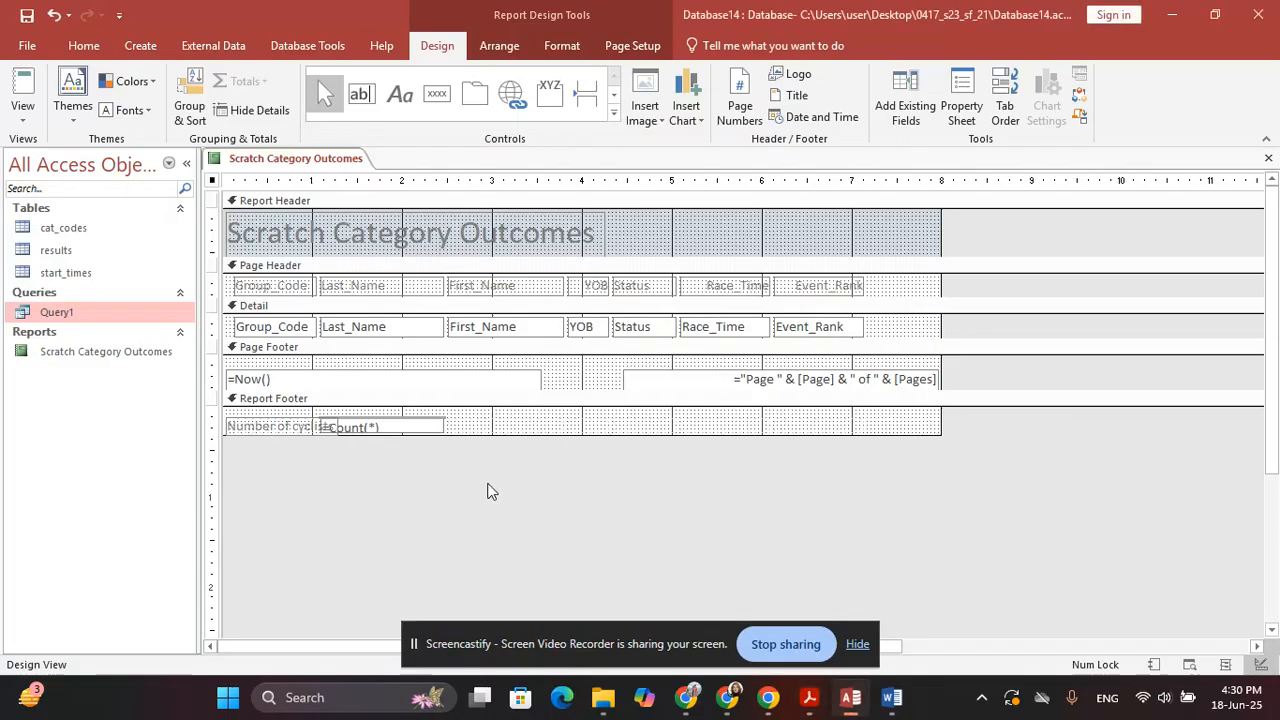
key("alt+Tab")
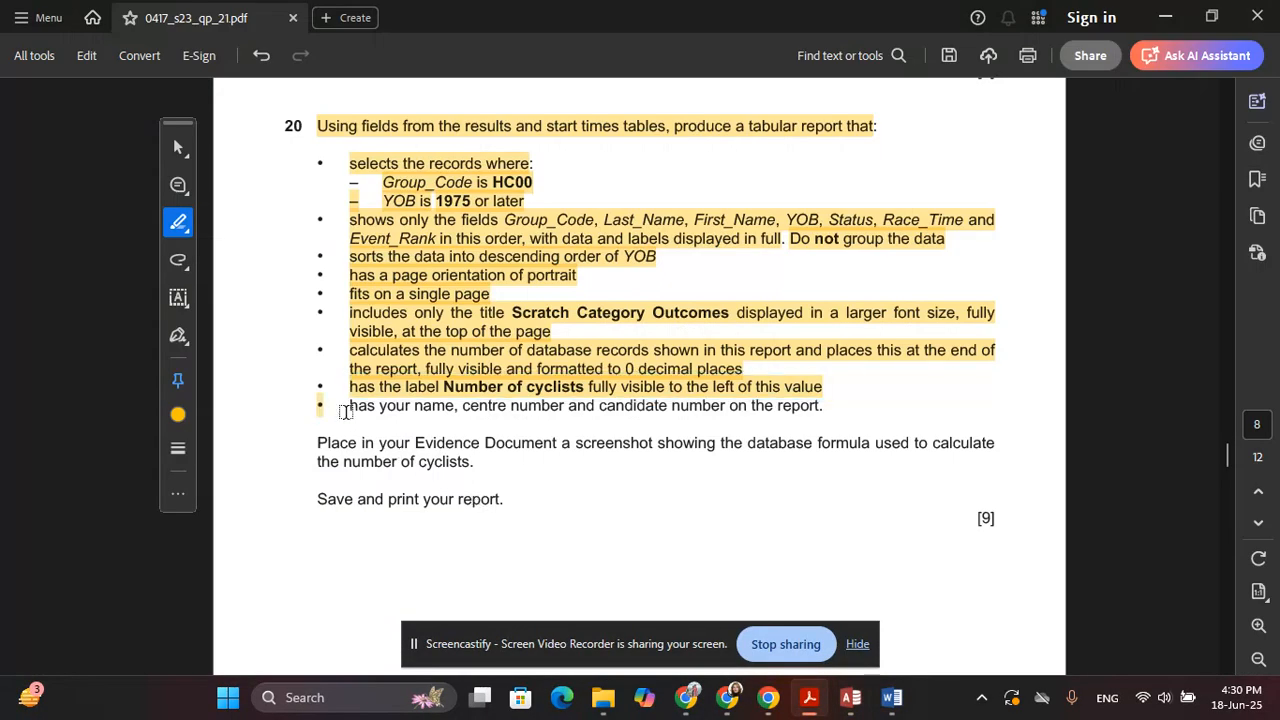
left_click_drag(347, 406, 818, 408)
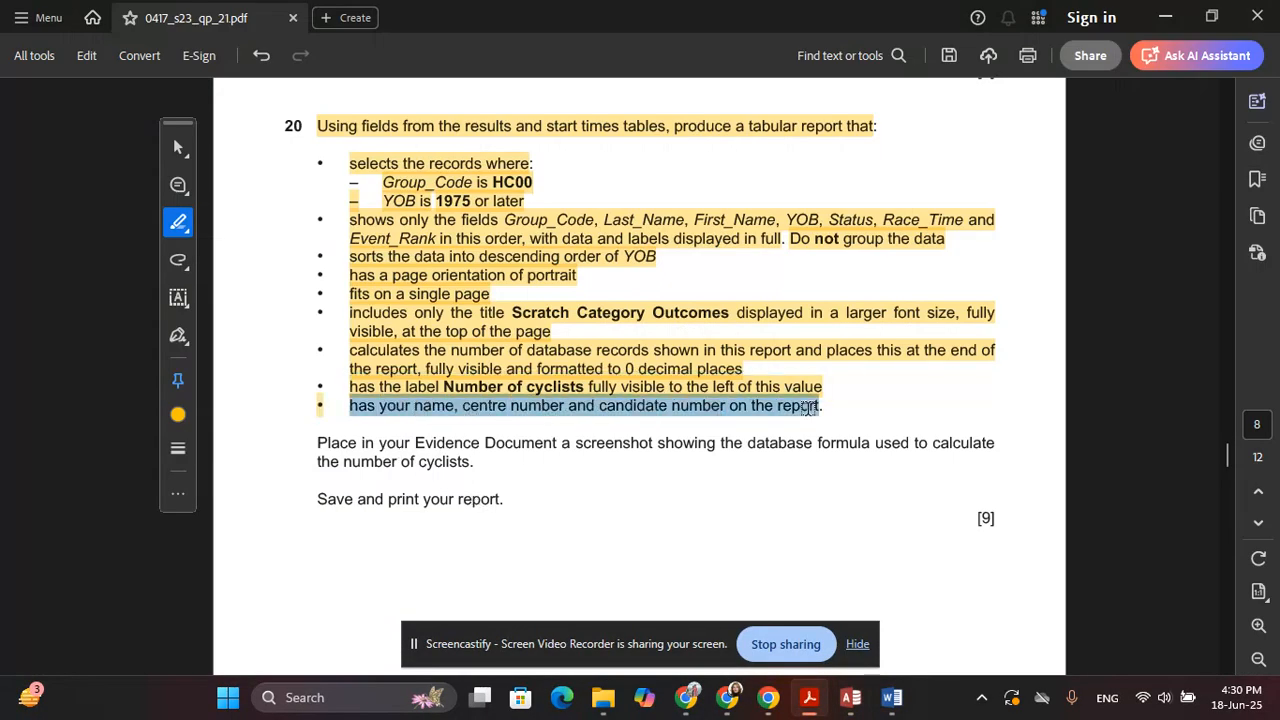
key("alt+Tab")
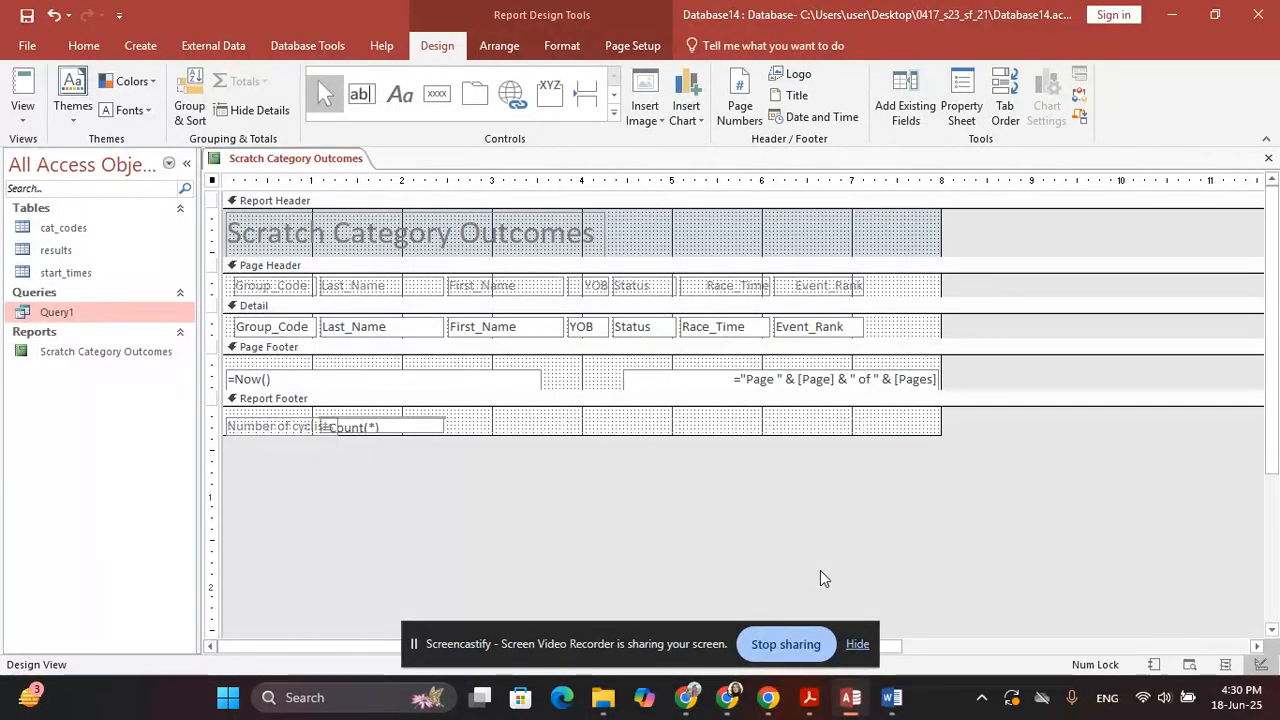
key("alt+Tab")
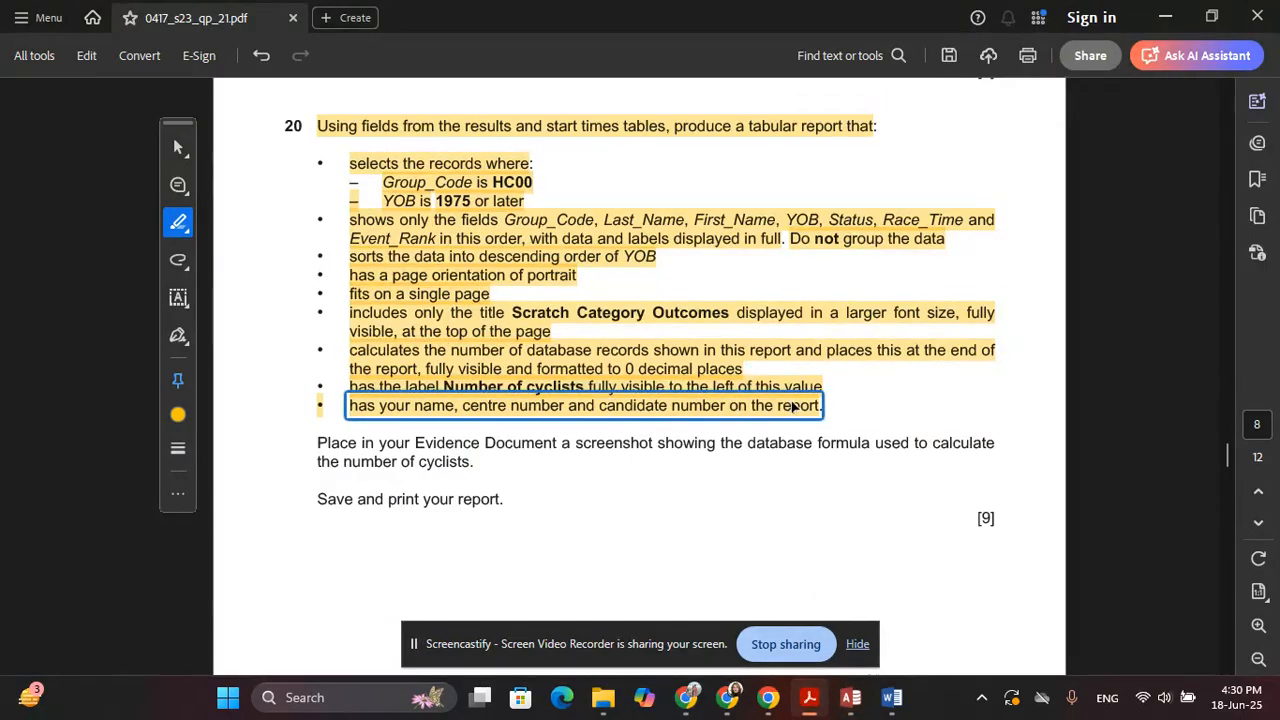
key("alt+Tab")
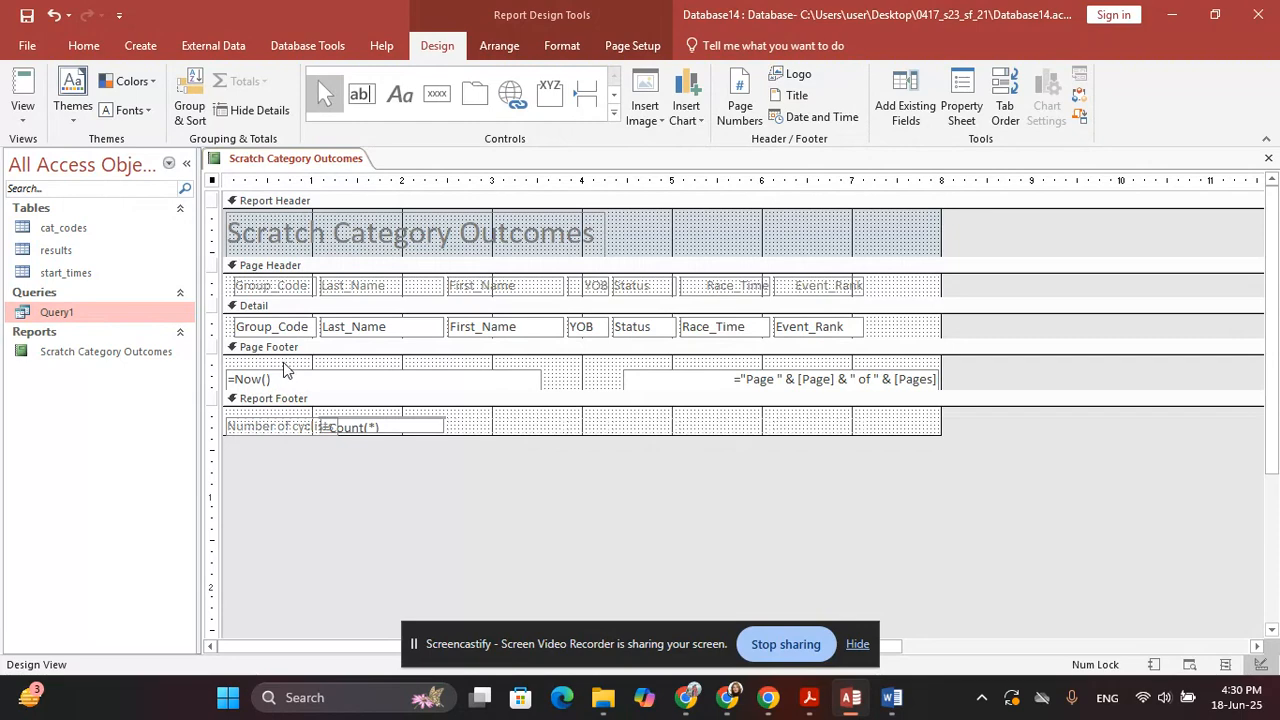
key("alt+Tab")
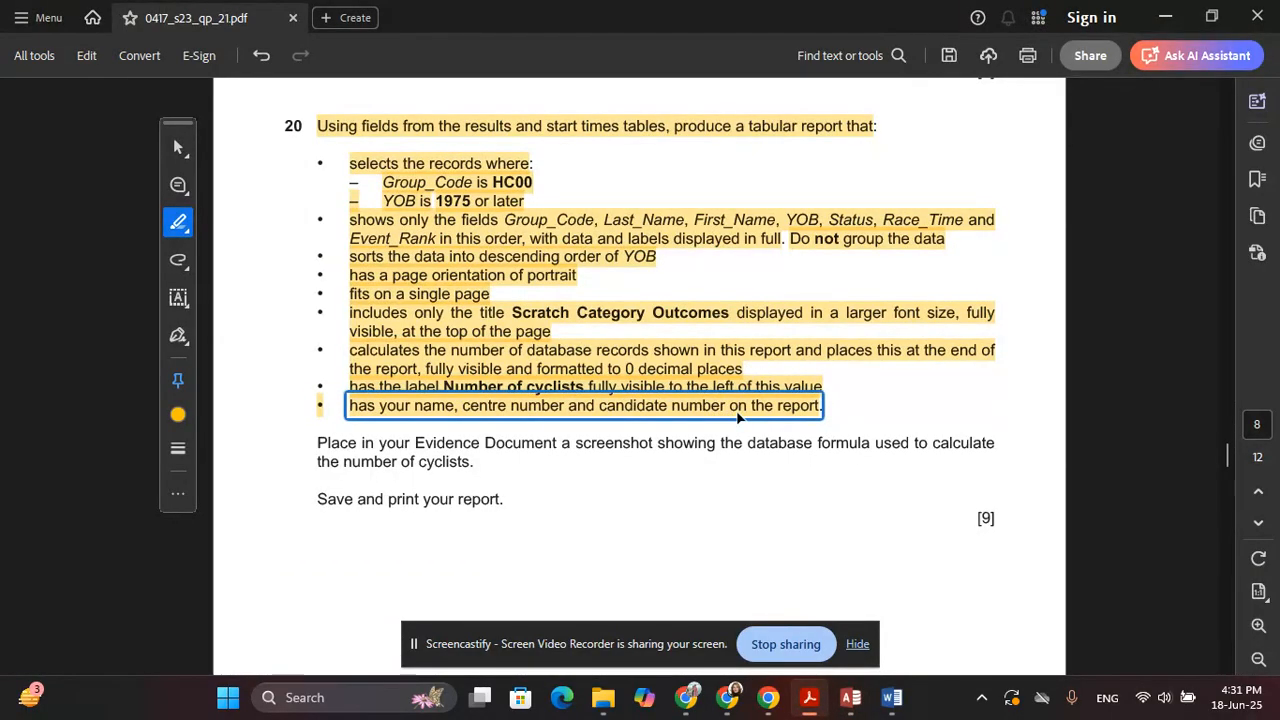
key("alt+Tab")
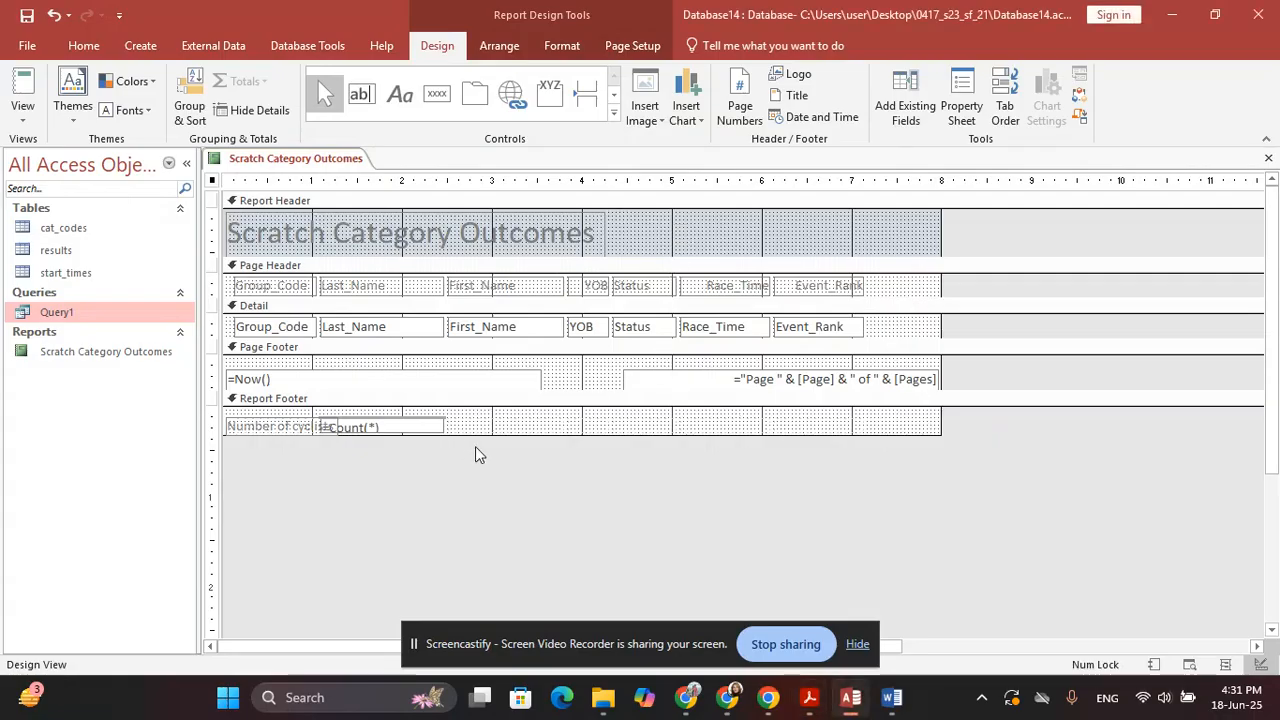
Add a label at the right of the Report Header with the candidate's name, centre number and candidate number
left_click(400, 94)
left_click_drag(764, 215, 916, 238)
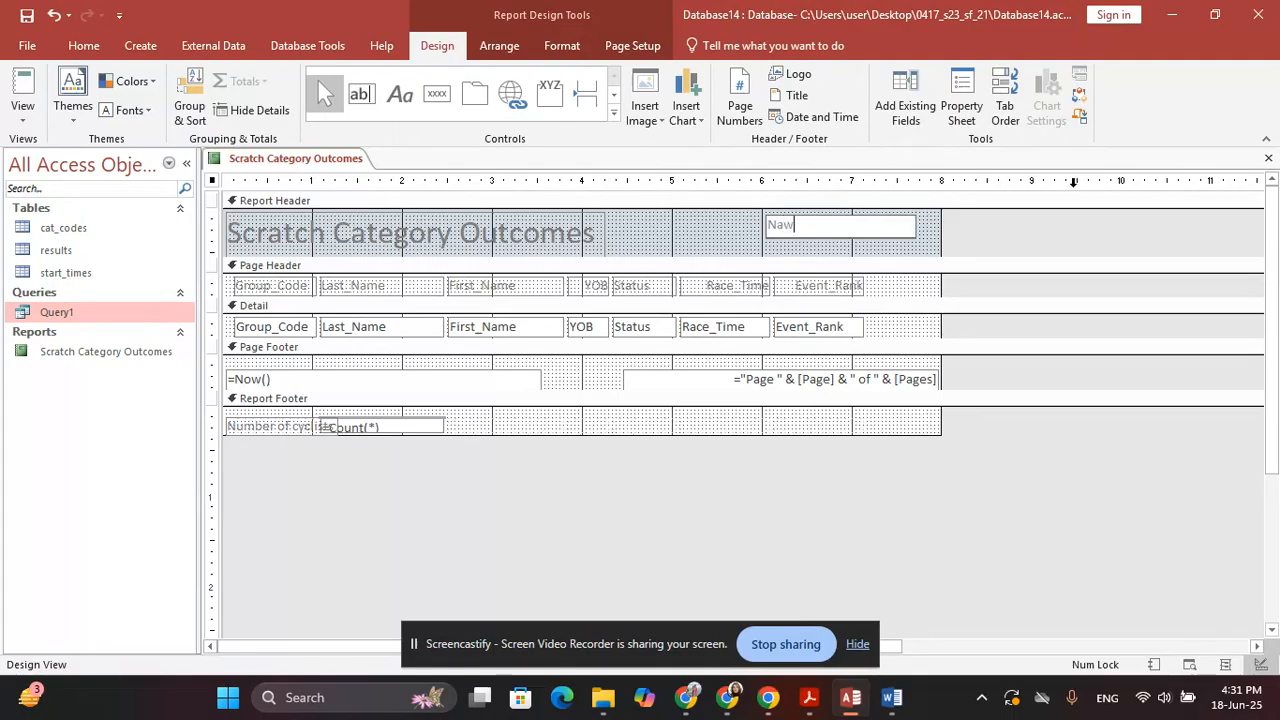
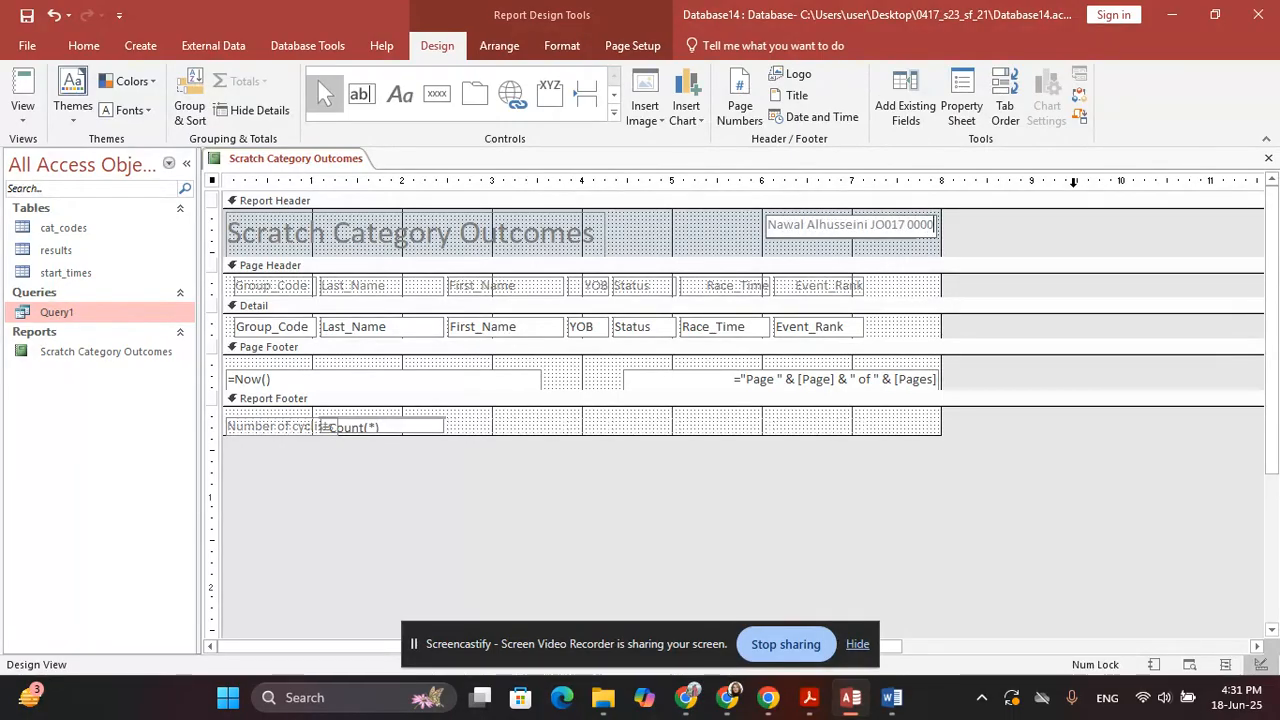
key("Return")
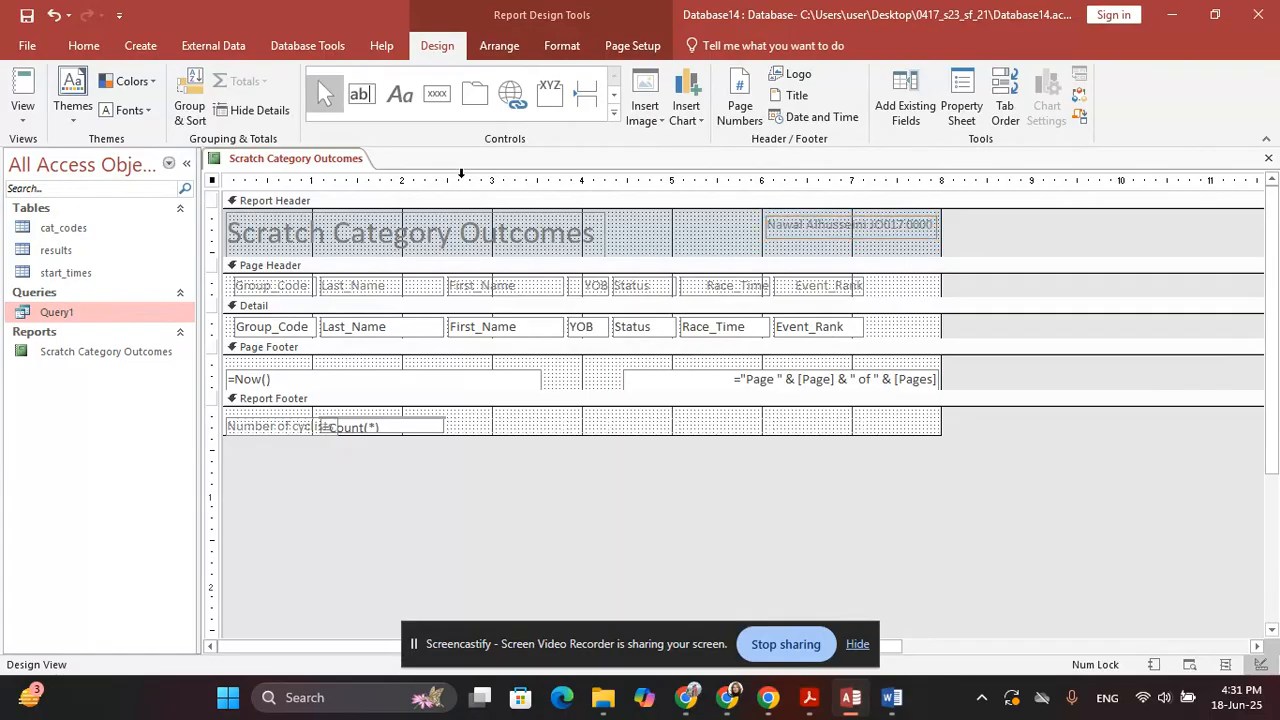
left_click(23, 112)
left_click(75, 151)
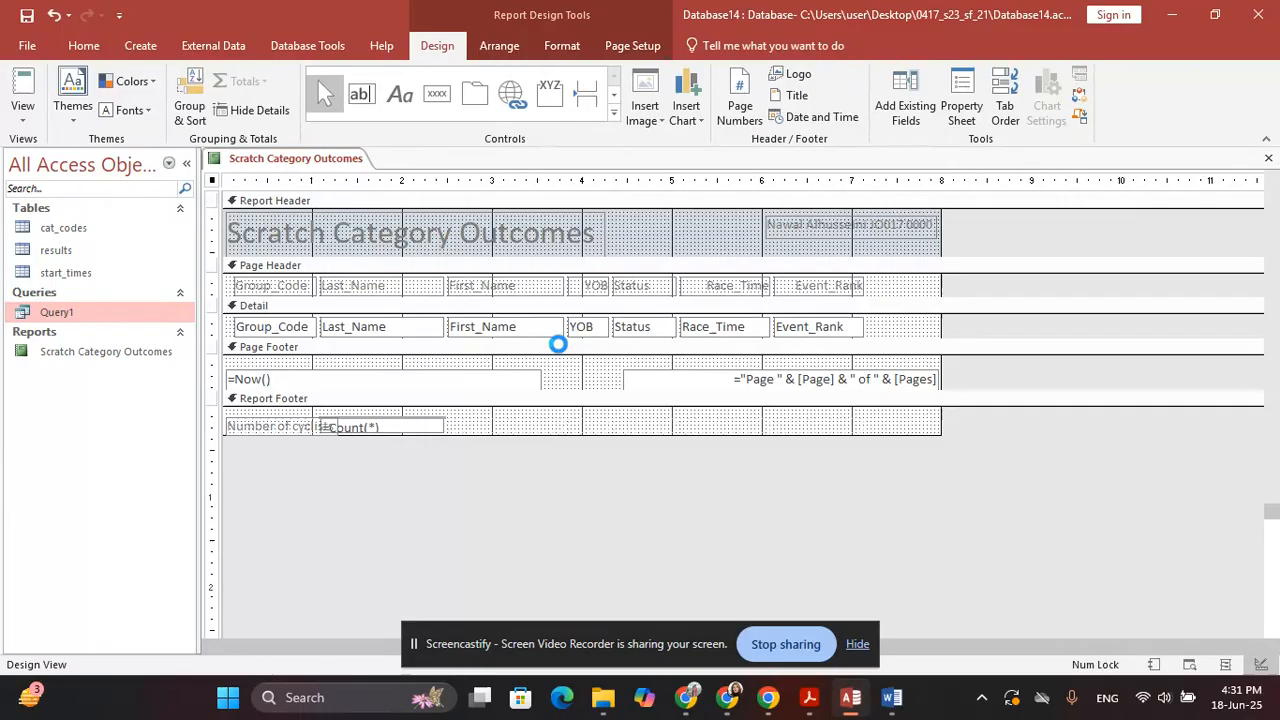
scroll(469, 456, "down", 5)
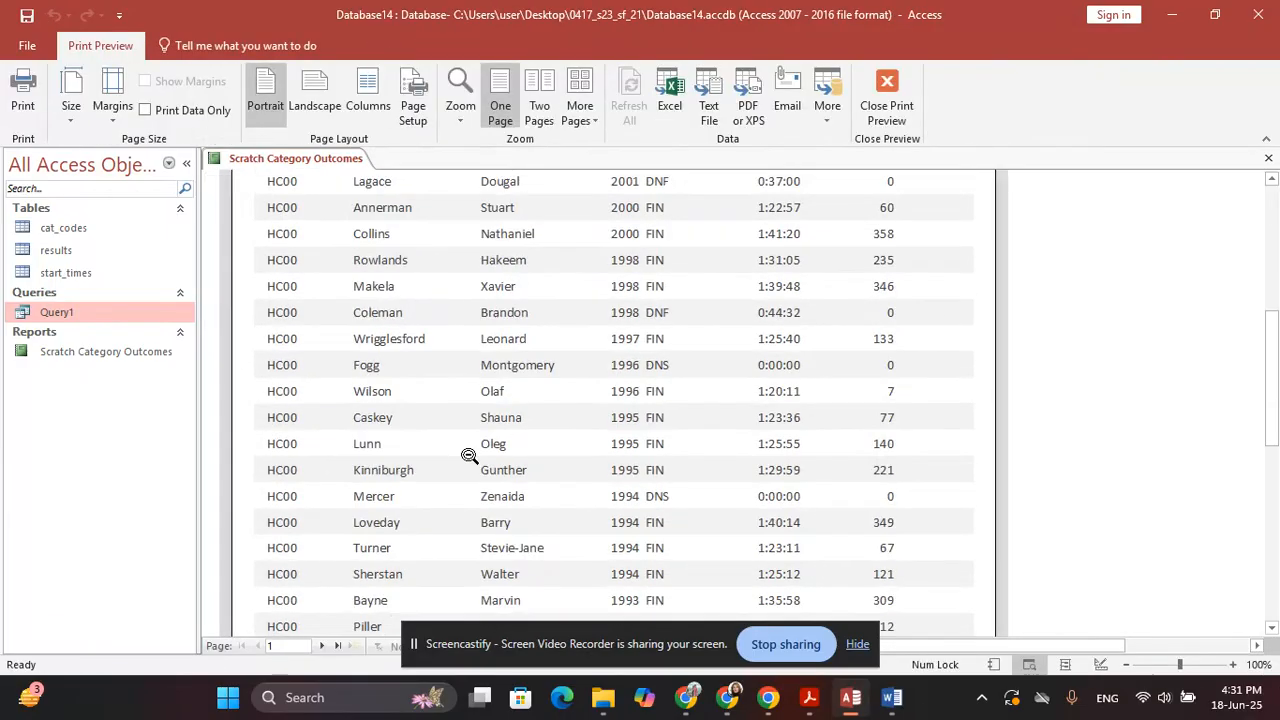
scroll(469, 456, "down", 10)
scroll(471, 462, "up", 8)
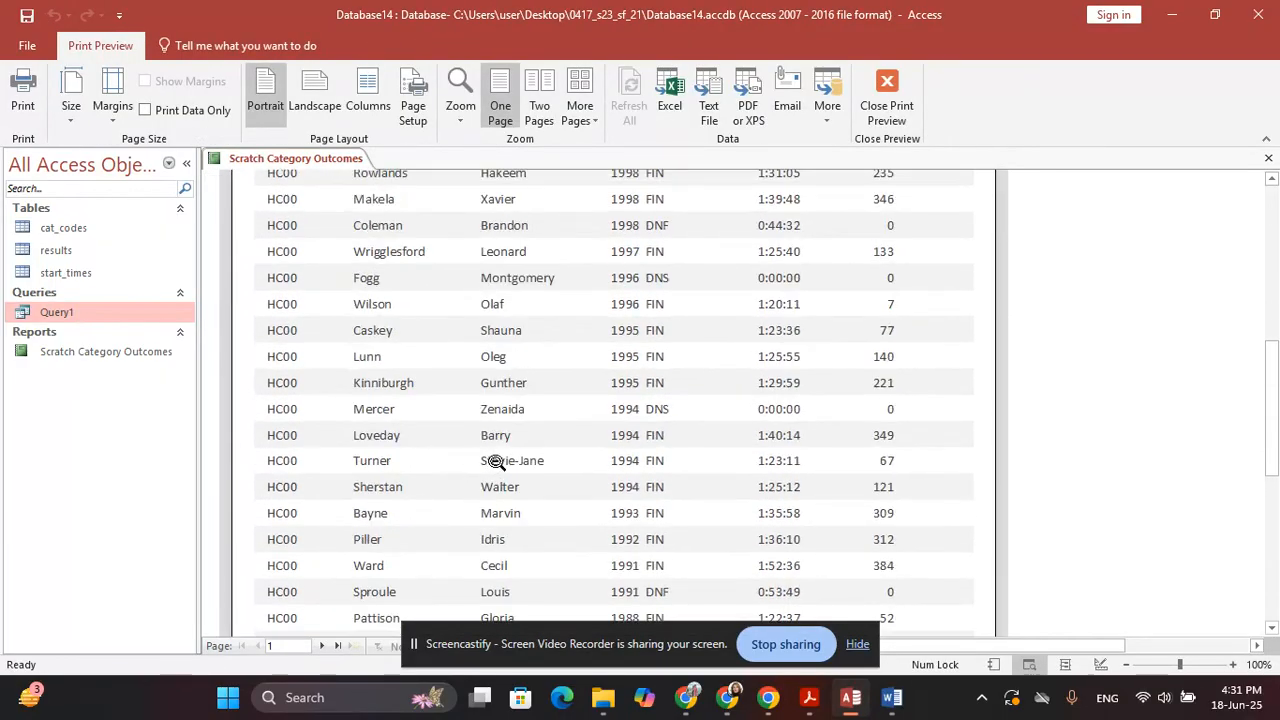
scroll(500, 455, "up", 10)
scroll(512, 447, "down", 3)
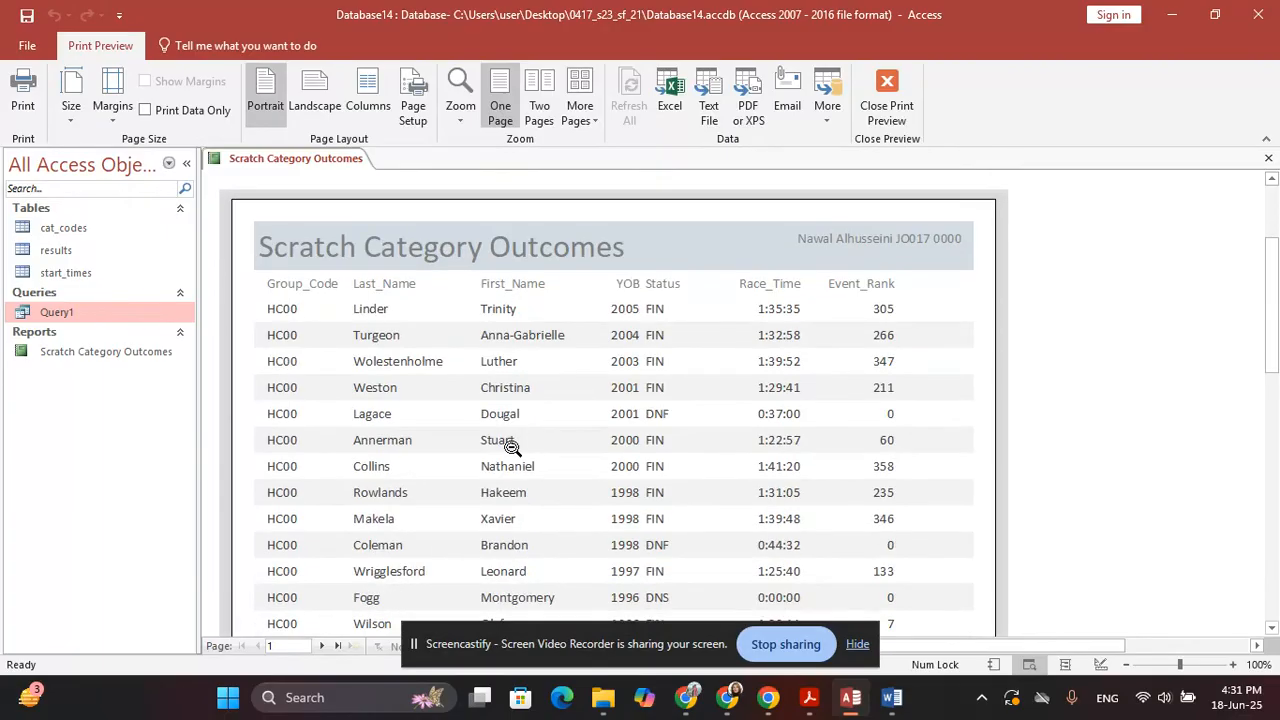
scroll(512, 447, "down", 14)
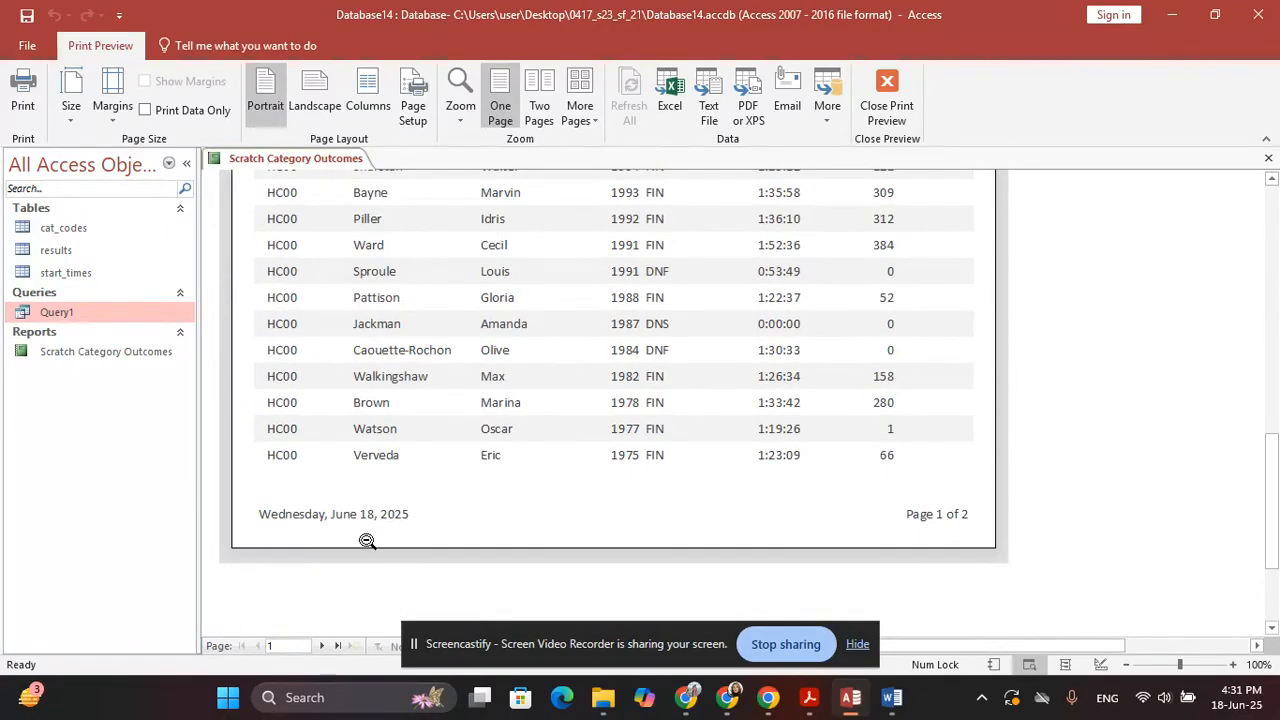
left_click(321, 646)
scroll(516, 425, "up", 12)
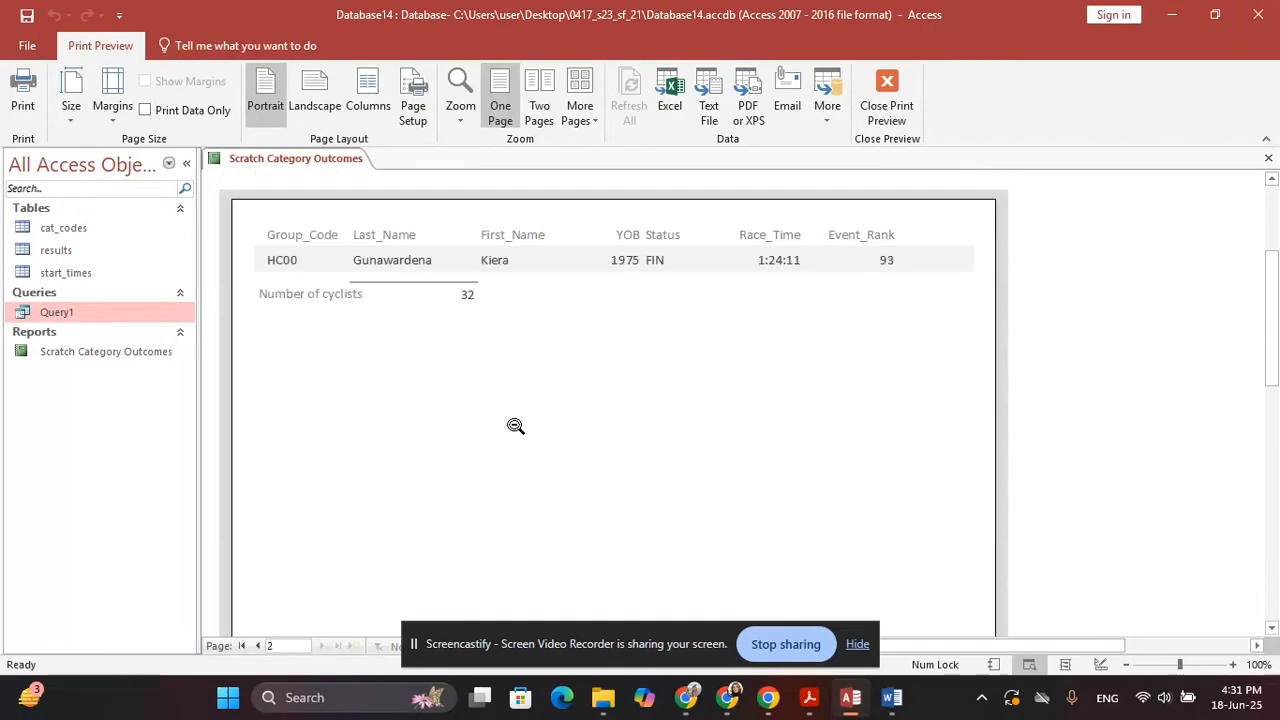
scroll(515, 426, "up", 3)
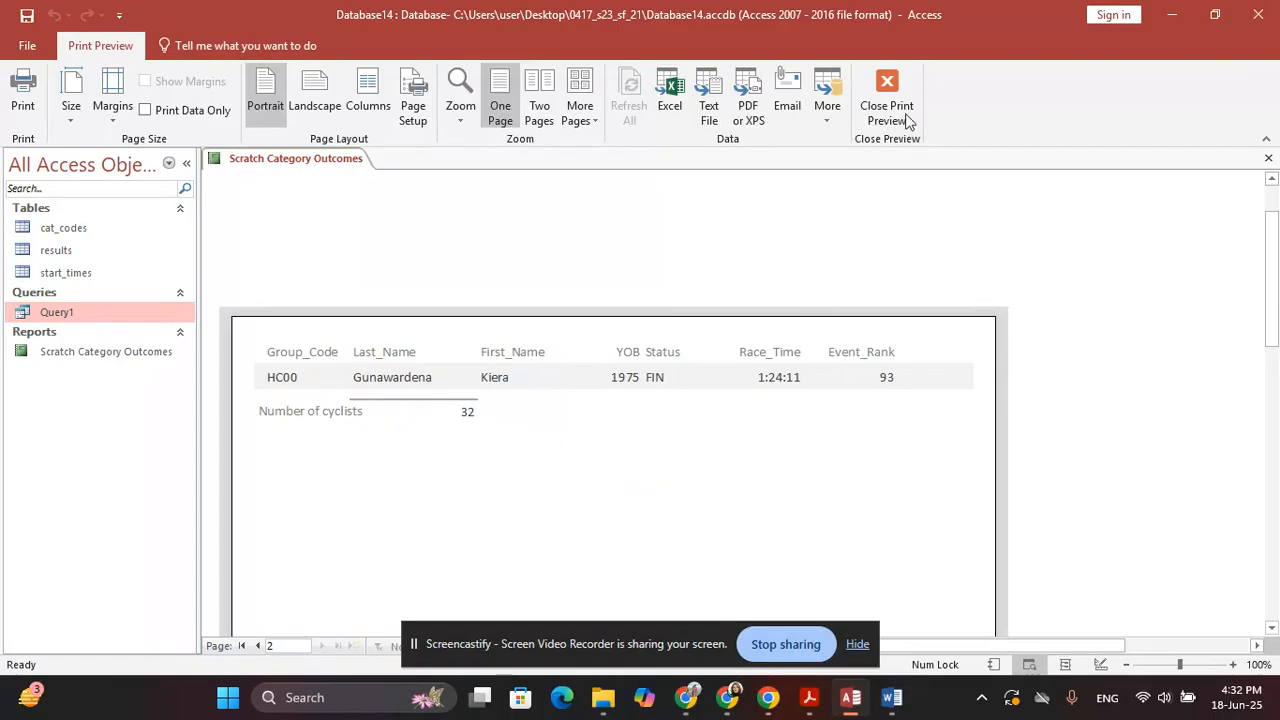
left_click(910, 85)
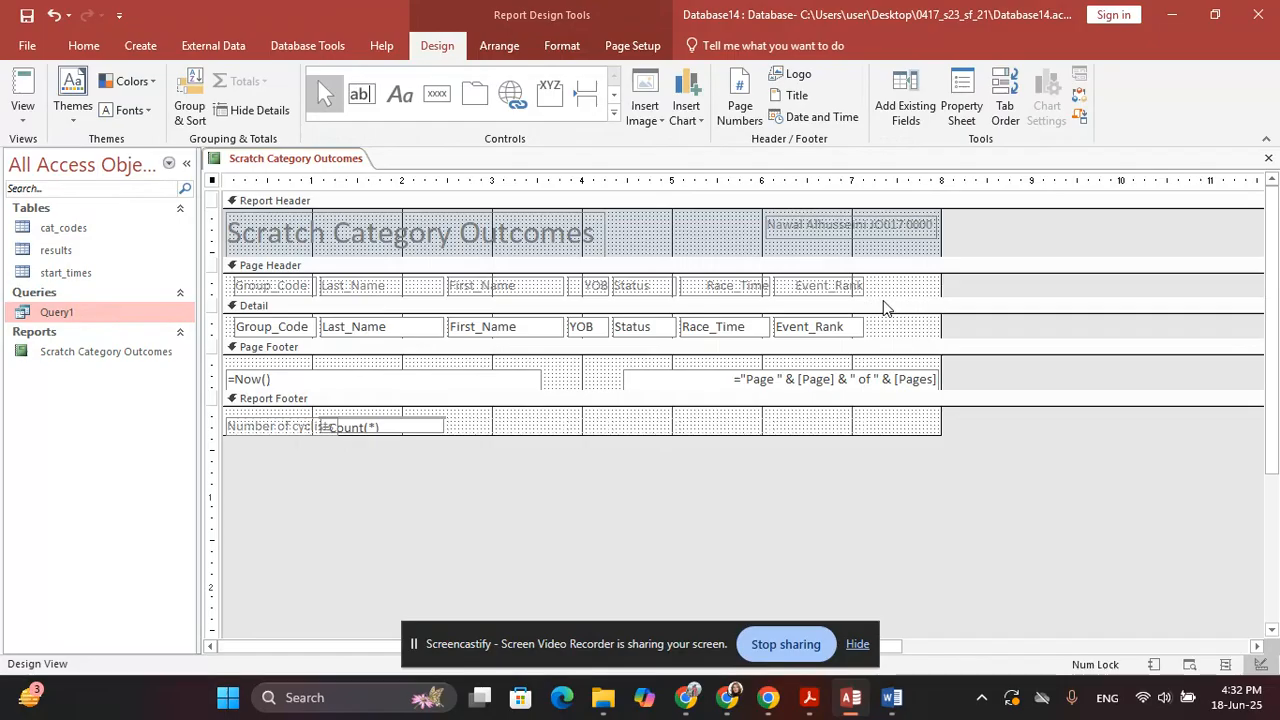
Move the Page Header column headings slightly up and shorten the Page Header section
left_click_drag(988, 277, 224, 306)
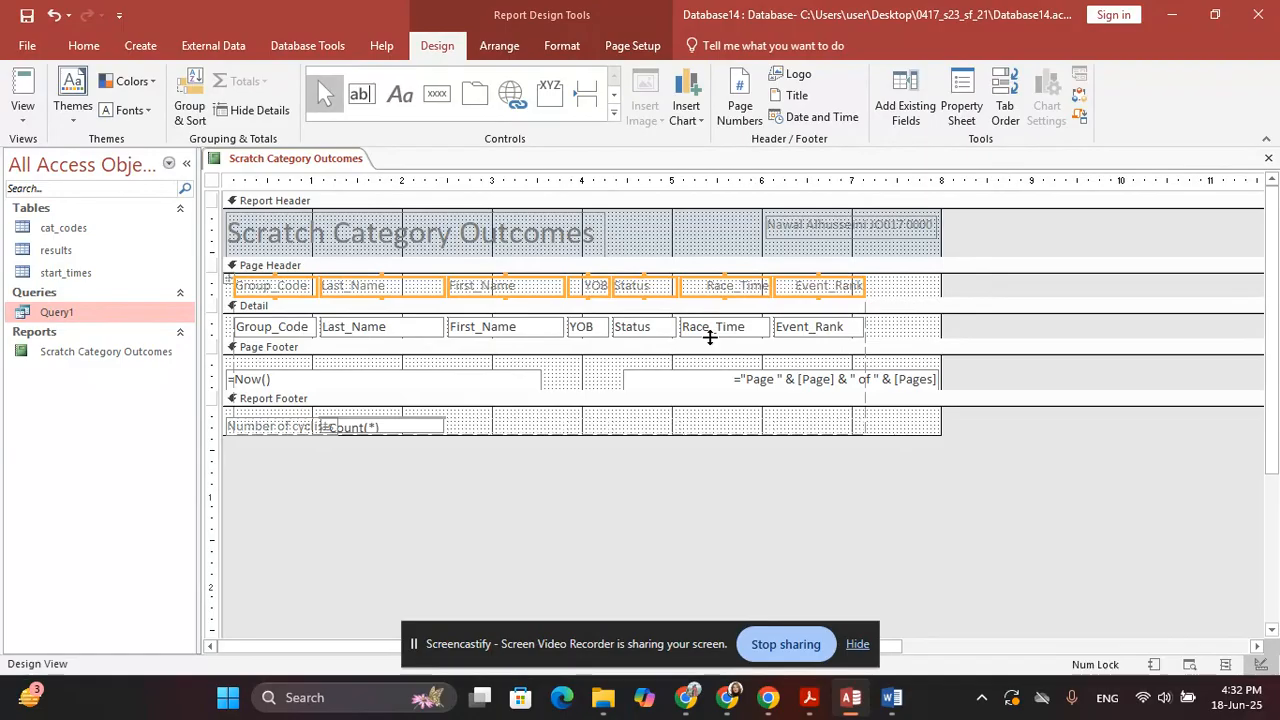
left_click(747, 283)
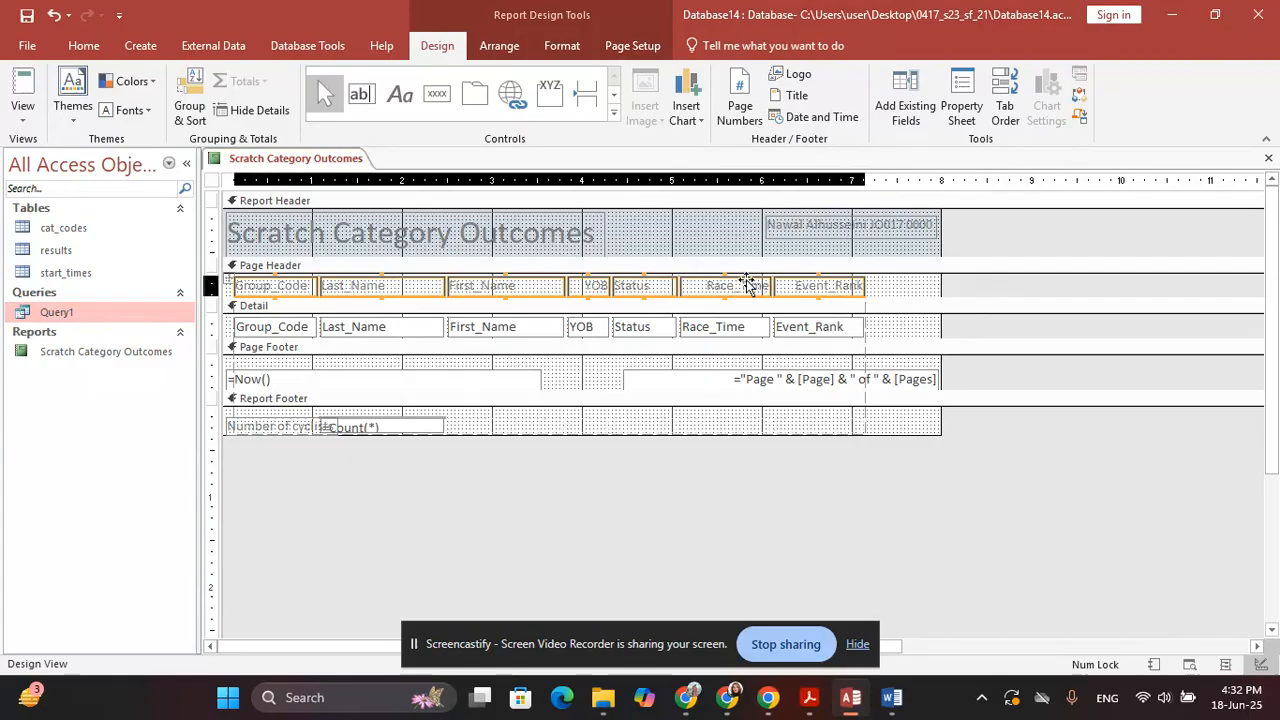
left_click_drag(747, 283, 746, 281)
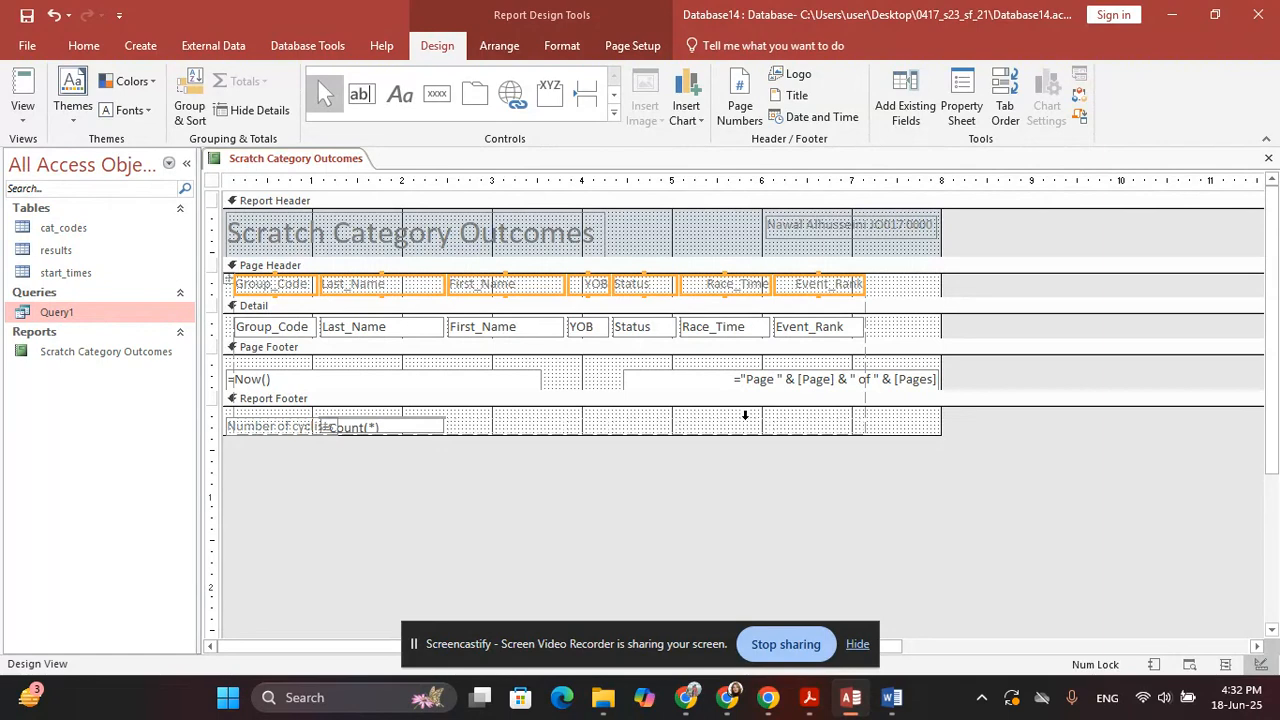
left_click_drag(887, 297, 887, 295)
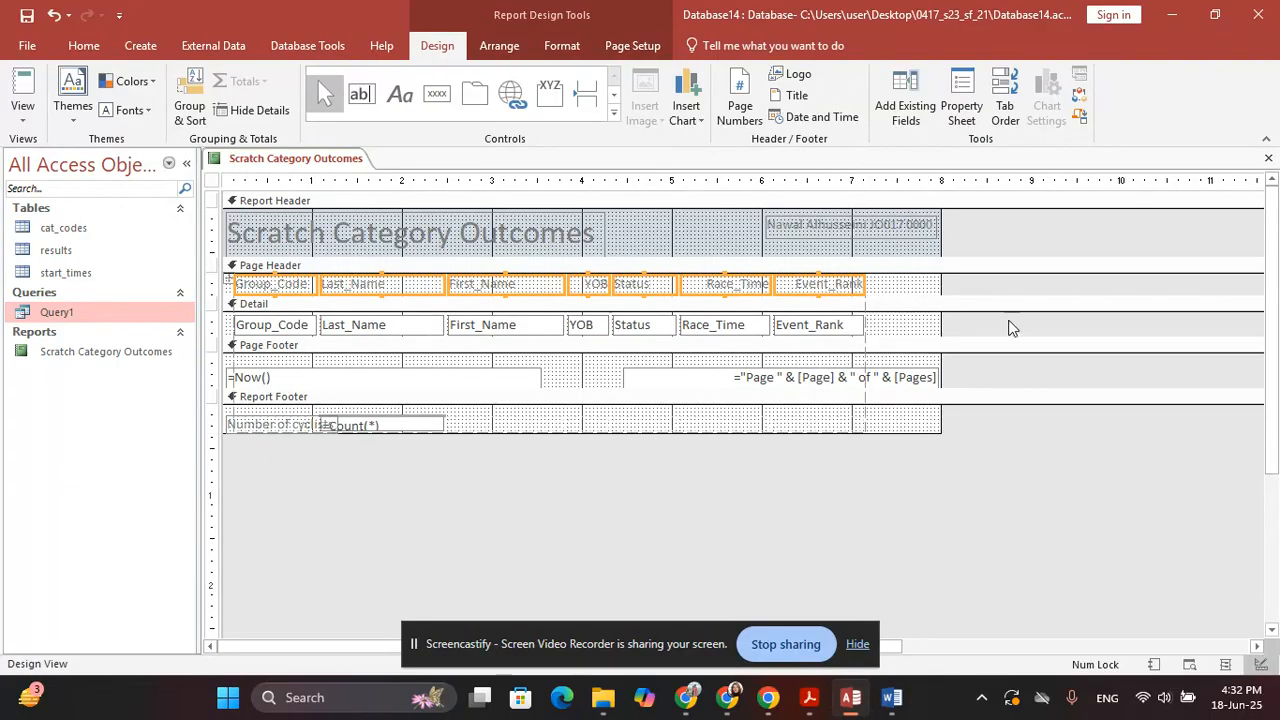
Nudge the Detail text boxes up, shrink the Detail section, and preview the report on one page
left_click_drag(1008, 322, 237, 338)
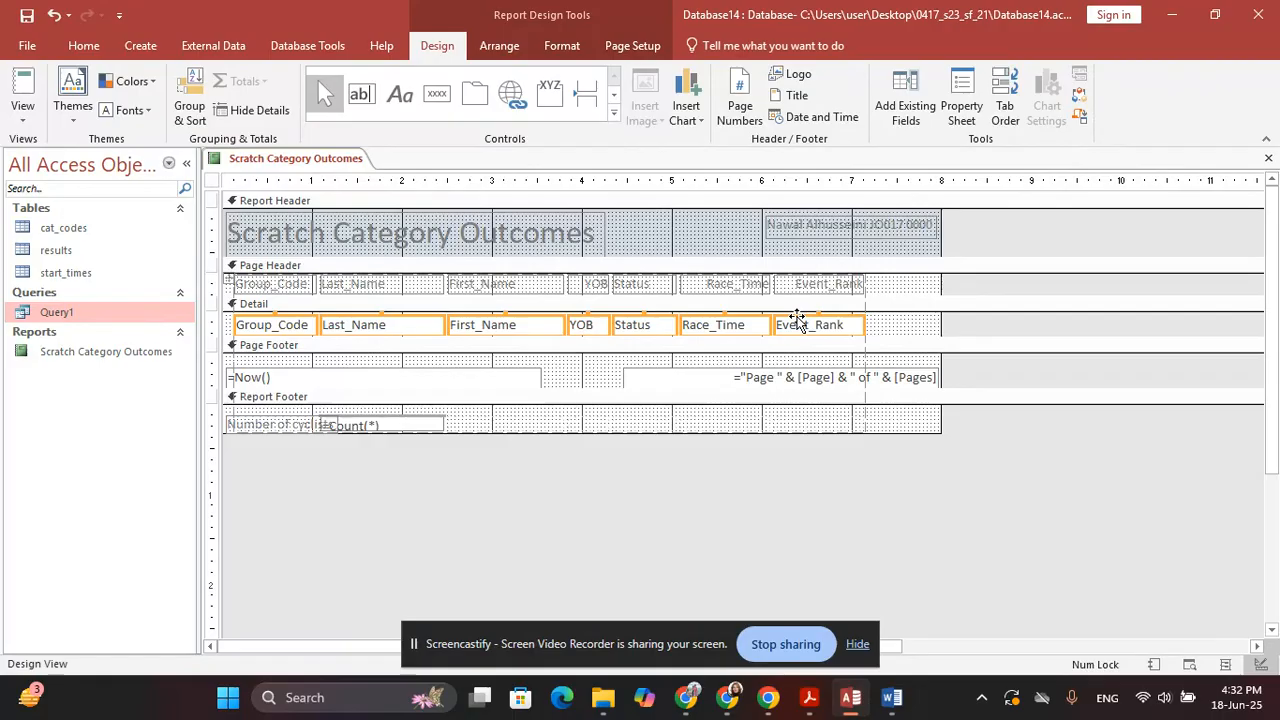
left_click_drag(797, 320, 797, 318)
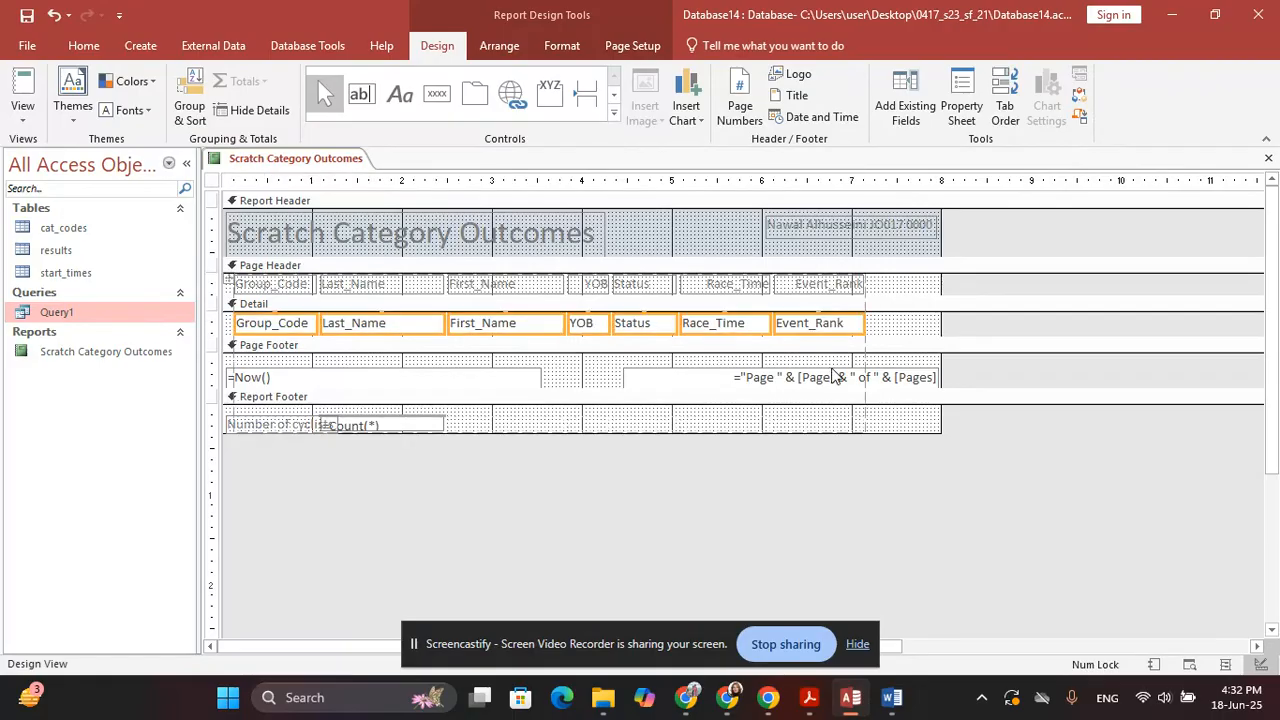
left_click_drag(903, 337, 903, 335)
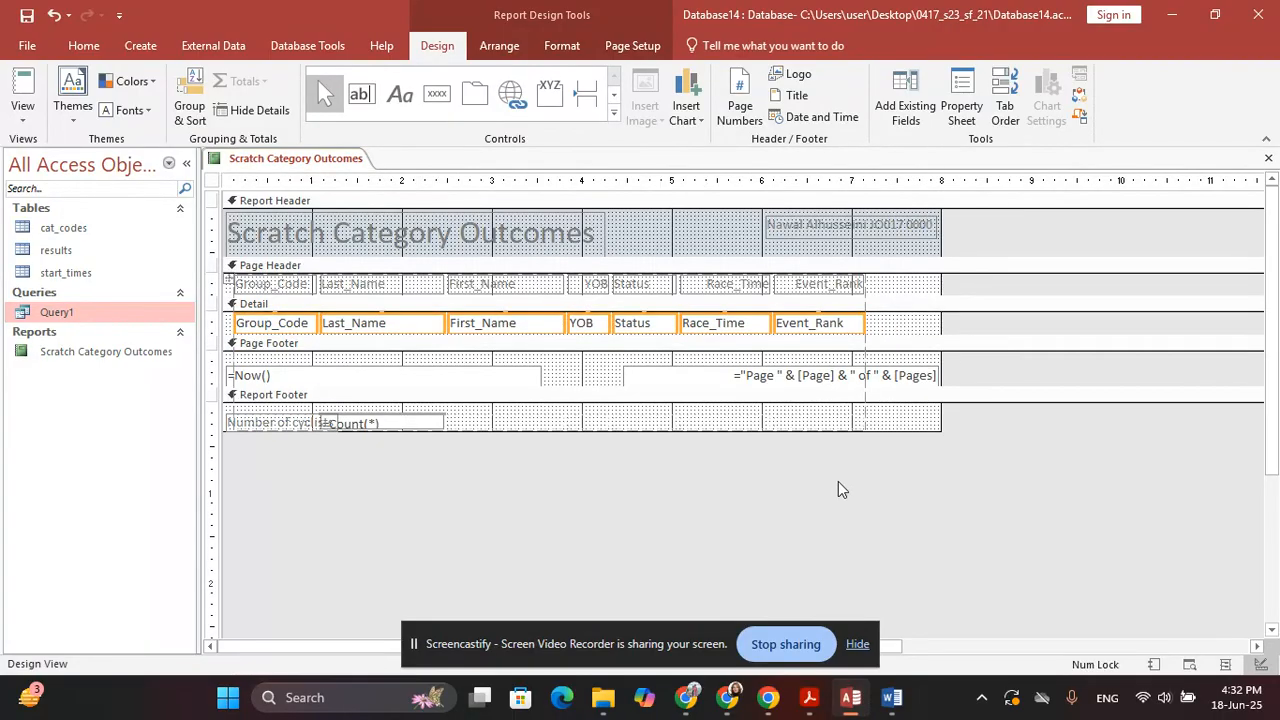
left_click(803, 492)
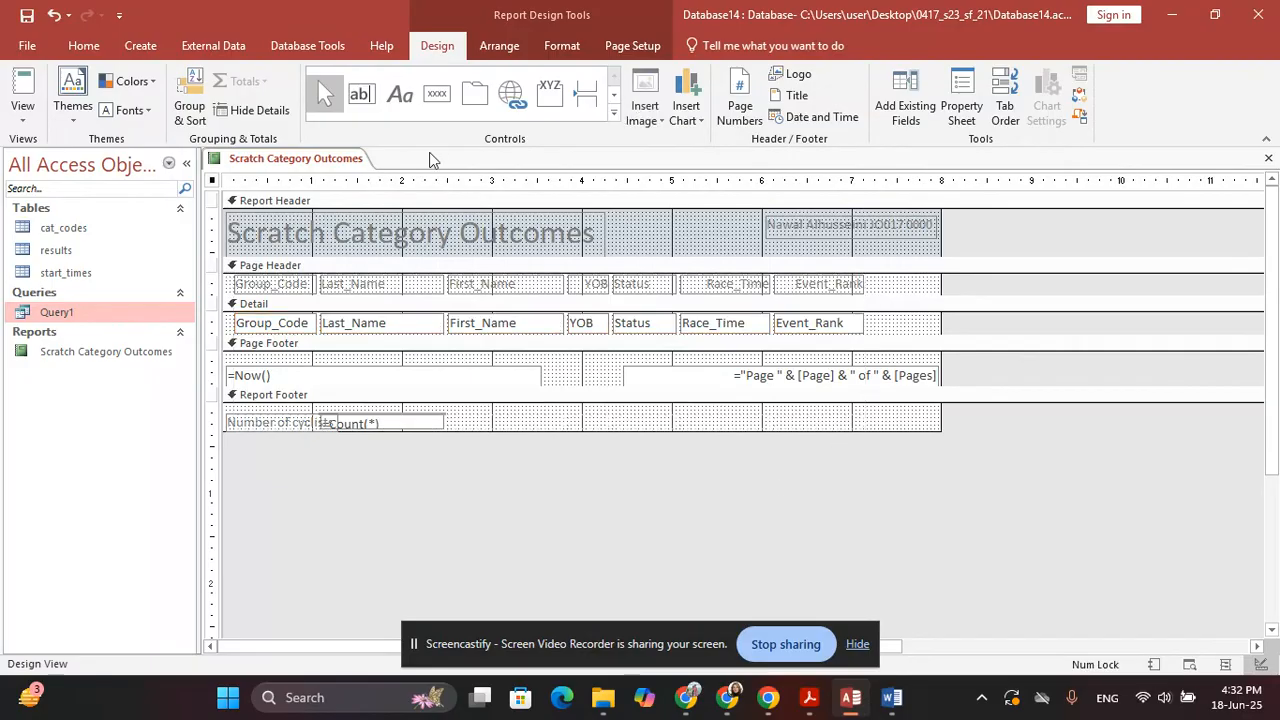
left_click(22, 112)
left_click(82, 188)
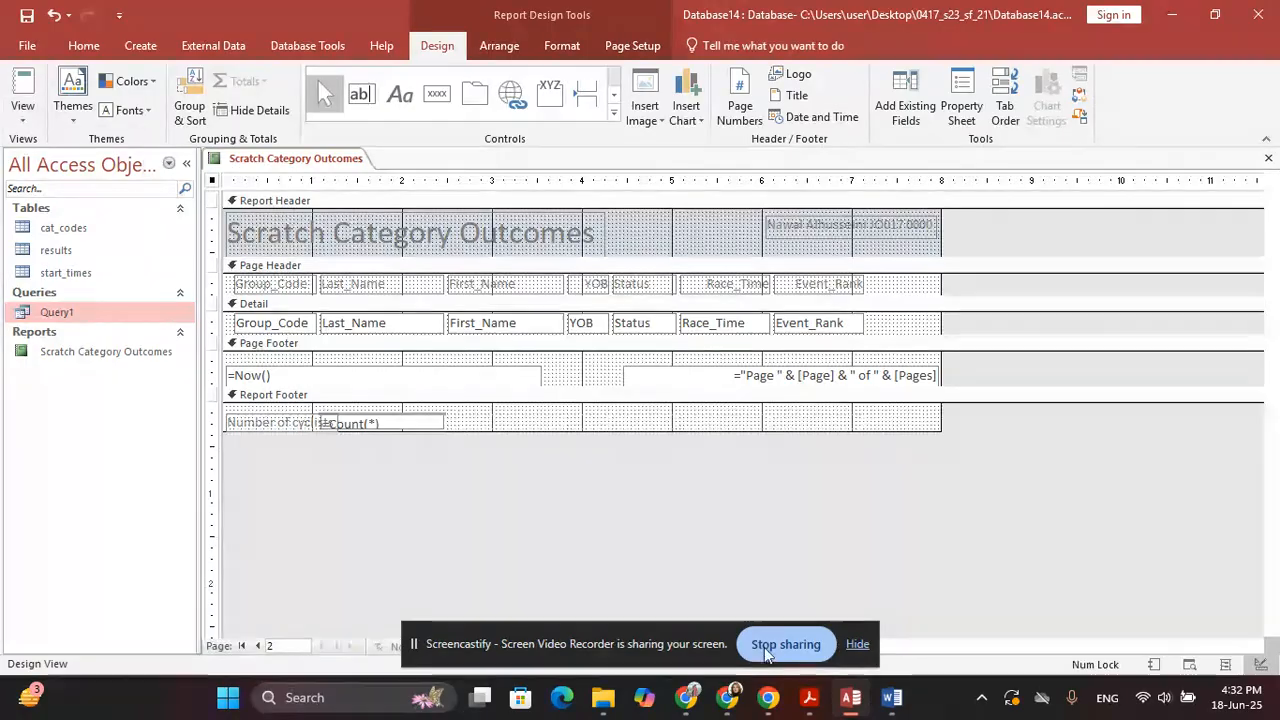
scroll(300, 491, "down", 6)
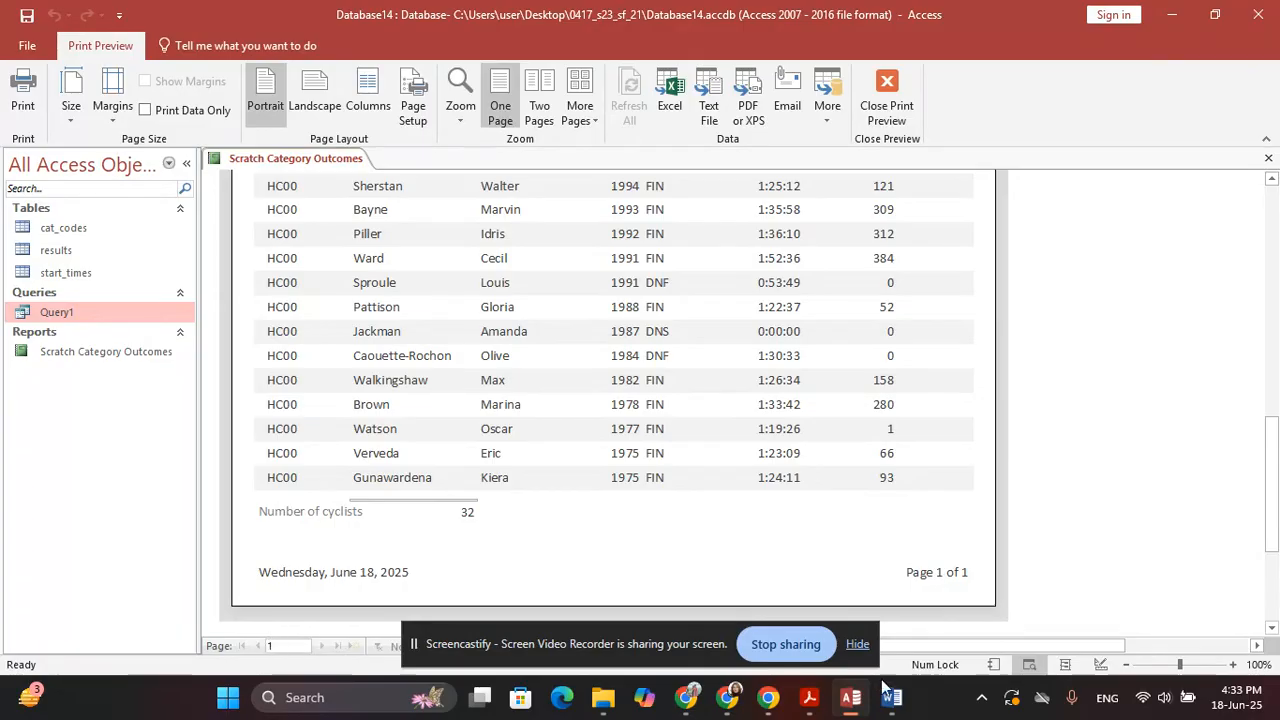
Bring the Acrobat question paper forward to question 20's highlighted name and numbers bullet
left_click(818, 697)
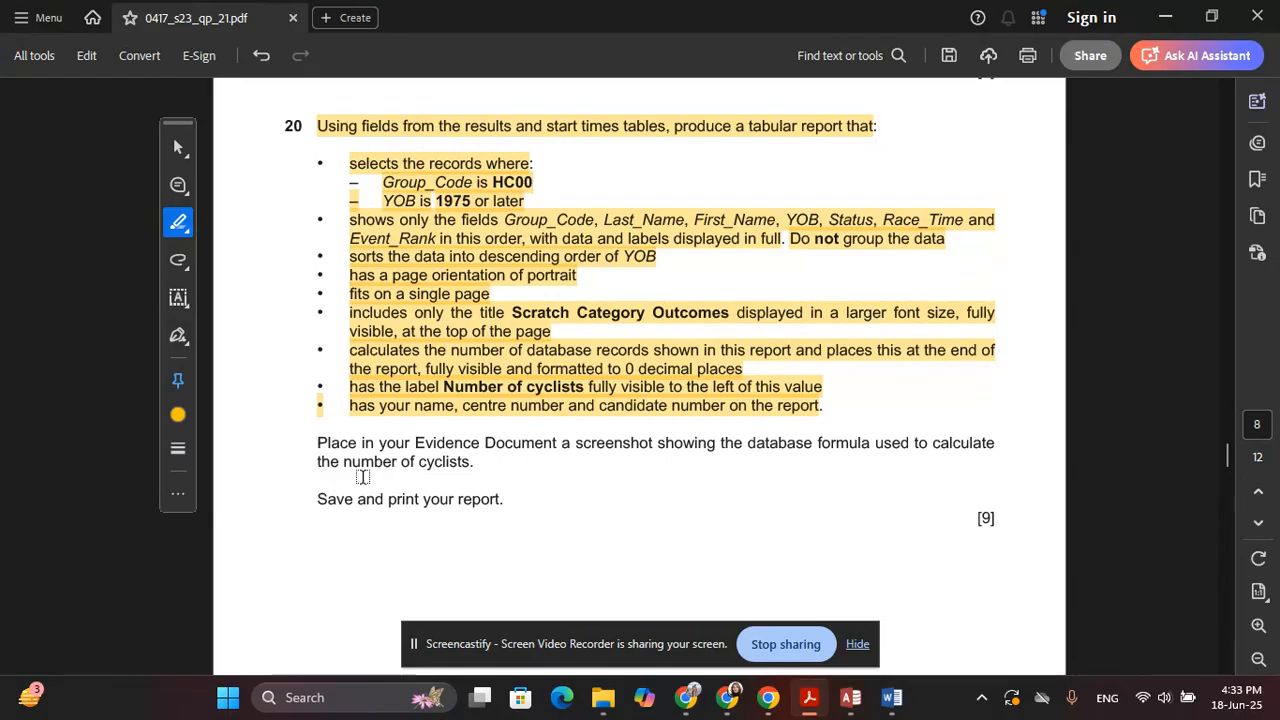
Read to the end of question 20, then return to the Access print preview
scroll(340, 470, "down", 3)
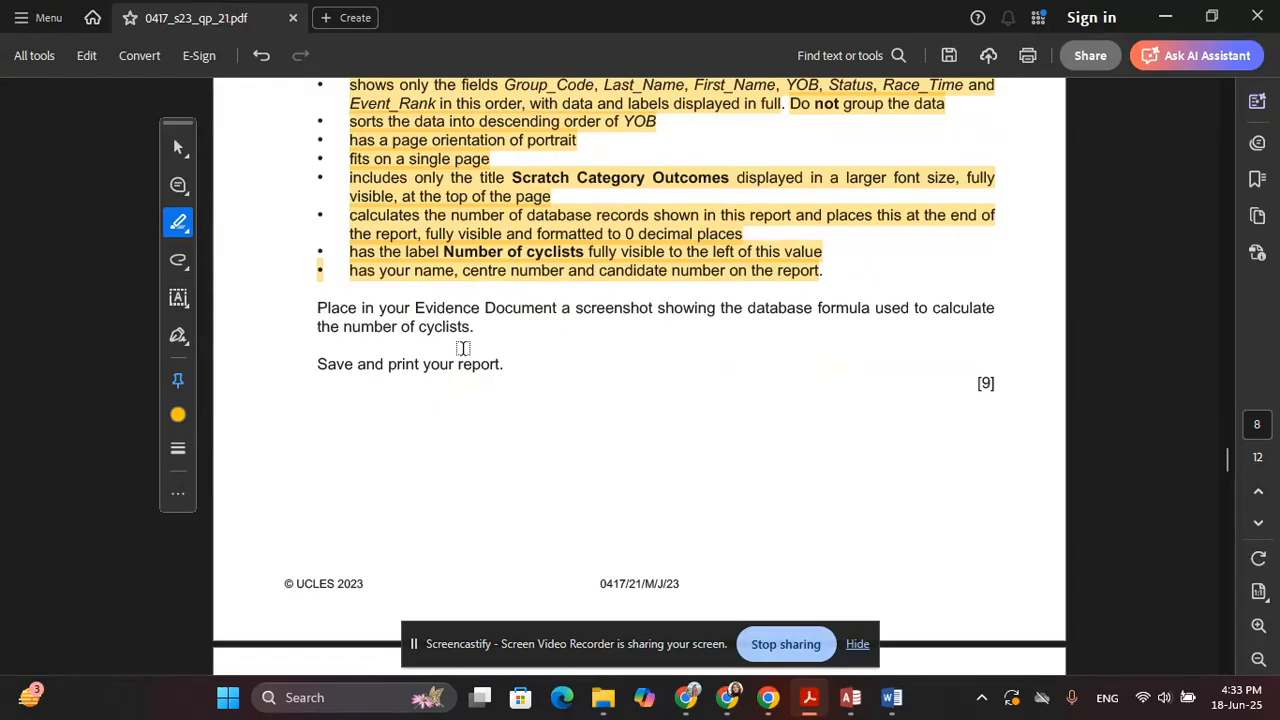
key("alt+Tab")
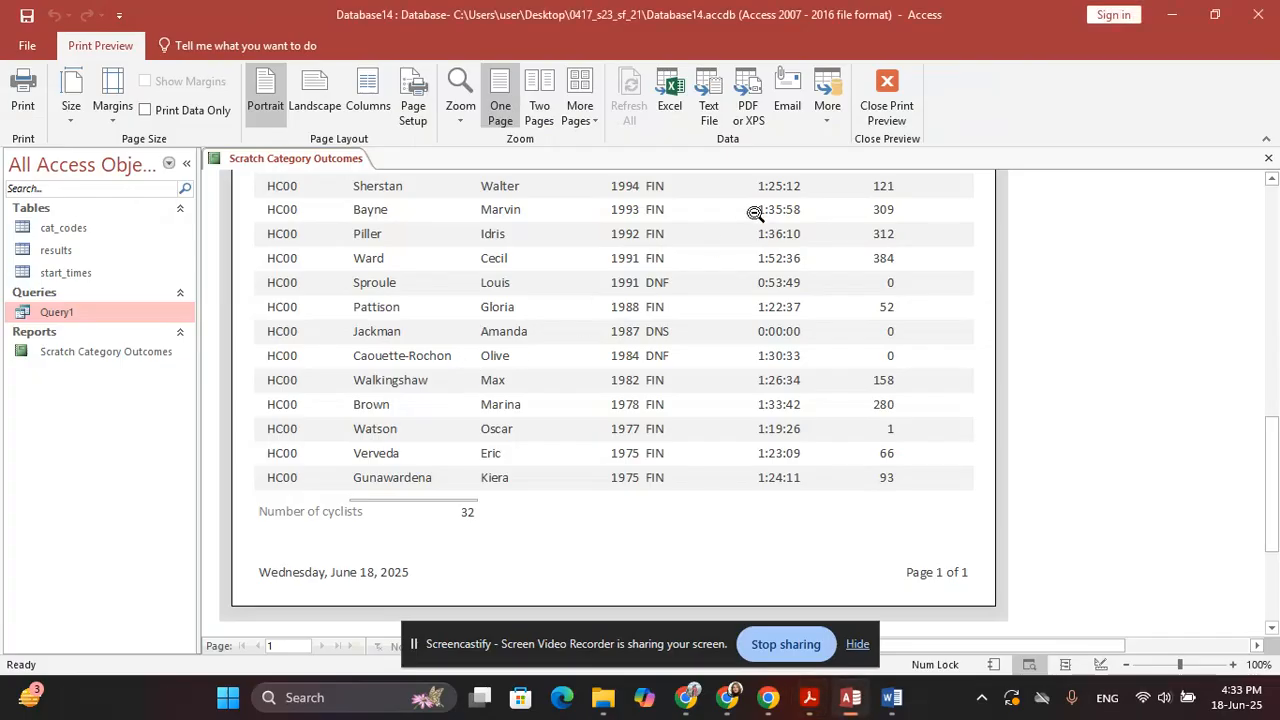
Close print preview back to Design View and select the =Count(*) total box
left_click(887, 98)
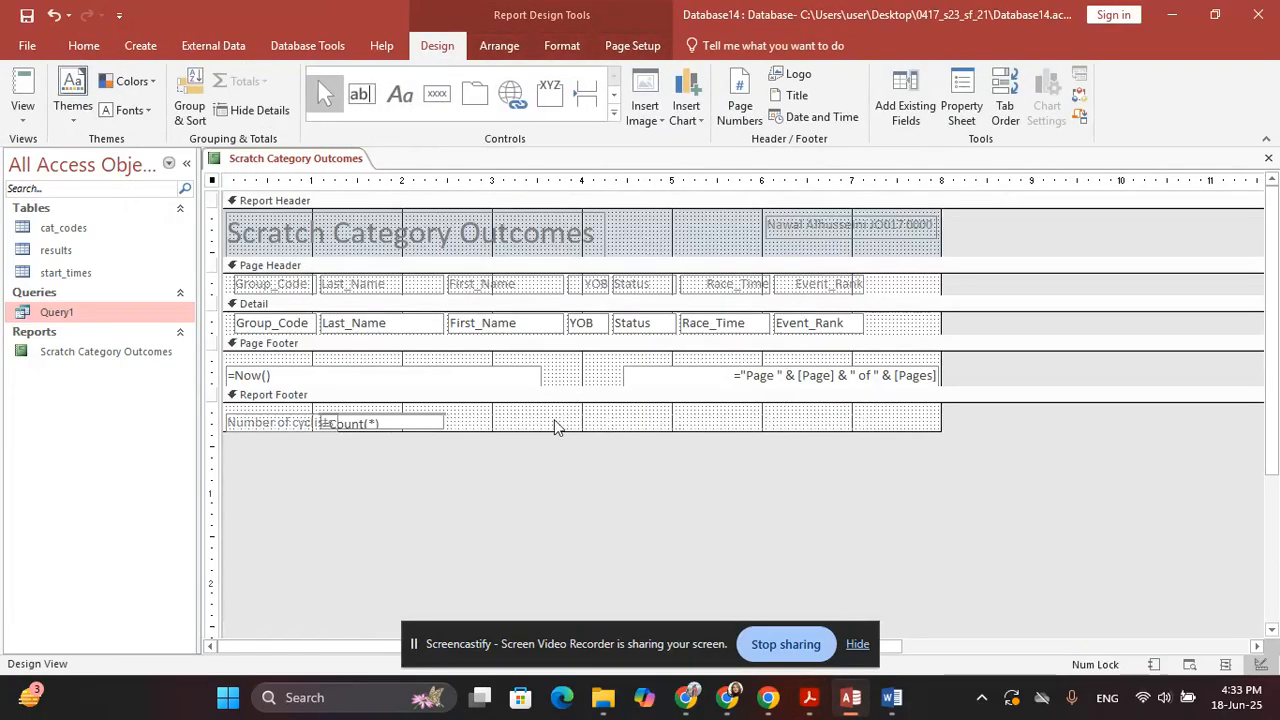
left_click(360, 424)
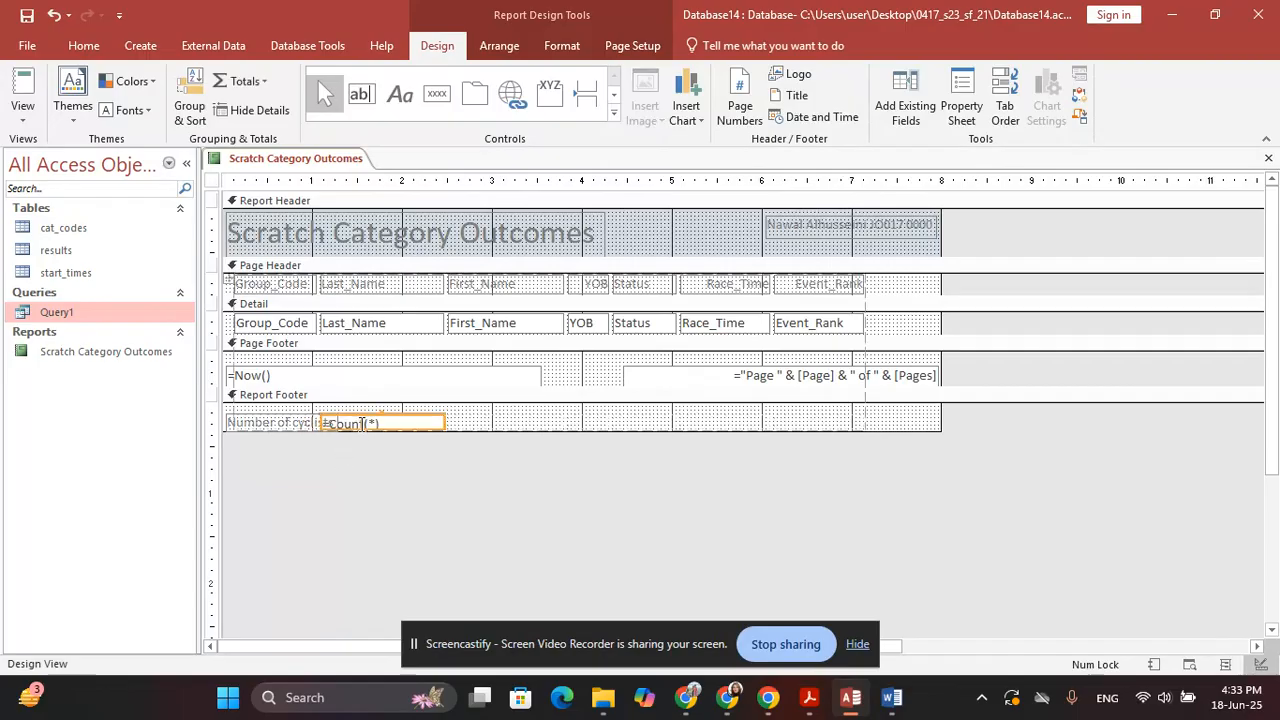
Right-align the =Count(*) cyclist count in the Report Footer
left_click(562, 47)
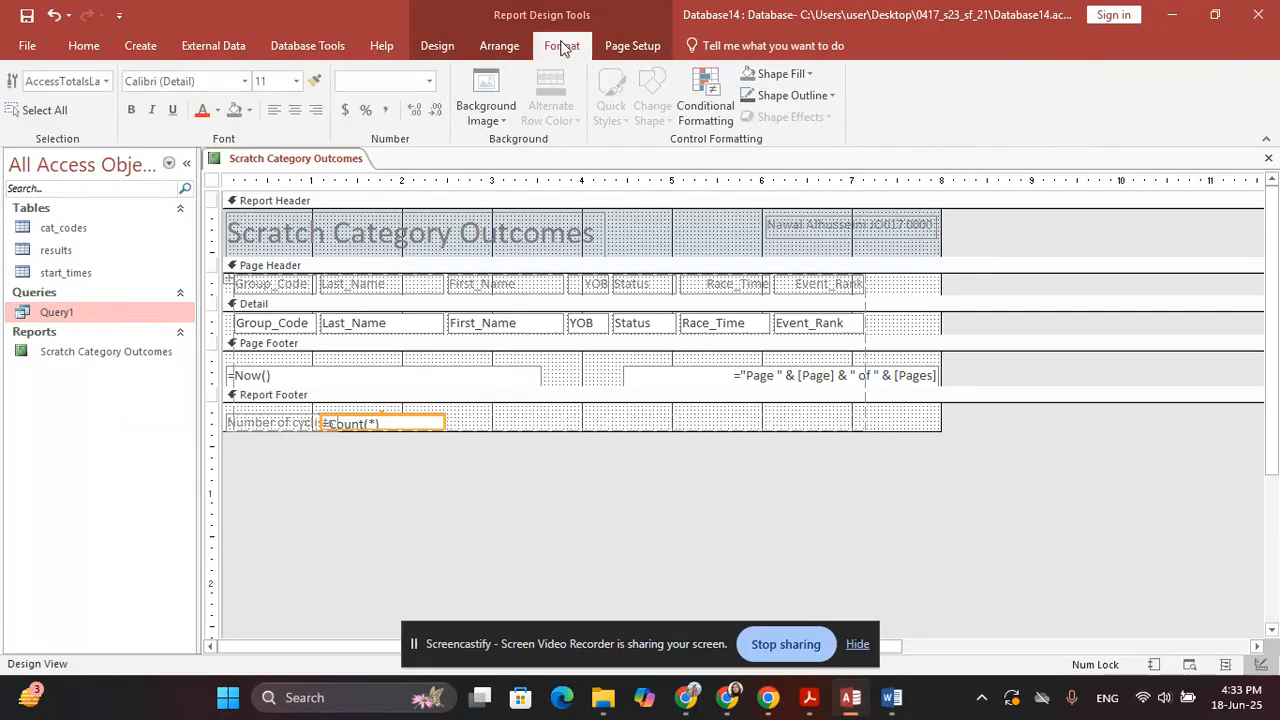
left_click(316, 111)
left_click(347, 462)
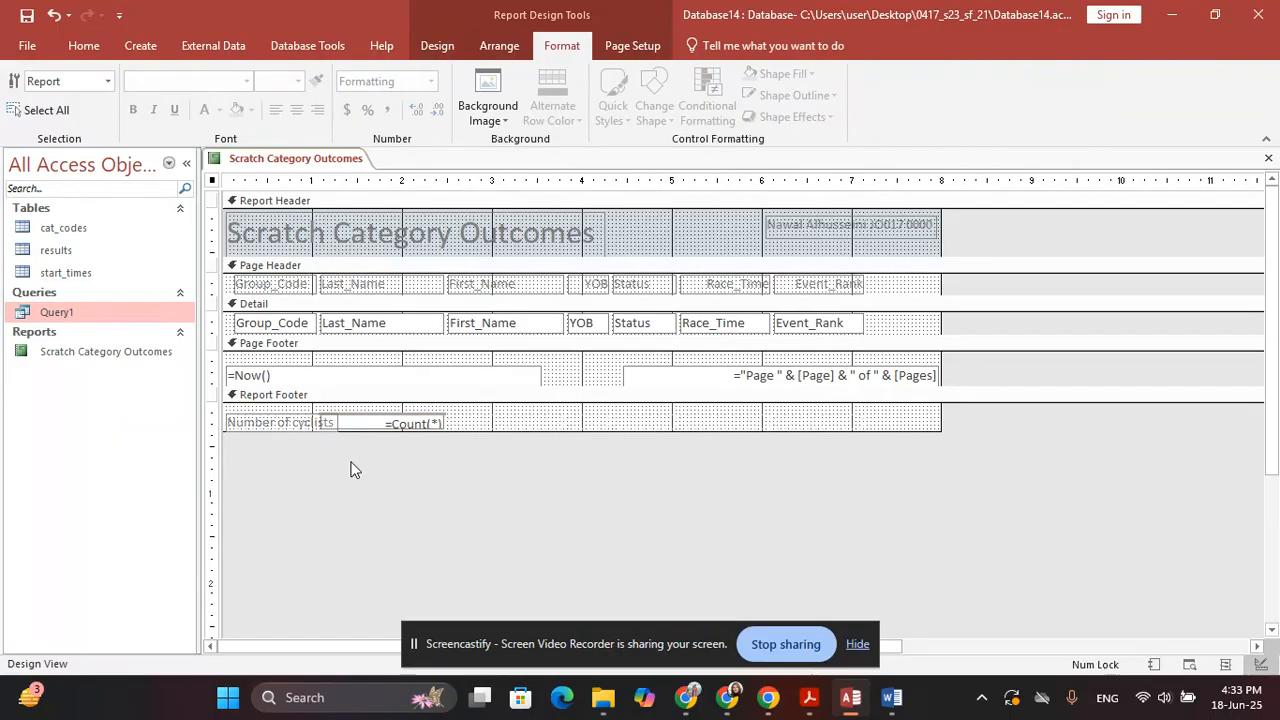
Narrow the count box so 'Number of cyclists' shows fully, then snip the Report Footer
left_click(328, 424)
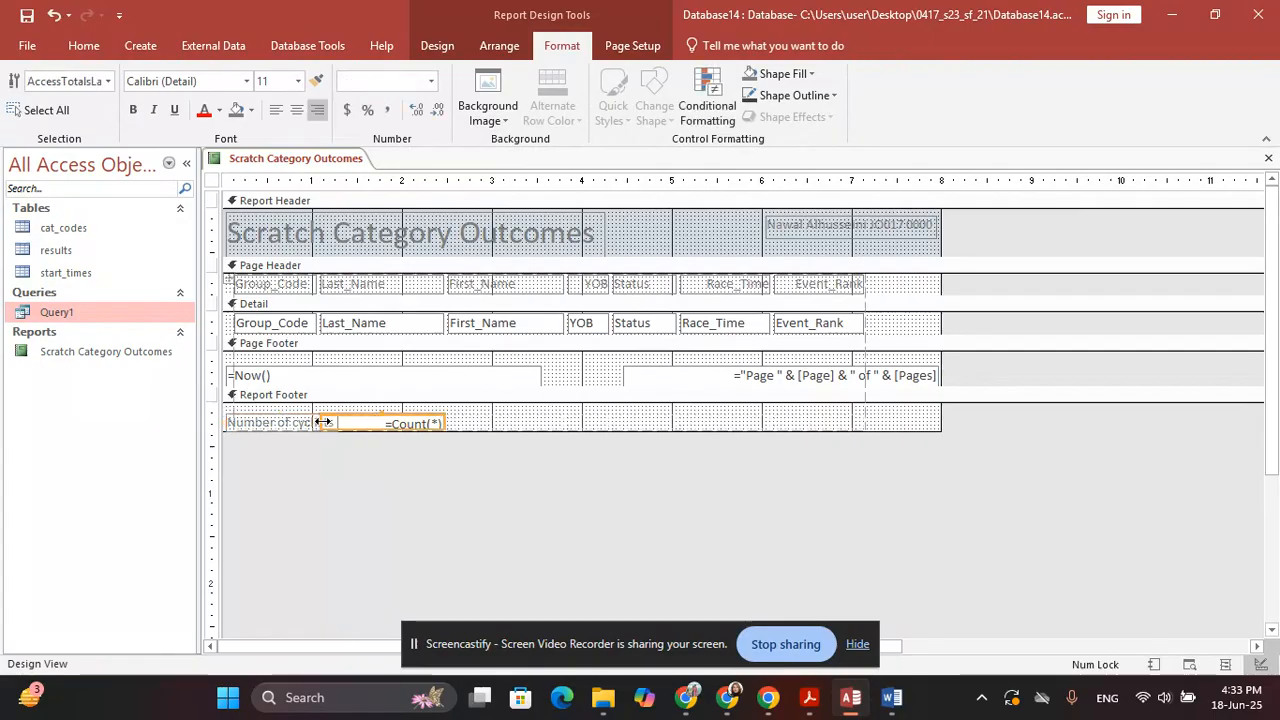
left_click_drag(323, 423, 341, 422)
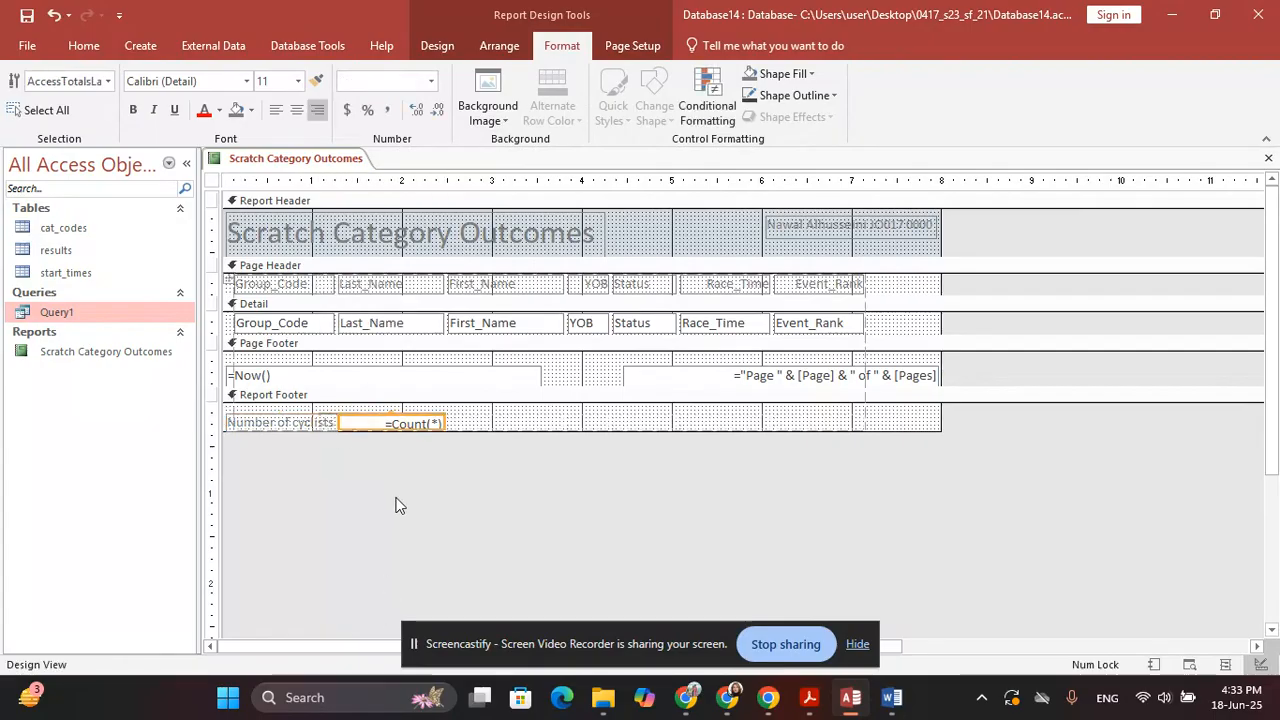
left_click(543, 512)
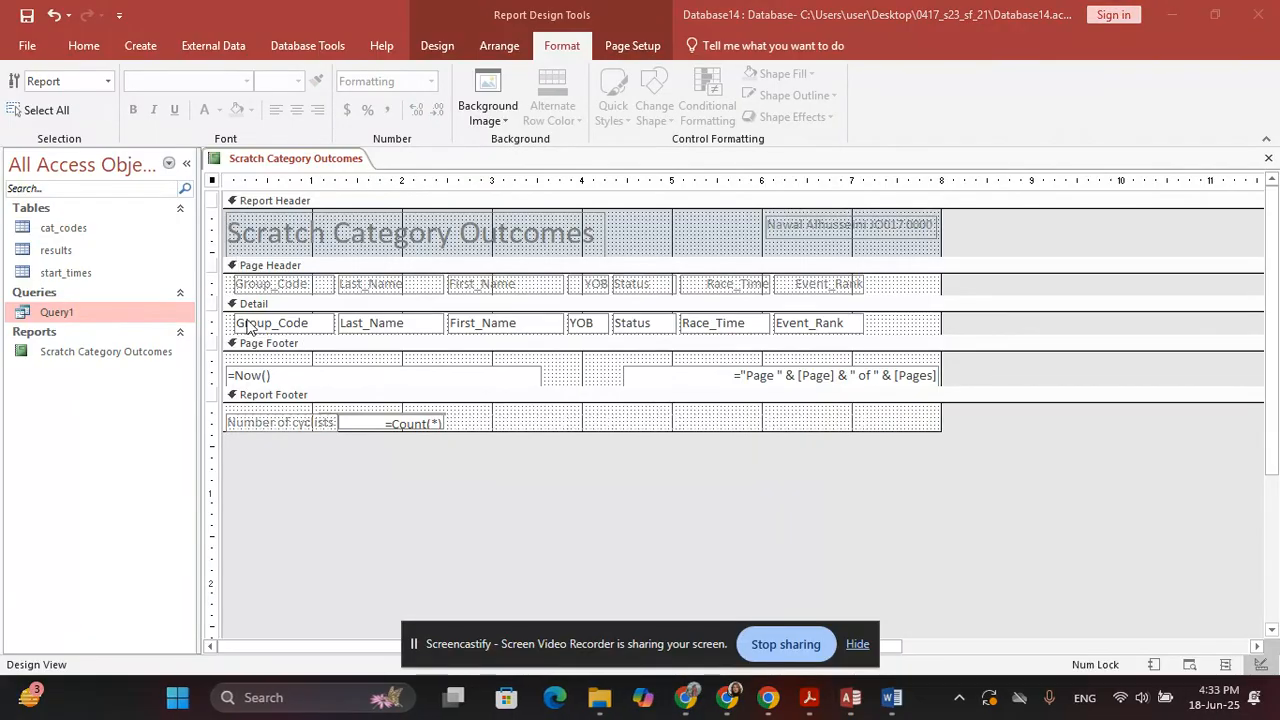
key("super+shift+s")
left_click_drag(222, 385, 580, 434)
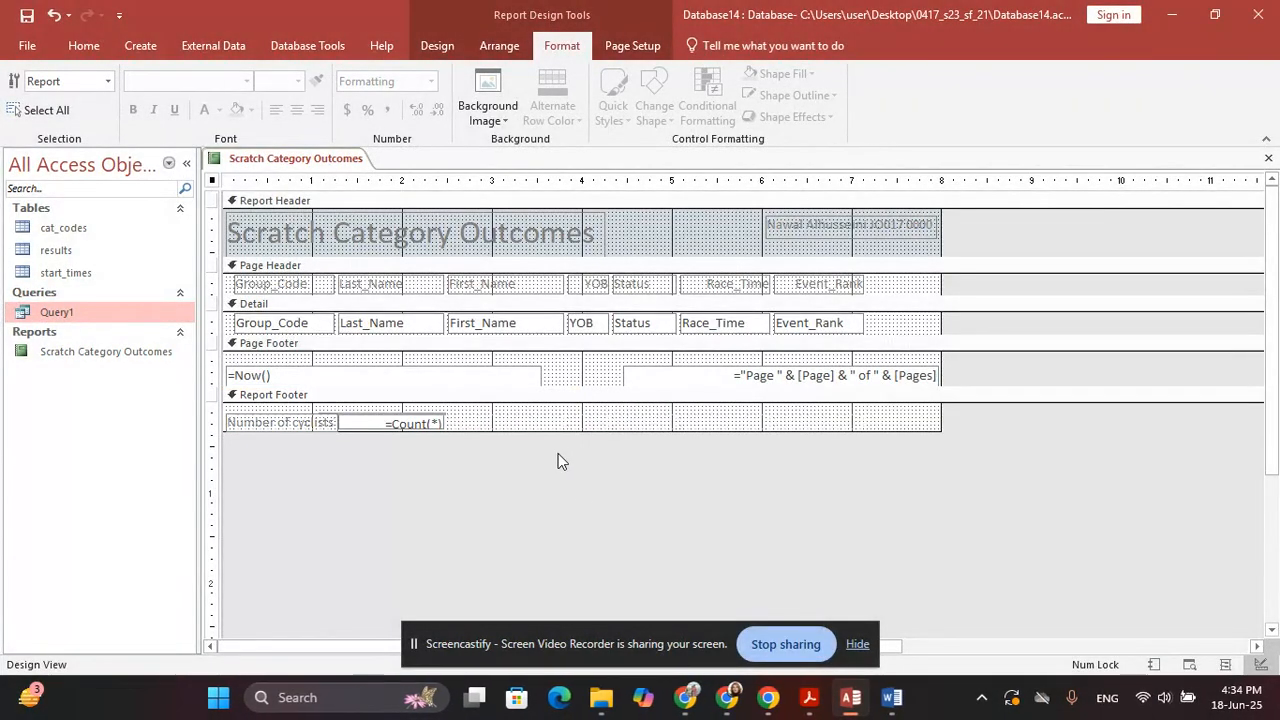
Paste the Report Footer snip under 'Step 20 evidence' in Word, then return to Access
key("alt+Tab")
scroll(364, 468, "down", 1)
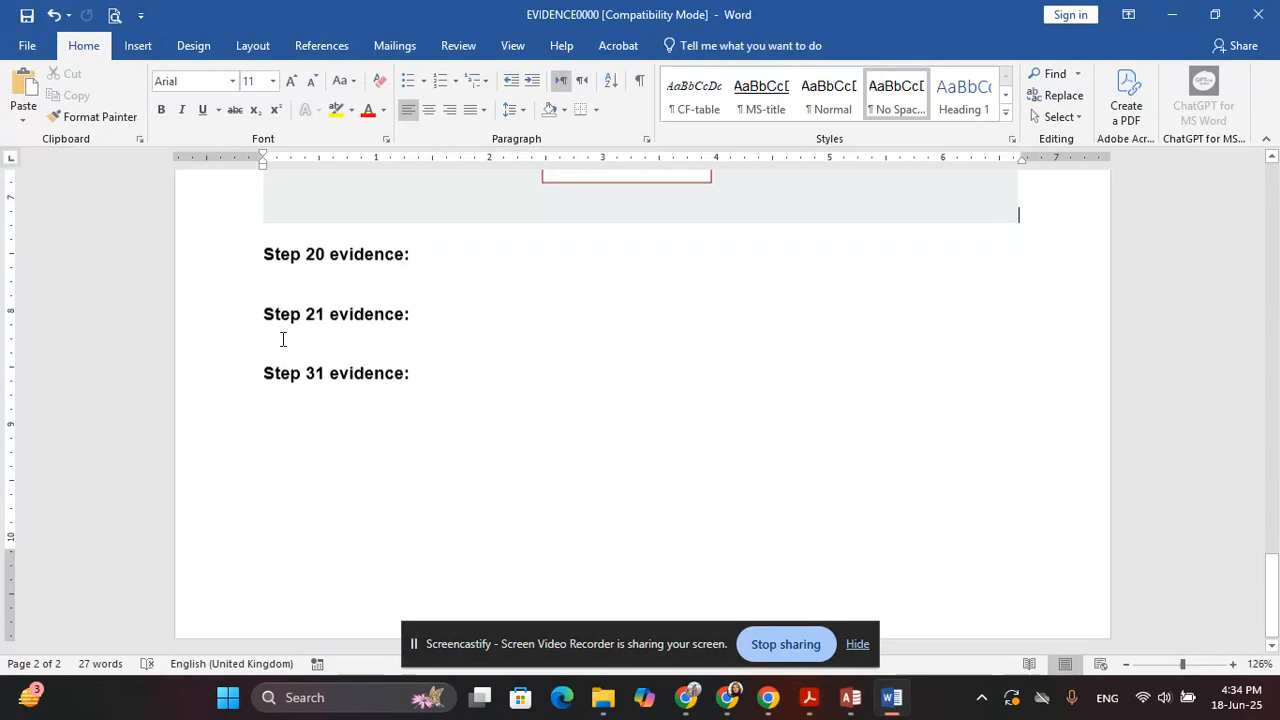
key("ctrl+v")
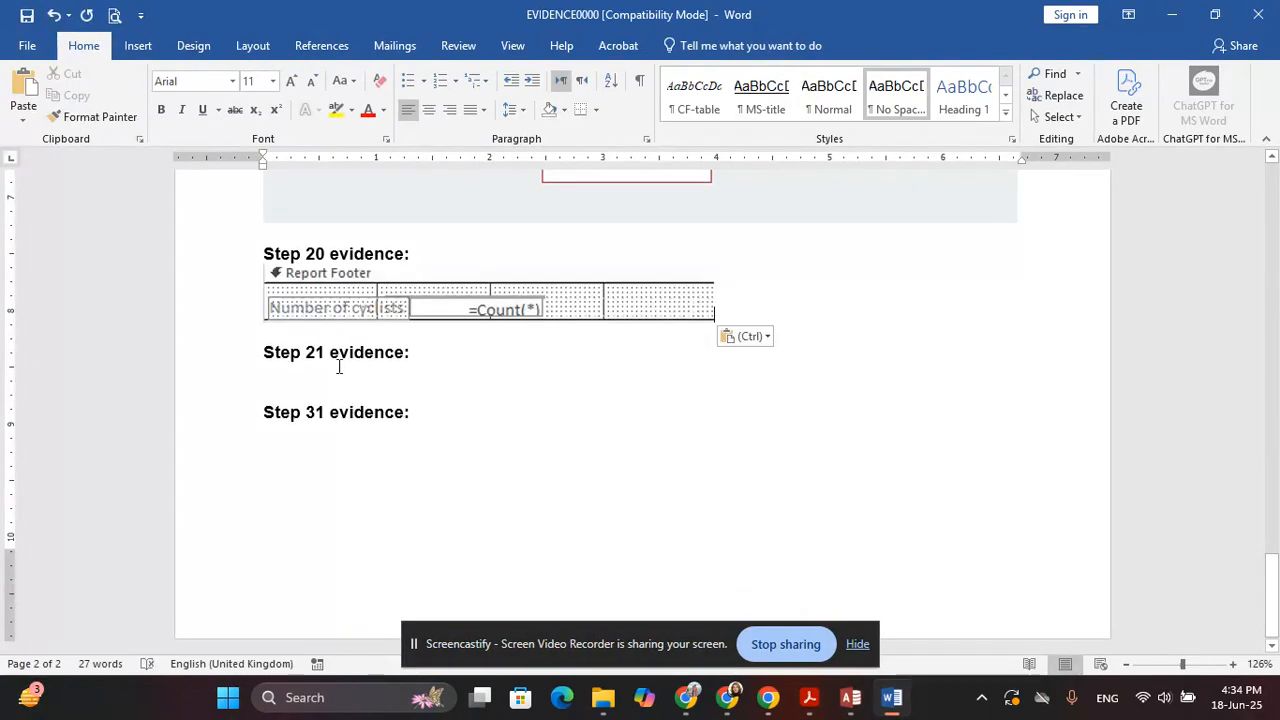
left_click(338, 376)
key("alt+Tab")
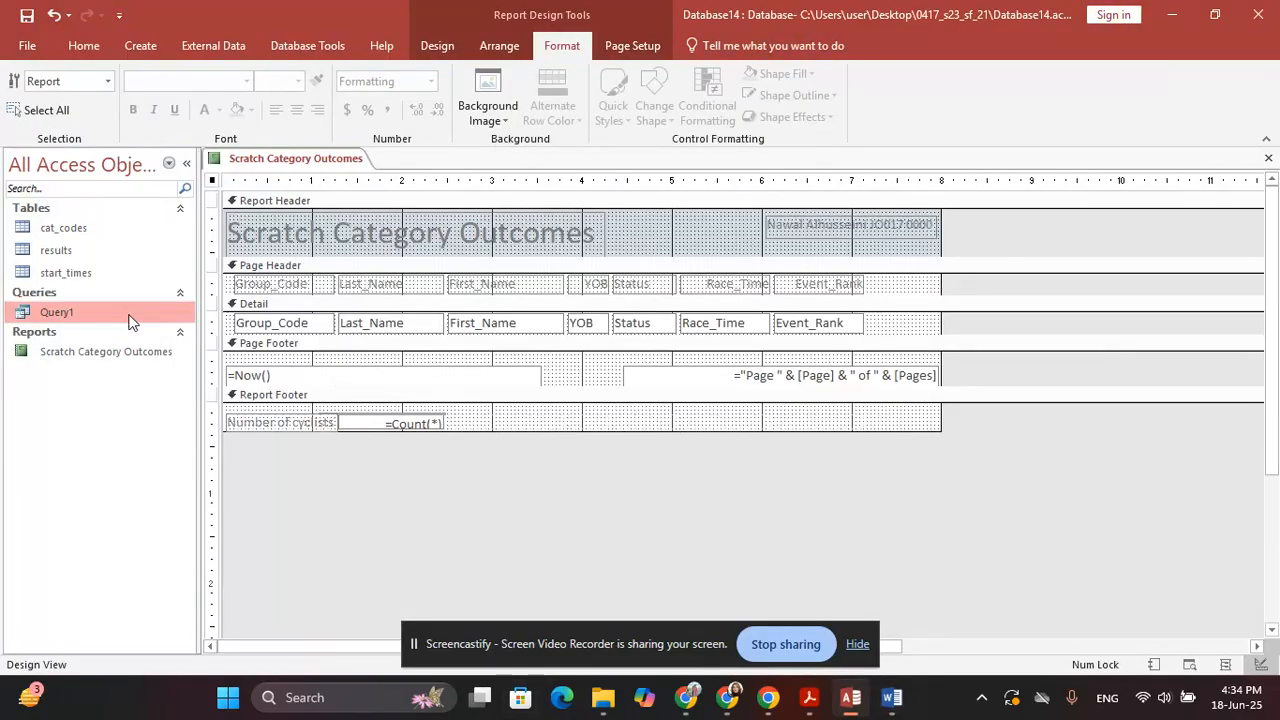
Preview the Scratch Category Outcomes report and scroll through it from the title down to the rows
left_click(80, 44)
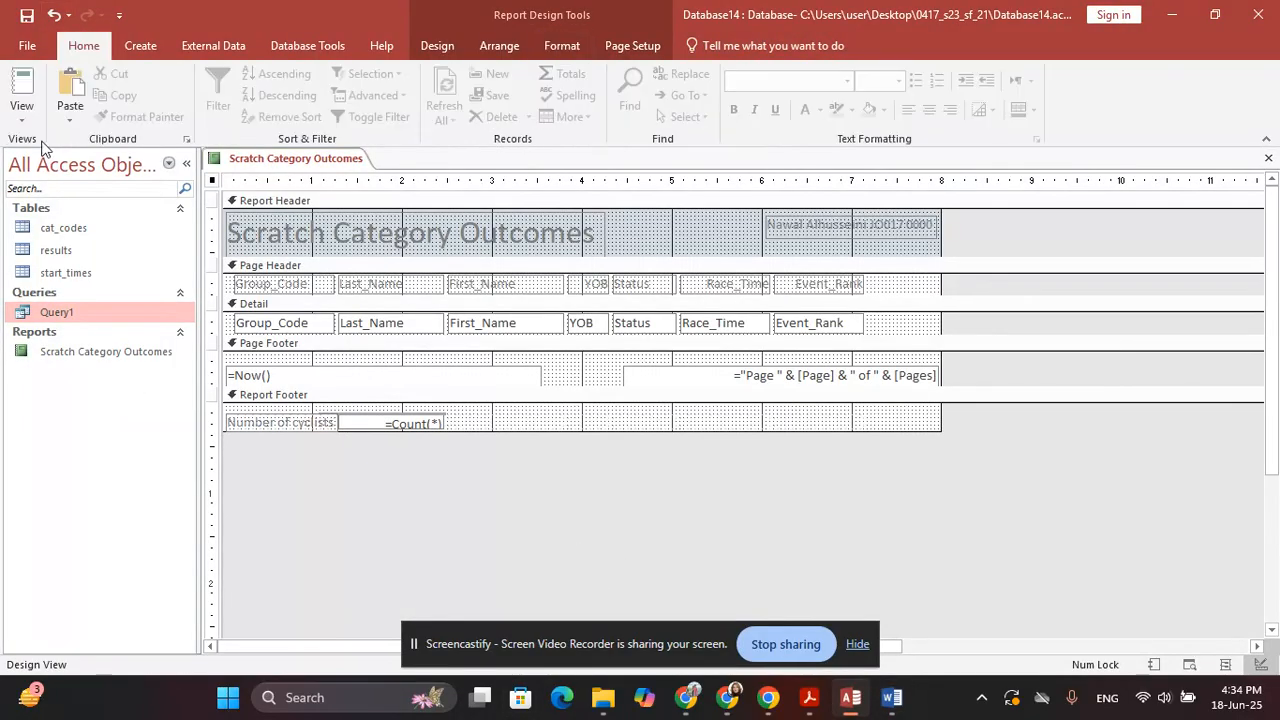
left_click(22, 108)
left_click(80, 188)
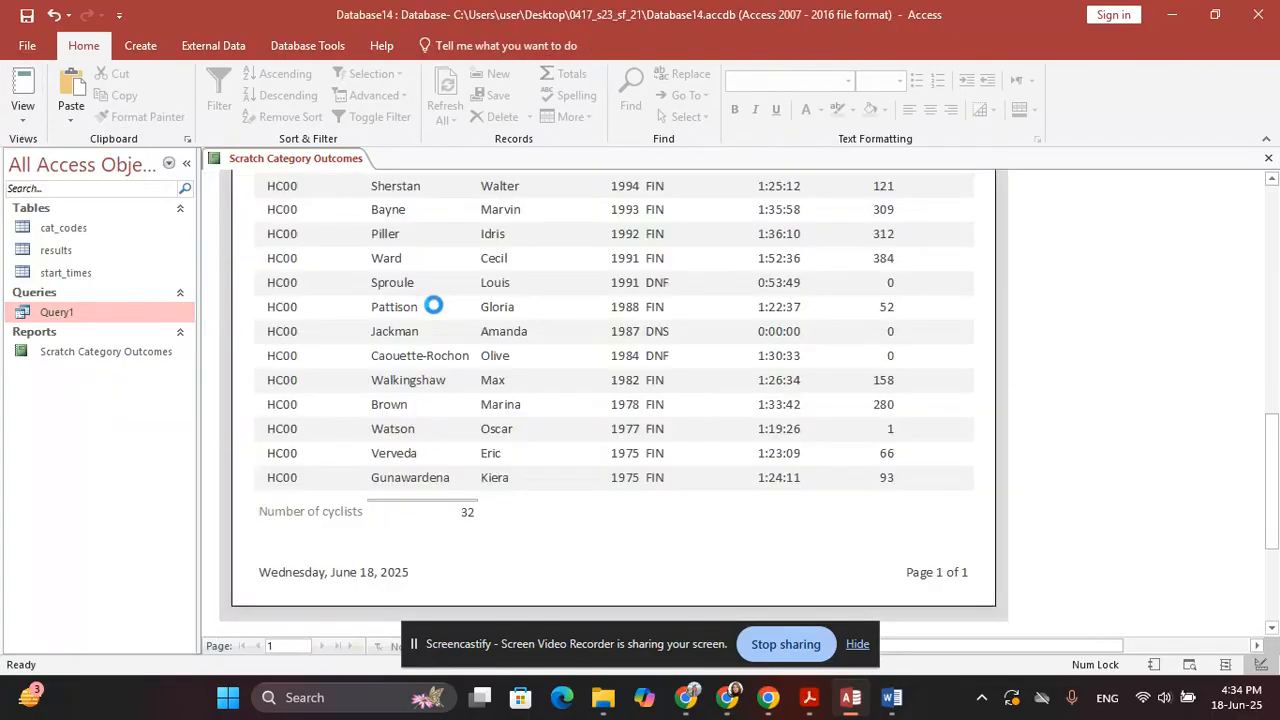
scroll(533, 360, "up", 5)
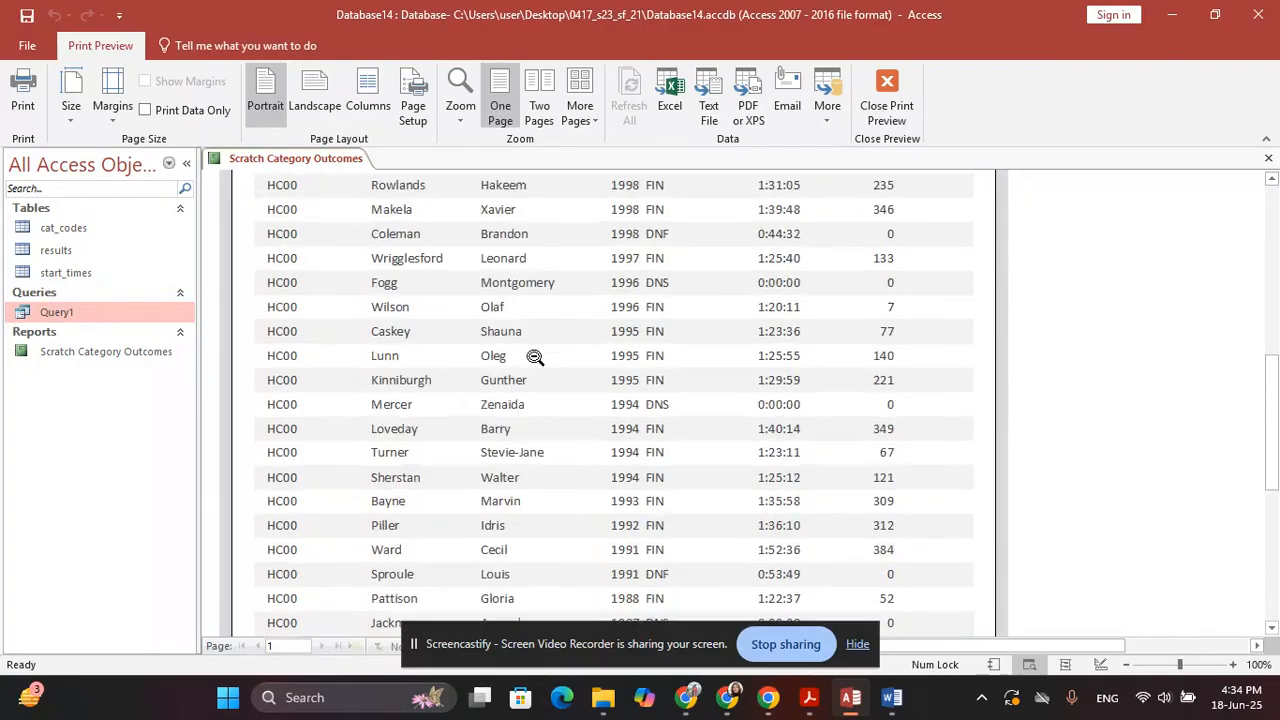
scroll(862, 283, "up", 2)
scroll(1200, 226, "up", 5)
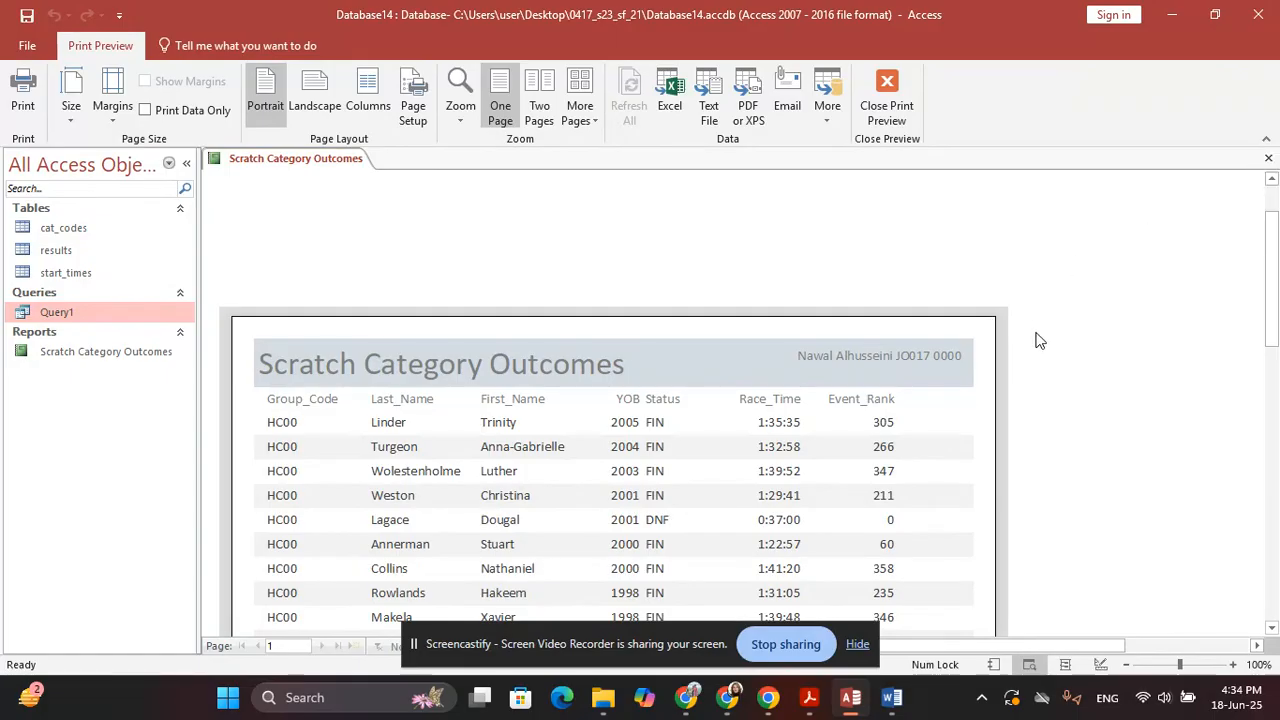
scroll(1043, 333, "down", 5)
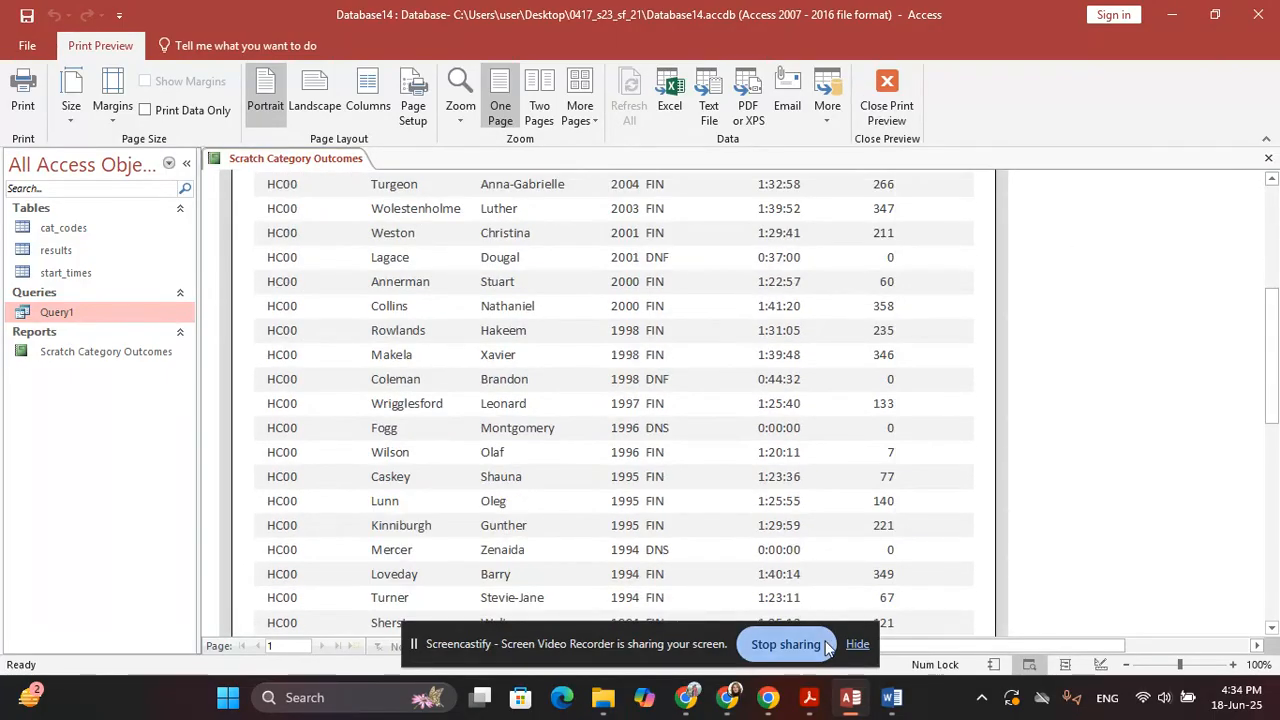
left_click(822, 646)
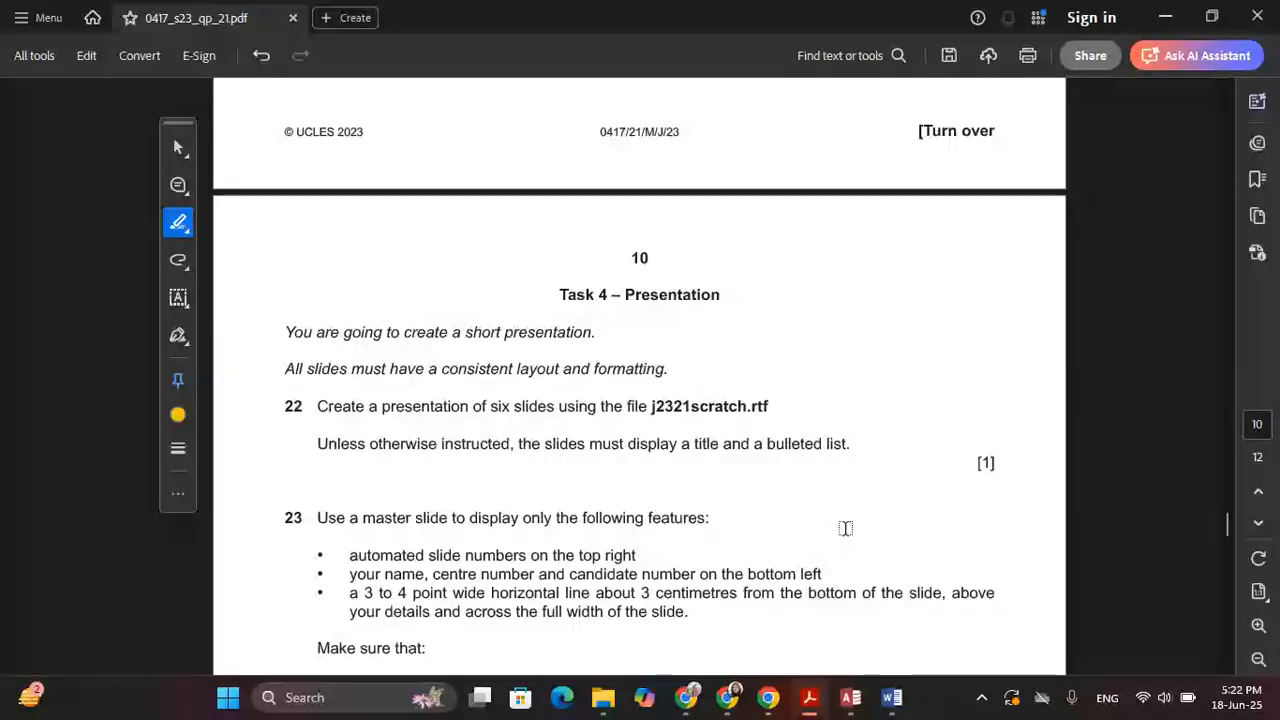
Highlight the opening line of question 21 in the question paper
scroll(840, 524, "up", 12)
scroll(840, 524, "up", 3)
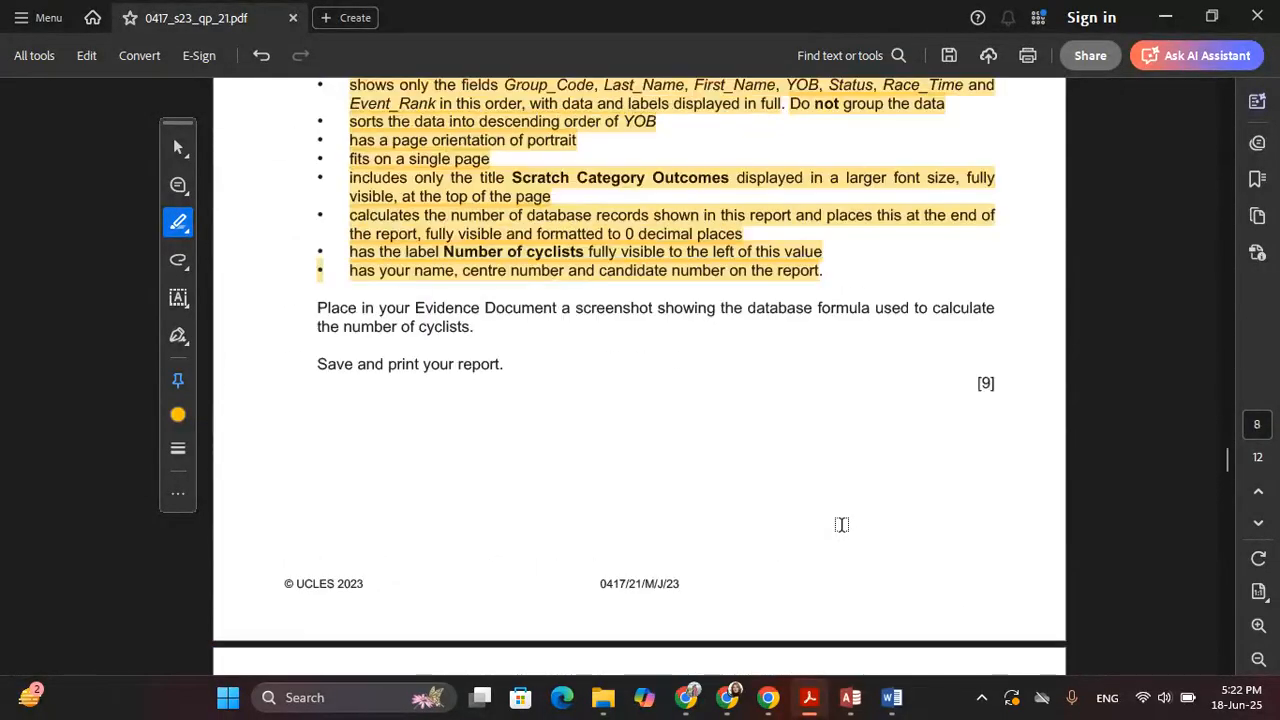
scroll(840, 524, "down", 6)
scroll(836, 525, "down", 1)
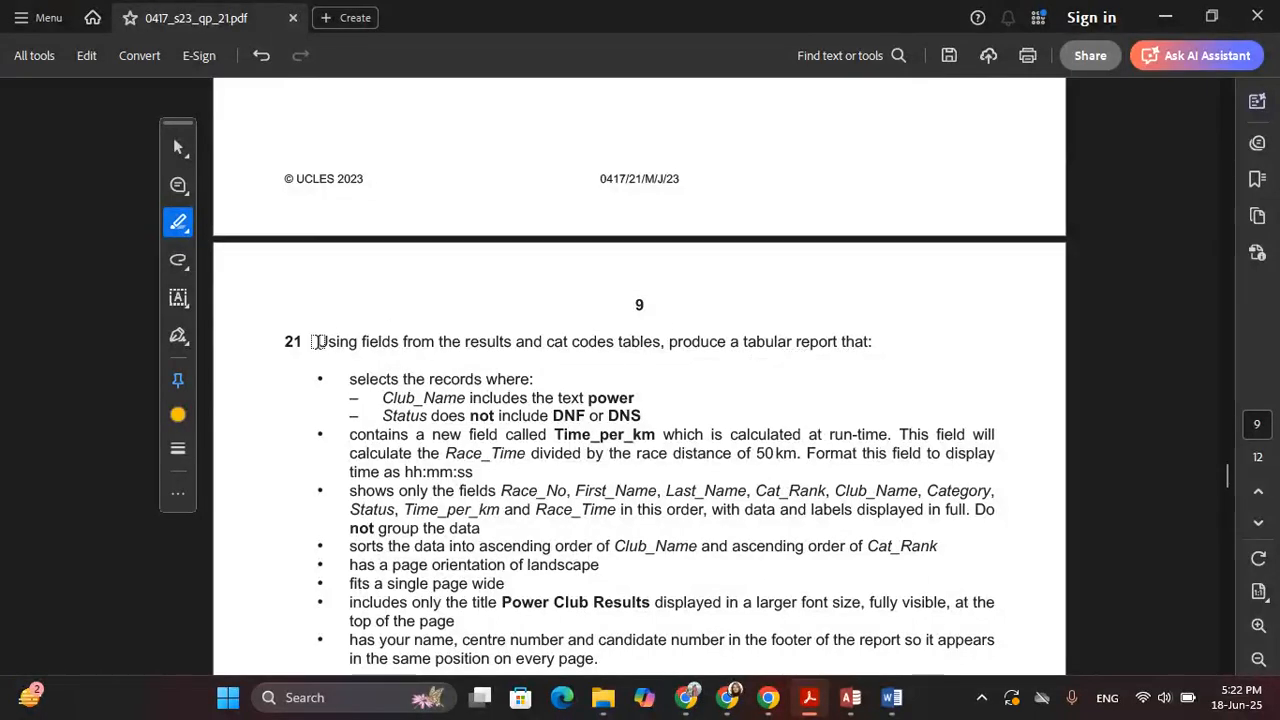
mouse_move(320, 341)
left_mouse_down()
mouse_move(670, 342)
mouse_move(871, 326)
mouse_move(874, 340)
left_mouse_up()
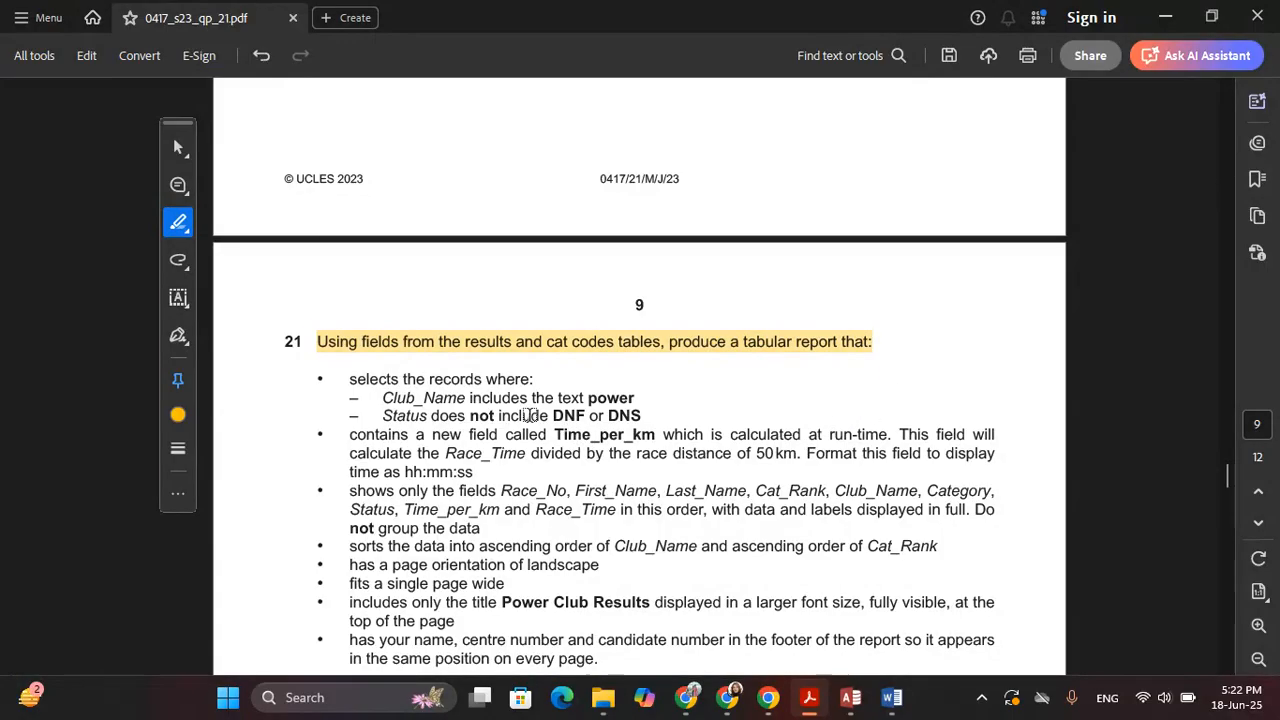
Highlight question 21's list of report fields, then switch back to the Access database
scroll(510, 416, "down", 1)
scroll(510, 418, "down", 1)
scroll(440, 400, "down", 1)
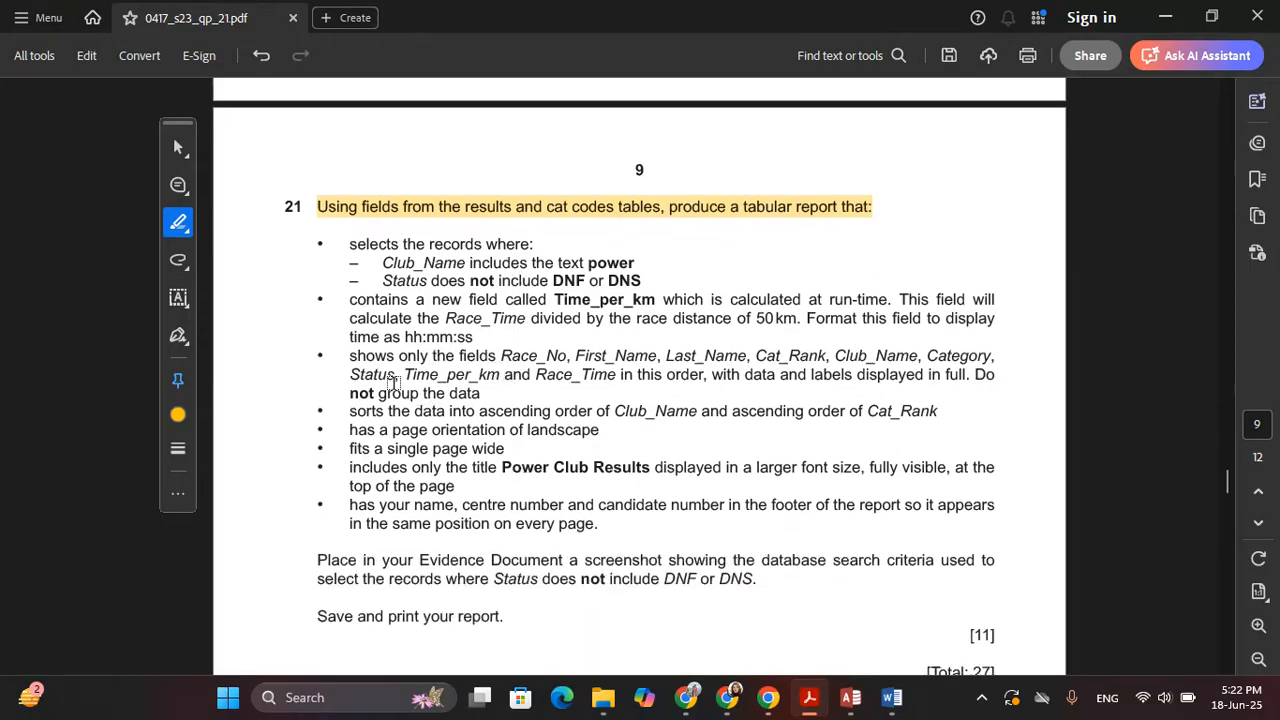
mouse_move(352, 357)
left_mouse_down()
mouse_move(497, 358)
mouse_move(483, 366)
mouse_move(488, 395)
left_mouse_up()
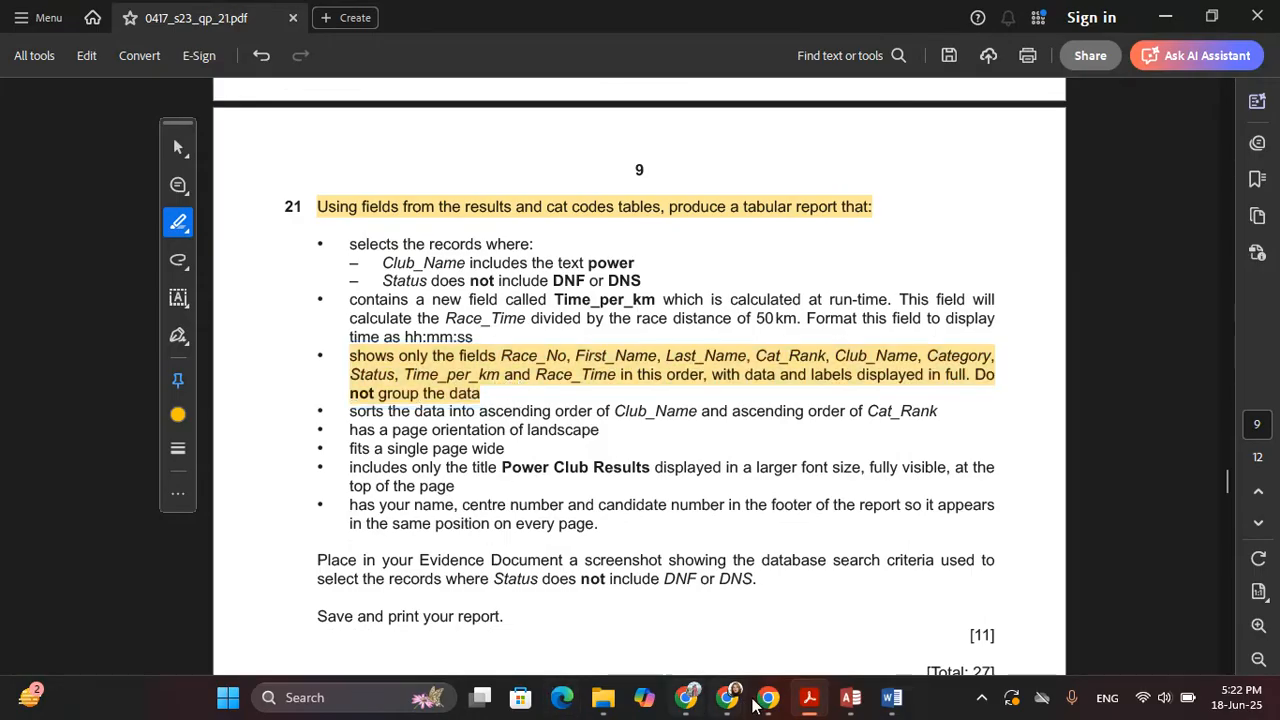
left_click(850, 697)
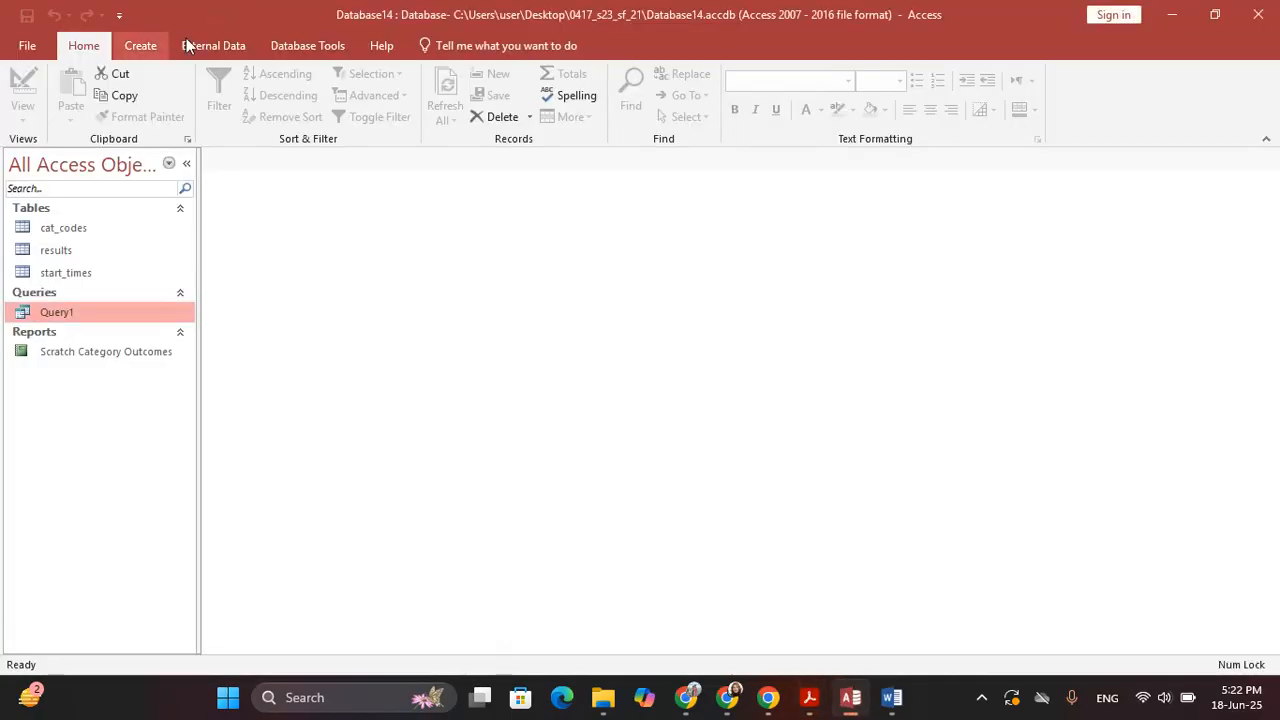
Start a new design-view query with the cat_codes and results tables, enlarging results to show all fields
left_click(140, 45)
left_click(278, 105)
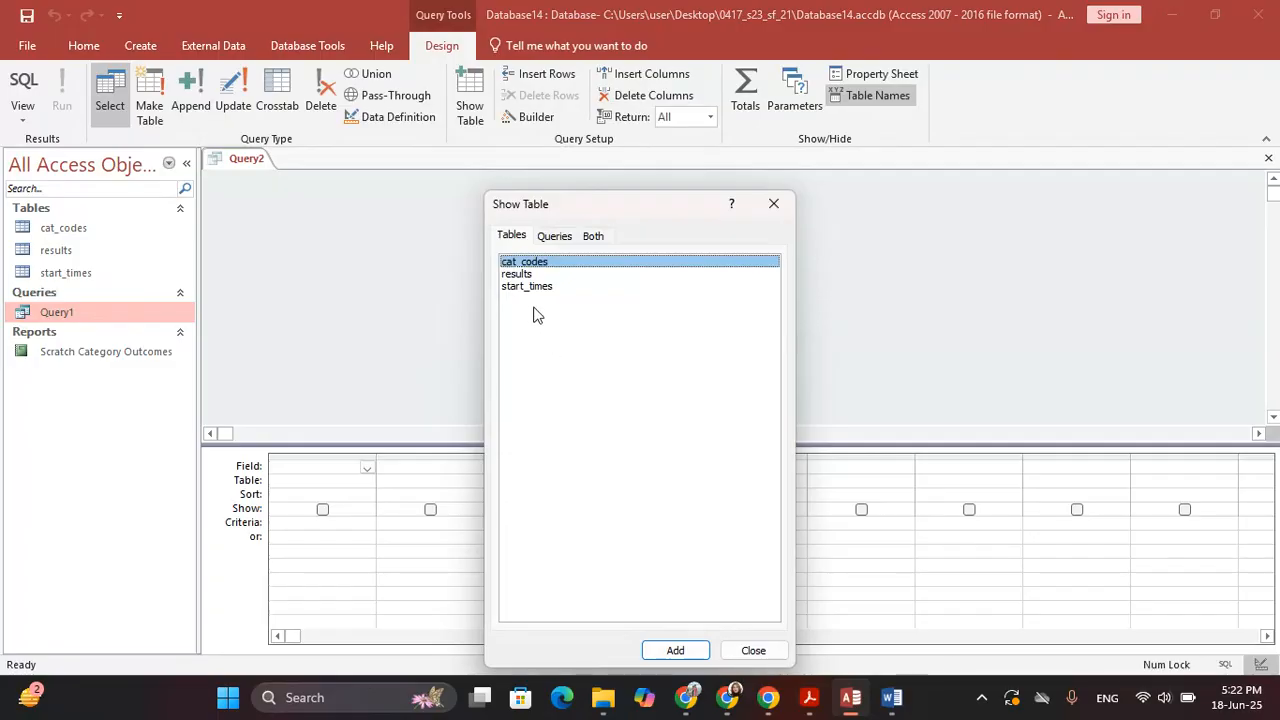
key("alt+Tab")
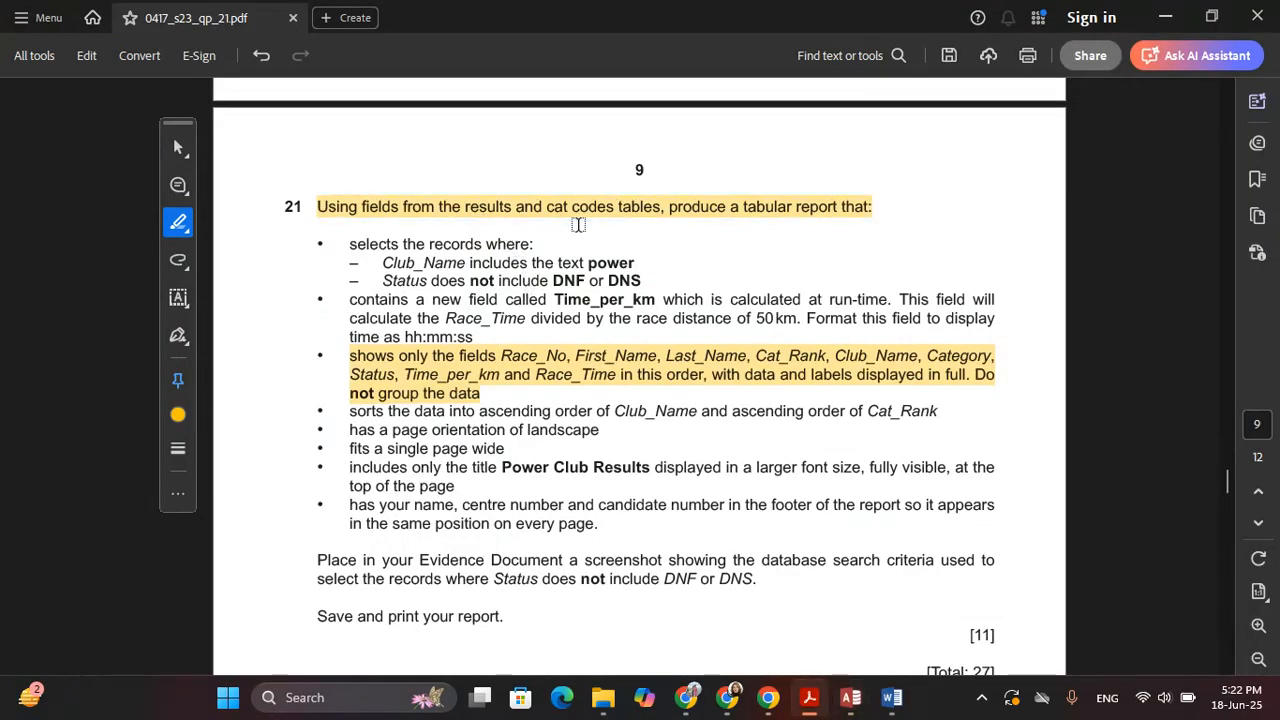
key("alt+Tab")
double_click(525, 262)
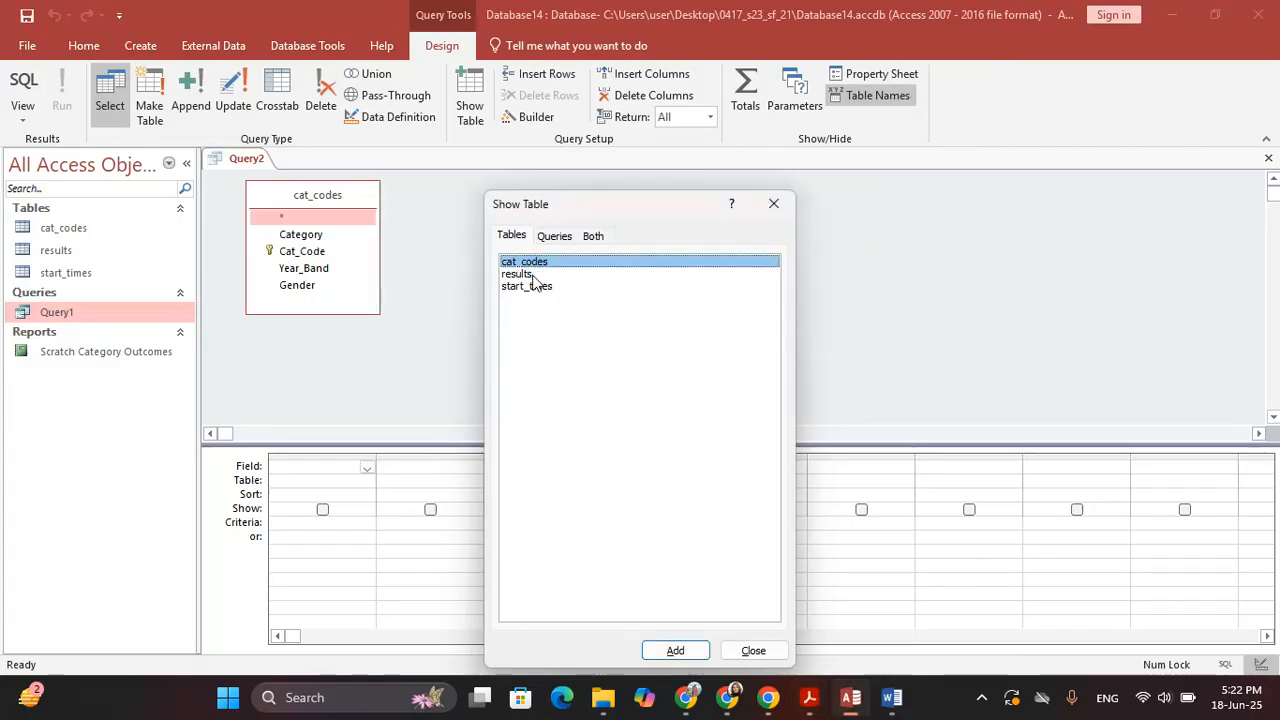
double_click(518, 274)
left_click(773, 205)
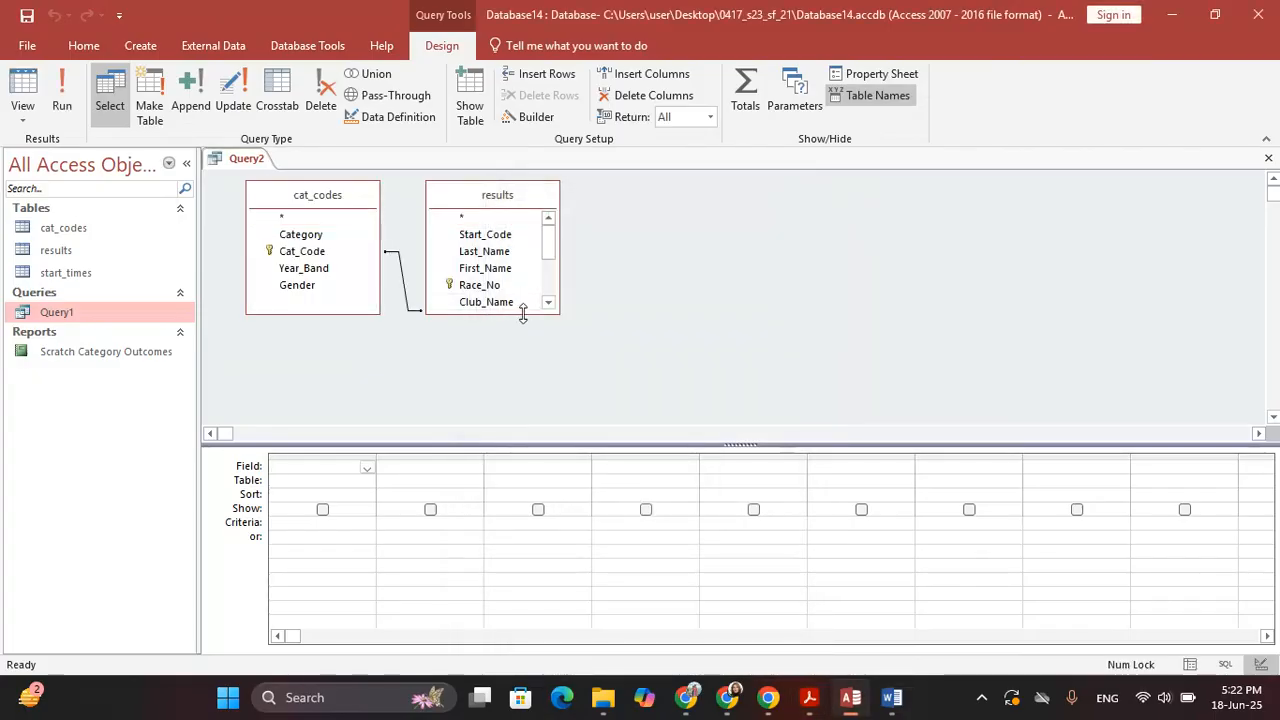
left_click_drag(520, 314, 522, 418)
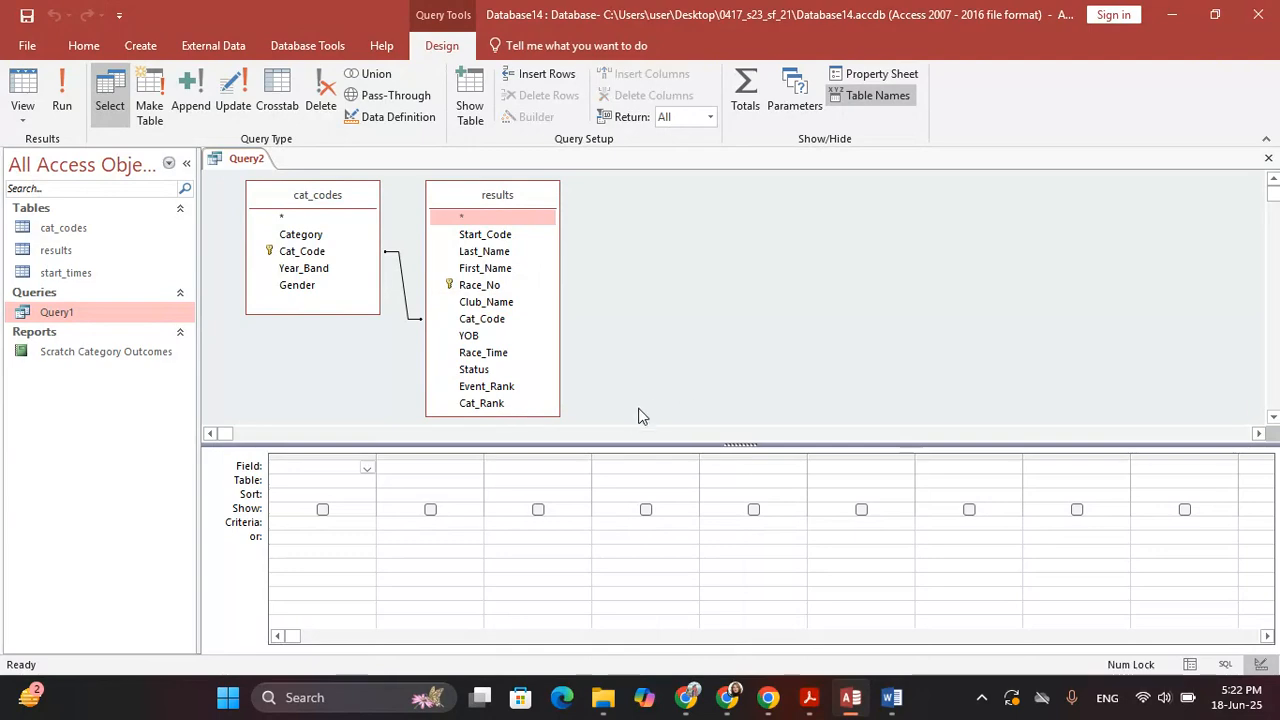
Add Race_No, First_Name and Last_Name as query columns, checking the exam paper's field list
key("alt+Tab")
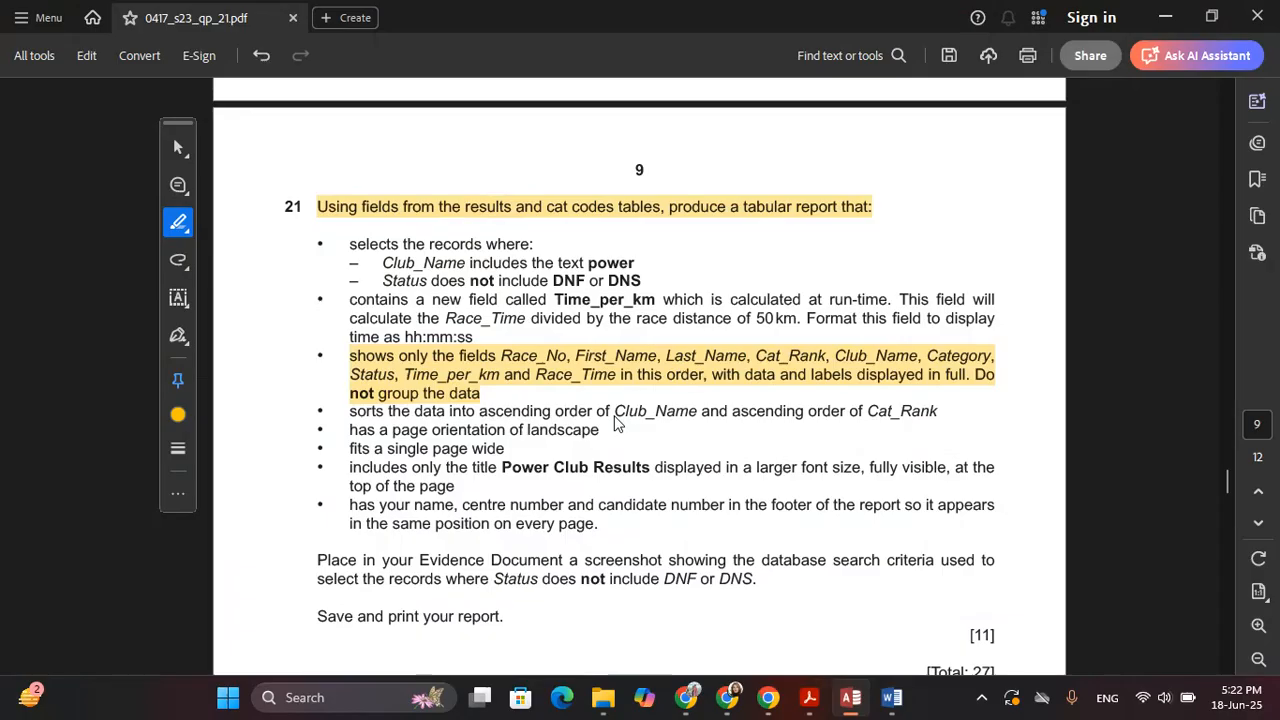
left_click(610, 366)
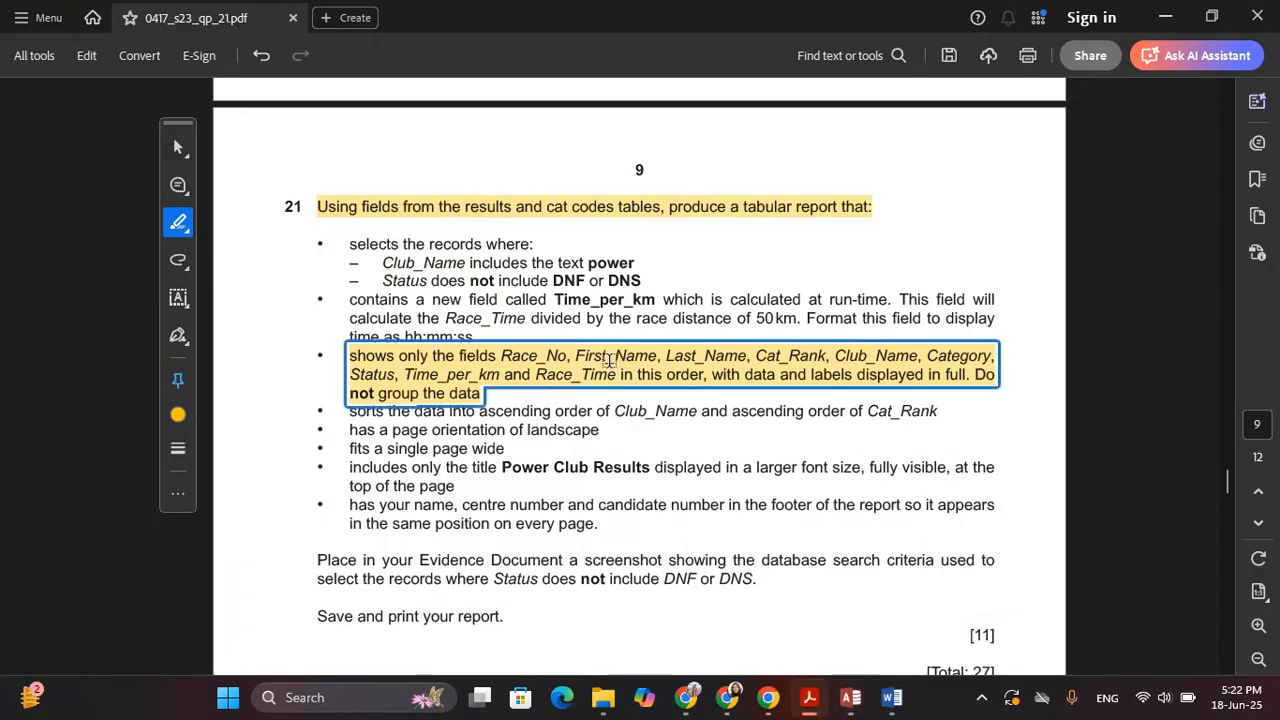
key("alt+Tab")
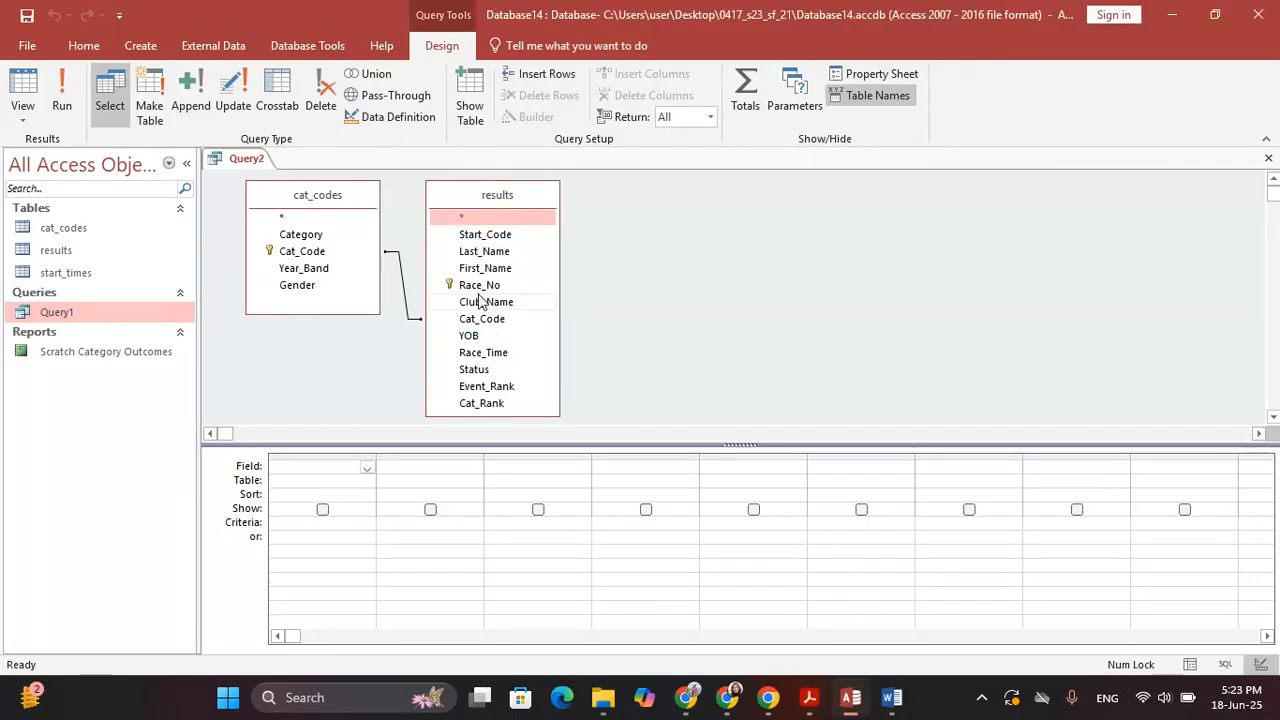
double_click(490, 287)
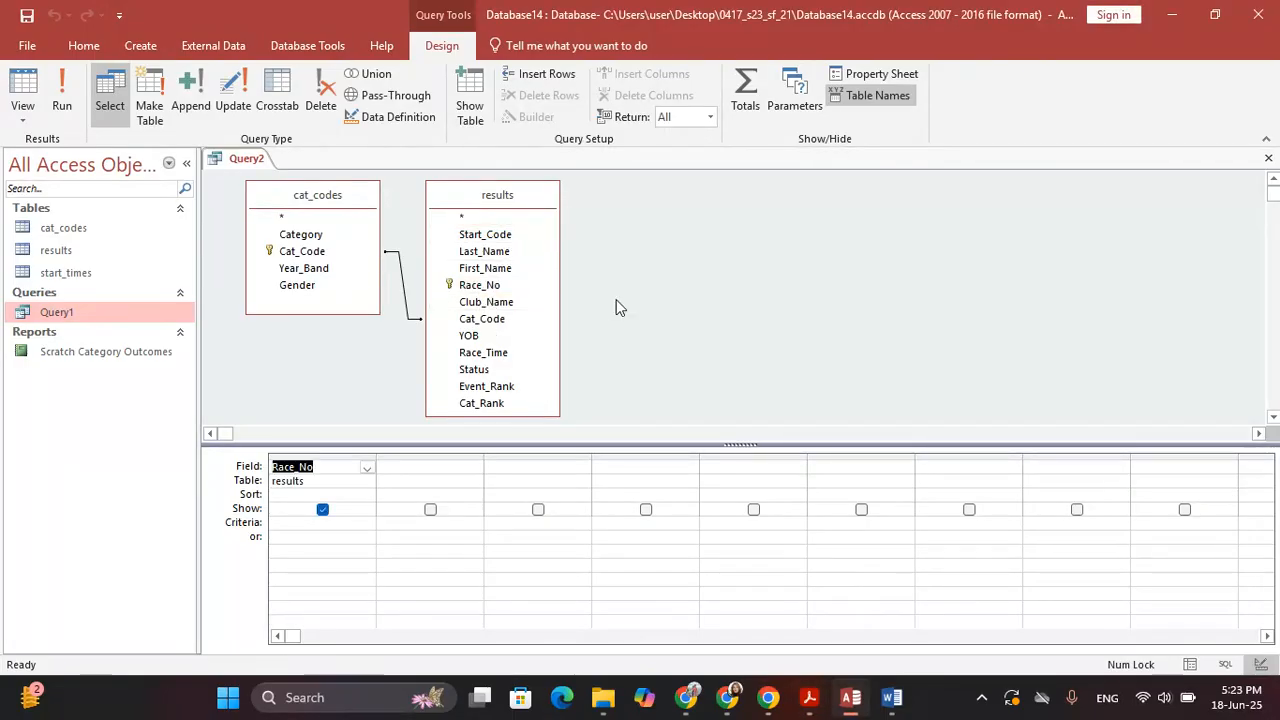
key("alt+Tab")
left_click(641, 369)
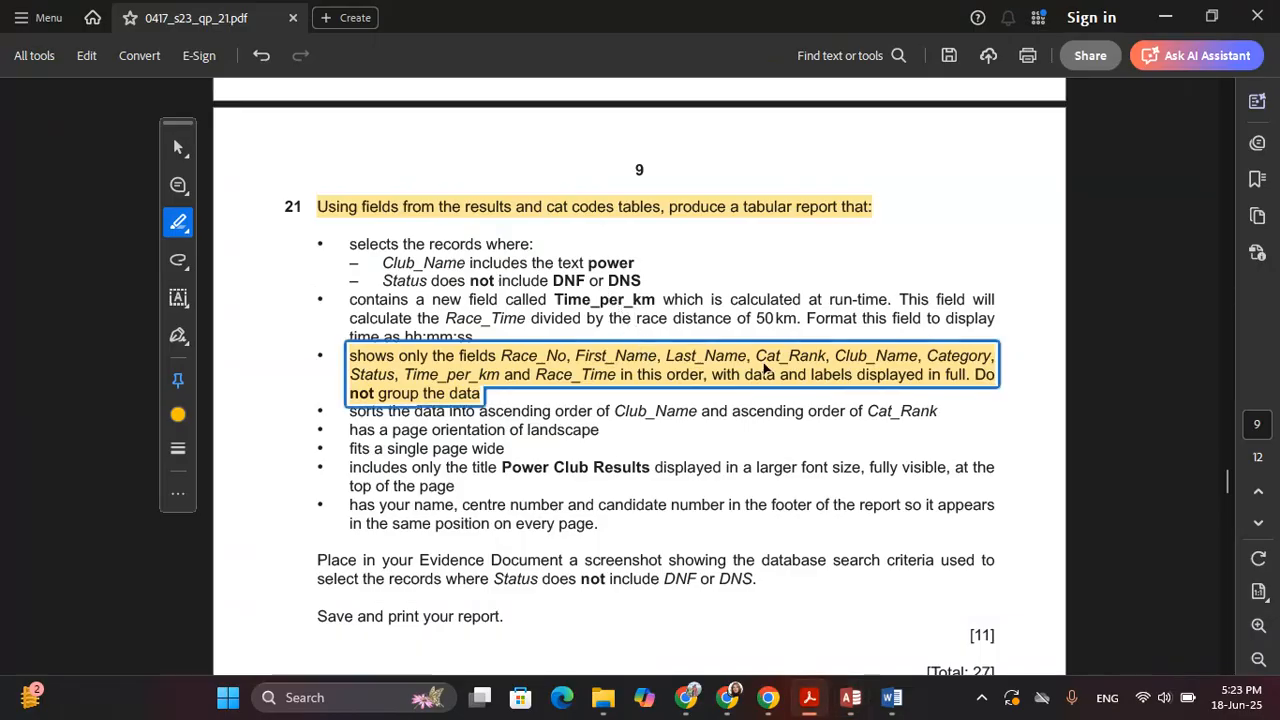
key("alt+Tab")
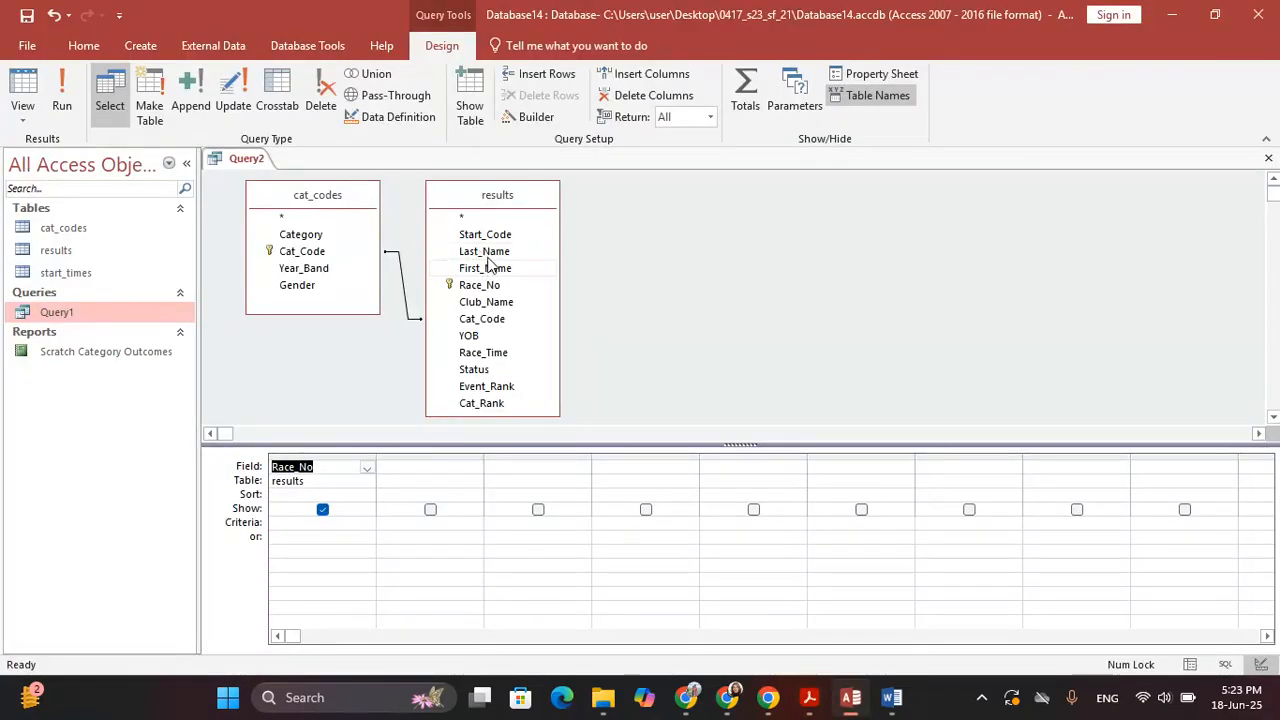
double_click(488, 266)
double_click(488, 252)
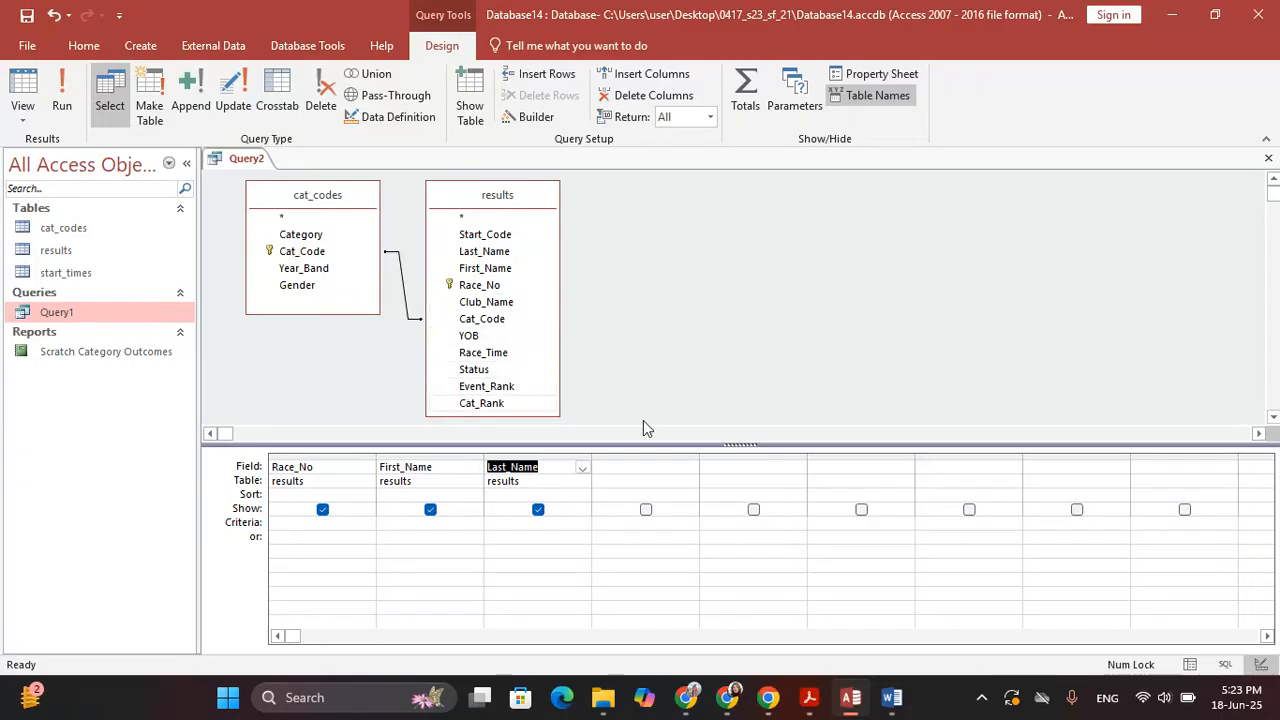
Add Club_Name and Category to the grid and pick the Status field
key("alt+Tab")
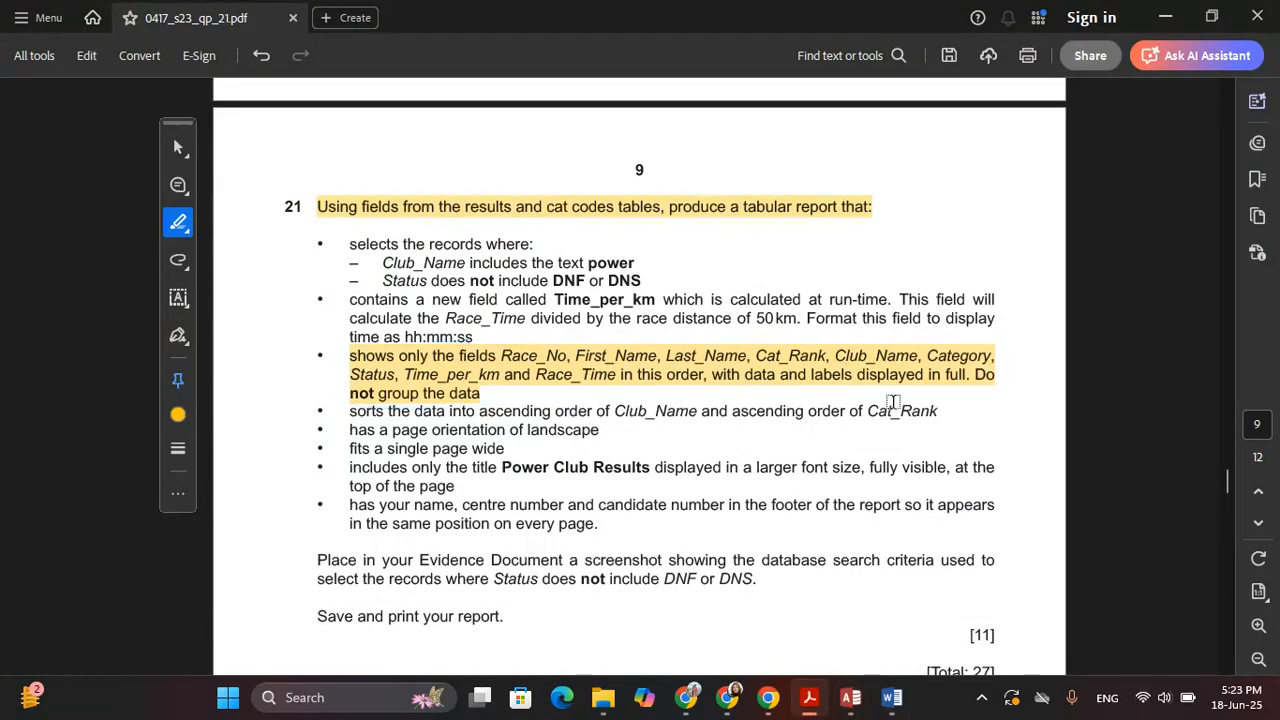
key("alt+Tab")
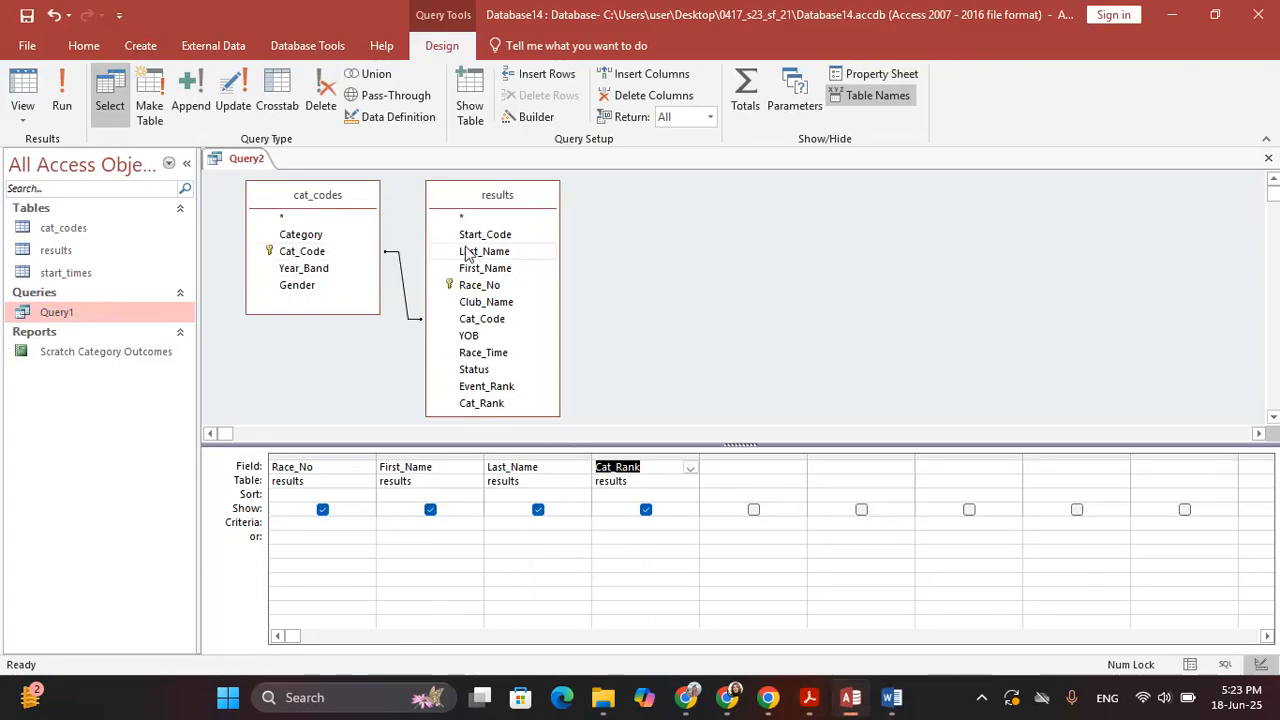
double_click(507, 303)
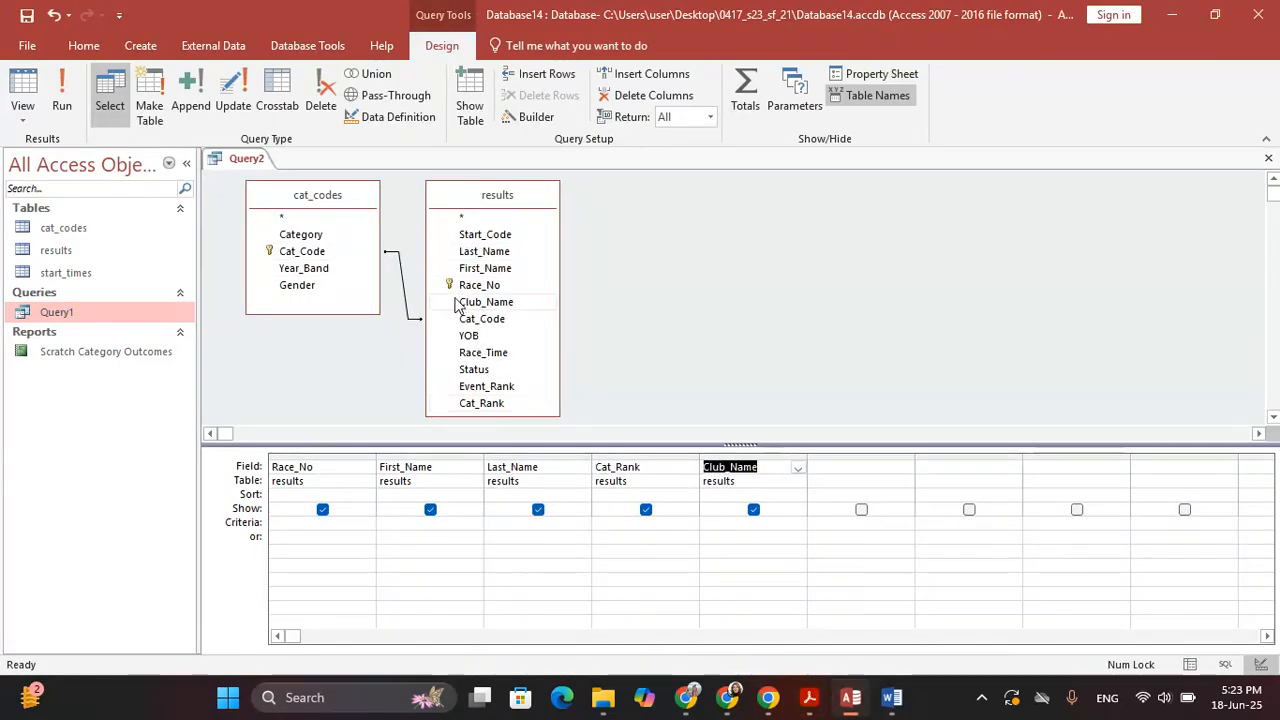
double_click(330, 234)
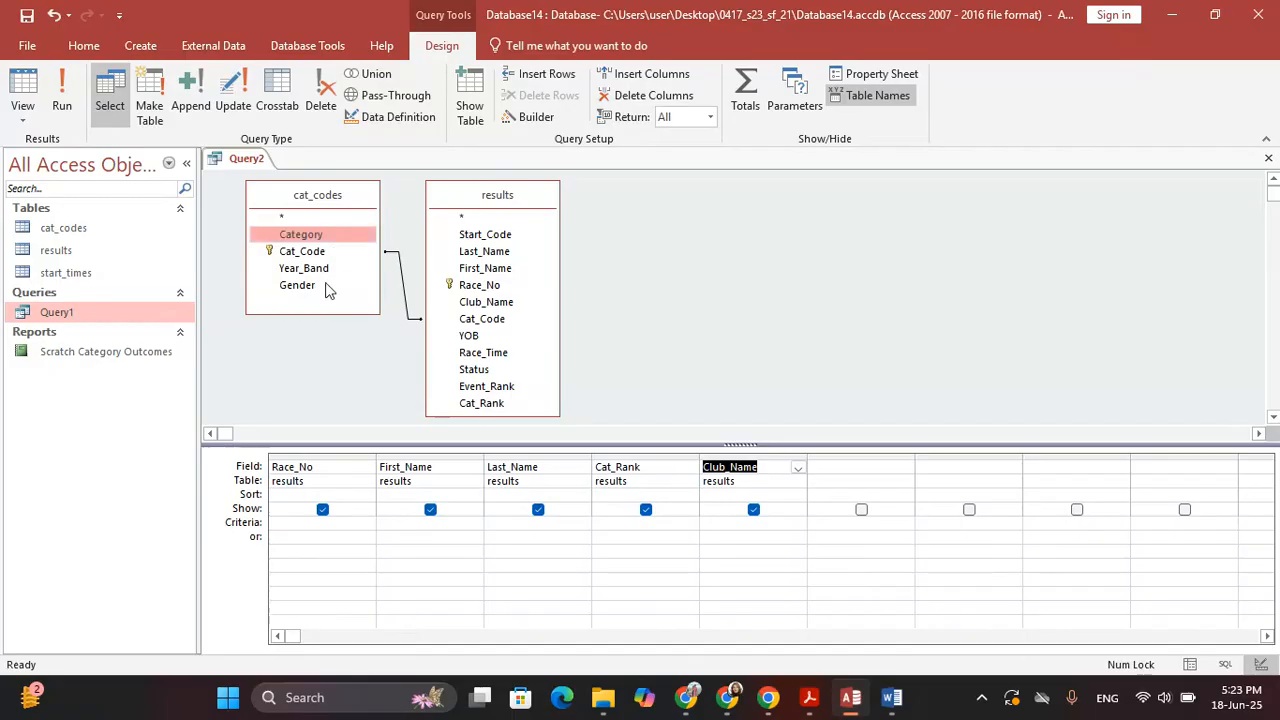
left_click(500, 370)
Highlight the Time_per_km calculated-field requirement in the exam paper PDF
key("alt+Tab")
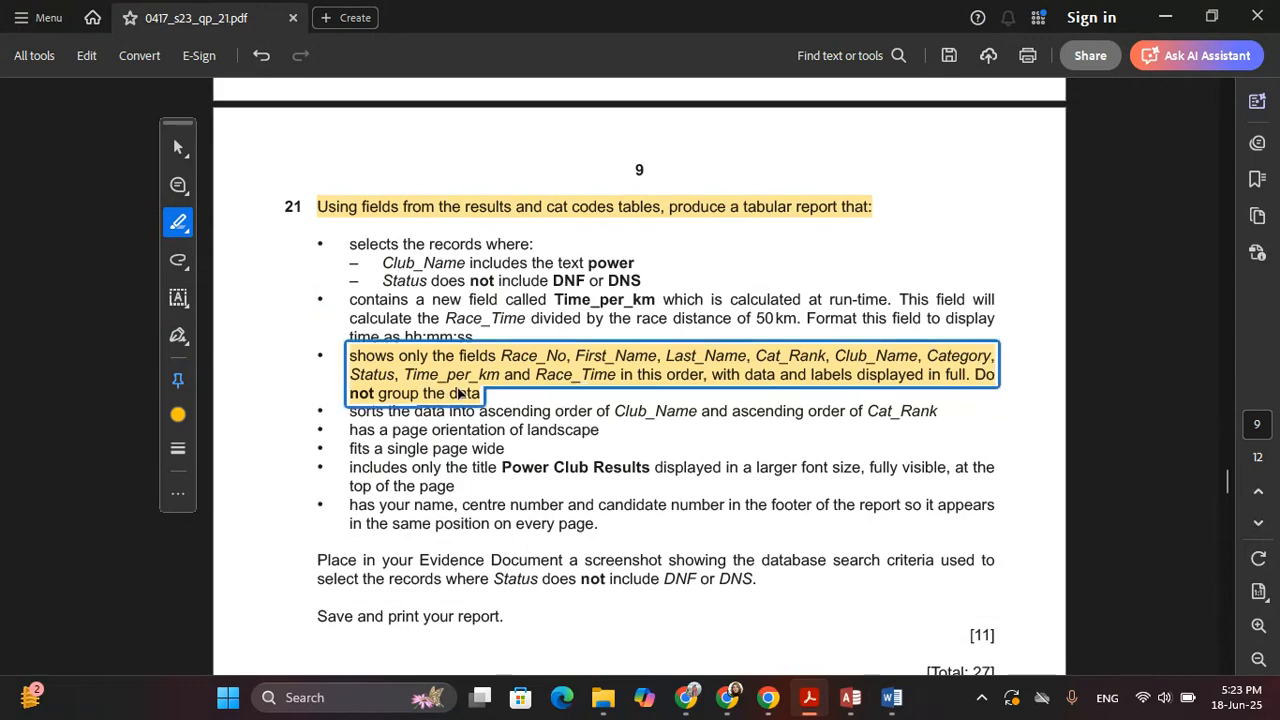
key("alt+Tab")
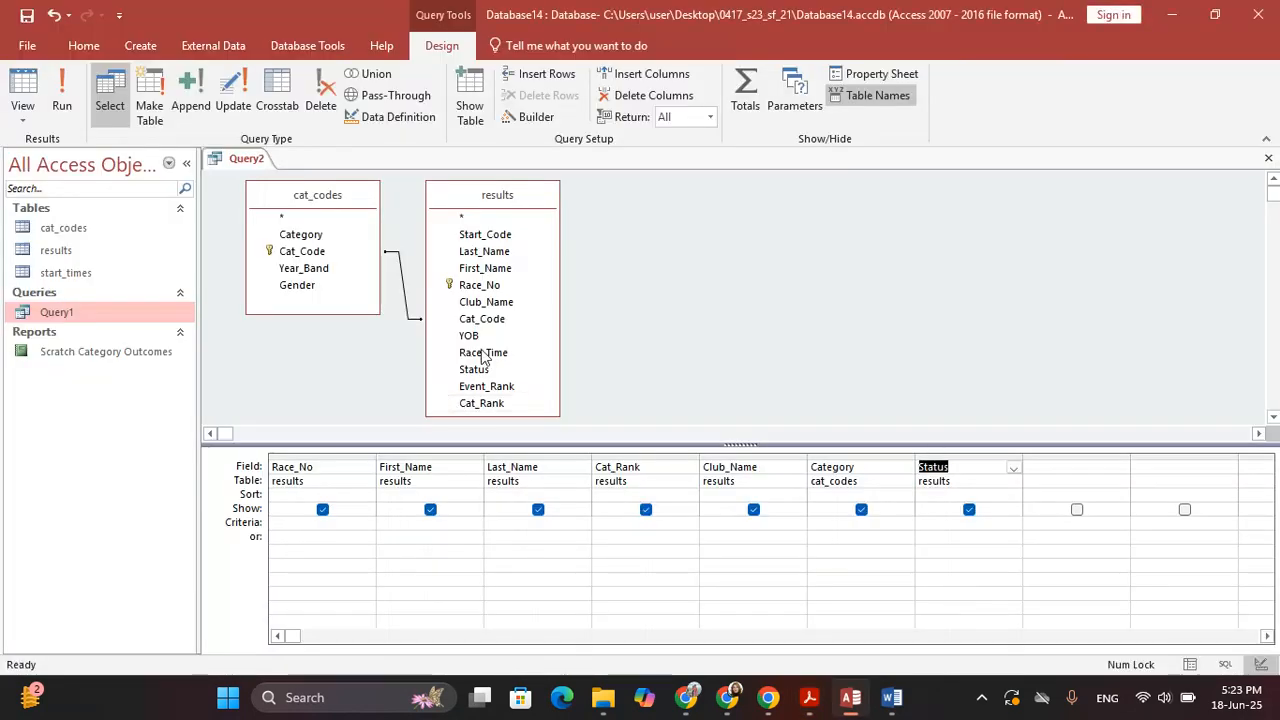
key("alt+Tab")
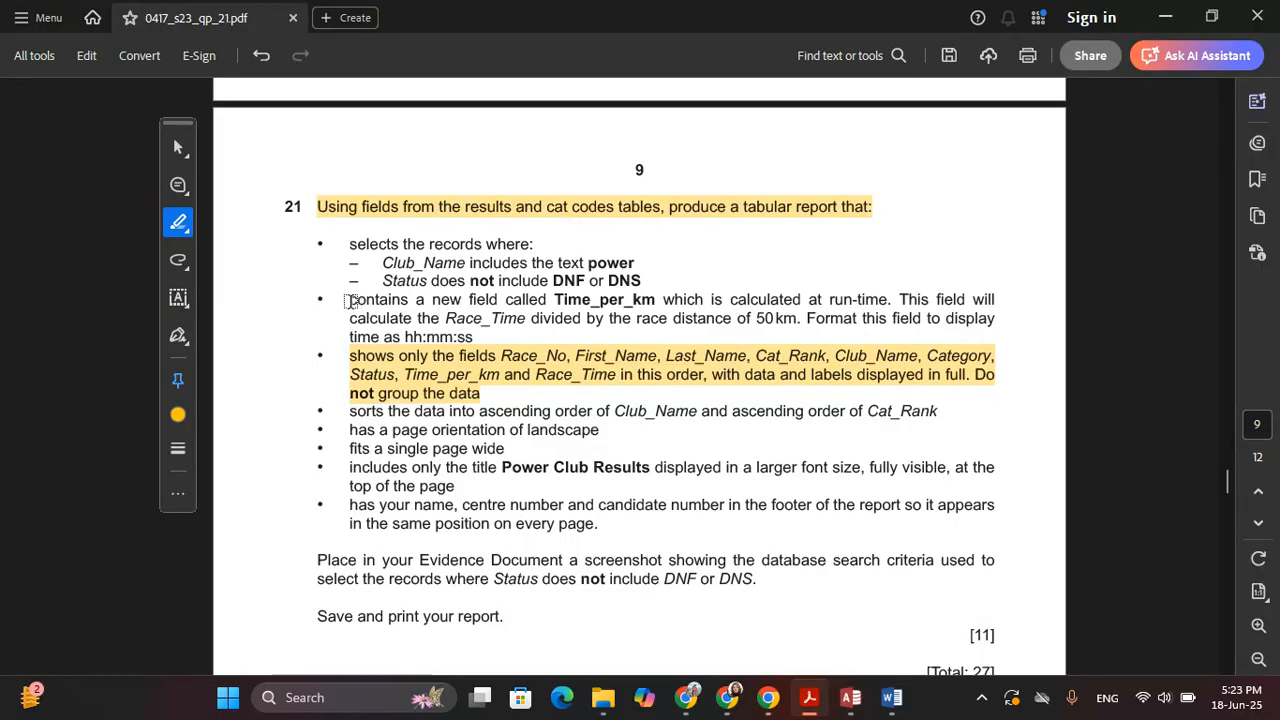
left_click_drag(350, 300, 862, 299)
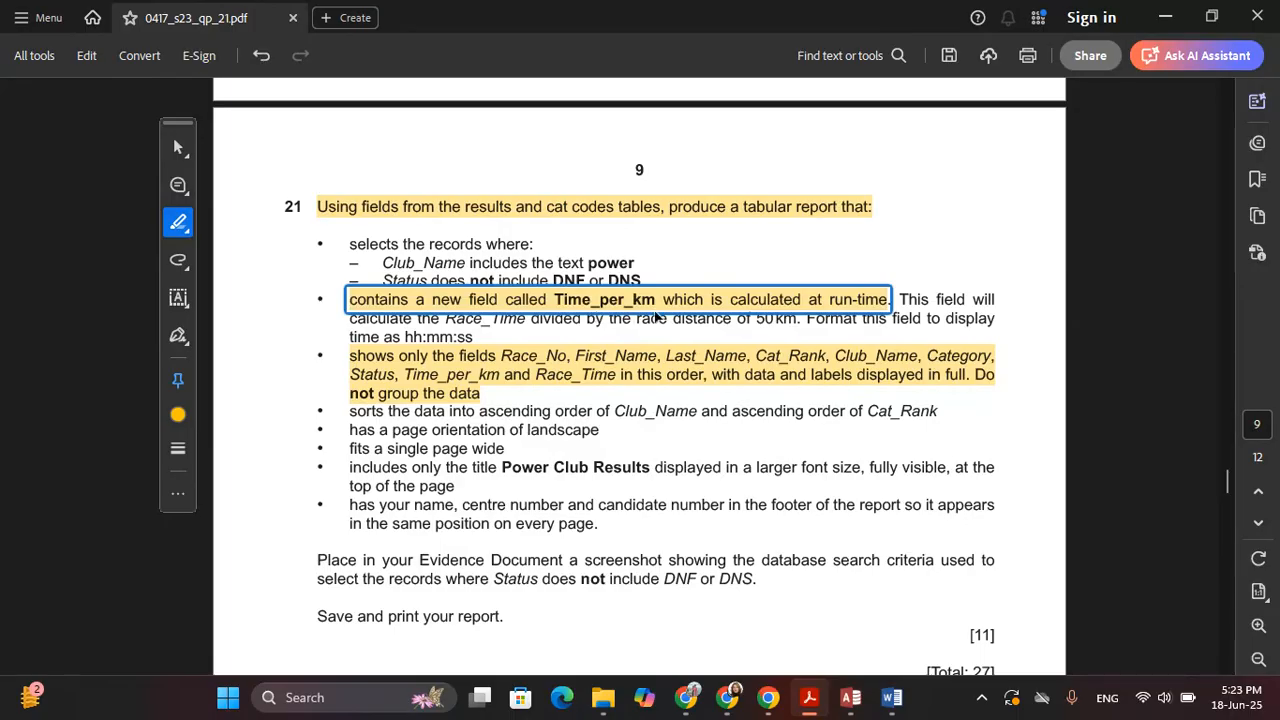
key("alt+Tab")
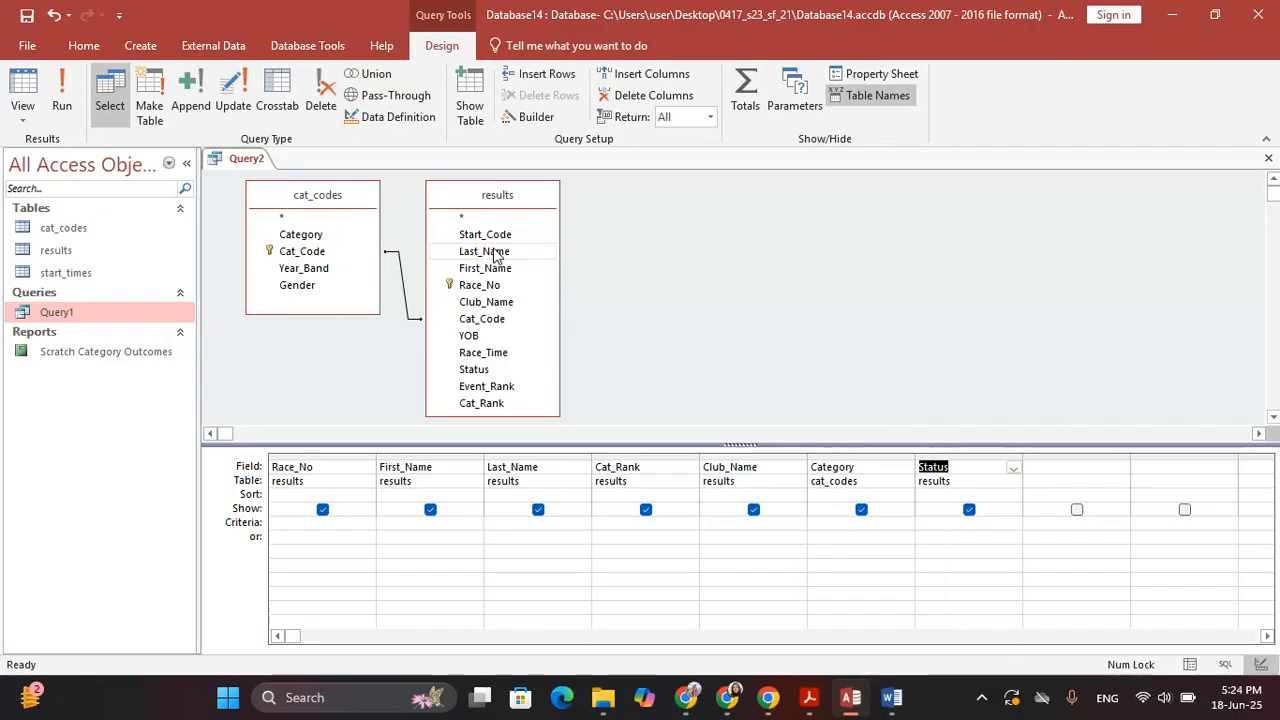
Add Race_Time as the eighth query column after checking the exam paper
key("alt+Tab")
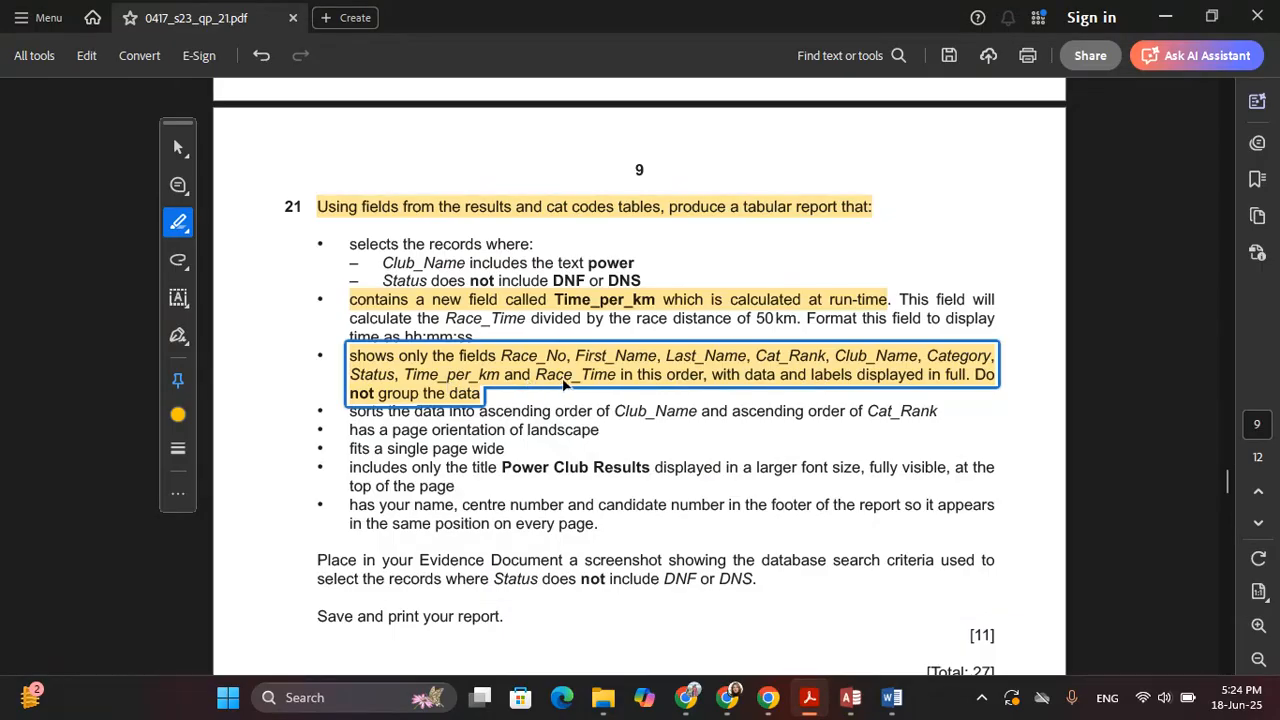
key("alt+Tab")
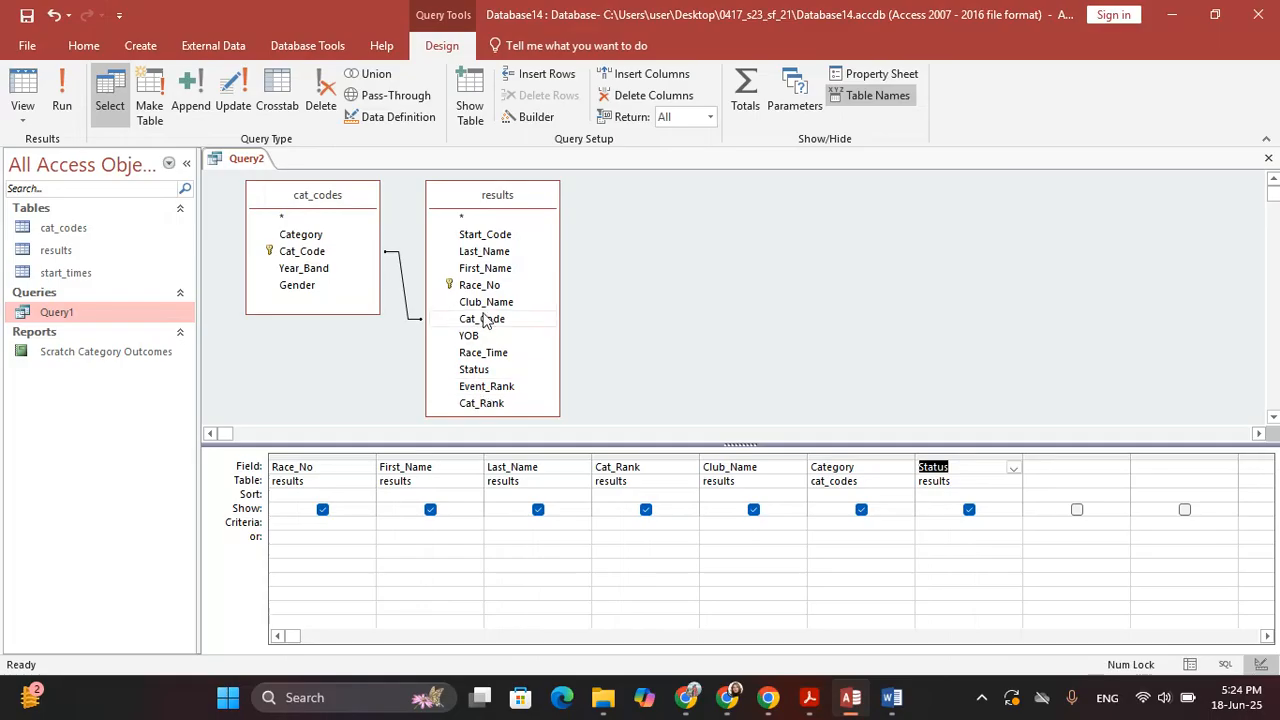
double_click(484, 352)
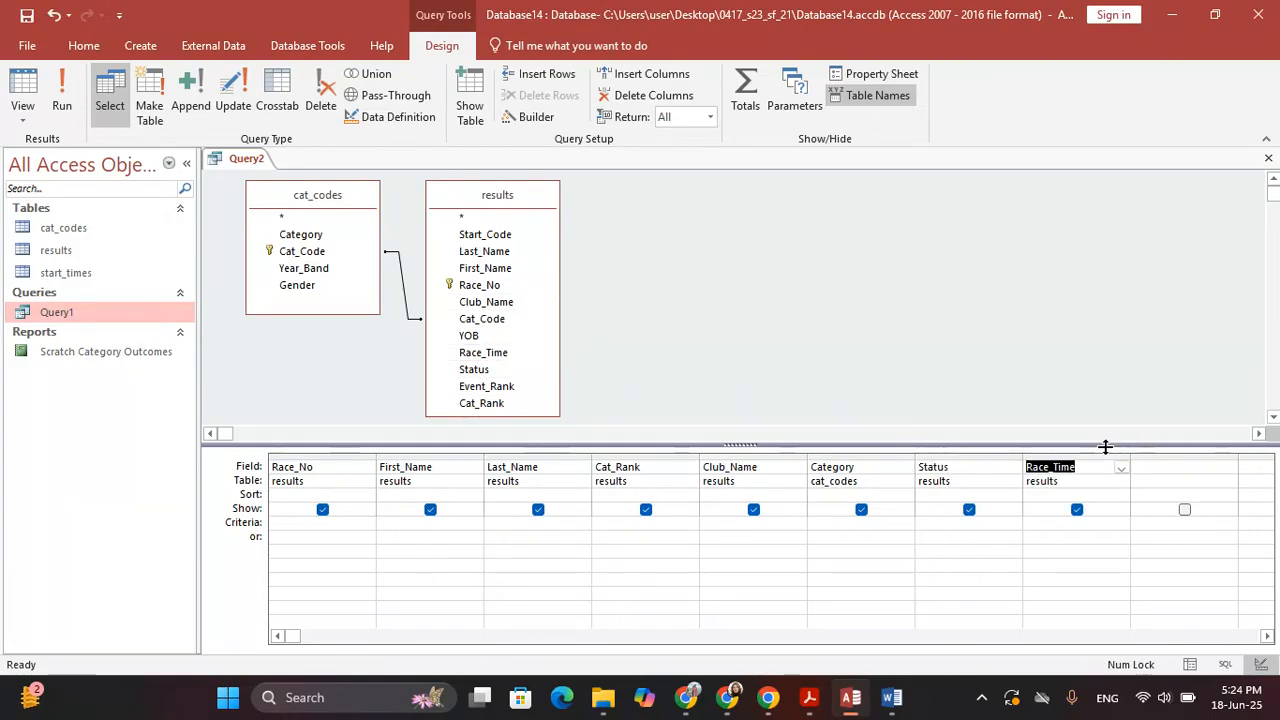
key("alt+Tab")
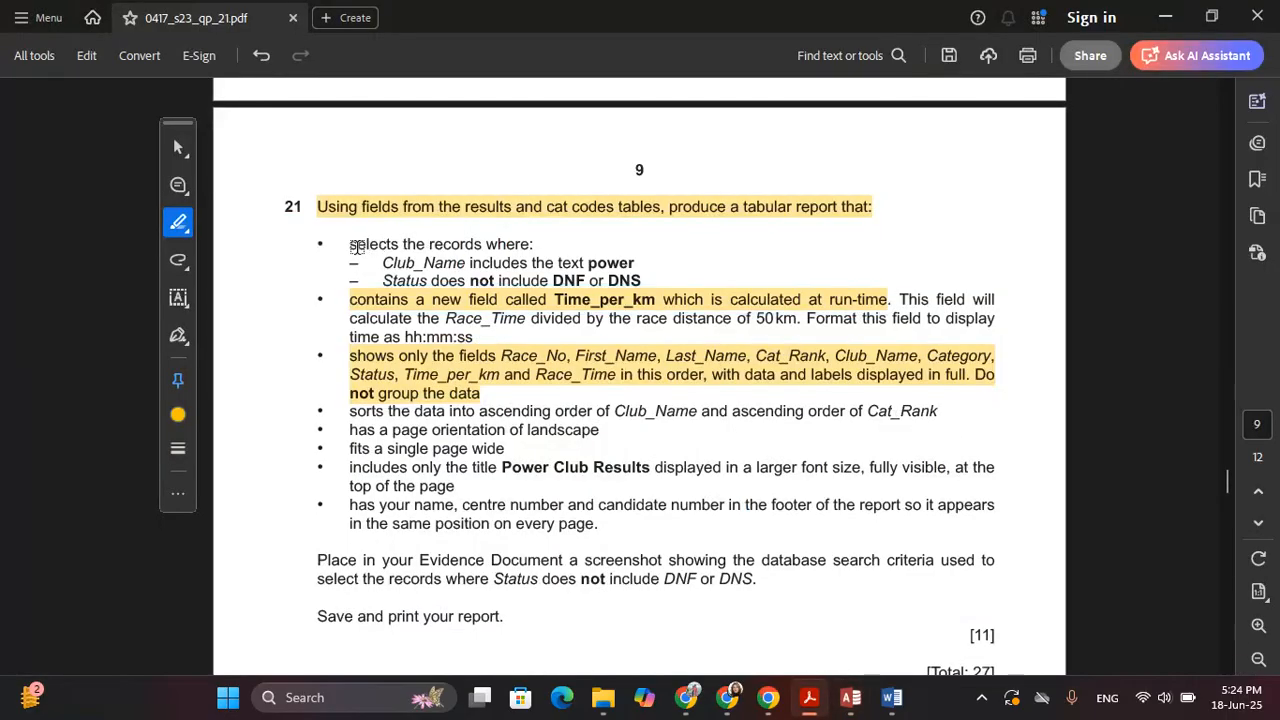
Highlight question 21's 'selects the records where' criteria lines in Acrobat
left_click_drag(352, 244, 634, 264)
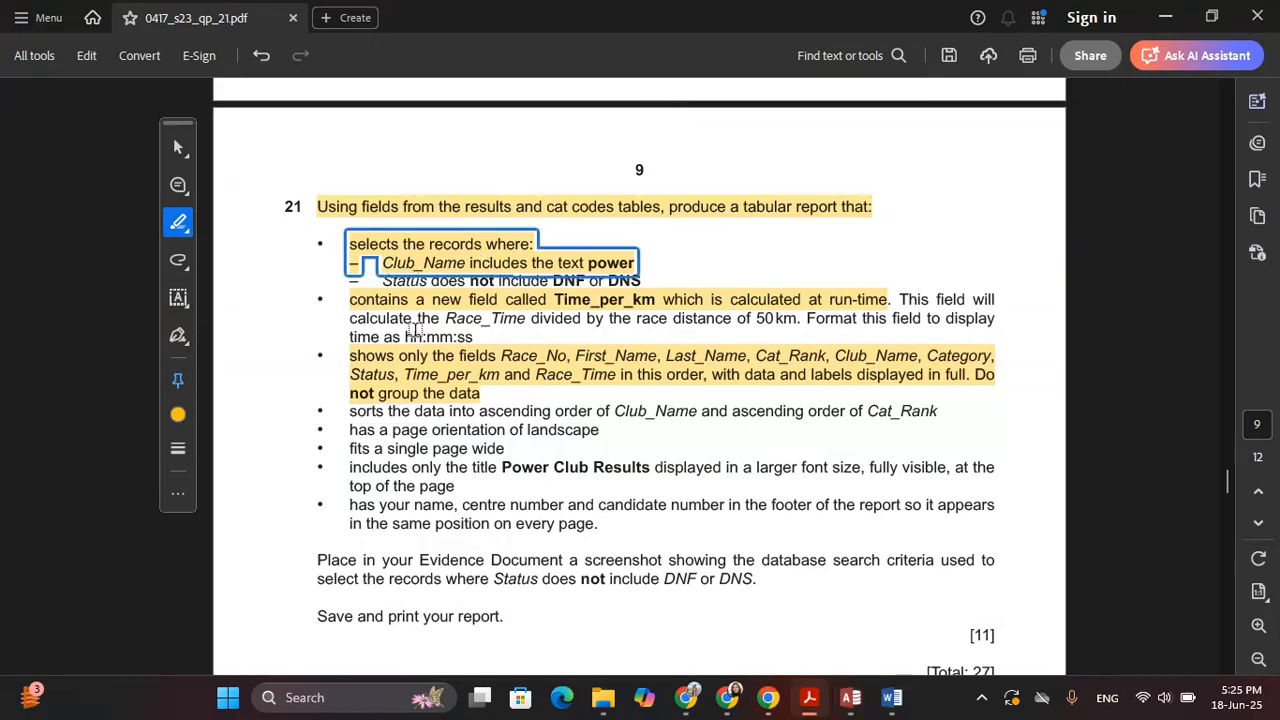
key("alt+Tab")
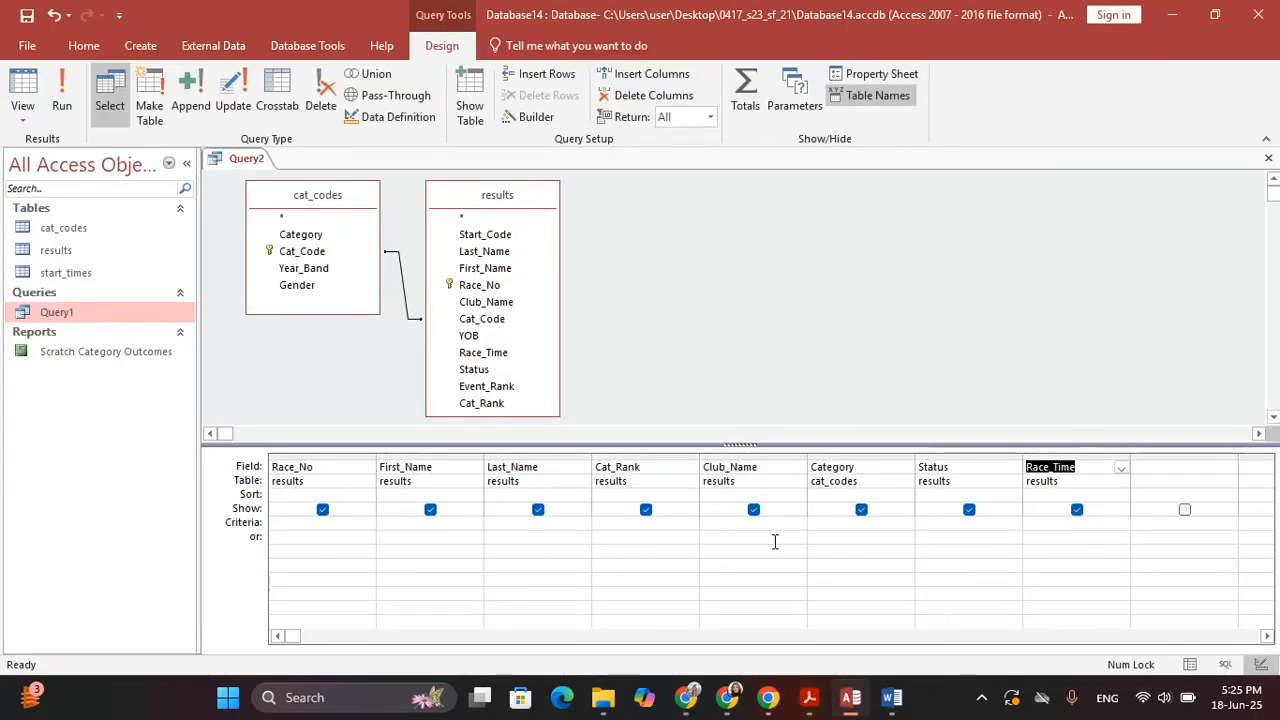
Set the Club_Name criterion to *power* so it becomes Like "*power*"
left_click(734, 521)
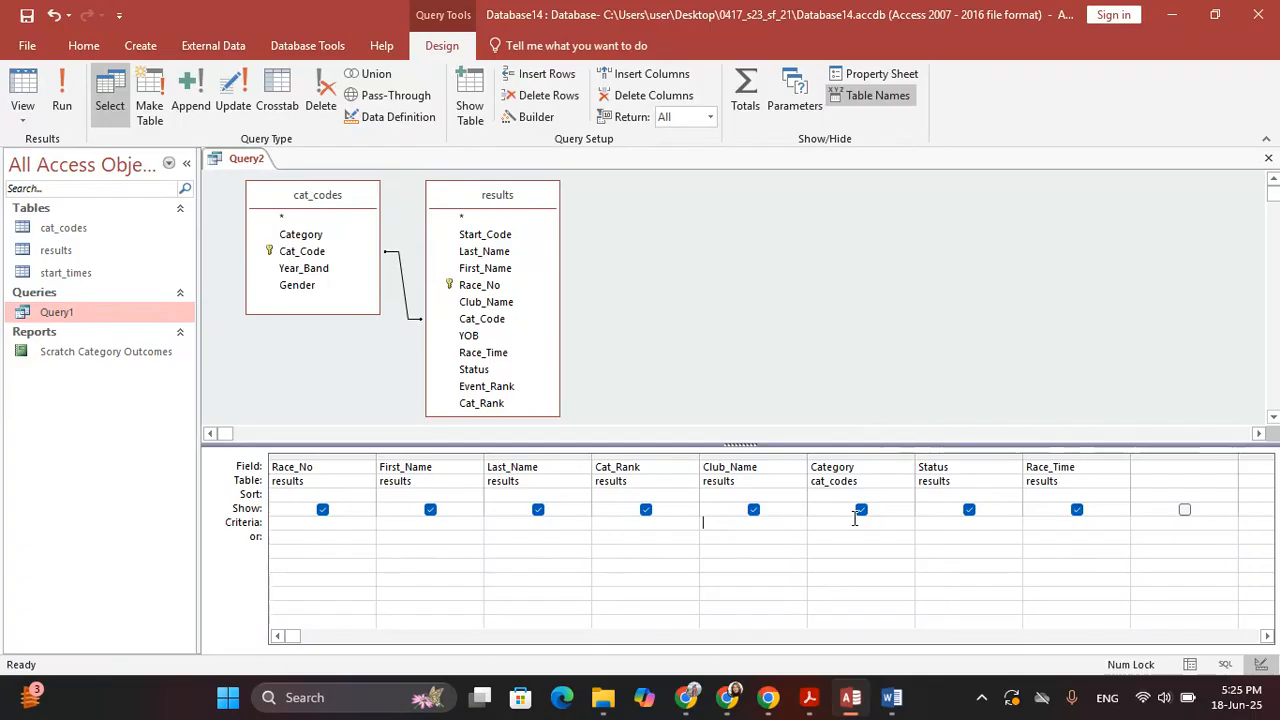
type("*")
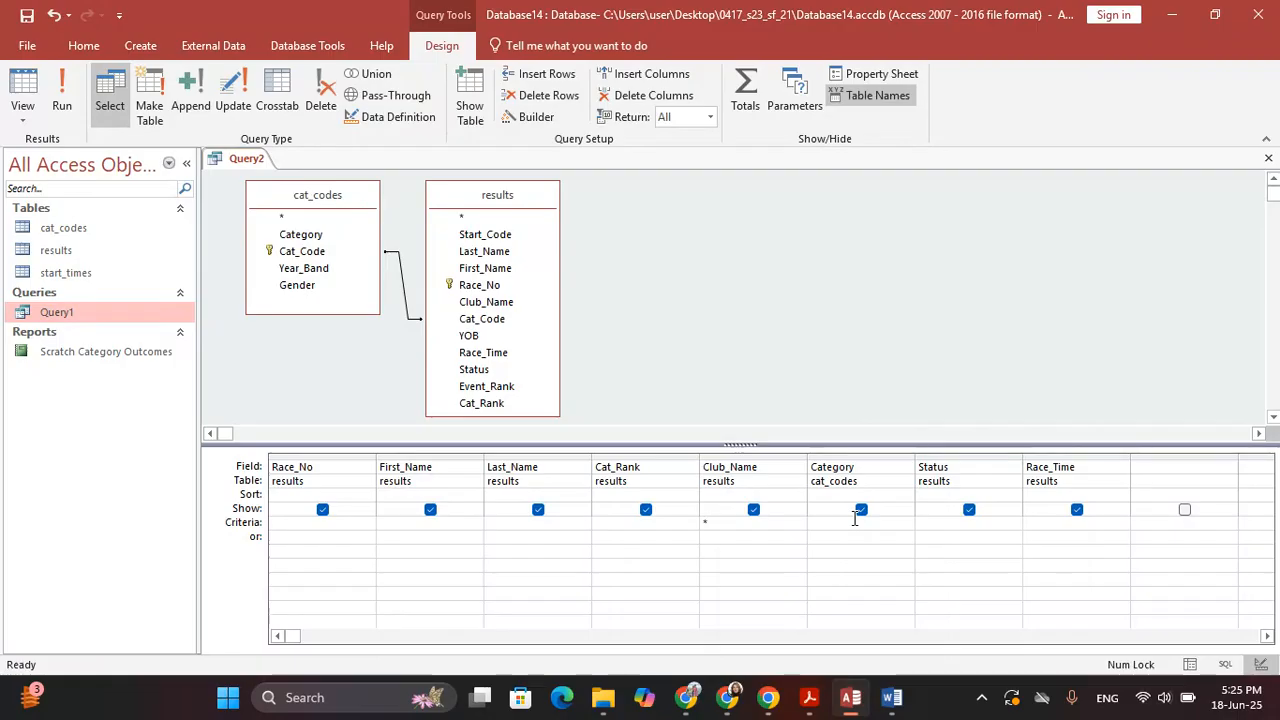
type("power*")
key("Tab")
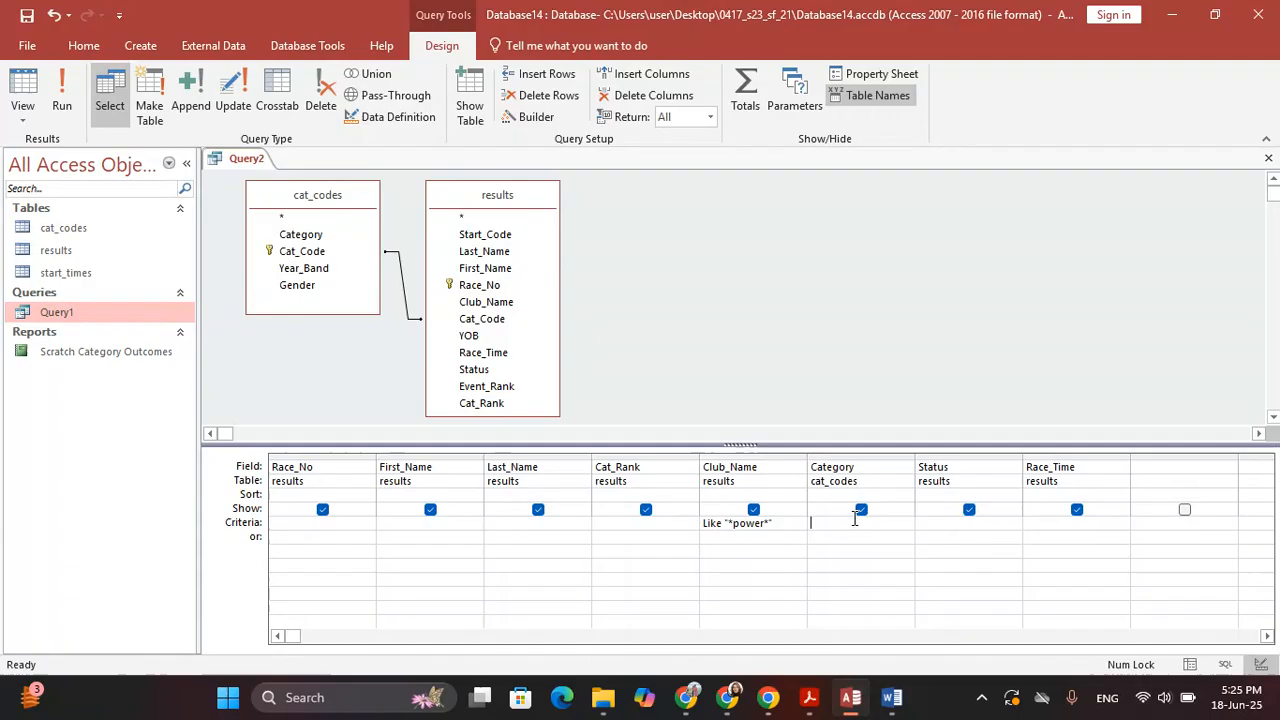
After rereading the question, start the Status criterion with <>
key("alt+Tab")
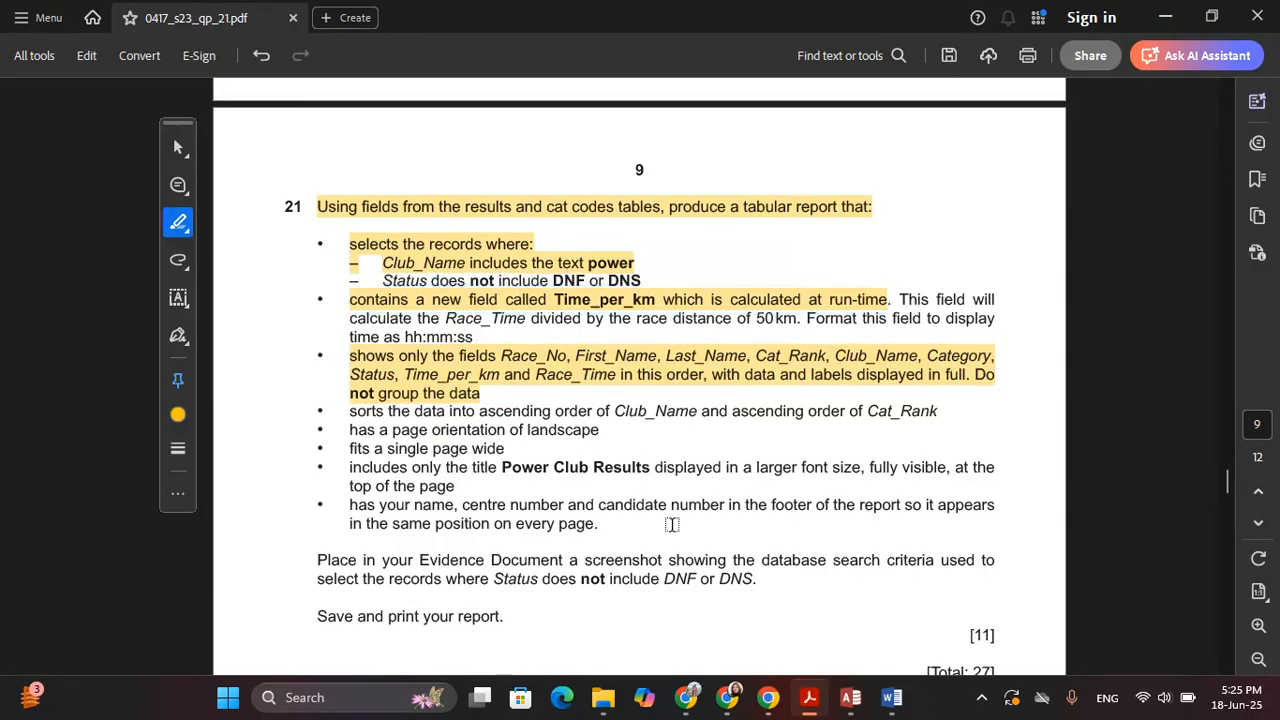
key("alt+Tab")
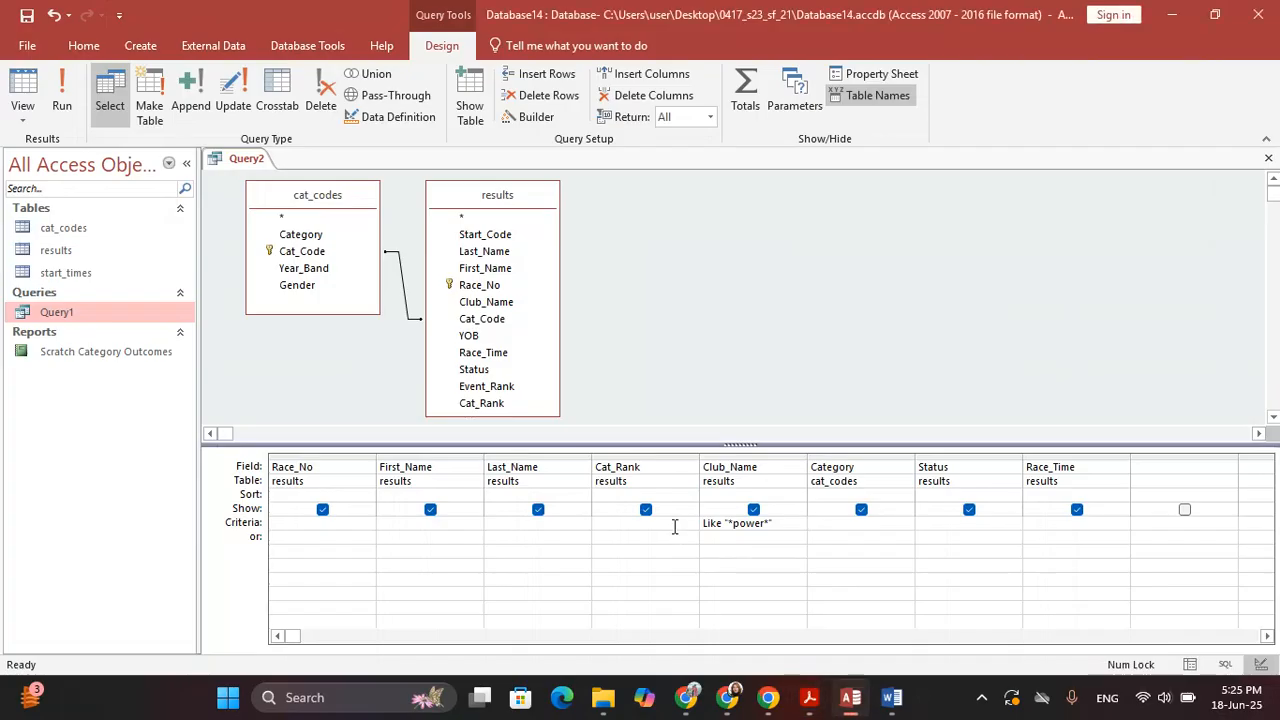
key("alt+Tab")
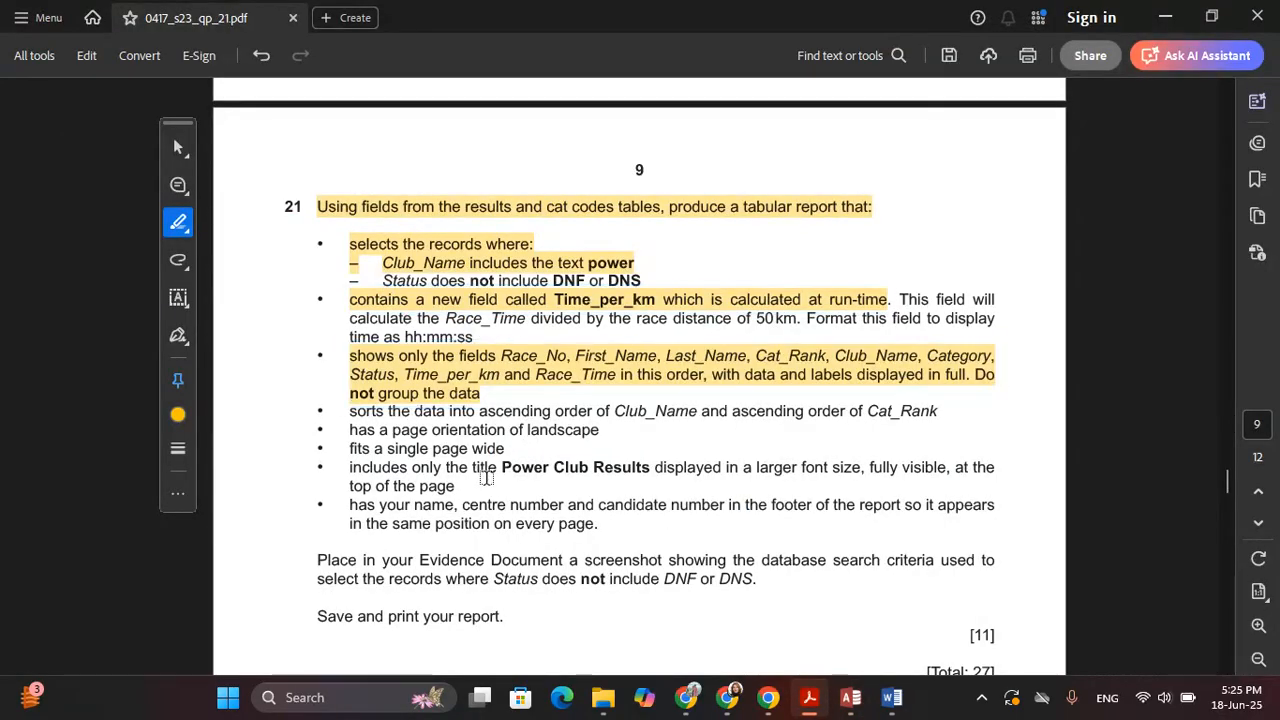
key("alt+Tab")
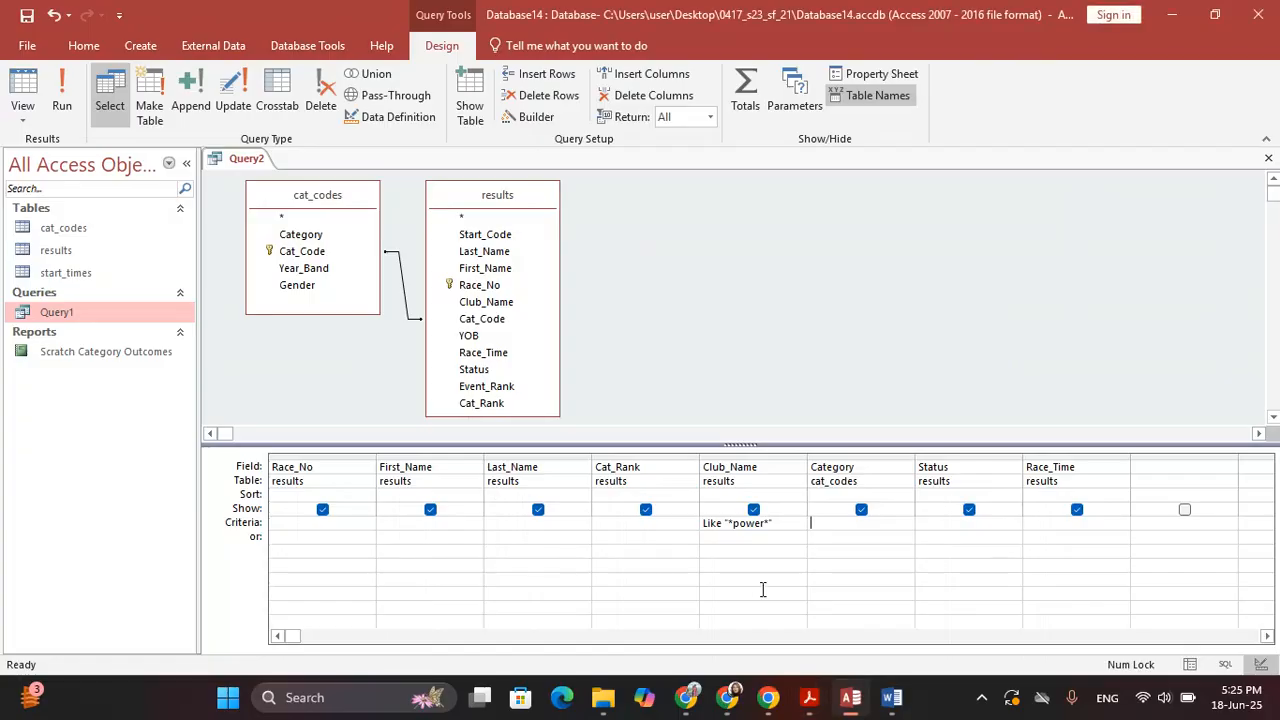
left_click(977, 521)
type("<>")
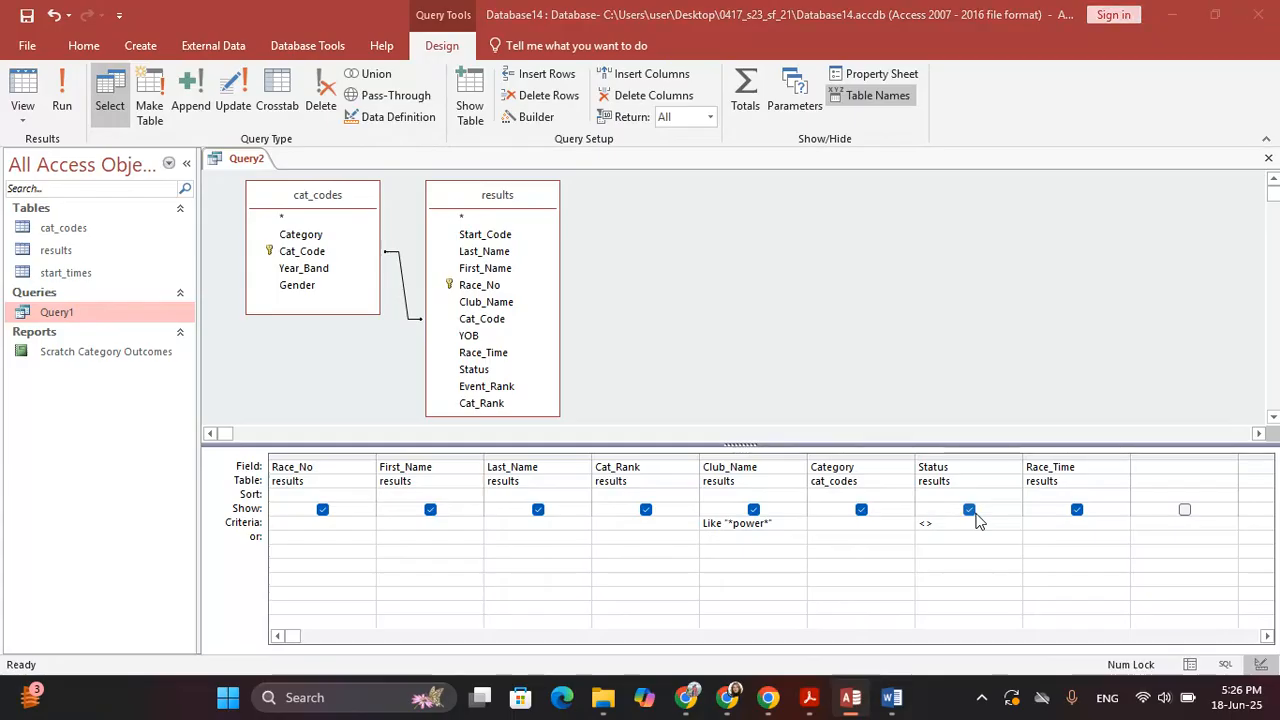
Extend the Status criterion to read <>DNF and, checking the question paper
key("alt+Tab")
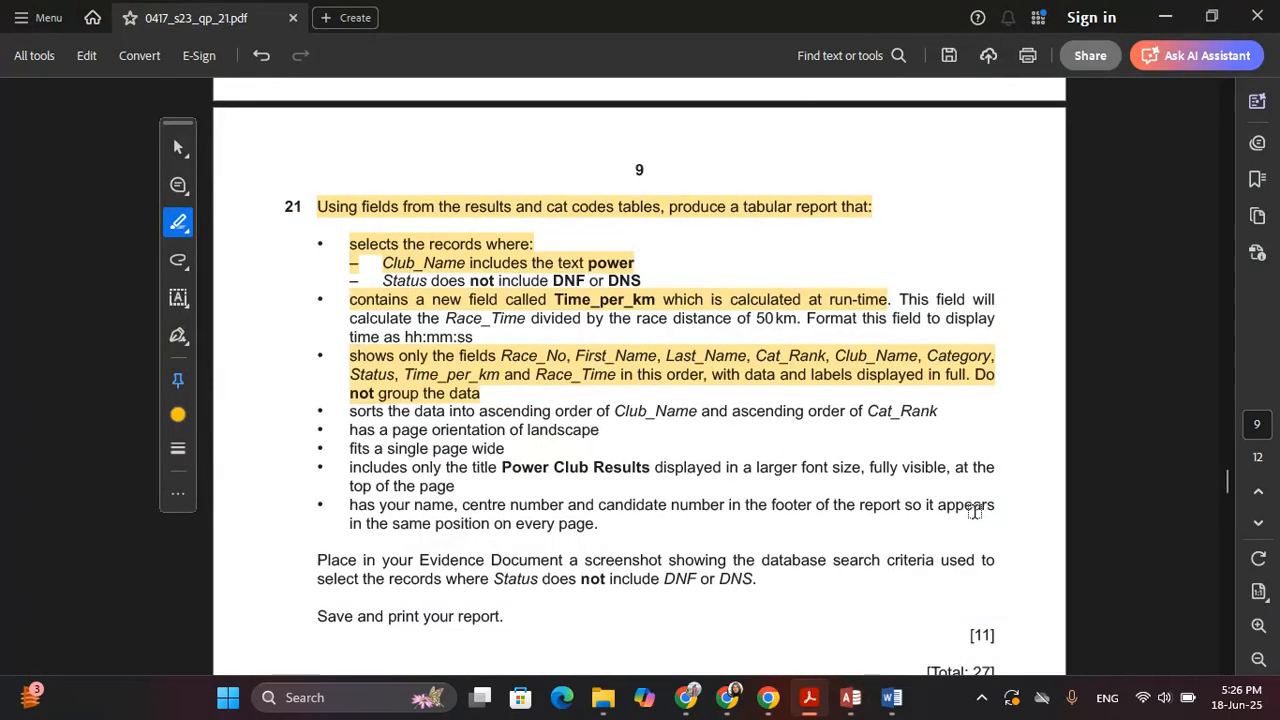
key("alt+Tab")
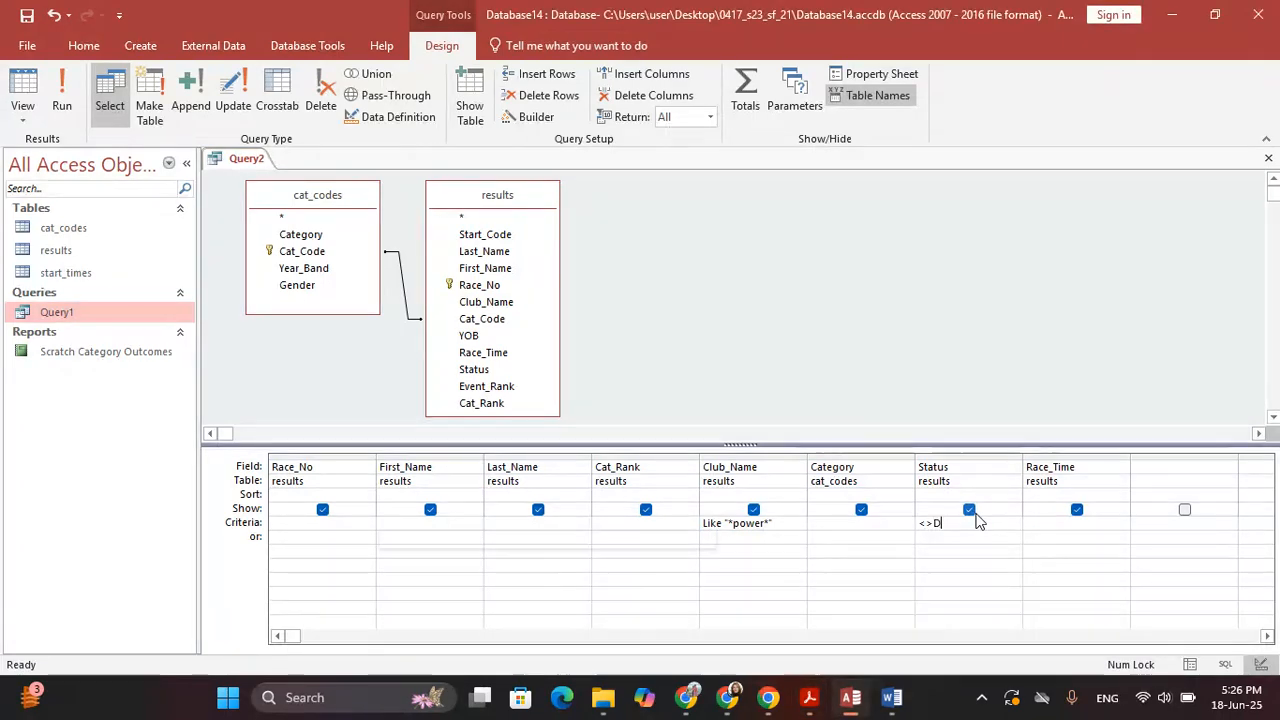
type("DNF")
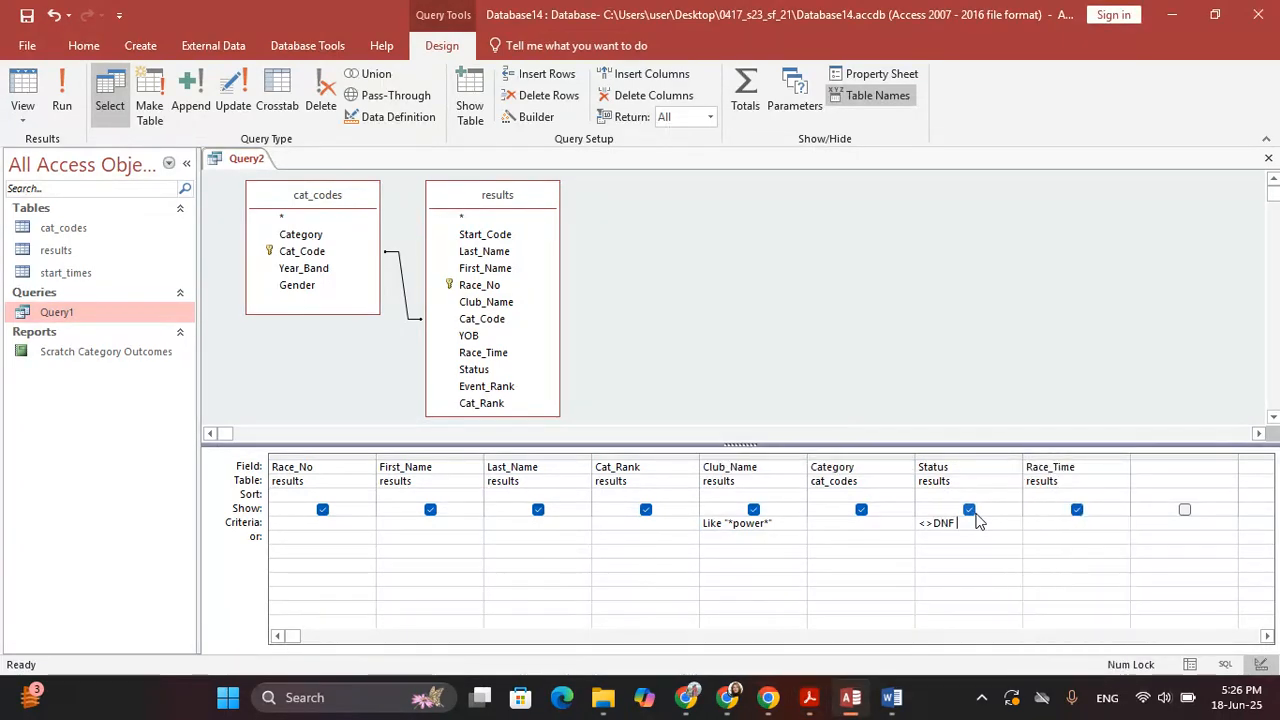
key("alt+Tab")
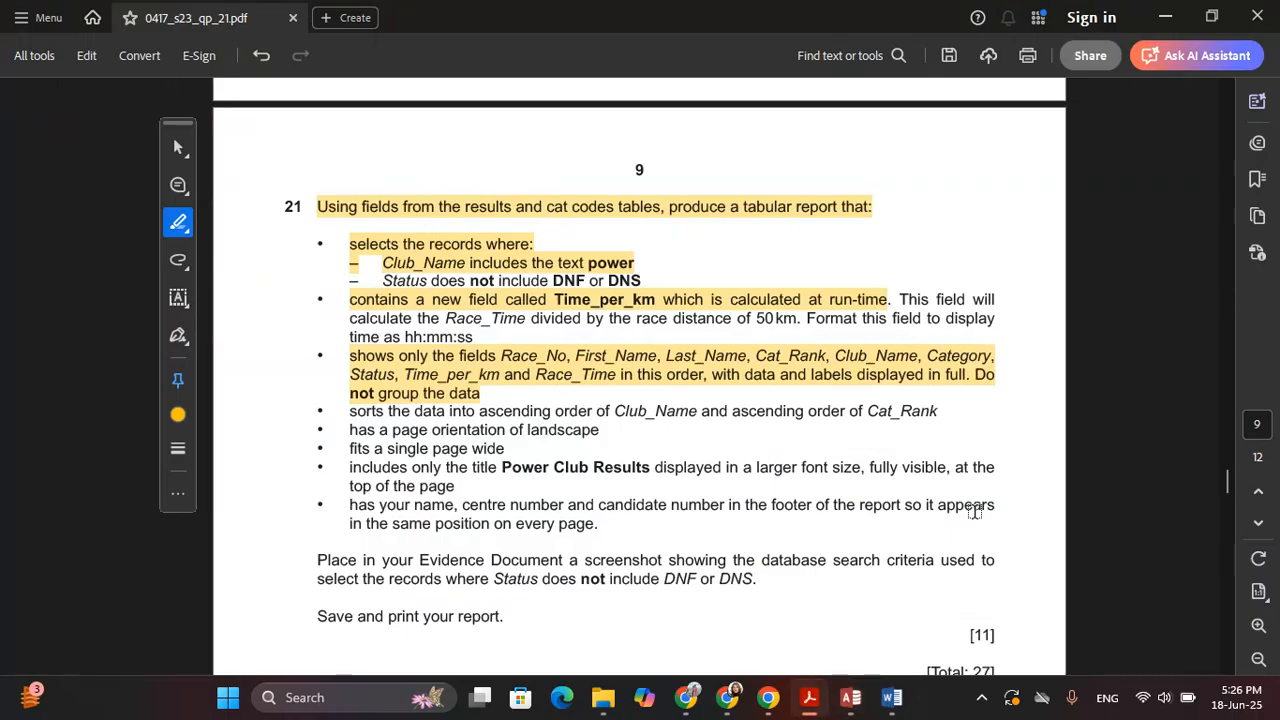
key("alt+Tab")
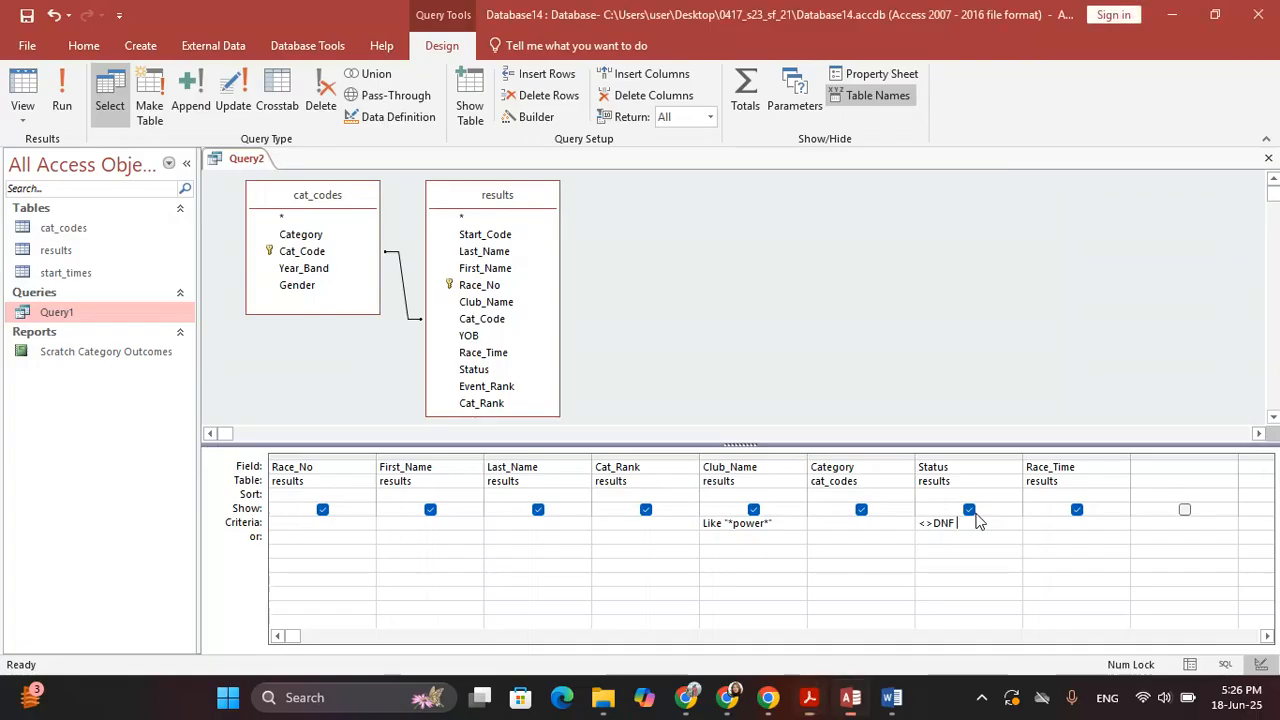
type("and")
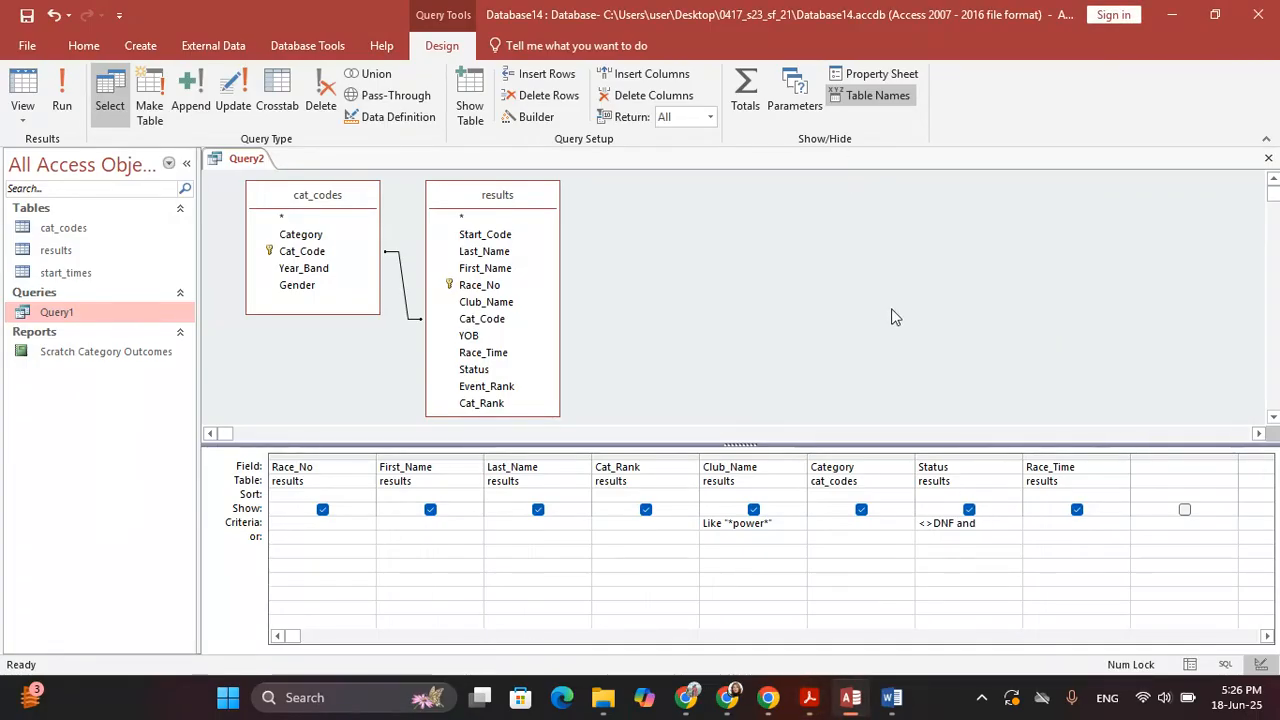
key("alt+Tab")
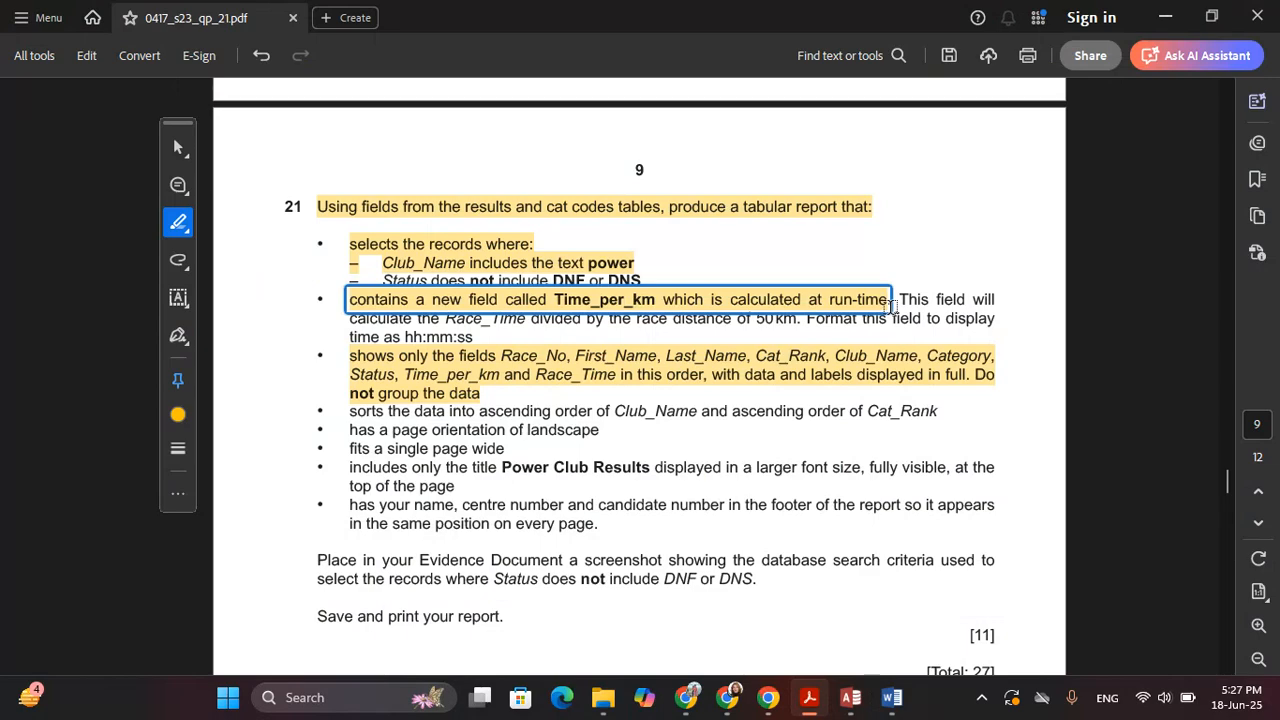
key("alt+Tab")
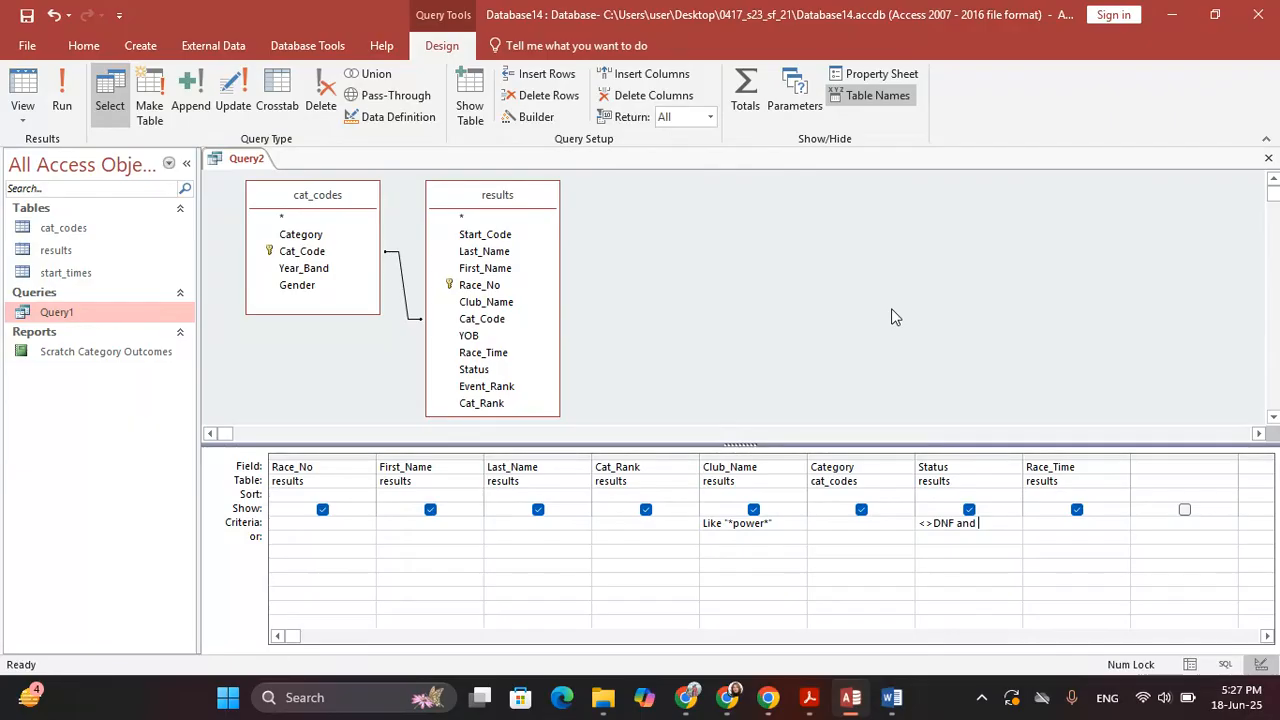
key("alt+Tab")
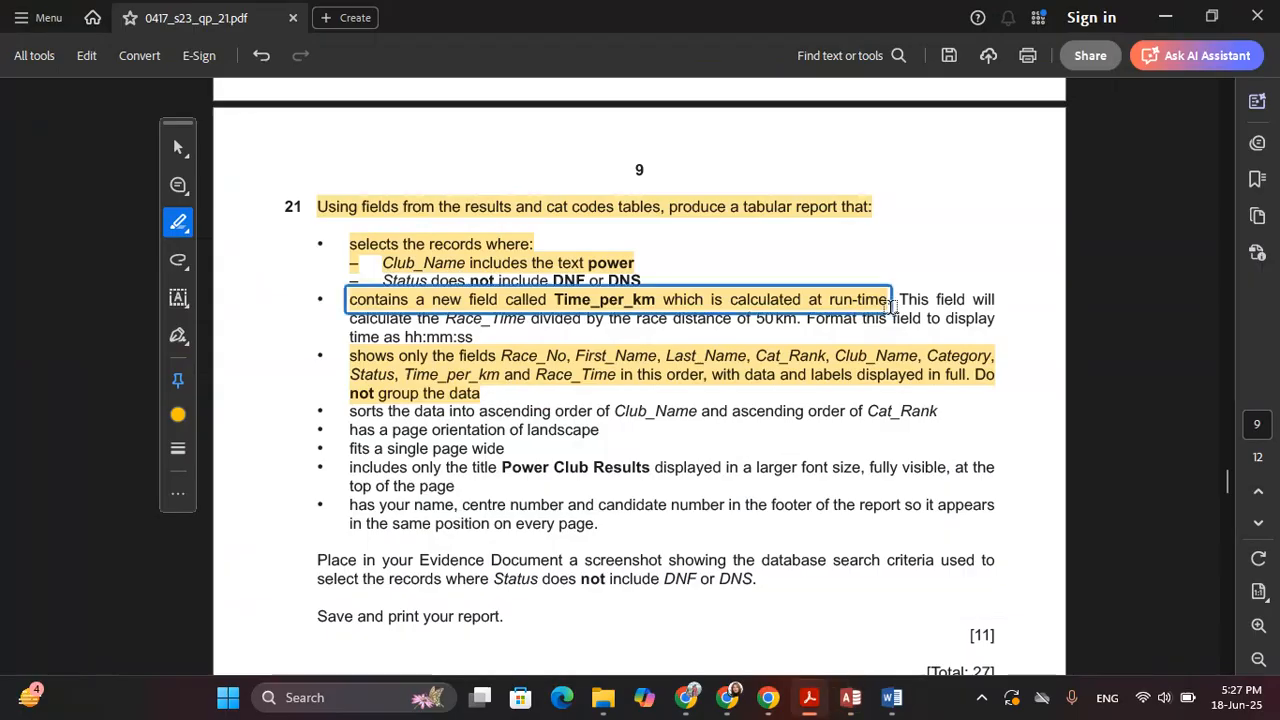
key("alt+Tab")
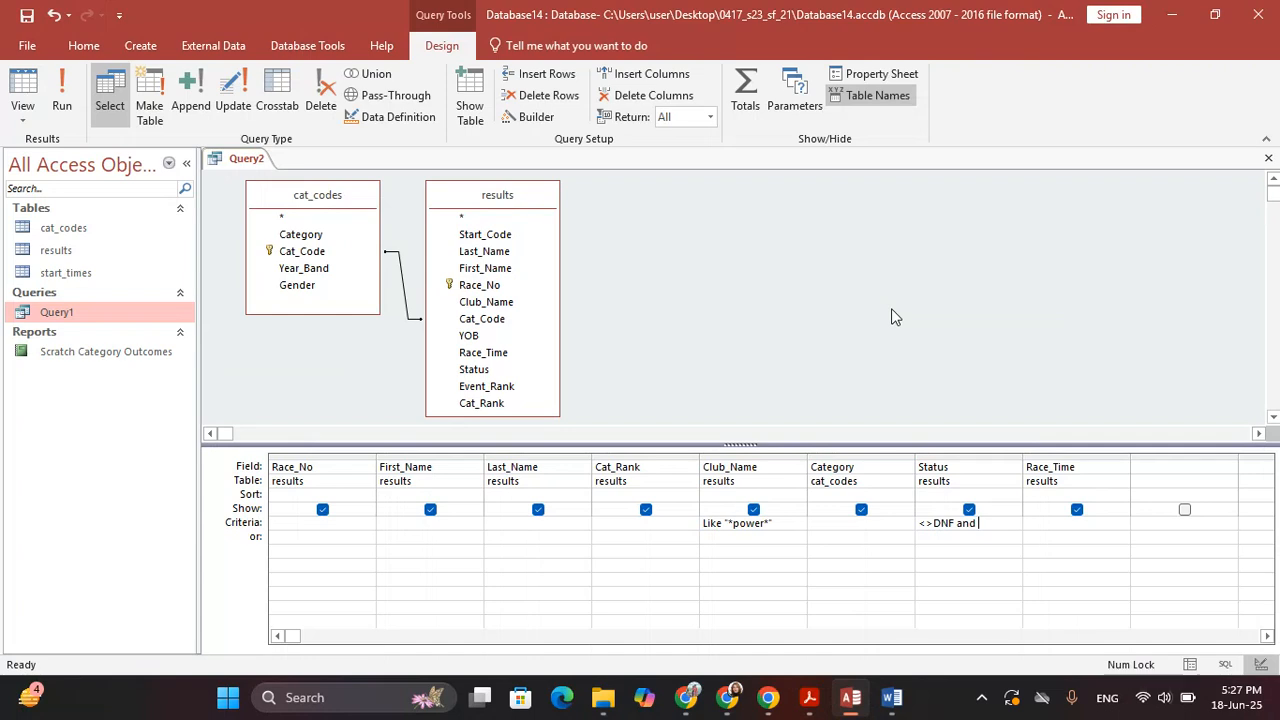
Complete the Status criterion as <>DNF and <>DNS, then run the query
type("<>")
key("alt+Tab")
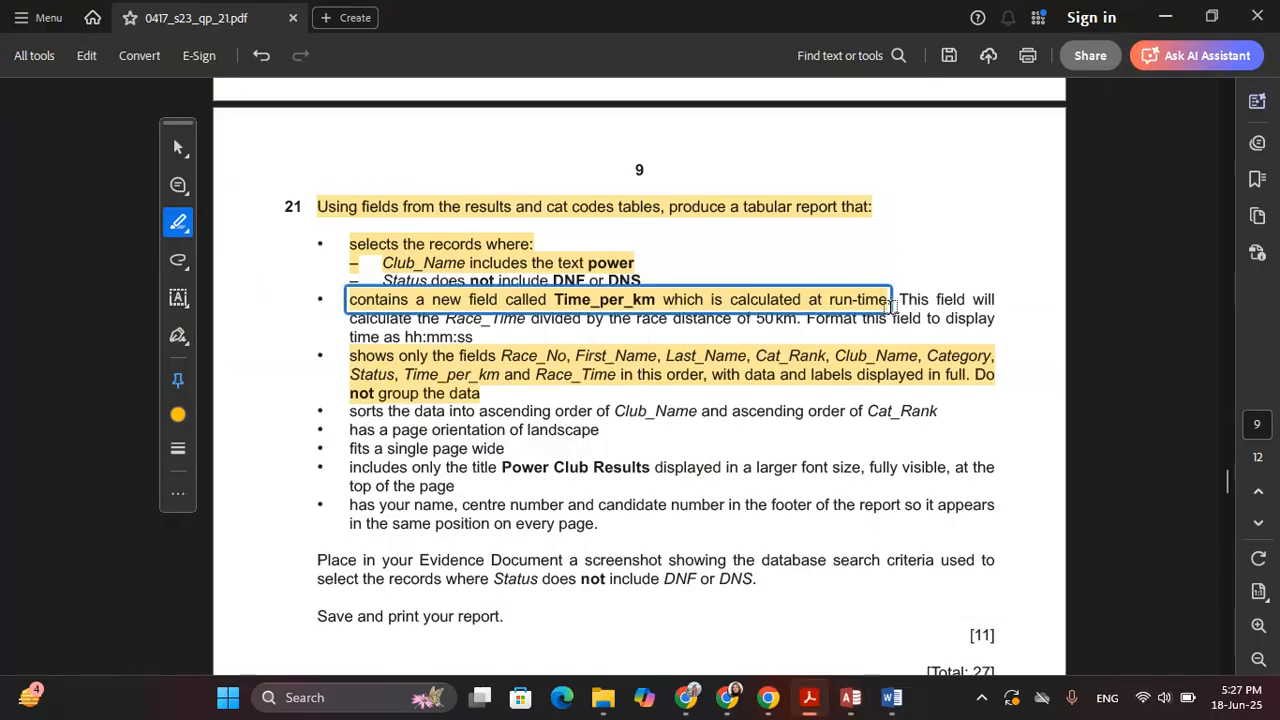
key("alt+Tab")
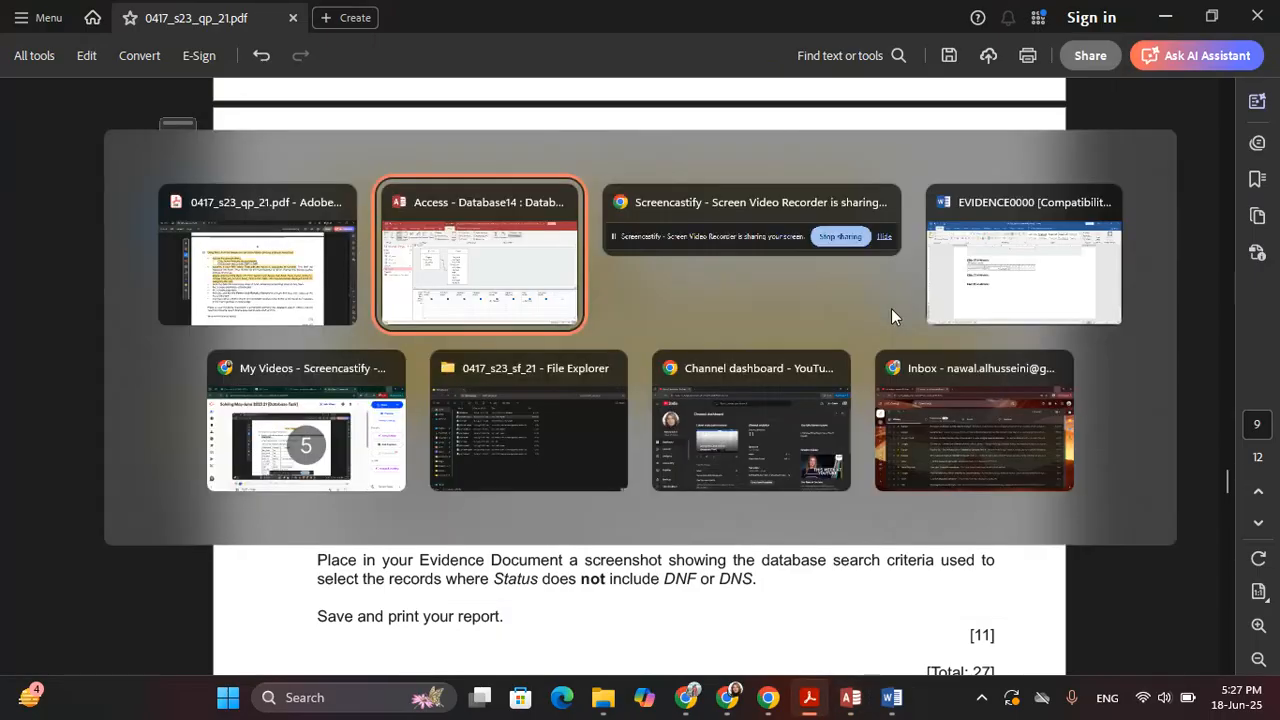
type("DNF and <>D")
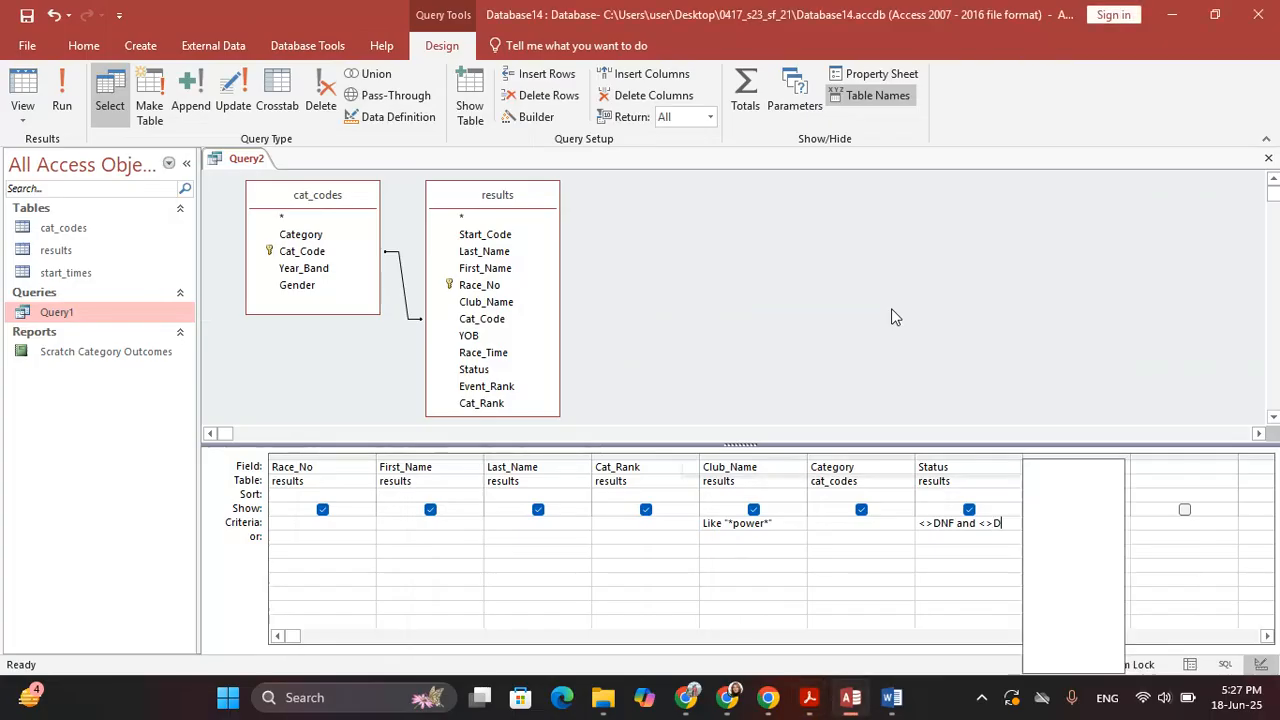
type("NS")
key("Return")
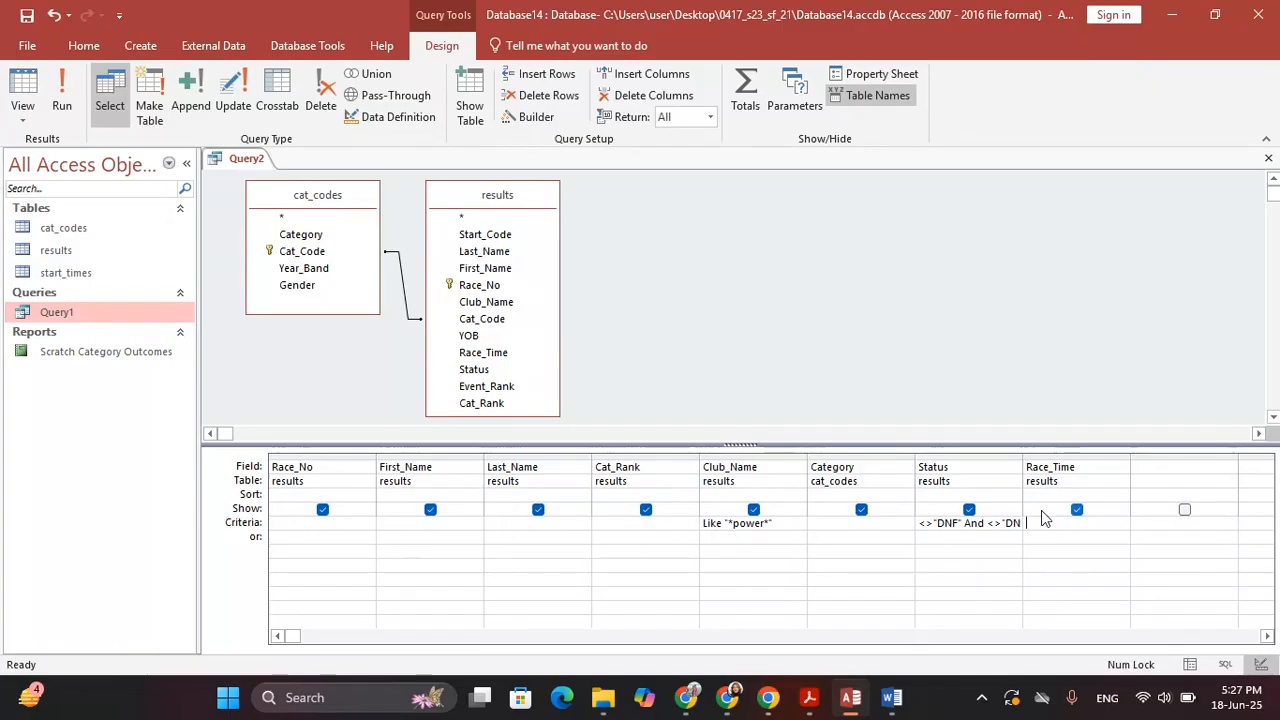
left_click(62, 97)
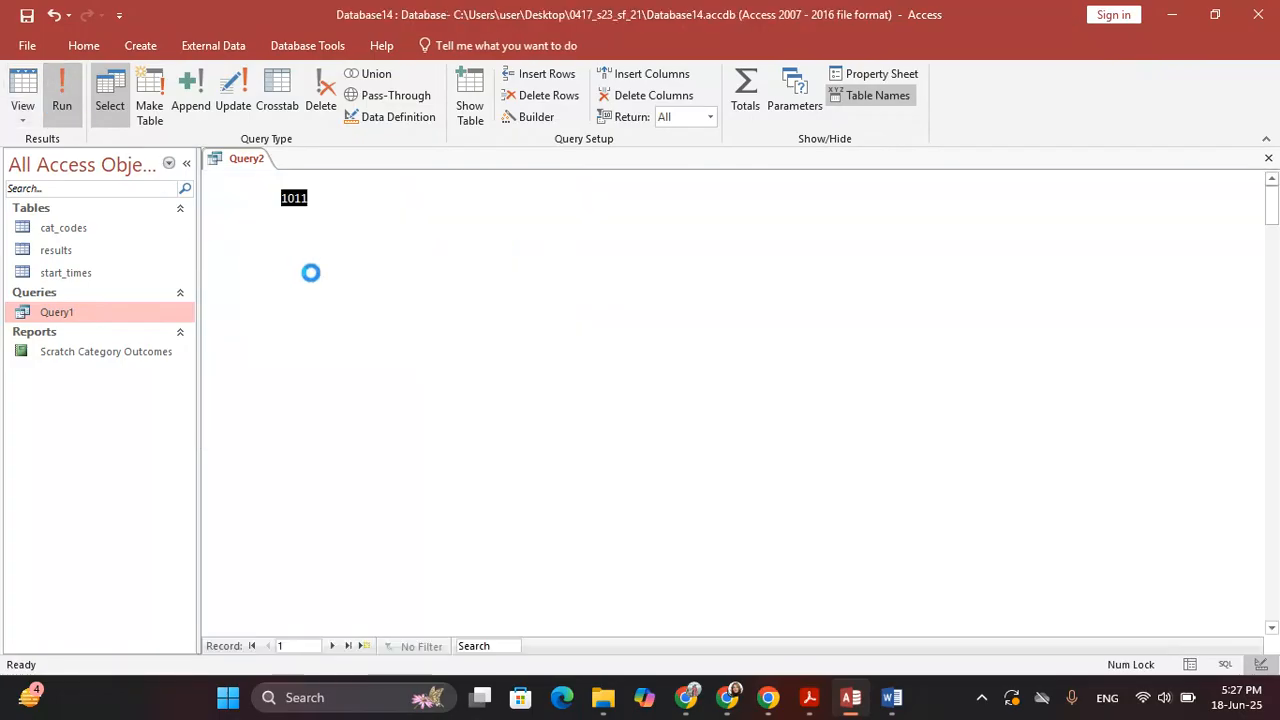
Scroll through the 45 returned records, then switch the query back to Design view
scroll(711, 285, "down", 9)
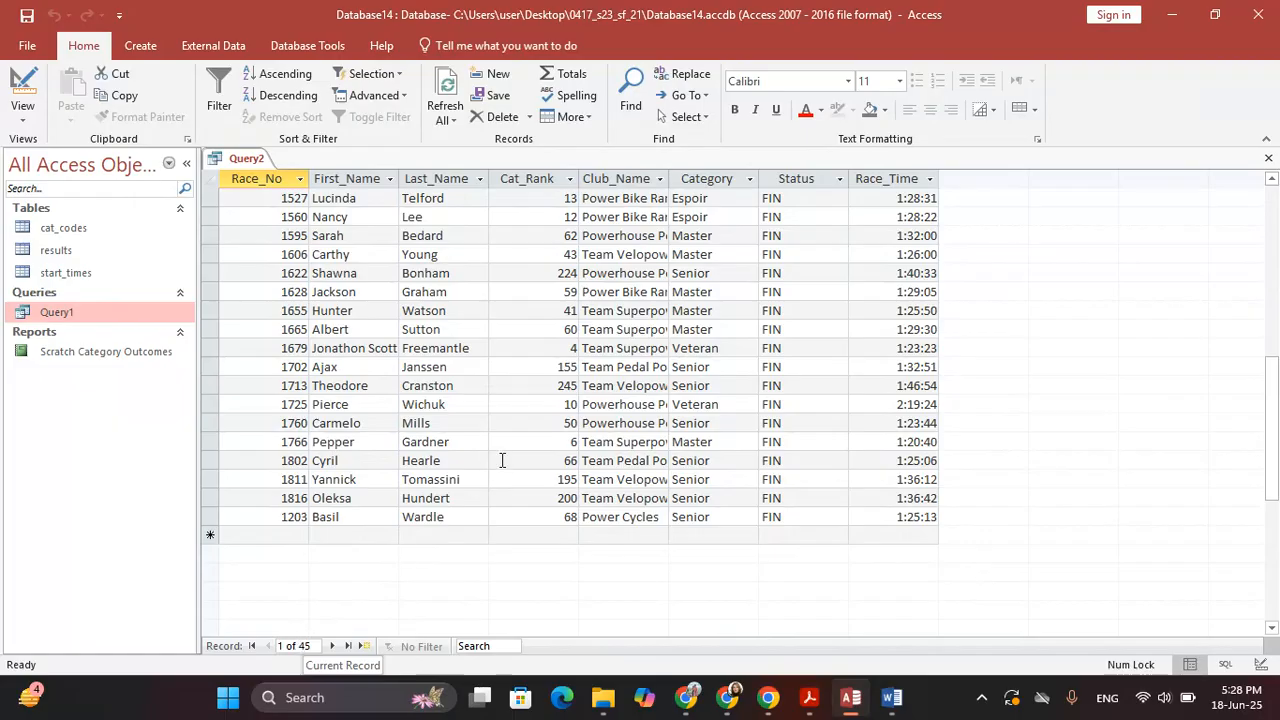
scroll(540, 384, "up", 9)
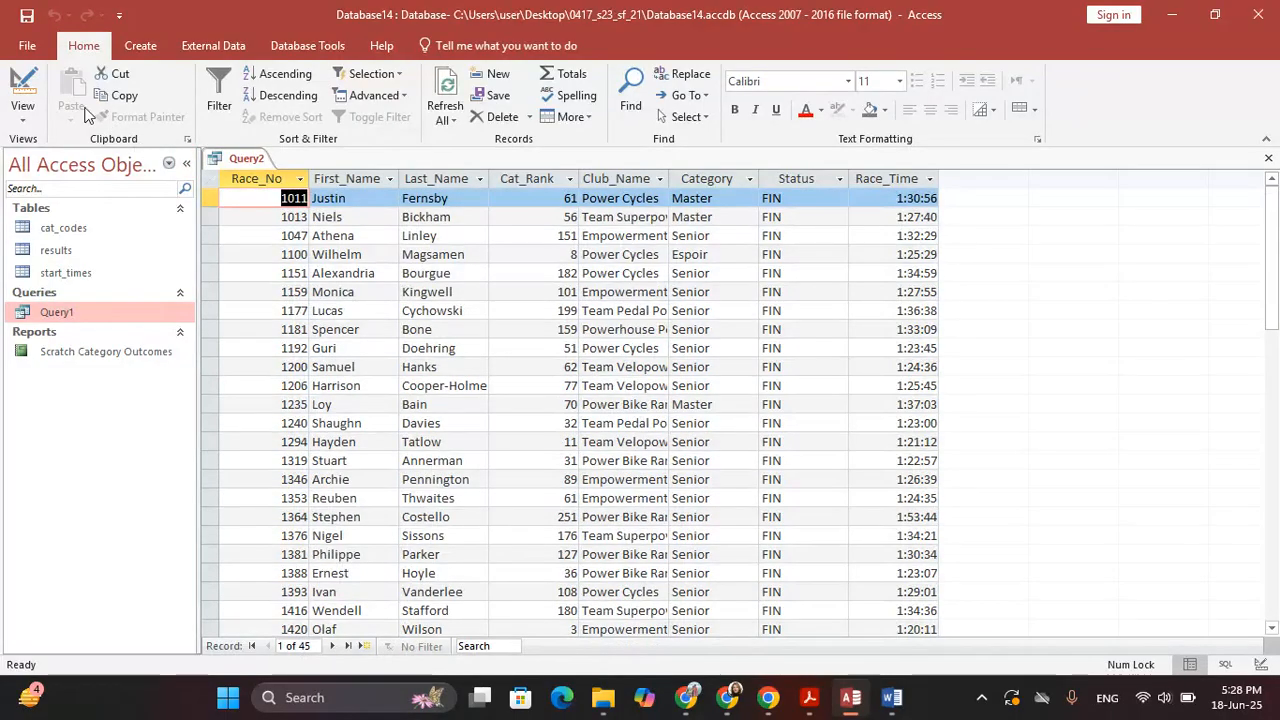
left_click(23, 88)
Mark the DNS and Time_per_km requirement lines in the question 21 PDF
key("alt+Tab")
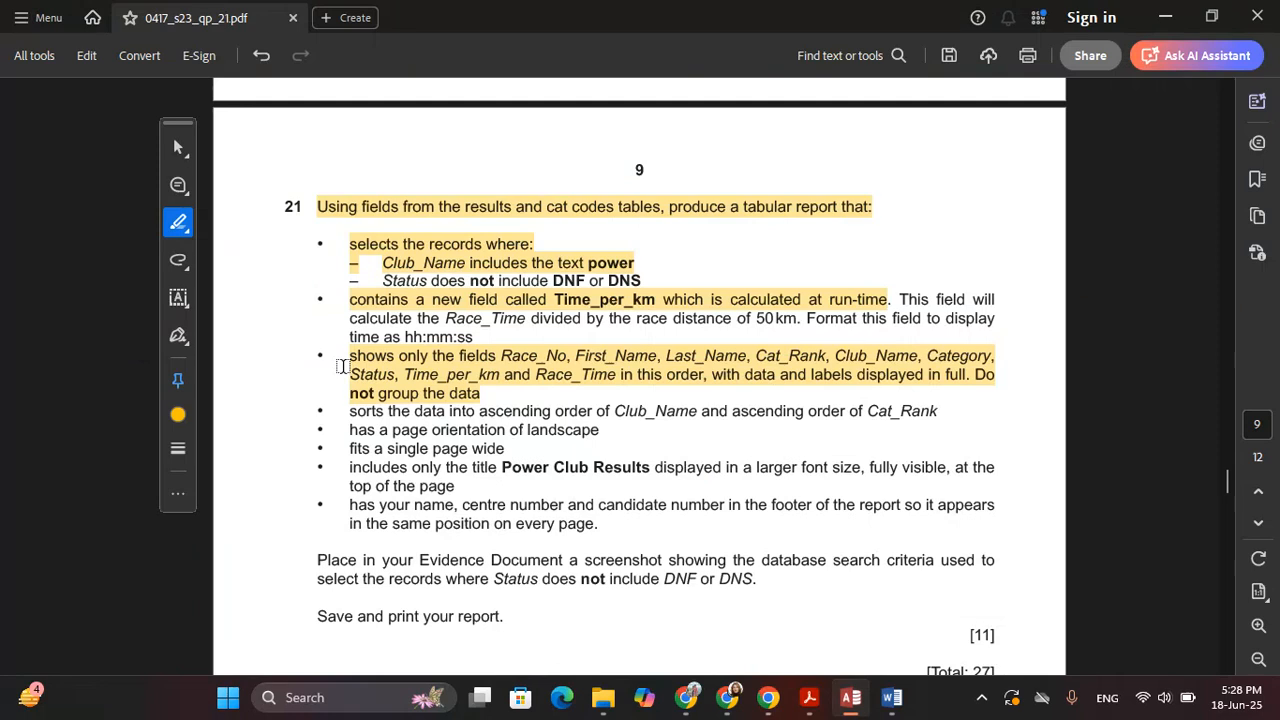
left_click_drag(656, 300, 378, 280)
left_click(485, 483)
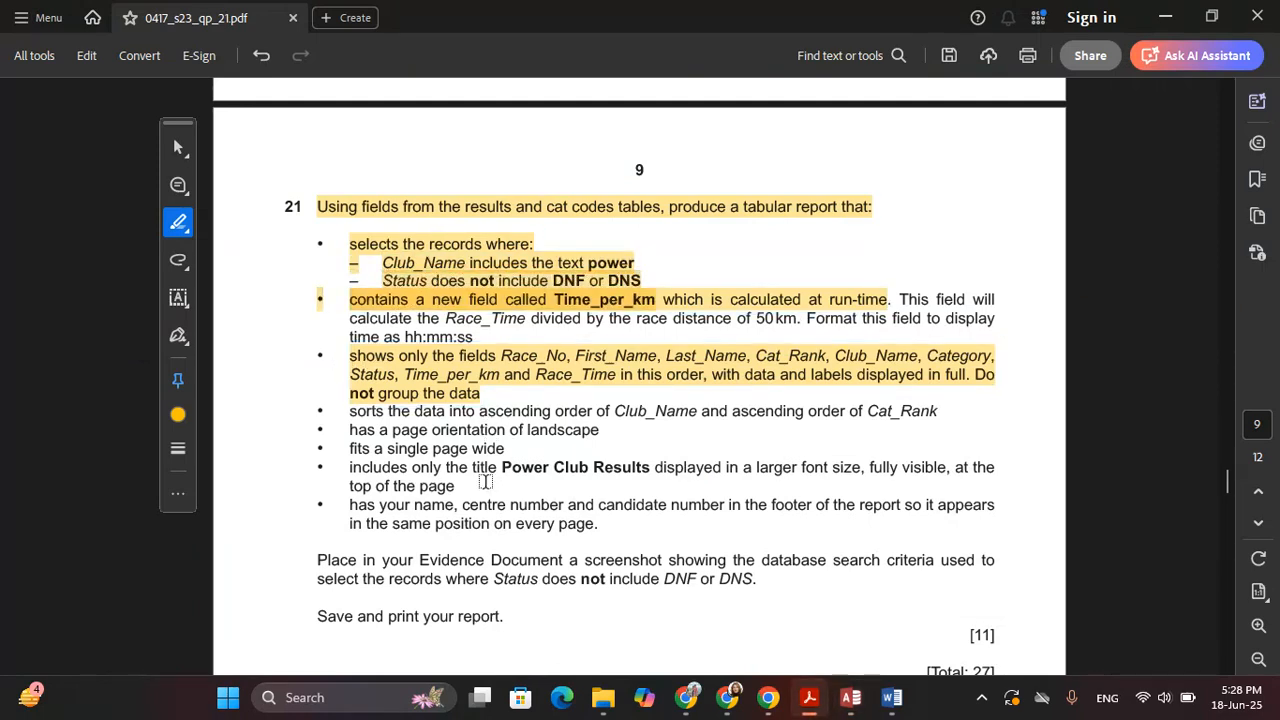
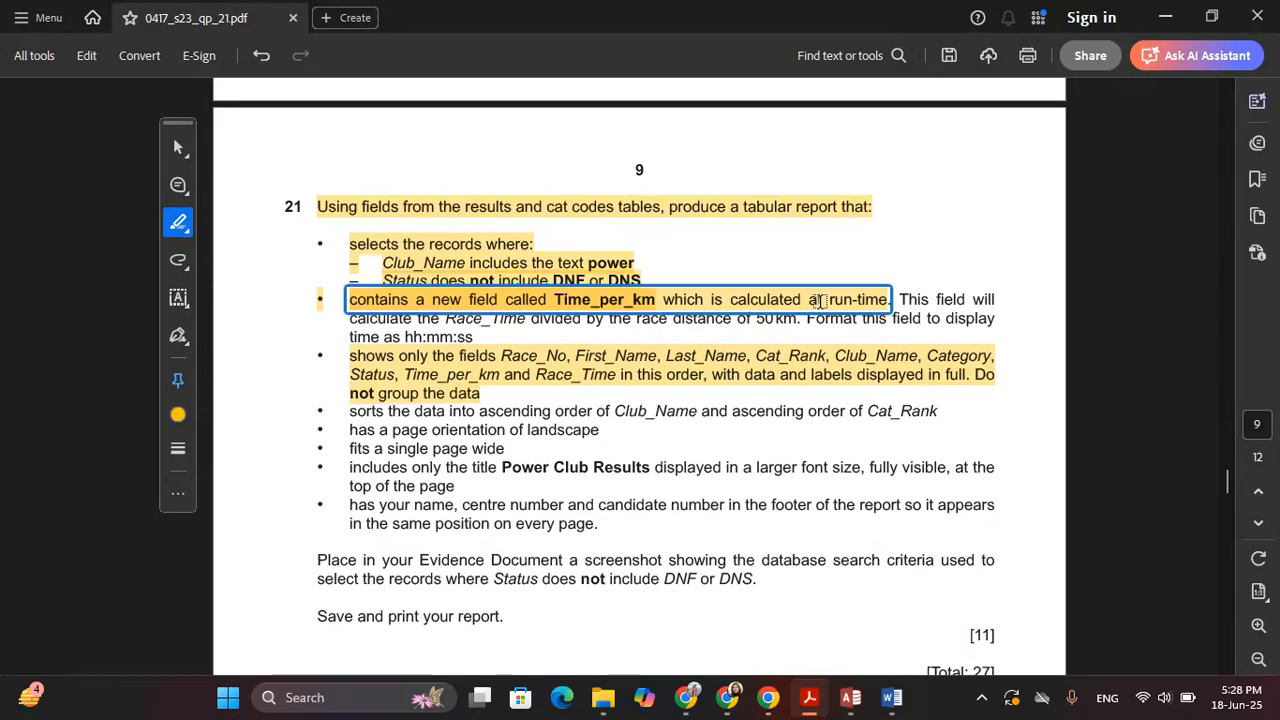
Type 'Time_per_km:' into the empty query column after Race_Time, checking the question's calculation line
key("alt+Tab")
left_click(1154, 468)
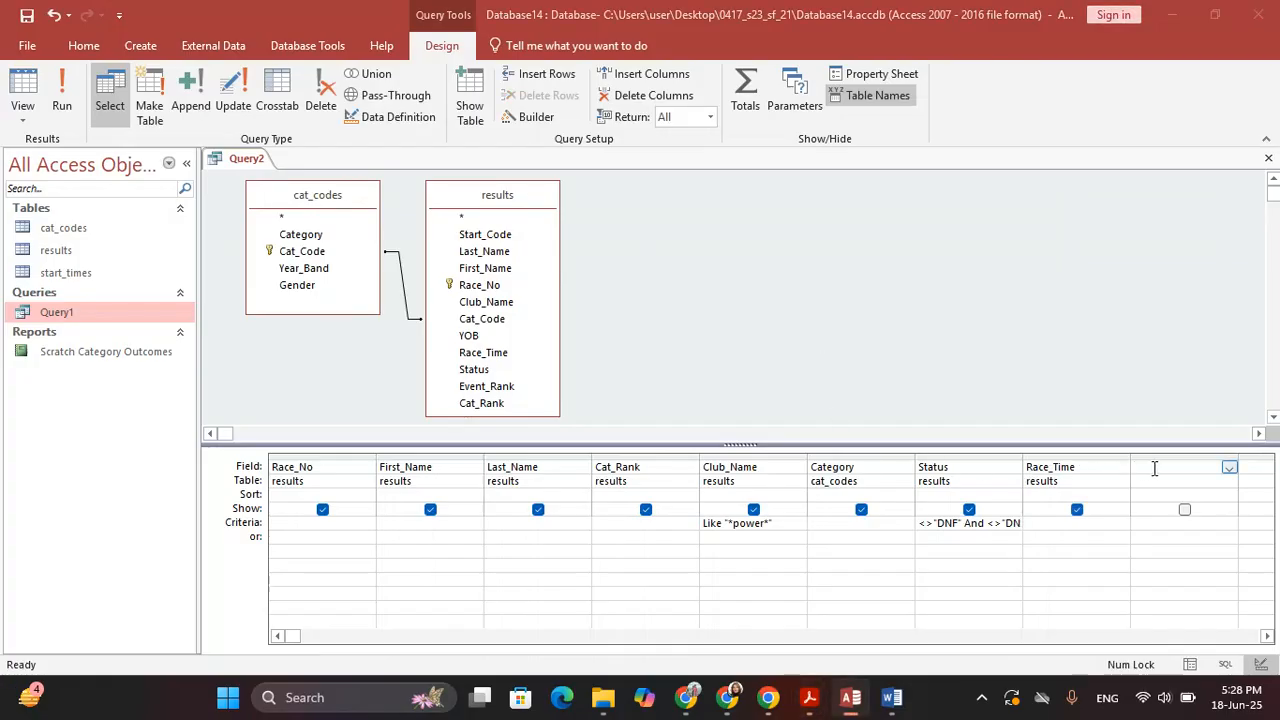
key("alt+Tab")
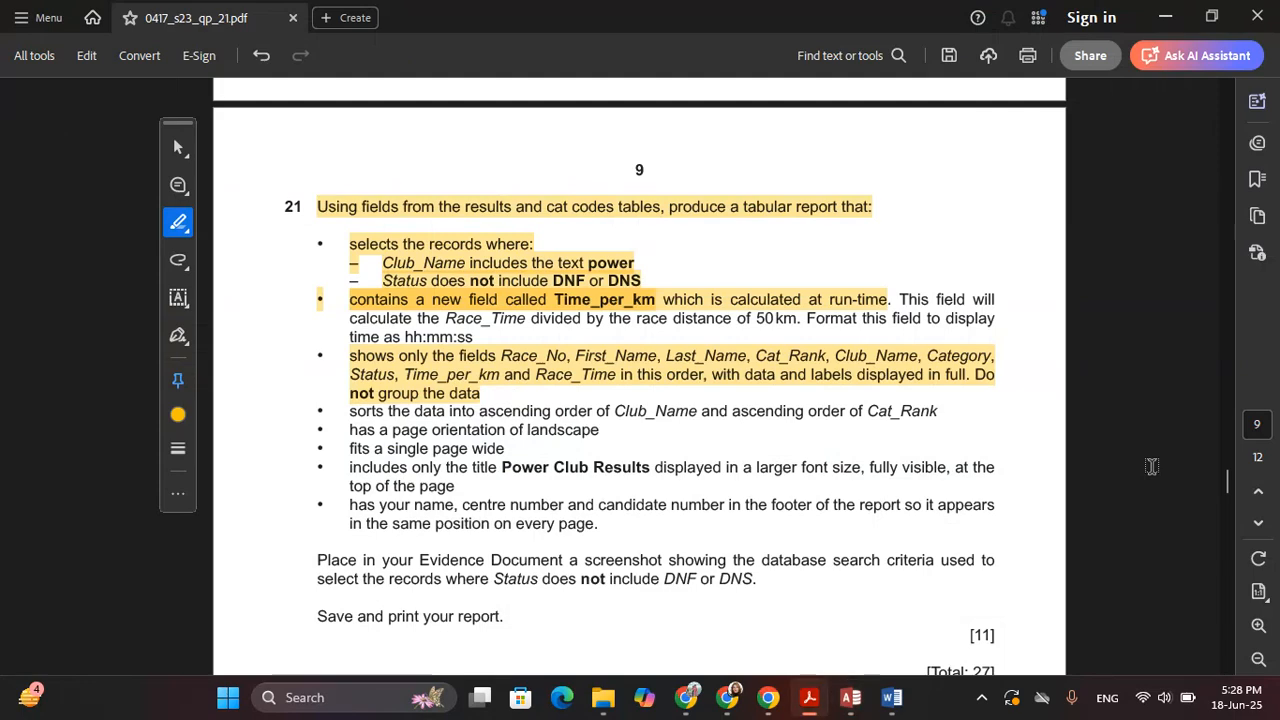
key("alt+Tab")
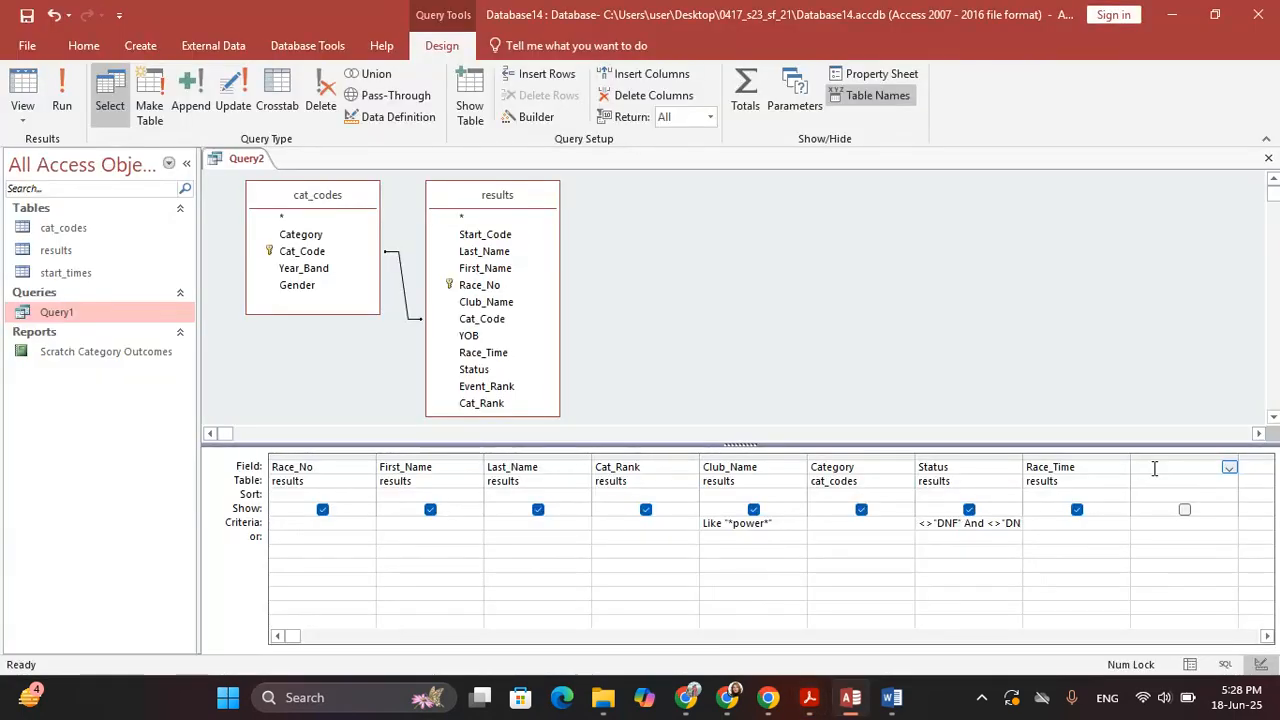
type("Time_per_km")
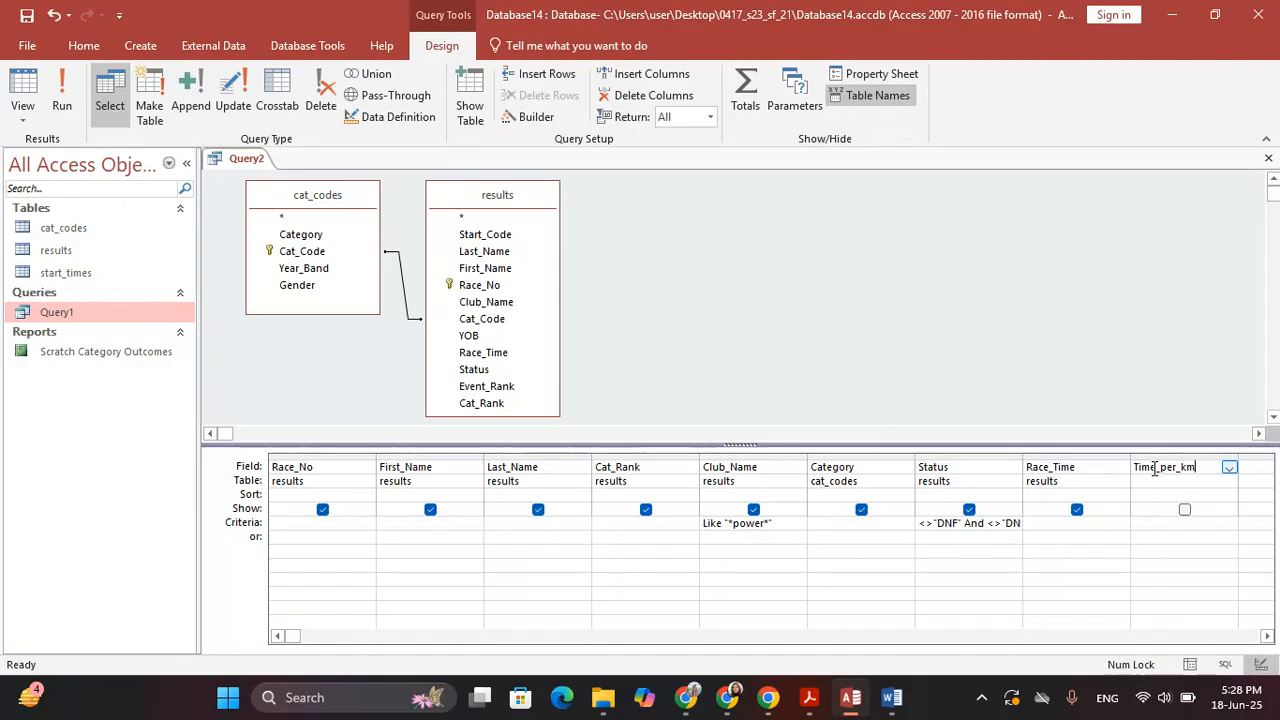
type(":")
key("alt+Tab")
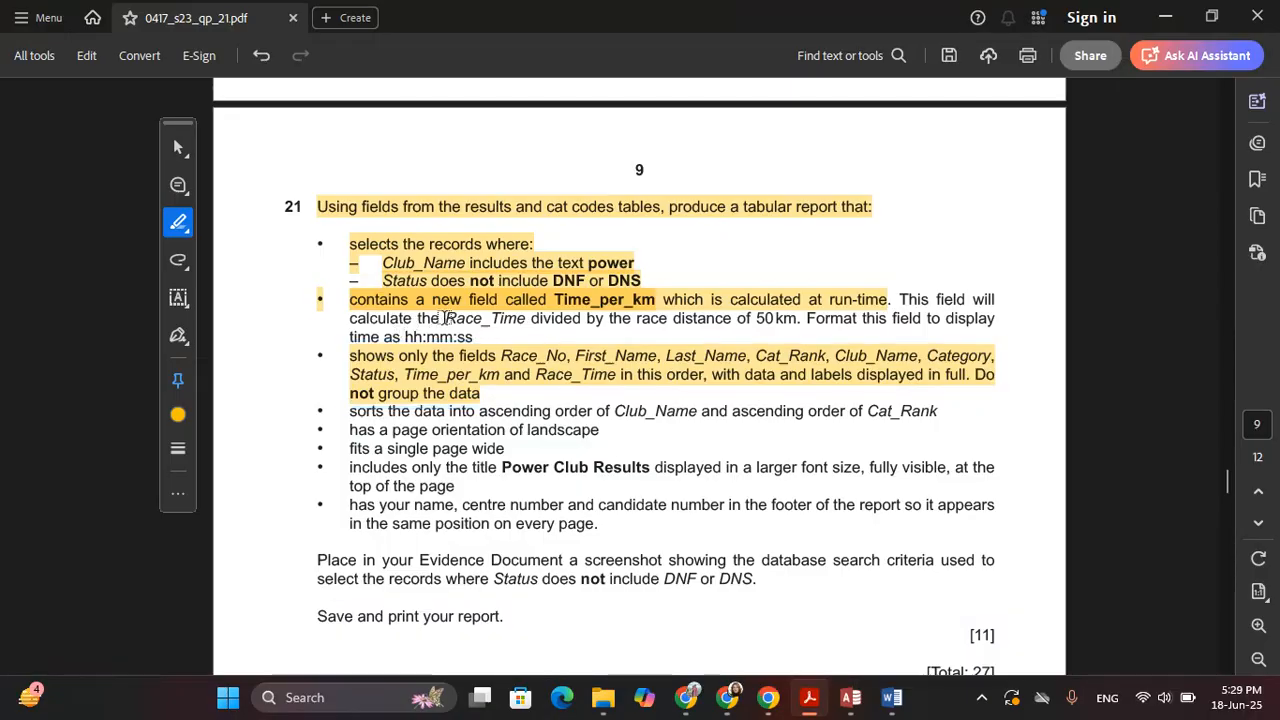
left_click_drag(445, 319, 524, 318)
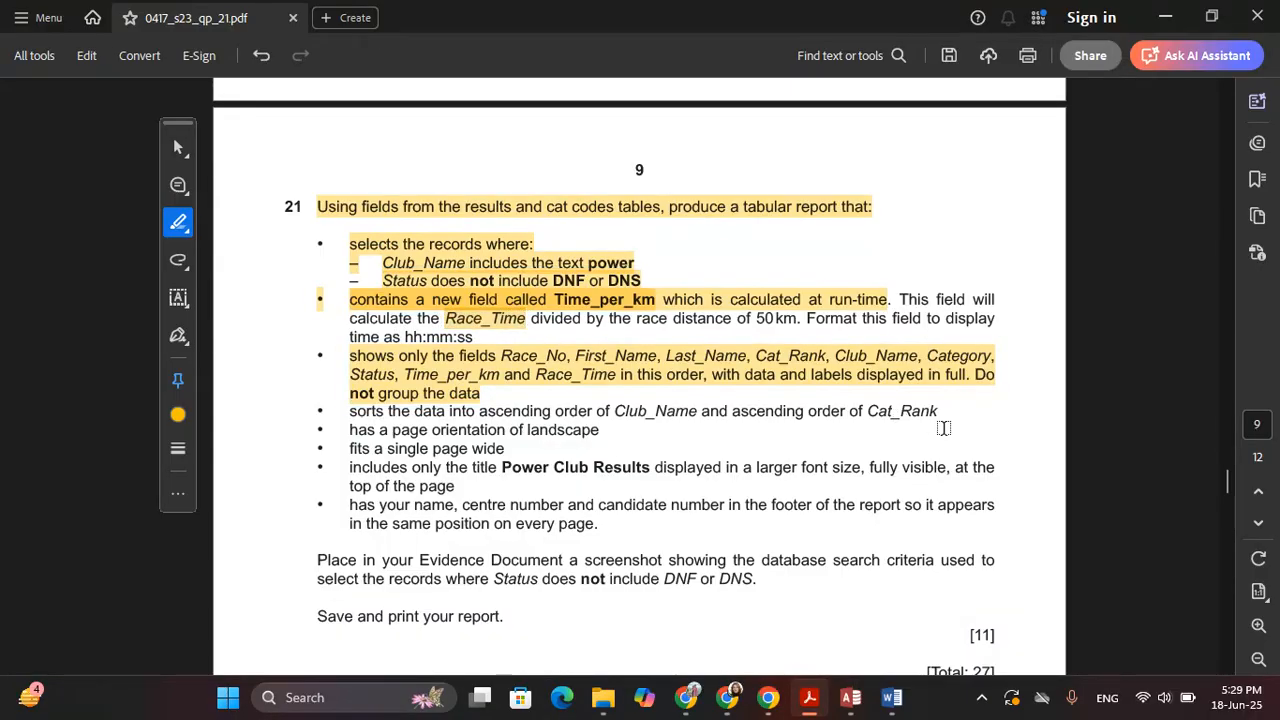
key("alt+Tab")
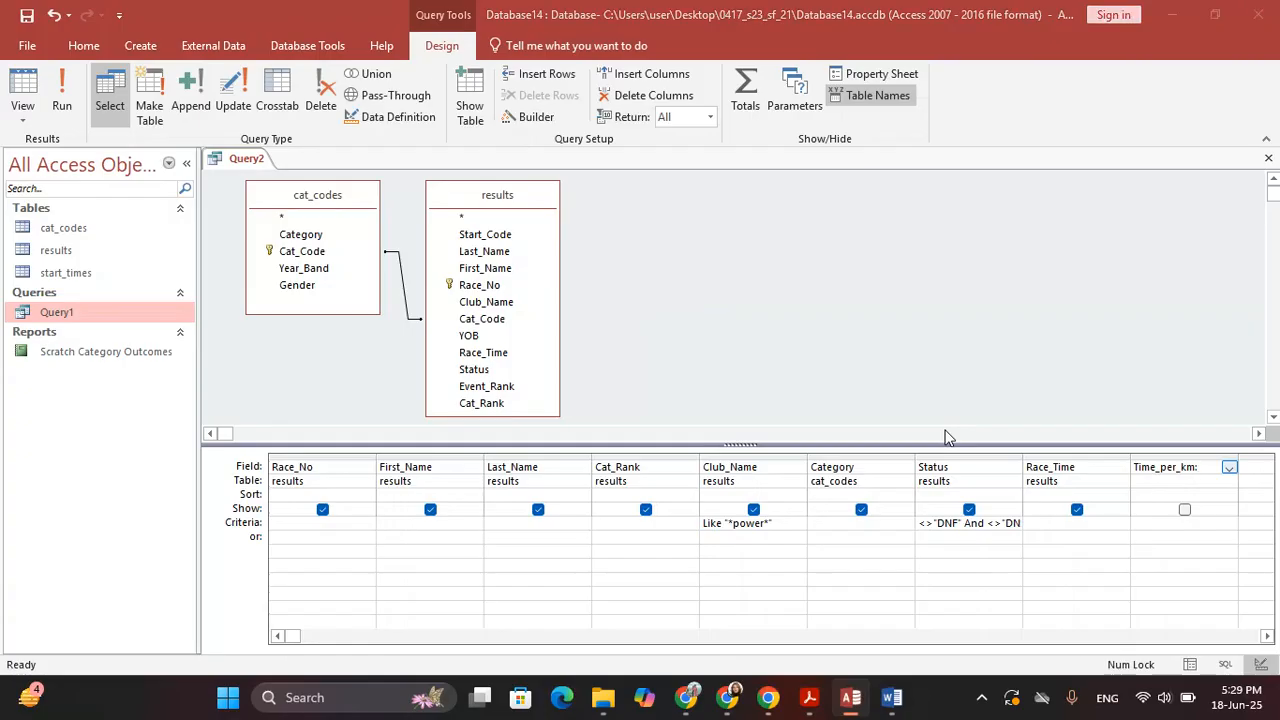
key("alt+Tab")
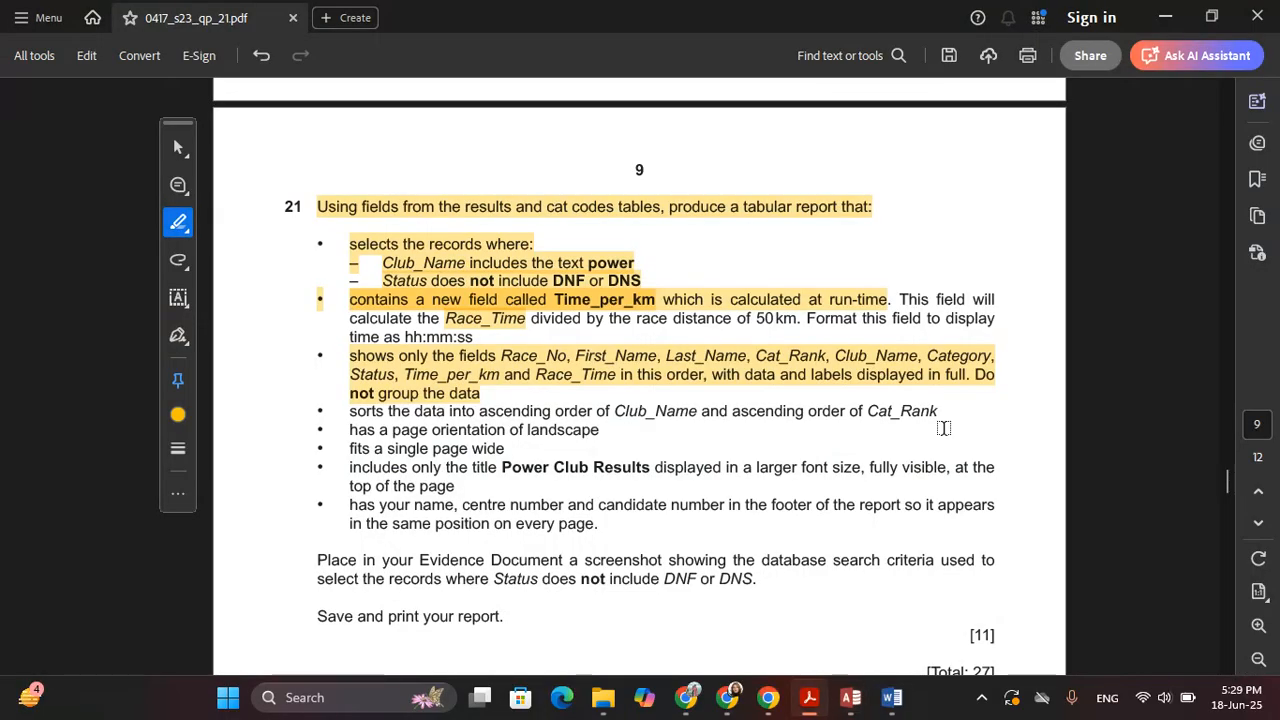
key("alt+Tab")
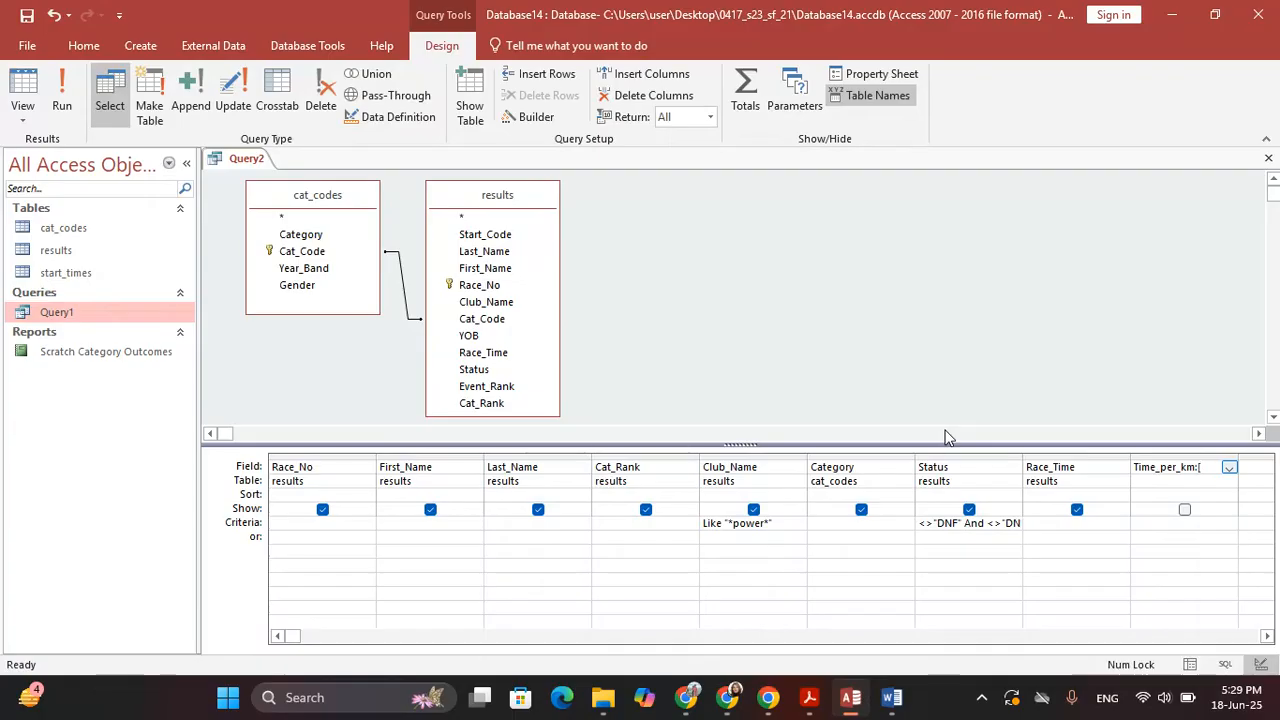
Add Race_Time to the Time_per_km expression, correcting a typo
type("Race")
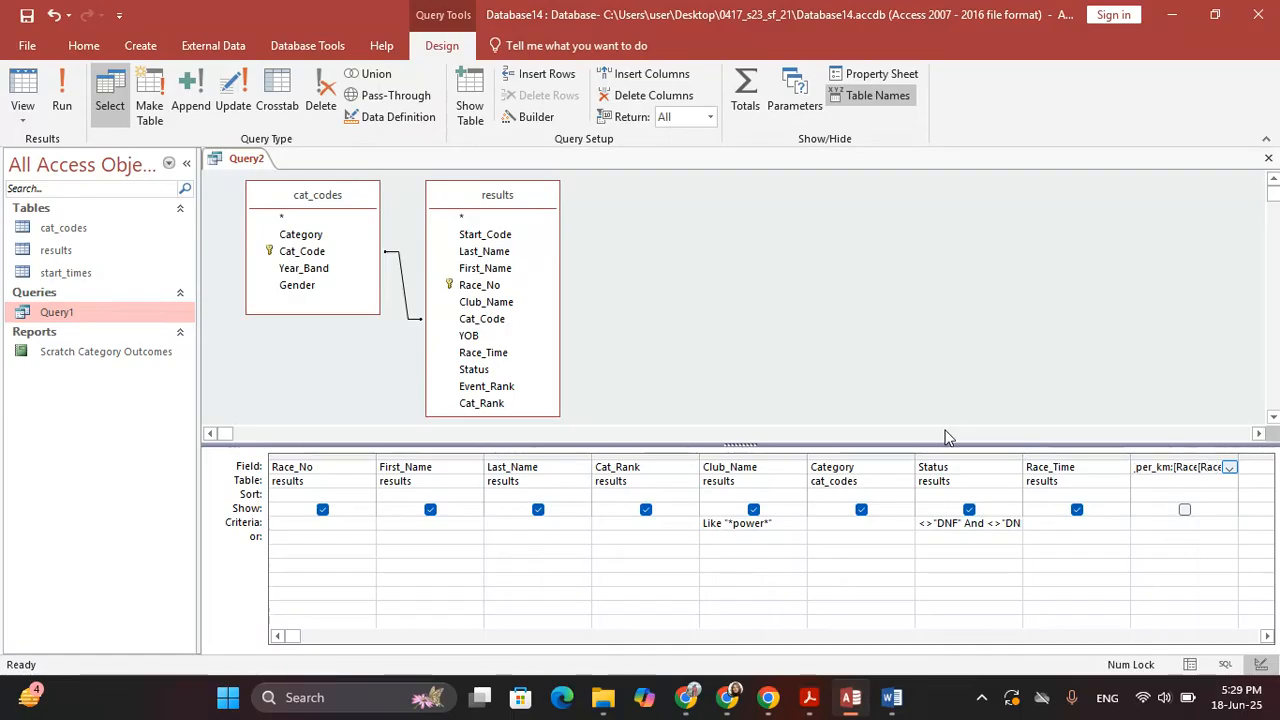
type("_Time_Tim")
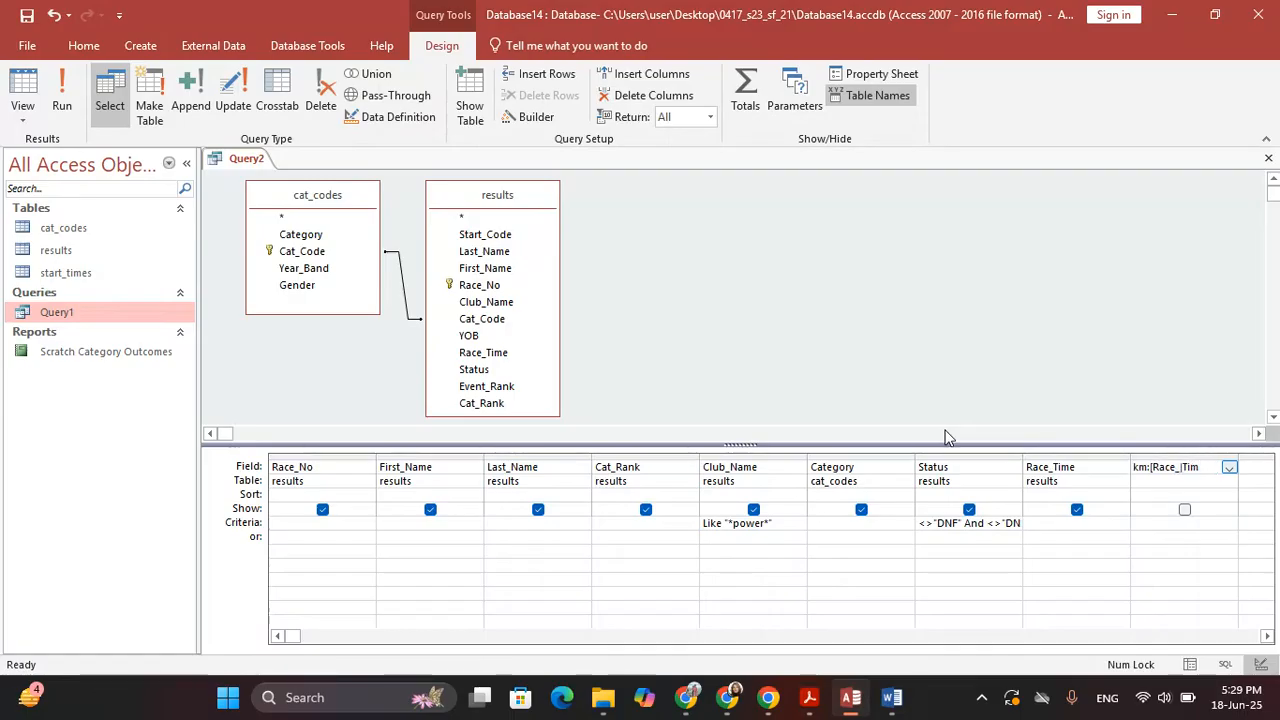
key("BackSpace")
type("me")
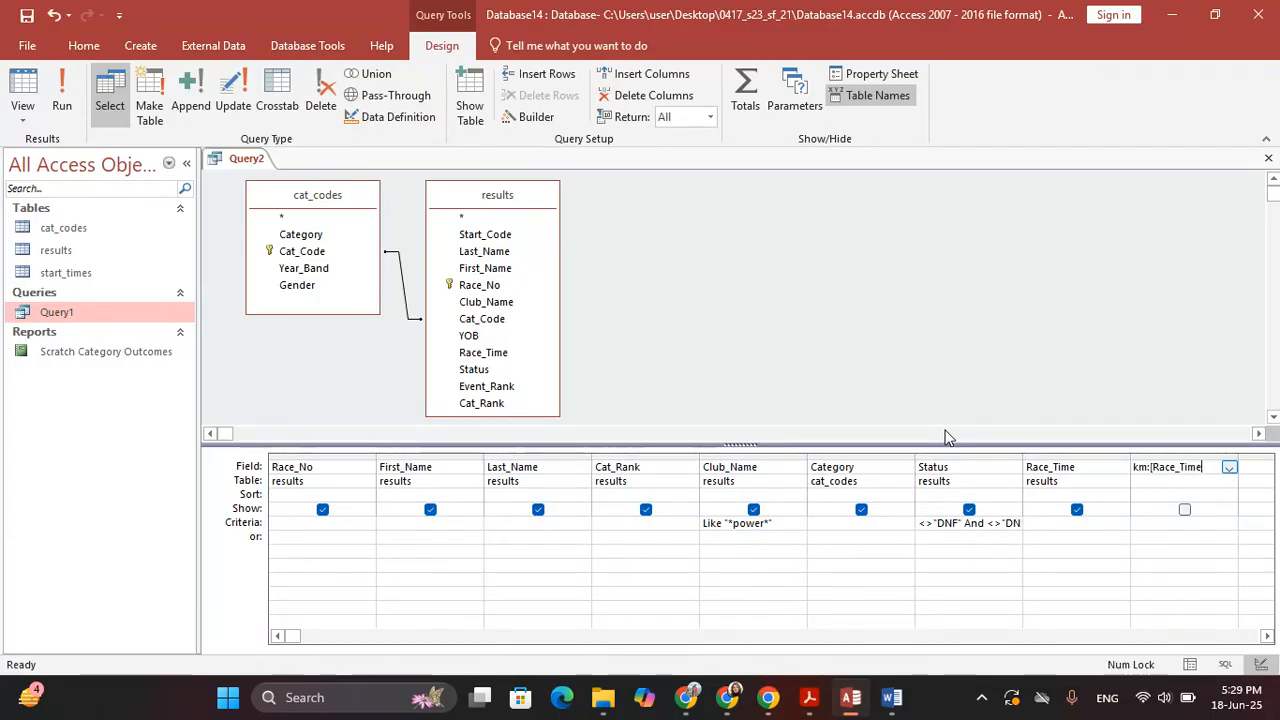
key("alt+Tab")
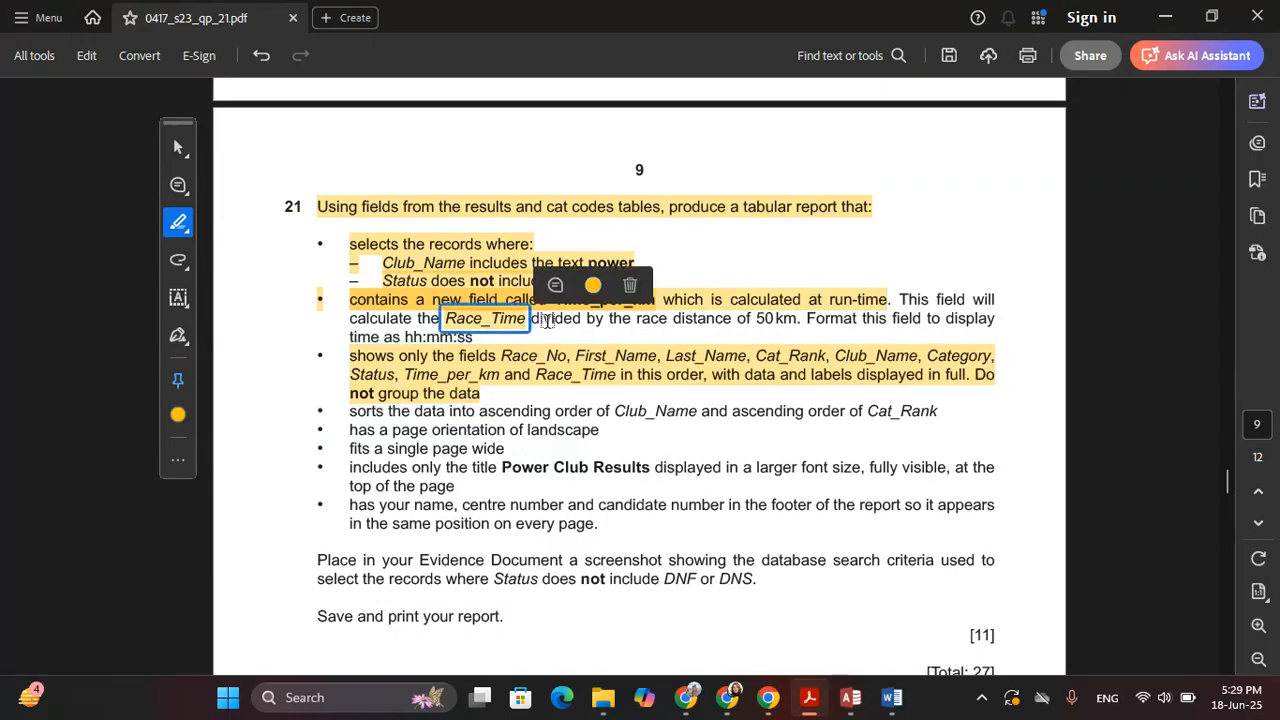
left_click_drag(535, 322, 606, 321)
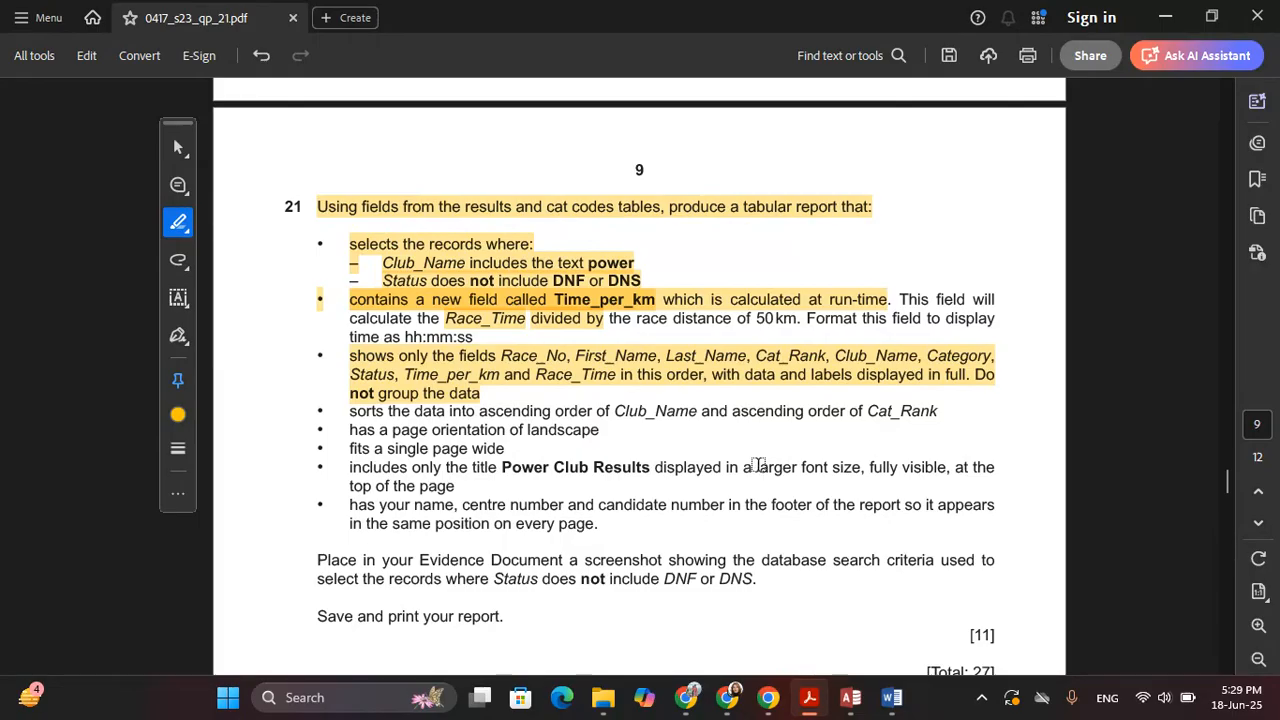
key("alt+Tab")
Divide Race_Time by the 50 km race distance and run the query
type("/")
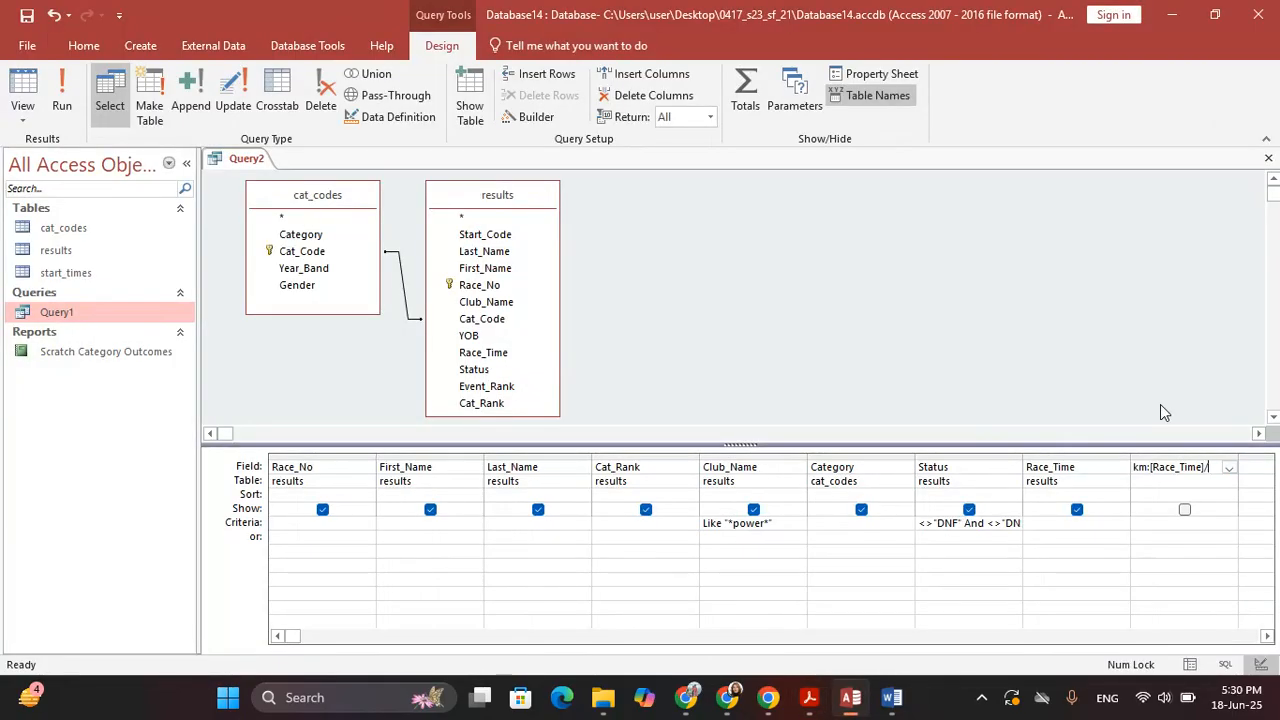
key("alt+Tab")
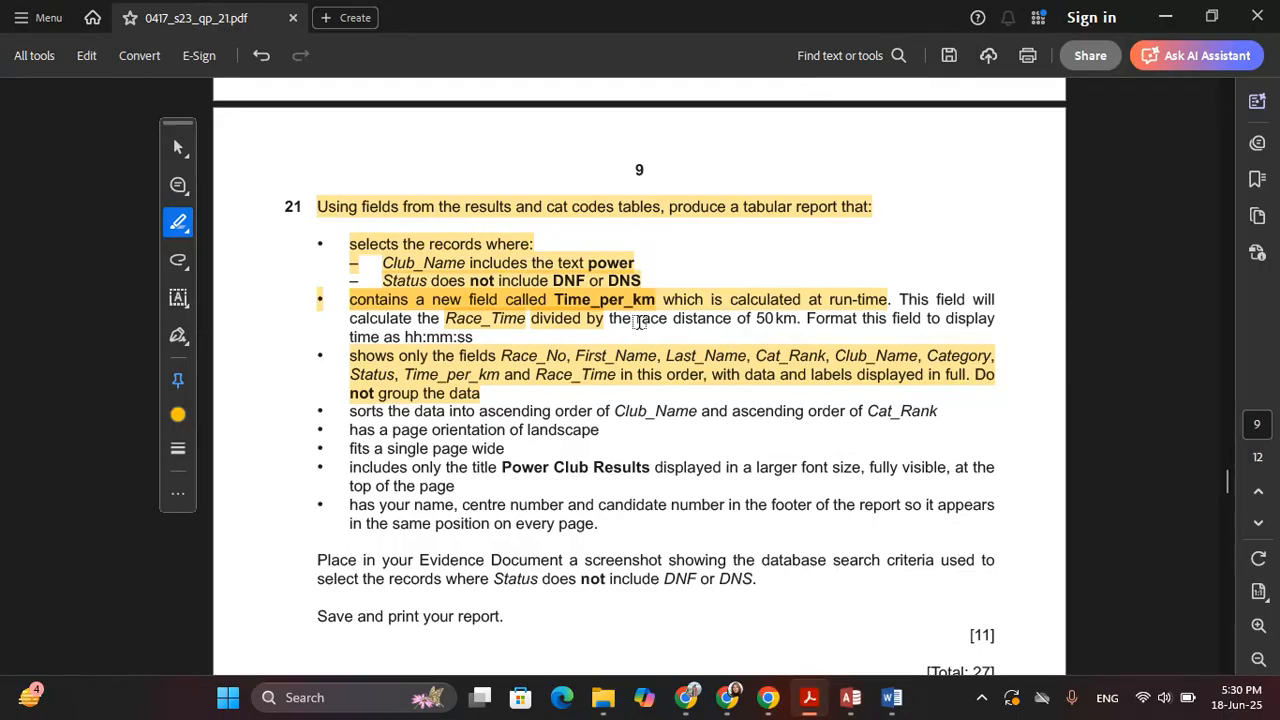
left_click_drag(610, 322, 711, 316)
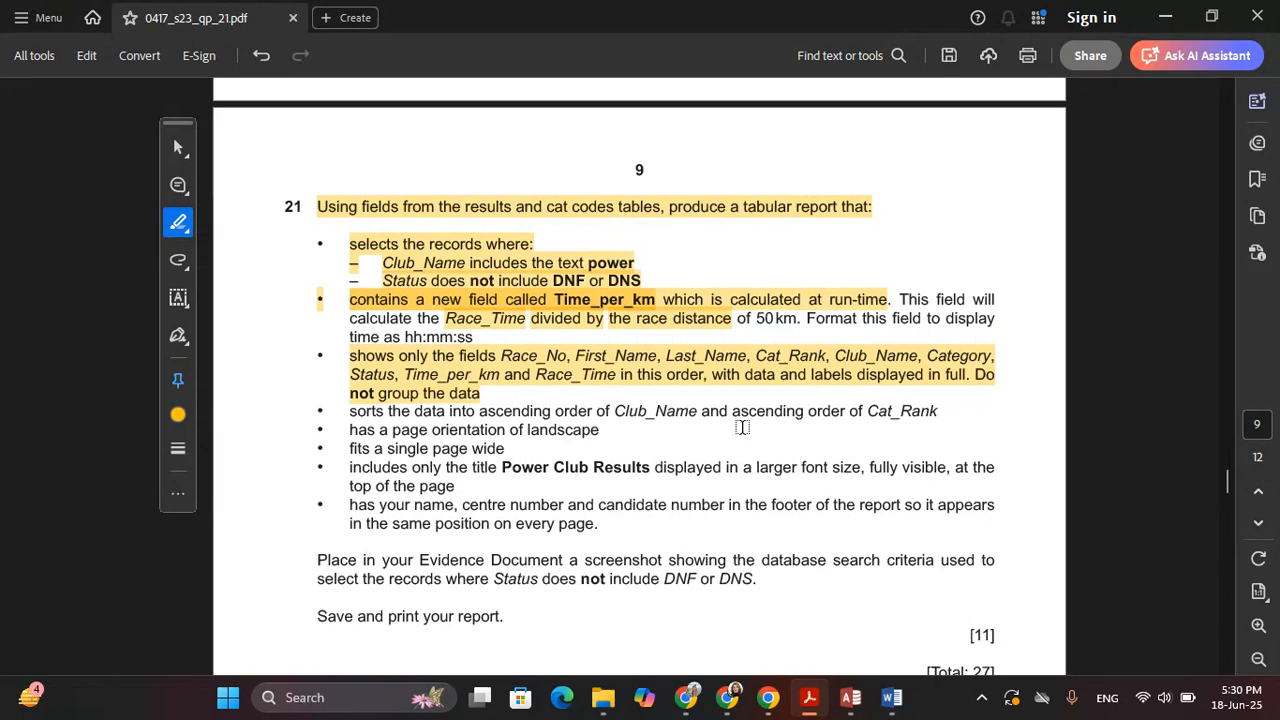
key("alt+Tab")
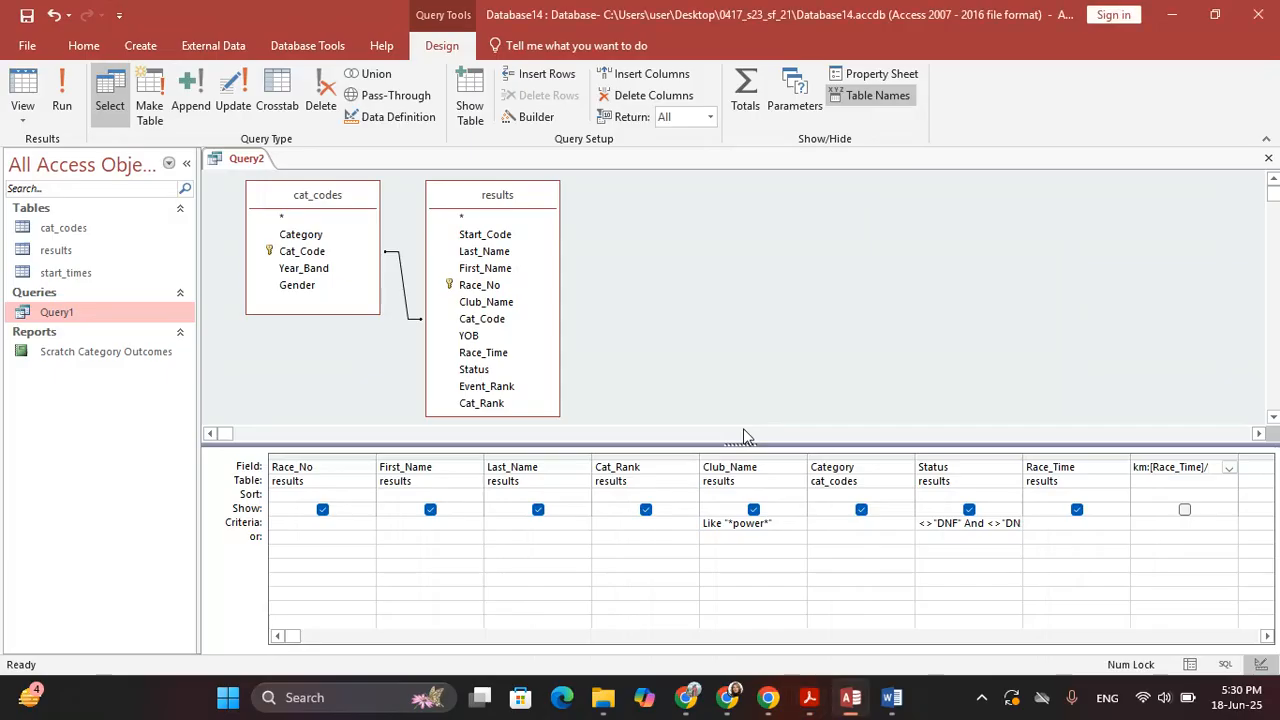
type("50")
key("alt+Tab")
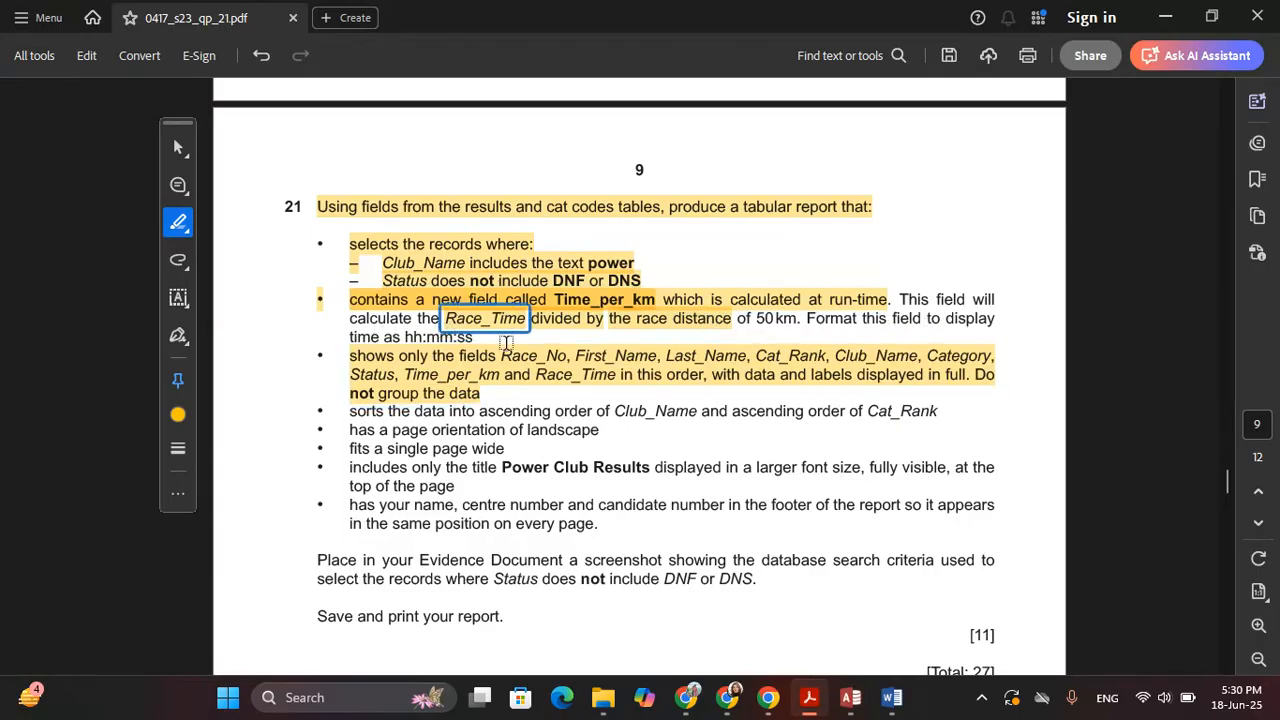
key("alt+Tab")
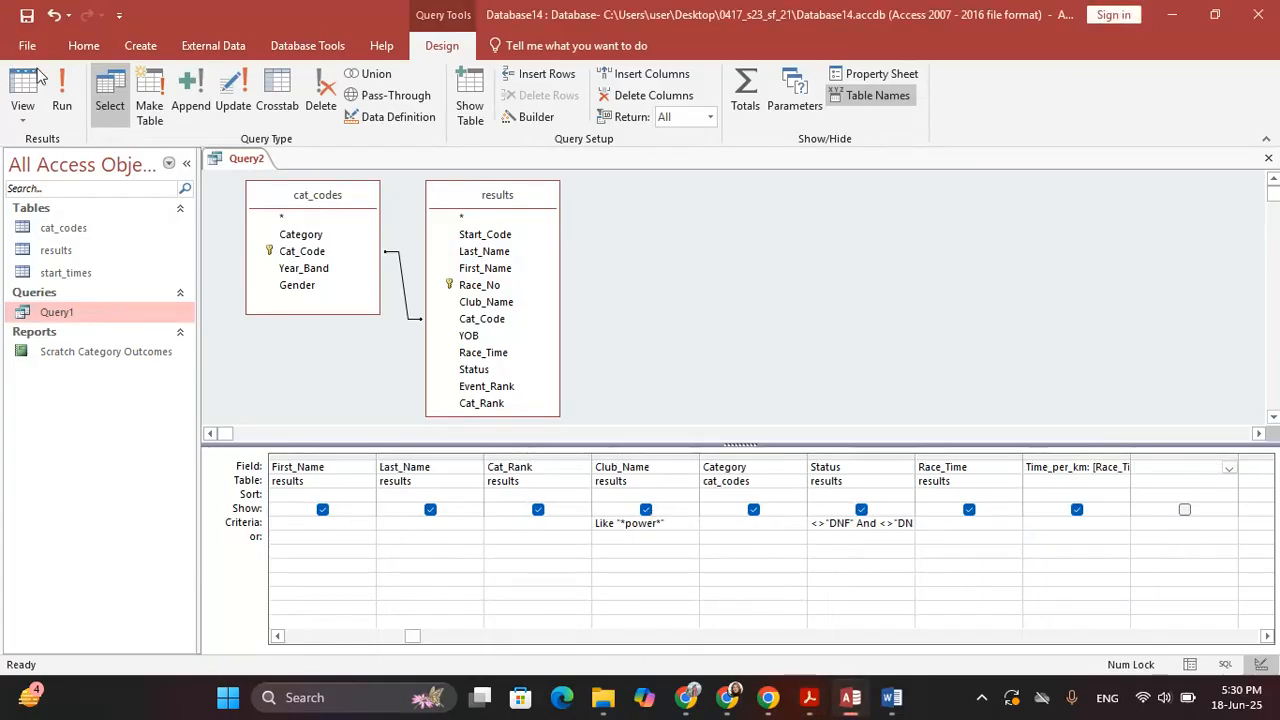
left_click(58, 88)
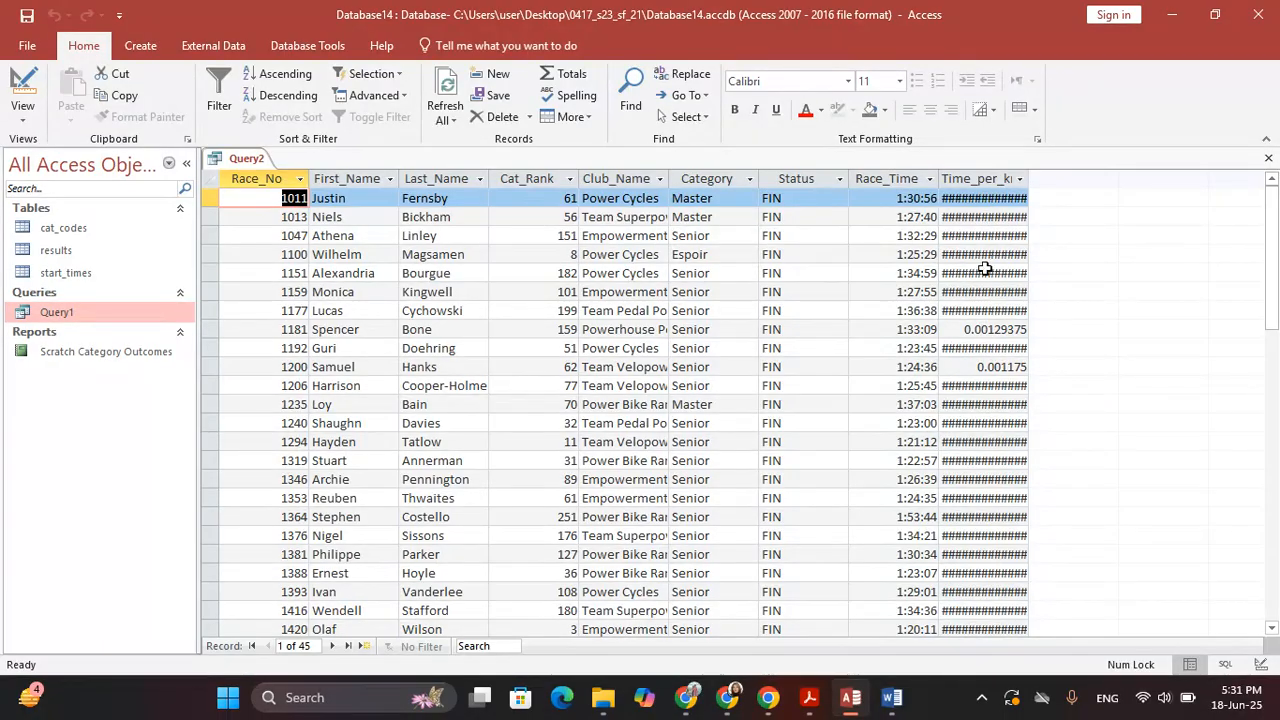
Back in Design view, give the Time_per_km field the hh:mm:ss format
left_click(23, 88)
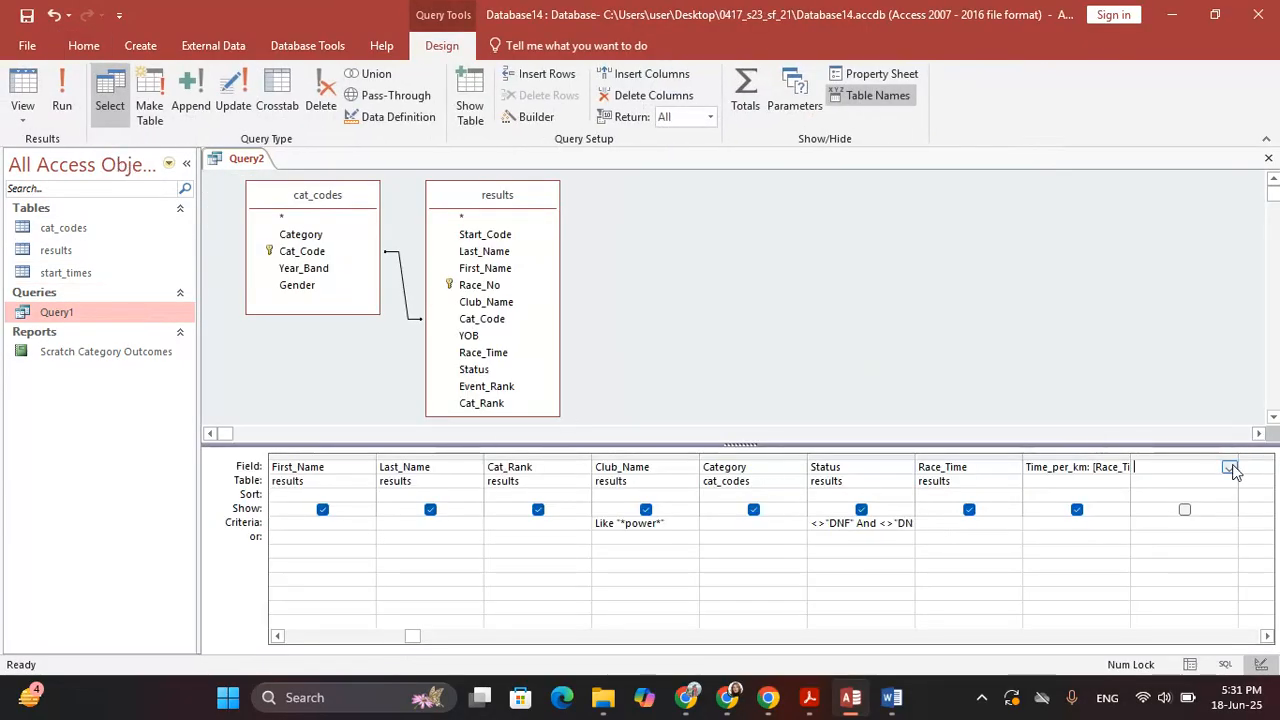
left_click(1047, 468)
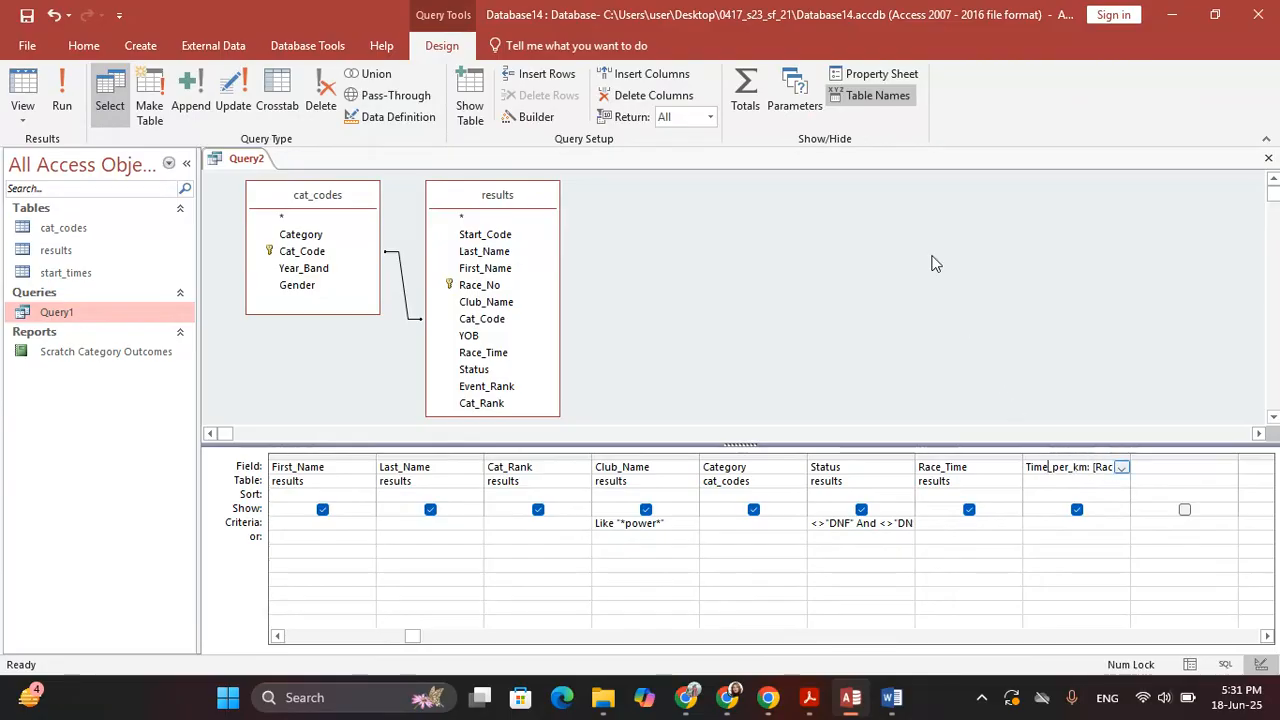
left_click(867, 76)
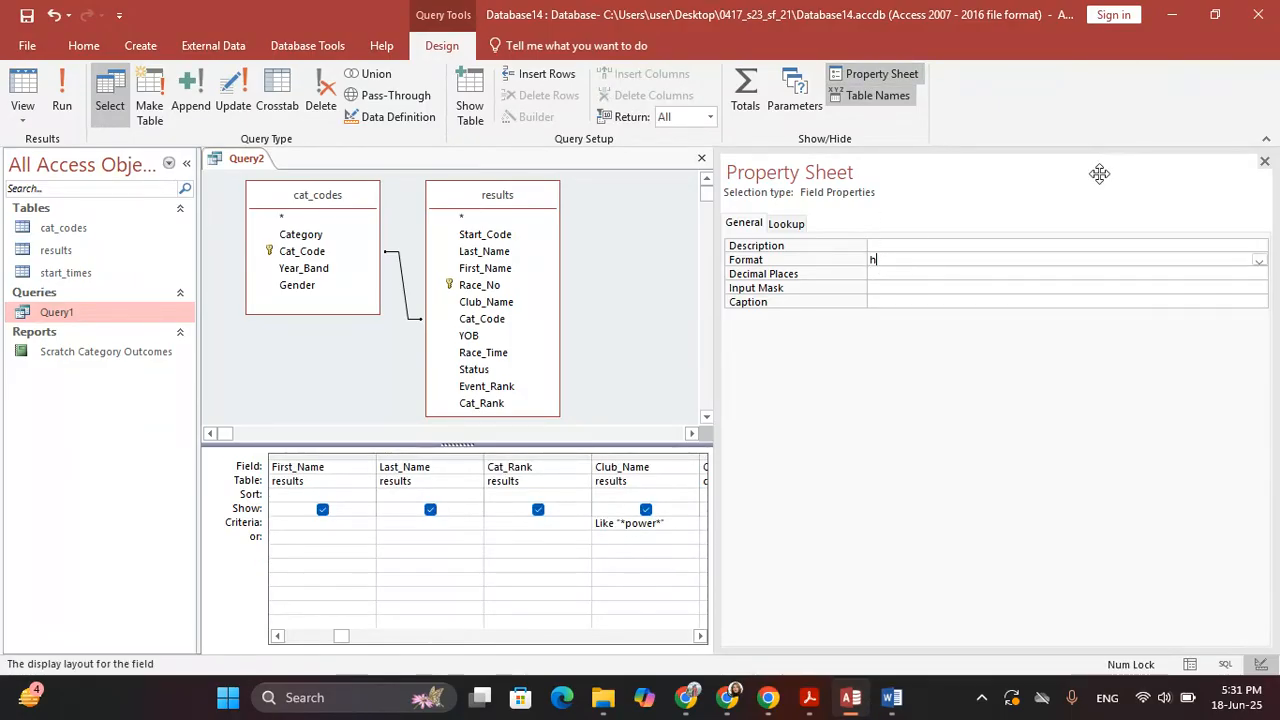
type("hh:mm:ss")
key("Return")
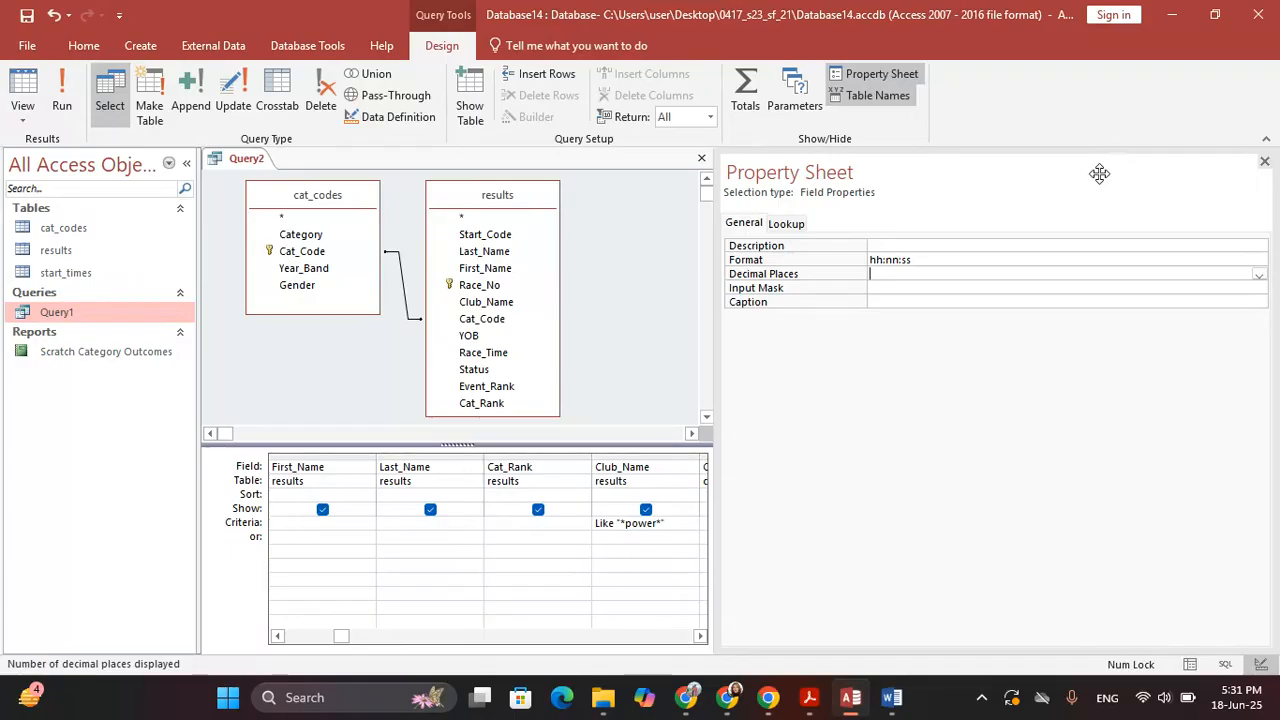
left_click(1264, 161)
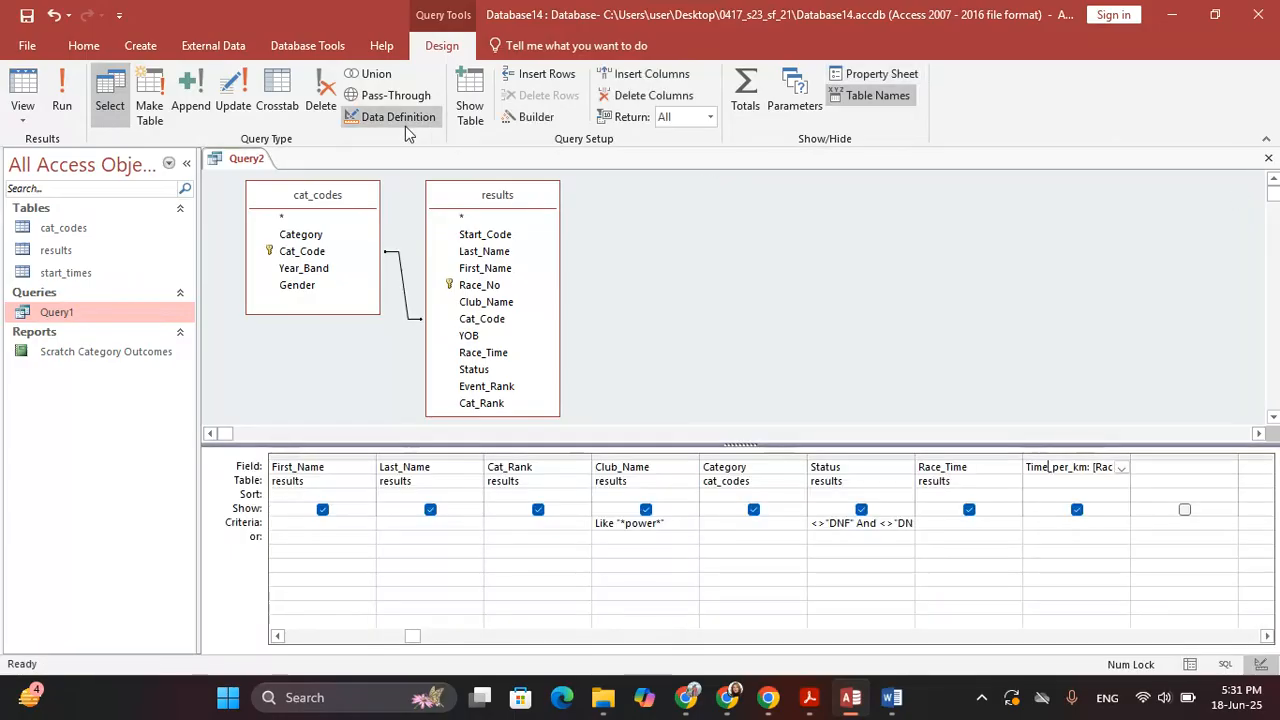
key("alt+Tab")
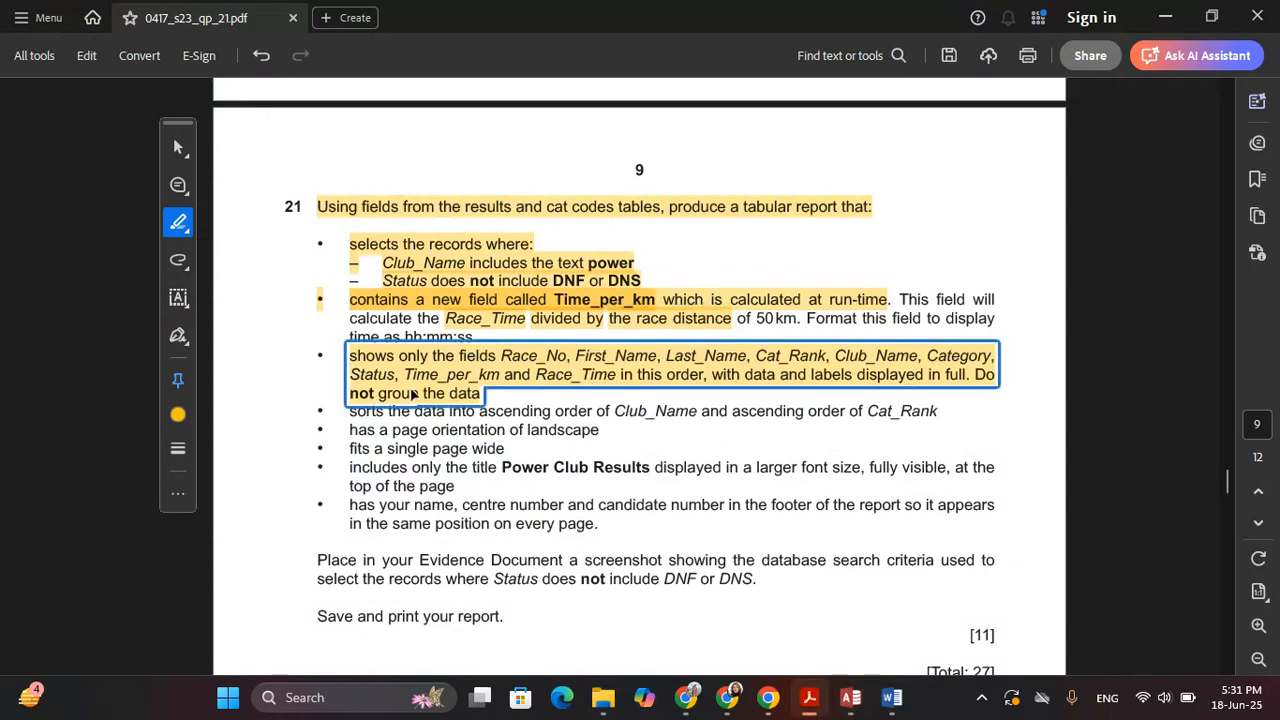
Move the Time_per_km column in front of Race_Time and run the query
key("alt+Tab")
left_click(1100, 467)
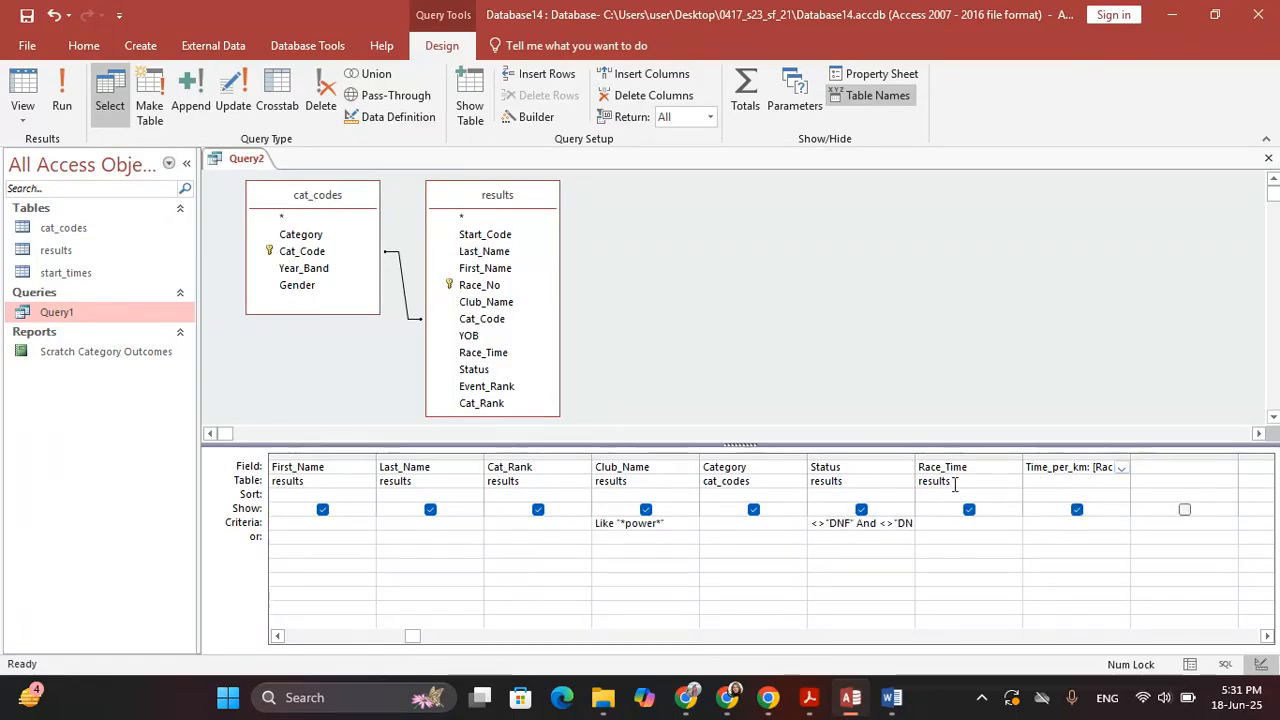
left_click(1046, 455)
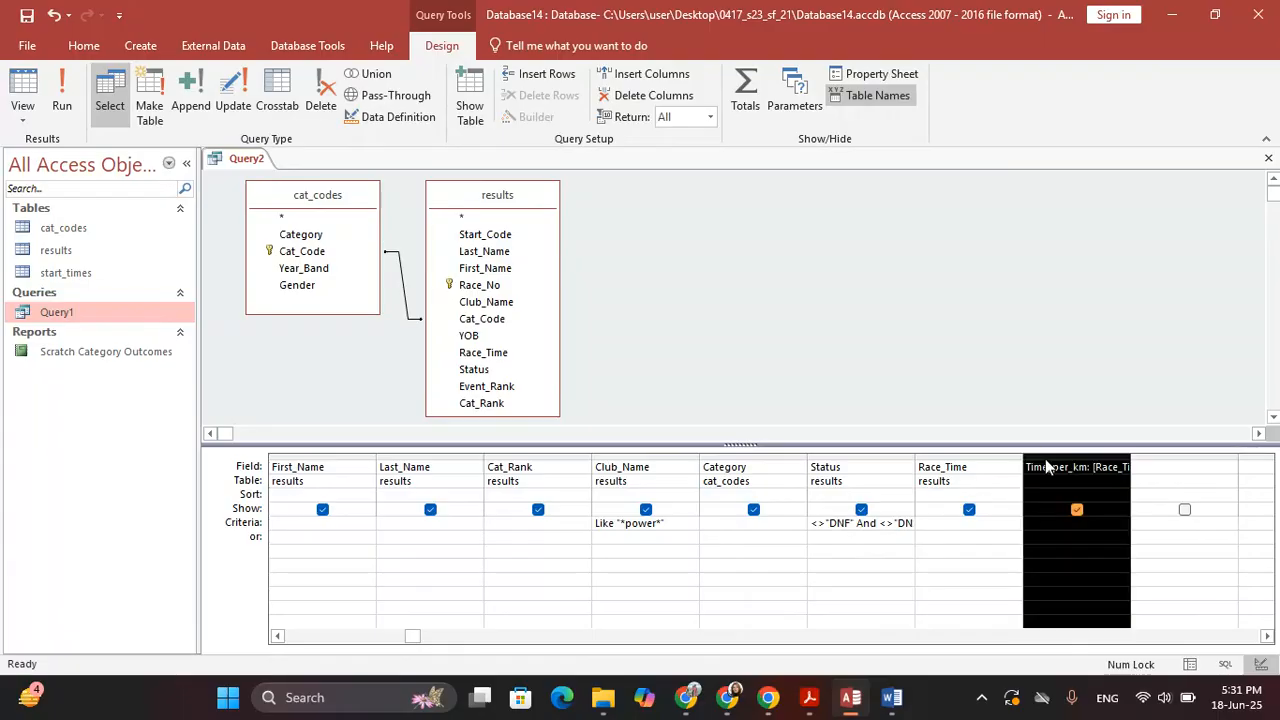
left_click_drag(1046, 458, 974, 410)
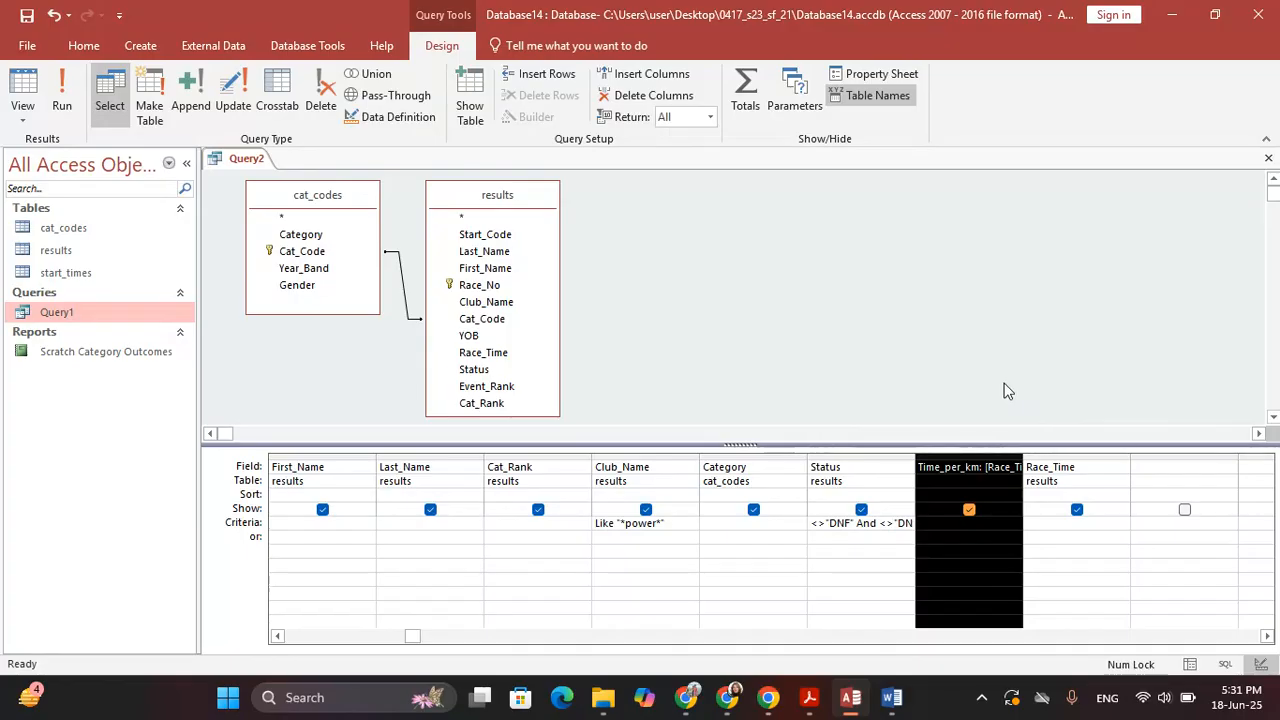
left_click(36, 116)
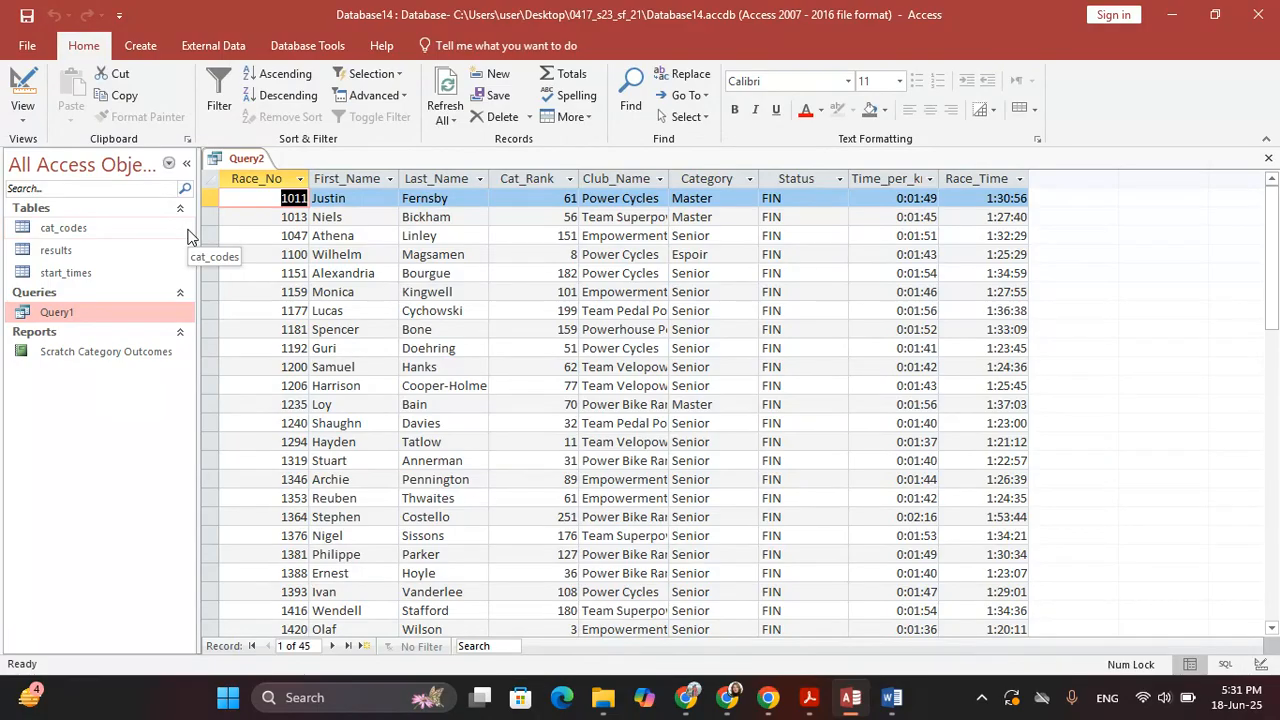
Close the query, saving it as Query2
left_click(1268, 159)
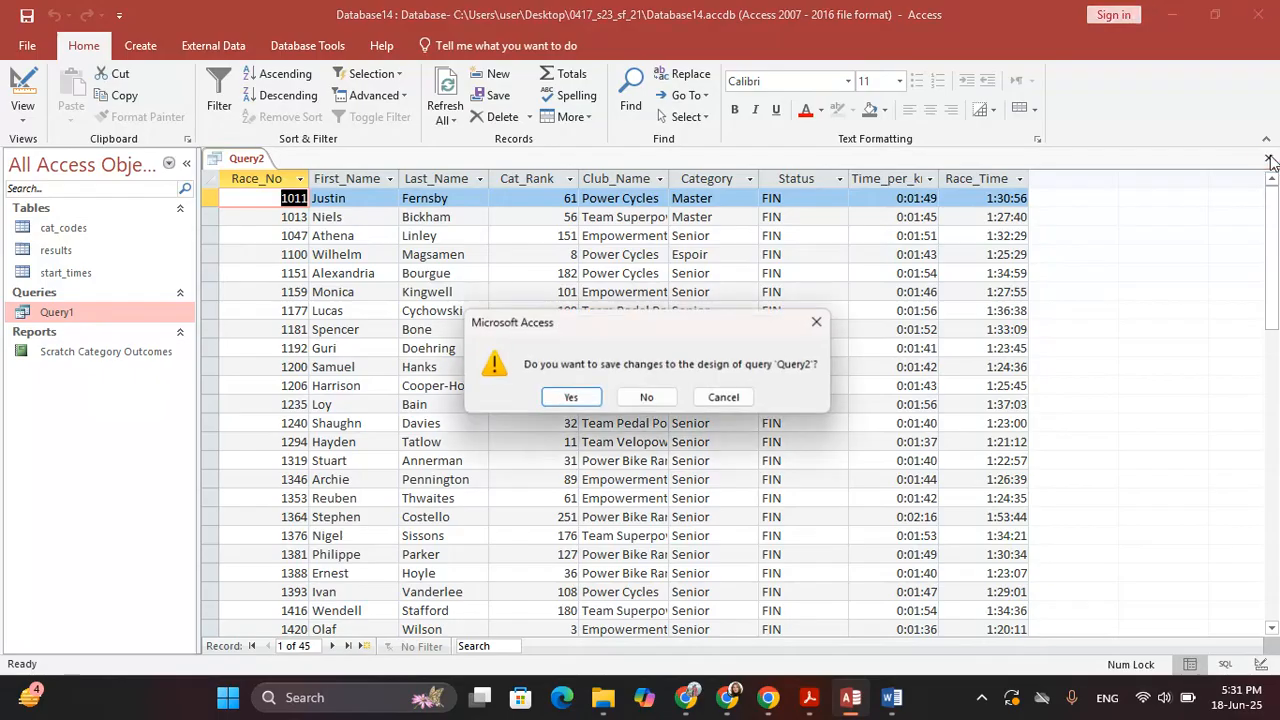
key("Return")
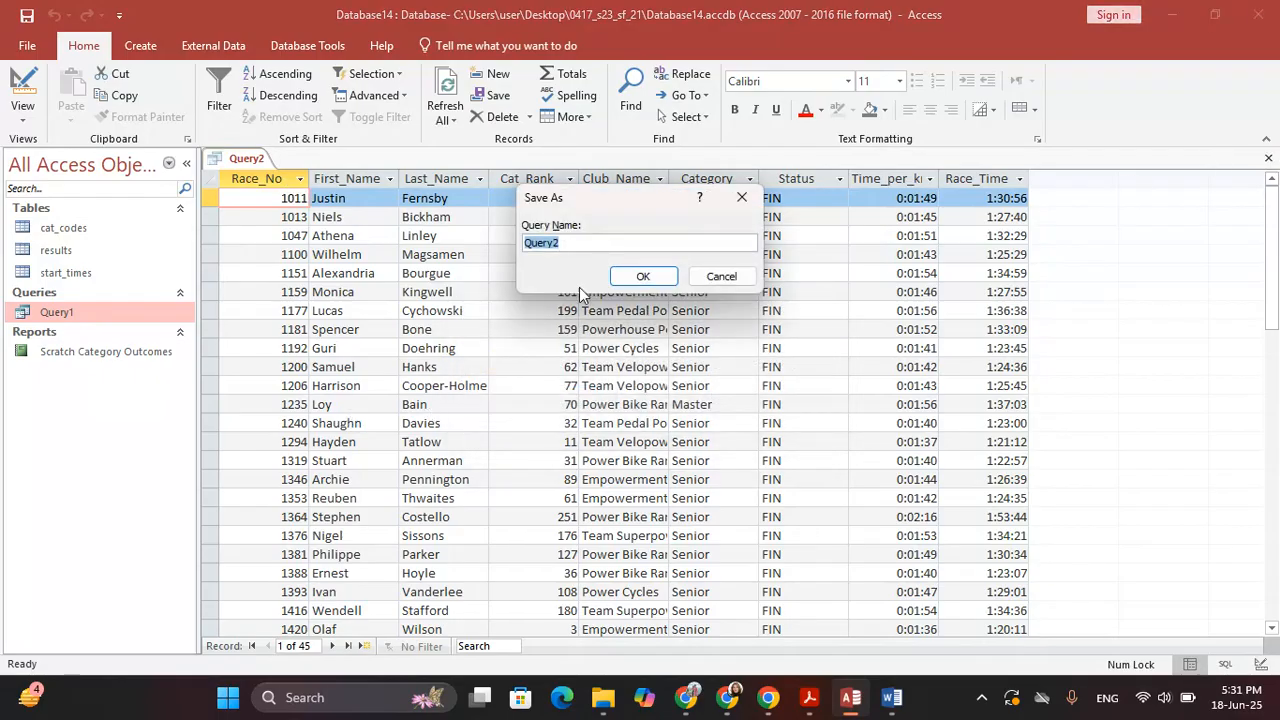
left_click(643, 276)
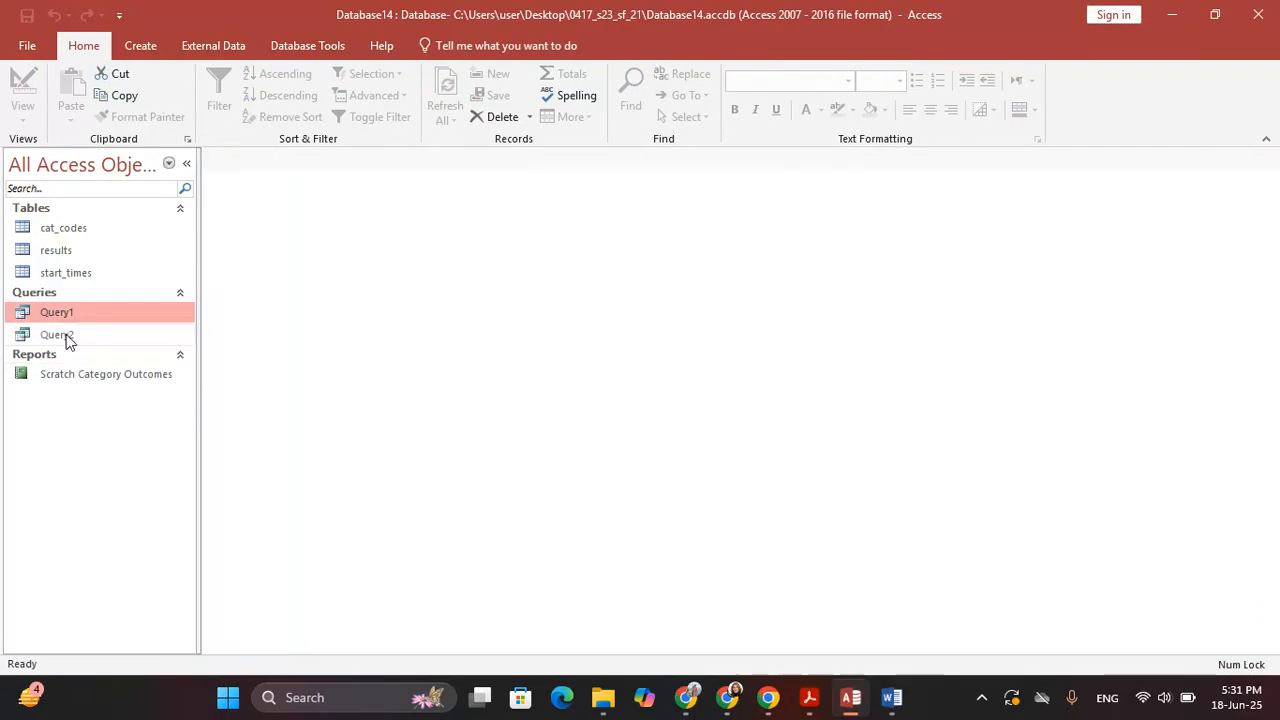
left_click(67, 338)
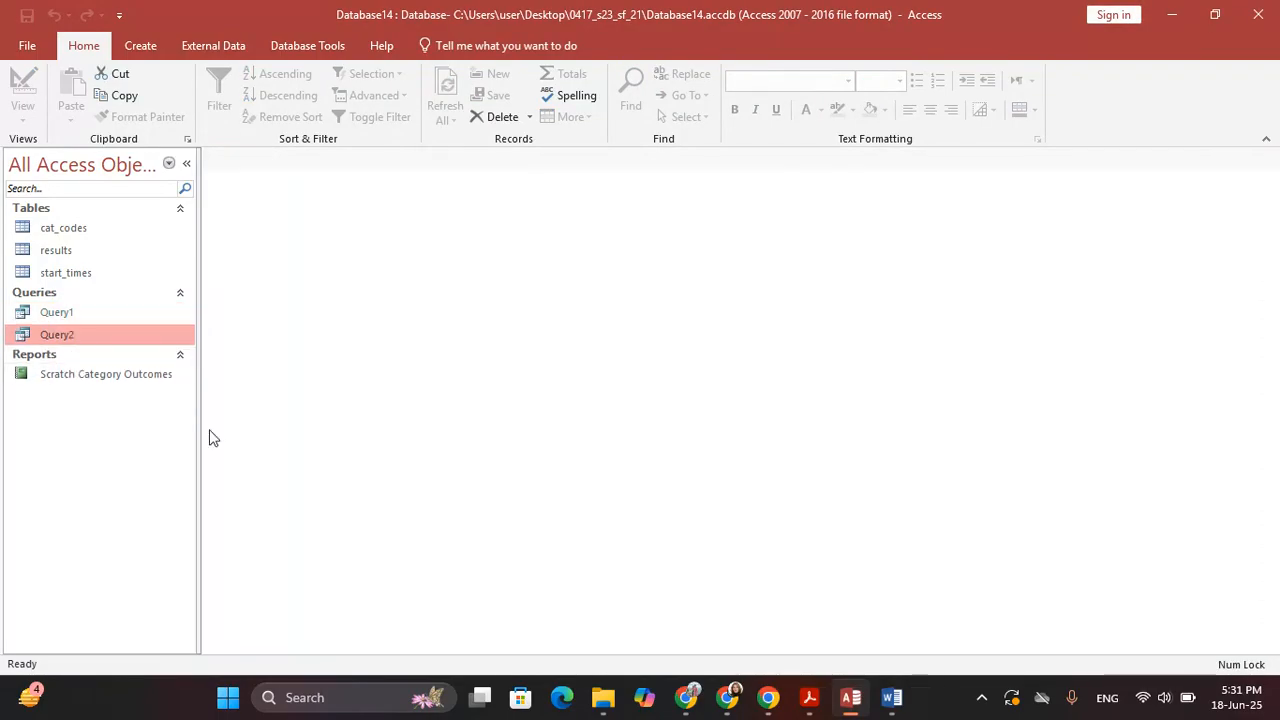
left_click(138, 46)
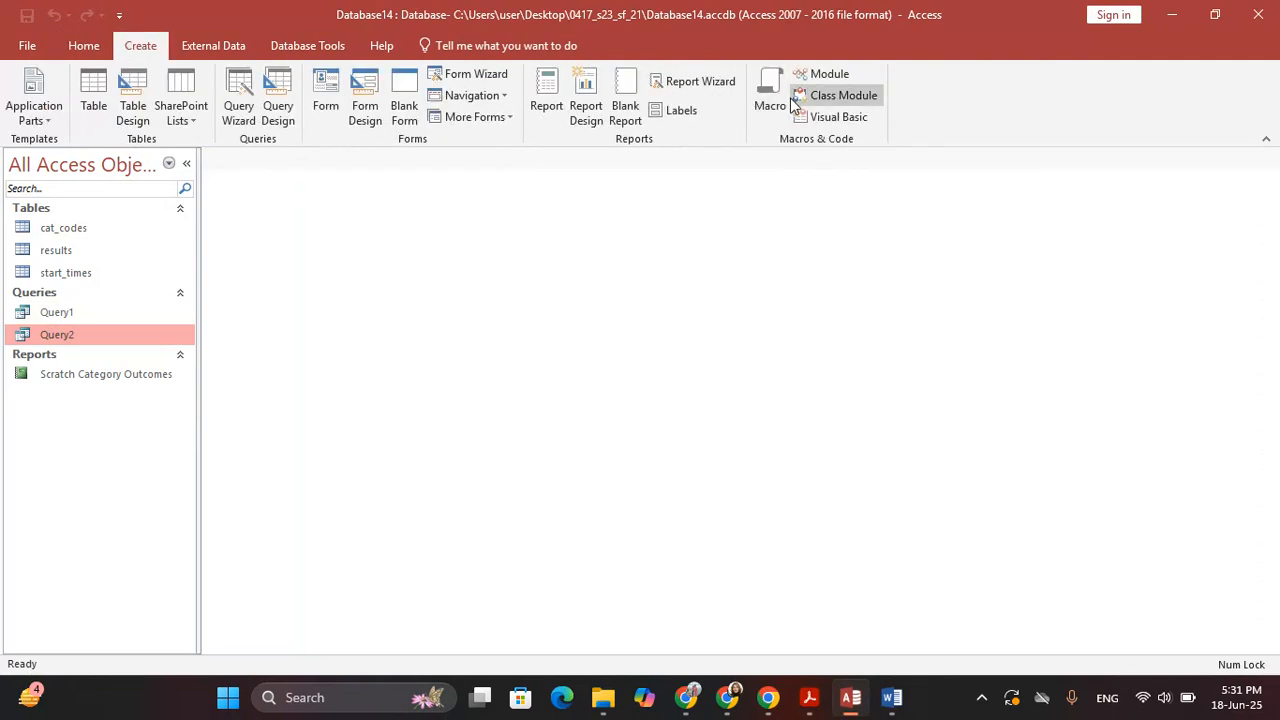
Start the Report Wizard on Query2 with all fields, no grouping and no sorting
left_click(670, 82)
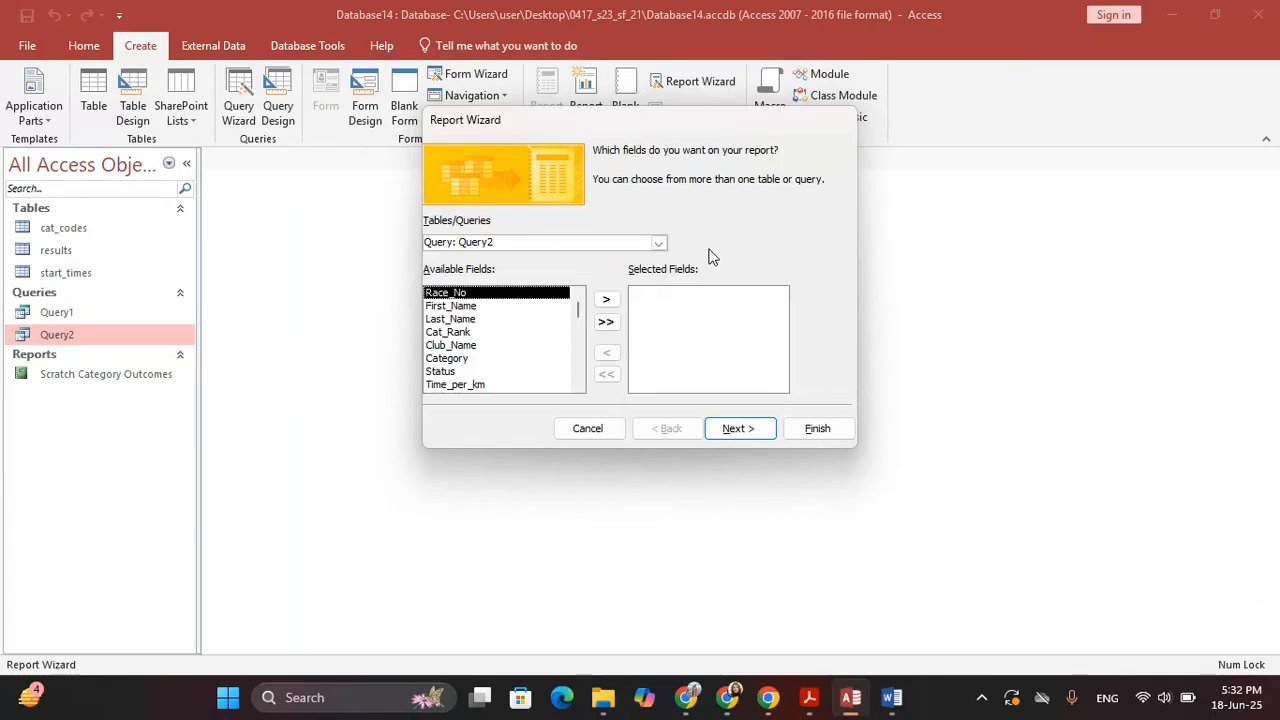
left_click(605, 321)
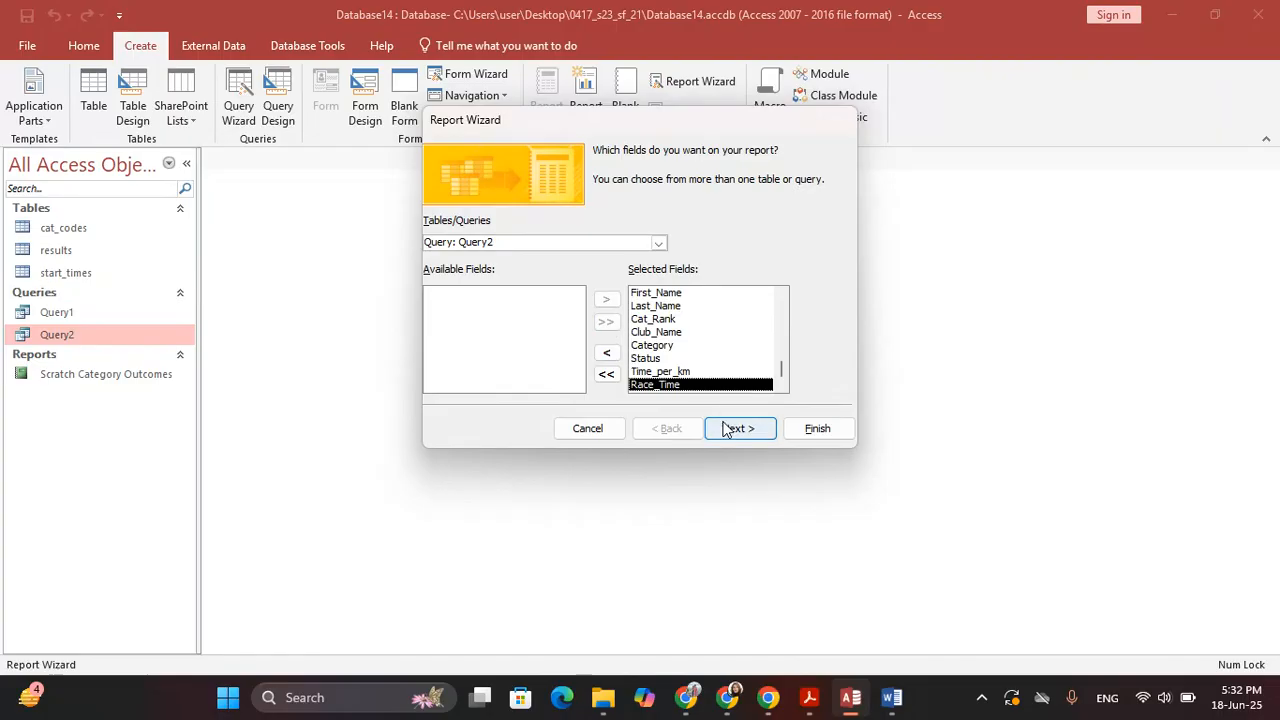
left_click(818, 428)
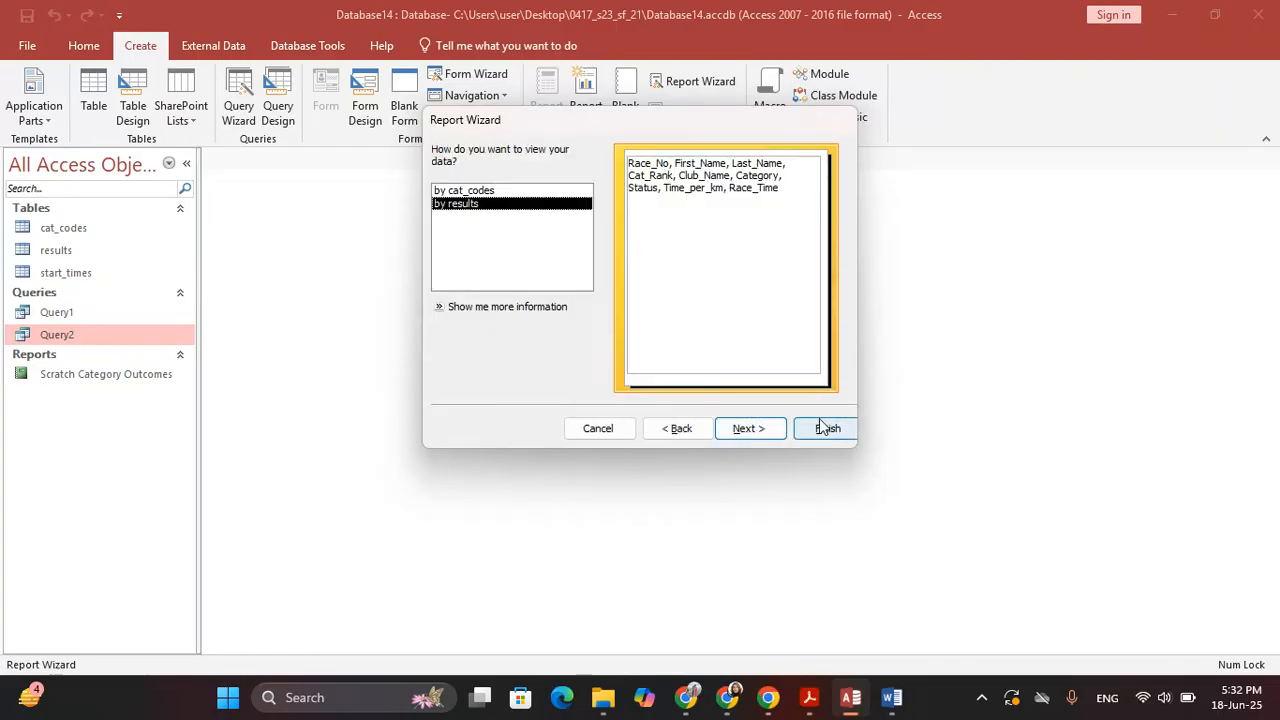
key("alt+Tab")
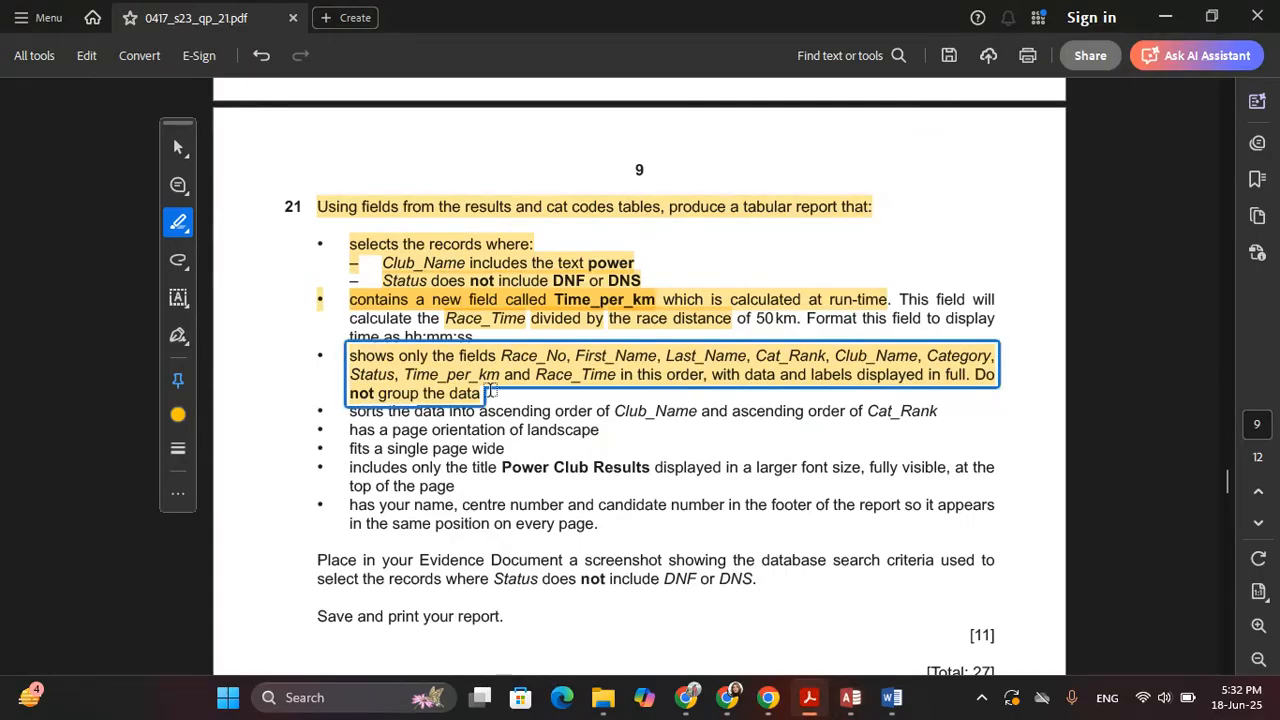
key("alt+Tab")
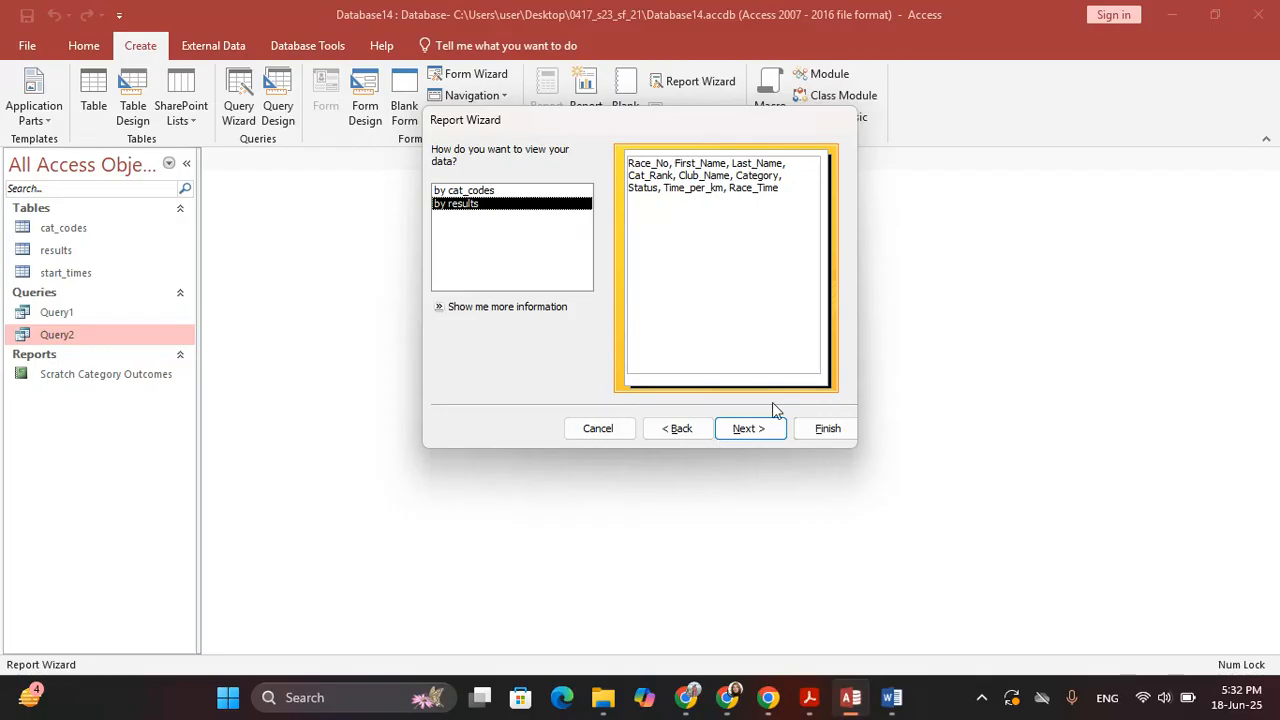
left_click(769, 430)
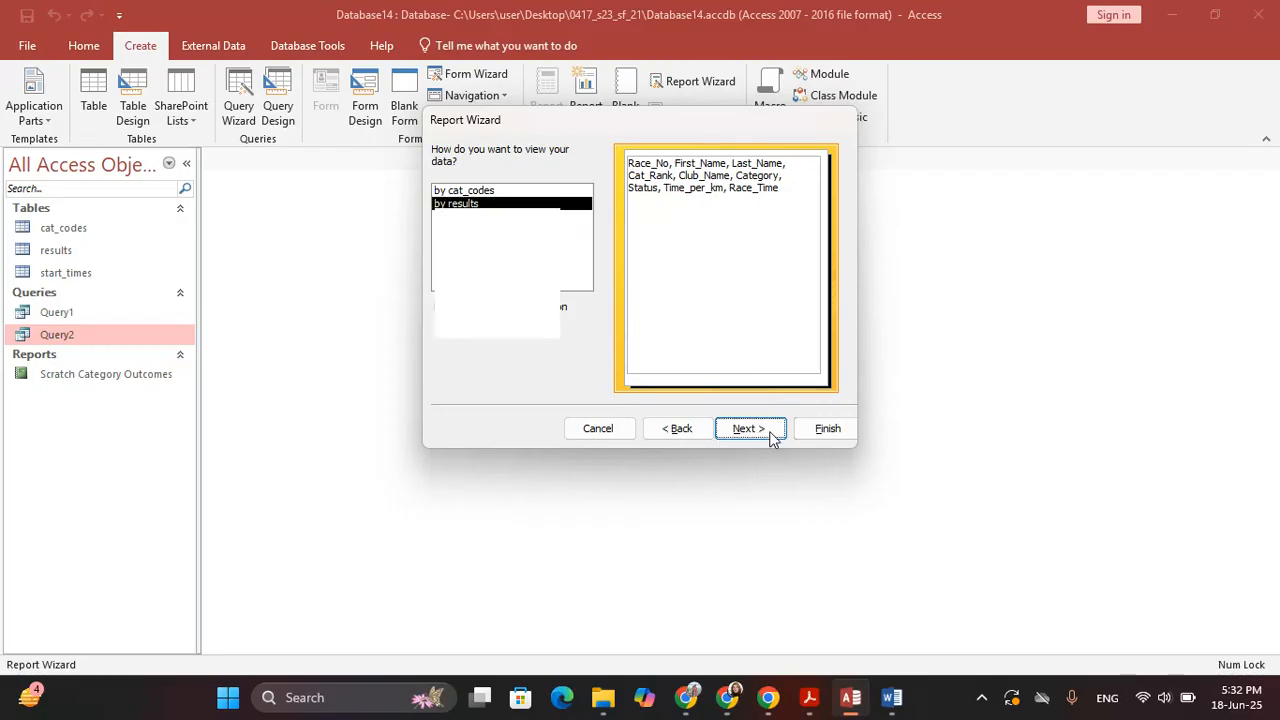
left_click(769, 432)
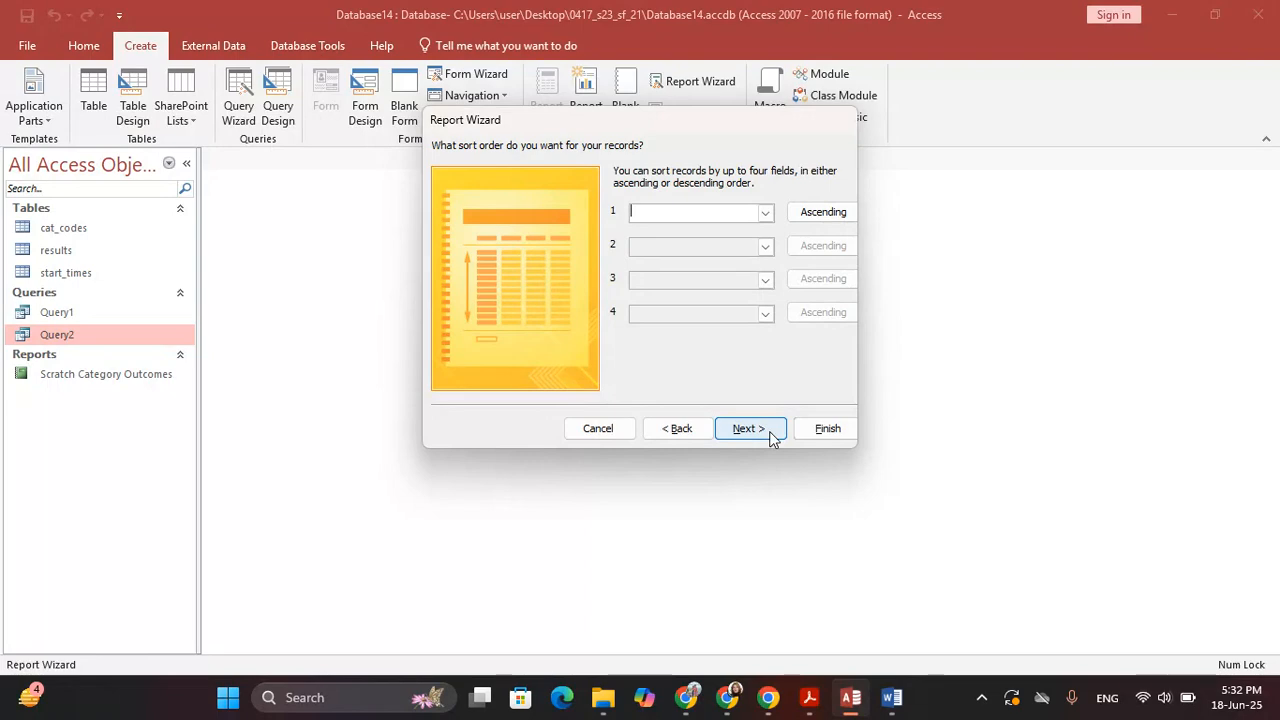
left_click(770, 434)
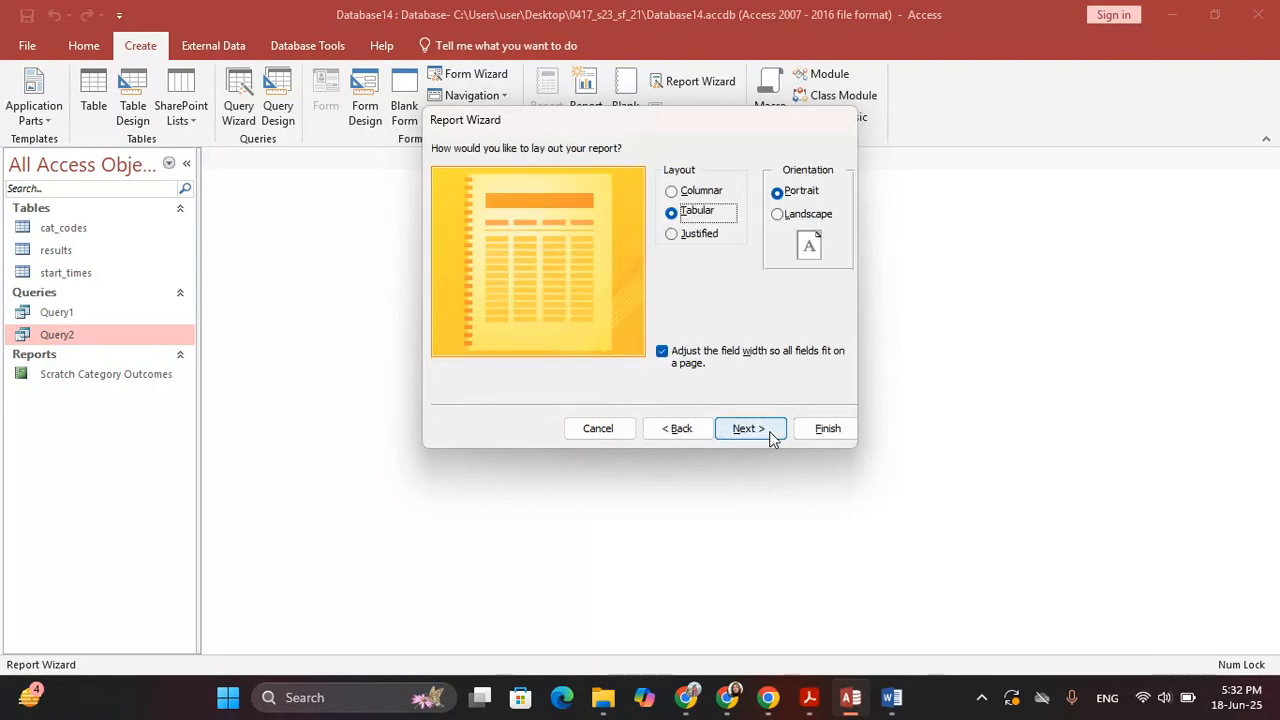
Set the report orientation to Landscape, as the question requires
key("alt+Tab")
scroll(634, 412, "down", 1)
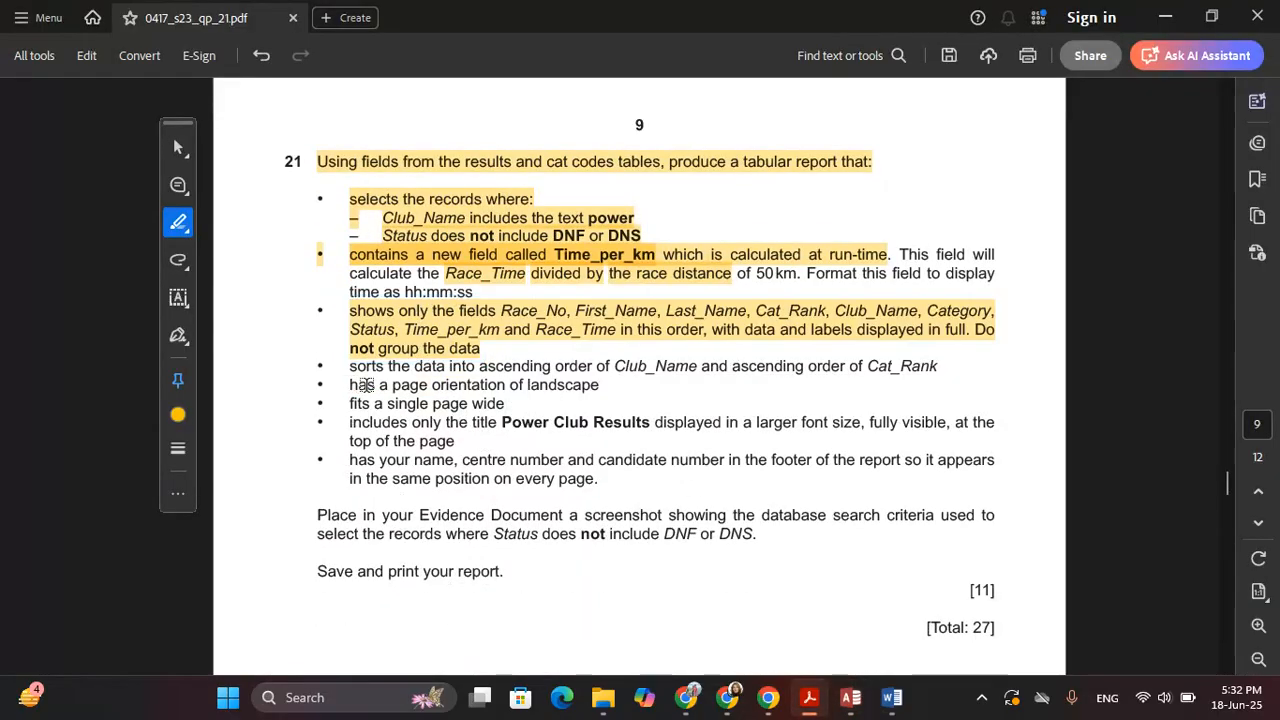
left_click_drag(352, 385, 567, 387)
key("alt+Tab")
left_click(785, 214)
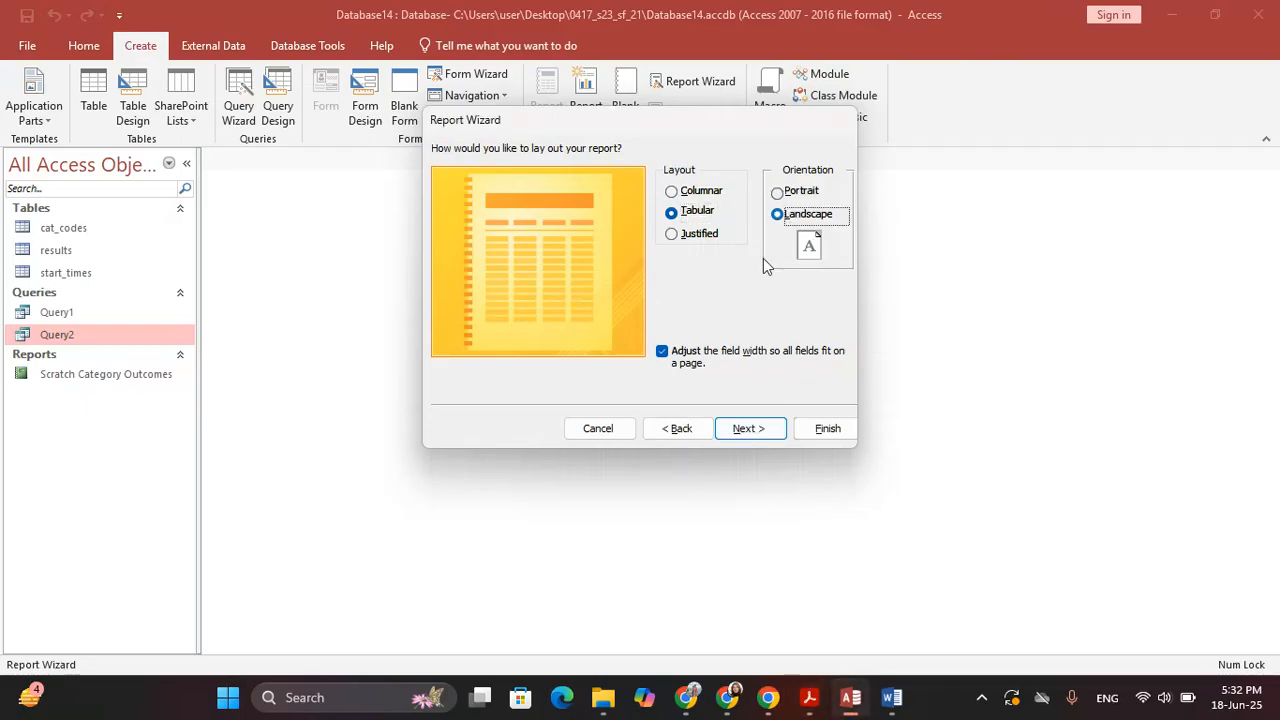
left_click(748, 428)
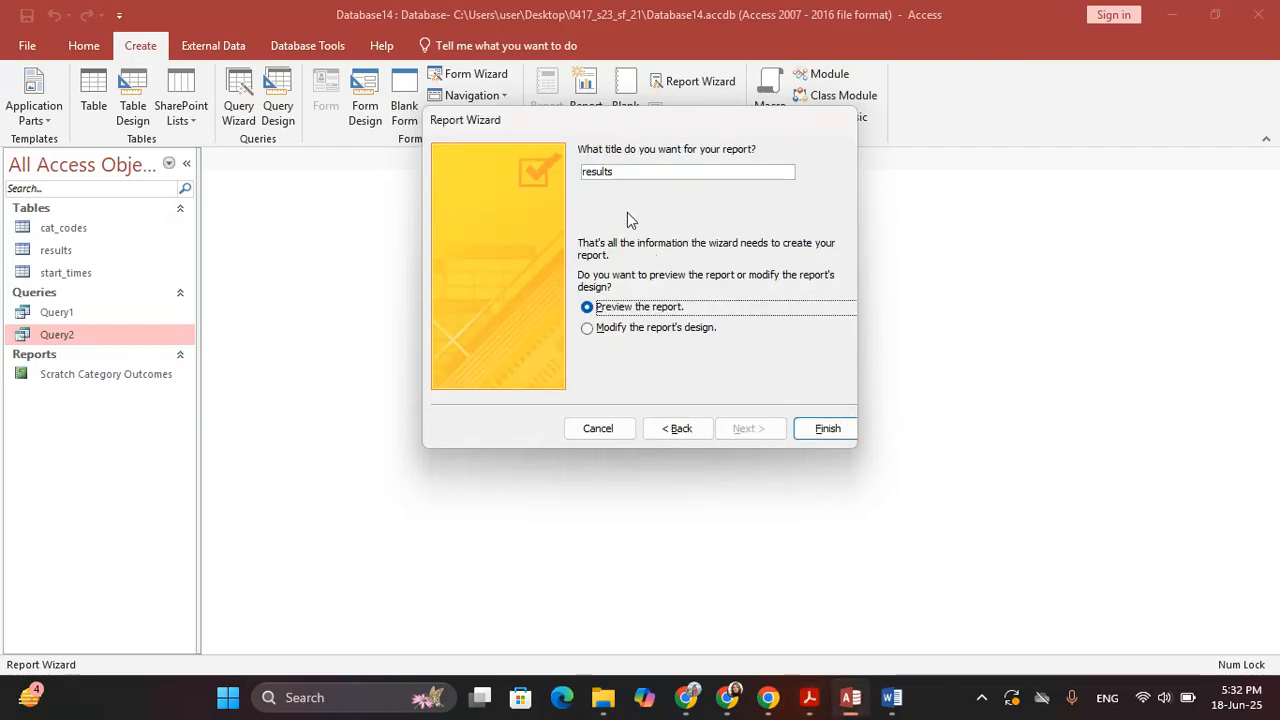
Title the report 'Power Club Results', copied from the question, and finish it in Design view
left_click_drag(631, 176, 374, 180)
key("BackSpace")
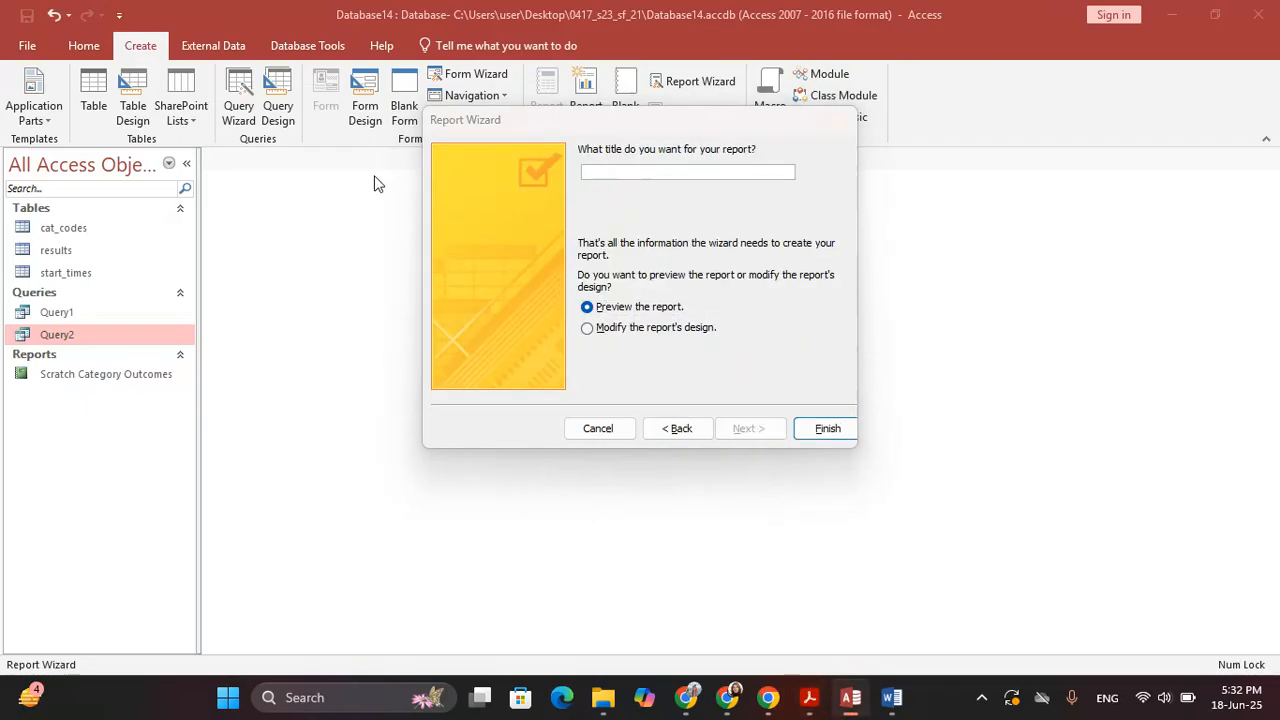
key("alt+Tab")
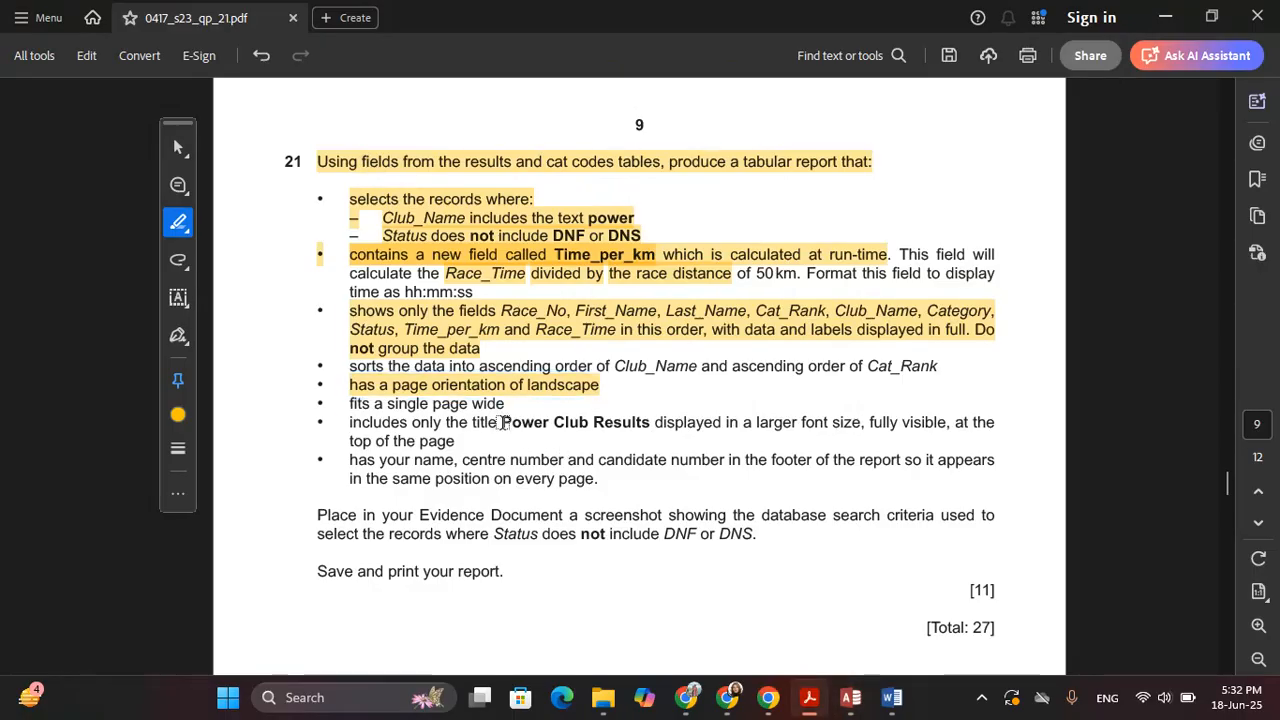
left_click(178, 148)
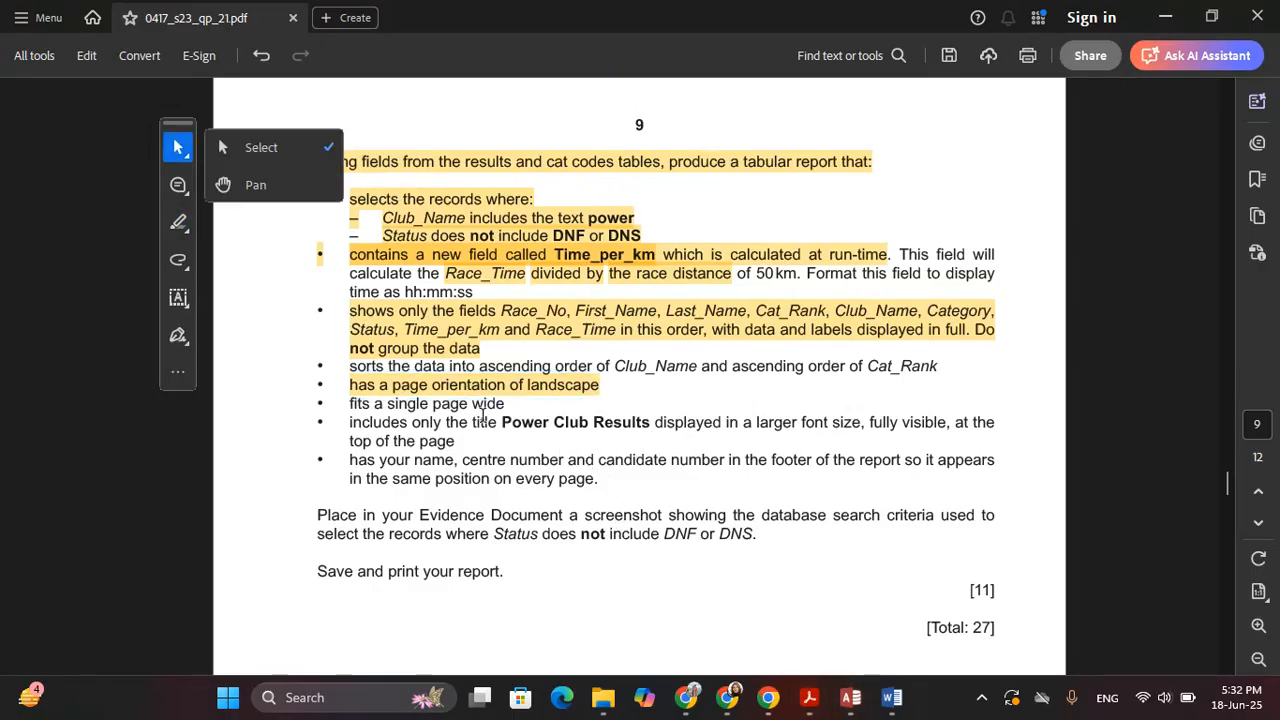
left_click(240, 147)
left_click_drag(501, 424, 616, 430)
key("ctrl+c")
key("alt+Tab")
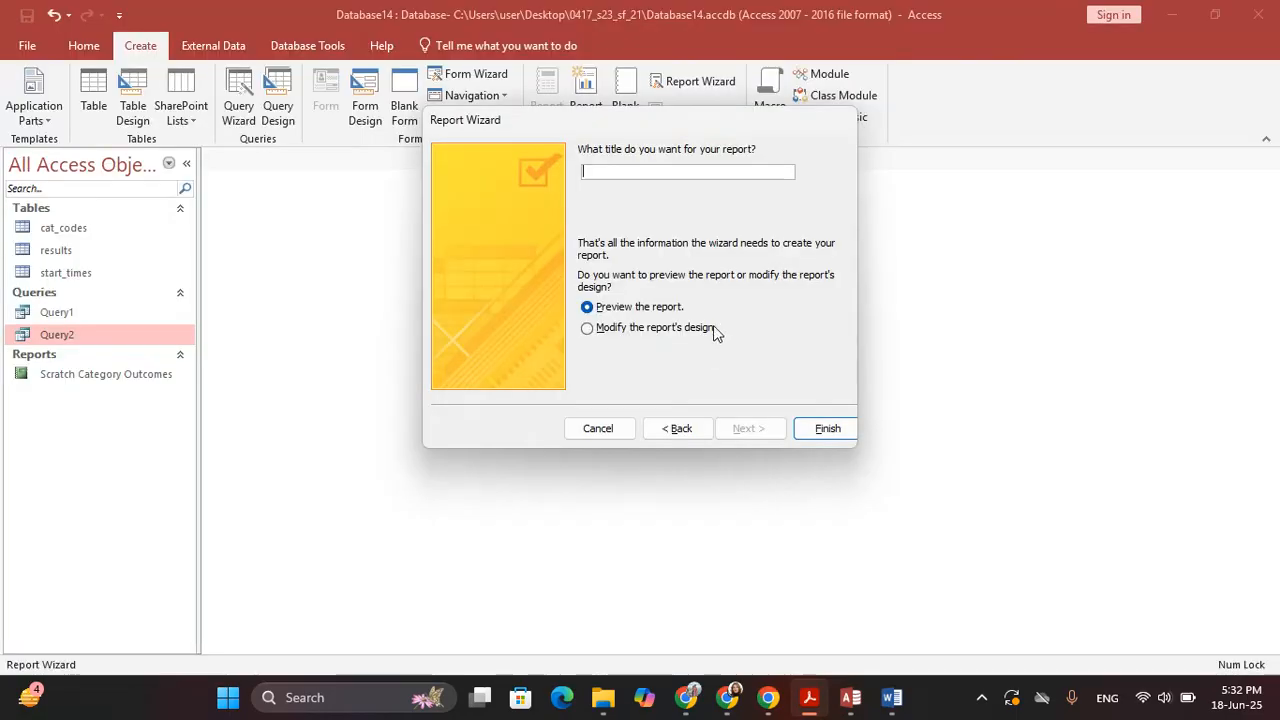
key("ctrl+v")
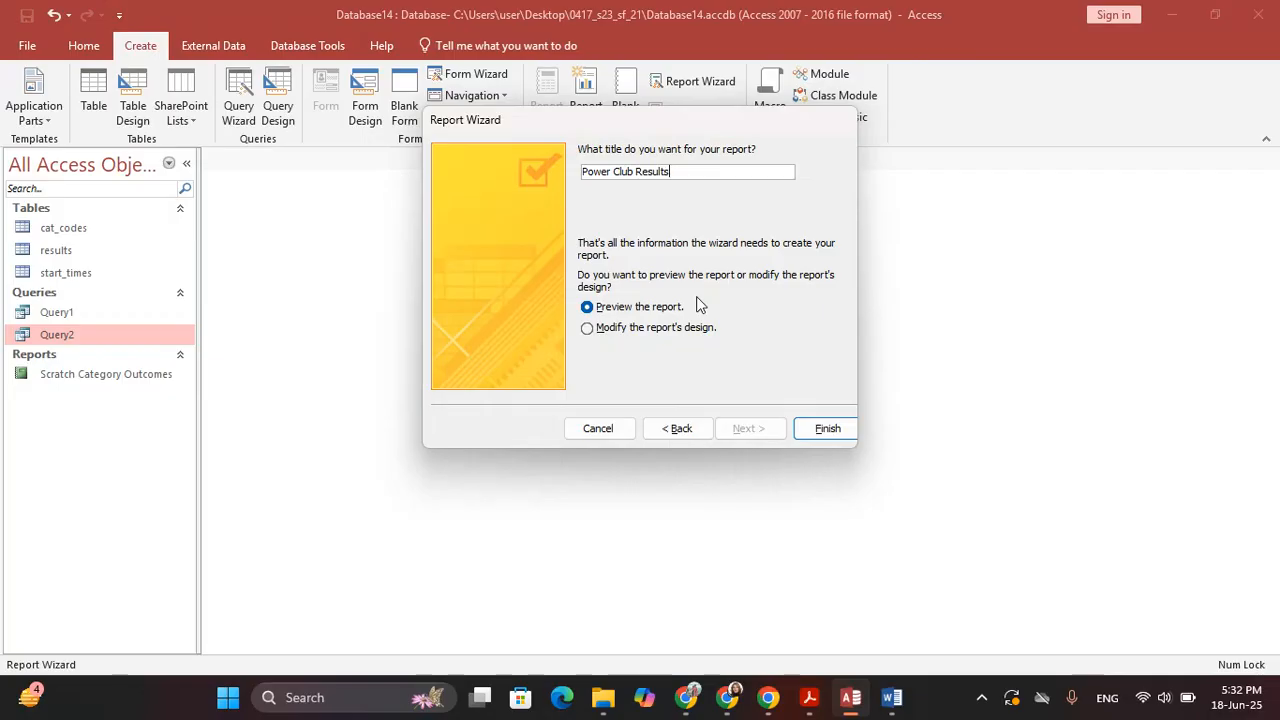
left_click(683, 327)
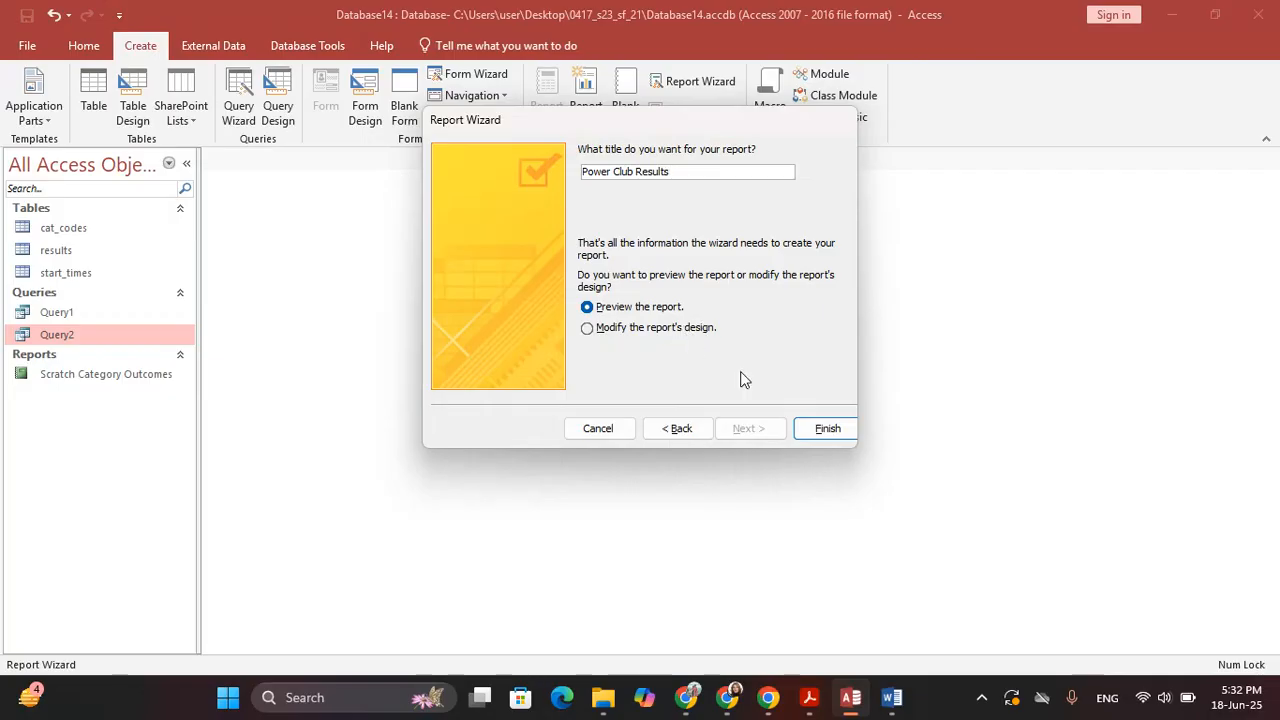
left_click(818, 427)
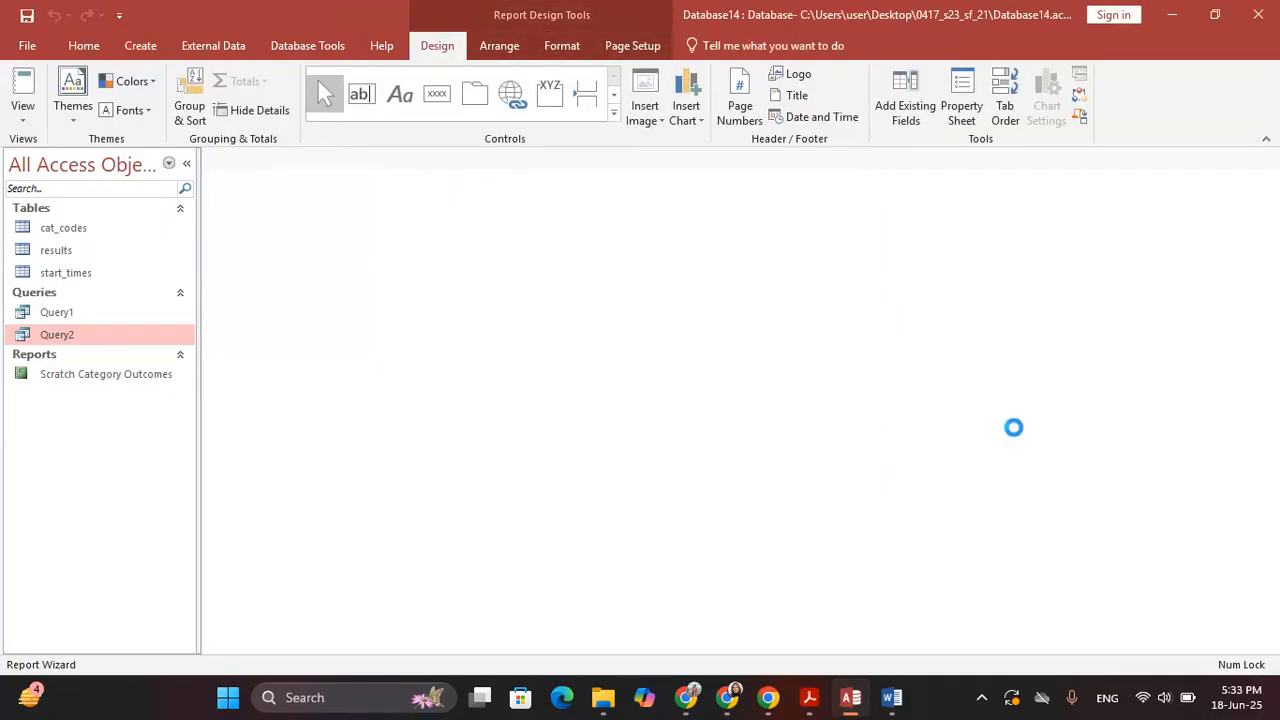
Add a Club_Name sort to the report after highlighting that requirement in the question
key("alt+Tab")
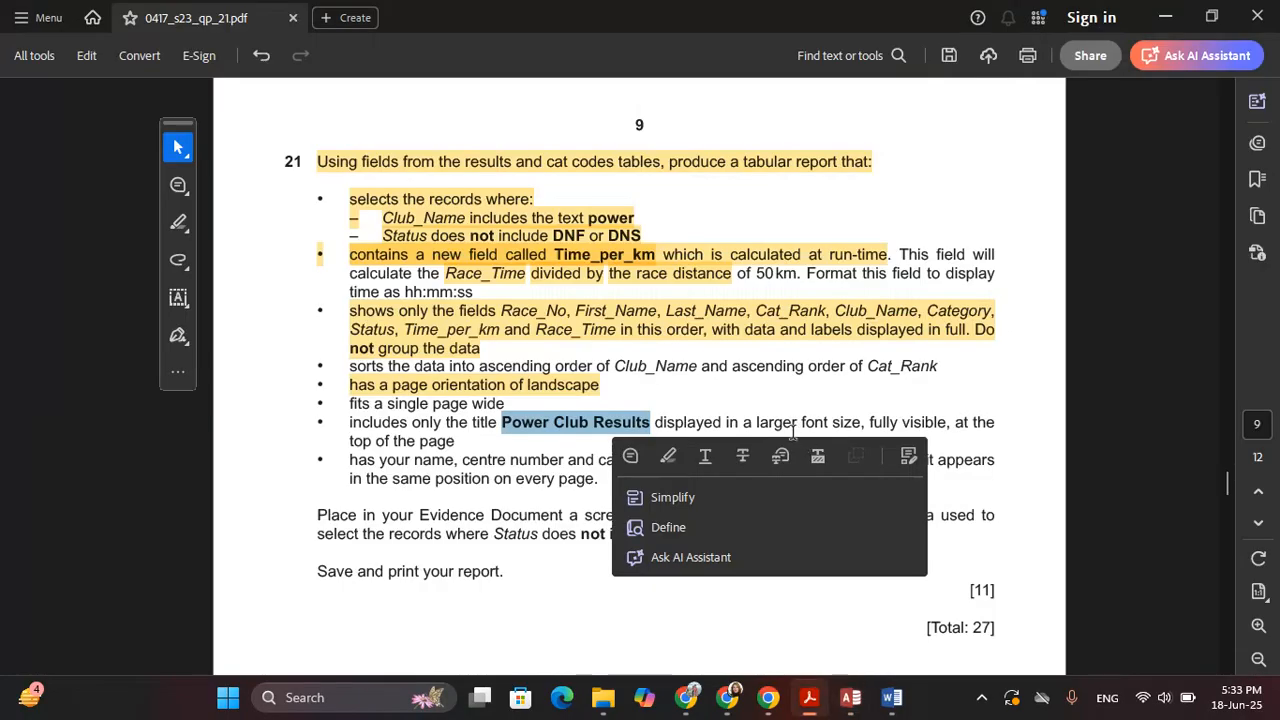
left_click(512, 401)
left_click(178, 222)
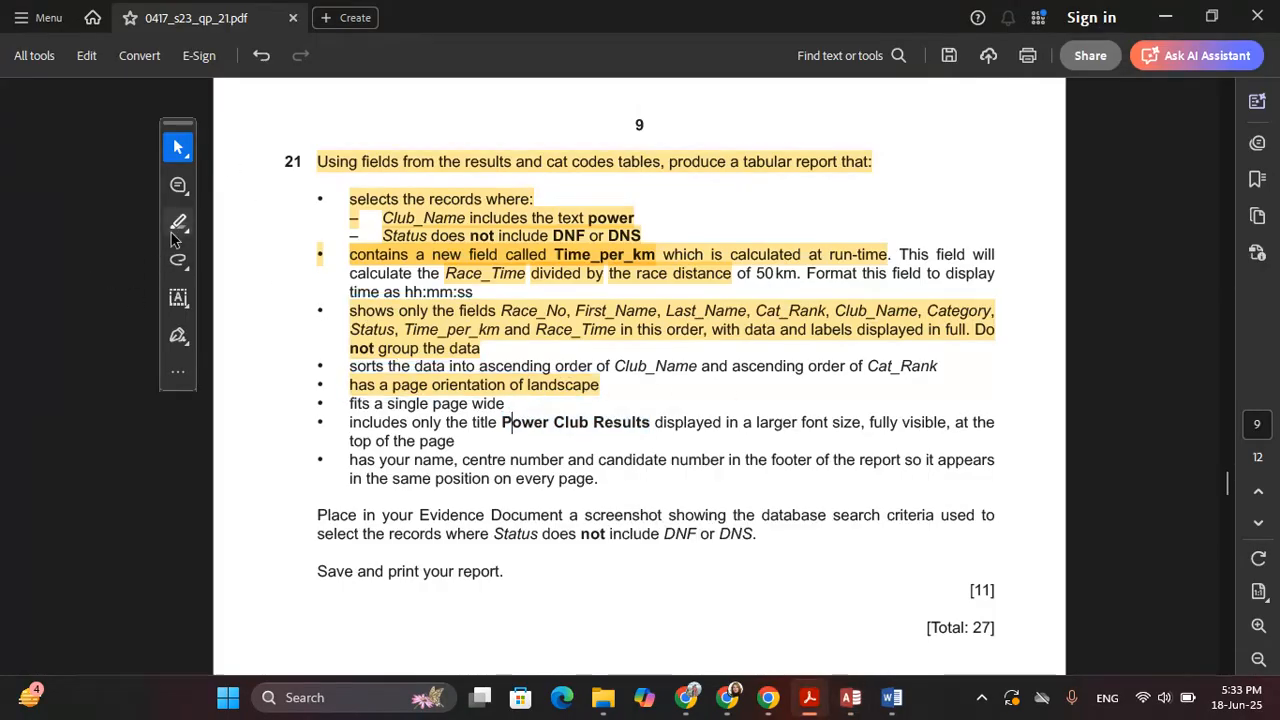
left_click(277, 222)
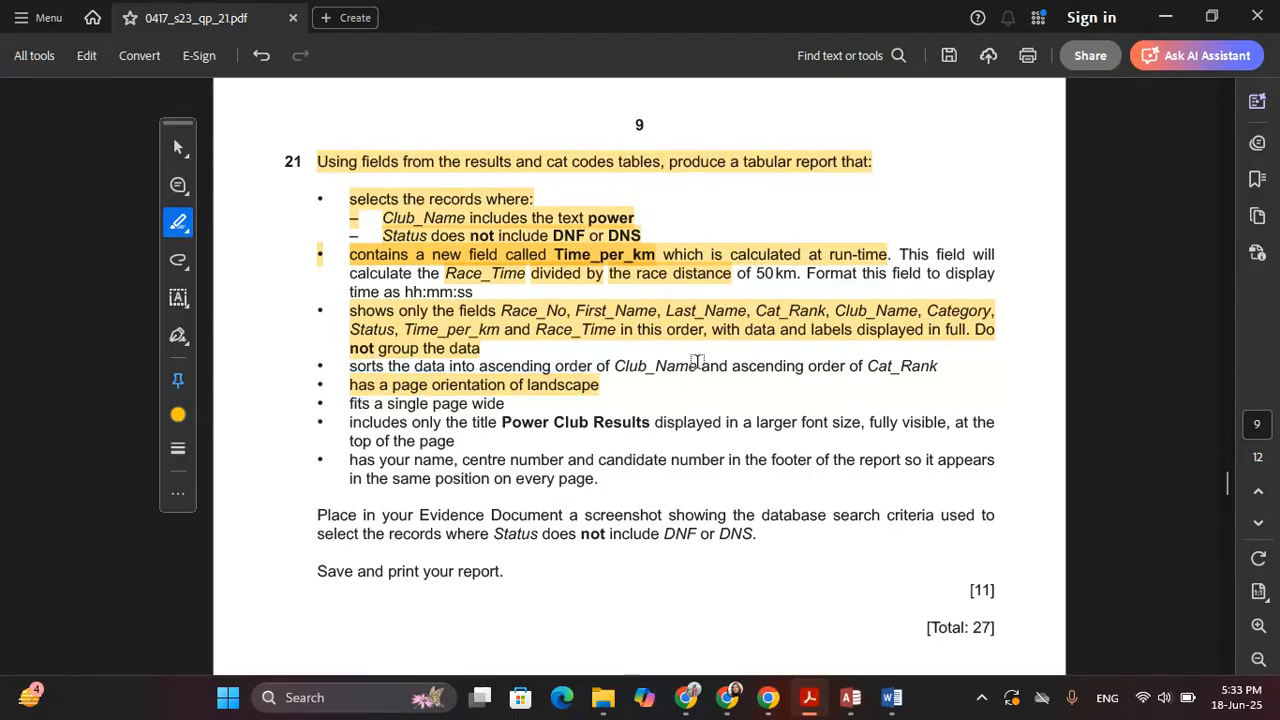
left_click_drag(697, 366, 349, 367)
key("alt+Tab")
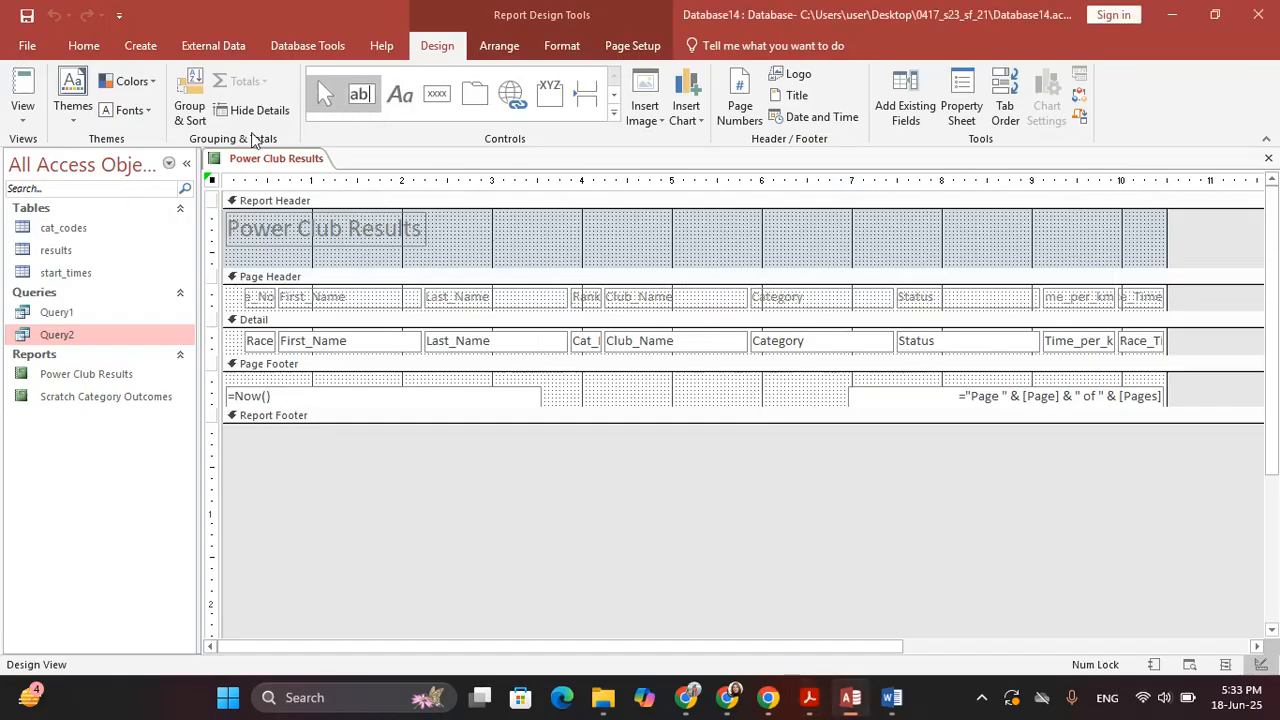
left_click(190, 100)
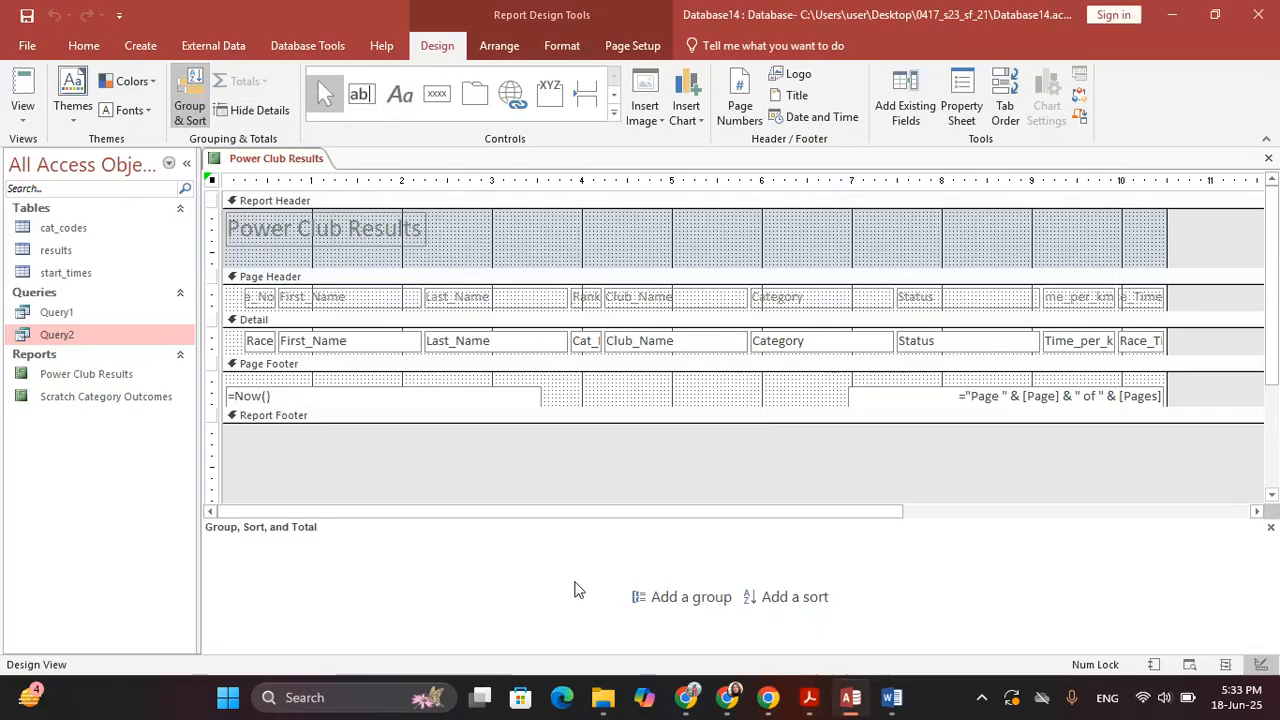
left_click(796, 600)
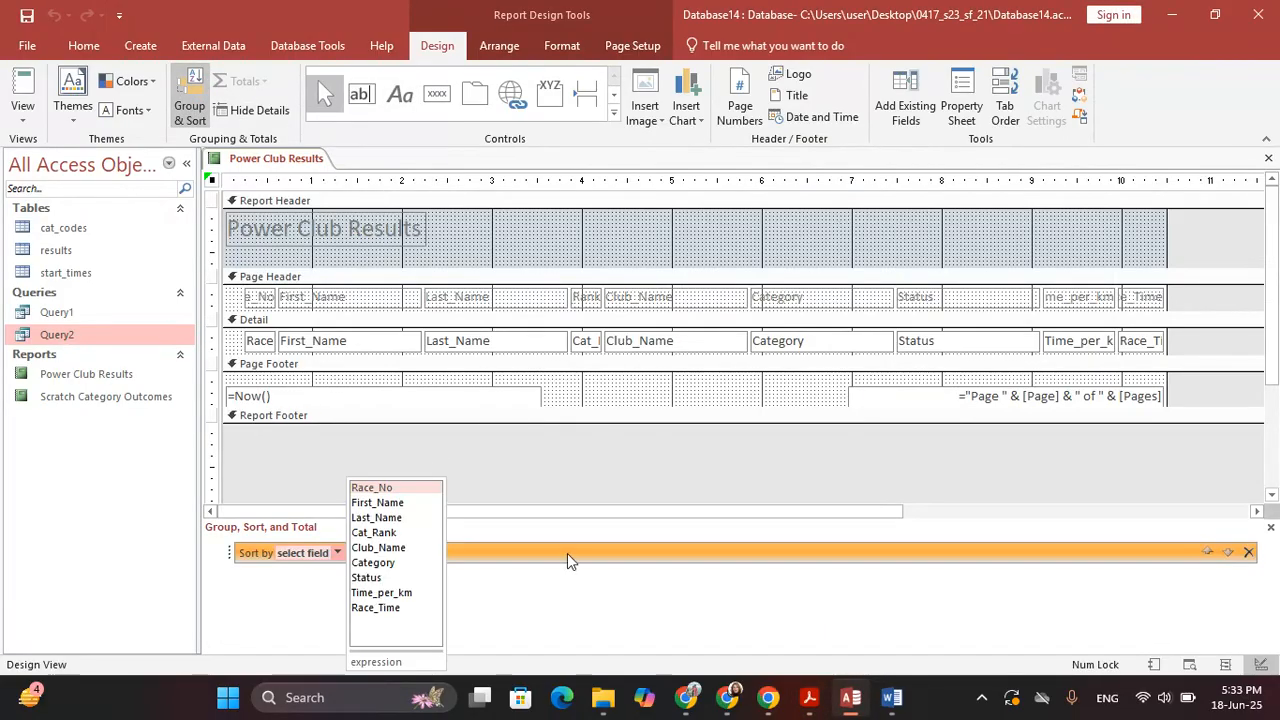
left_click(385, 548)
Add a second sort on Cat_Rank, smallest to largest, and close the sort pane
key("alt+Tab")
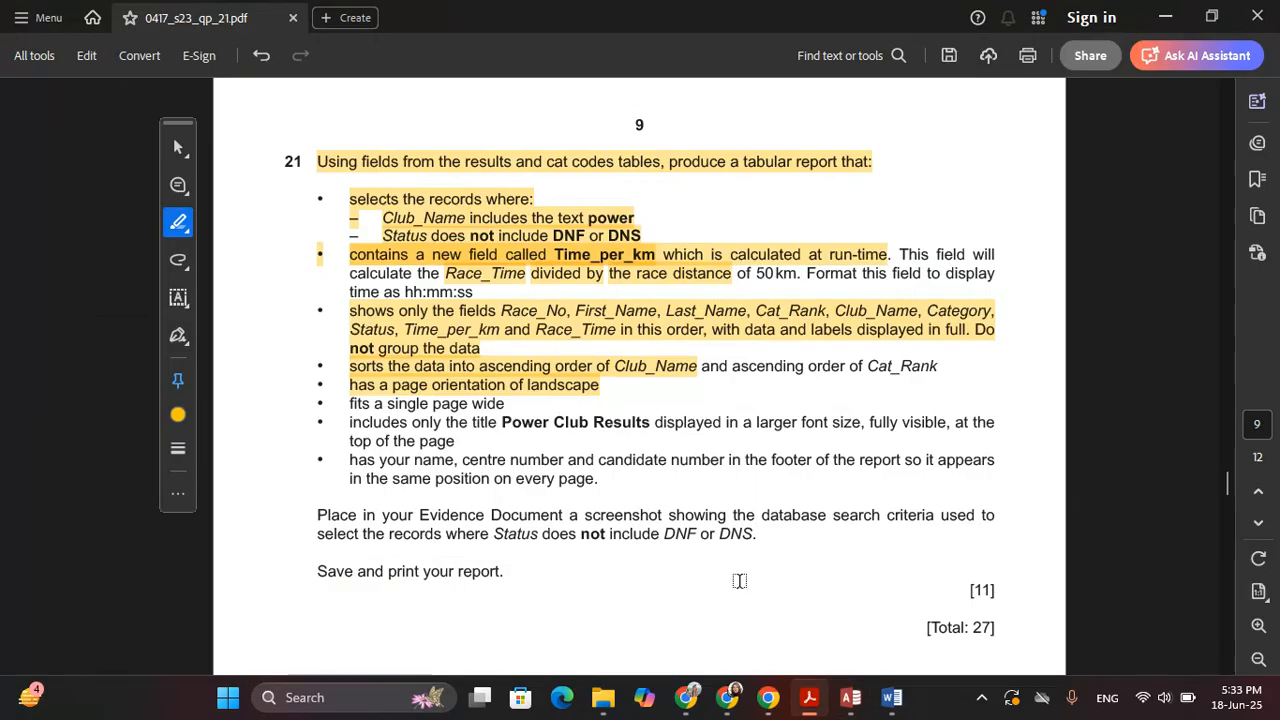
left_click_drag(729, 366, 938, 368)
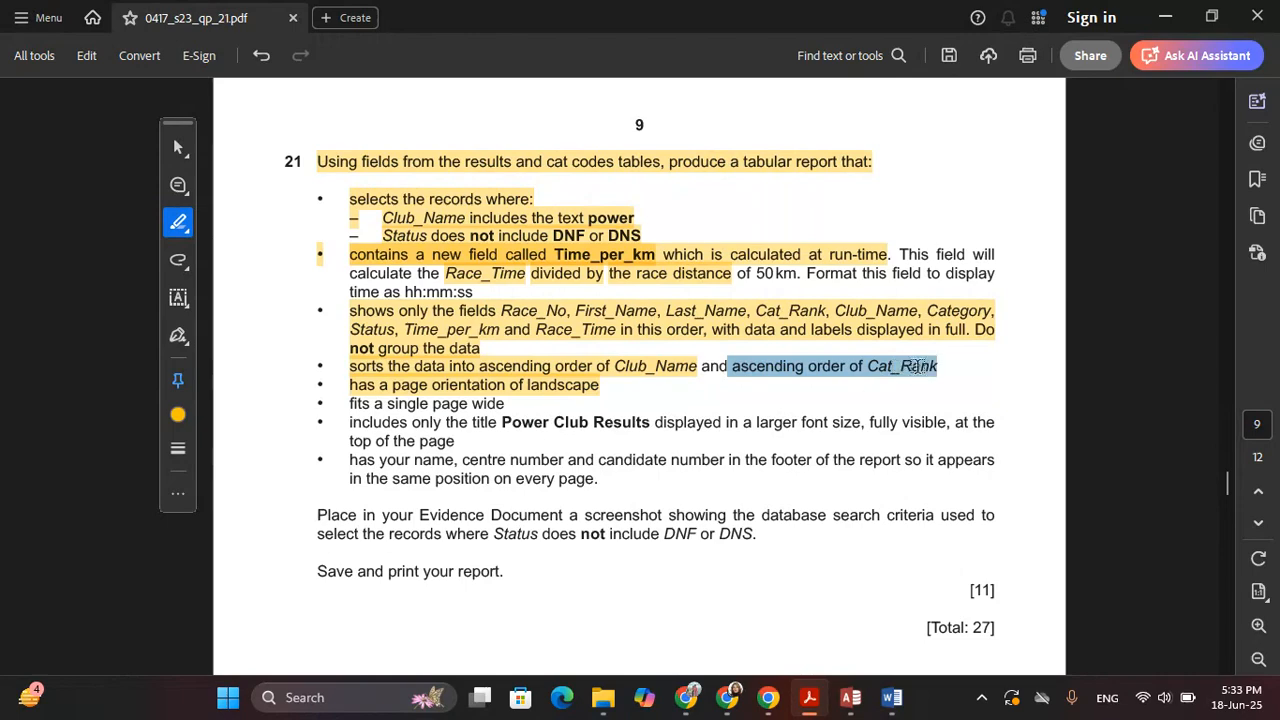
key("alt+Tab")
left_click(446, 584)
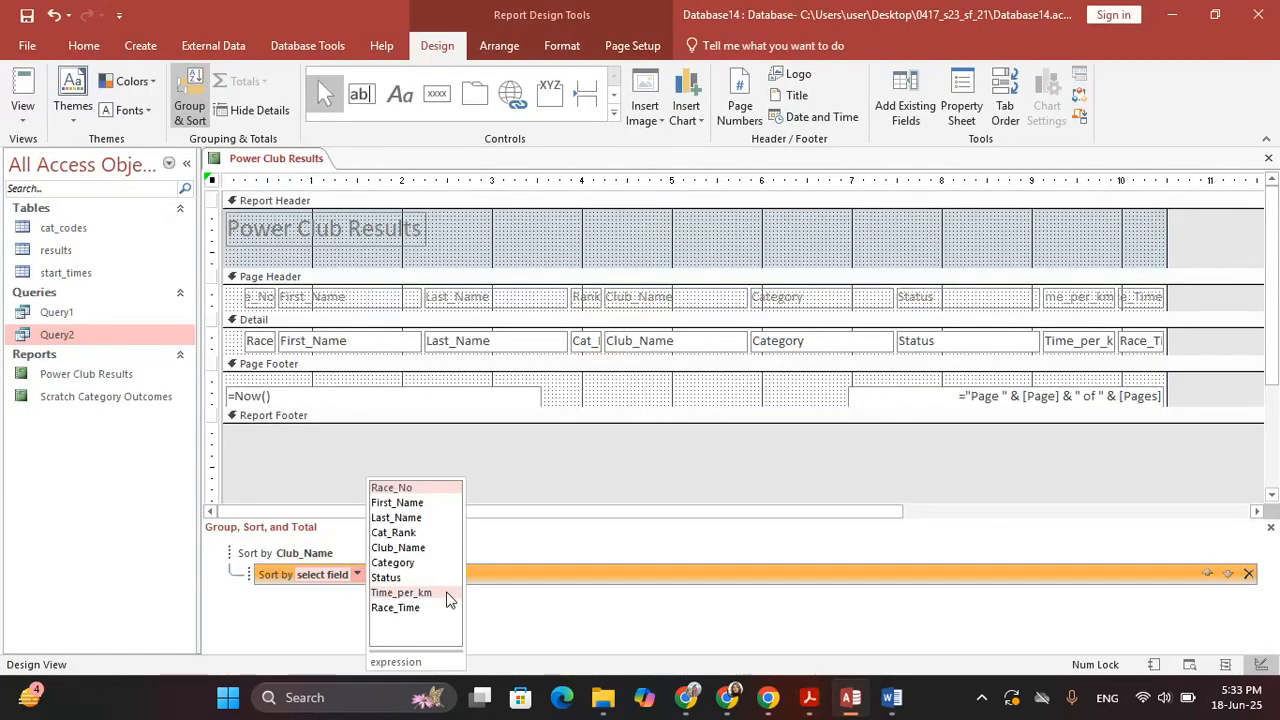
left_click(415, 532)
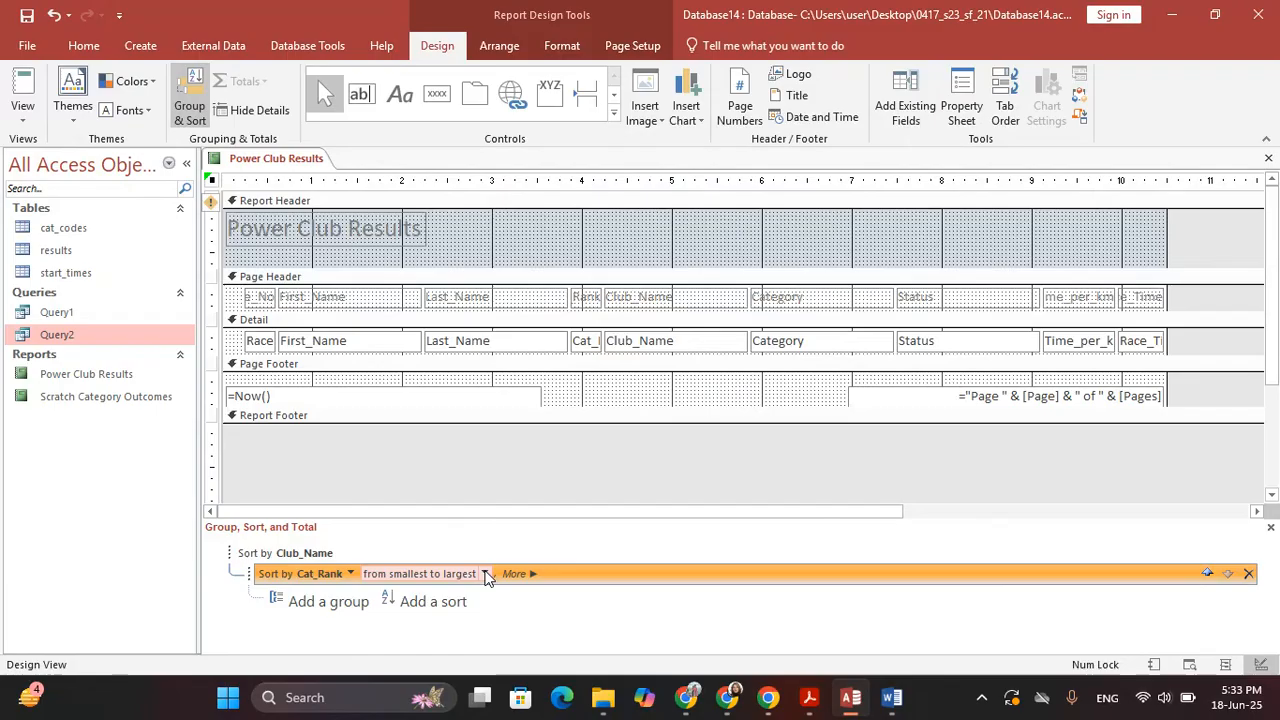
left_click(190, 100)
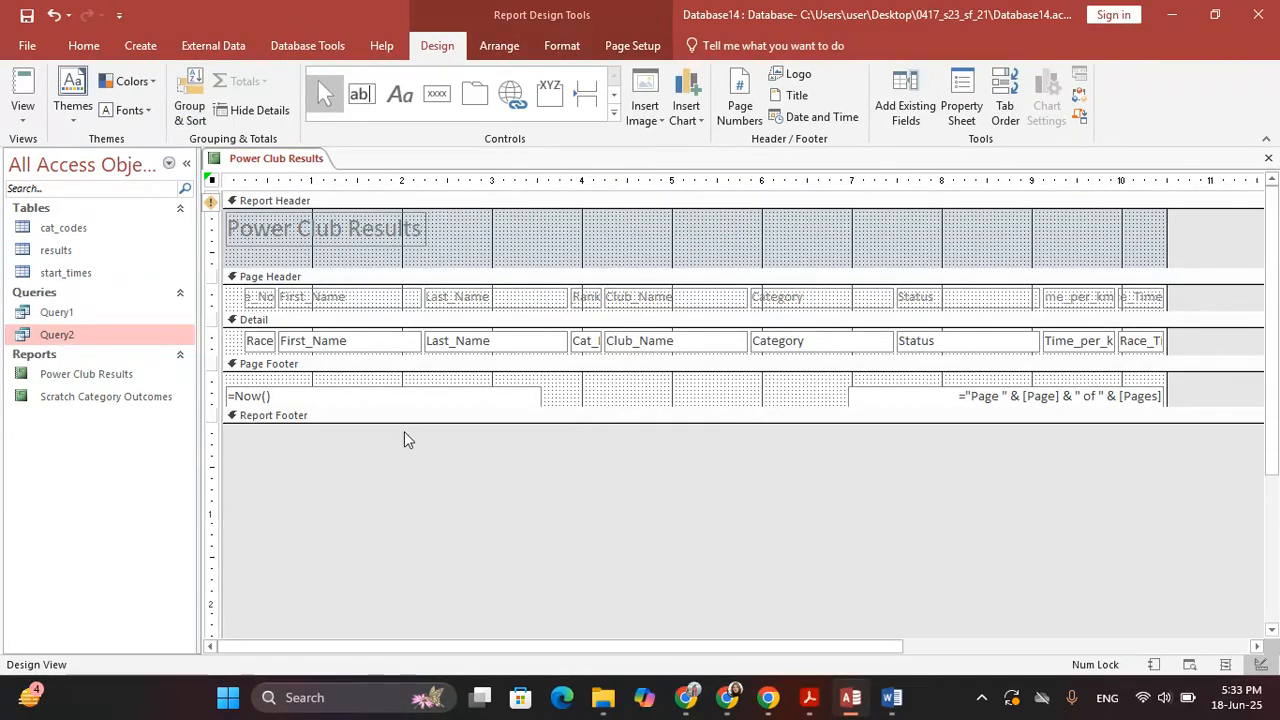
Select all heading and data controls and arrange them in a Tabular layout
key("alt+Tab")
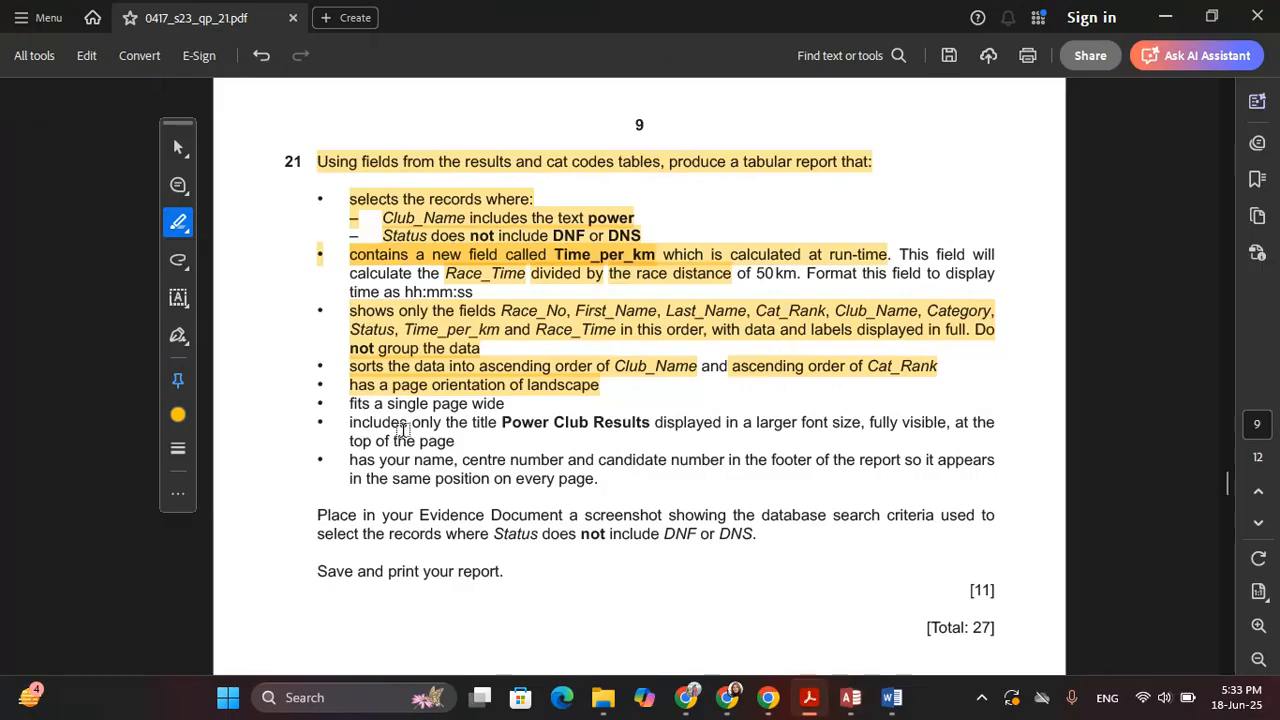
scroll(402, 430, "down", 1)
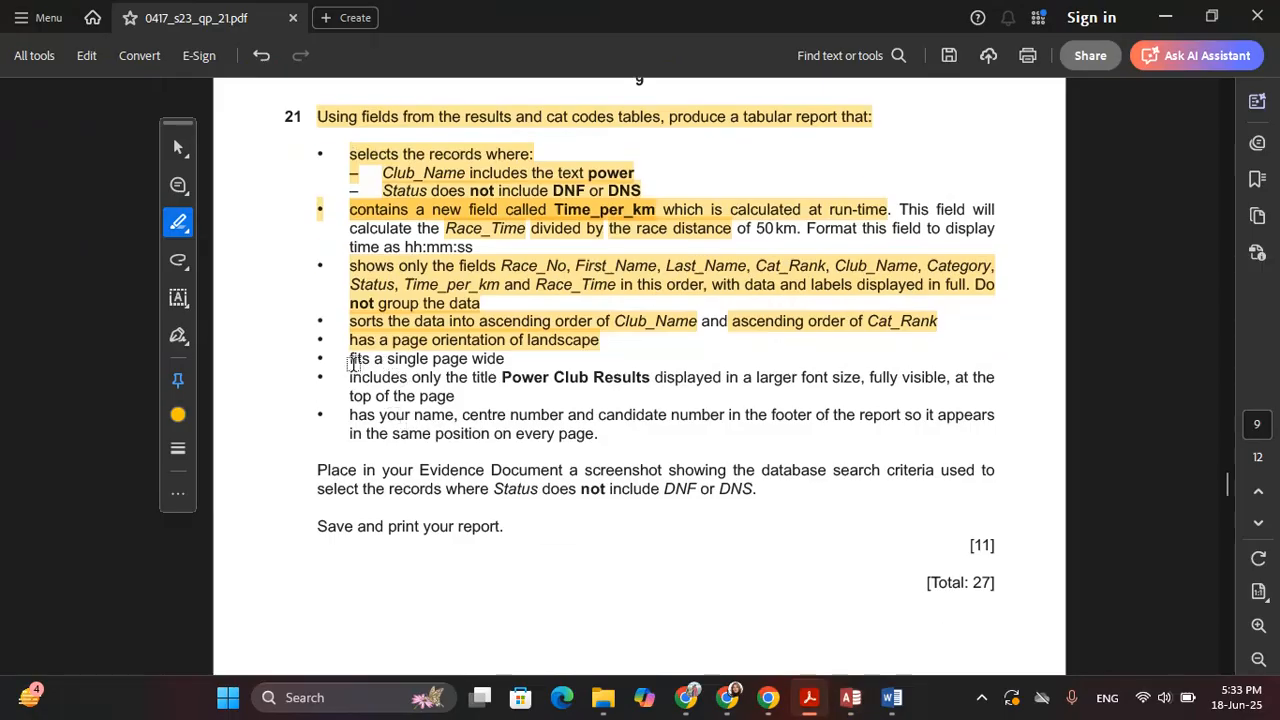
left_click_drag(352, 363, 505, 360)
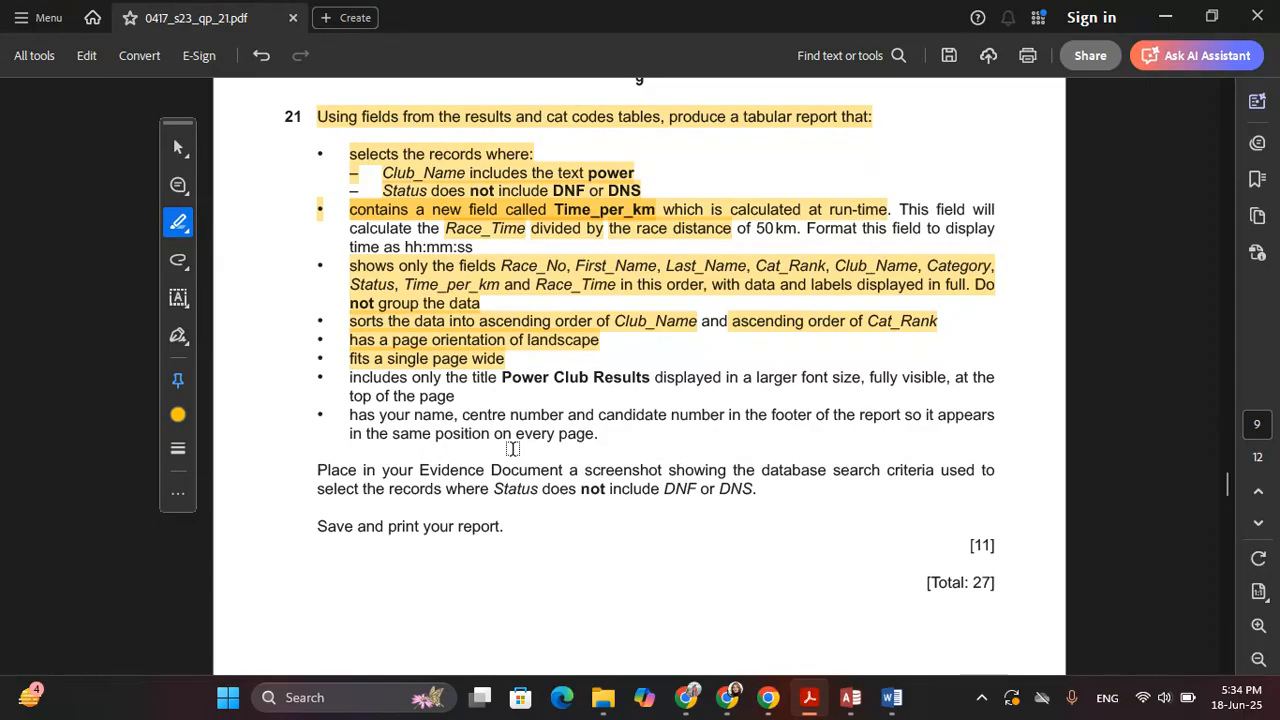
key("alt+Tab")
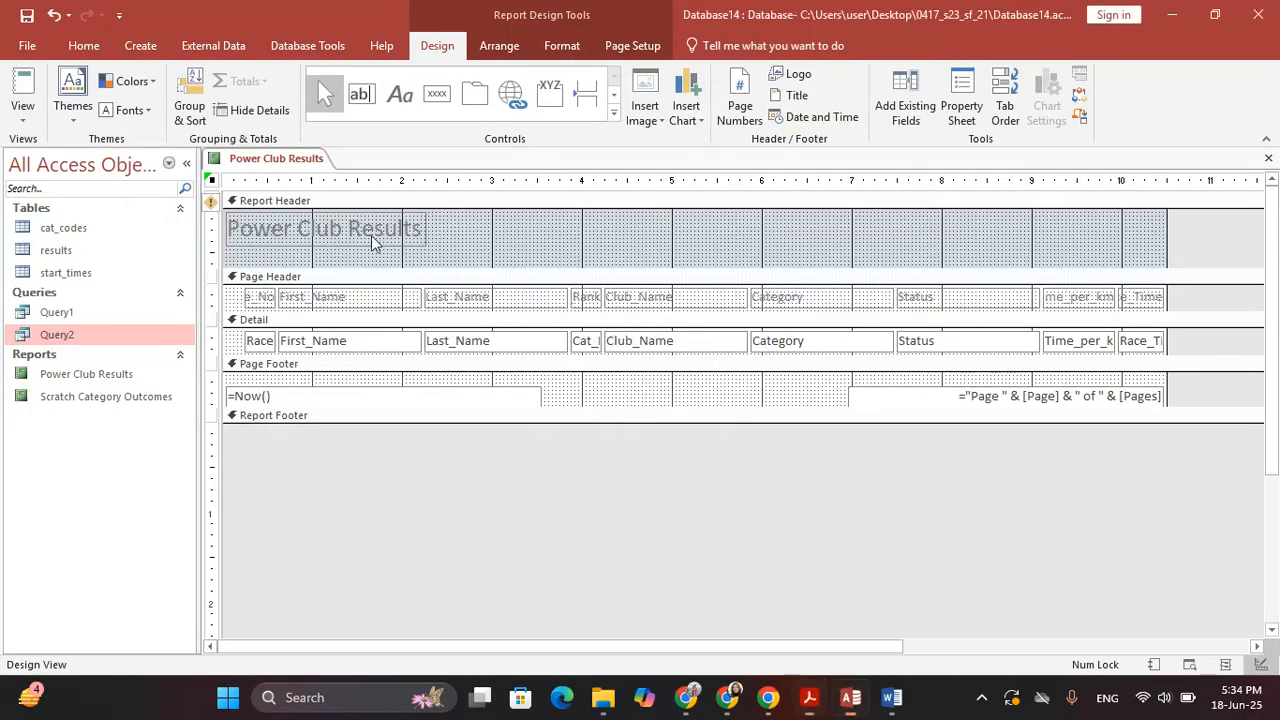
left_click(500, 50)
left_click(436, 46)
left_click_drag(1240, 298, 240, 362)
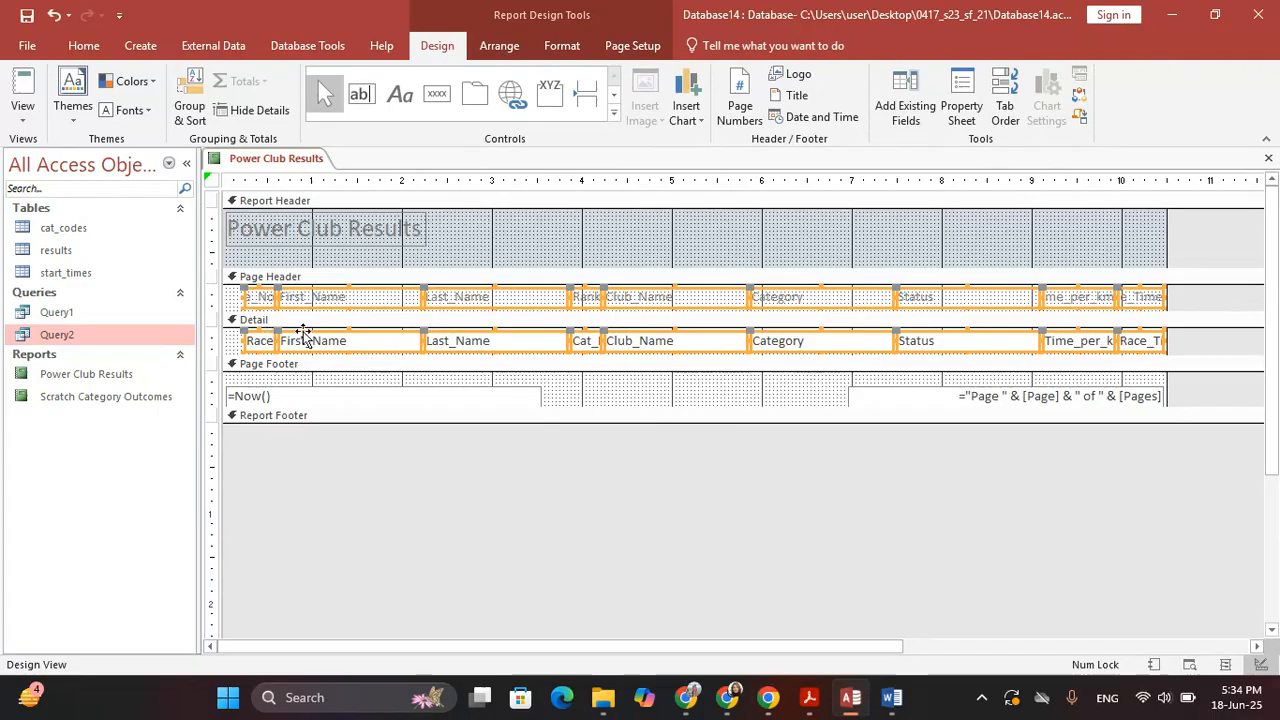
left_click(499, 45)
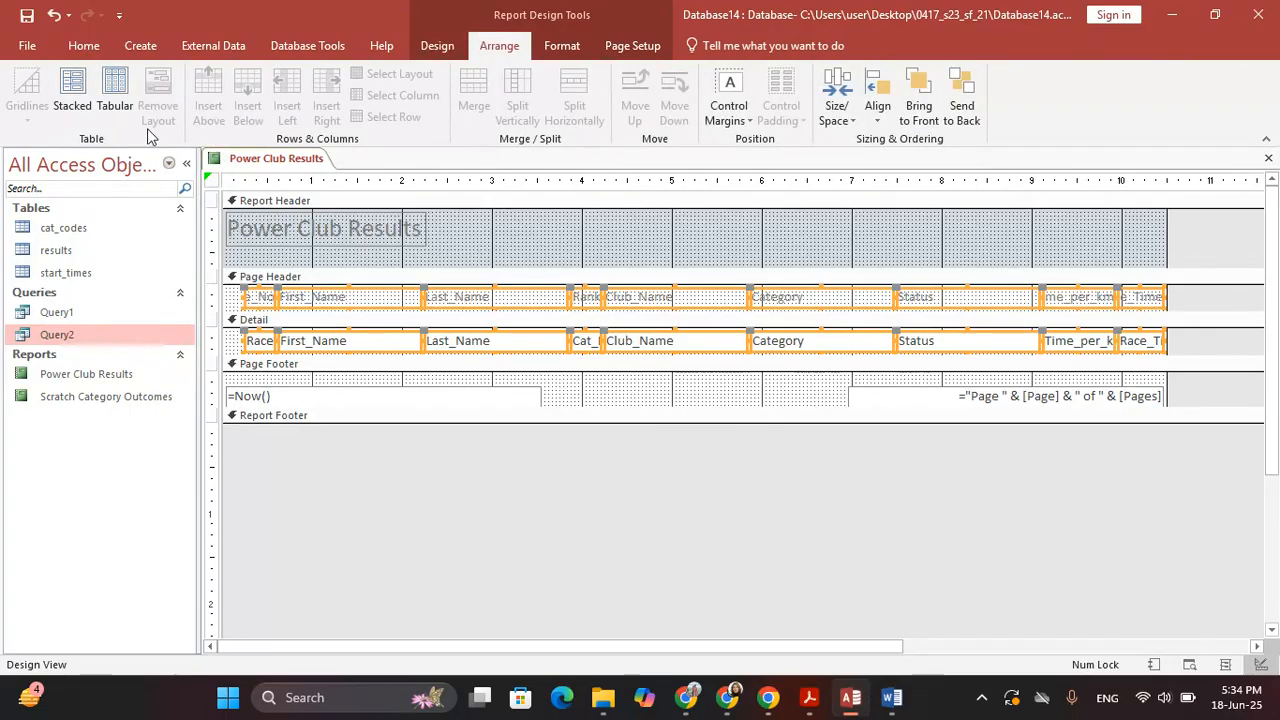
left_click(115, 106)
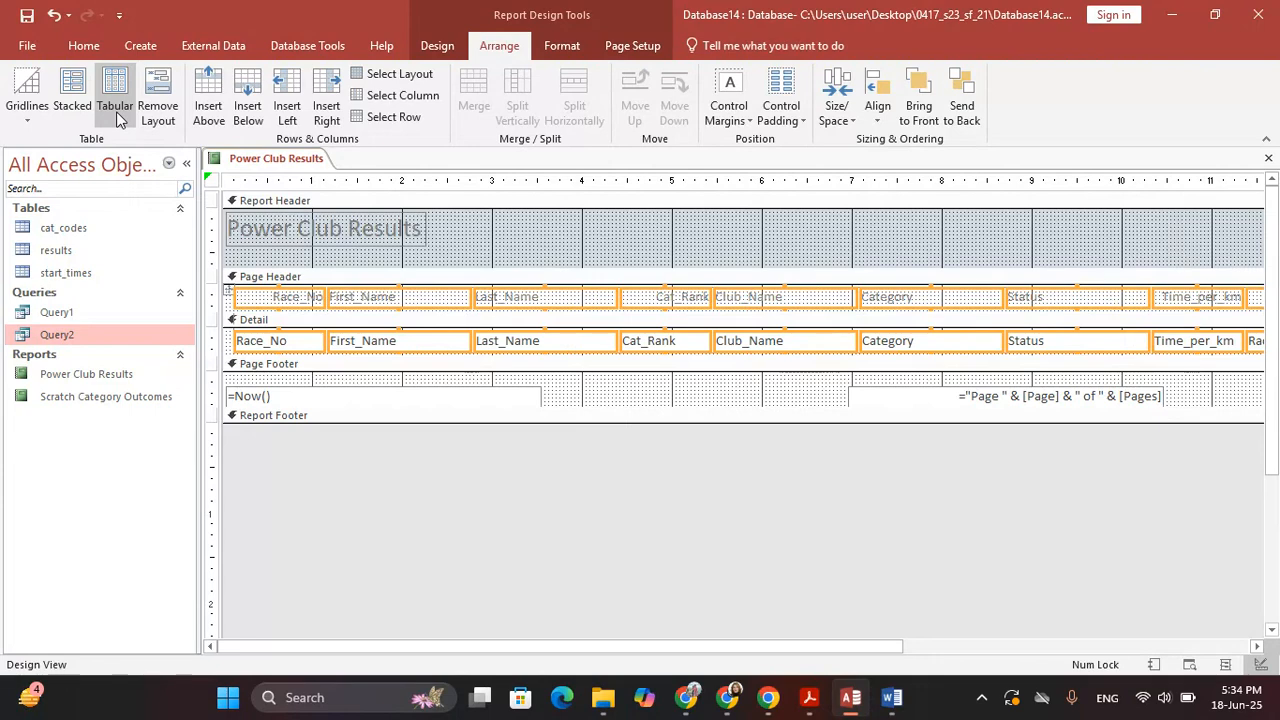
left_click(437, 45)
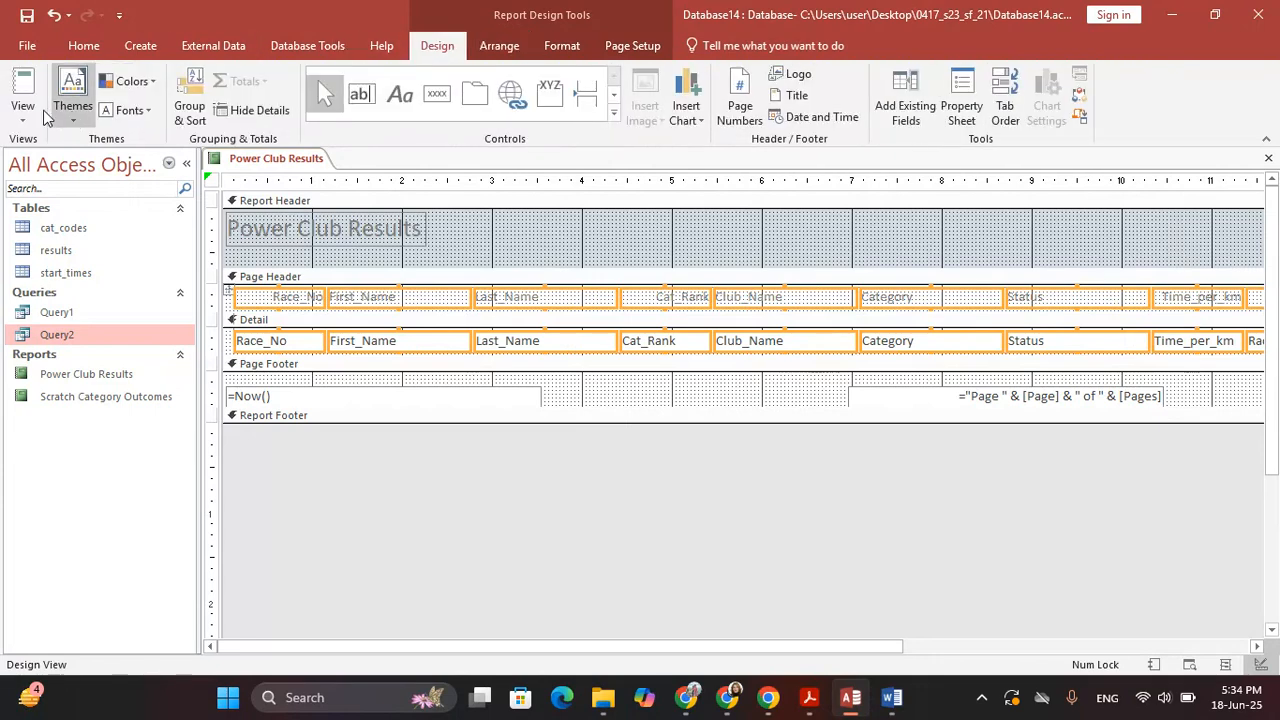
left_click(34, 118)
In Layout view, narrow the Race_No, First_Name, Last_Name and Cat_Rank columns
left_click(62, 235)
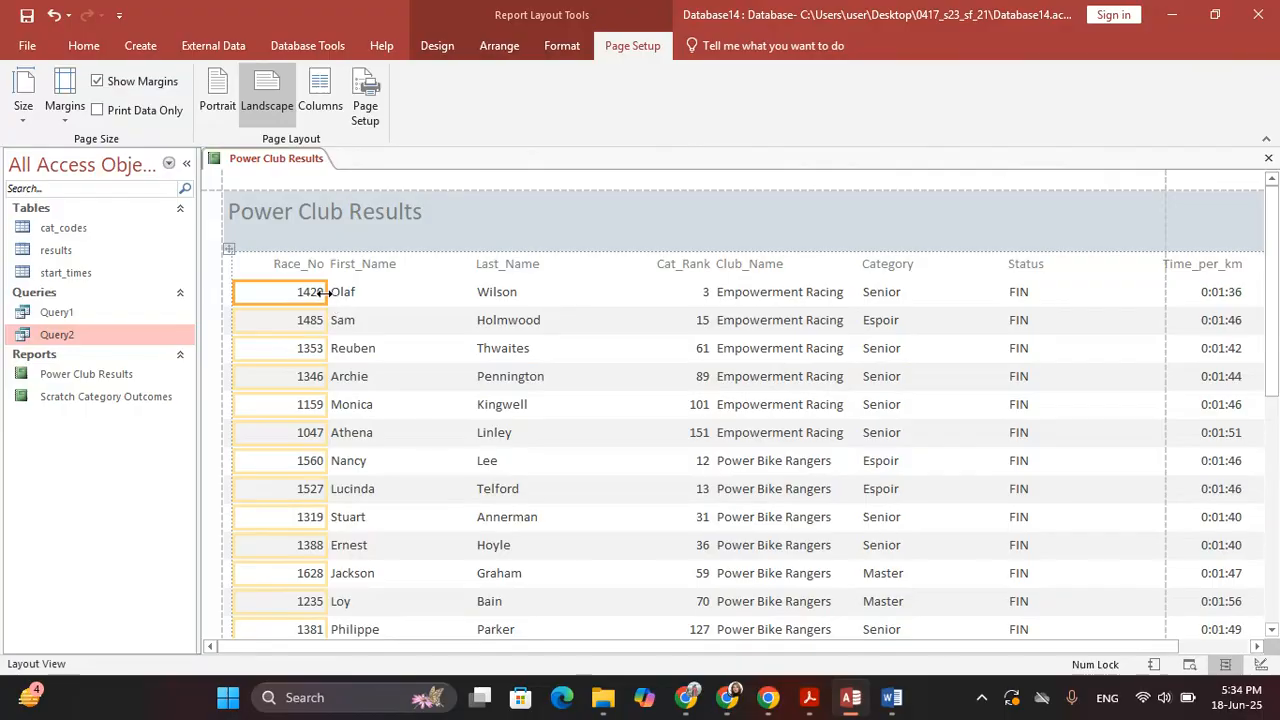
left_click_drag(325, 292, 280, 258)
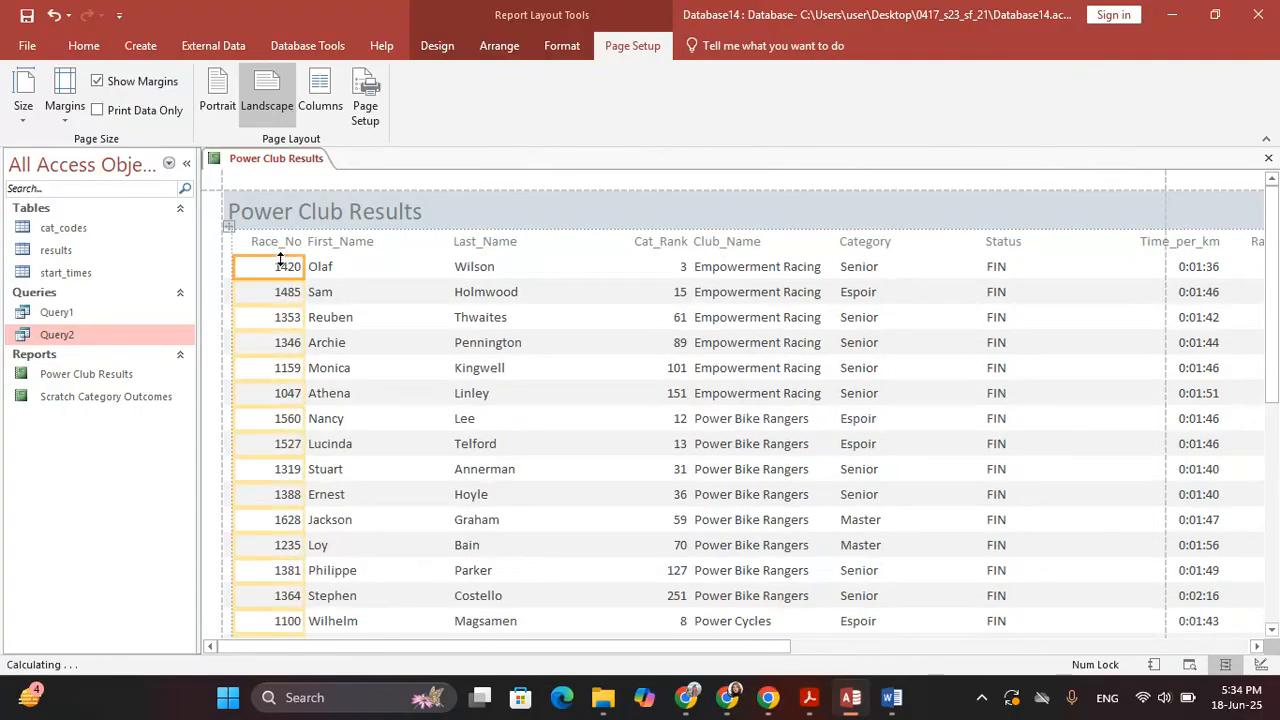
left_click(400, 268)
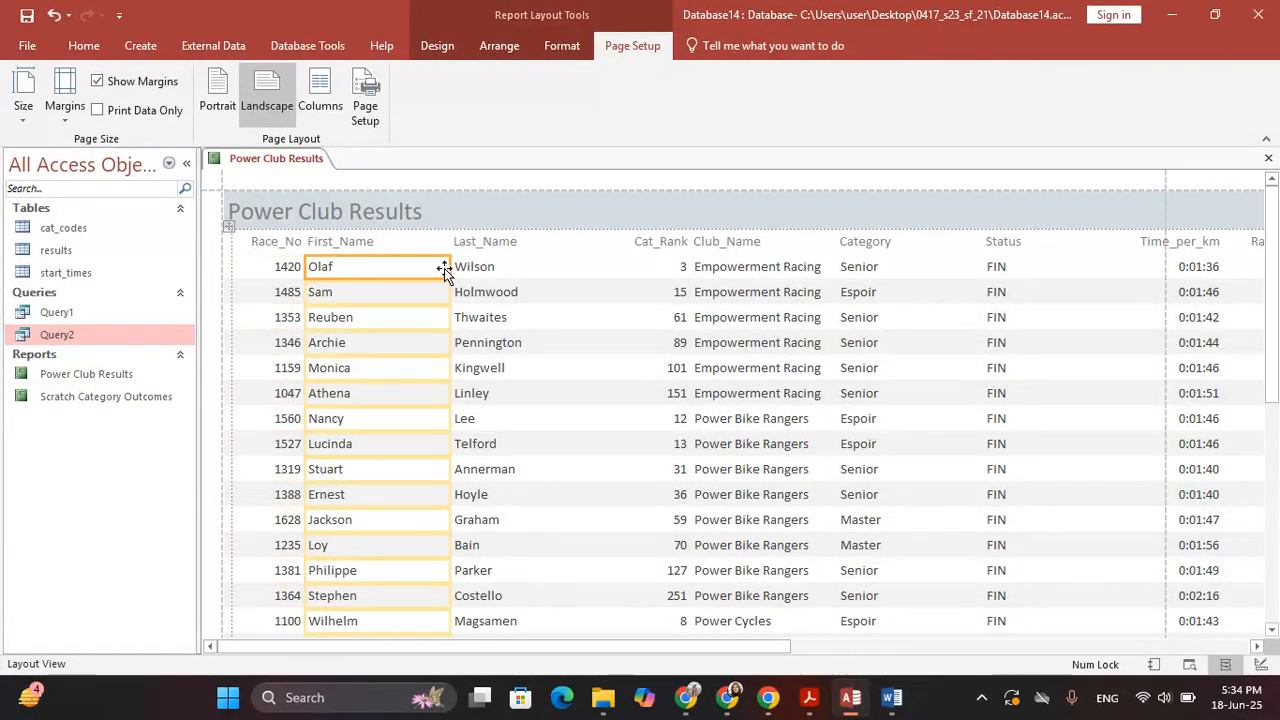
left_click_drag(445, 270, 390, 267)
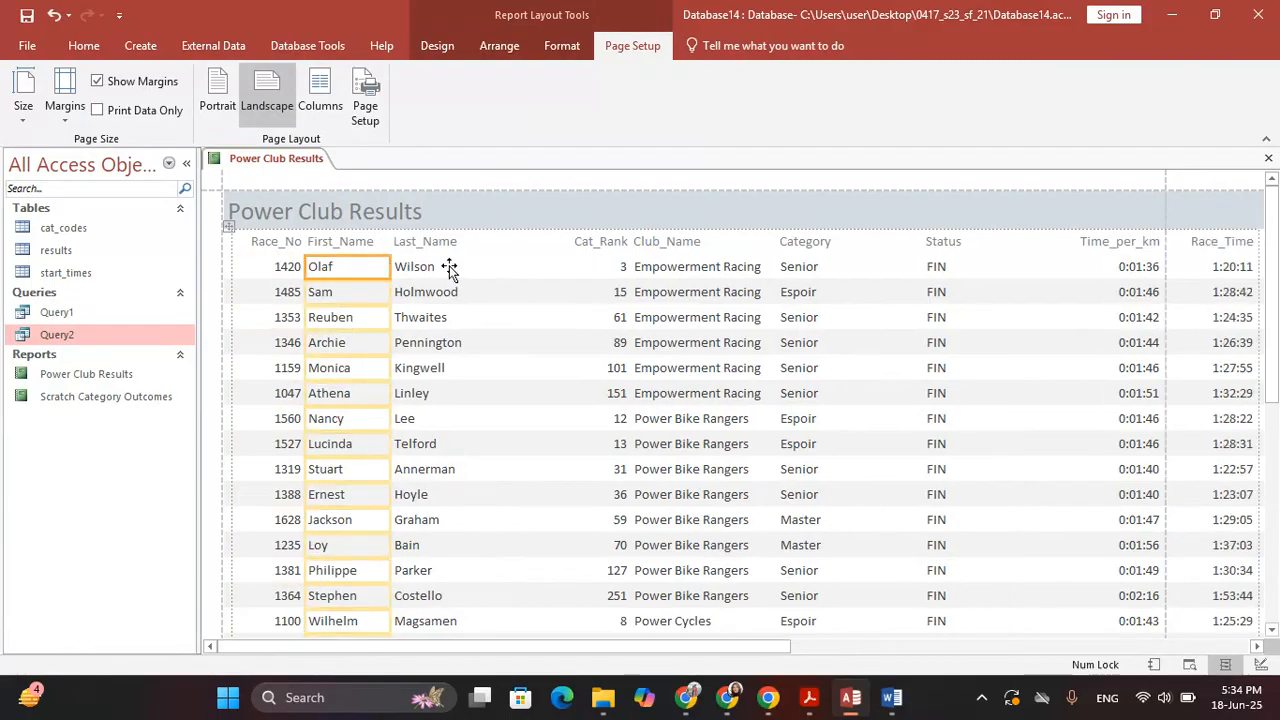
left_click(449, 266)
left_click_drag(523, 266, 471, 267)
left_click(558, 267)
left_click_drag(578, 266, 555, 267)
Widen the Club_Name column so full club names show
left_click(602, 258)
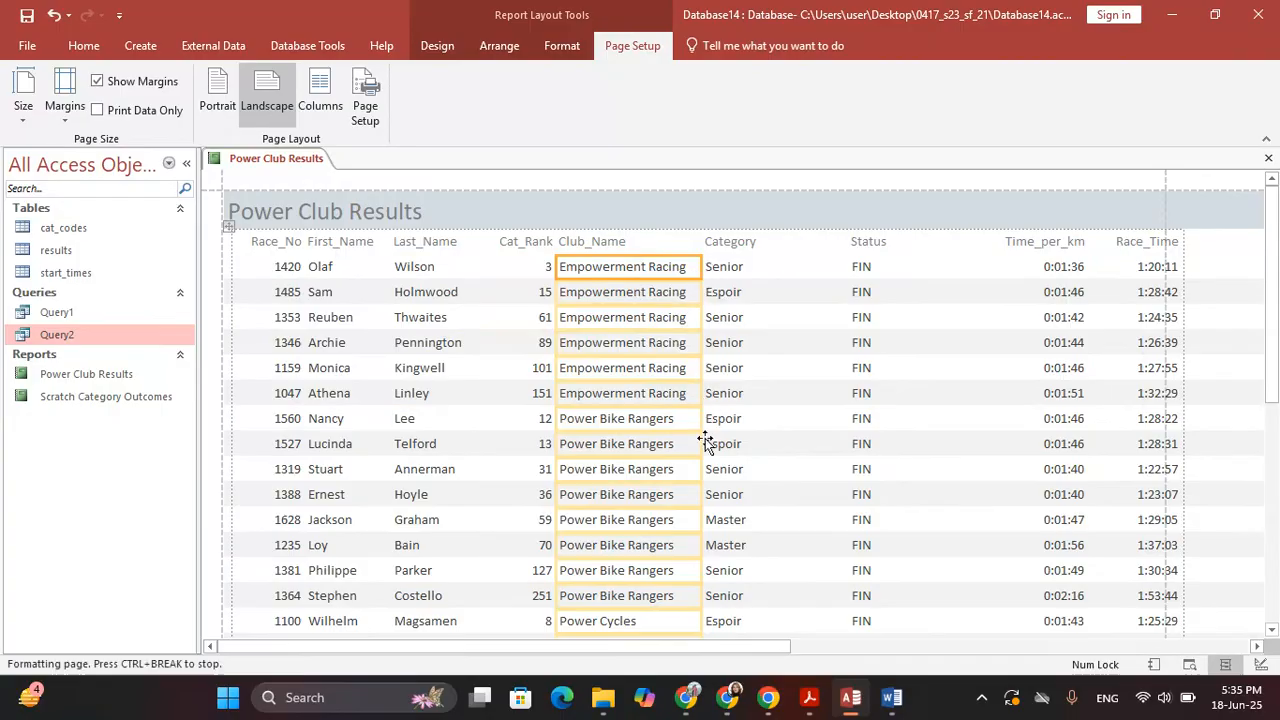
scroll(708, 517, "down", 5)
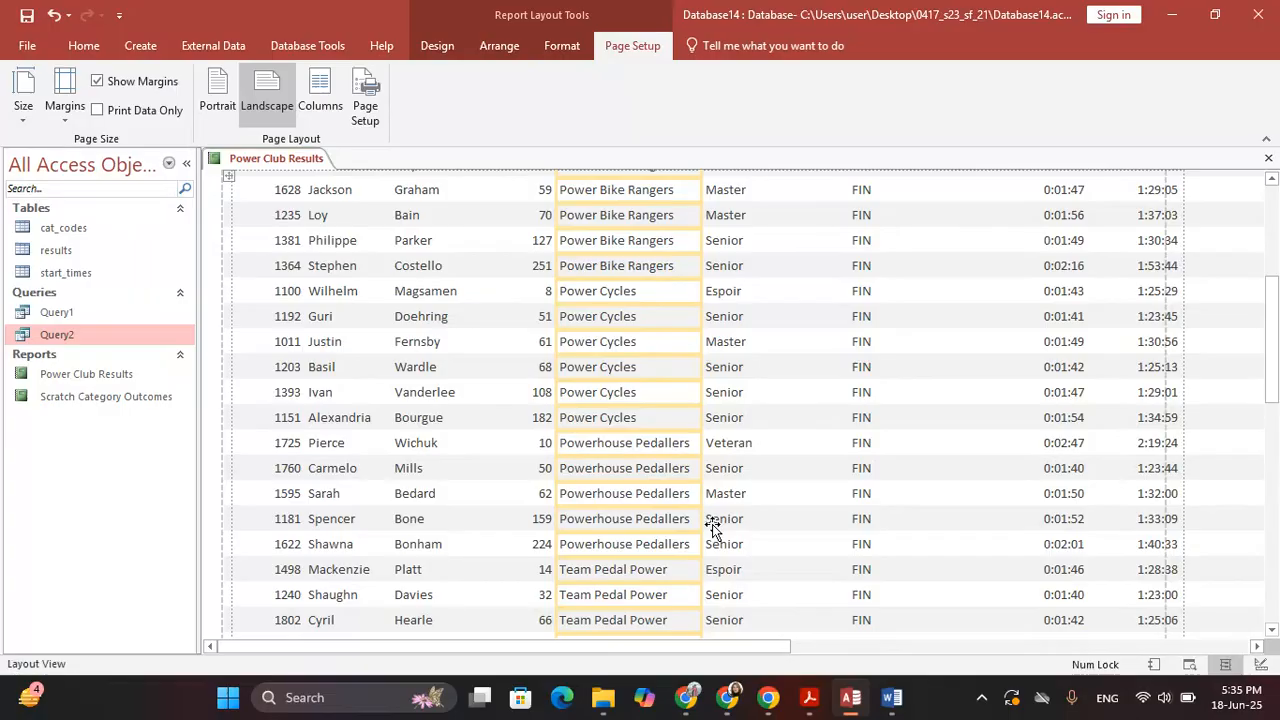
scroll(710, 524, "down", 5)
scroll(708, 530, "down", 1)
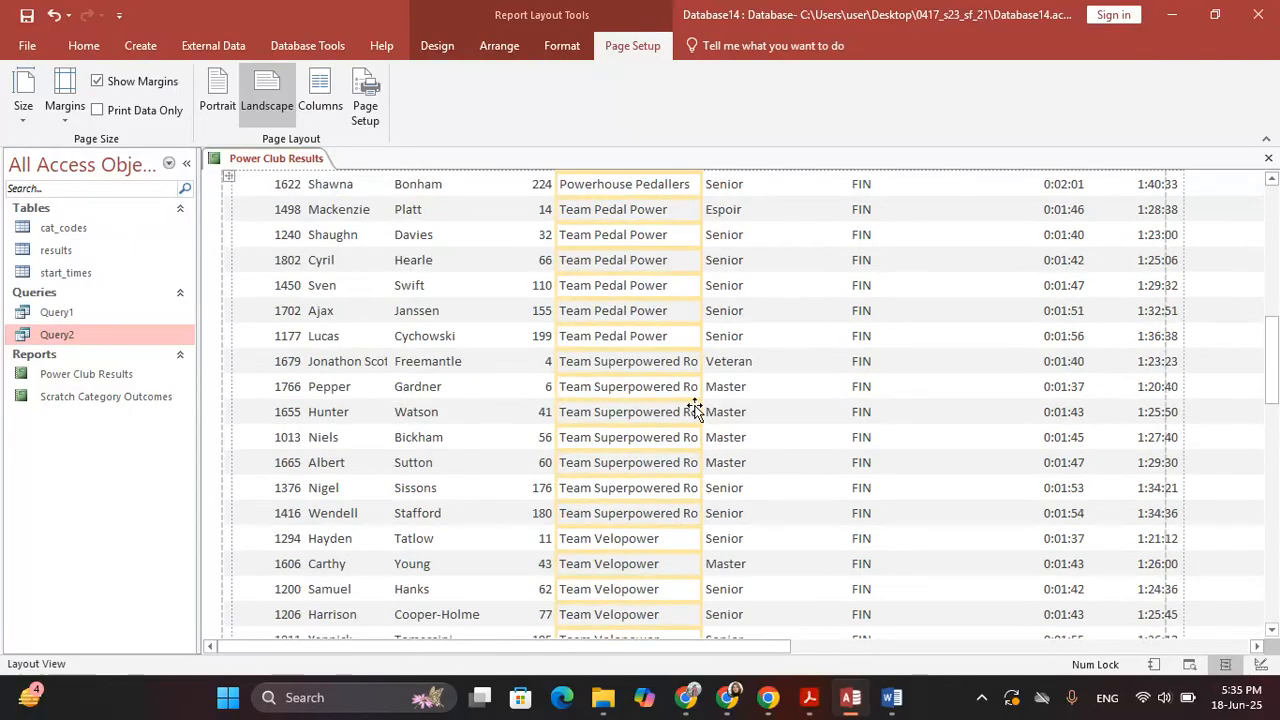
left_click_drag(698, 388, 744, 382)
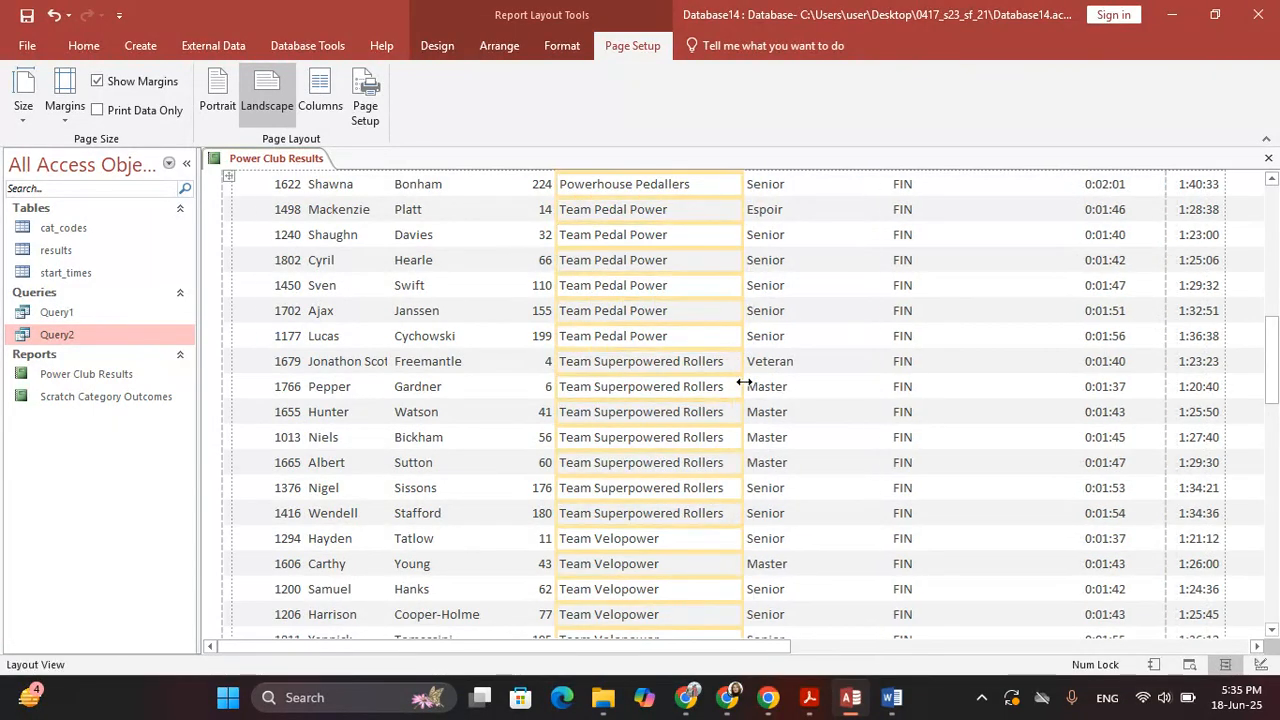
scroll(752, 545, "down", 6)
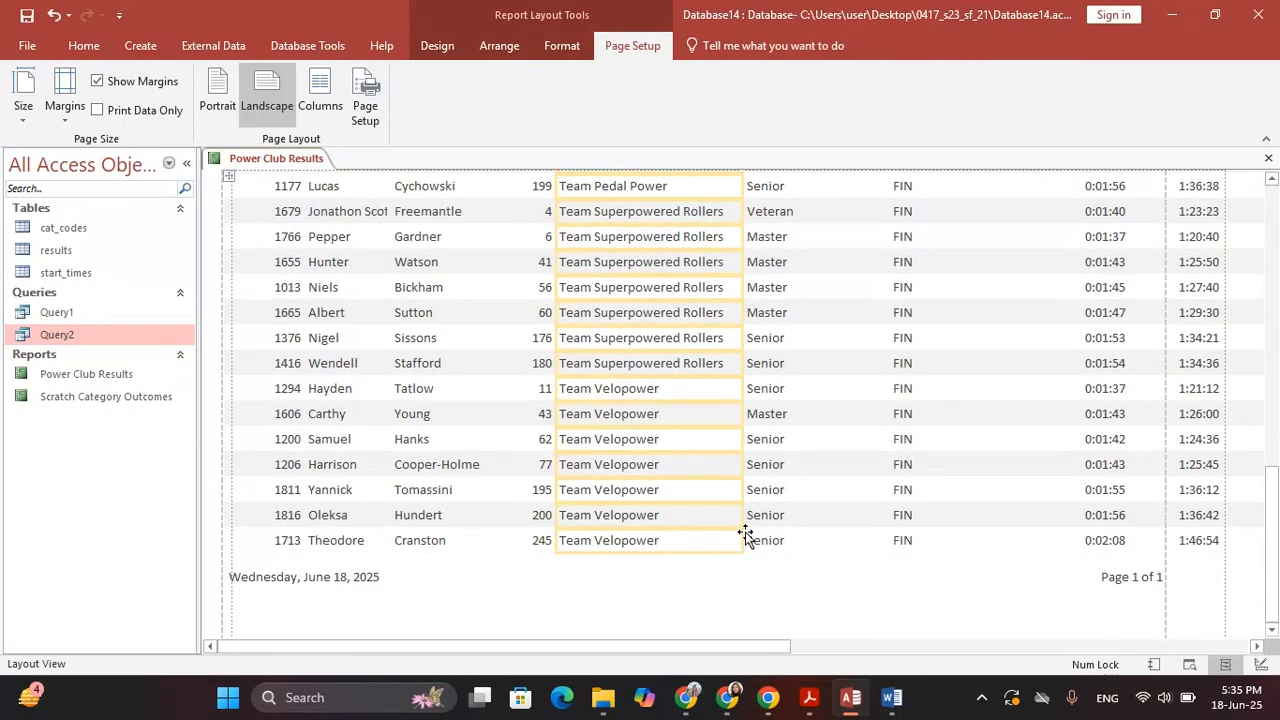
scroll(730, 365, "up", 15)
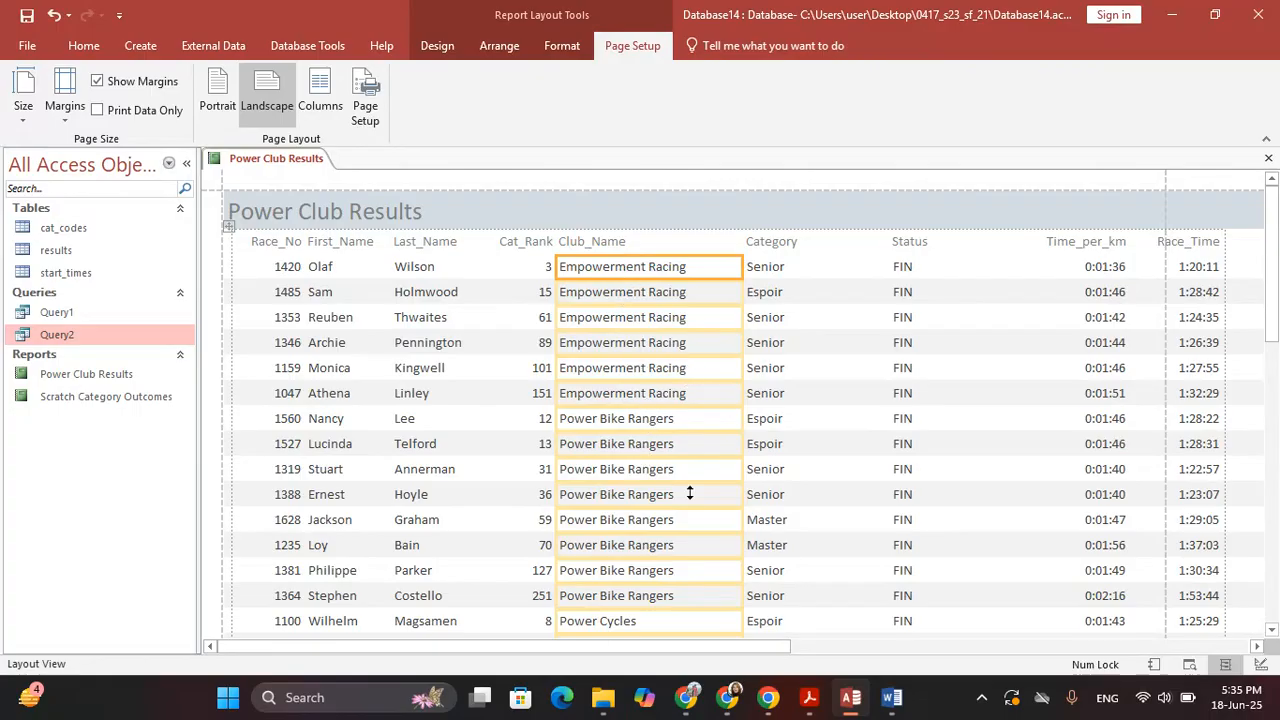
scroll(699, 557, "down", 3)
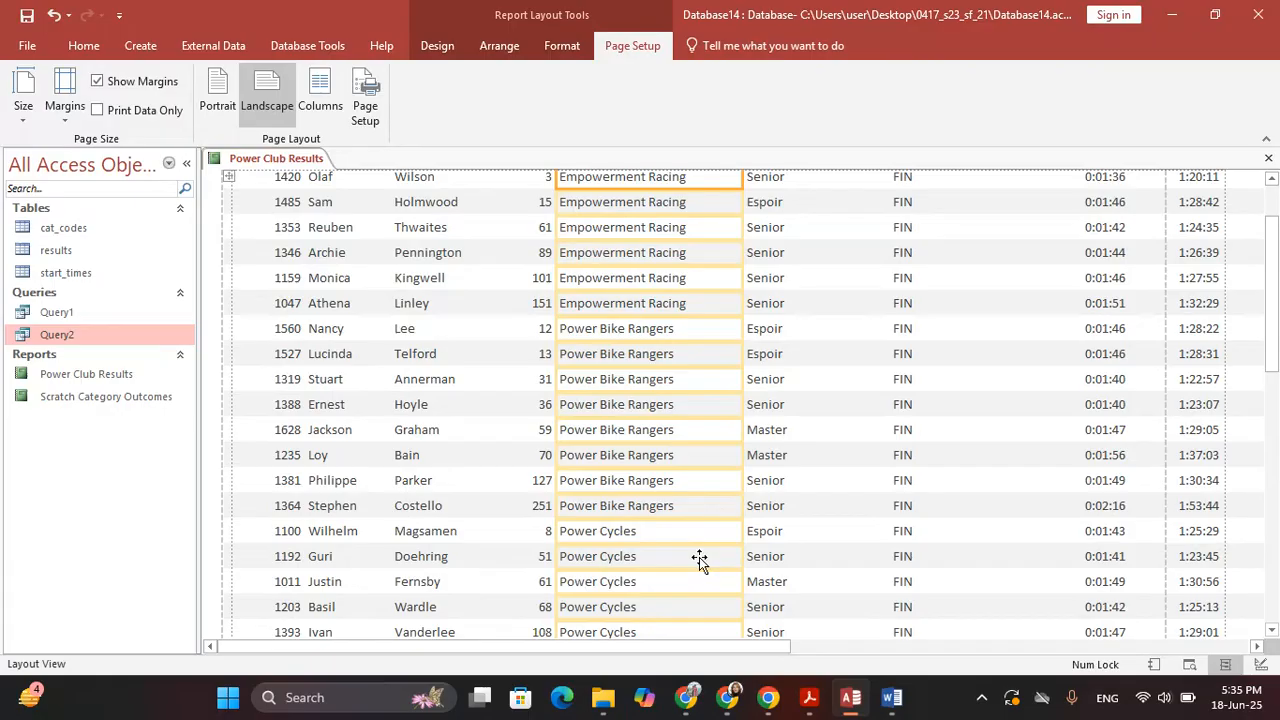
scroll(755, 425, "up", 3)
Narrow the Category and Status columns, then return the report to Design view
left_click(778, 280)
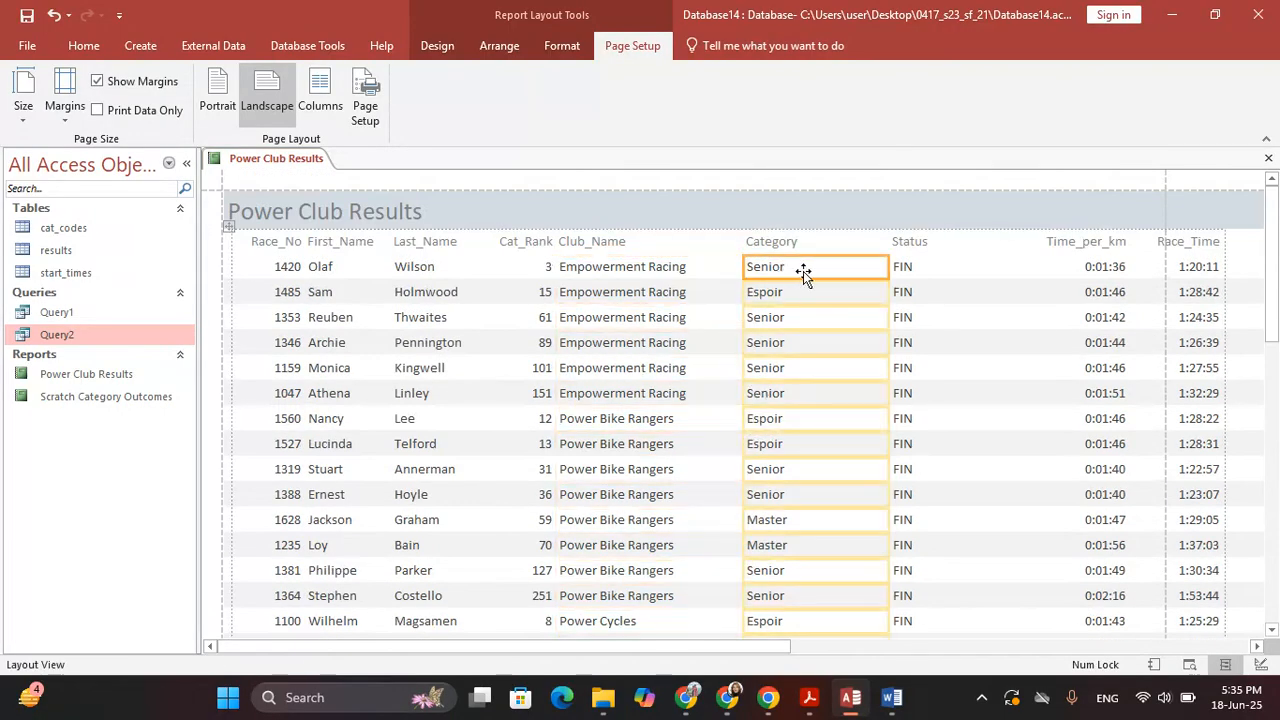
left_click_drag(886, 266, 812, 268)
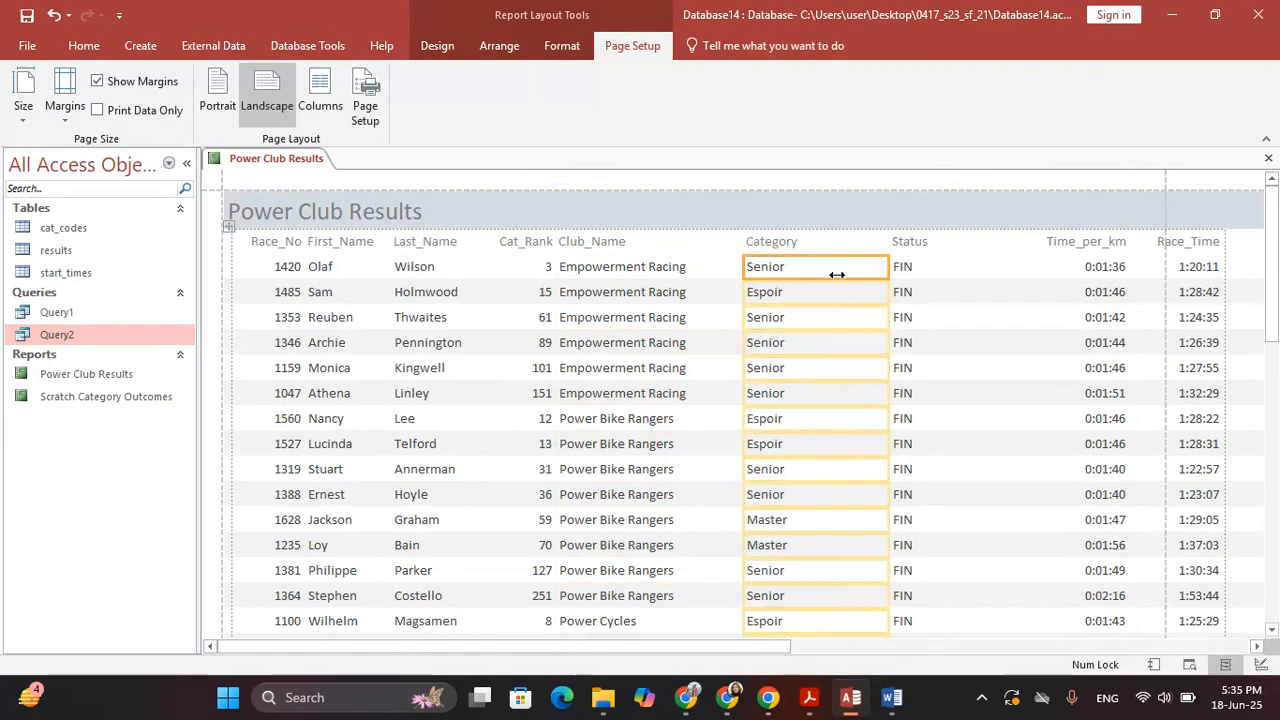
left_click(894, 266)
left_click_drag(958, 266, 877, 264)
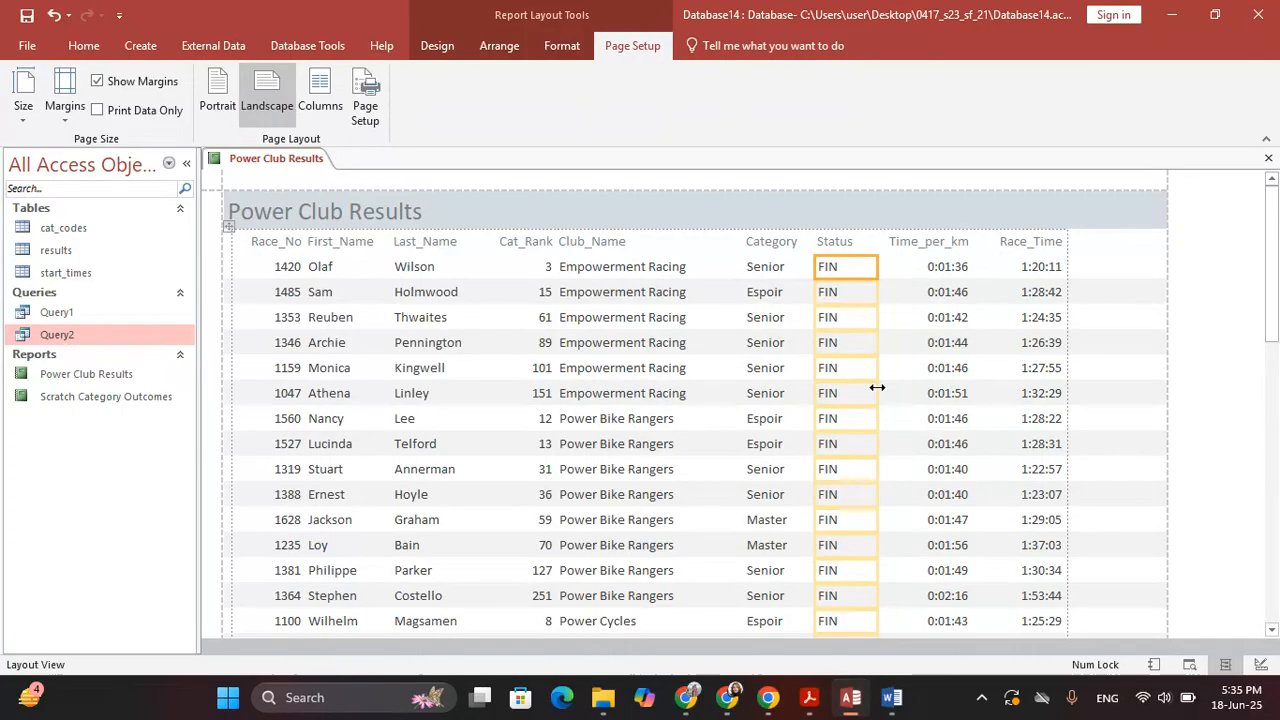
scroll(922, 410, "down", 3)
scroll(922, 410, "down", 10)
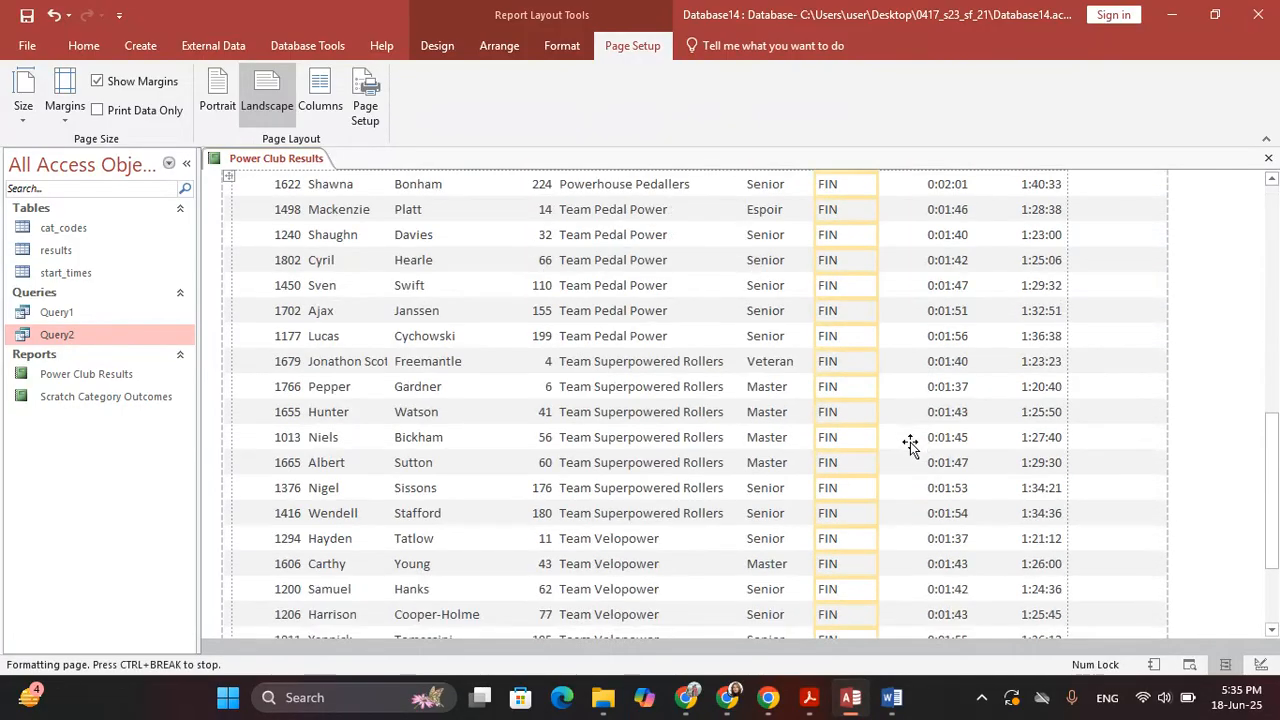
scroll(905, 453, "up", 10)
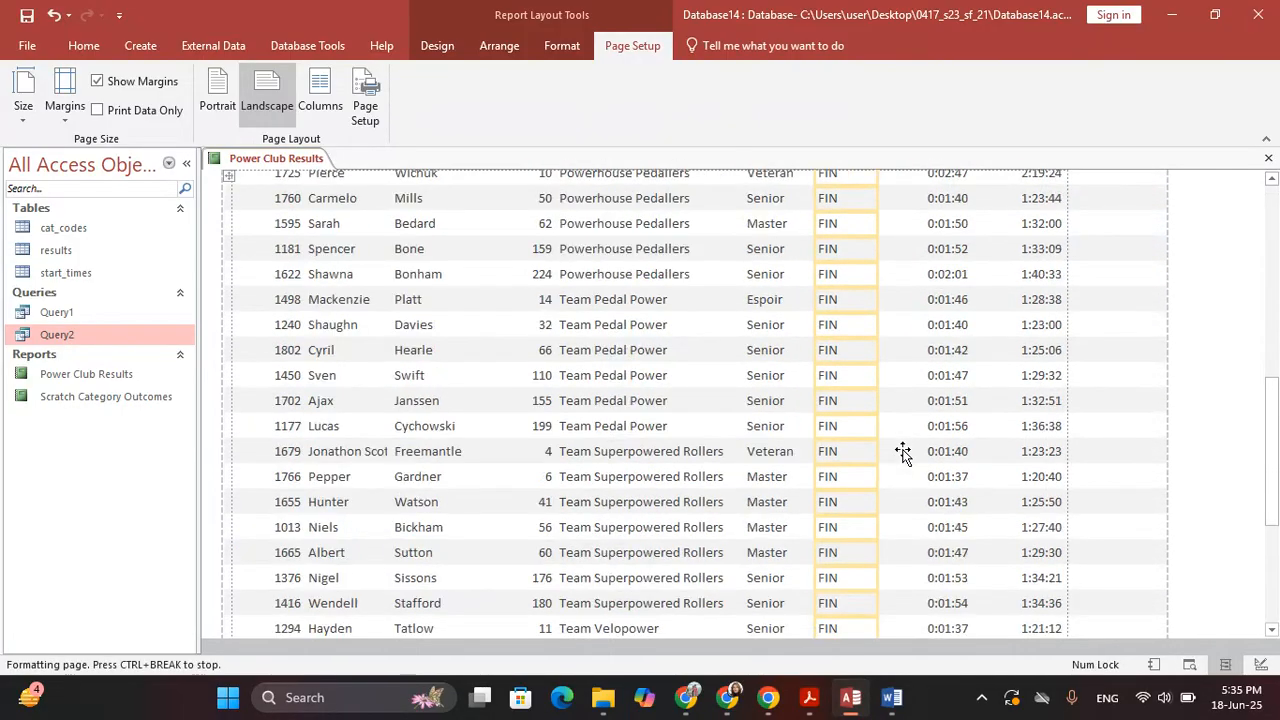
scroll(903, 453, "up", 5)
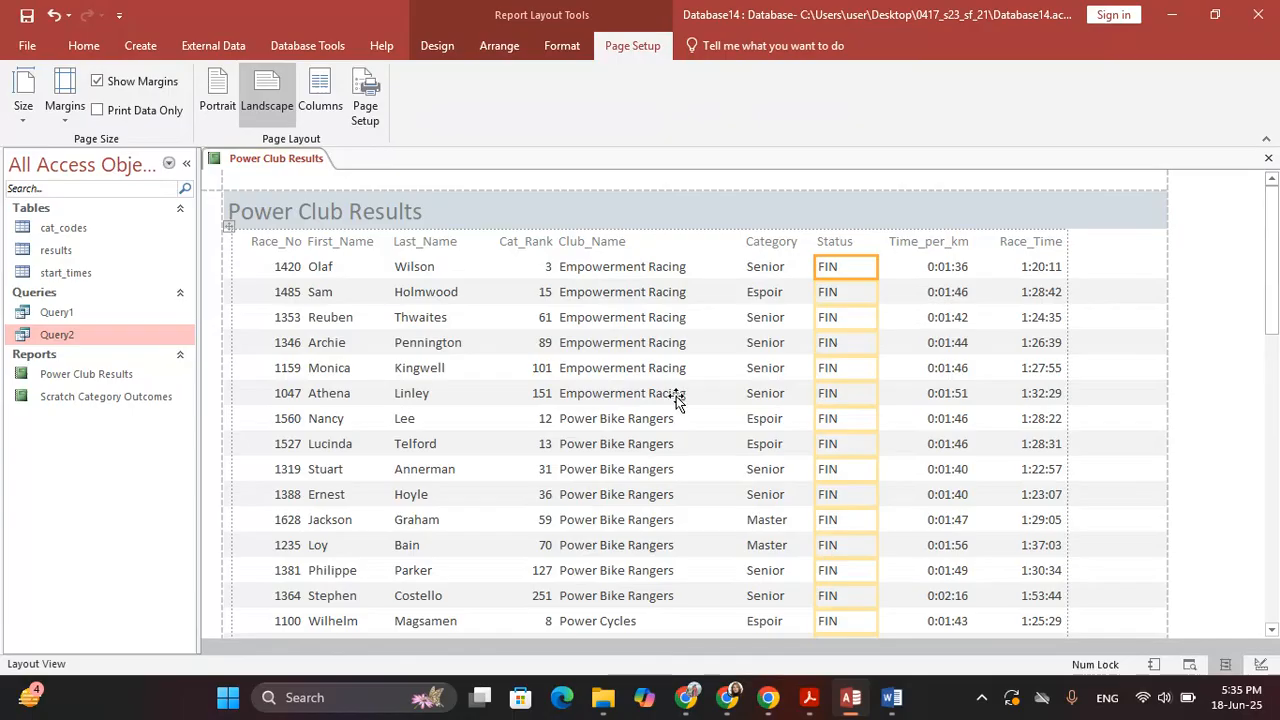
left_click(445, 47)
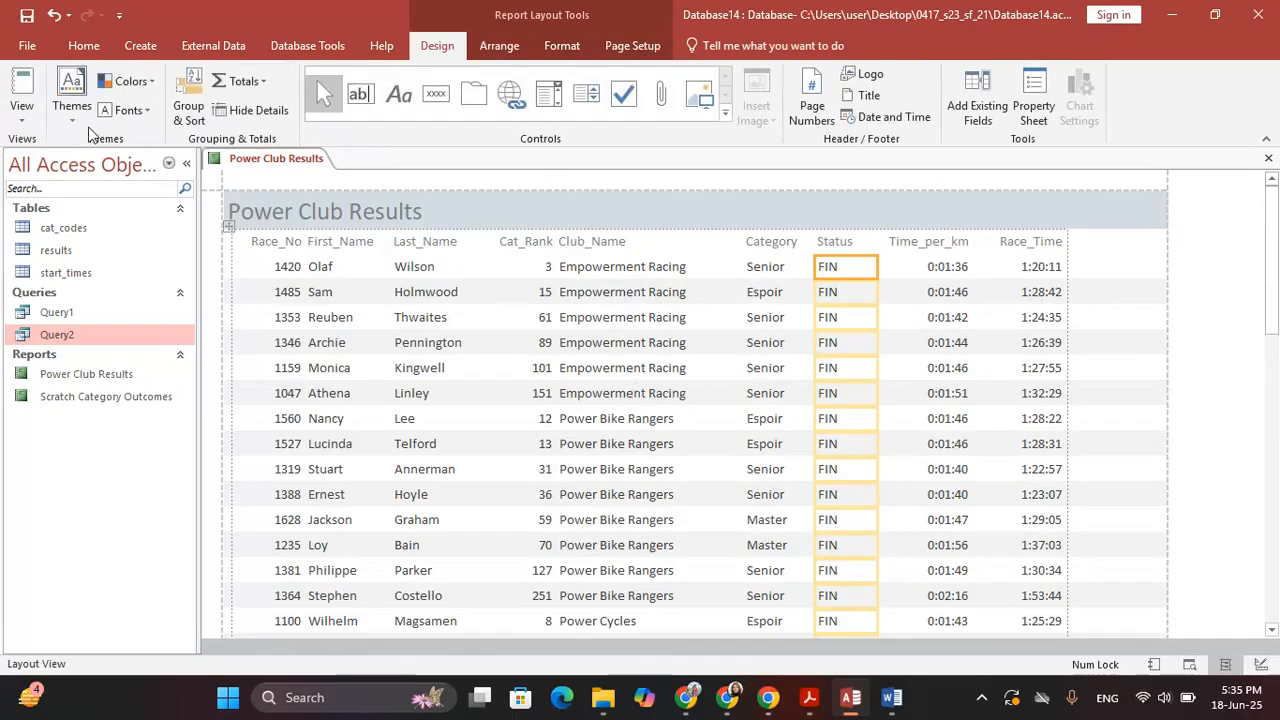
left_click(22, 108)
left_click(78, 275)
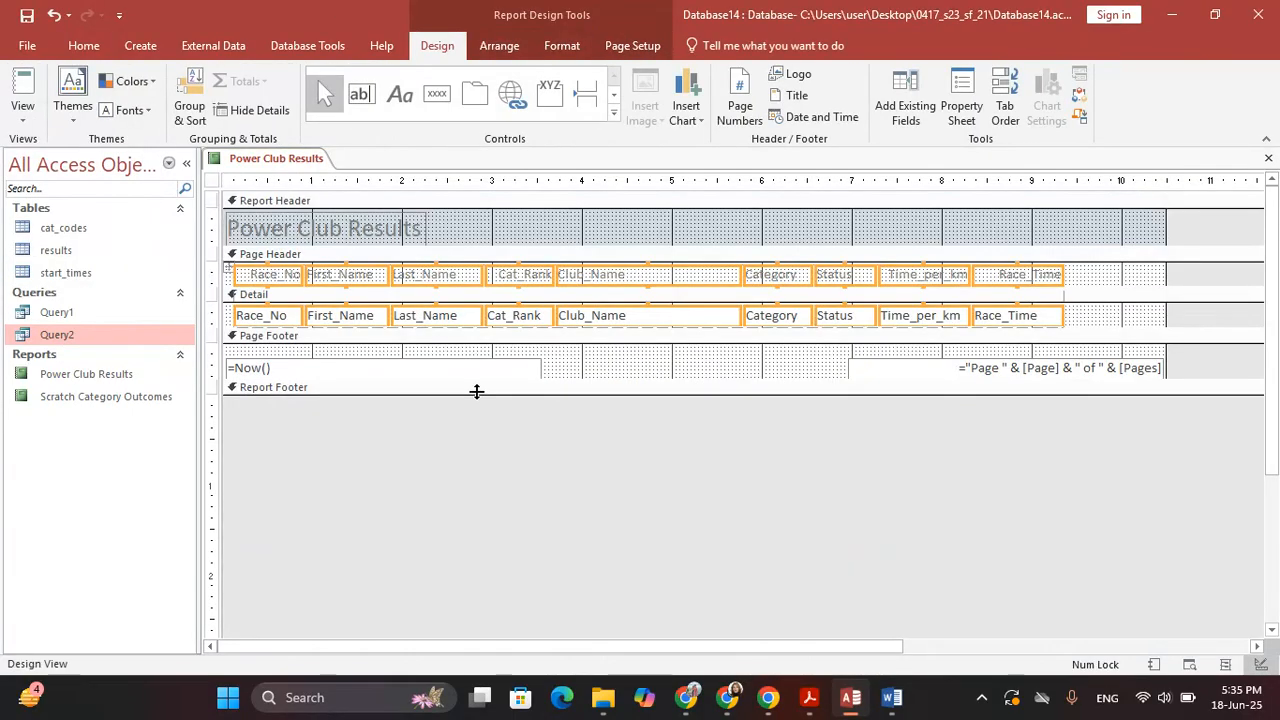
Set the title's font size from 20 to 26 and widen its label to show 'Power Club Results'
key("alt+Tab")
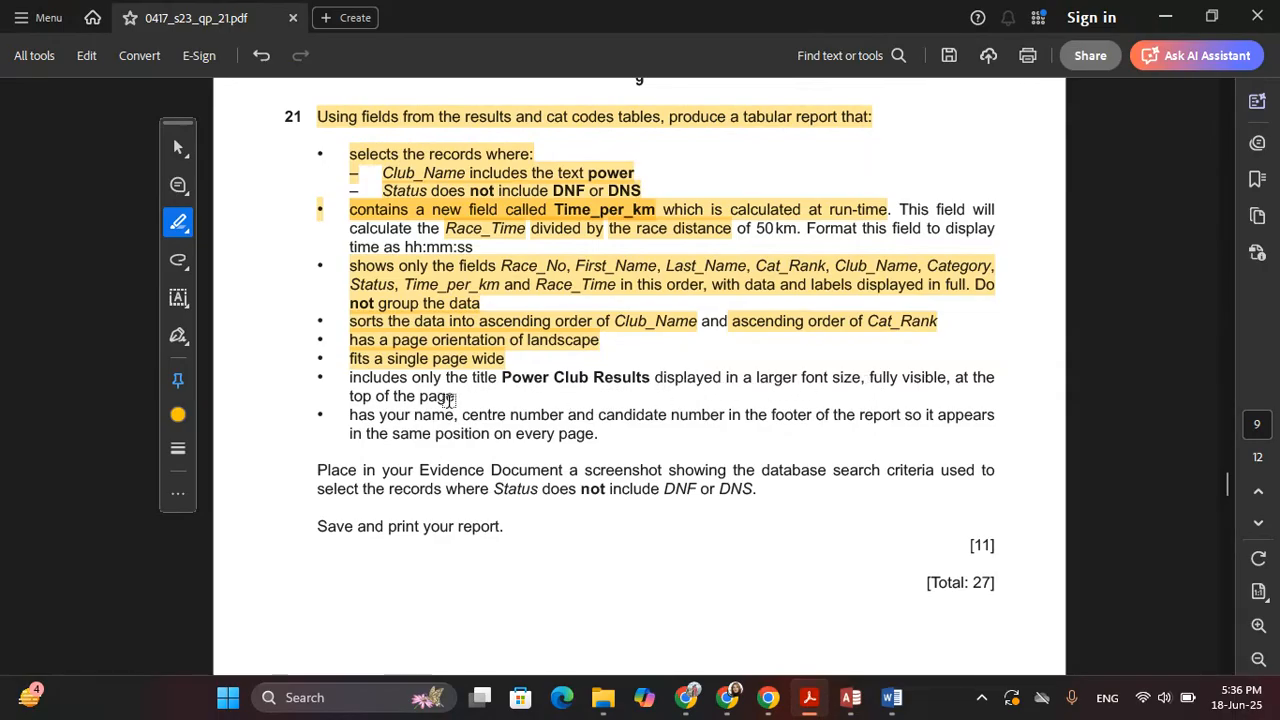
key("alt+Tab")
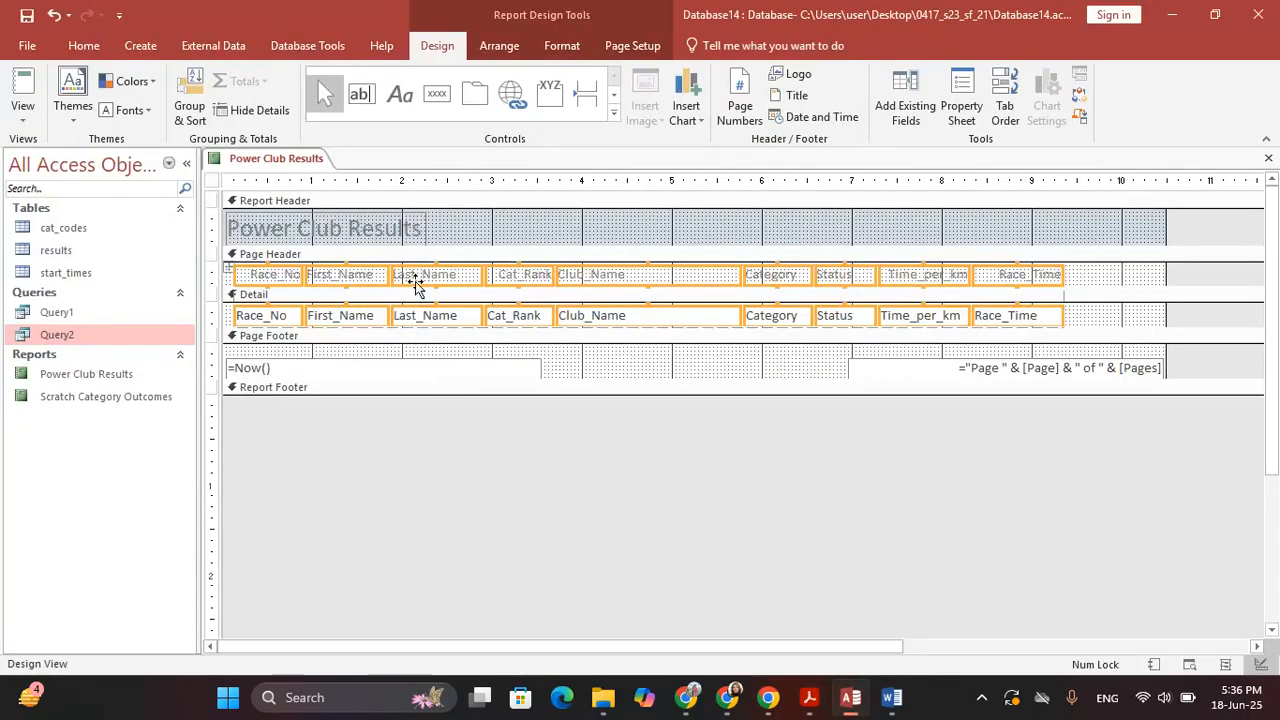
left_click(391, 229)
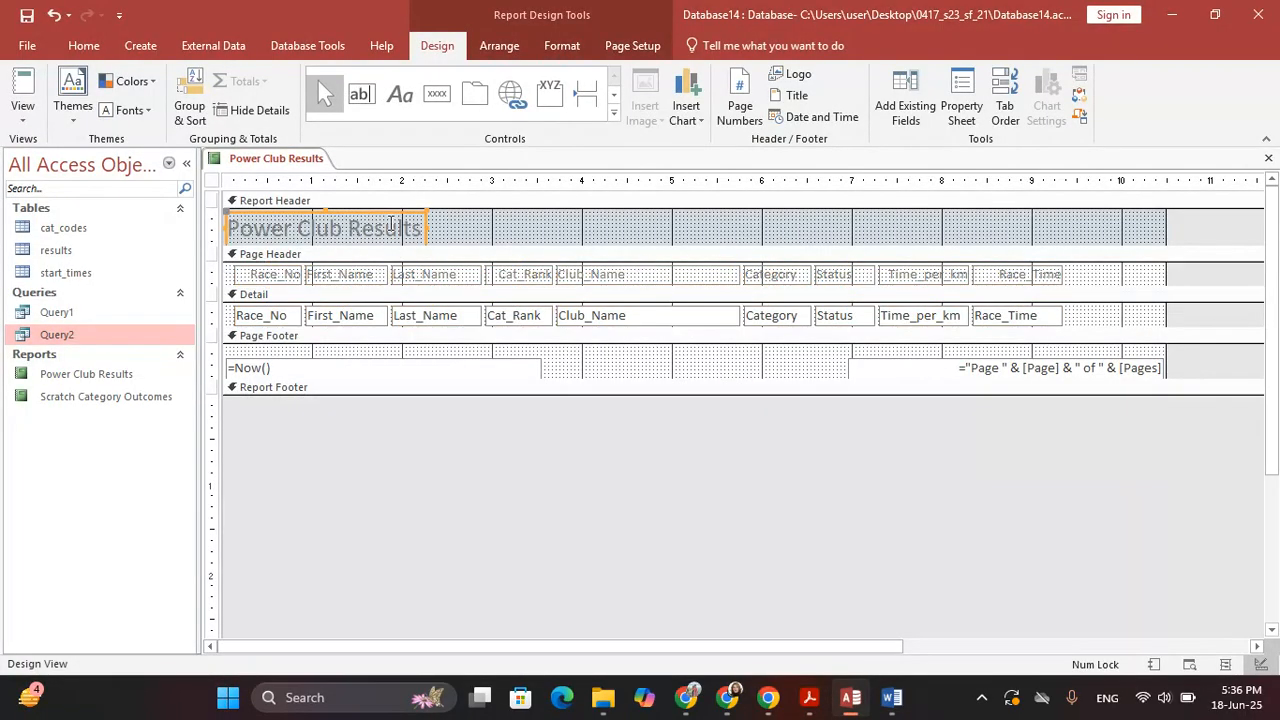
left_click(562, 50)
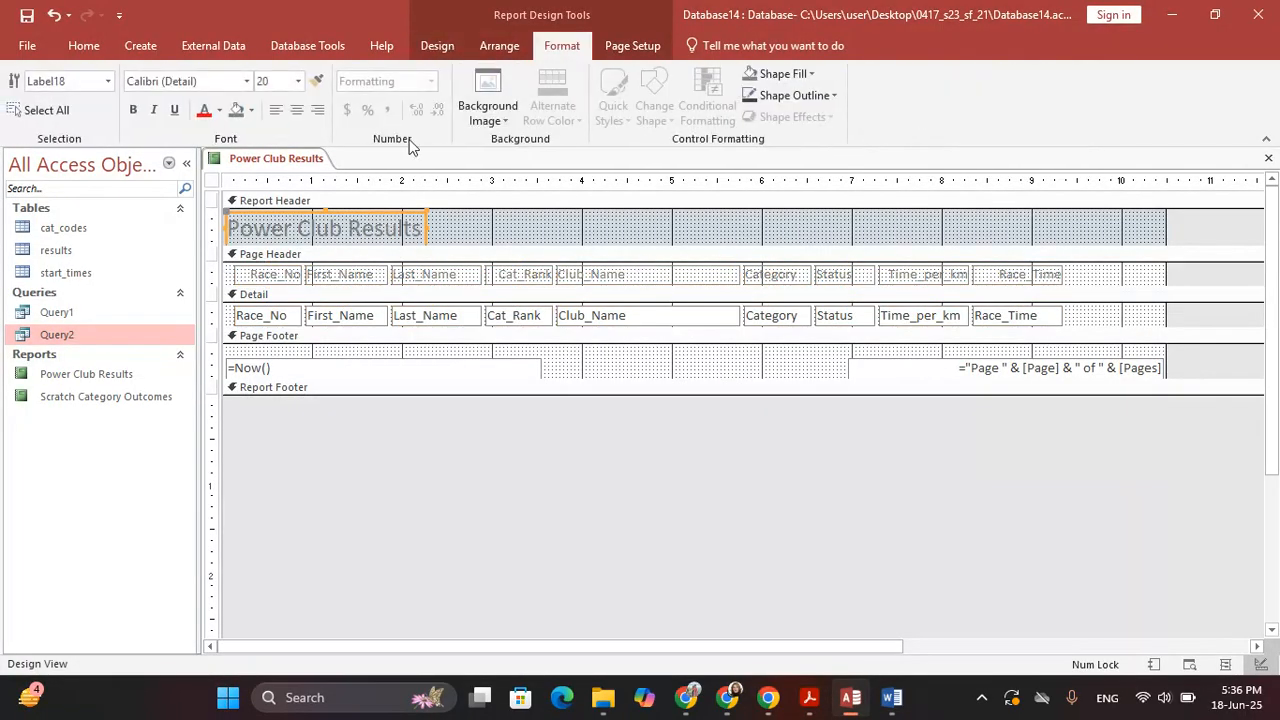
left_click(282, 80)
type("26")
key("Return")
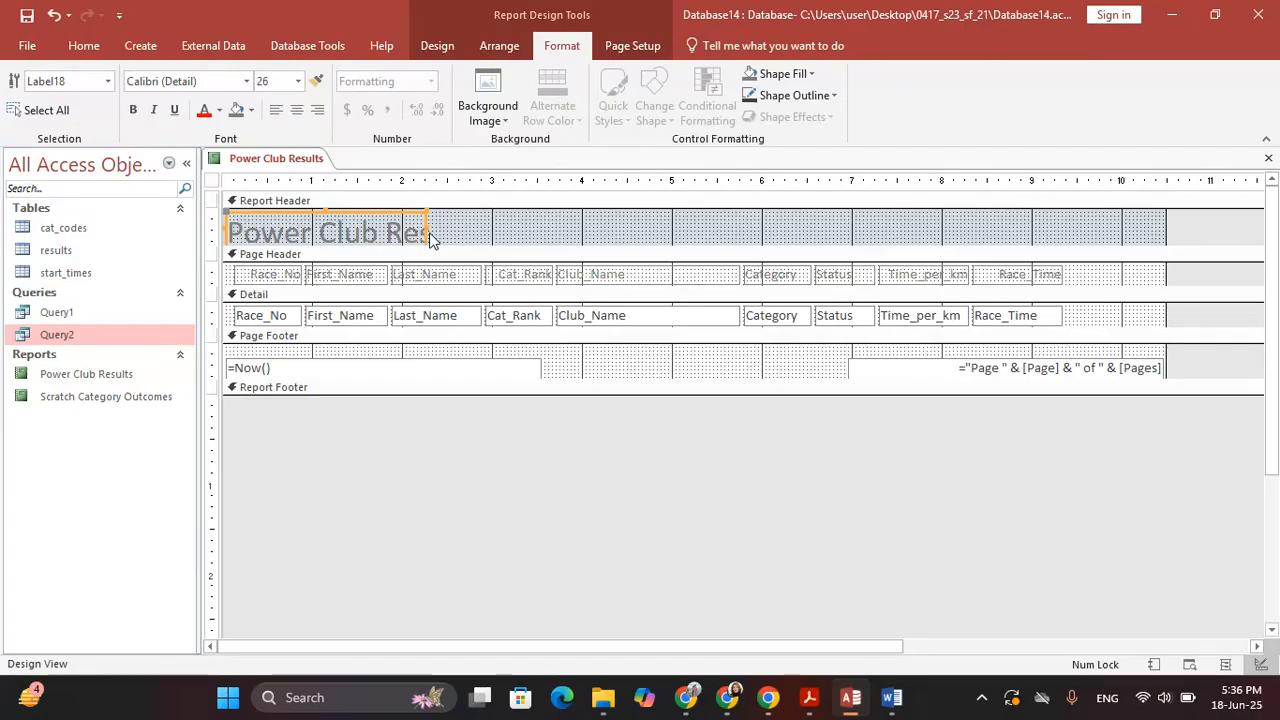
left_click_drag(425, 231, 486, 255)
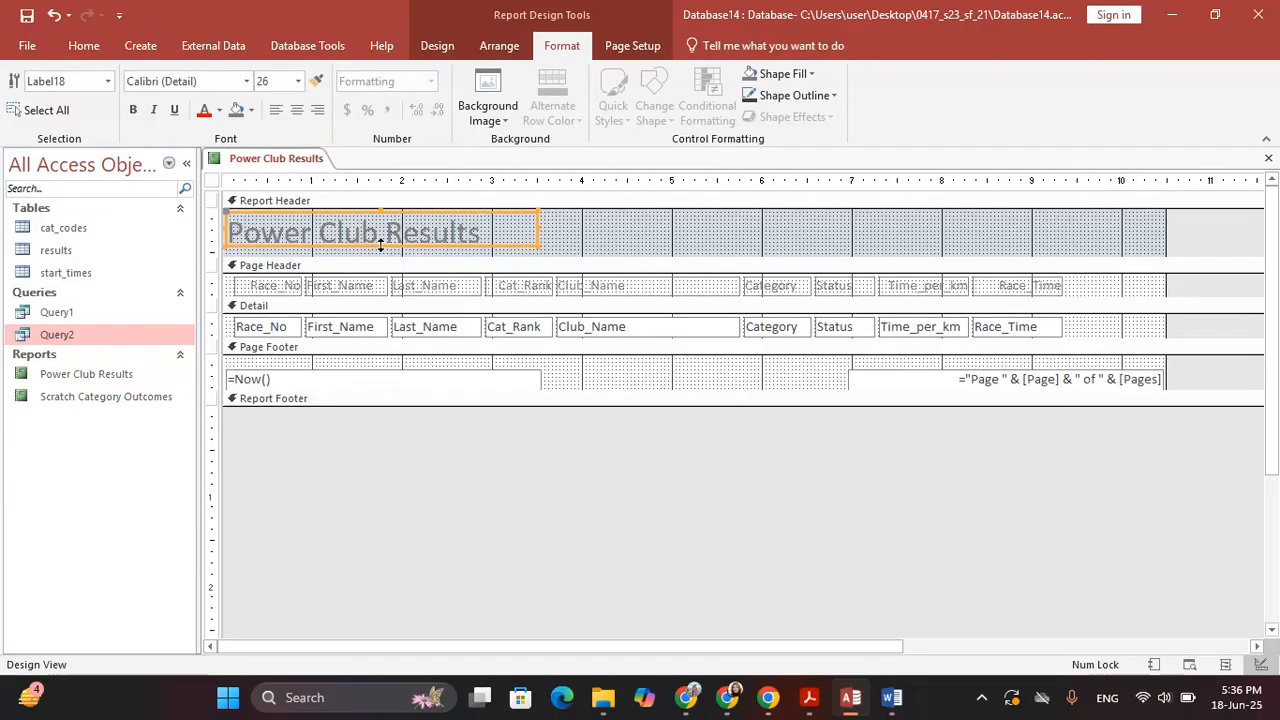
left_click(787, 438)
key("alt+Tab")
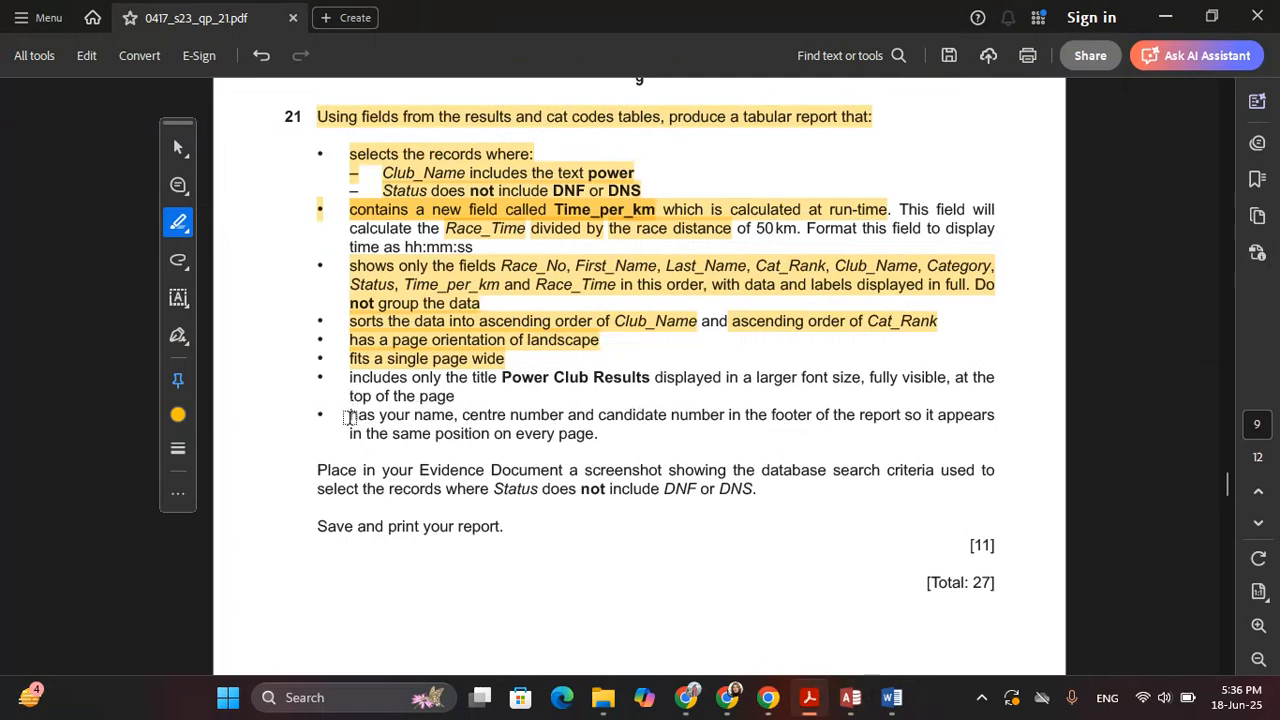
Highlight the page footer requirement in the exam question and compare it with the report design
left_click_drag(349, 417, 588, 433)
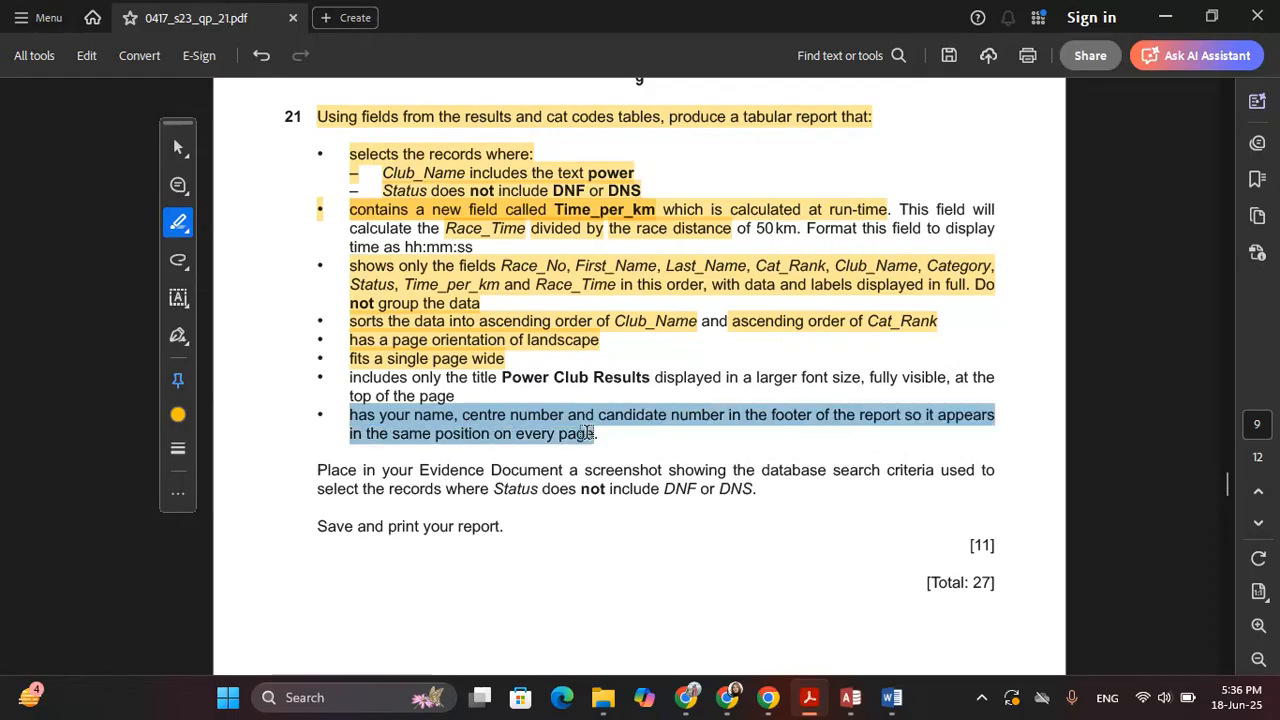
left_click_drag(588, 433, 669, 449)
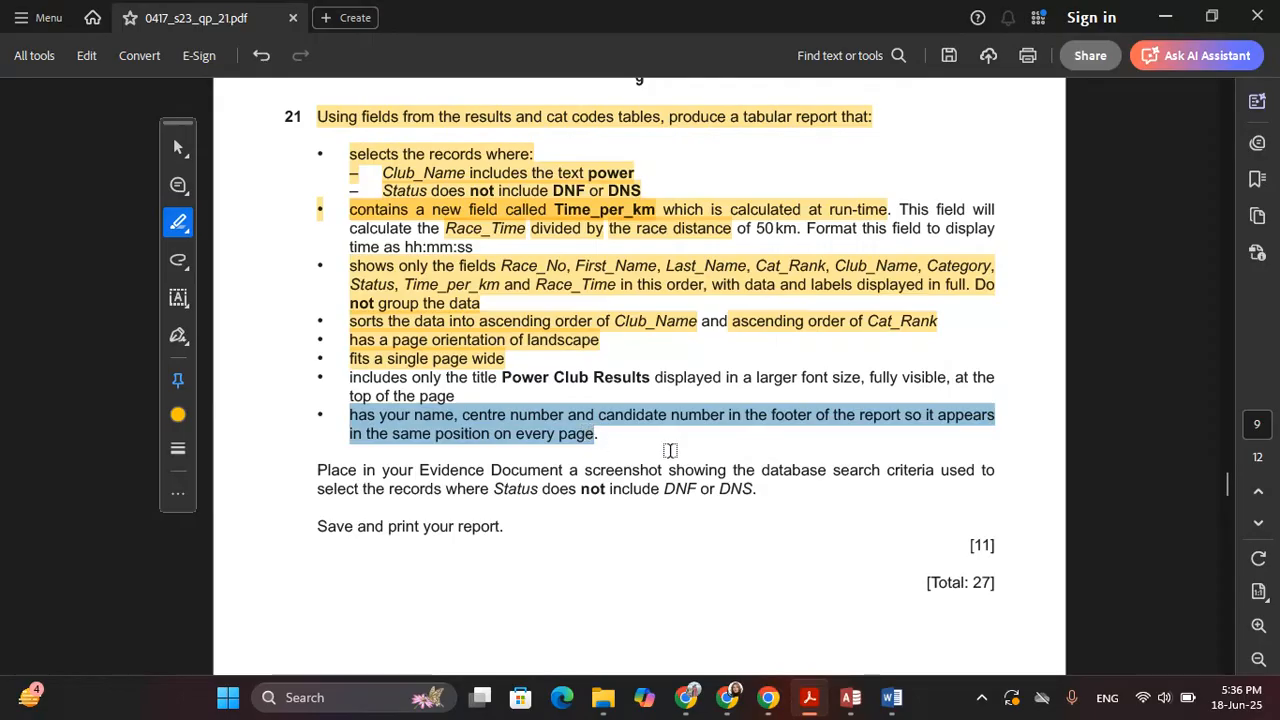
left_click(786, 430)
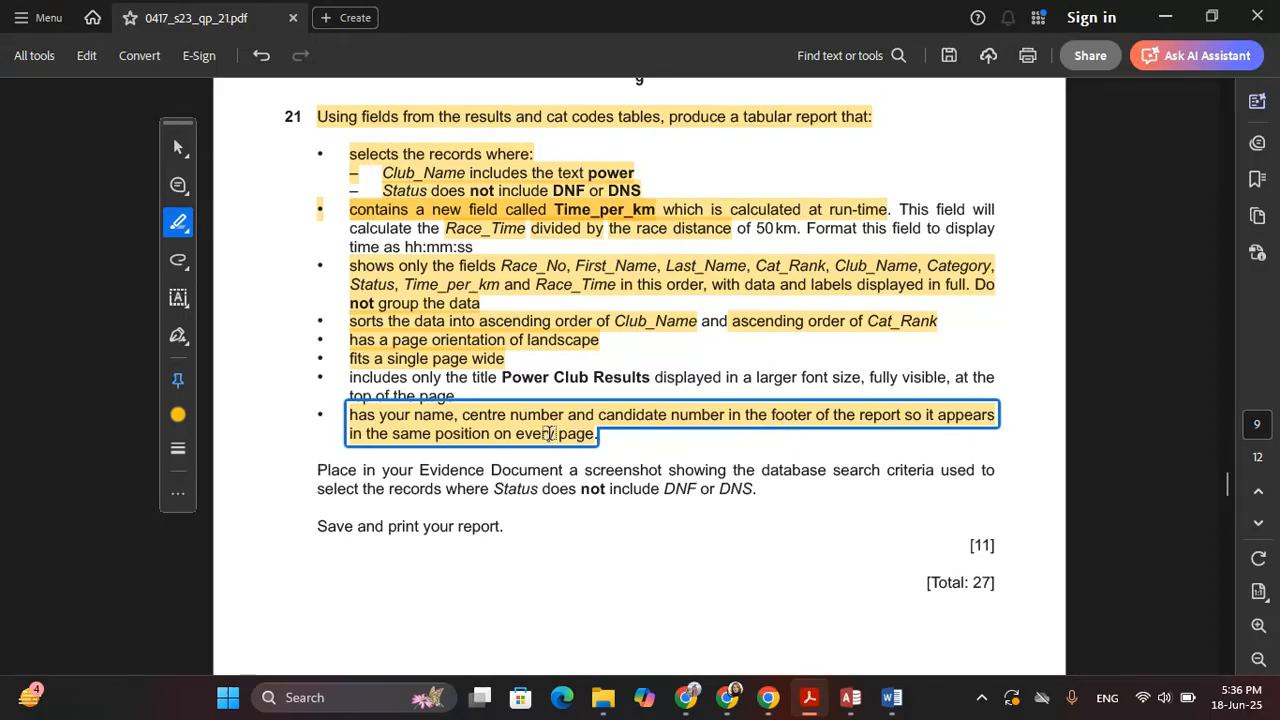
left_click(418, 462)
key("alt+Tab")
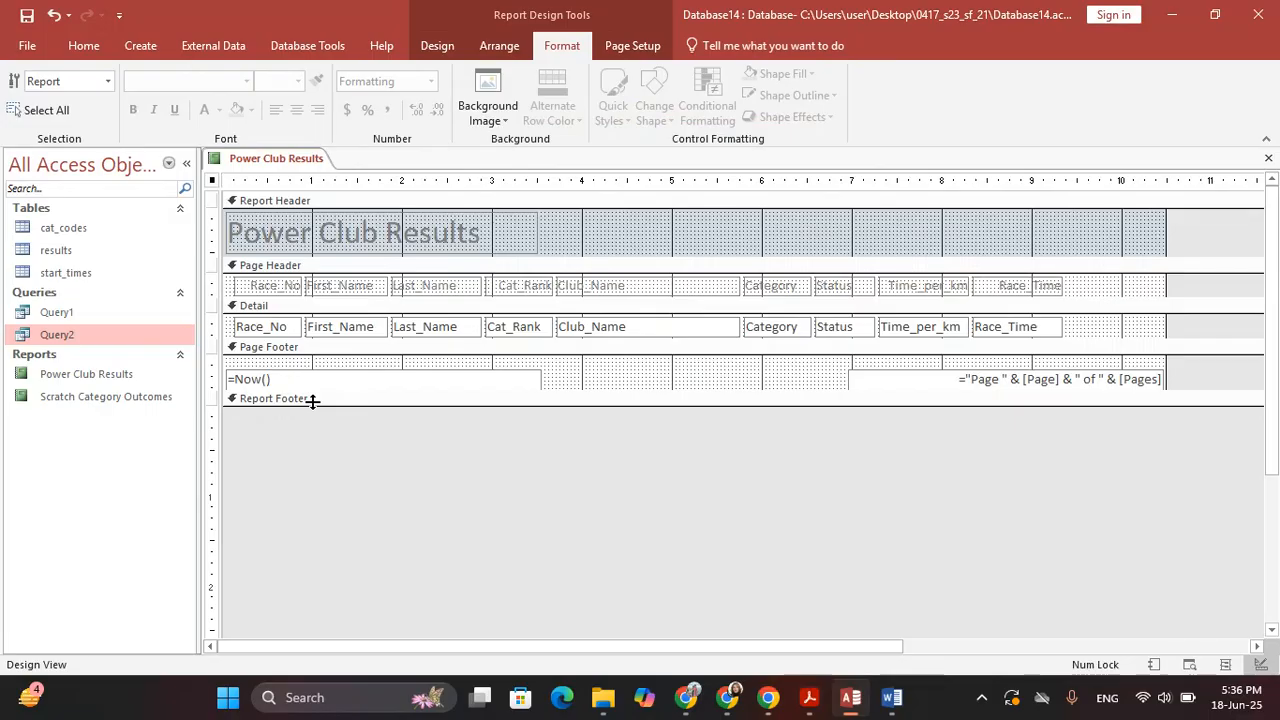
key("alt+Tab")
key("alt+Tab")
key("alt+Tab")
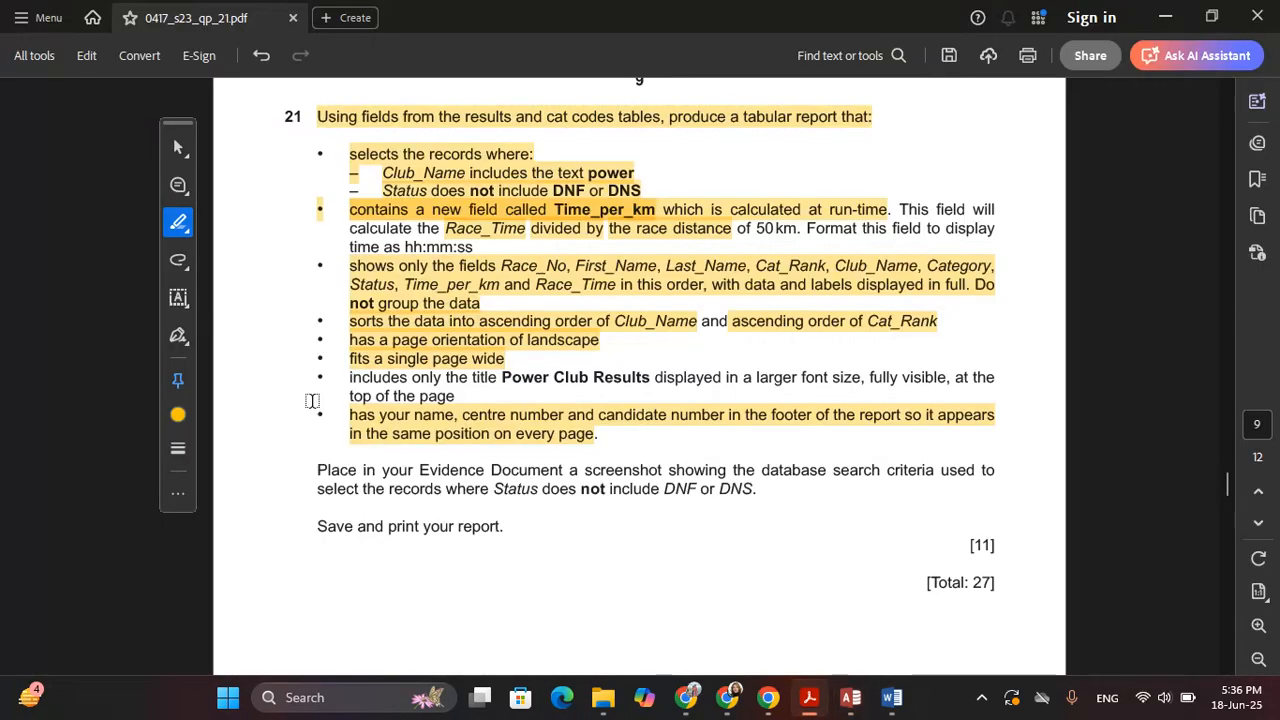
key("alt+Tab")
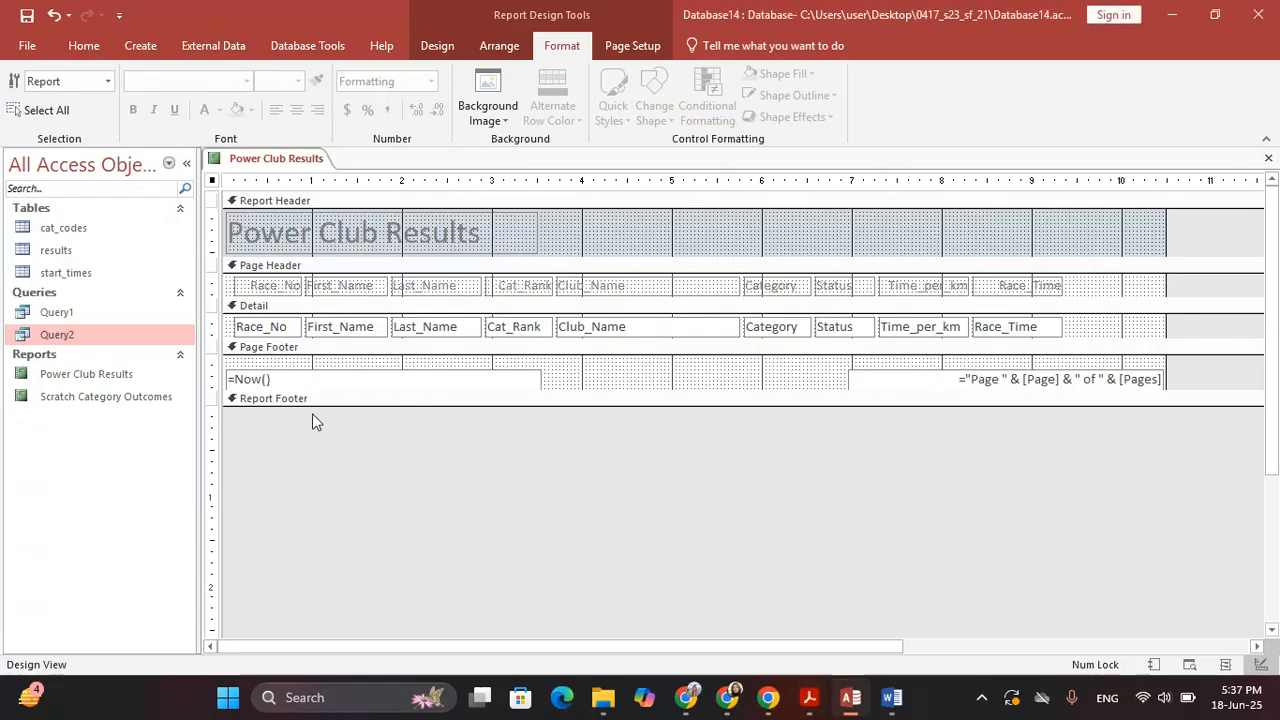
Place a label between the footer's date and page-number boxes holding the candidate's name and numbers, then show Print Preview
left_click(505, 378)
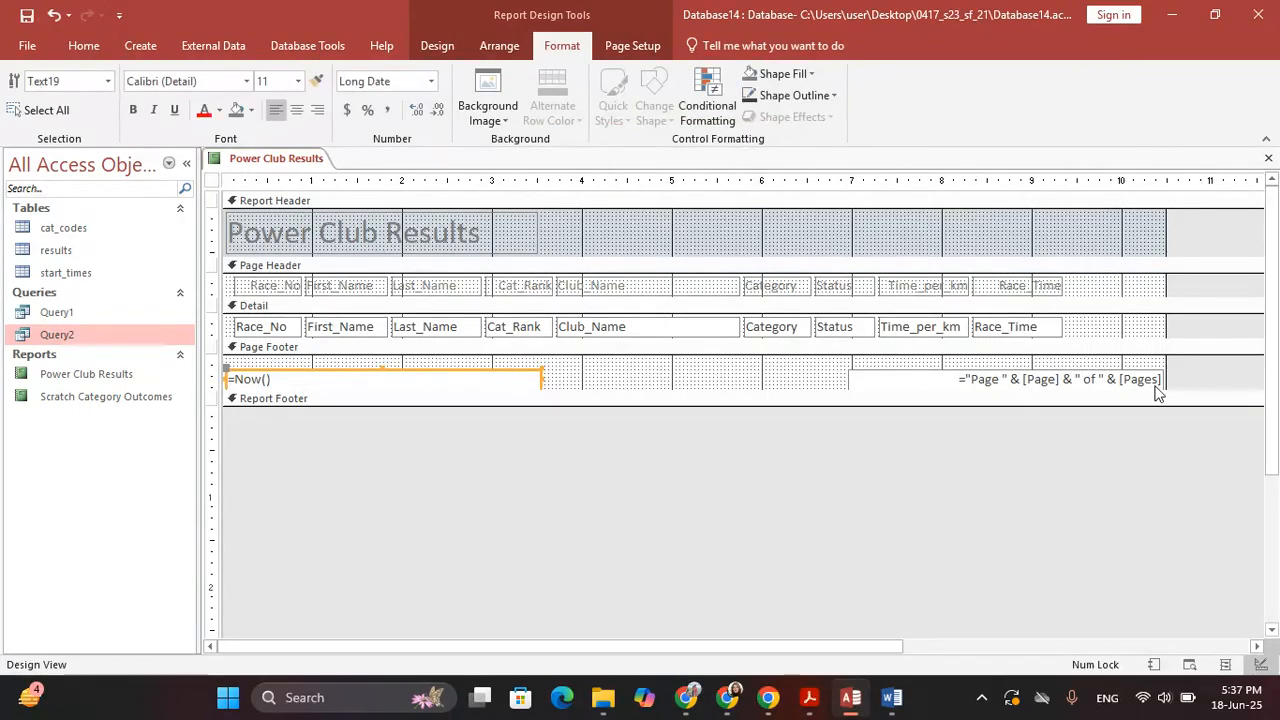
left_click(942, 378)
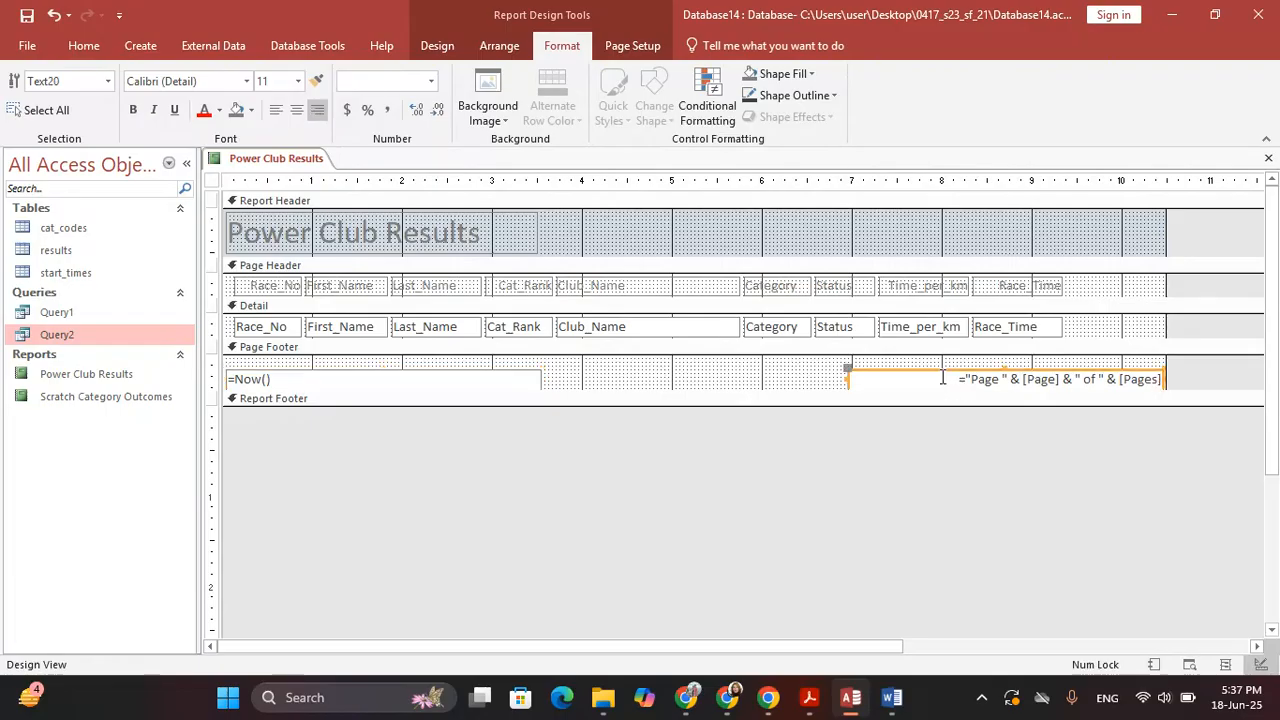
left_click(743, 495)
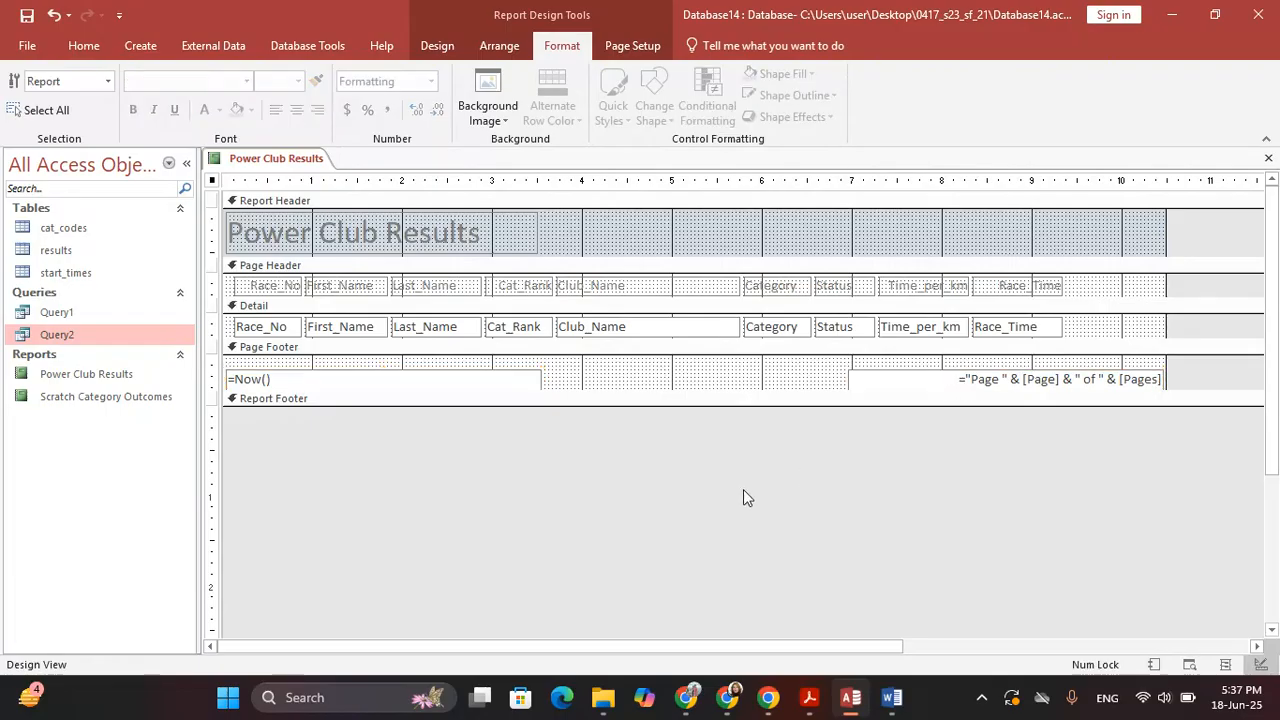
left_click(437, 45)
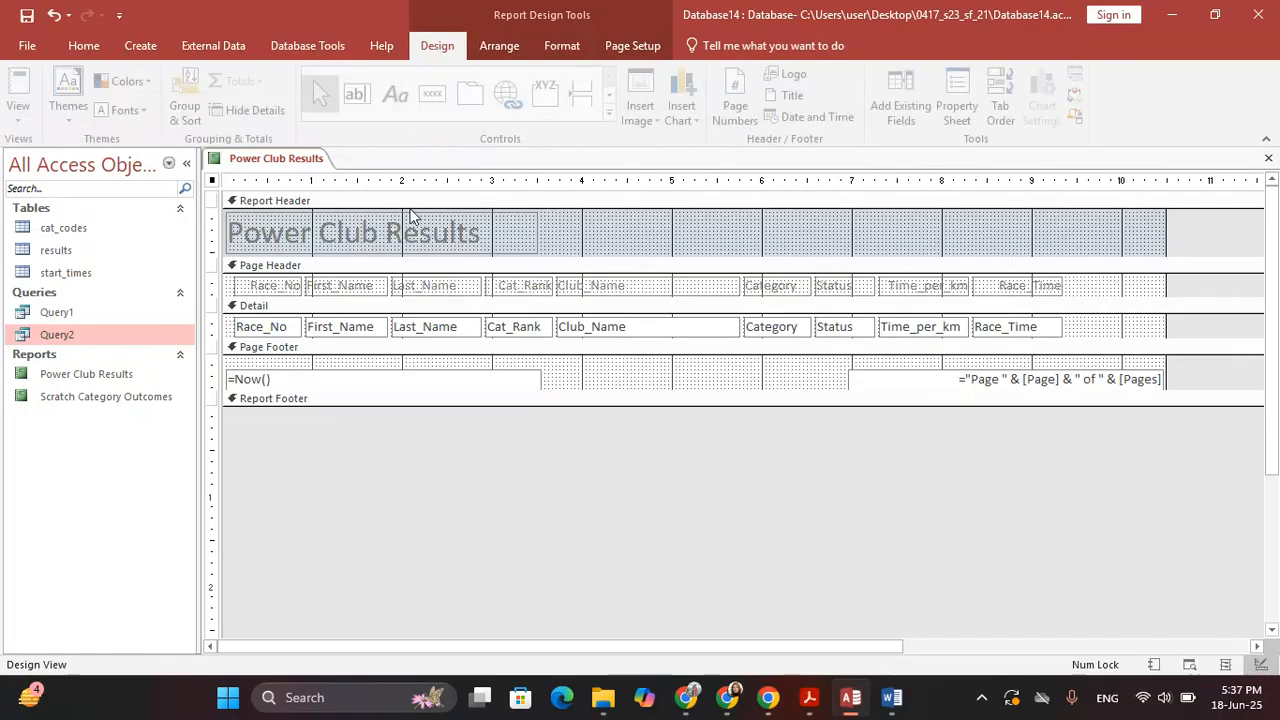
left_click(399, 93)
left_click_drag(605, 360, 785, 386)
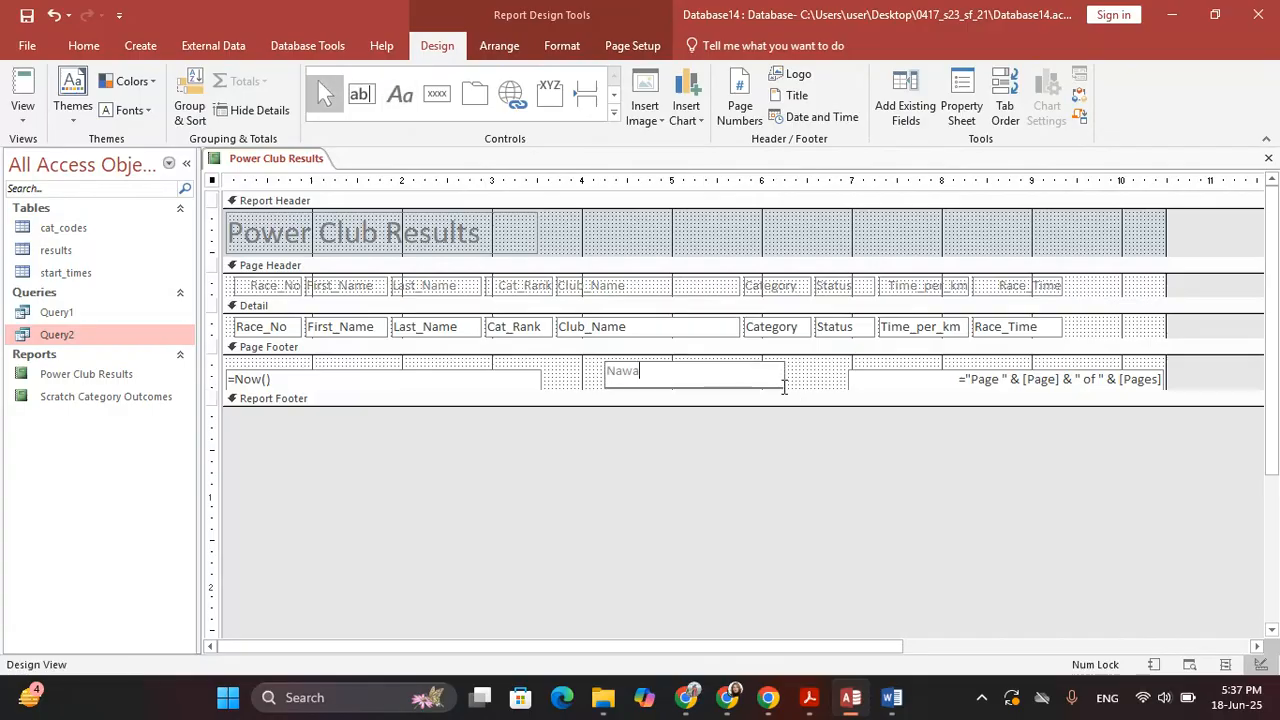
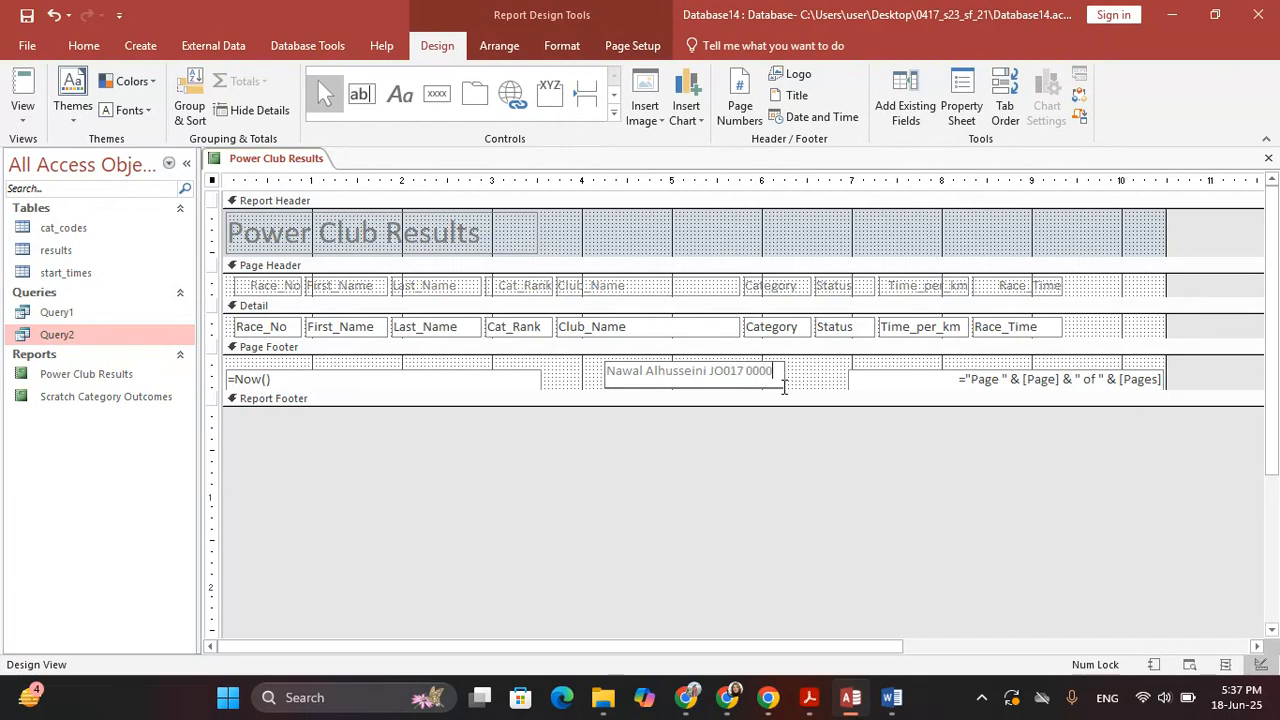
left_click(705, 475)
left_click(20, 118)
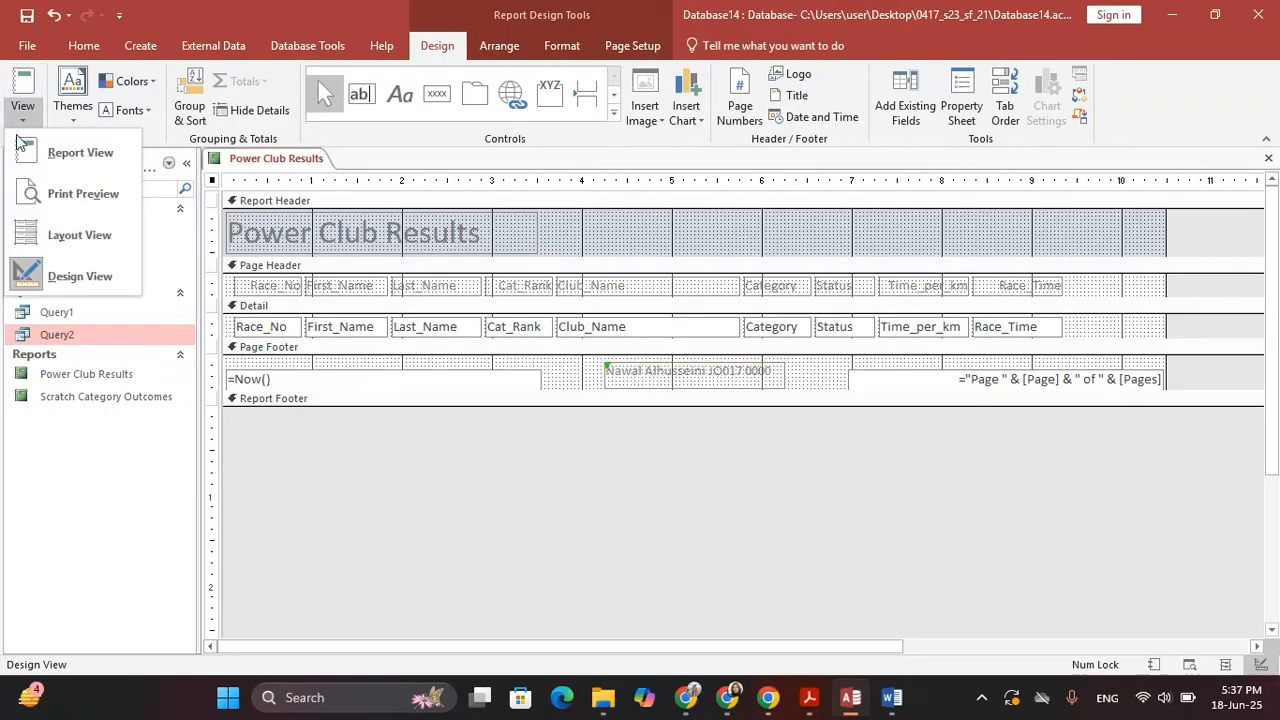
left_click(113, 241)
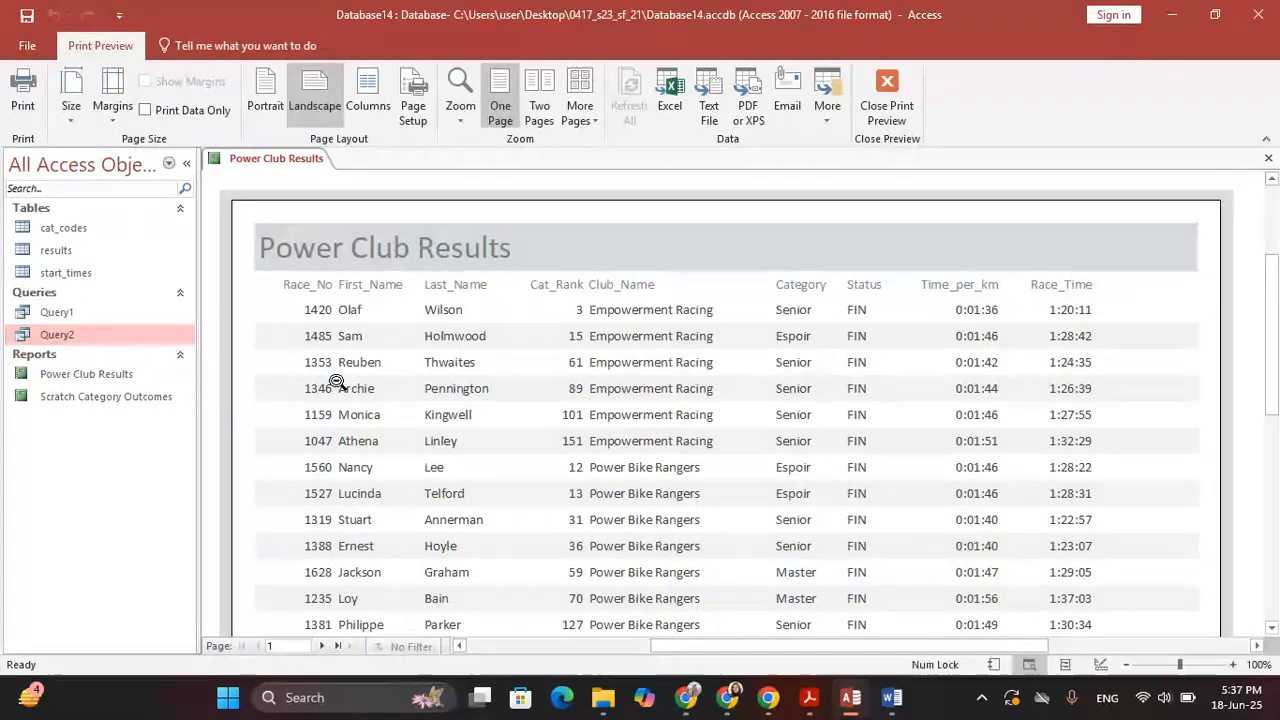
scroll(491, 466, "down", 5)
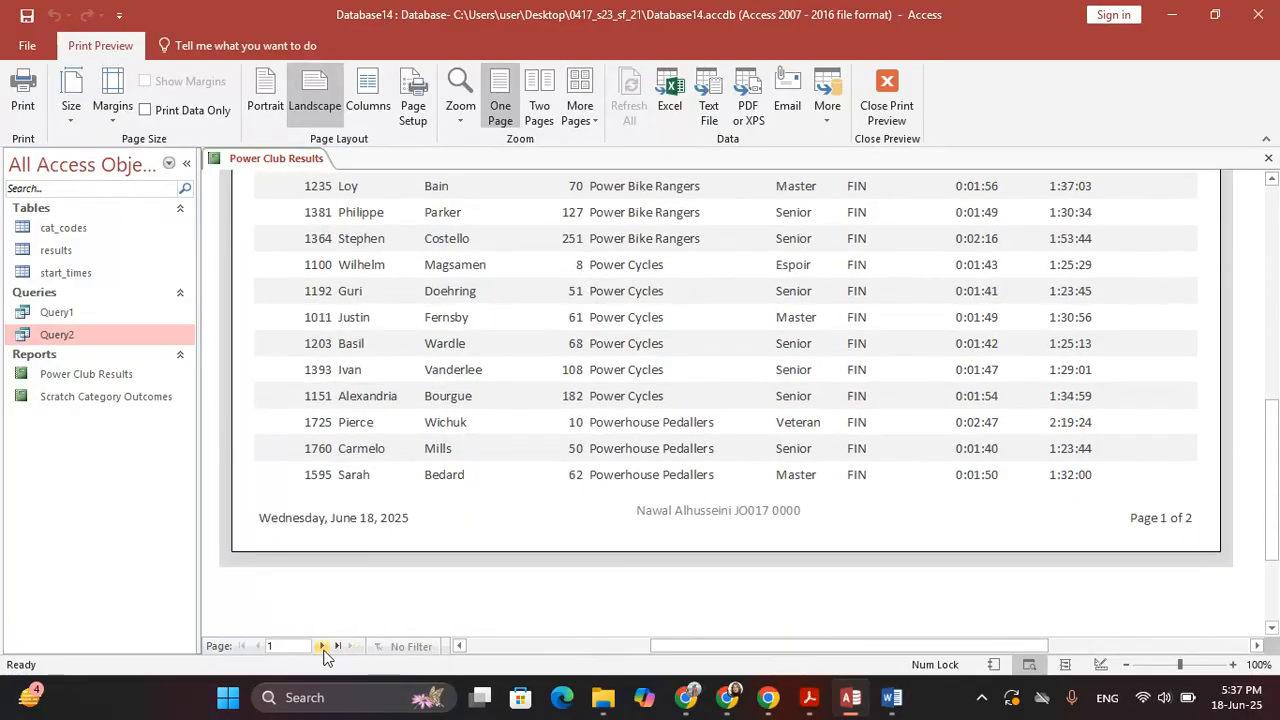
left_click(322, 647)
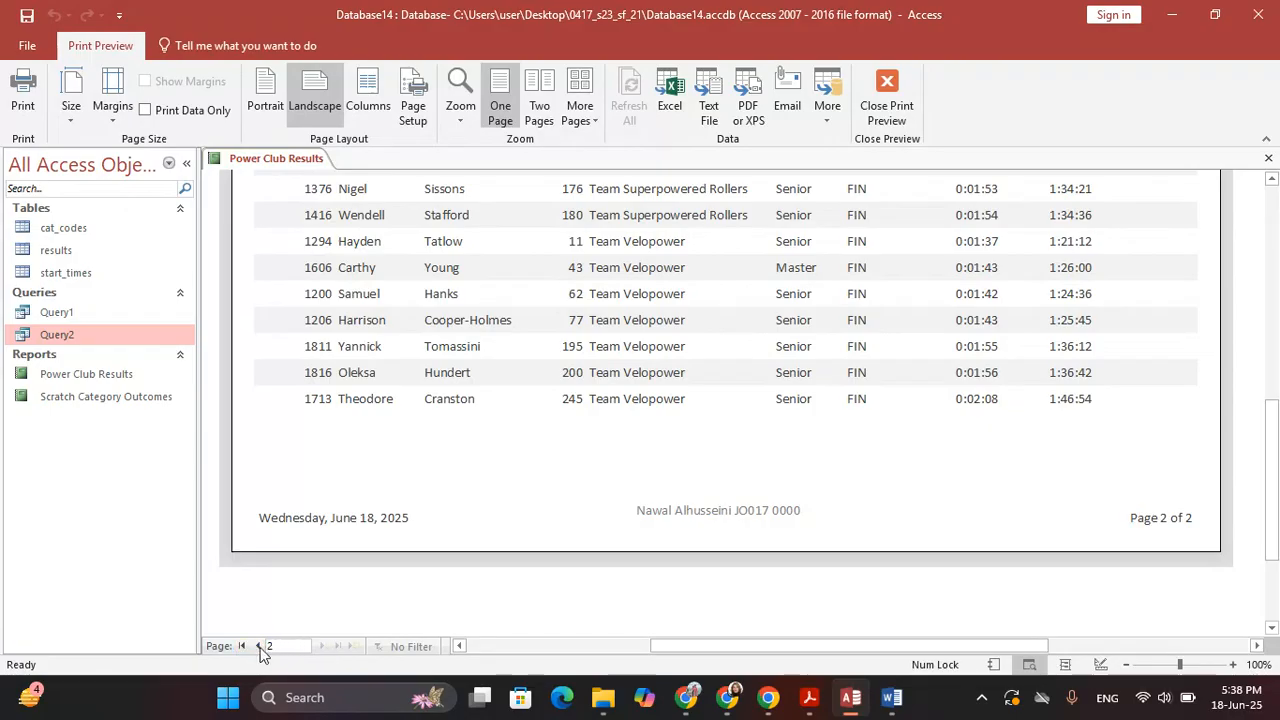
left_click(256, 646)
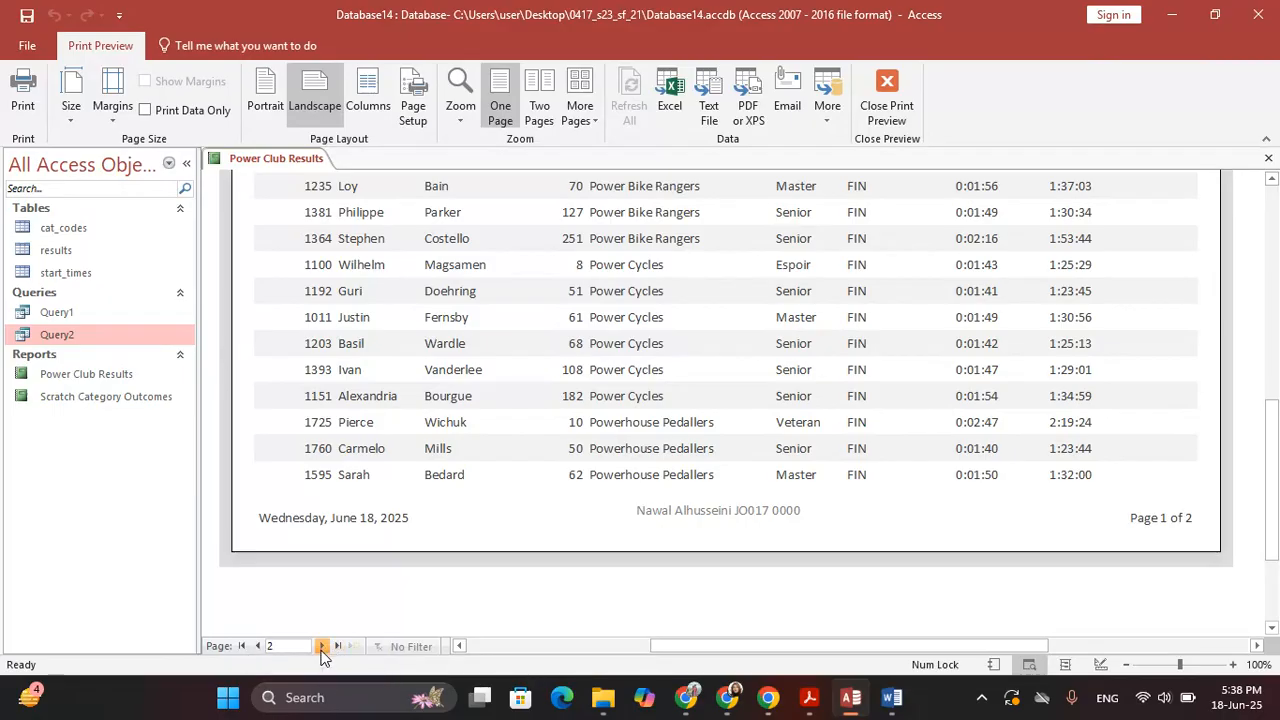
left_click(322, 646)
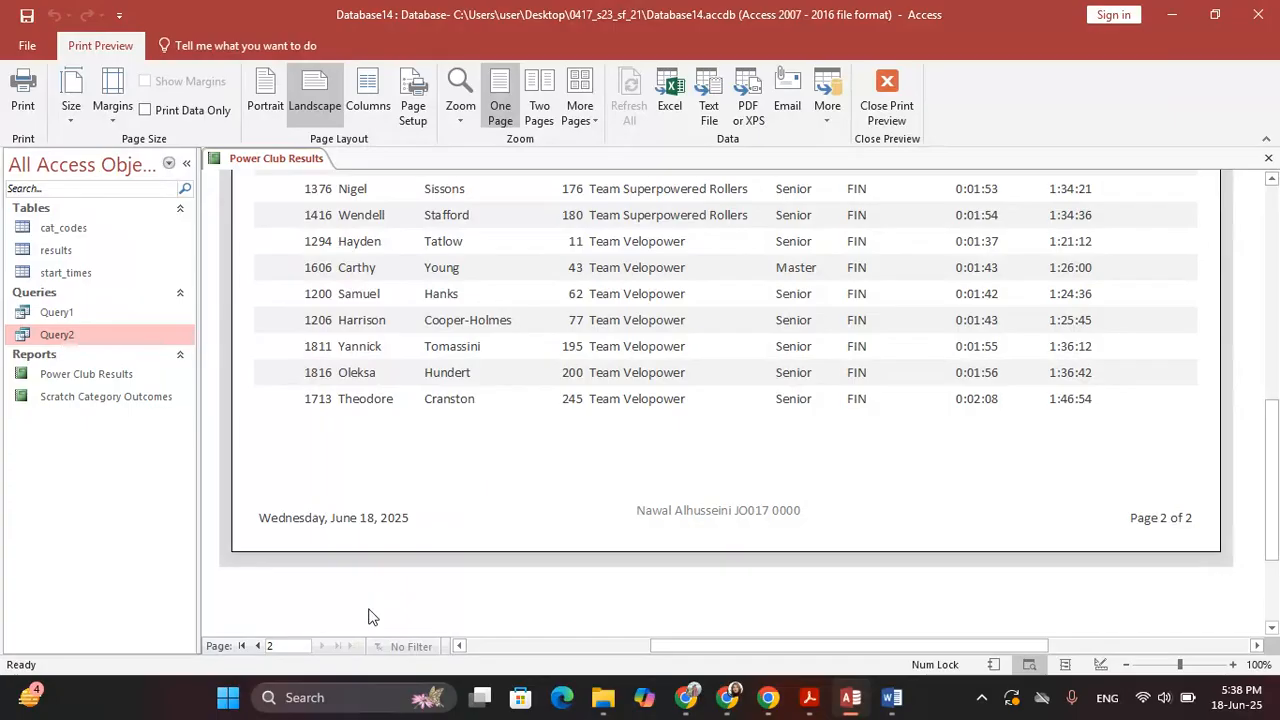
scroll(397, 482, "up", 2)
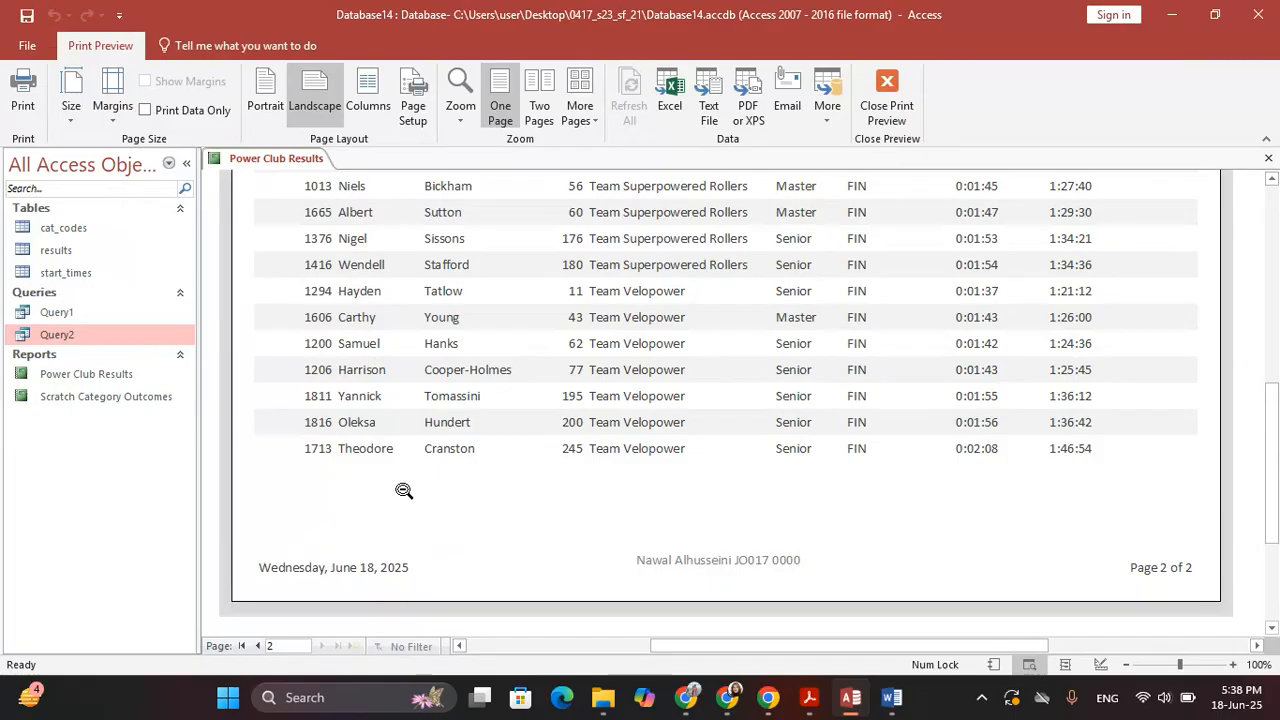
left_click(896, 127)
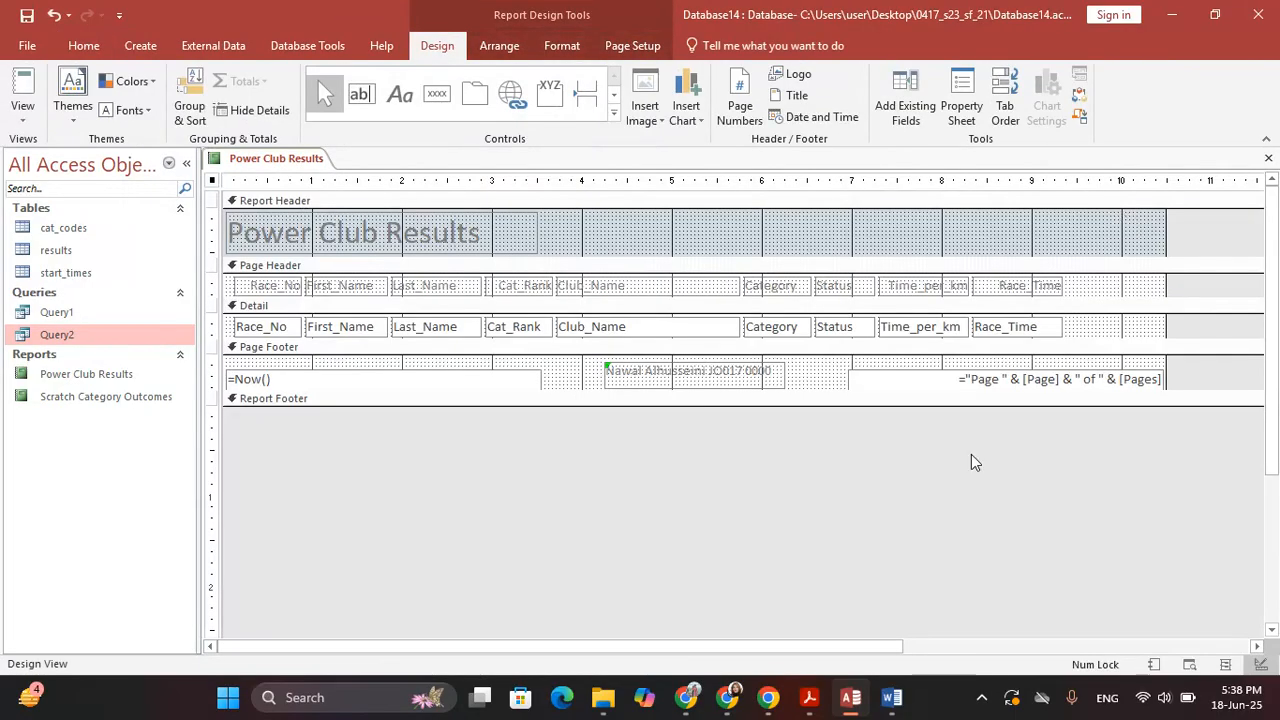
Read and highlight the task paper's instruction about the query evidence screenshot
left_click(850, 700)
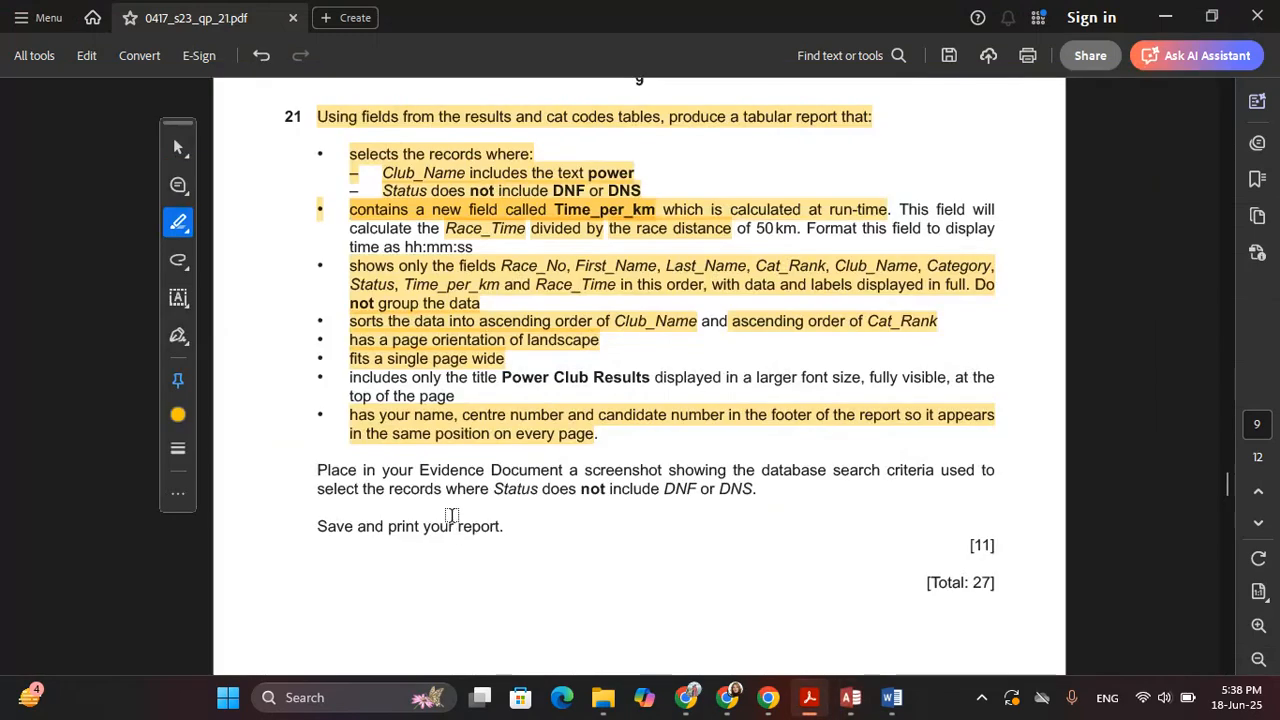
scroll(448, 500, "down", 2)
scroll(390, 440, "down", 2)
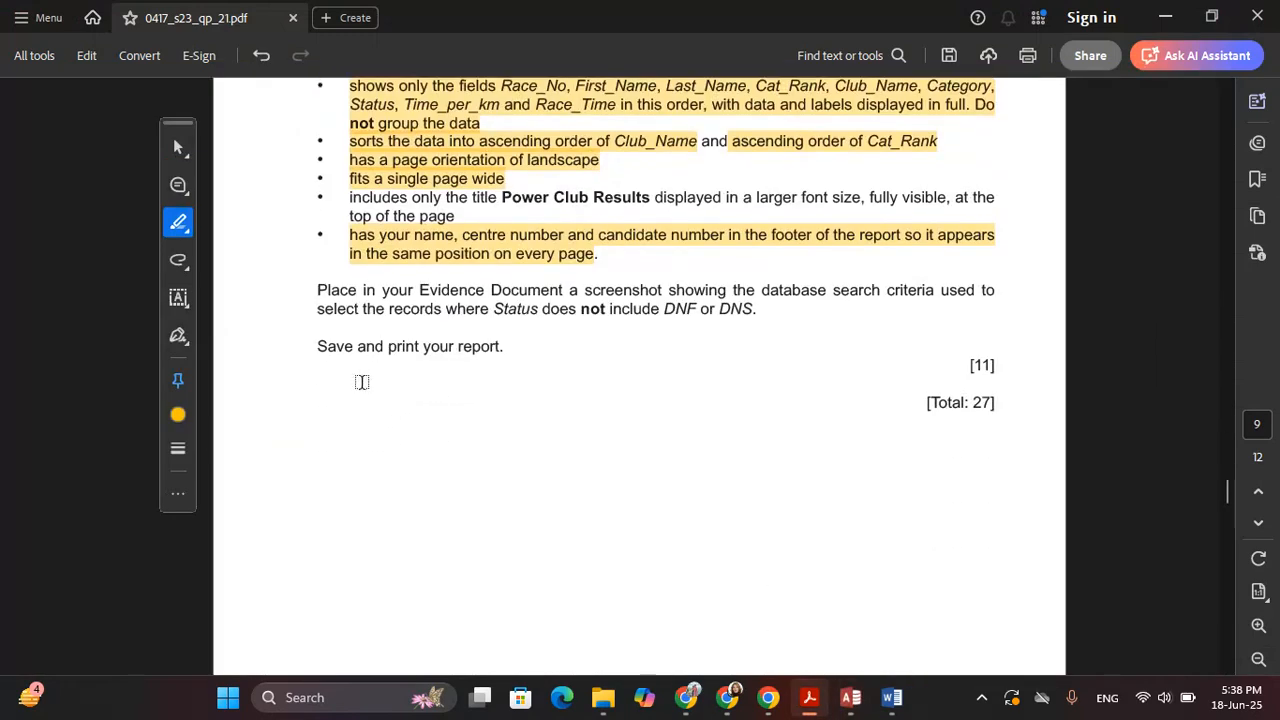
left_click_drag(320, 288, 734, 306)
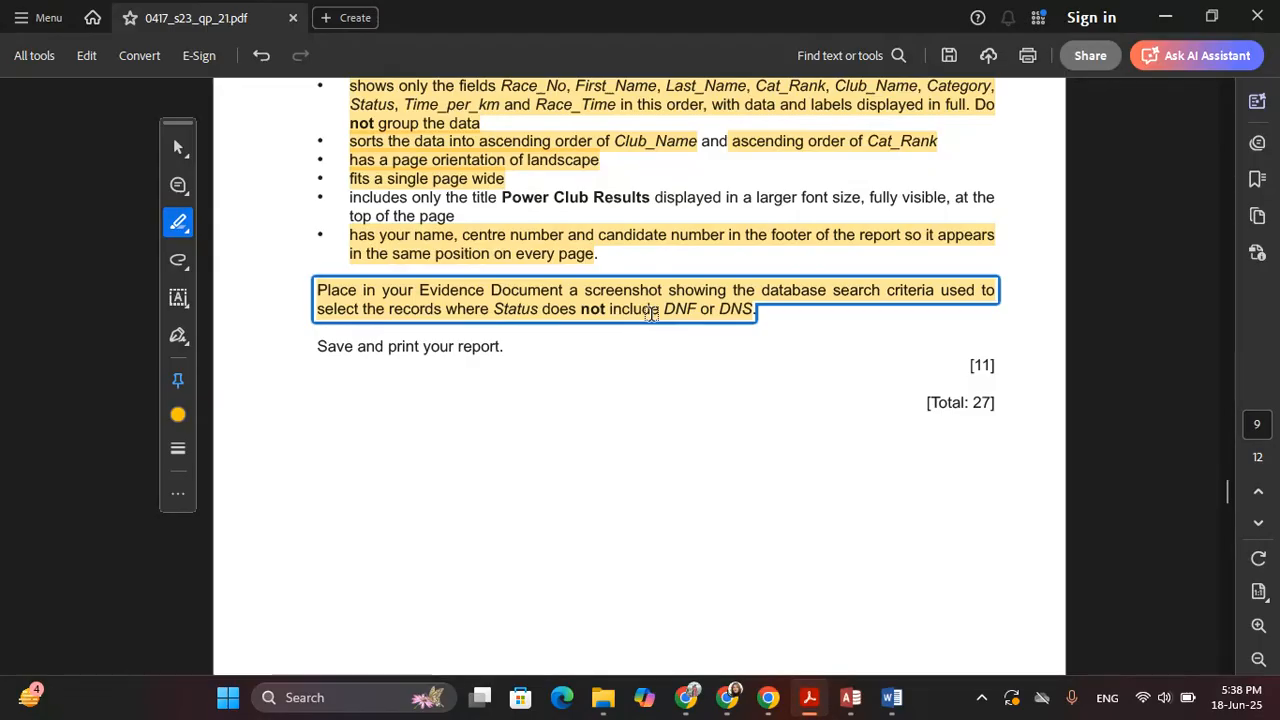
left_click(852, 697)
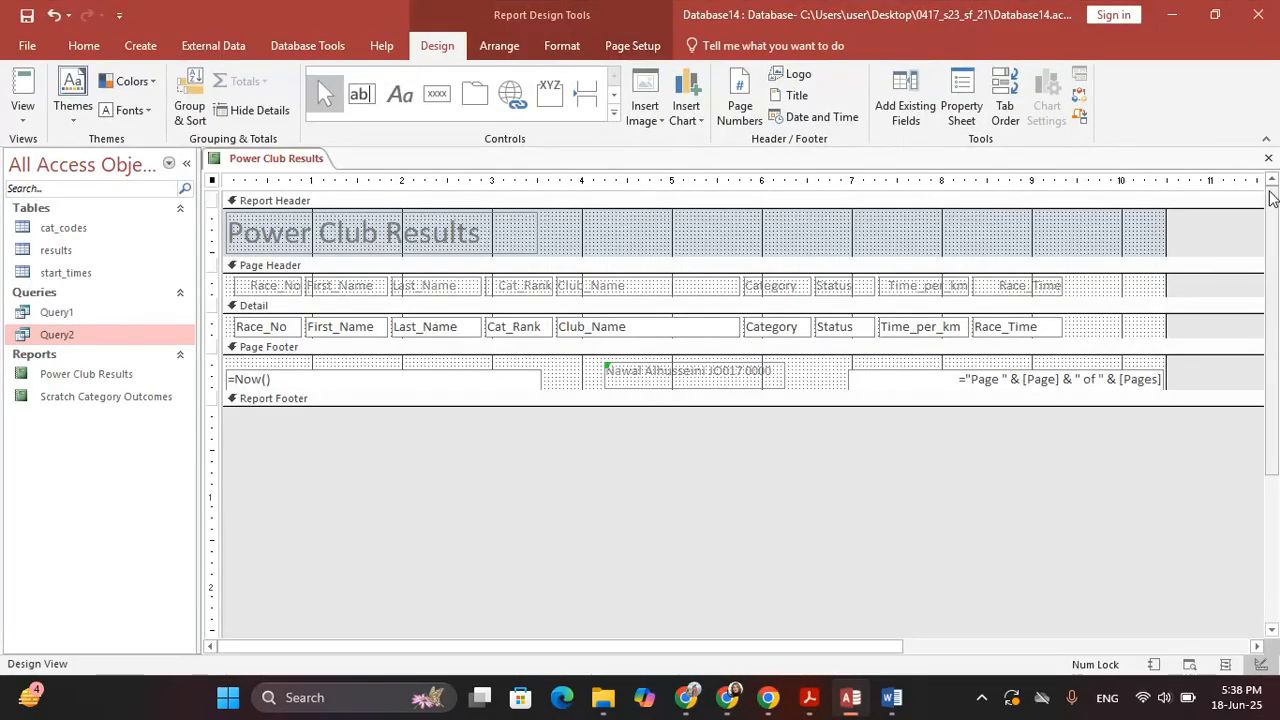
Save and close the report, then open Query2 in Design View with the Status column widened
left_click(578, 399)
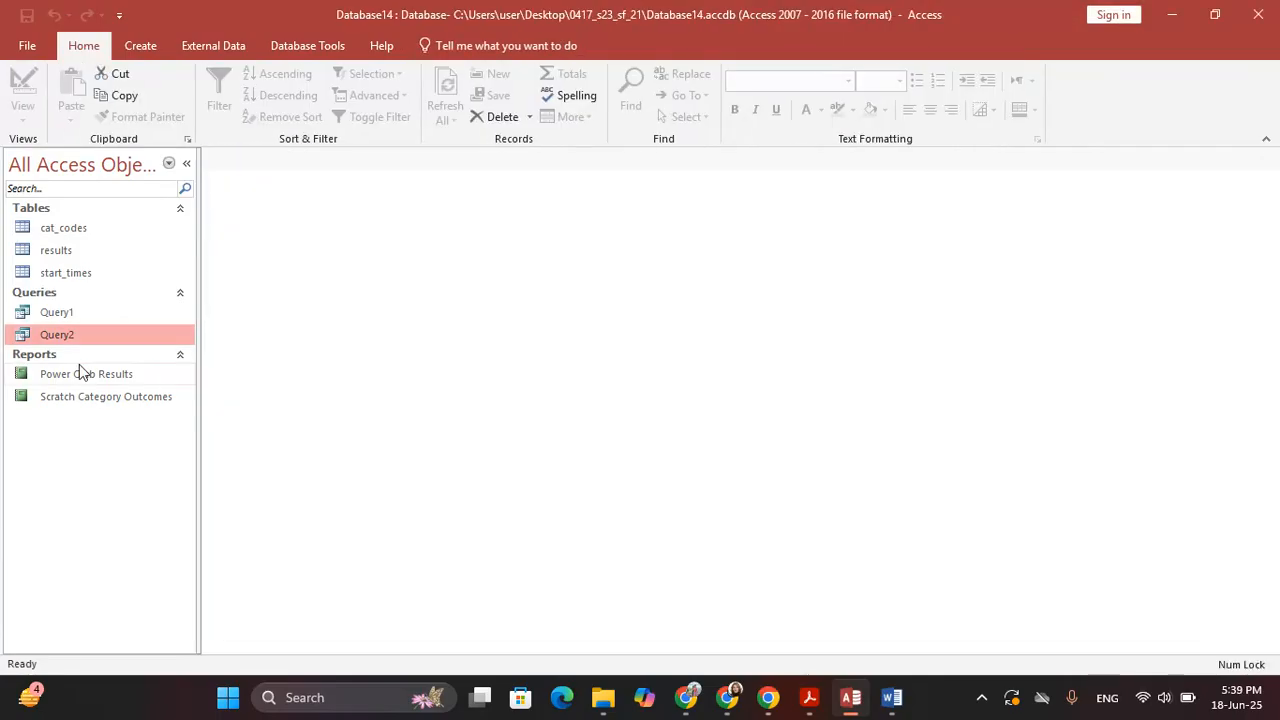
right_click(62, 334)
left_click(100, 366)
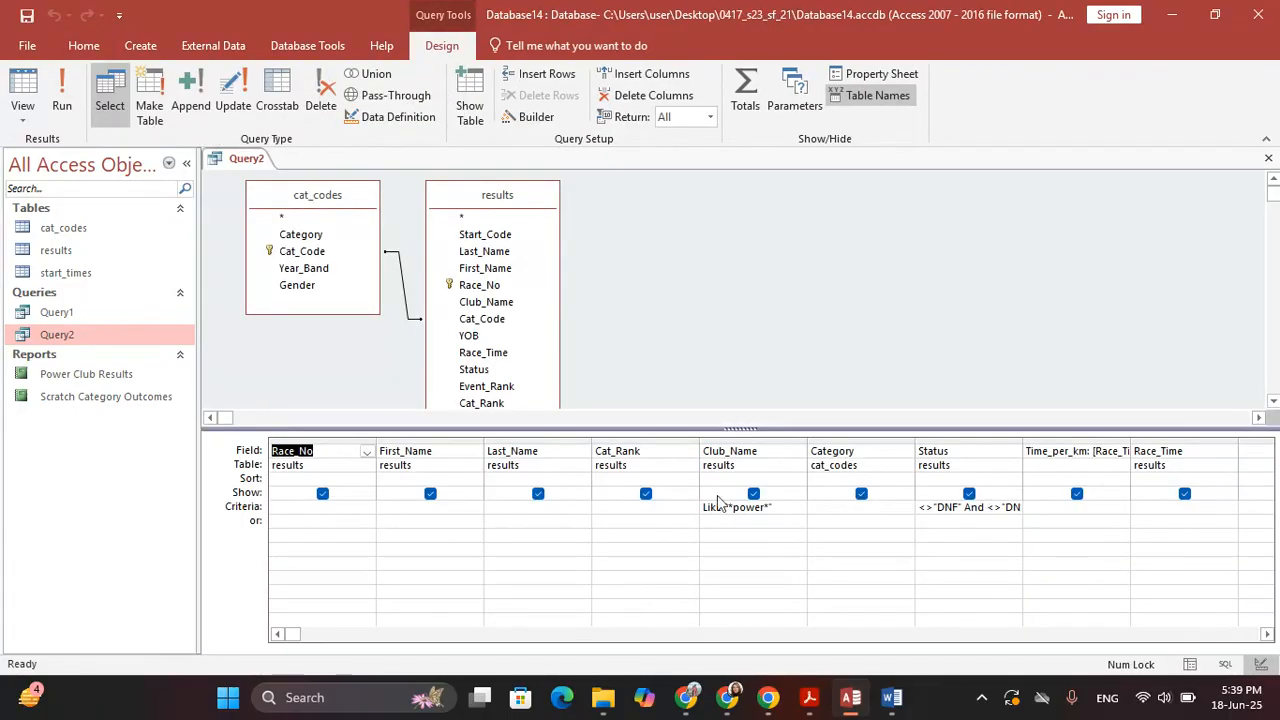
double_click(1022, 444)
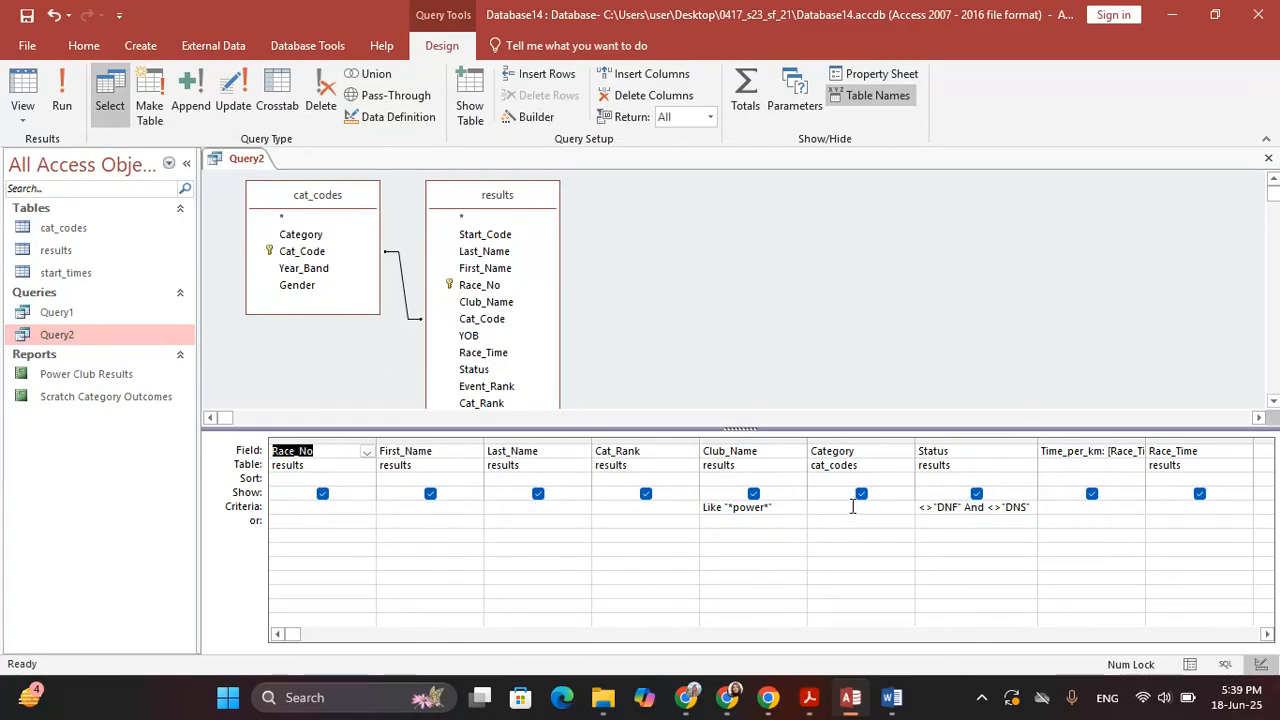
Snip a screenshot of Query2's design grid showing its fields and criteria
key("super+shift+s")
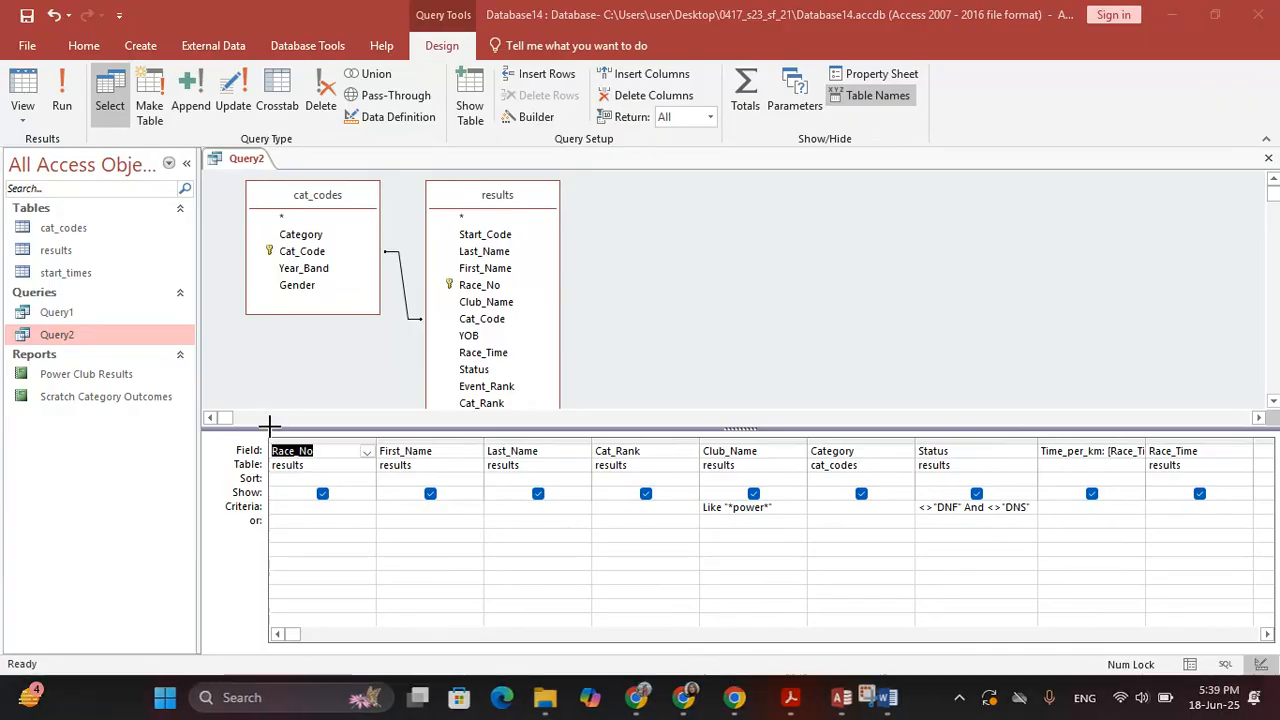
left_click_drag(269, 422, 1272, 592)
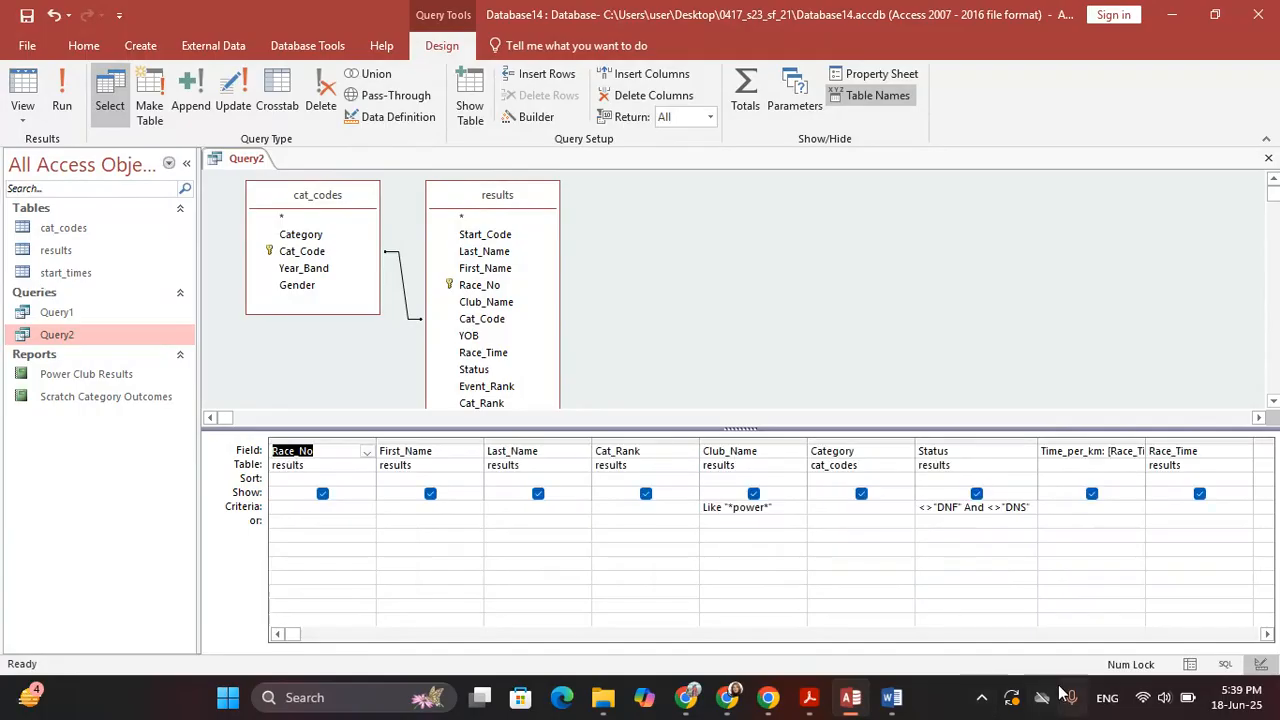
left_click(892, 697)
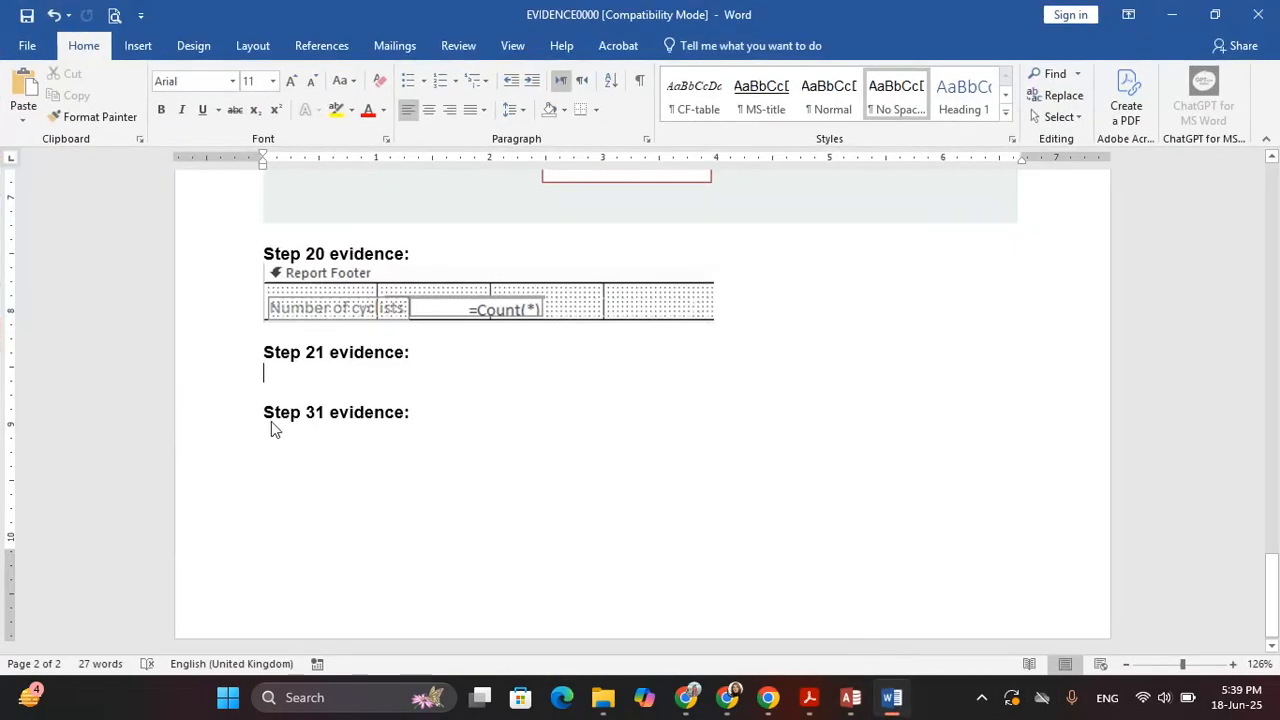
Paste the Query2 design grid screenshot below the Step 21 evidence heading, then go back to Access
key("ctrl+v")
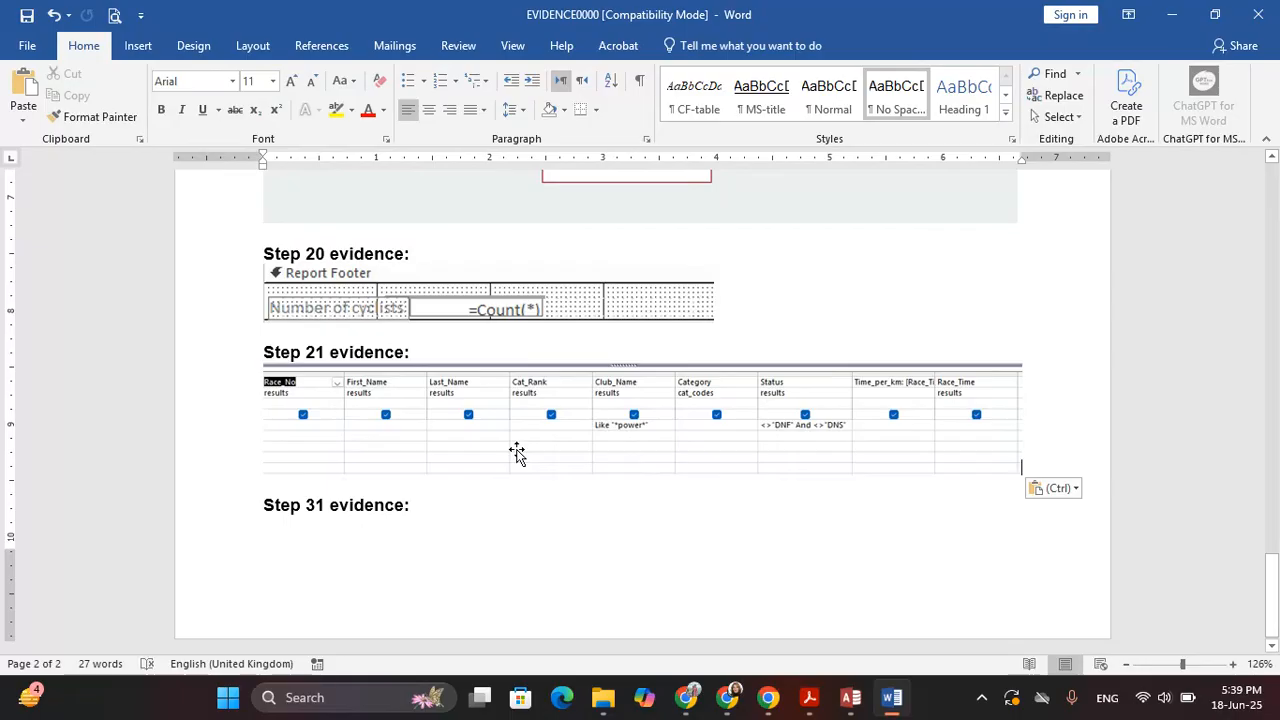
left_click(851, 698)
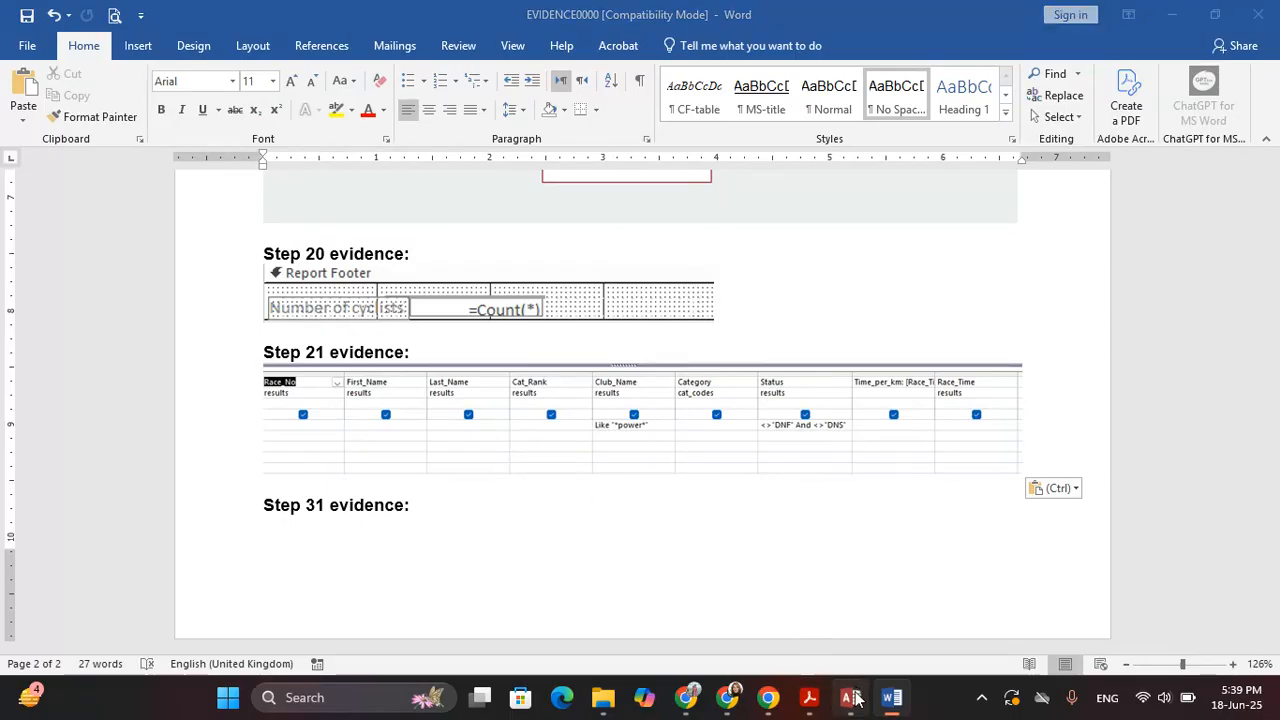